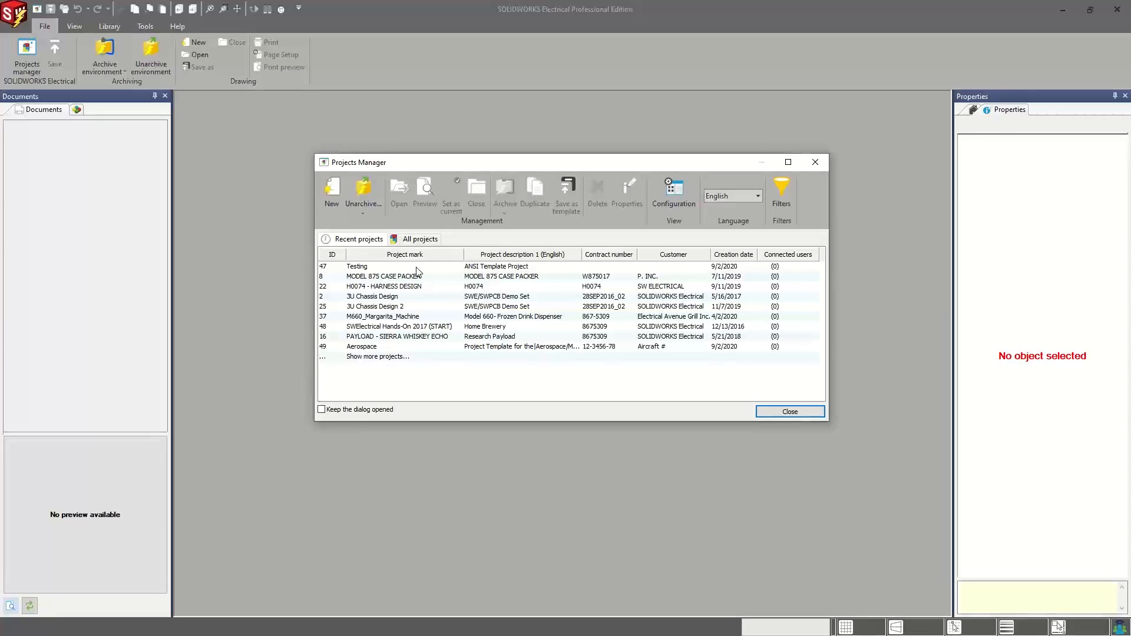
Step: Create a new project from the ANSI template with English as the project language
left_click(338, 195)
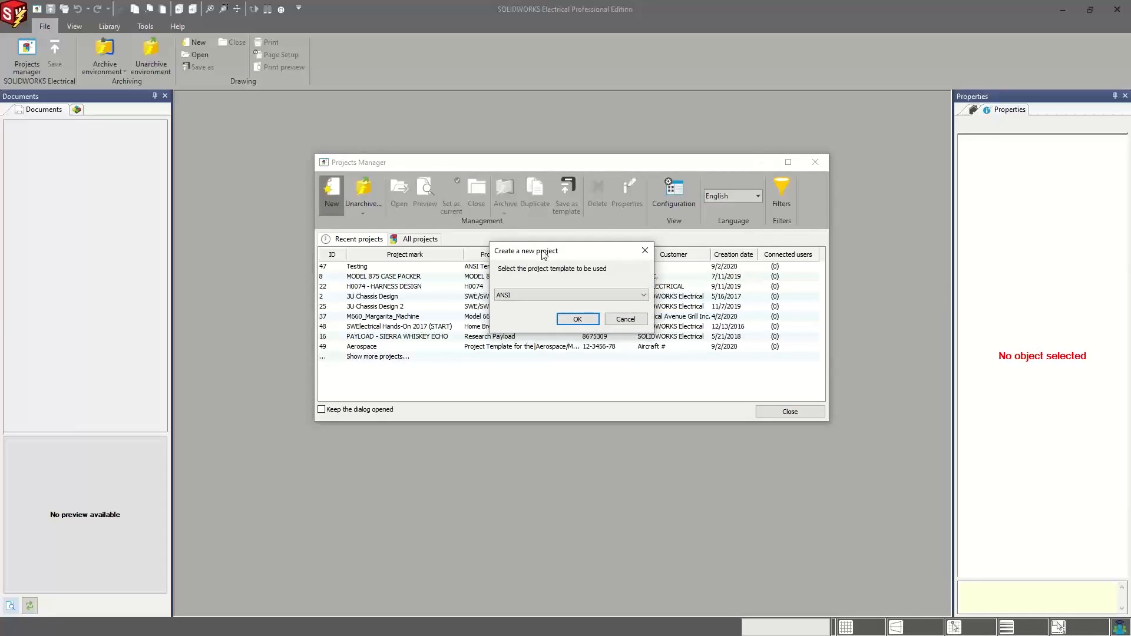
left_click(529, 295)
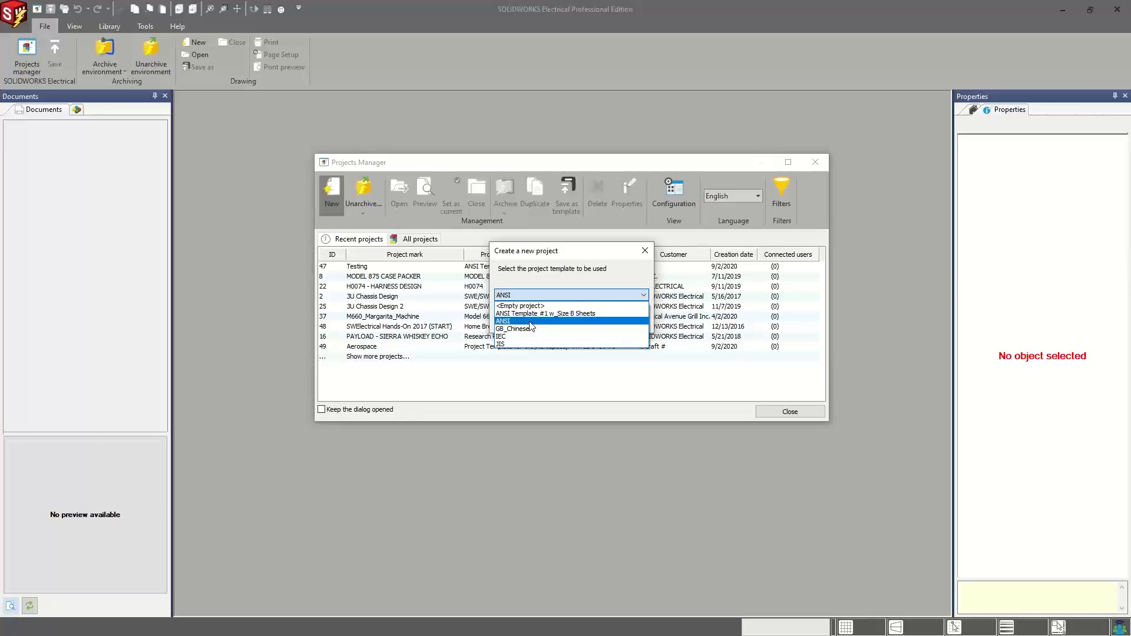
left_click(530, 322)
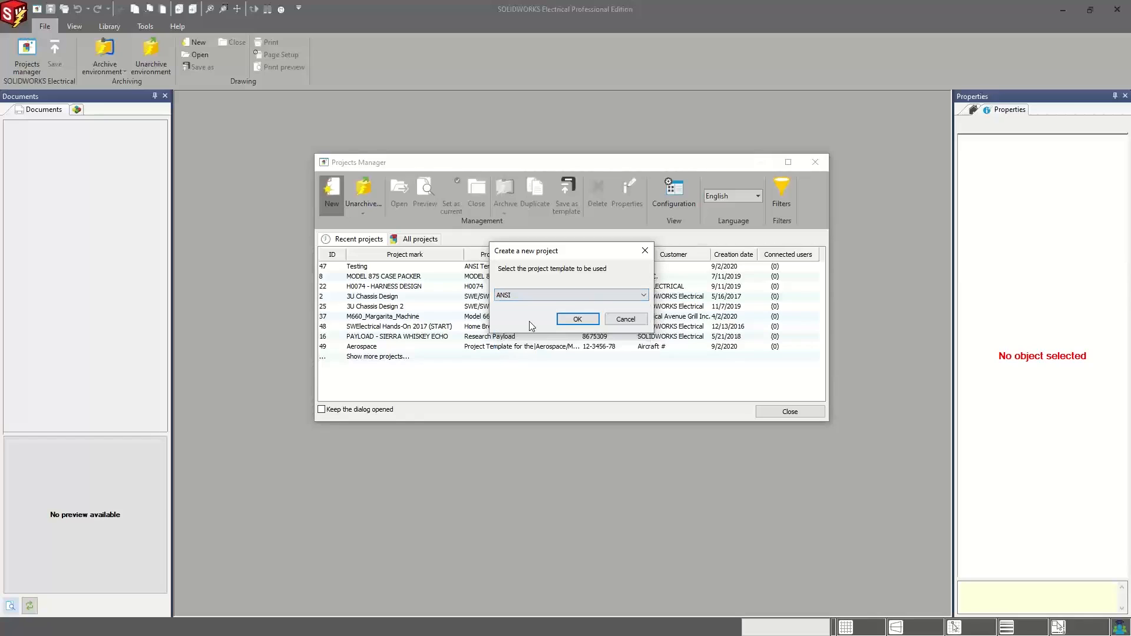
left_click(570, 320)
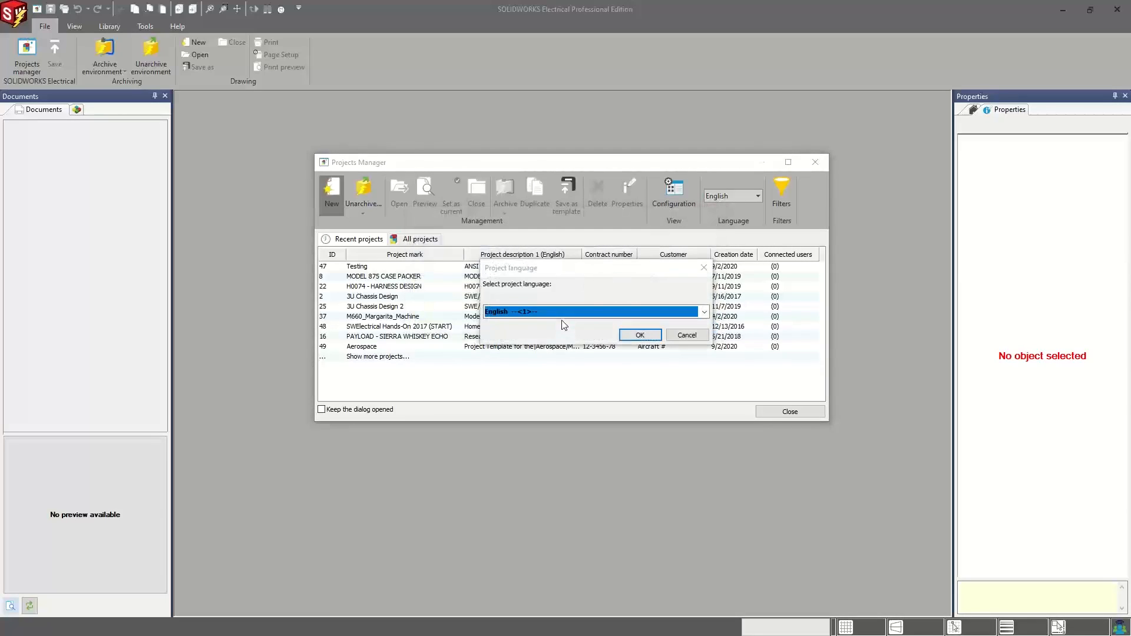
left_click(629, 335)
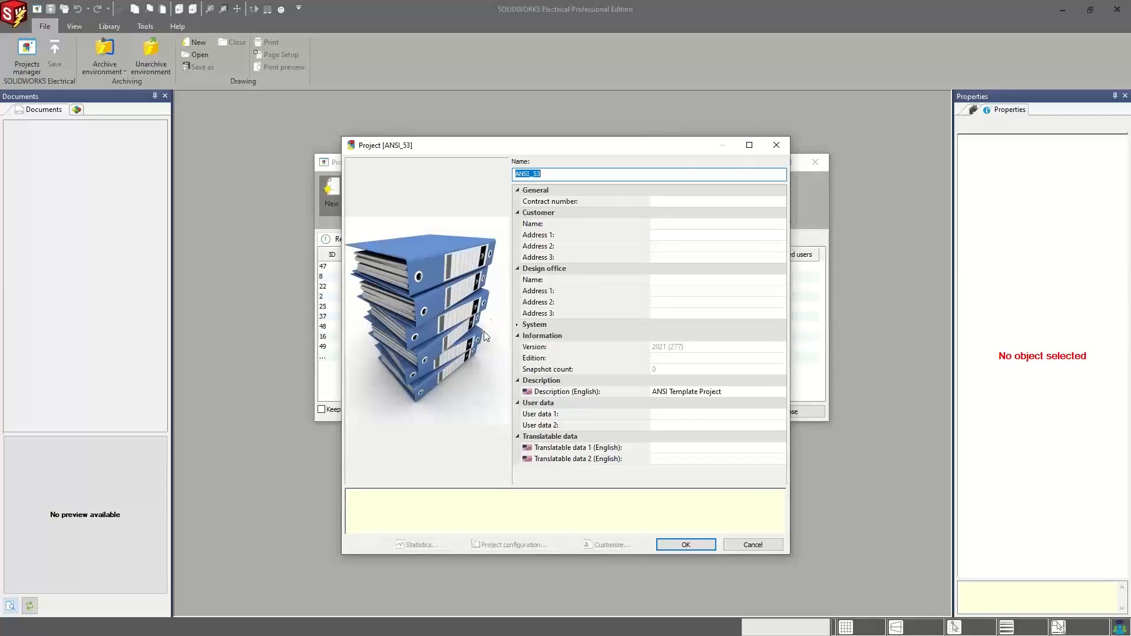
Step: Name the new project "Start From Scratch" and set its English description to "Scratch Golfer"
type("Start From Scratch")
left_click(724, 392)
left_click_drag(722, 392, 649, 404)
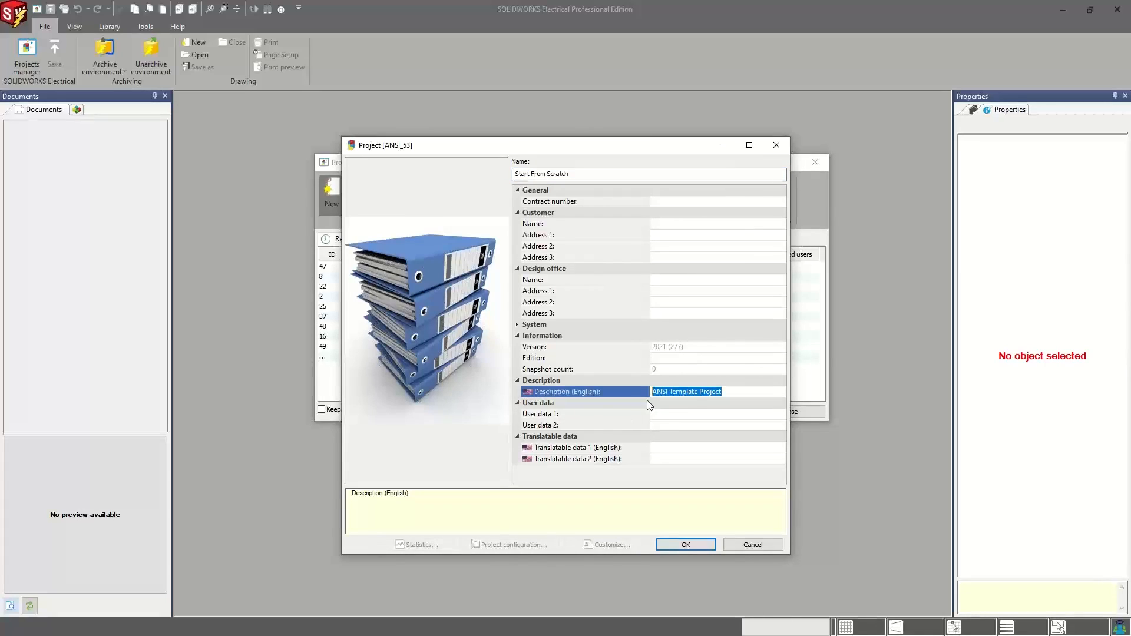
type("Scratch Golfer")
left_click(695, 546)
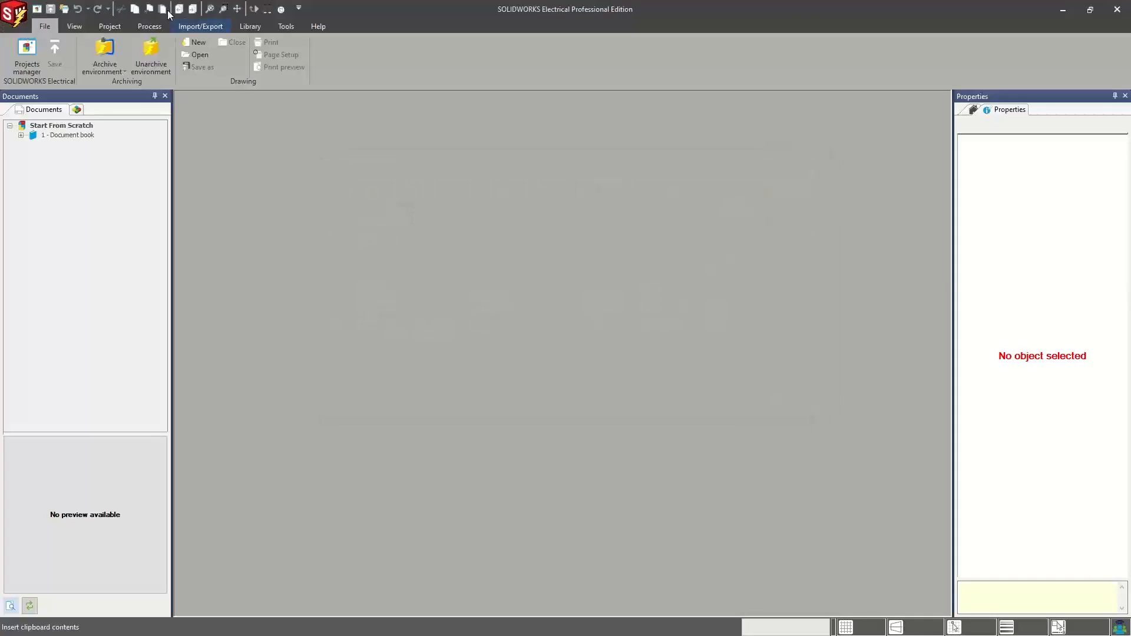
Step: Expand the project's document book and add a folder described as "Schematics" to it
left_click(22, 136)
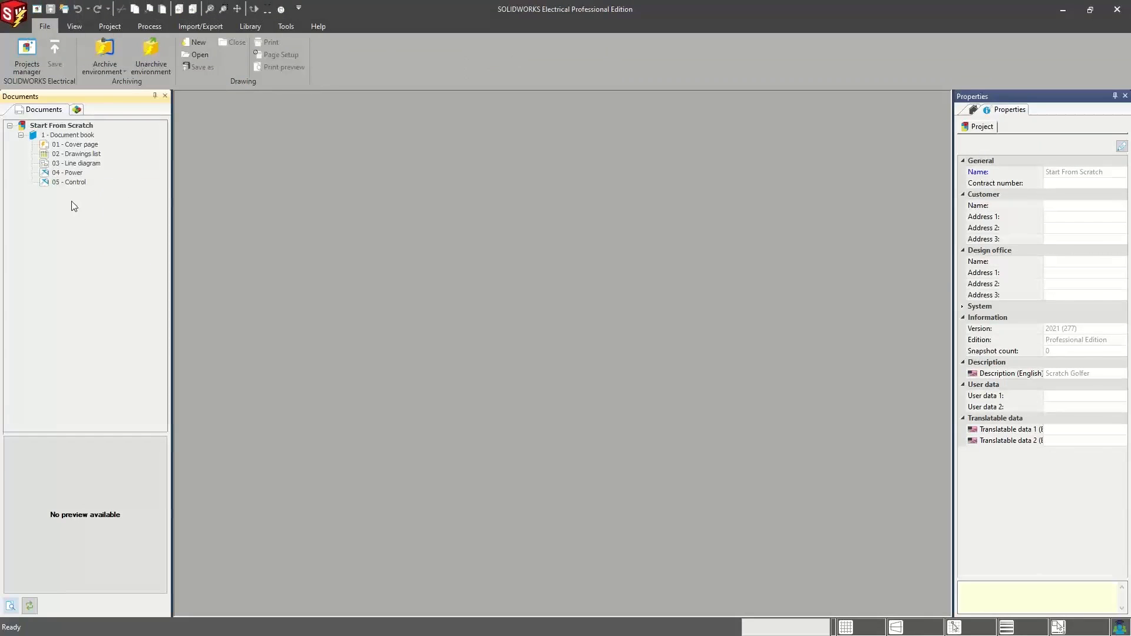
right_click(66, 135)
mouse_move(111, 143)
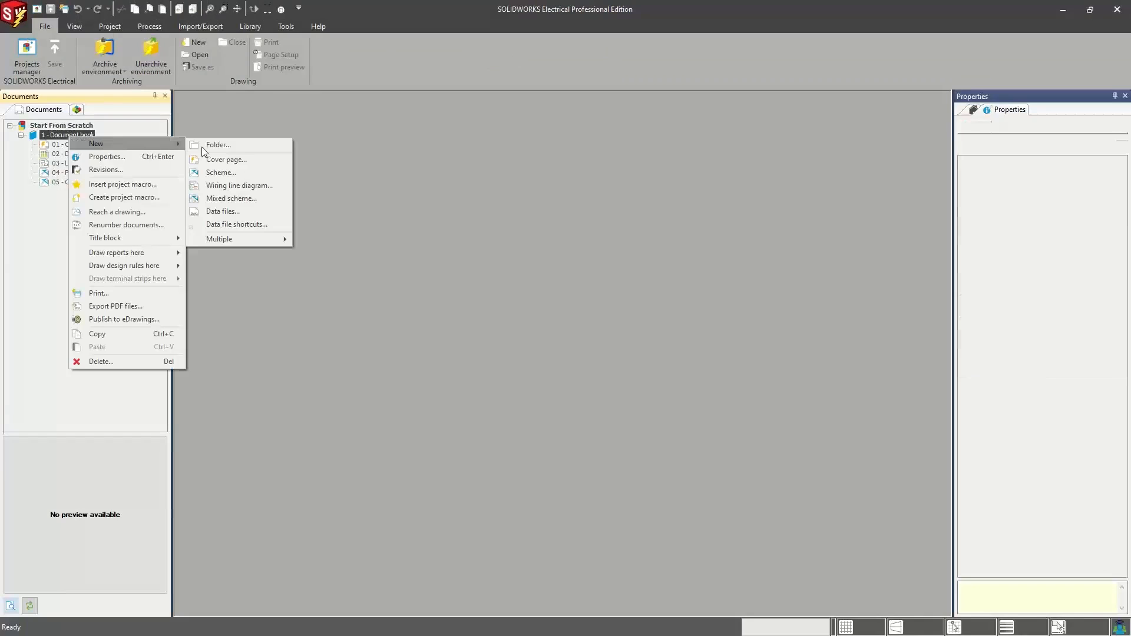
left_click(216, 145)
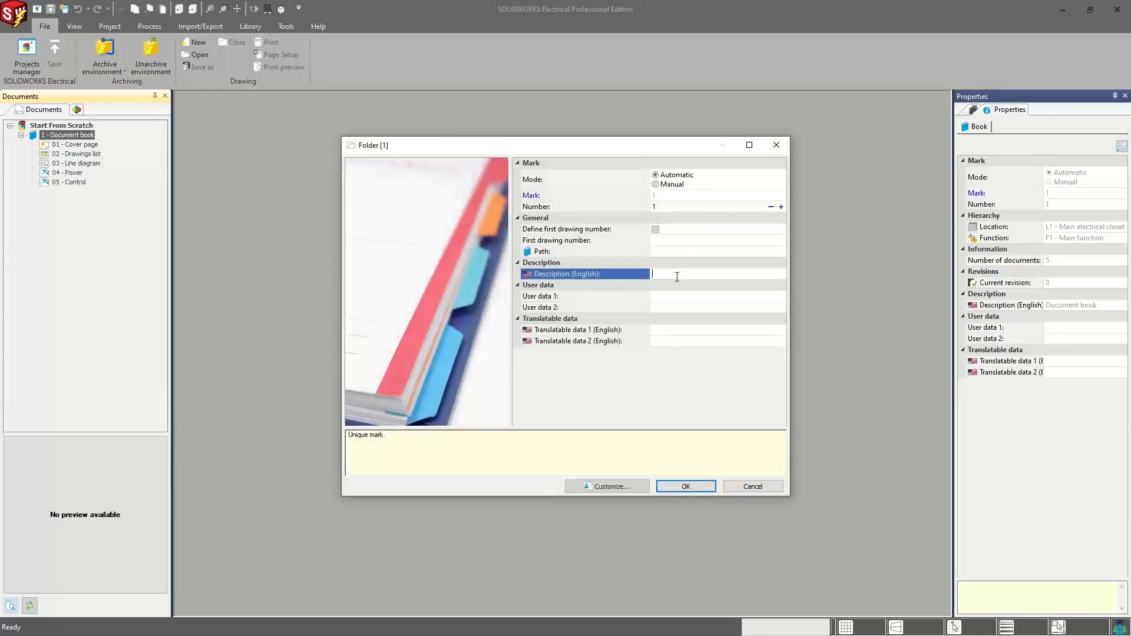
type("Schea")
key("BackSpace")
type("matics")
key("Return")
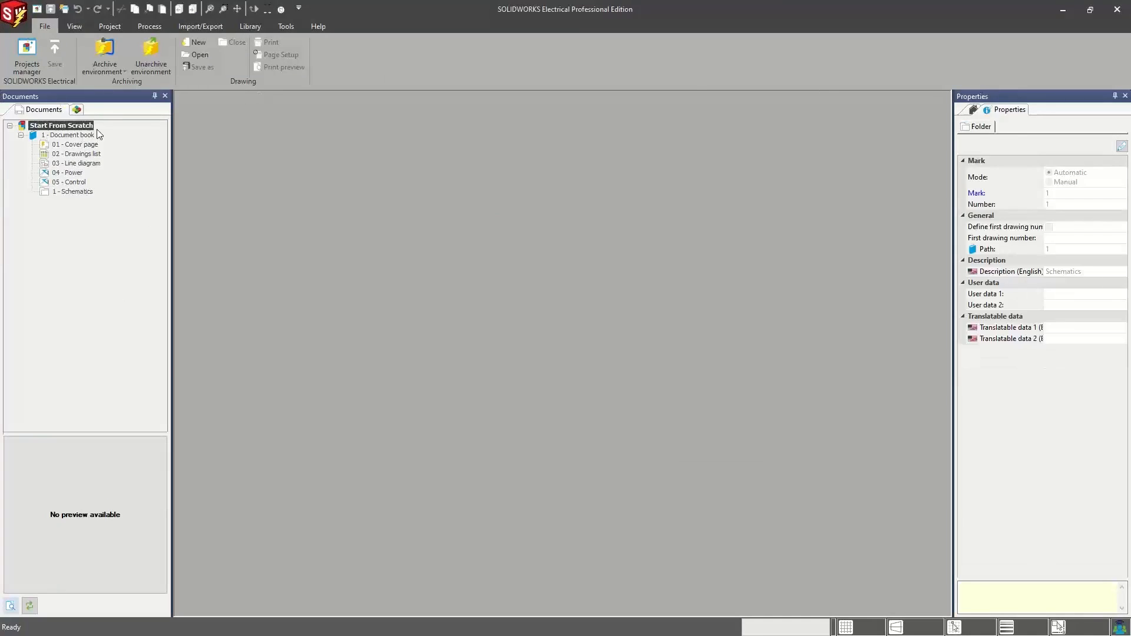
Step: Add a second folder to the document book with the description "3D Assemblies"
right_click(93, 137)
mouse_move(201, 139)
left_click(248, 144)
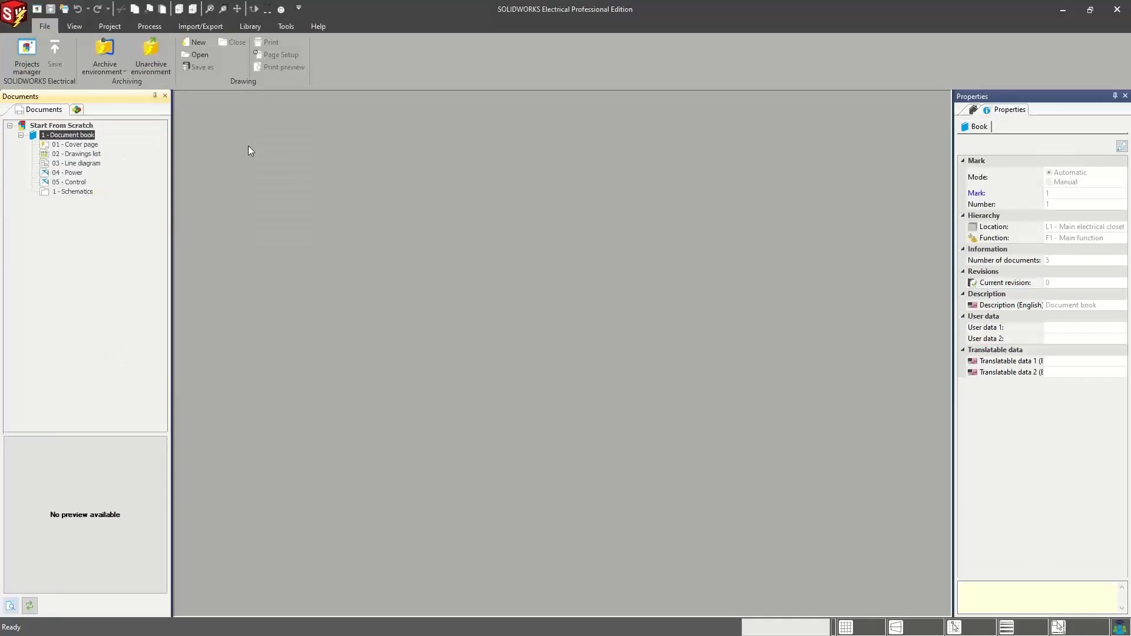
type("3")
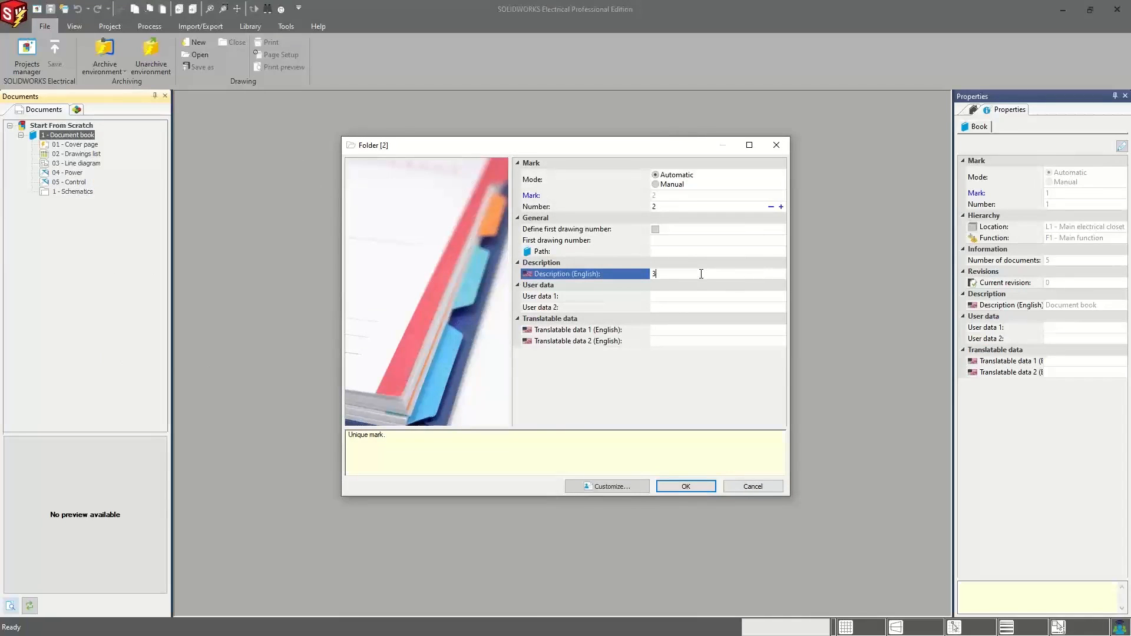
type("D Assemblies")
key("Return")
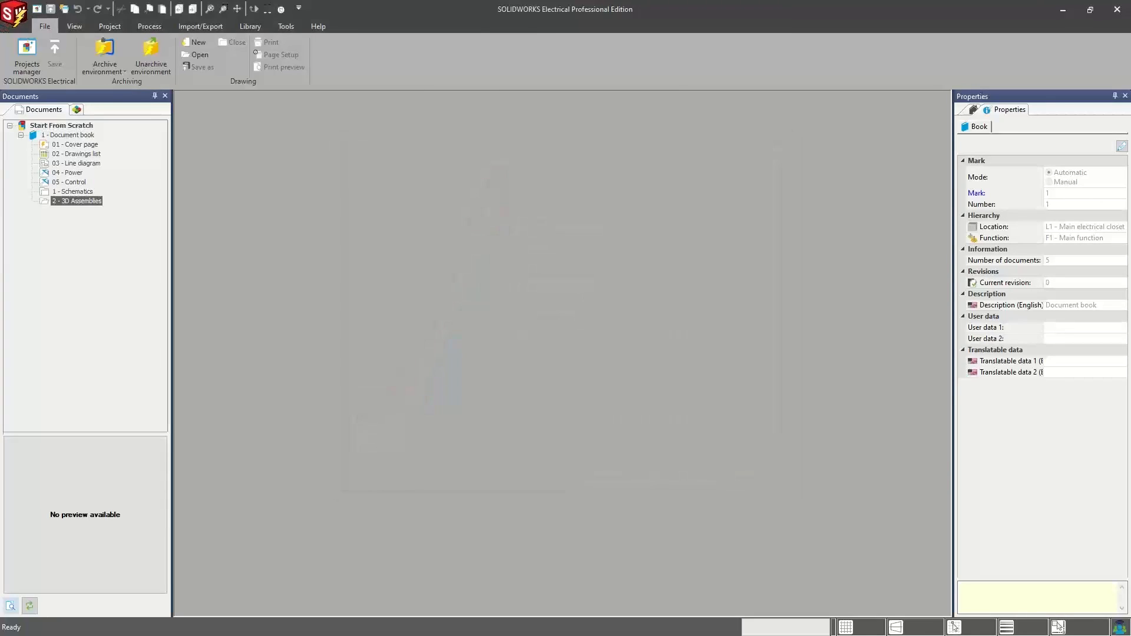
Step: Add a third folder to the document book with the description "Spec Sheets"
right_click(68, 135)
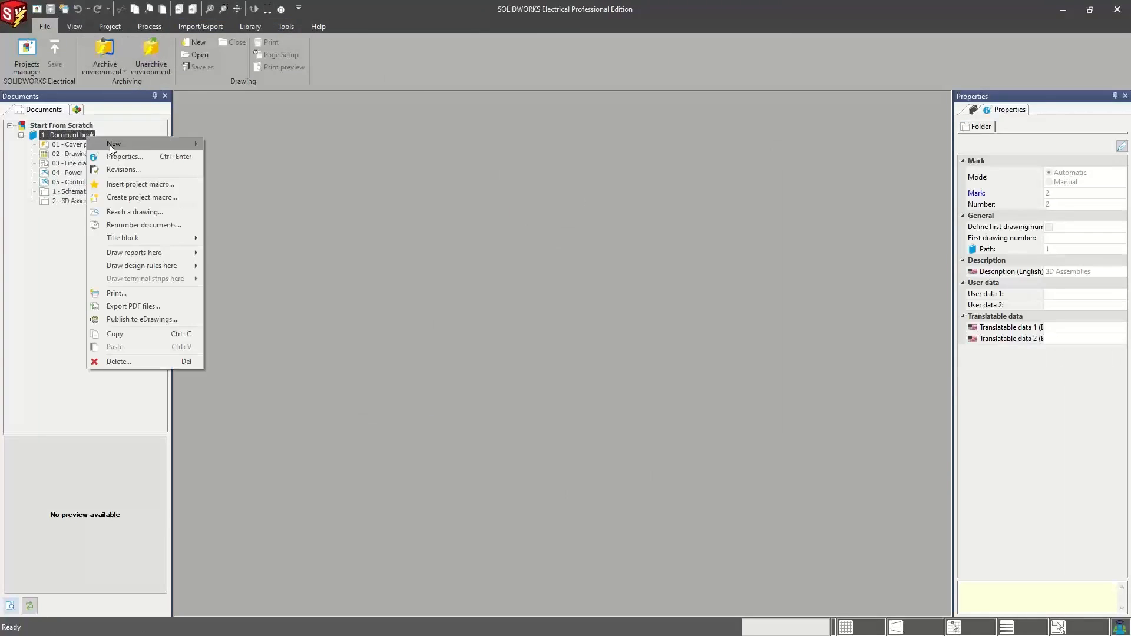
mouse_move(110, 145)
left_click(234, 144)
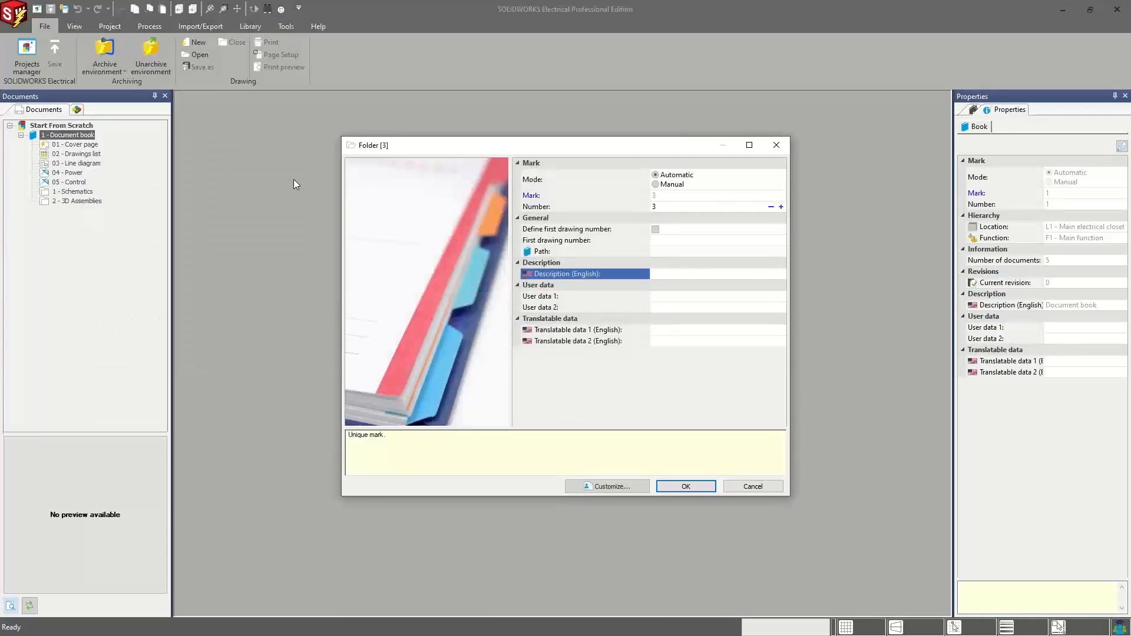
type("Spec Sheets")
key("Return")
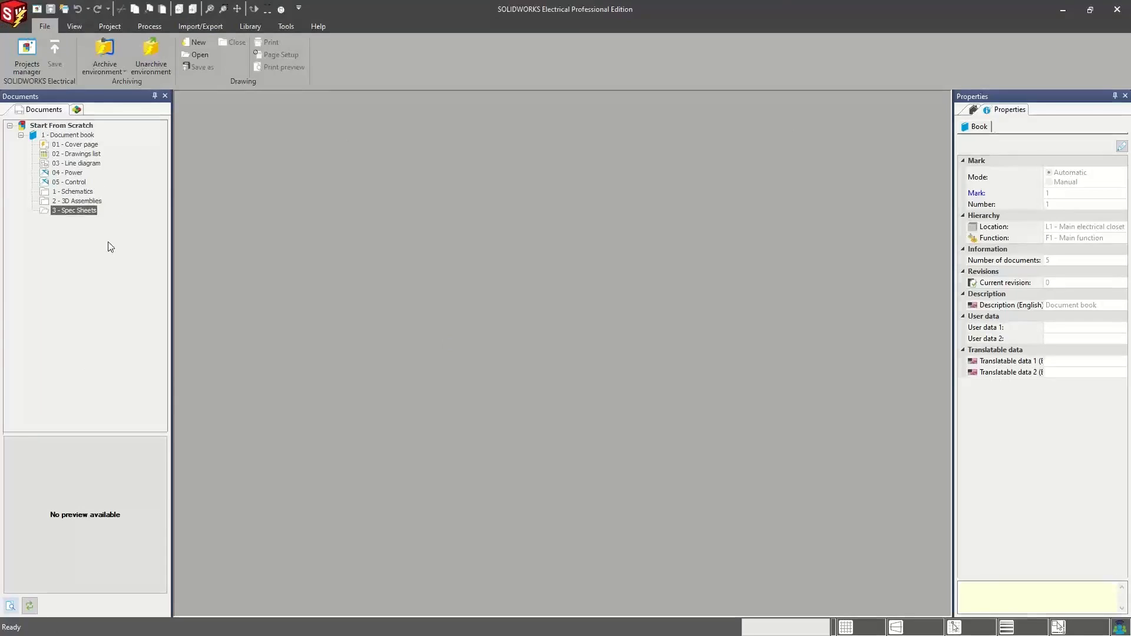
Step: Move the Line diagram, Power and Control drawings into the Schematics folder and expand the folder
left_click(108, 242)
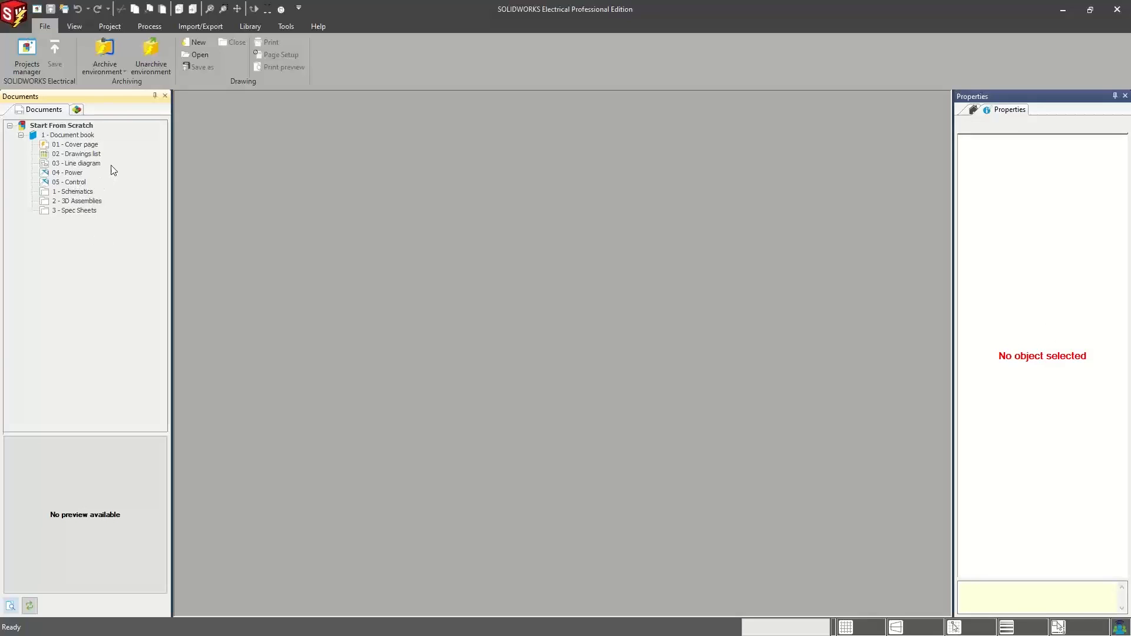
left_click_drag(110, 165, 62, 180)
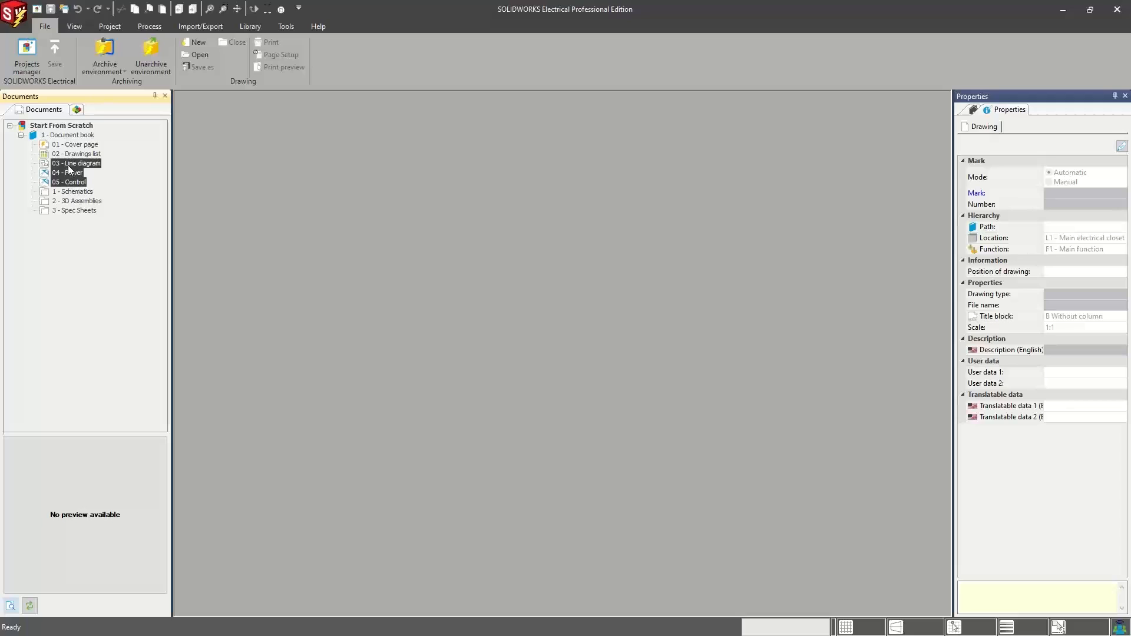
left_click_drag(70, 170, 84, 196)
left_click(32, 163)
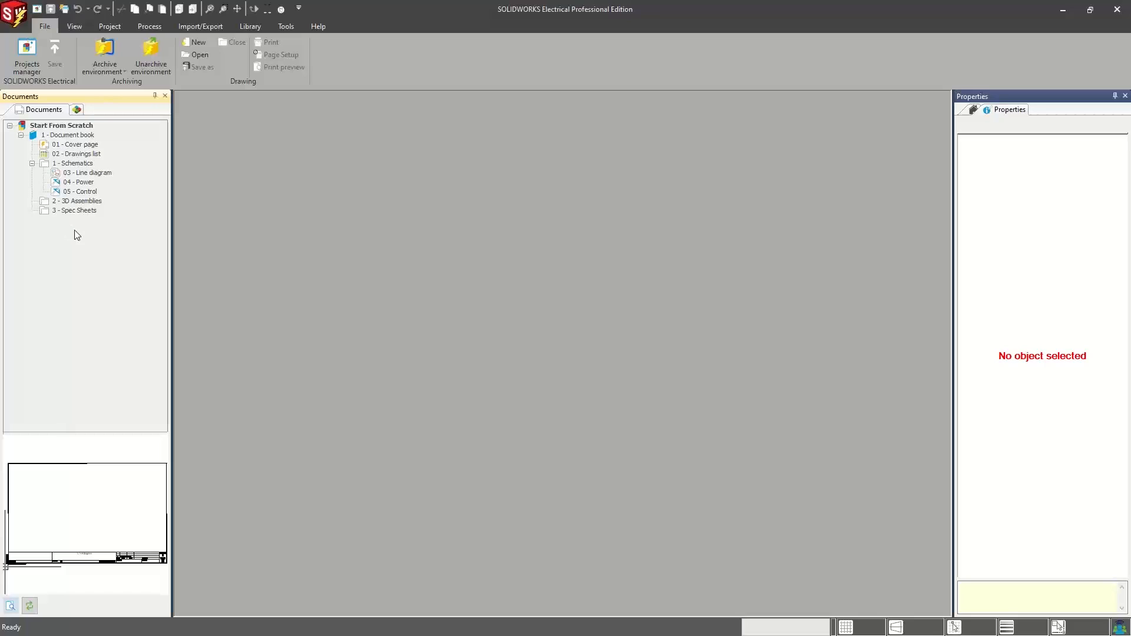
Step: Open the project's locations manager and change the description of location L1 to "Location 1"
left_click(103, 26)
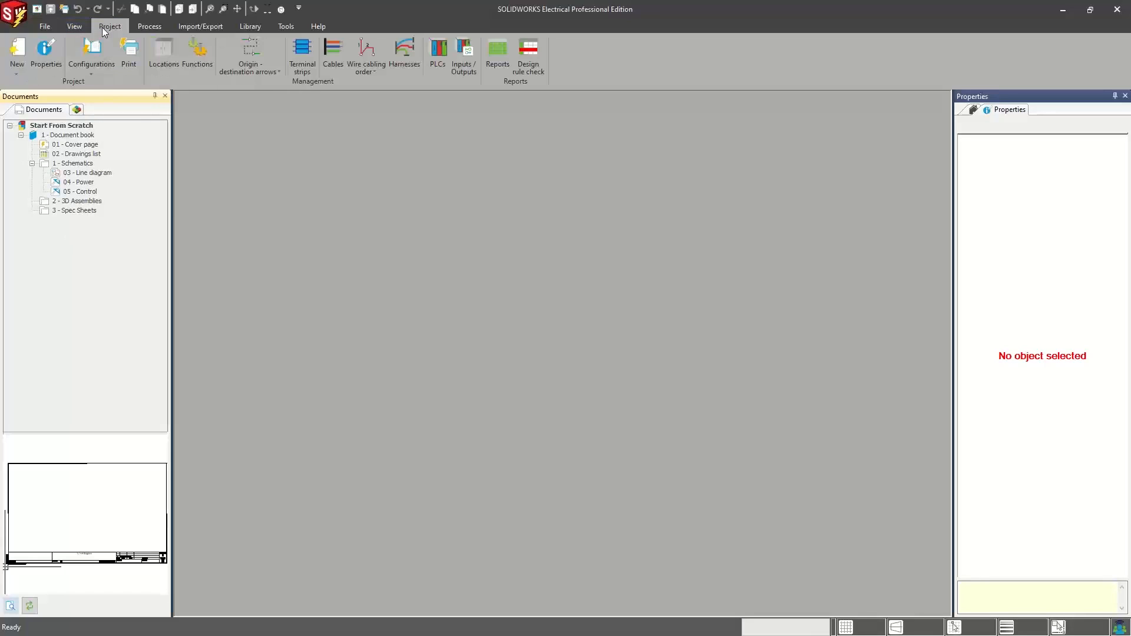
left_click(165, 70)
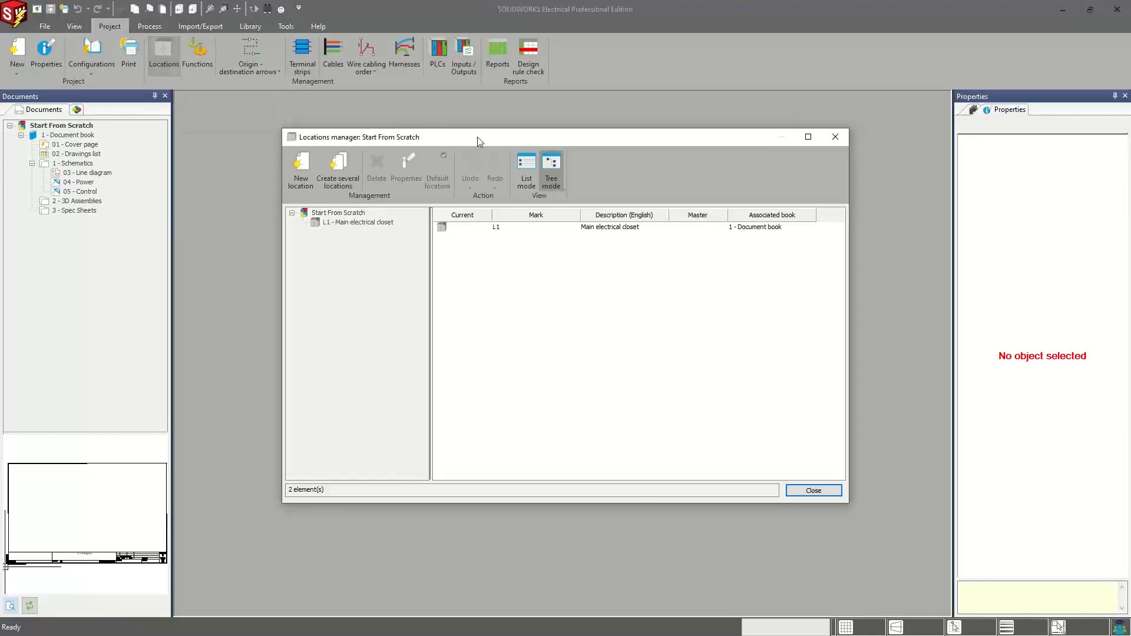
left_click_drag(487, 133, 480, 146)
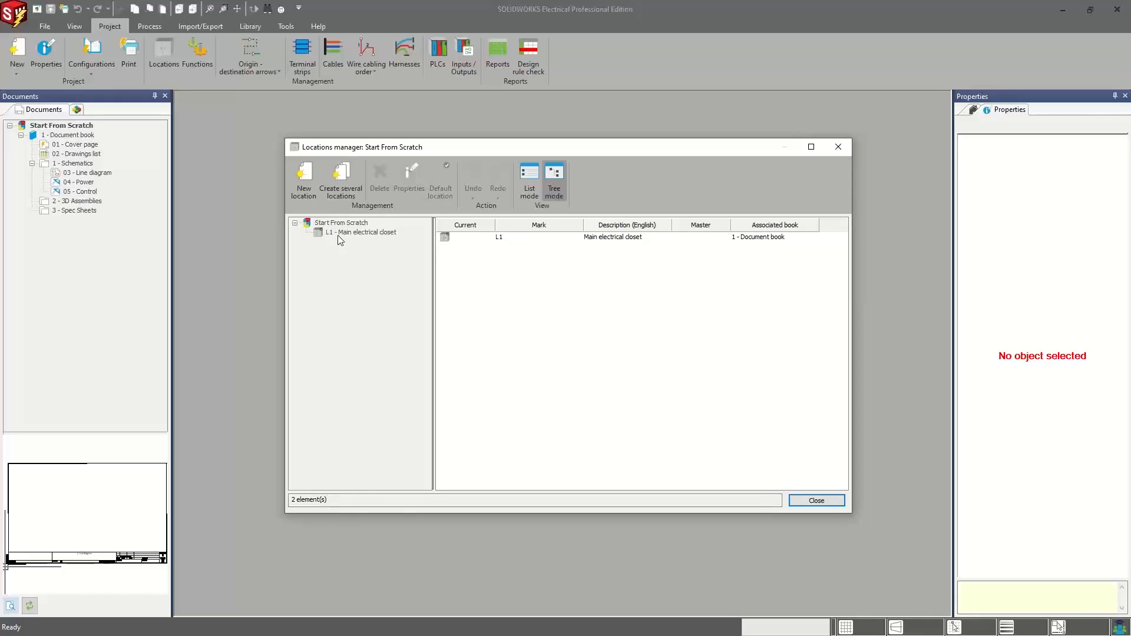
left_click(354, 232)
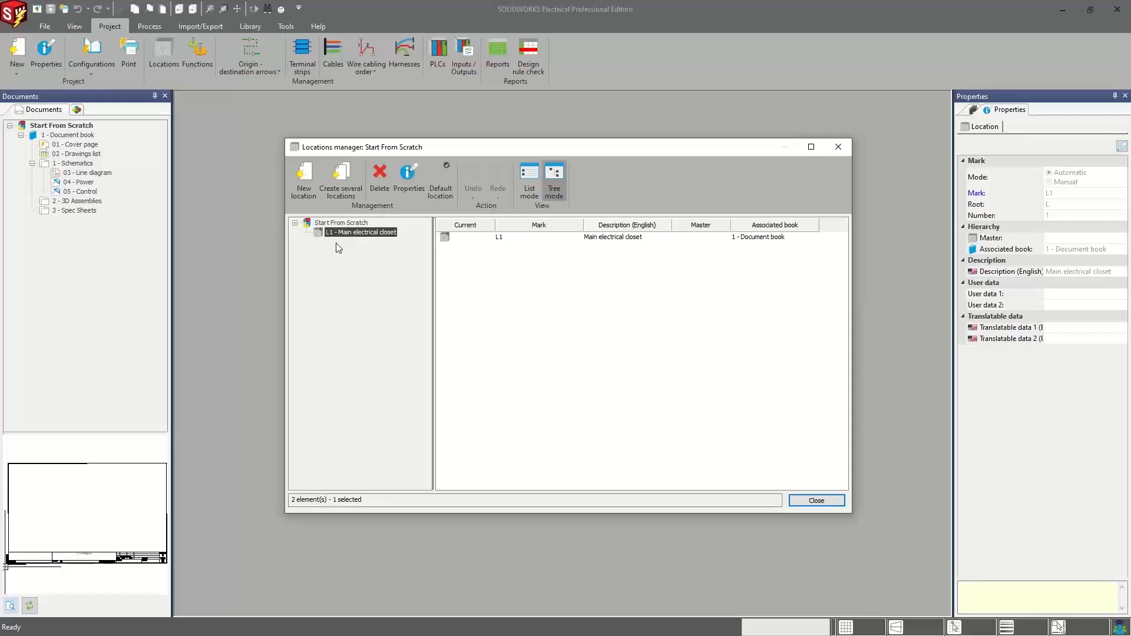
left_click(613, 237)
right_click(613, 237)
left_click(624, 255)
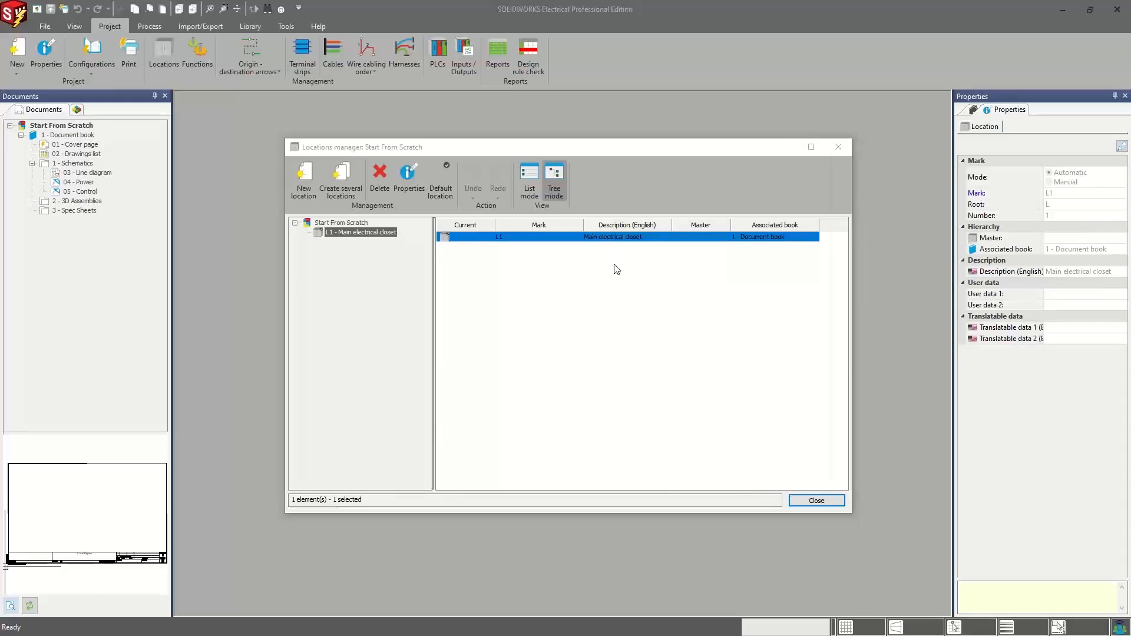
left_click(633, 307)
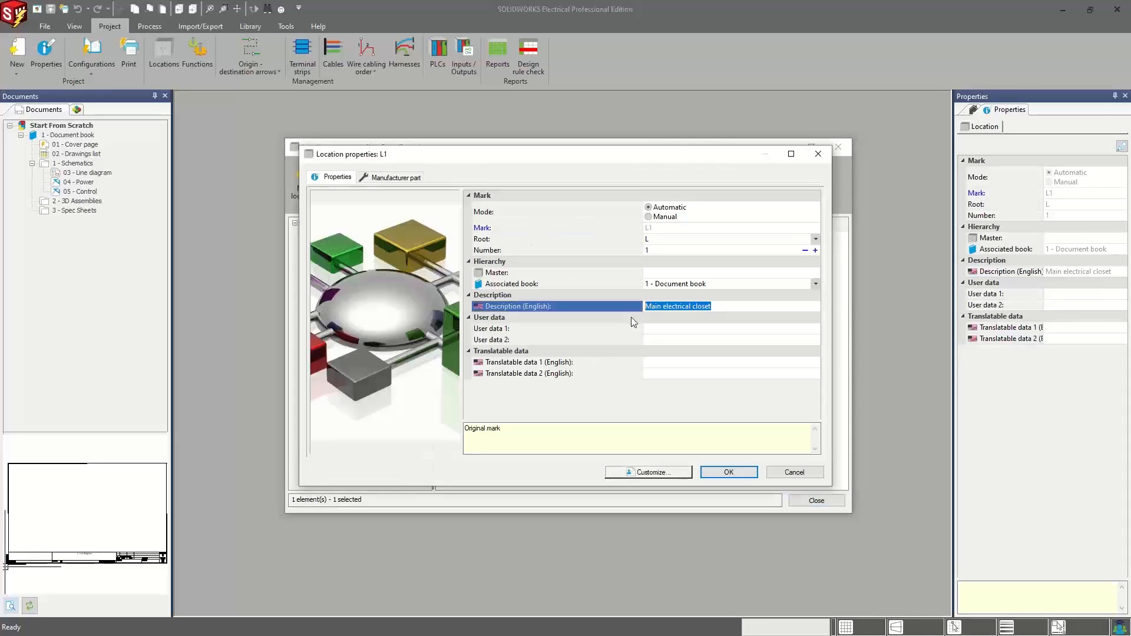
type("Location 1")
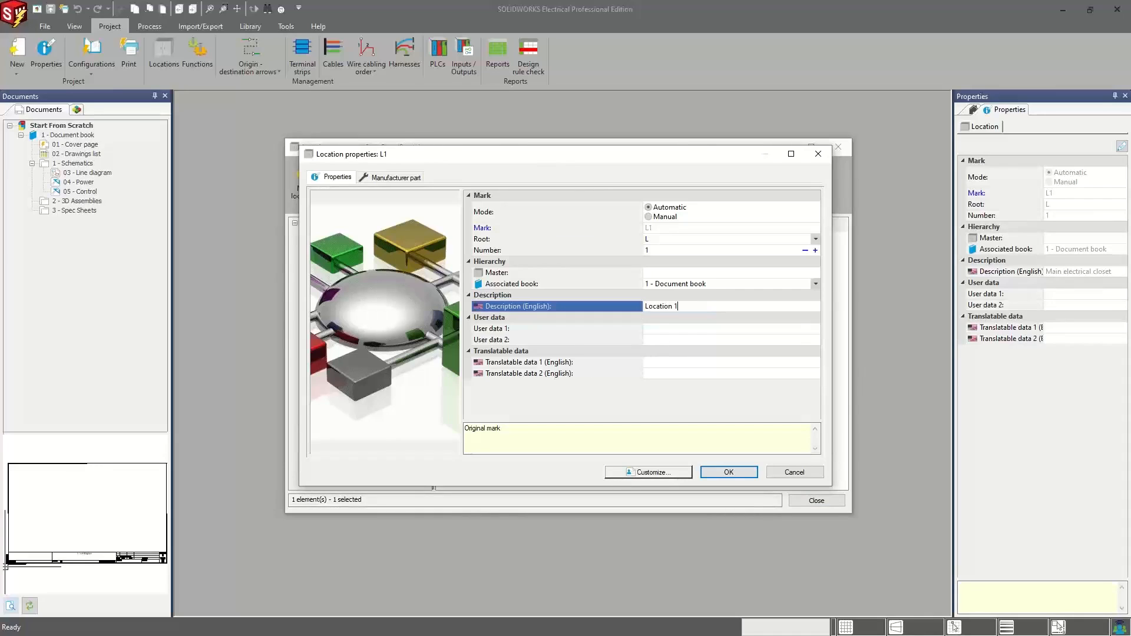
key("Return")
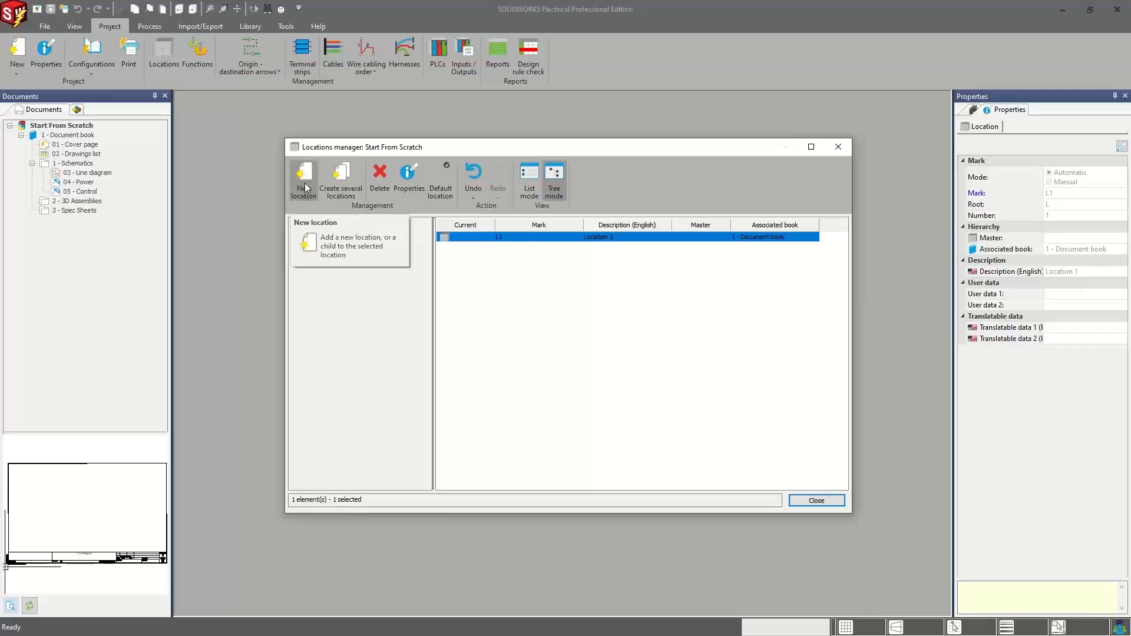
Step: Add a child location under Location 1 with the description "Sub Location 1"
left_click(333, 295)
left_click(334, 233)
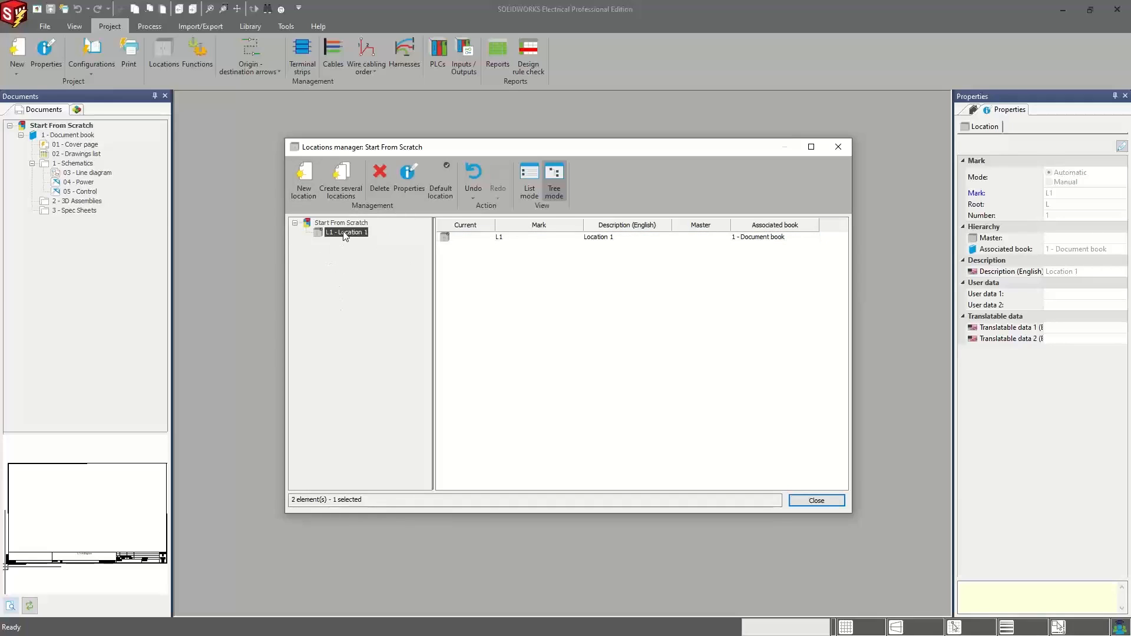
double_click(346, 233)
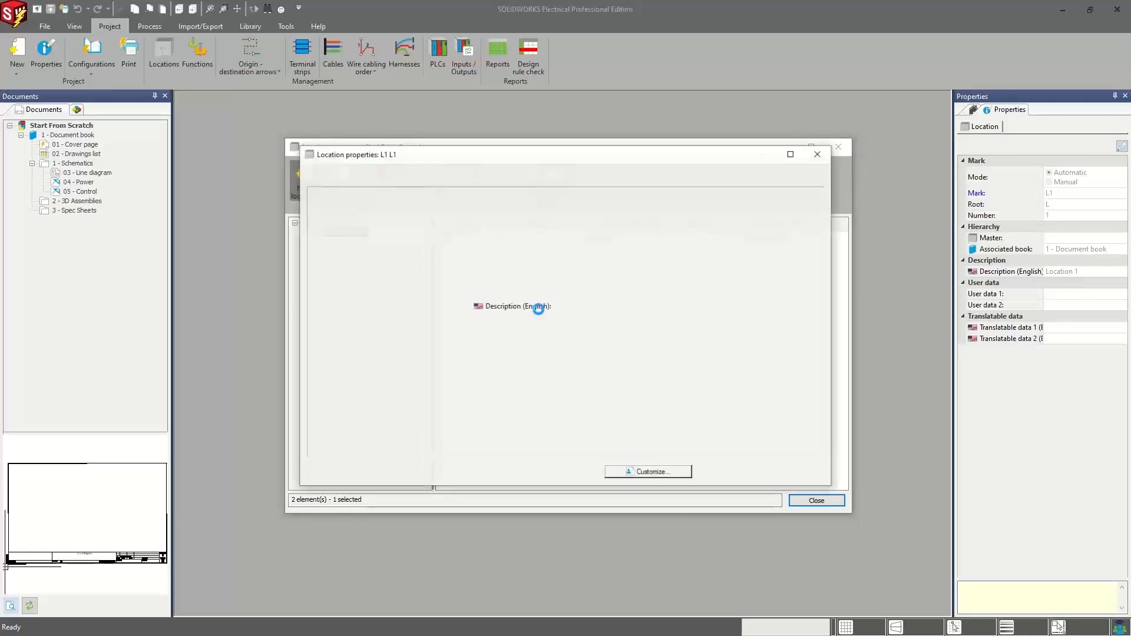
left_click(539, 306)
type("Su")
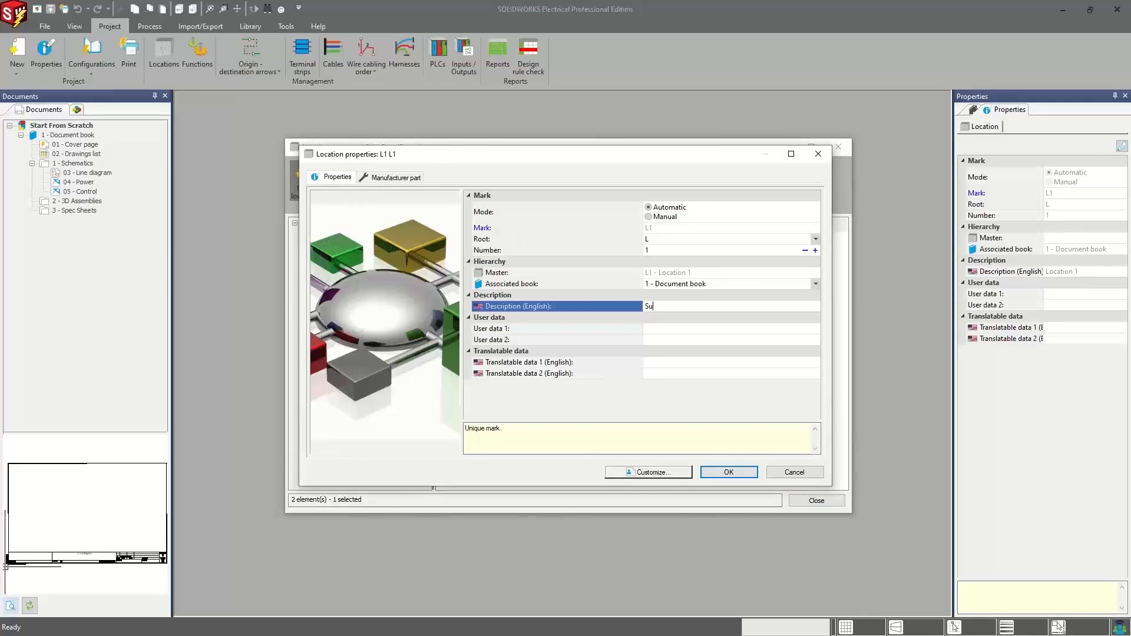
type("b Location 1")
key("Return")
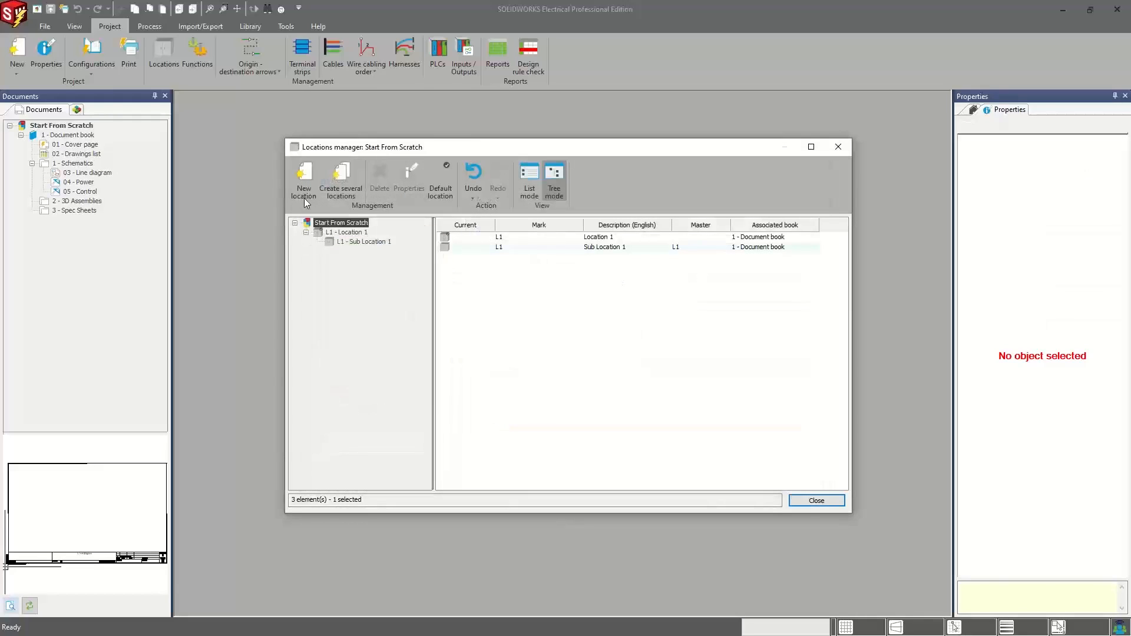
Step: Add a new location L2 directly under the project with the description "Location 2"
left_click(304, 177)
left_click(673, 306)
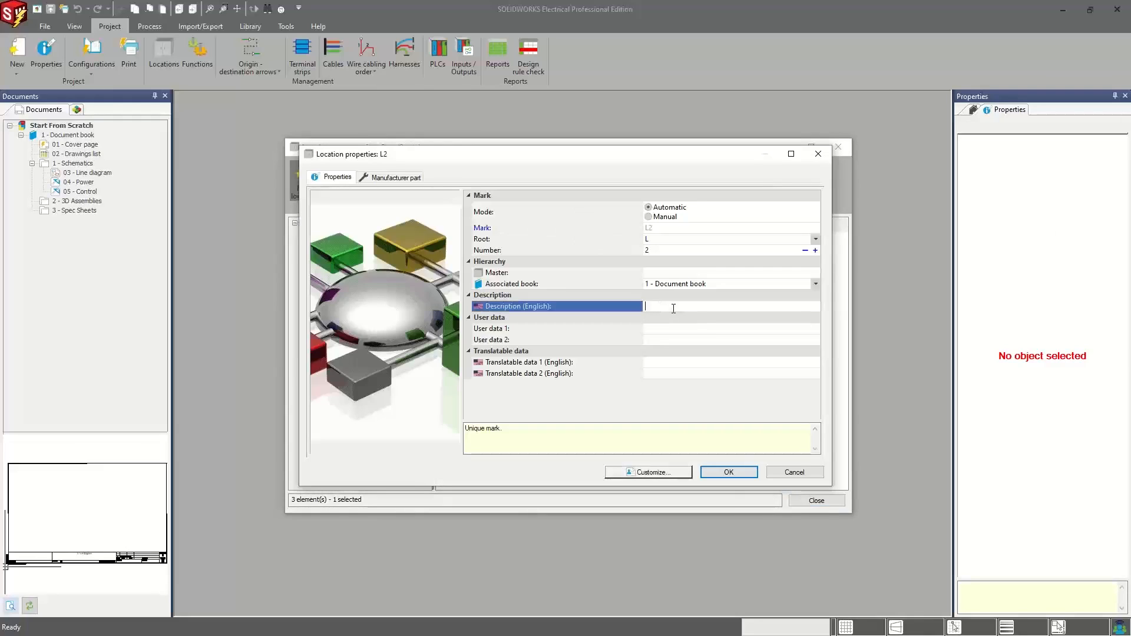
type("Location 2")
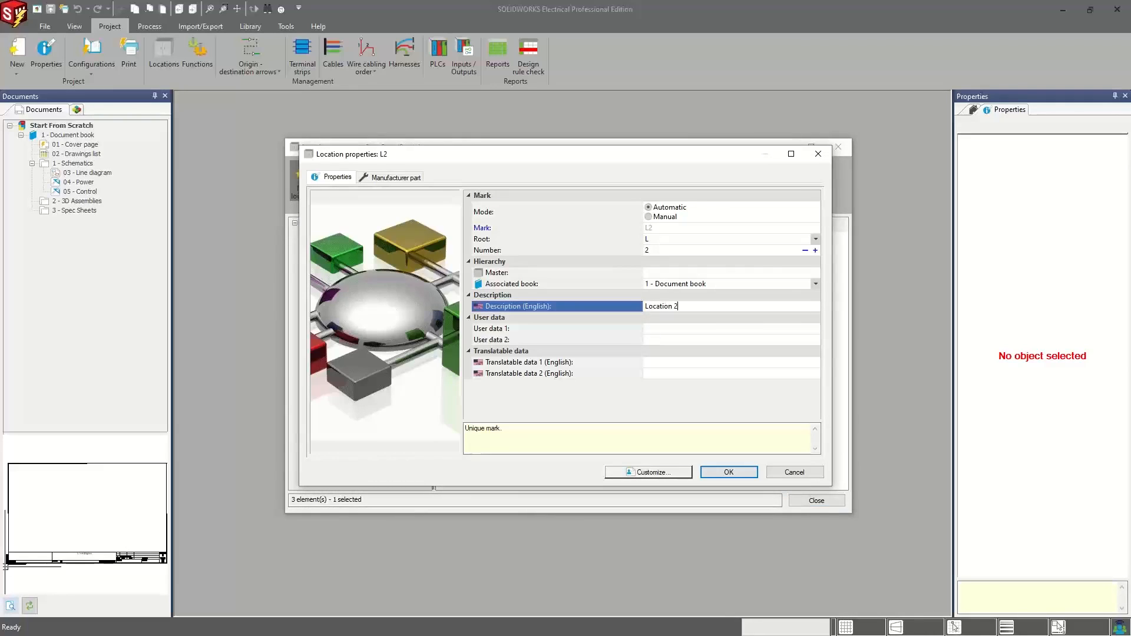
key("Return")
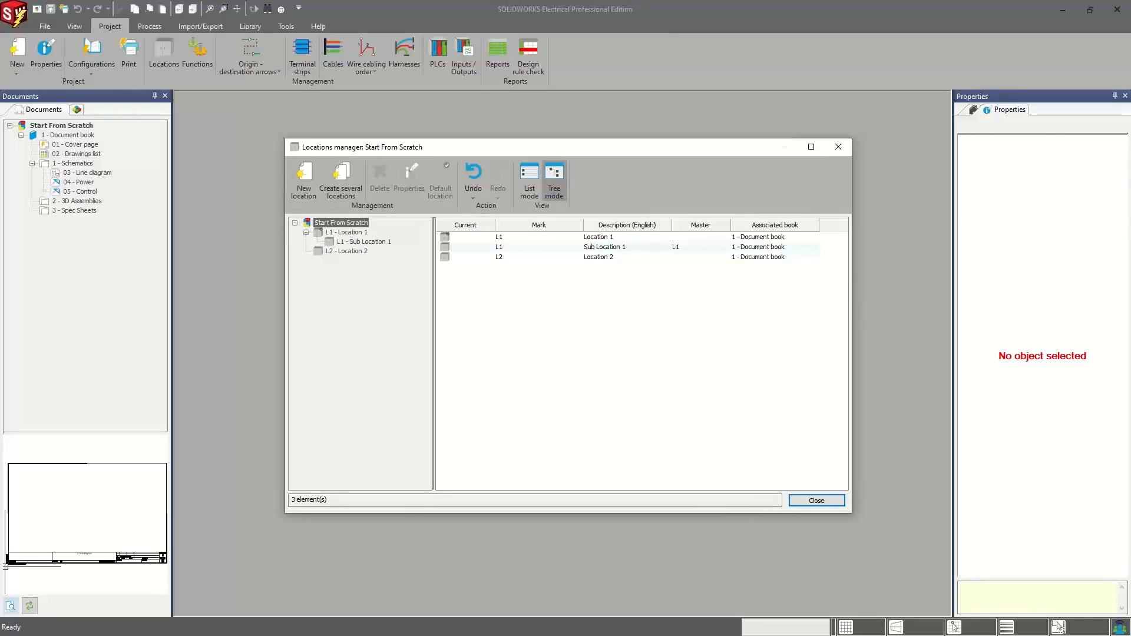
Step: Close the locations manager and create SOLIDWORKS assembly files for the project, Location 1, Sub Location 1 and Location 2
mouse_move(600, 147)
left_mouse_down()
mouse_move(624, 141)
mouse_move(602, 153)
left_mouse_up()
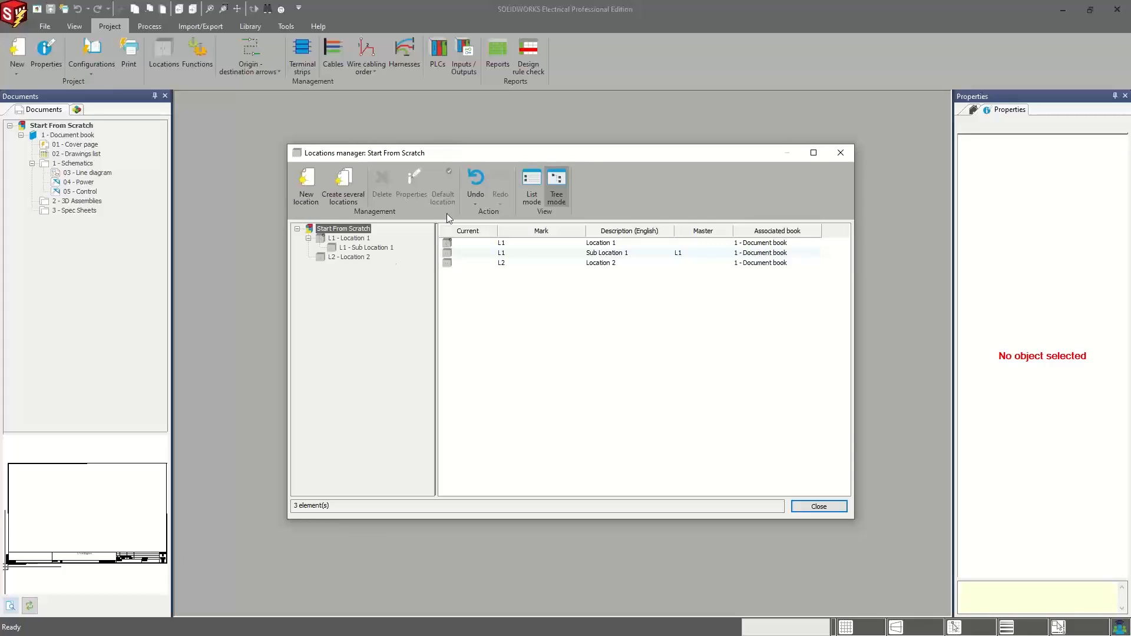
left_click_drag(489, 154, 485, 150)
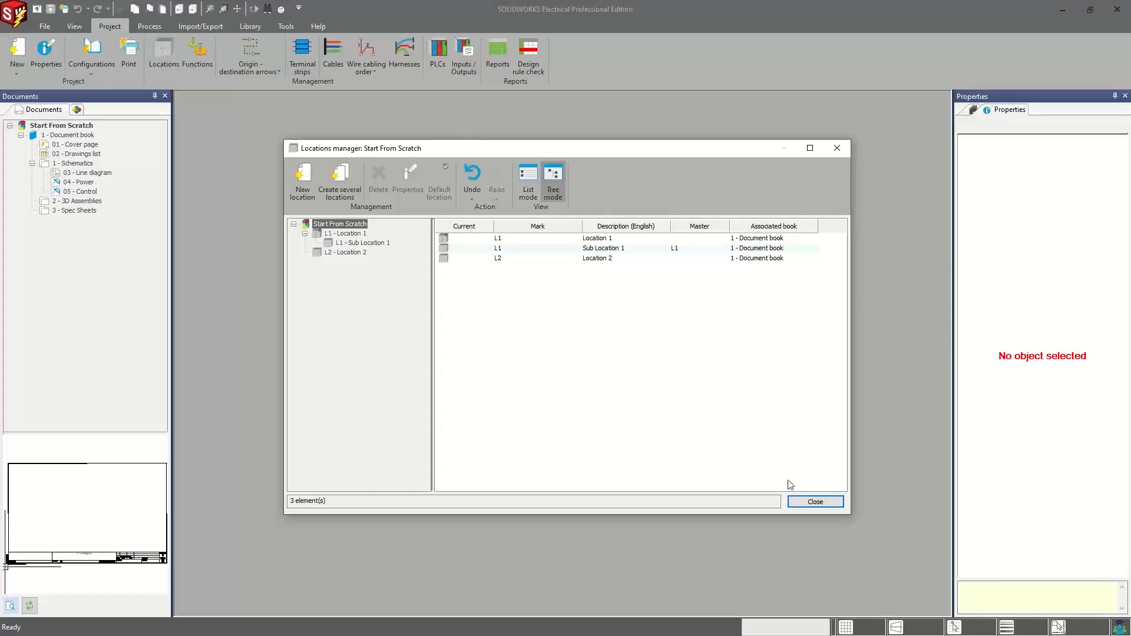
left_click(814, 502)
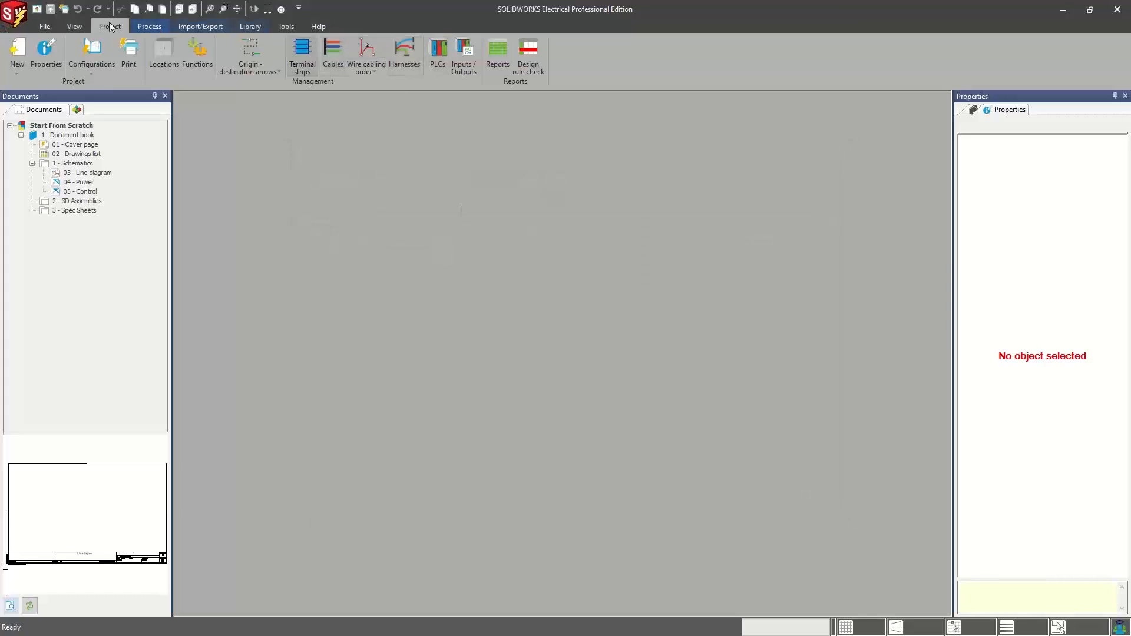
left_click(149, 26)
left_click(415, 59)
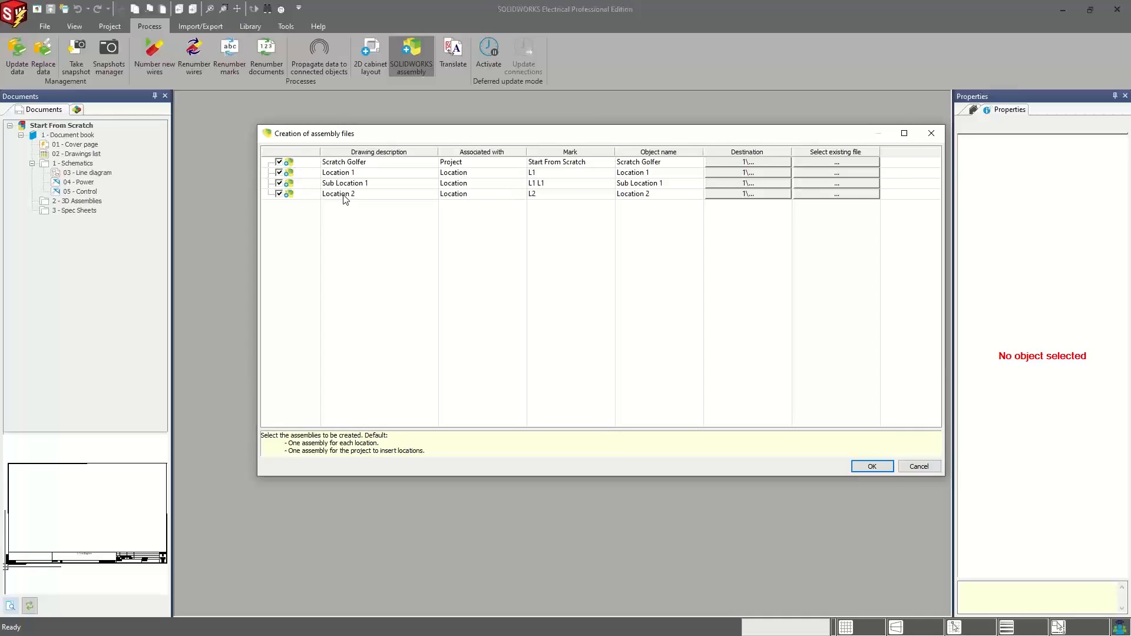
left_click(339, 164)
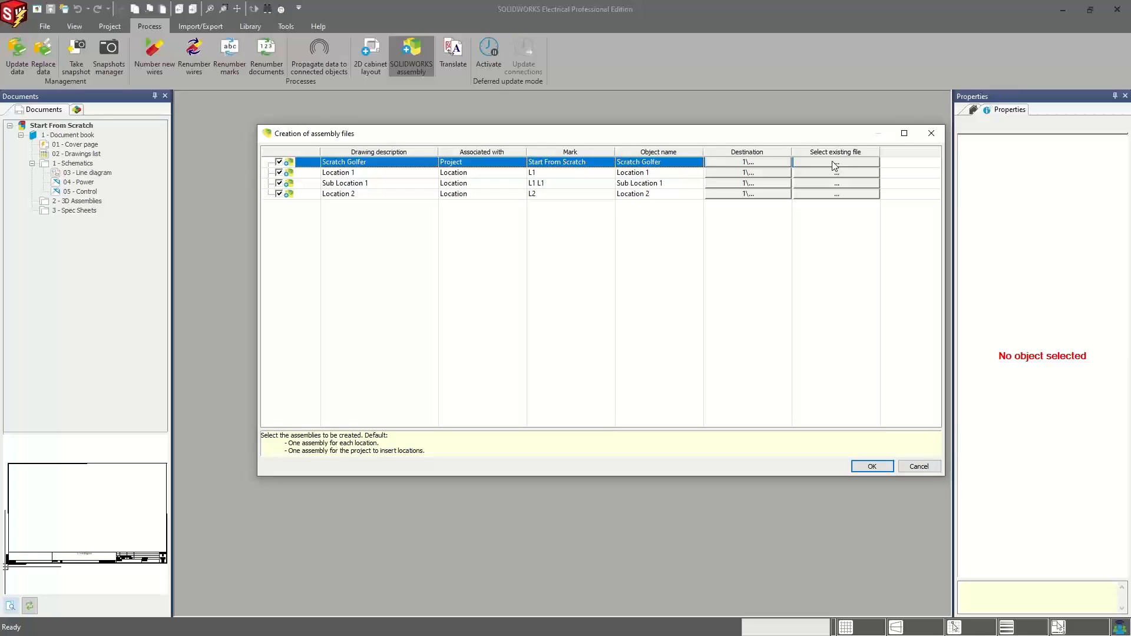
left_click(865, 466)
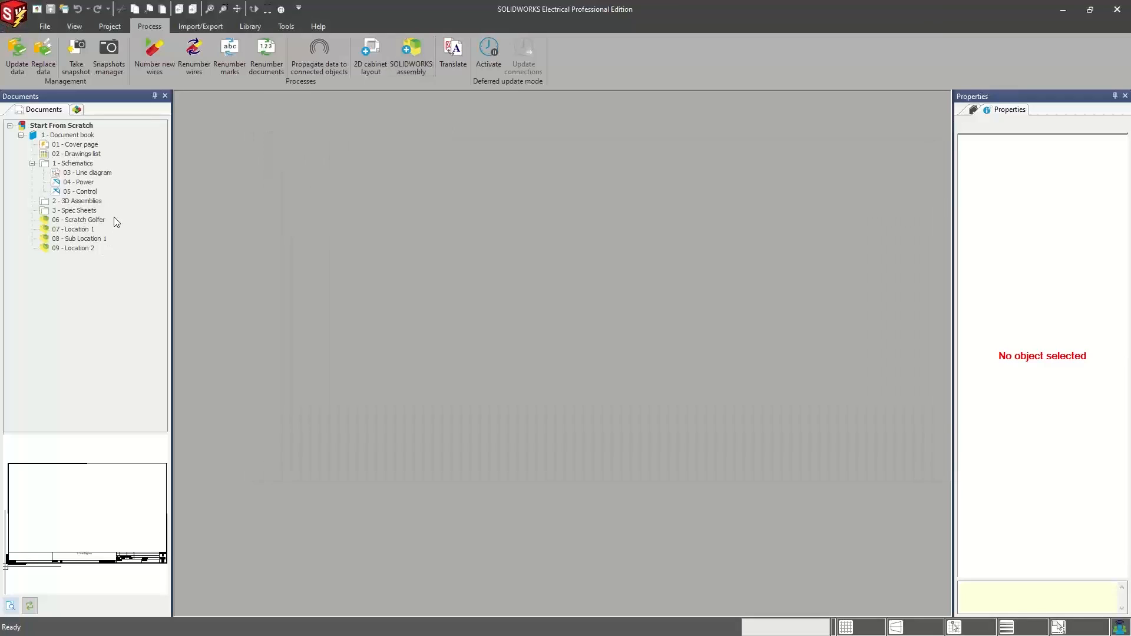
Step: Move the Scratch Golfer, Location 1, Sub Location 1 and Location 2 assembly files into the 3D Assemblies folder
left_click_drag(73, 224, 76, 201)
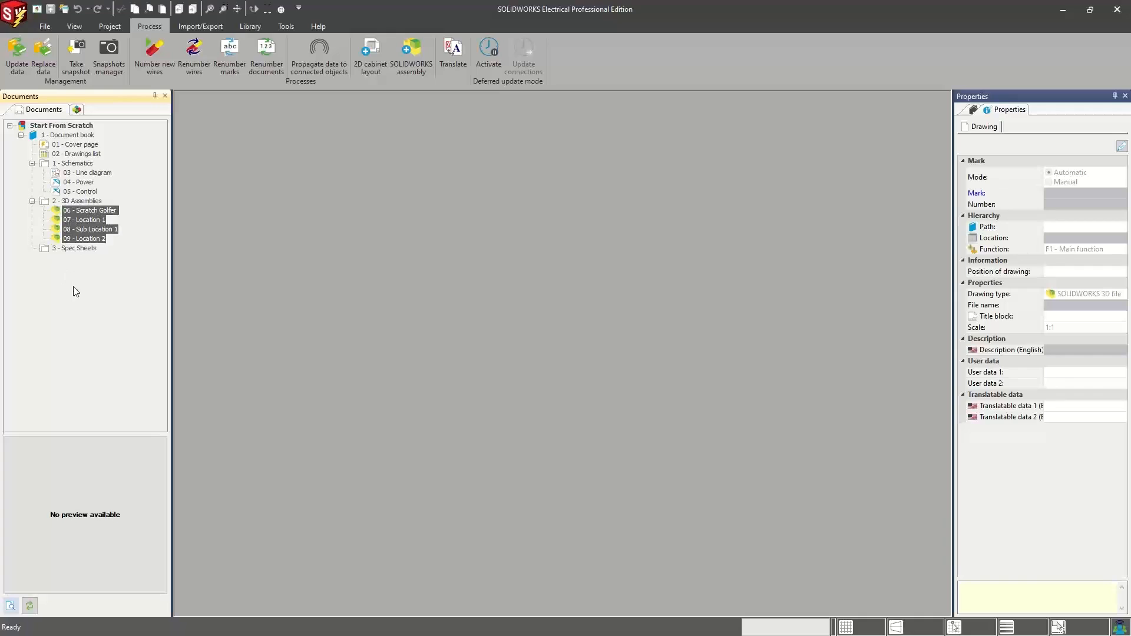
left_click(76, 290)
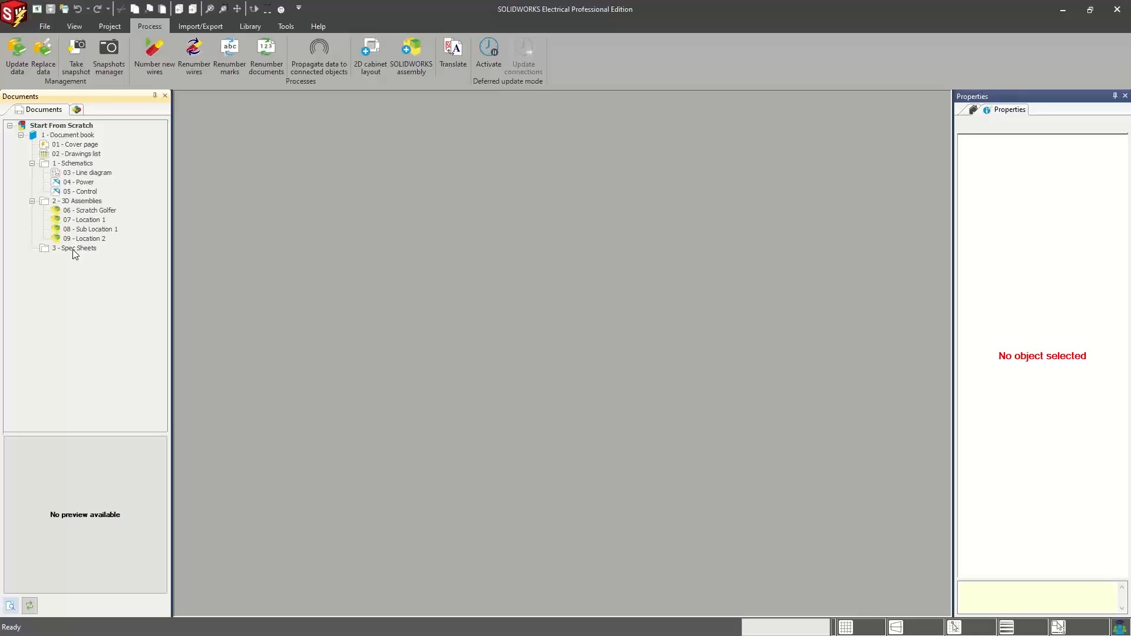
Step: Add 1771-um661_-en-p.pdf from the Desktop as a data file in the Spec Sheets folder
right_click(73, 249)
mouse_move(121, 269)
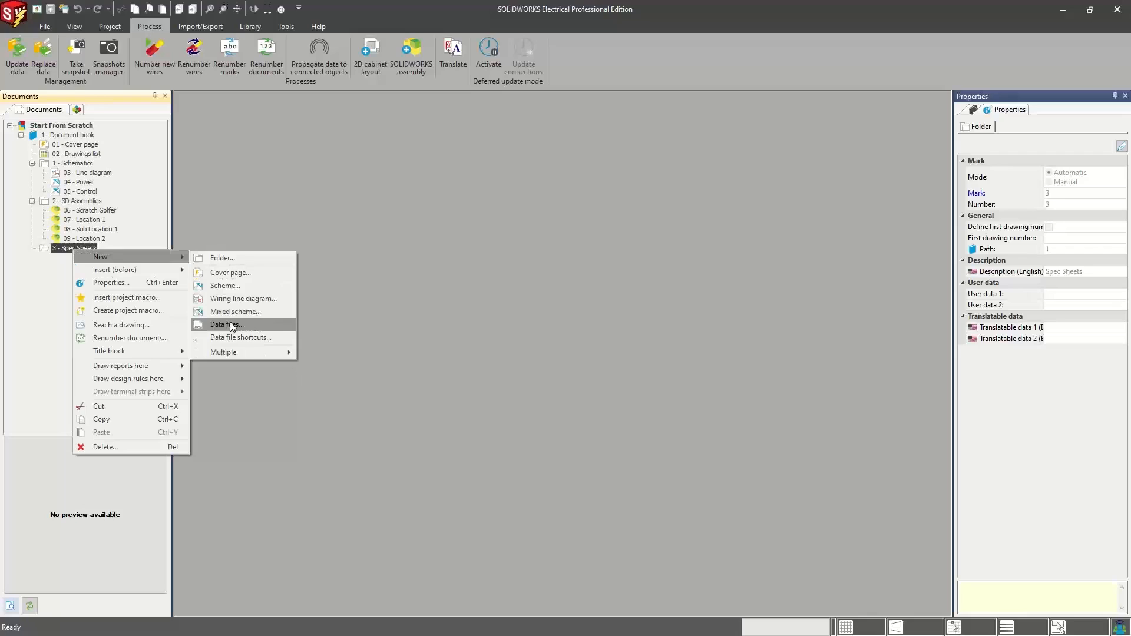
left_click(230, 326)
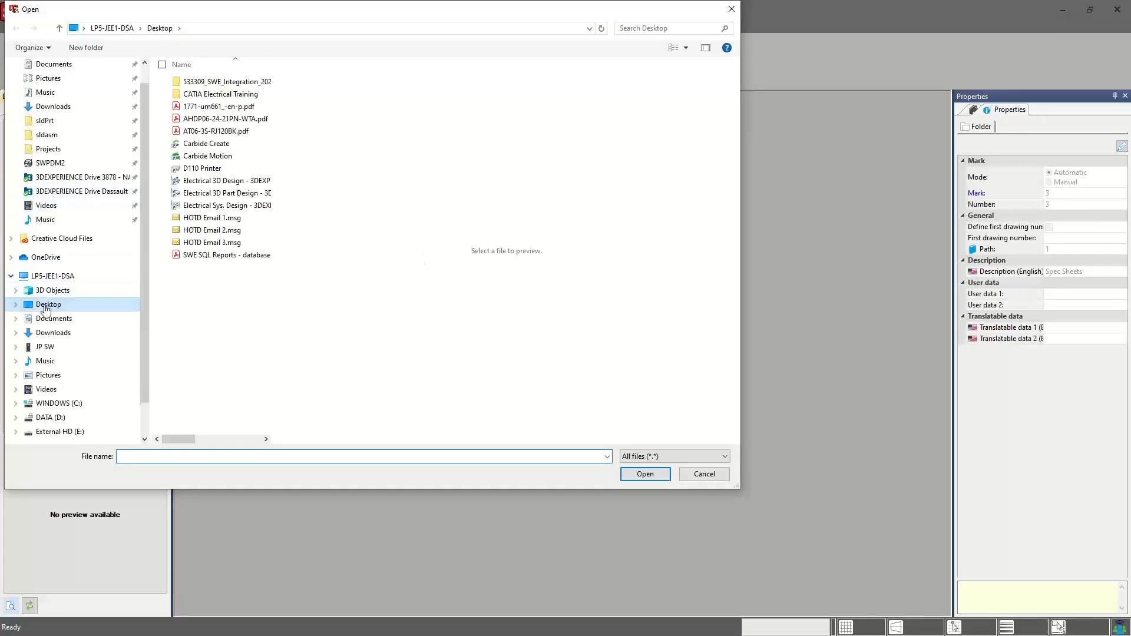
double_click(211, 109)
Step: Add AT06-3S-RJ120BK.pdf from the Desktop as another data file in the Spec Sheets folder
right_click(86, 248)
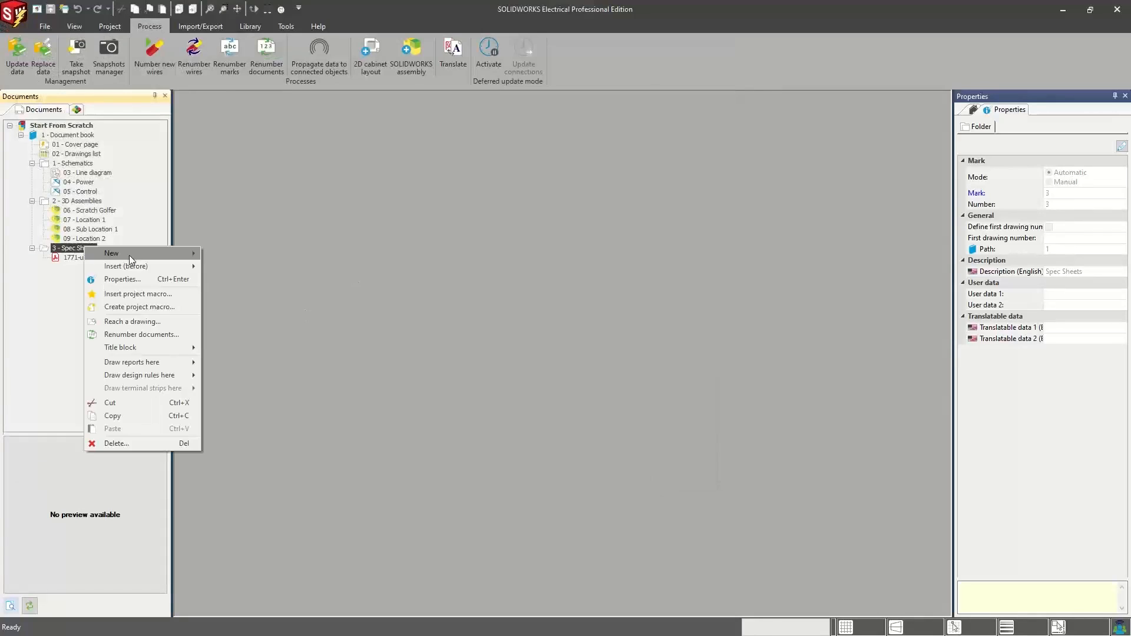
mouse_move(129, 255)
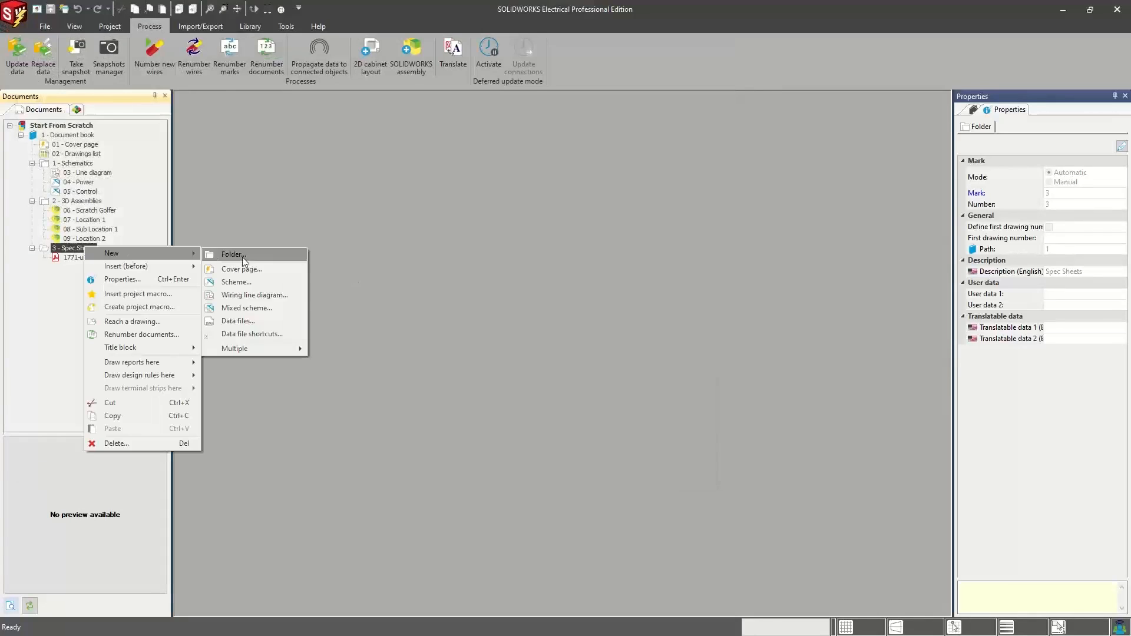
left_click(258, 322)
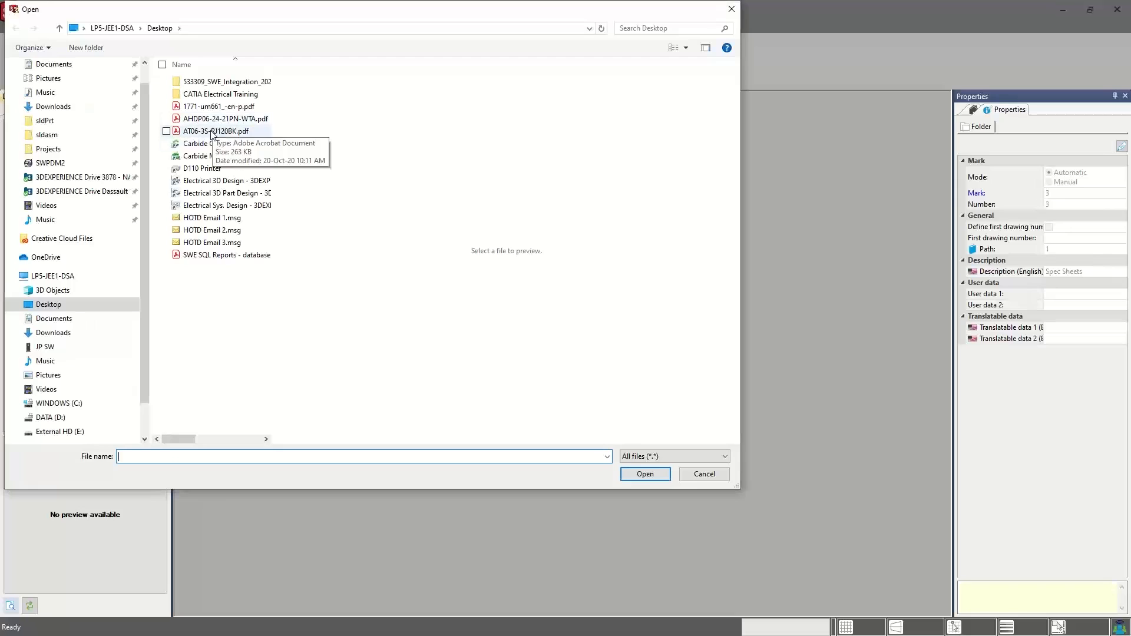
double_click(211, 132)
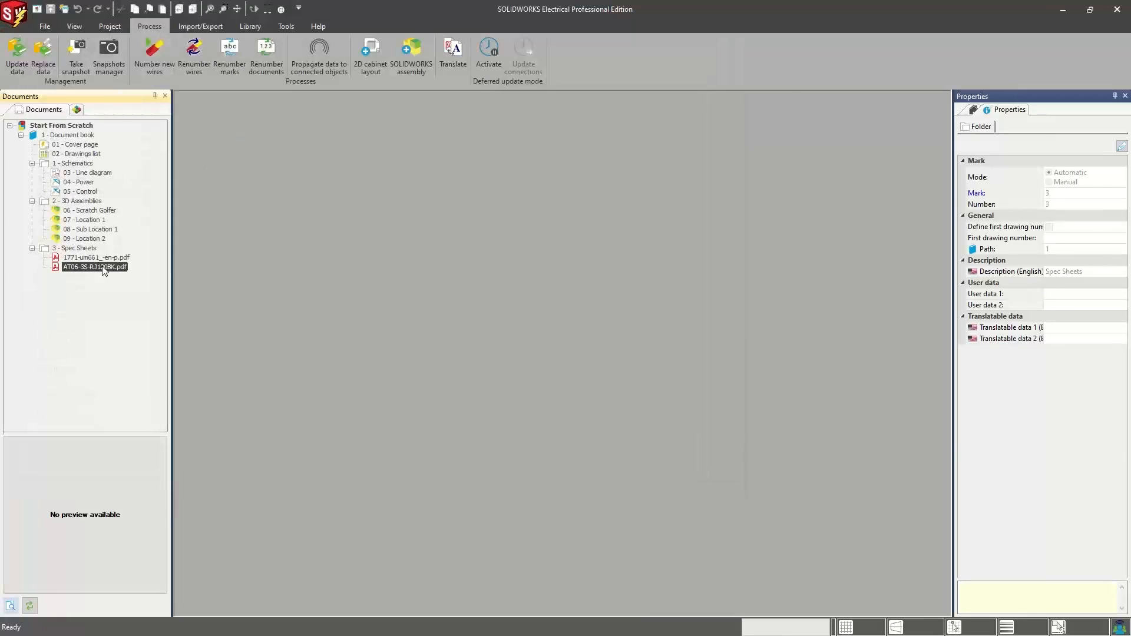
Step: Open the 1771-um661_-en-p.pdf spec sheet from the project, look through the manual's opening pages and contents, and close it
left_click(97, 258)
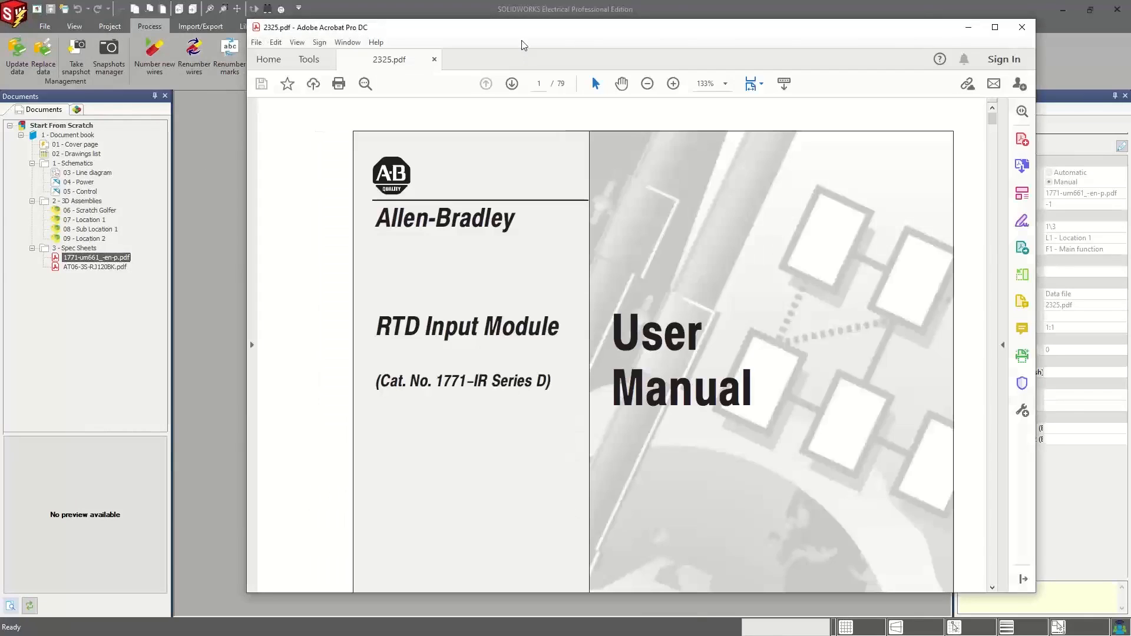
left_click_drag(525, 32, 497, 34)
scroll(497, 306, "down", 12)
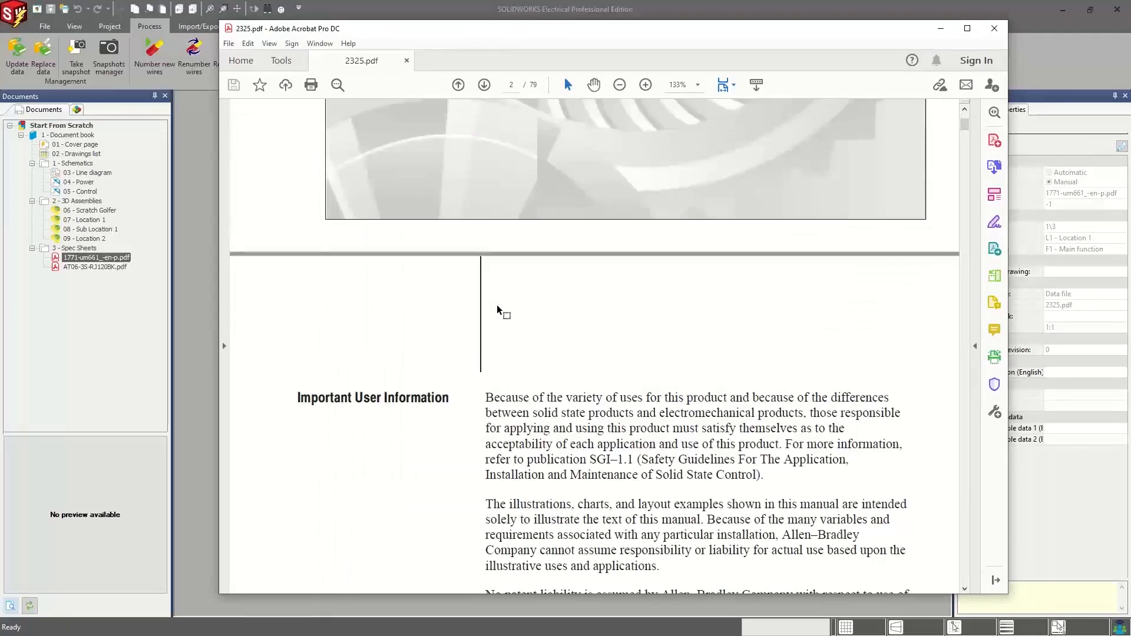
scroll(497, 311, "down", 15)
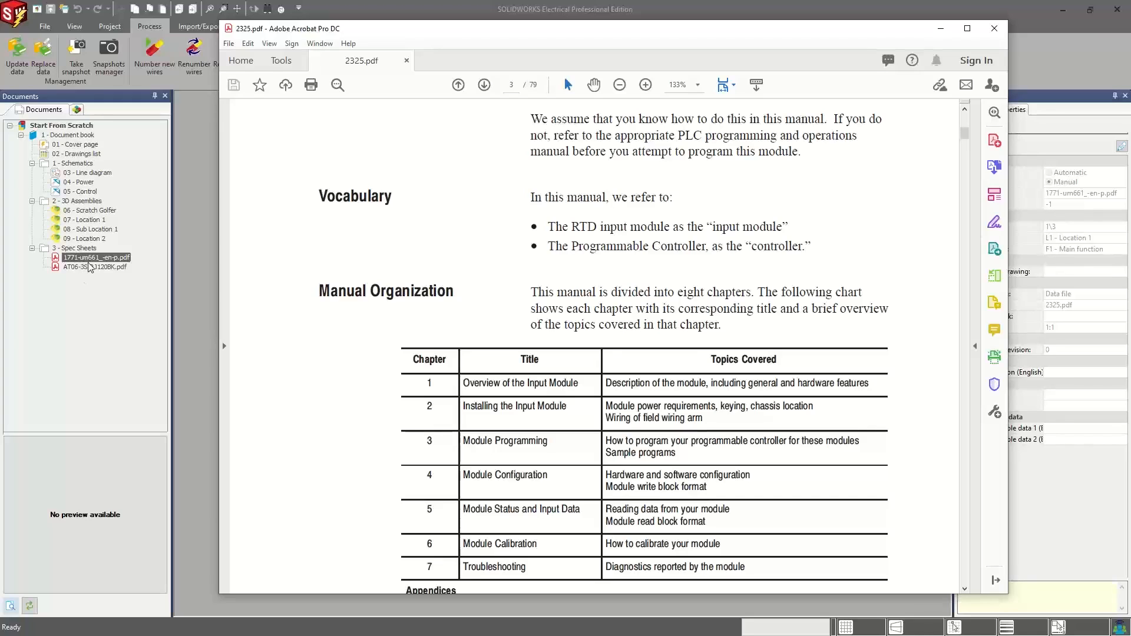
scroll(498, 371, "down", 15)
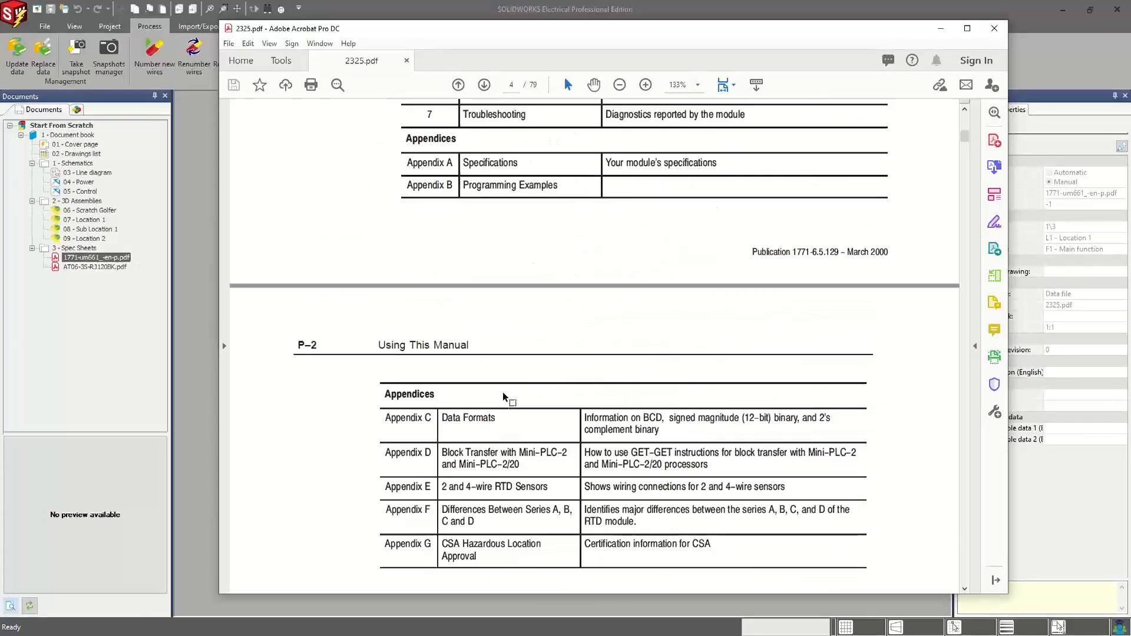
scroll(498, 370, "down", 15)
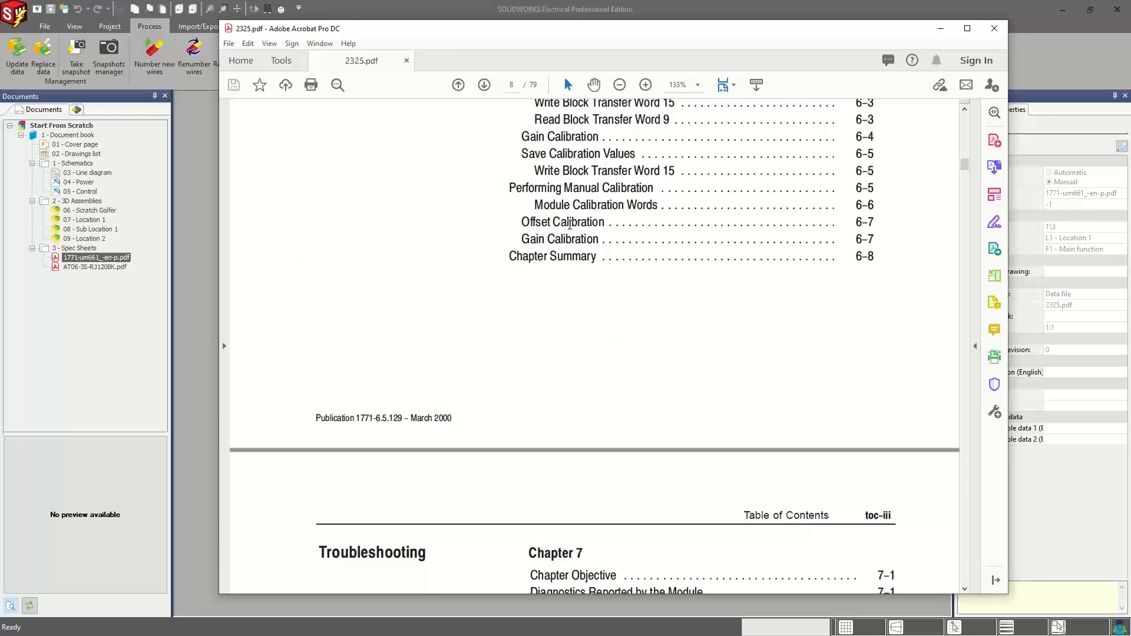
scroll(567, 219, "up", 7)
scroll(567, 219, "up", 15)
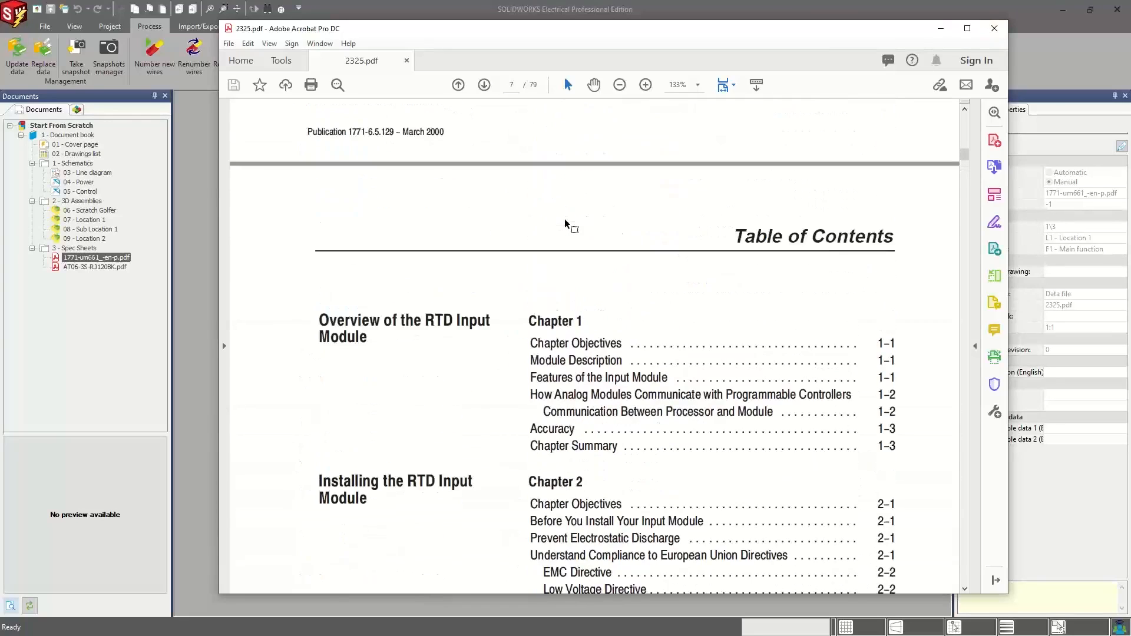
scroll(567, 220, "up", 6)
left_click_drag(964, 149, 964, 115)
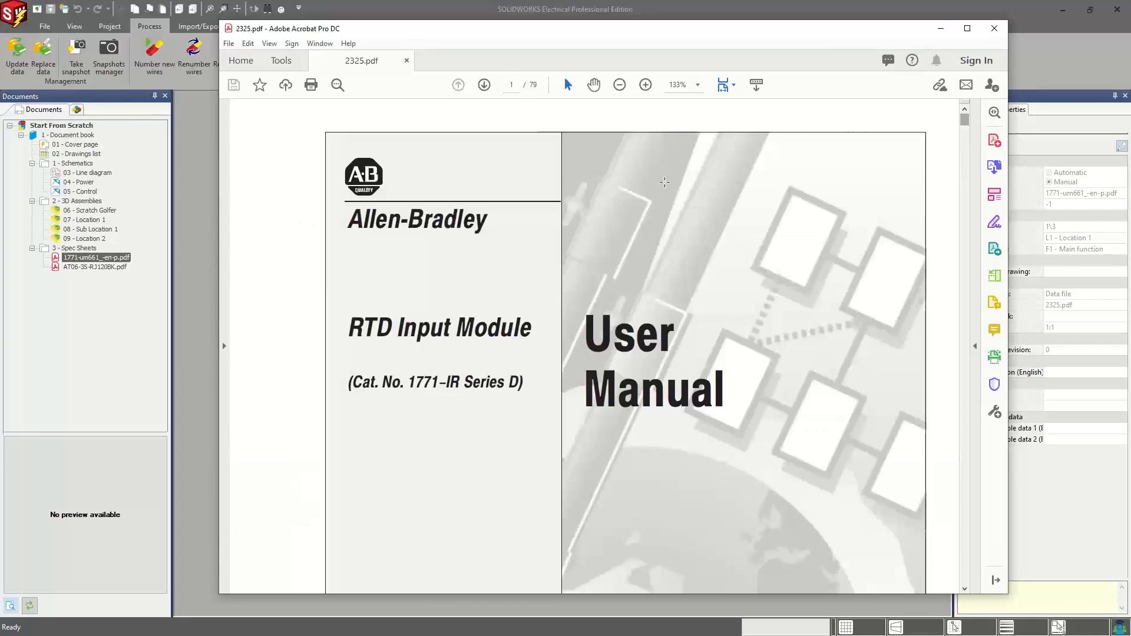
scroll(481, 218, "down", 2)
scroll(481, 217, "up", 2)
left_click(994, 28)
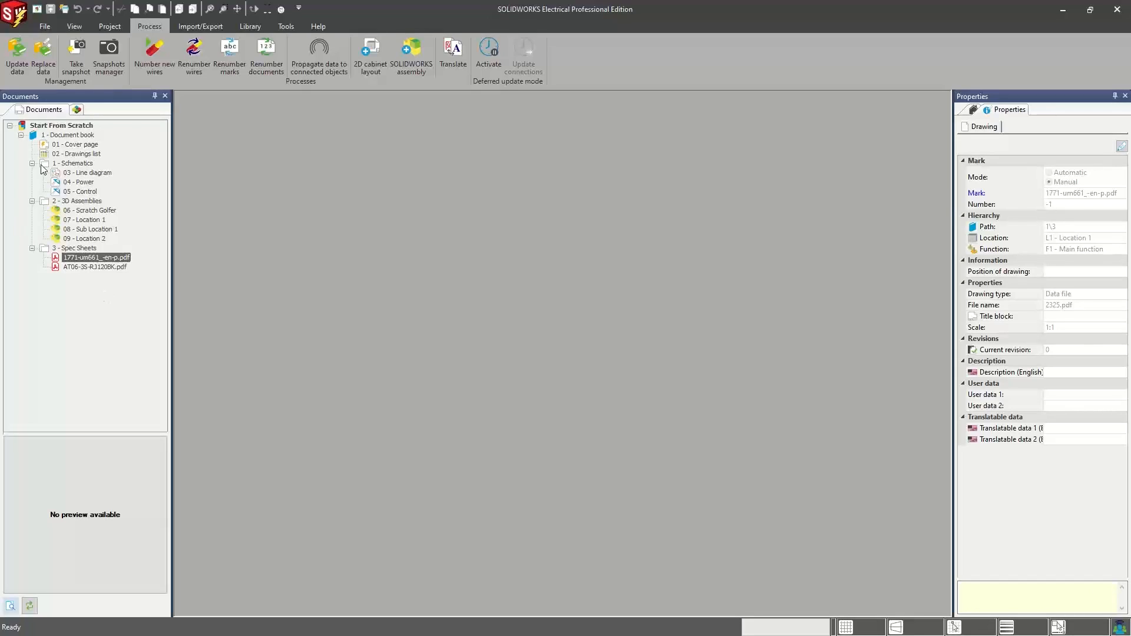
Step: Switch to the project's component tree and expand Location 1 to view its sub-location
left_click(76, 112)
left_click(21, 136)
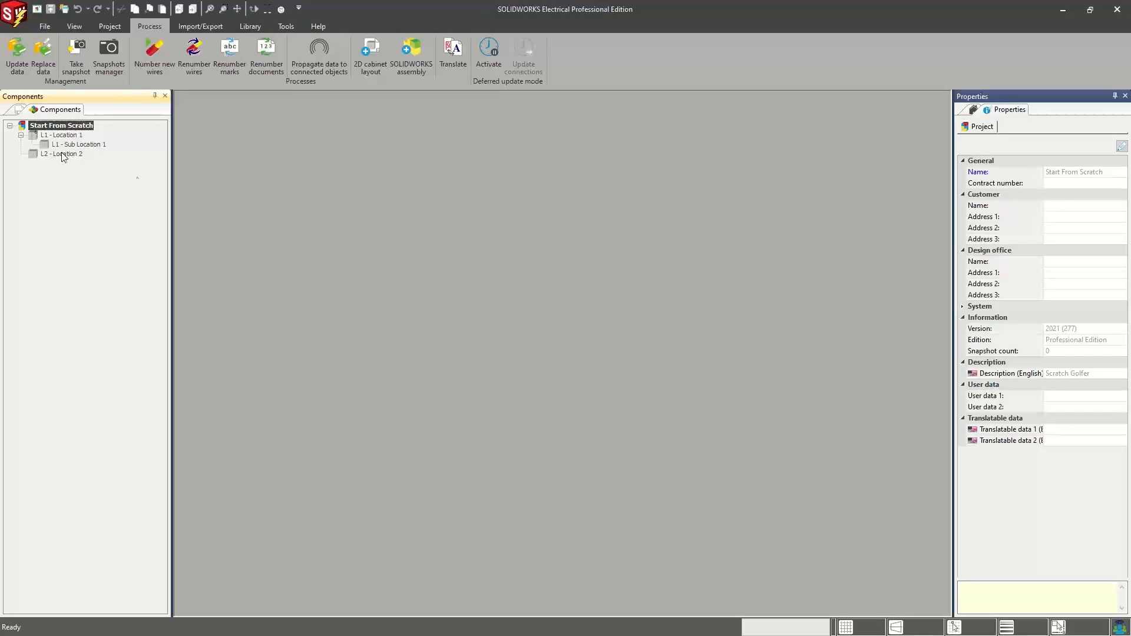
left_click(143, 202)
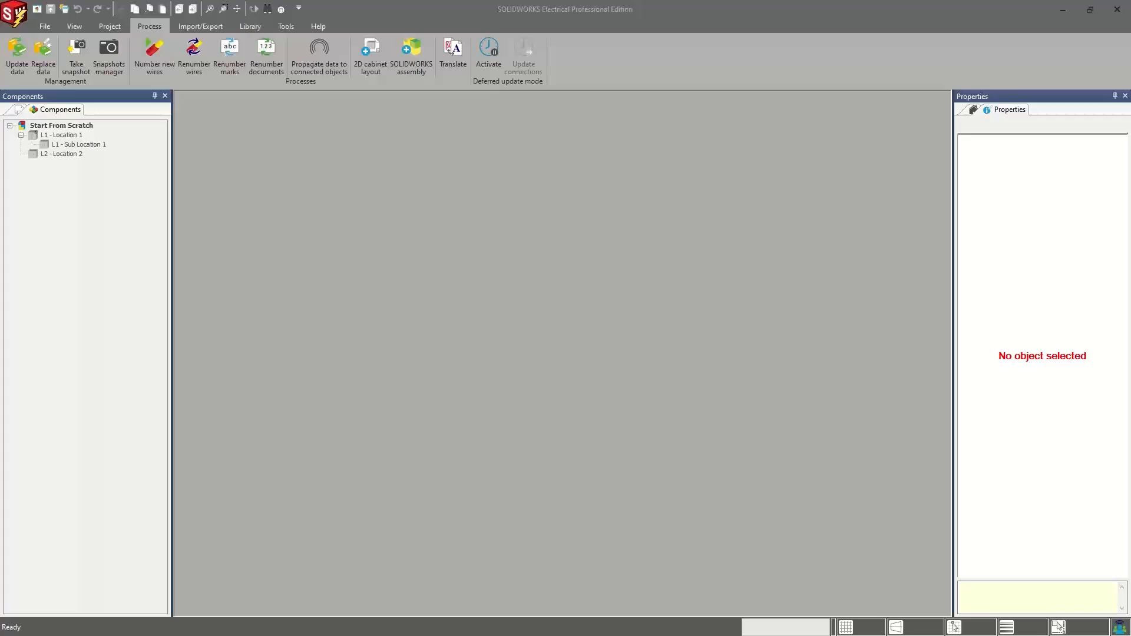
Step: Switch to the web browser and look through the open connector datasheets, supplier product pages and wire size tables
left_click_drag(1130, 46, 976, 42)
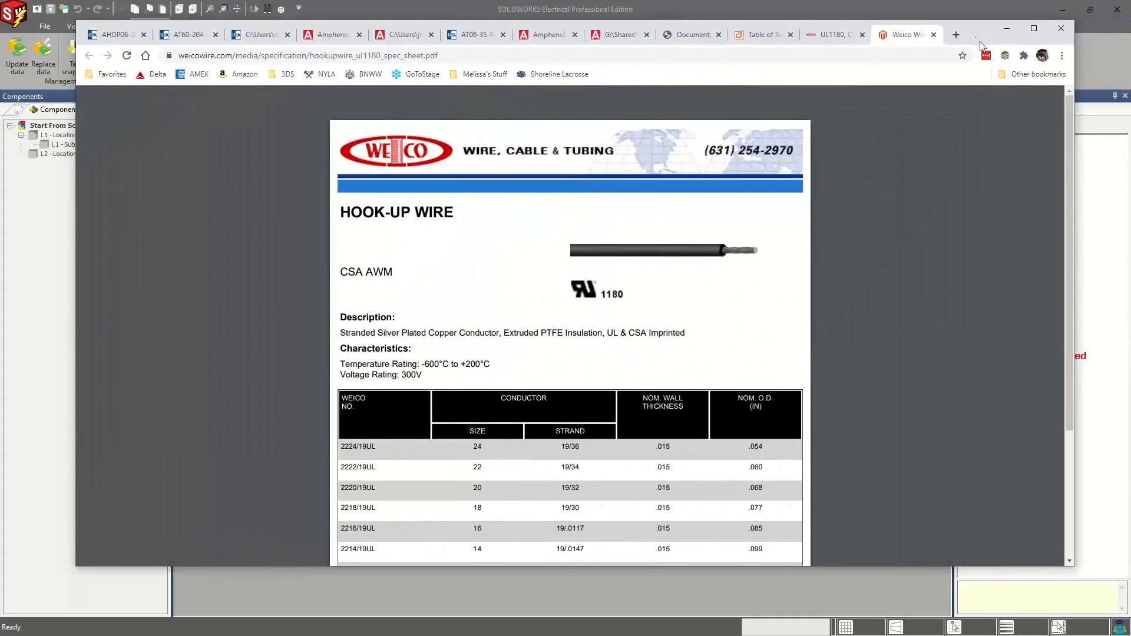
left_click(119, 37)
left_click(189, 36)
left_click(257, 35)
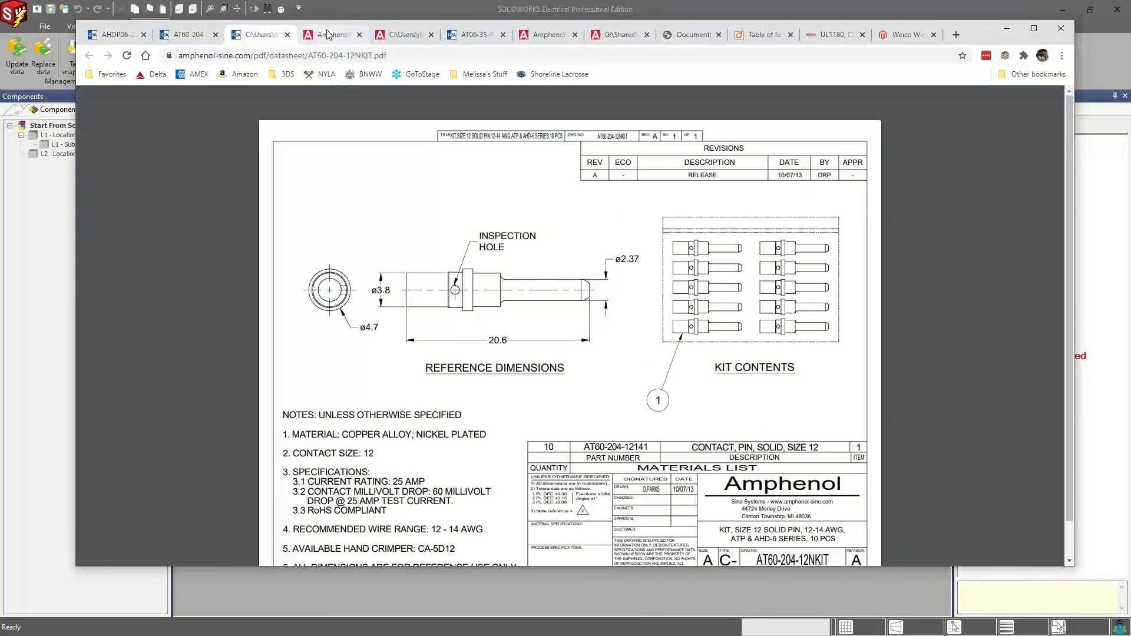
left_click(328, 34)
left_click(403, 36)
left_click(474, 35)
left_click(546, 36)
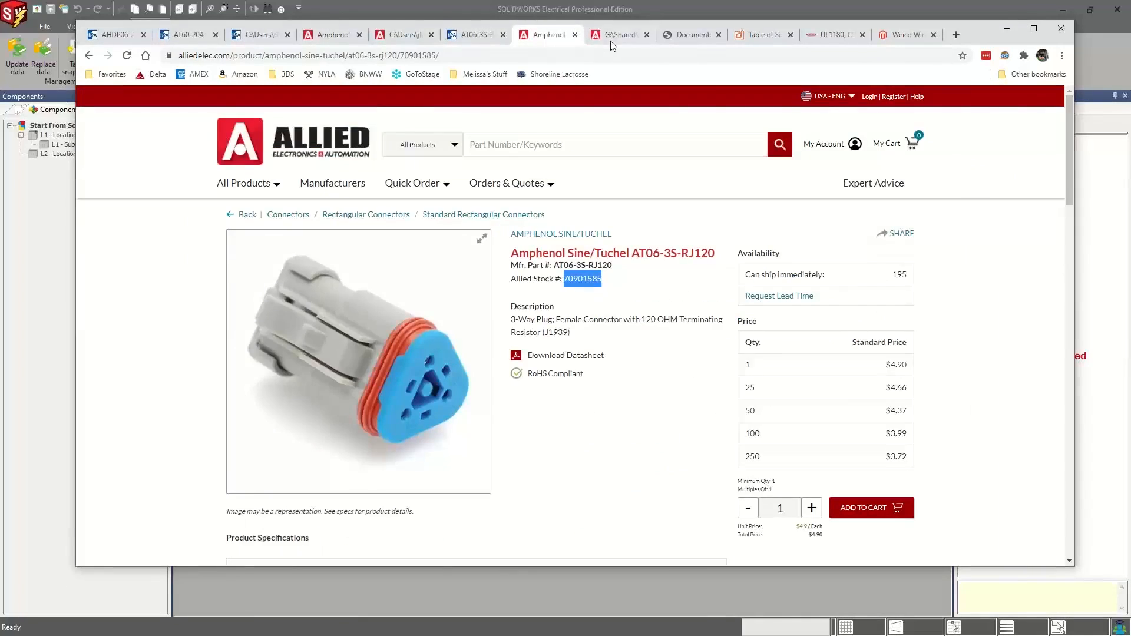
left_click(618, 35)
left_click(694, 36)
left_click(762, 35)
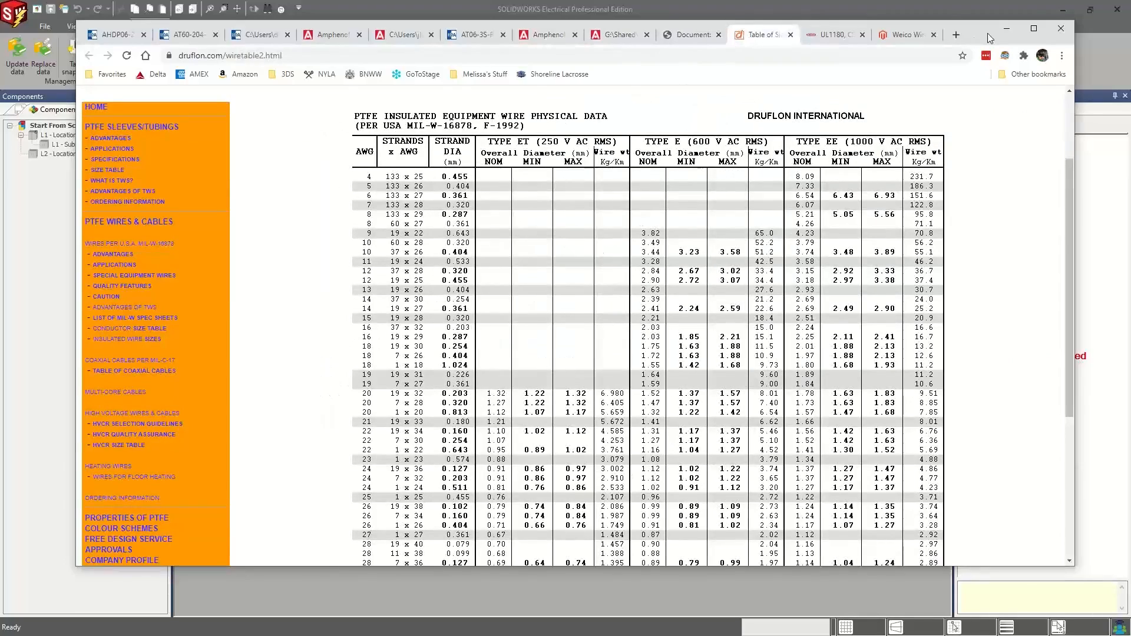
left_click_drag(988, 38, 982, 41)
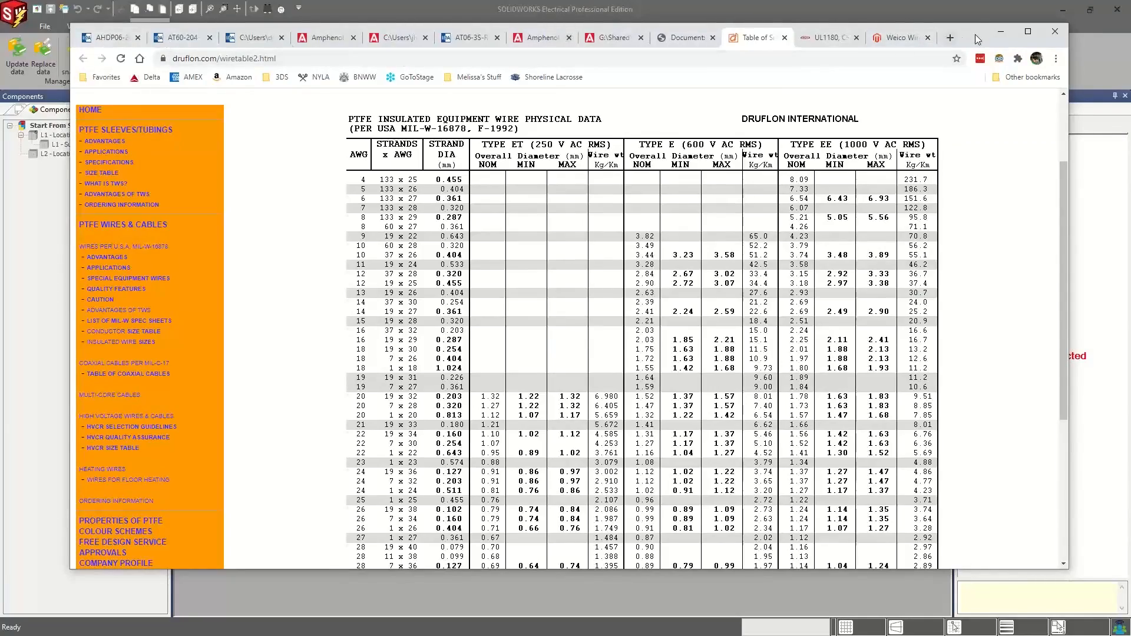
left_click_drag(976, 38, 1000, 50)
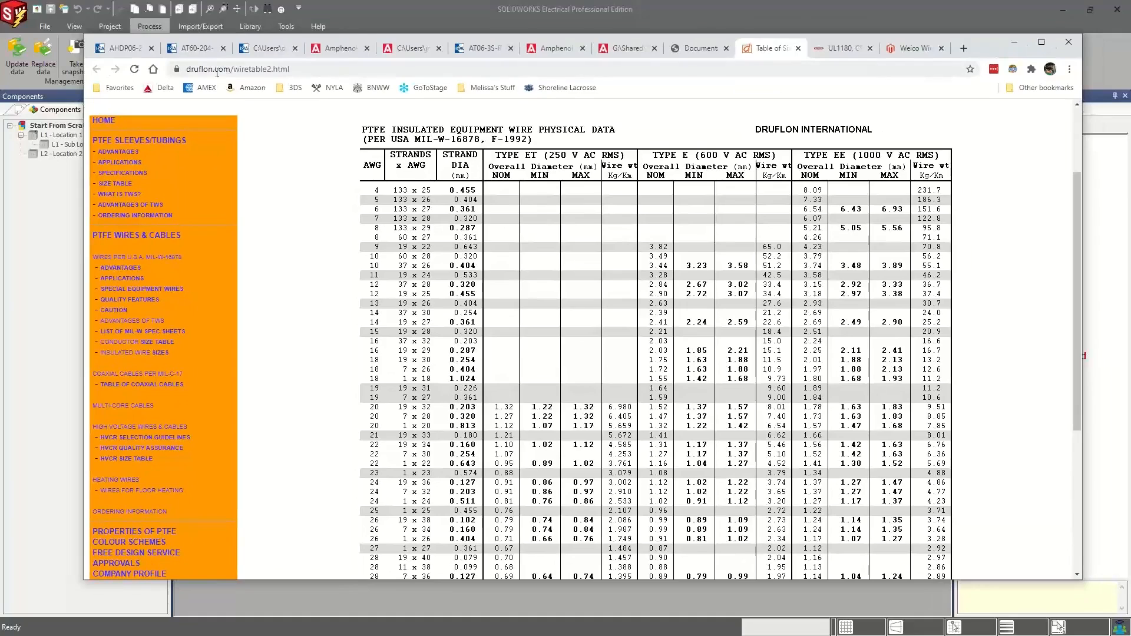
Step: Examine the AHDP06-24-21PN-WTA plug's specifications and dimensioned datasheet drawing, and return to SOLIDWORKS Electrical
left_click(126, 50)
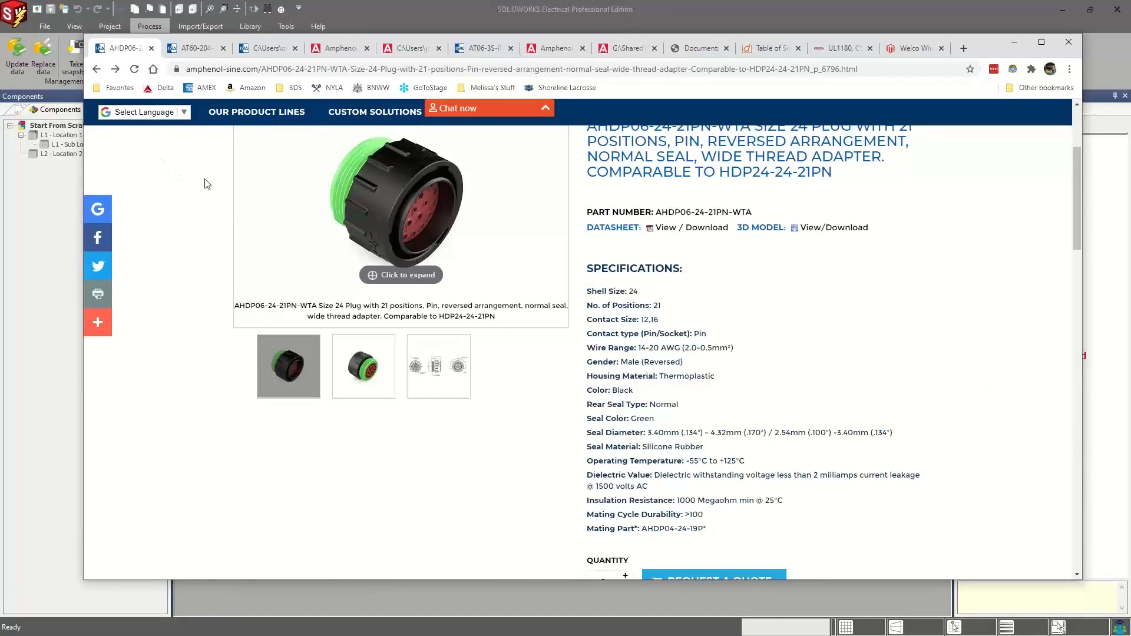
scroll(338, 263, "up", 4)
scroll(337, 262, "down", 3)
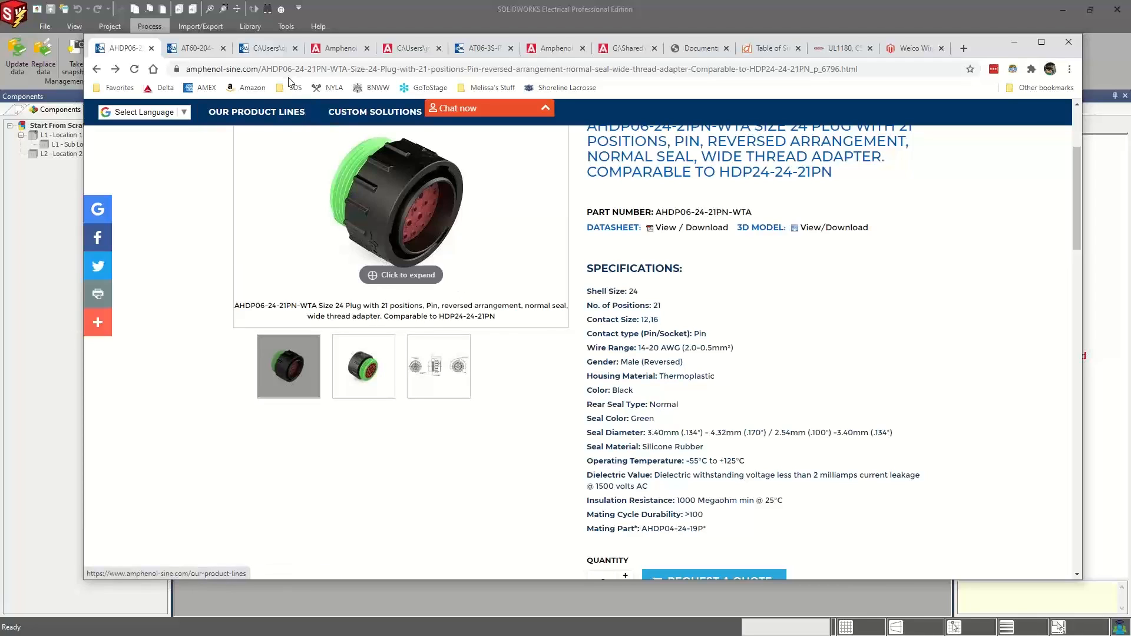
left_click(340, 47)
left_click(413, 48)
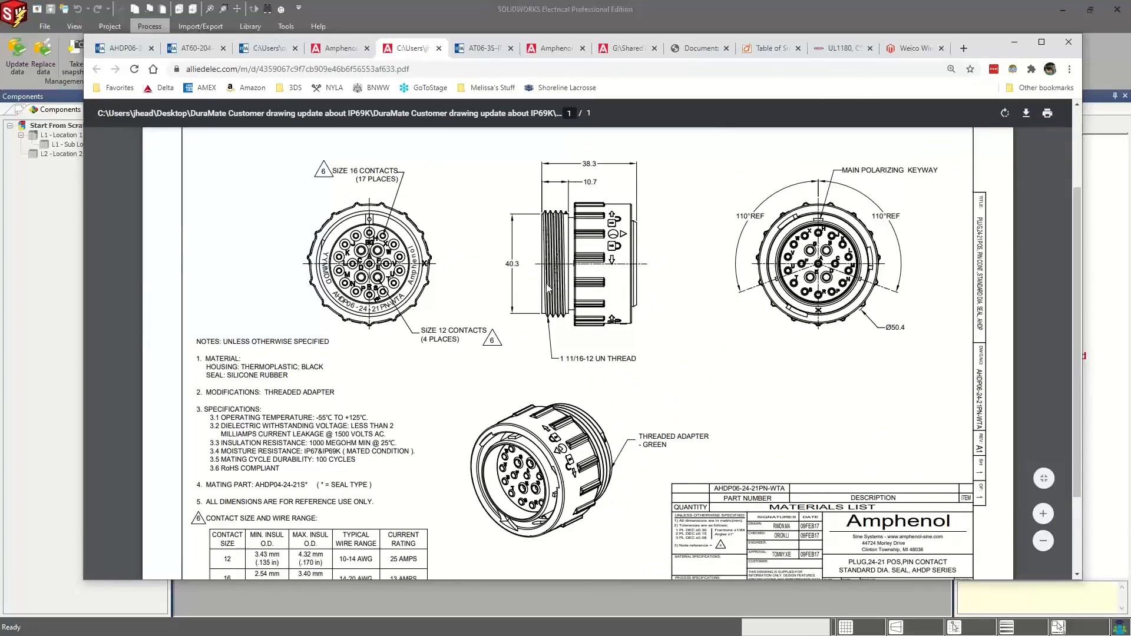
left_click_drag(987, 48, 1130, 42)
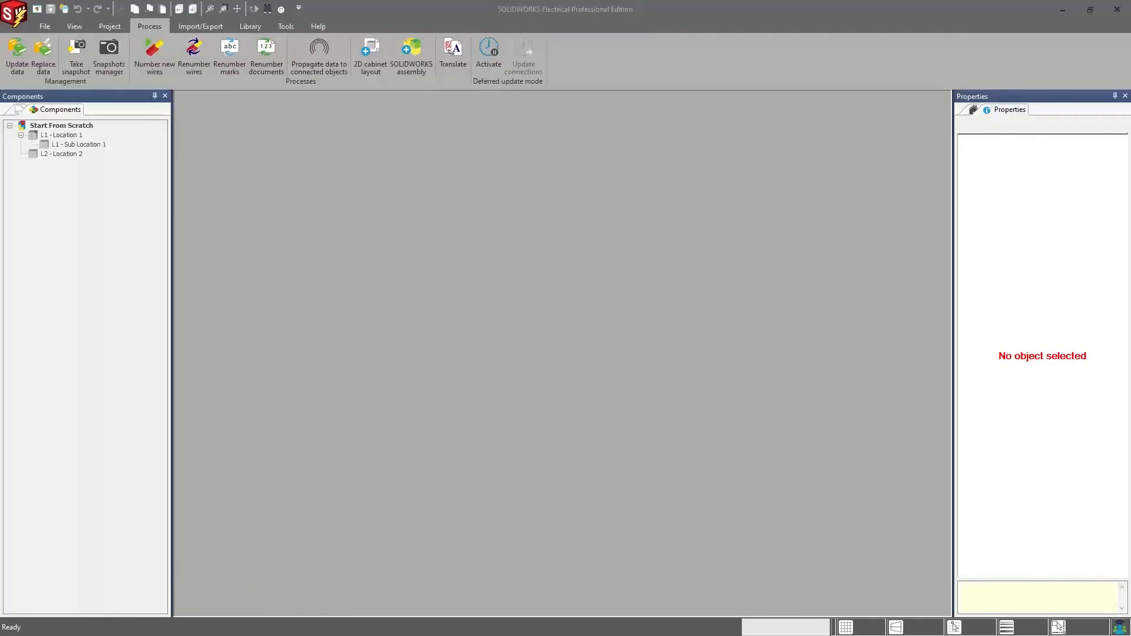
Step: Open the manufacturer parts manager, look over its classification tree, and close it
left_click(237, 30)
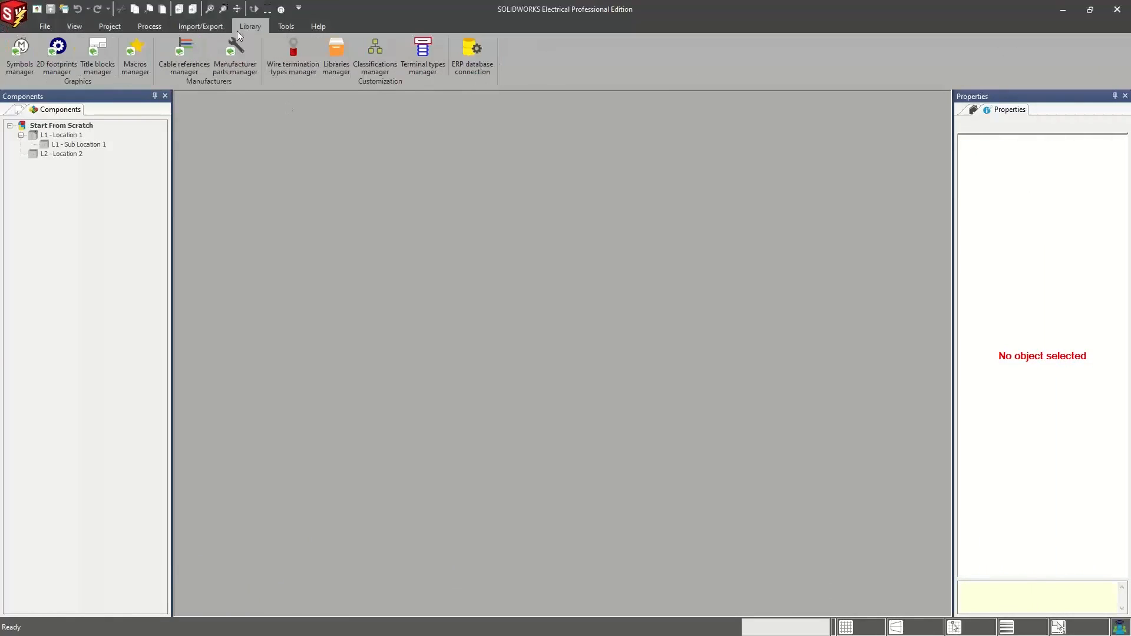
left_click(235, 65)
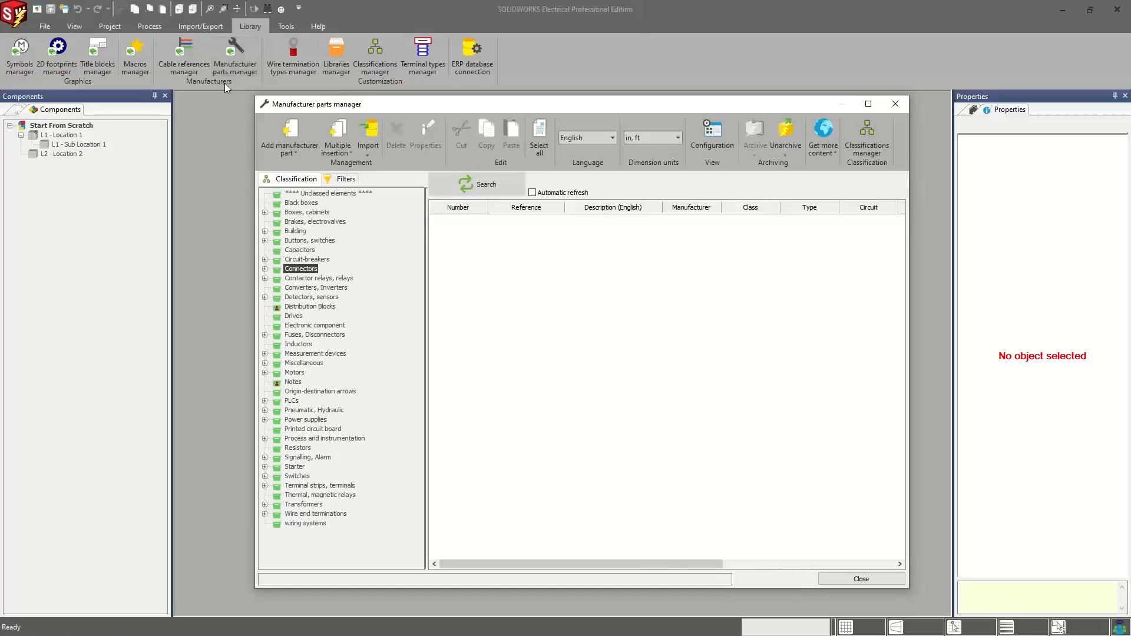
left_click_drag(339, 110, 323, 112)
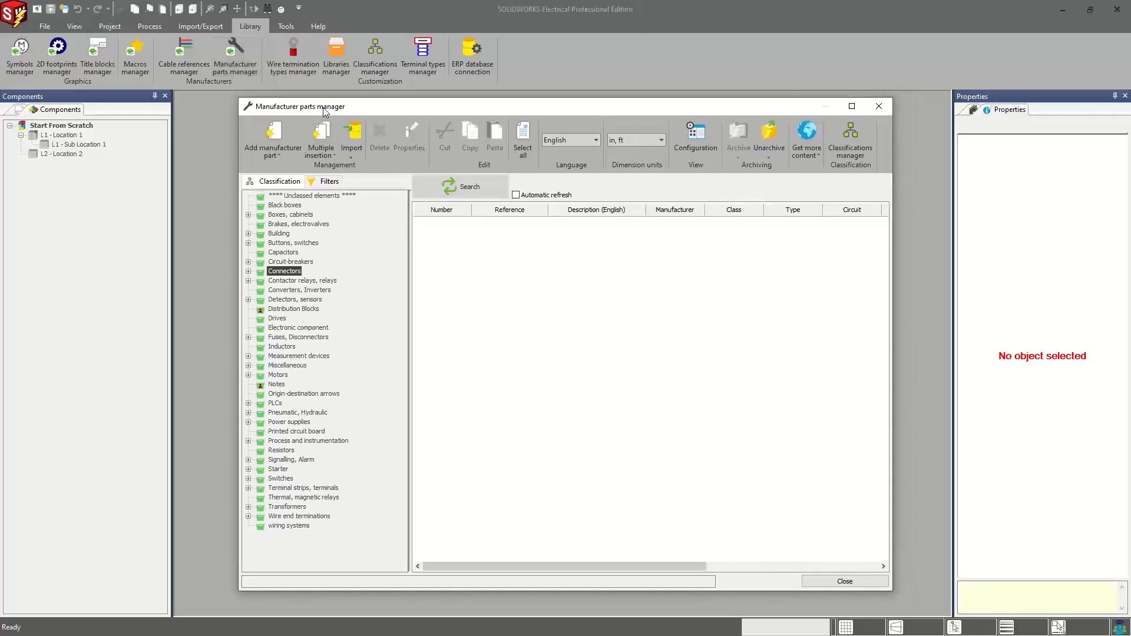
left_click(878, 107)
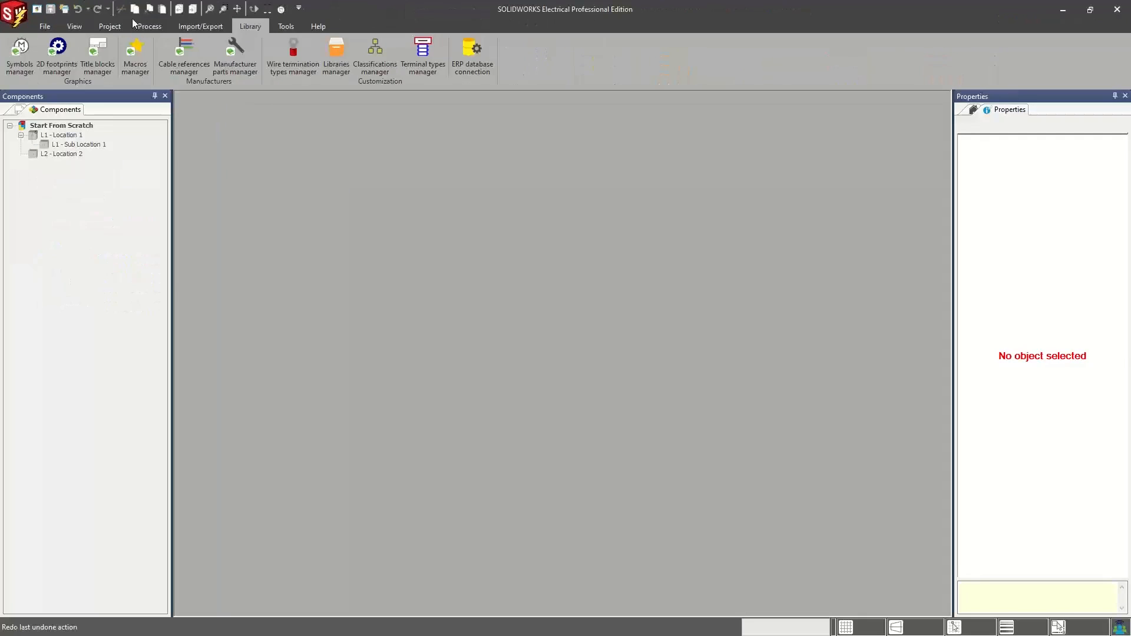
Step: Reopen the manufacturer parts manager, start a new manufacturer part in the Connectors class, and enlarge its properties window
left_click(233, 57)
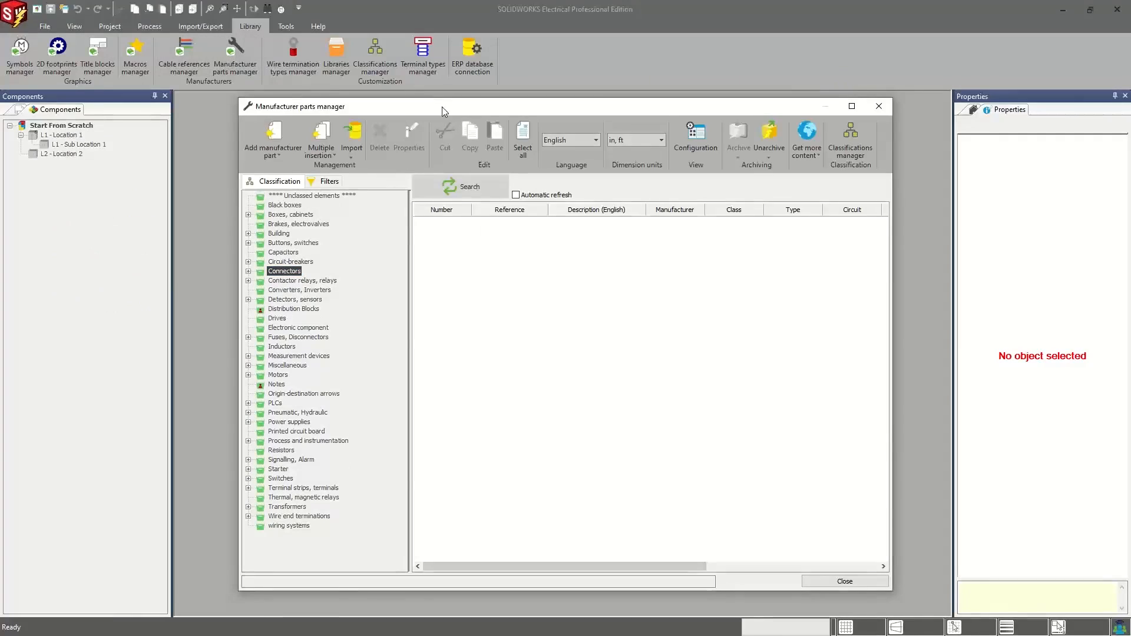
mouse_move(442, 107)
left_mouse_down()
mouse_move(471, 109)
mouse_move(455, 111)
left_mouse_up()
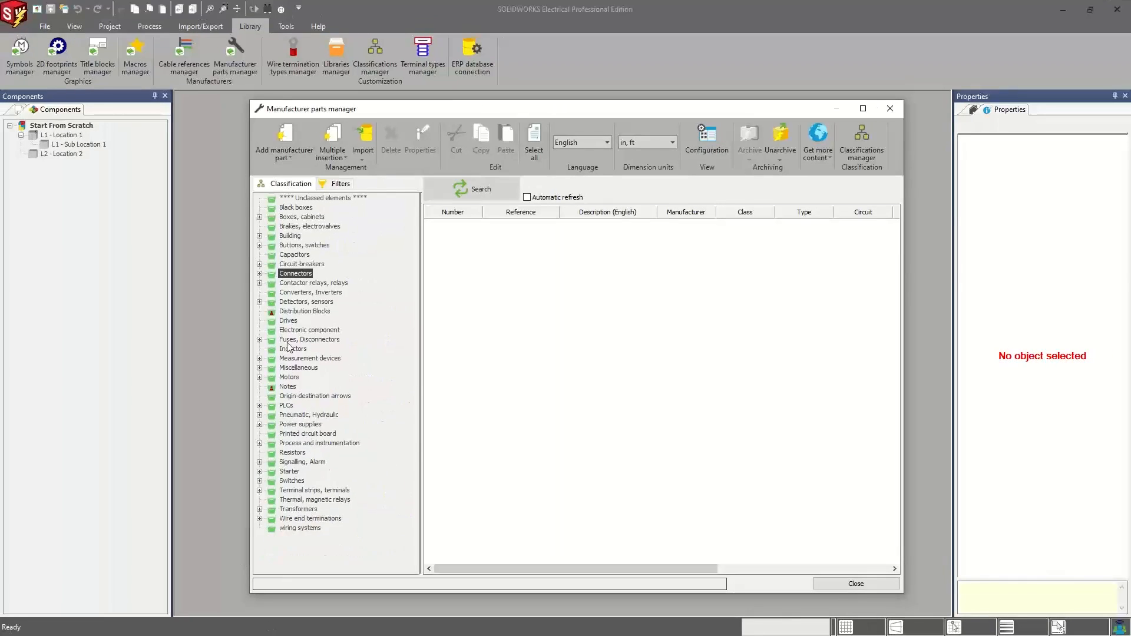
left_click(283, 142)
left_click_drag(600, 64, 538, 101)
left_click(233, 110)
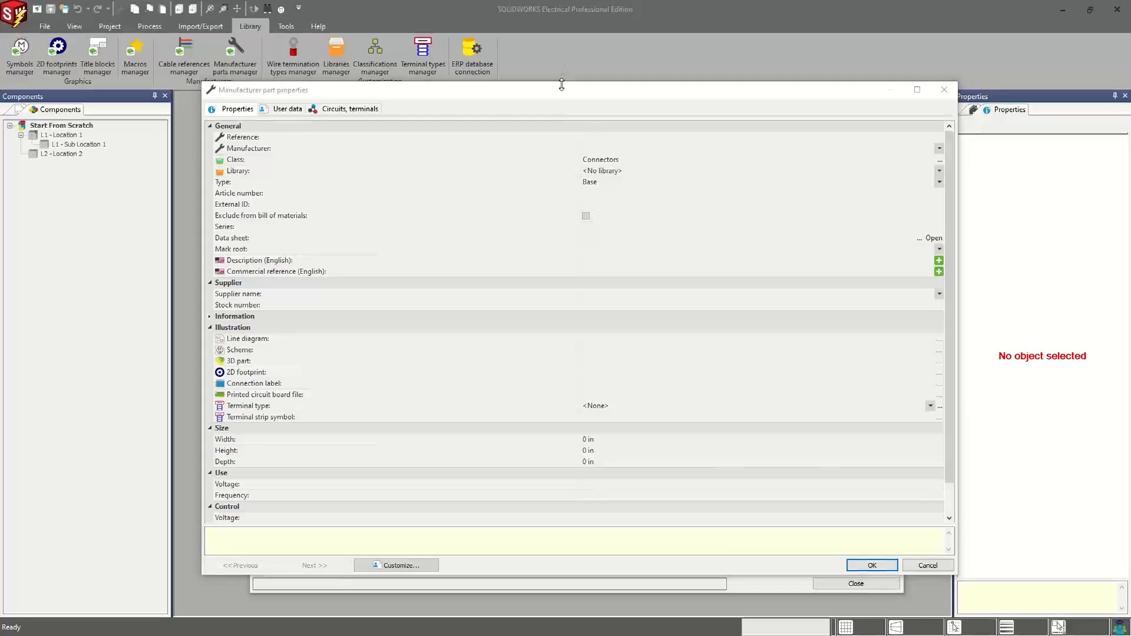
left_click_drag(561, 85, 563, 35)
Step: Set the new part's reference to AHDP06-24-21PN-WTA and its manufacturer to Amphenol
left_click(607, 87)
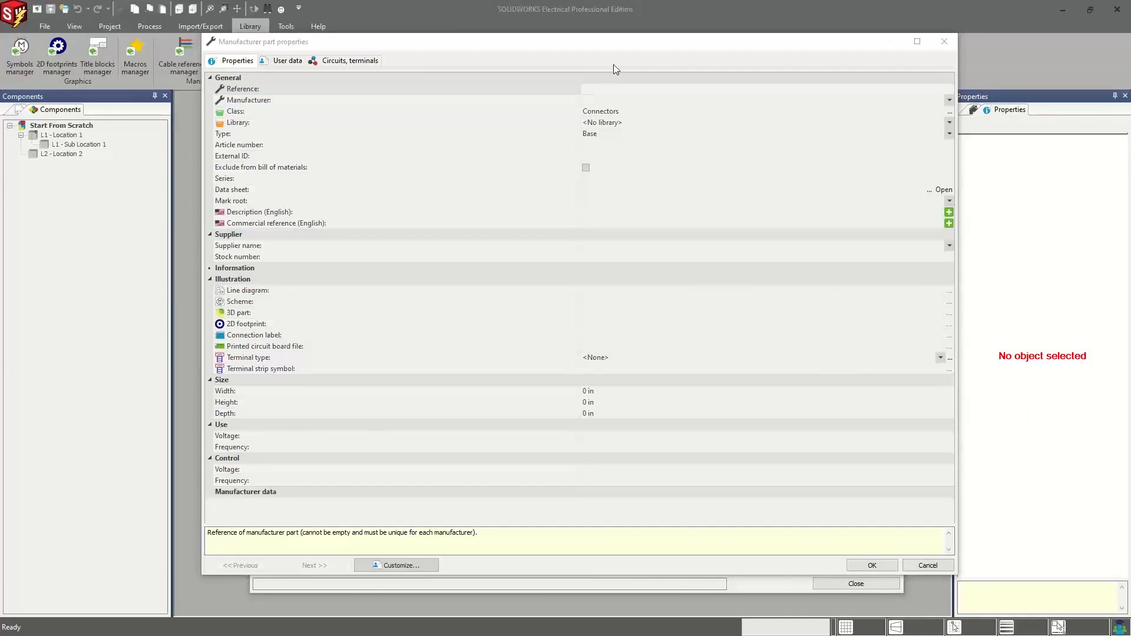
left_click(621, 89)
type("AHDP06-24-21PN-WTA")
left_click(612, 100)
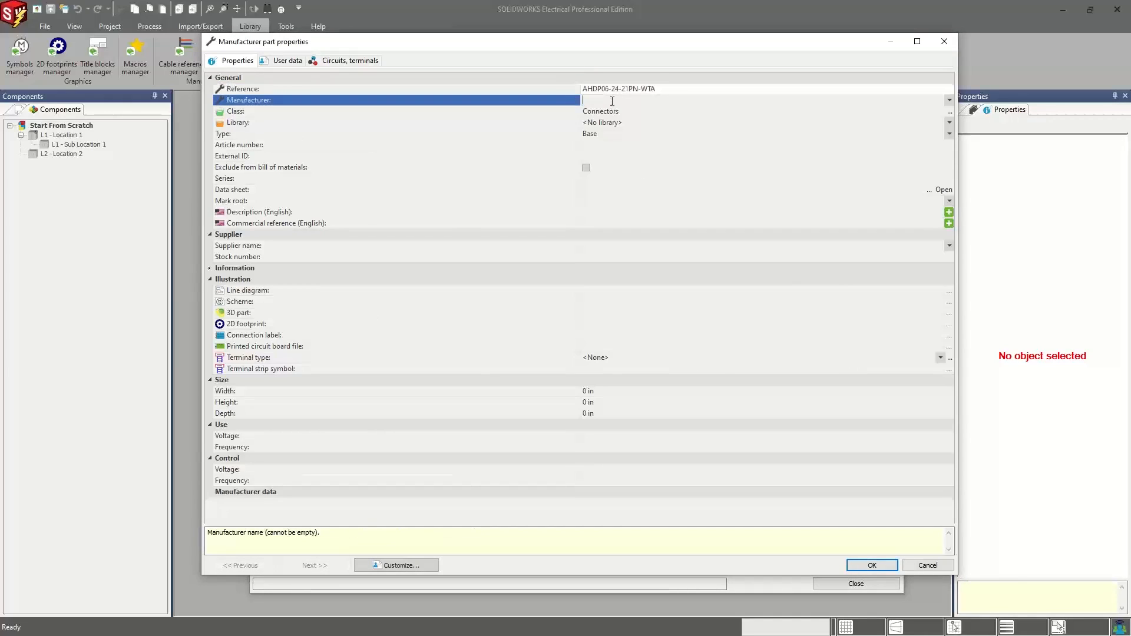
type("Amphenol")
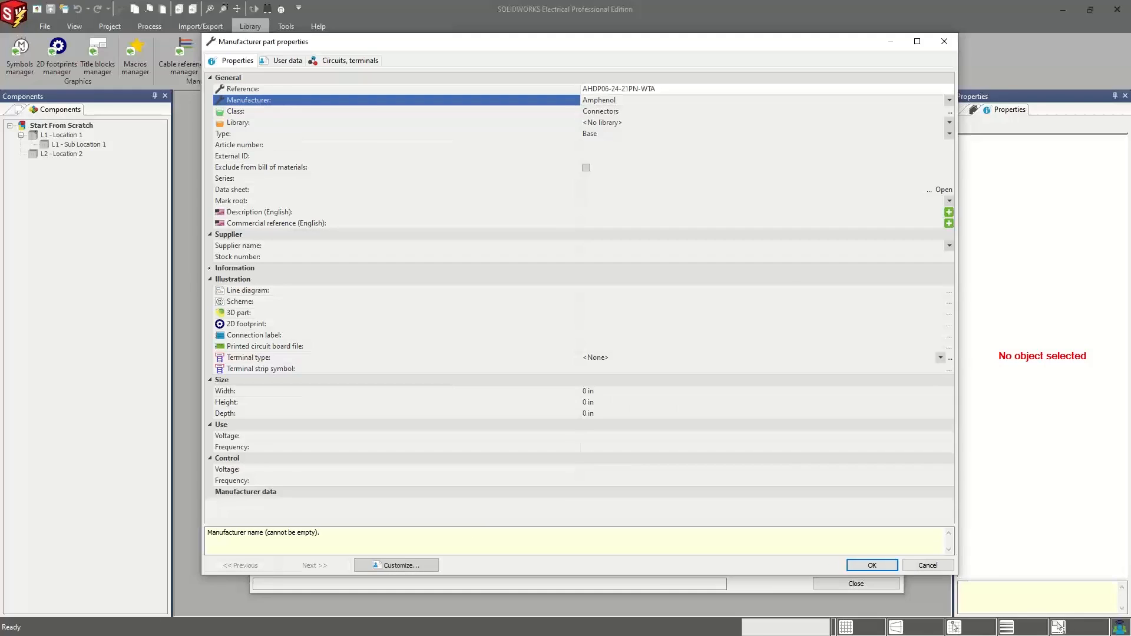
Step: Assign the part to the library "USER - Objects created by user"
left_click(622, 123)
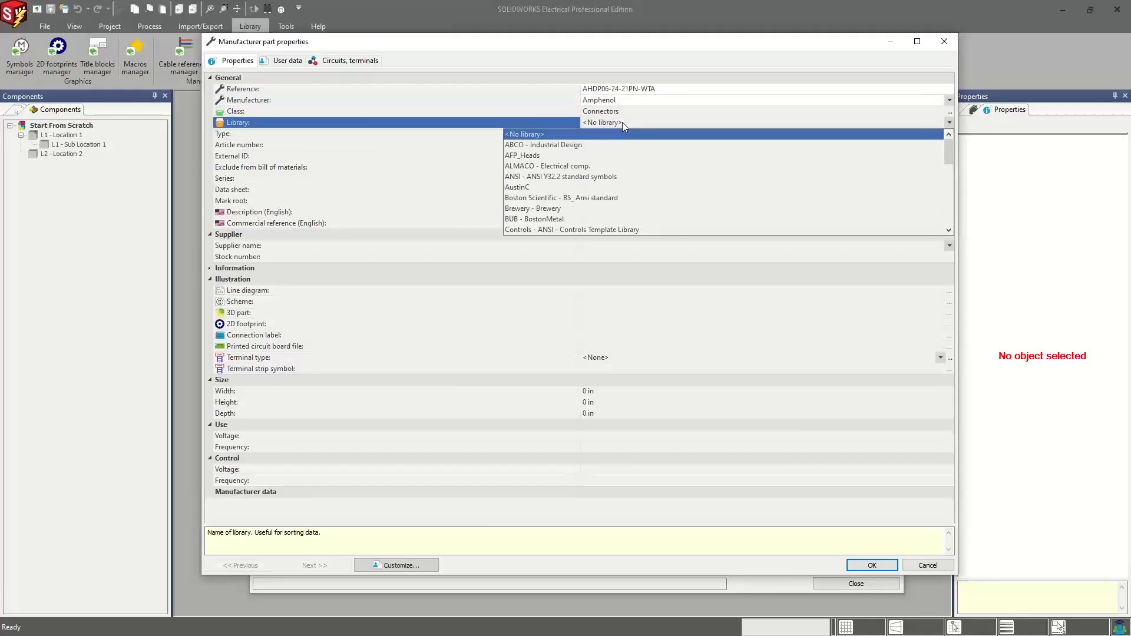
scroll(565, 211, "down", 5)
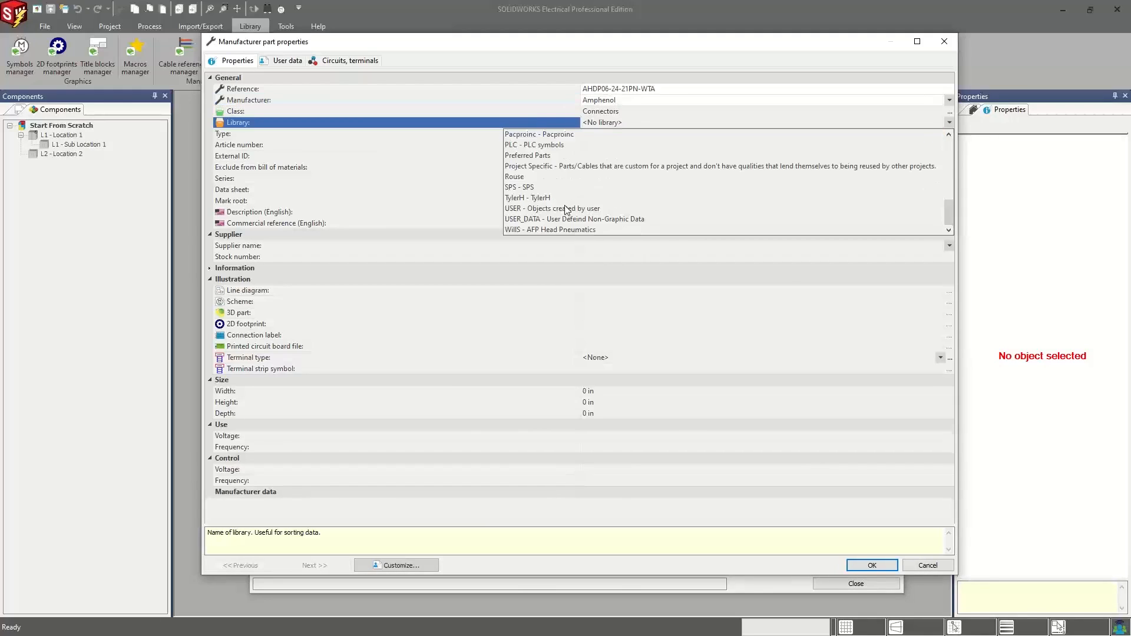
left_click(528, 220)
left_click(607, 126)
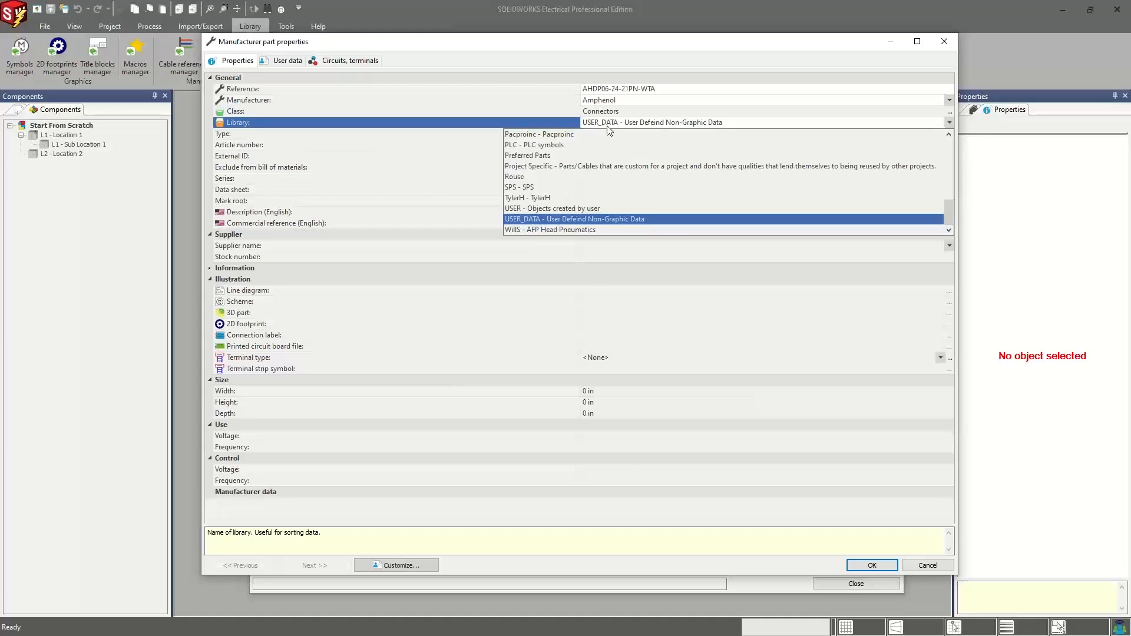
left_click(553, 206)
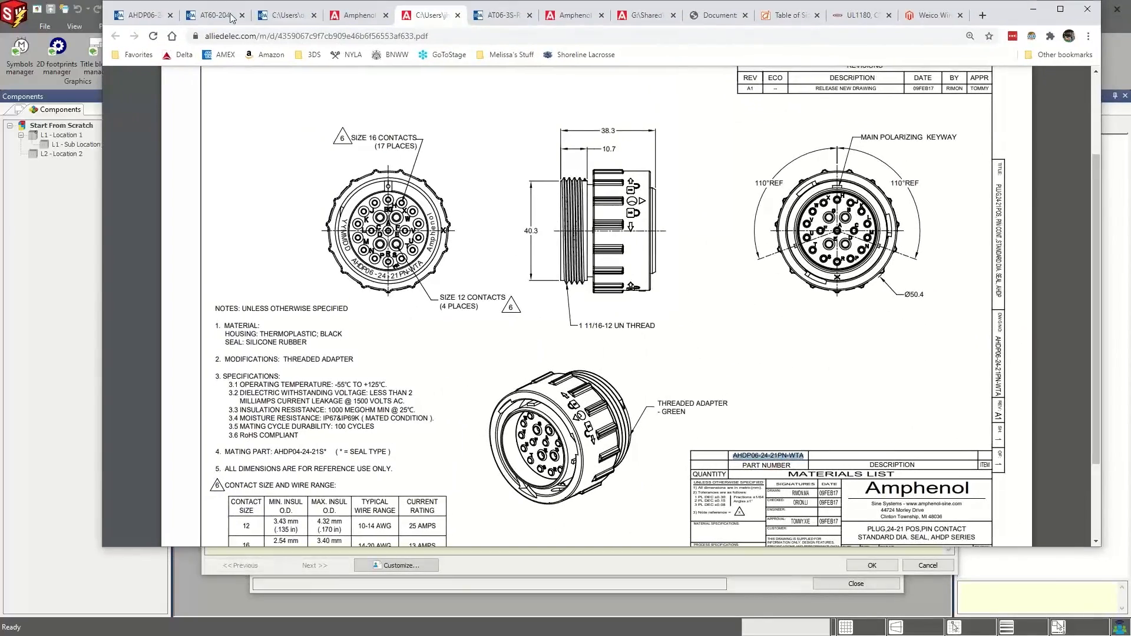
Step: Look through the accessories listed on the AHDP06-24-21PN-WTA product page in the web browser, and return to SOLIDWORKS Electrical
left_click(131, 13)
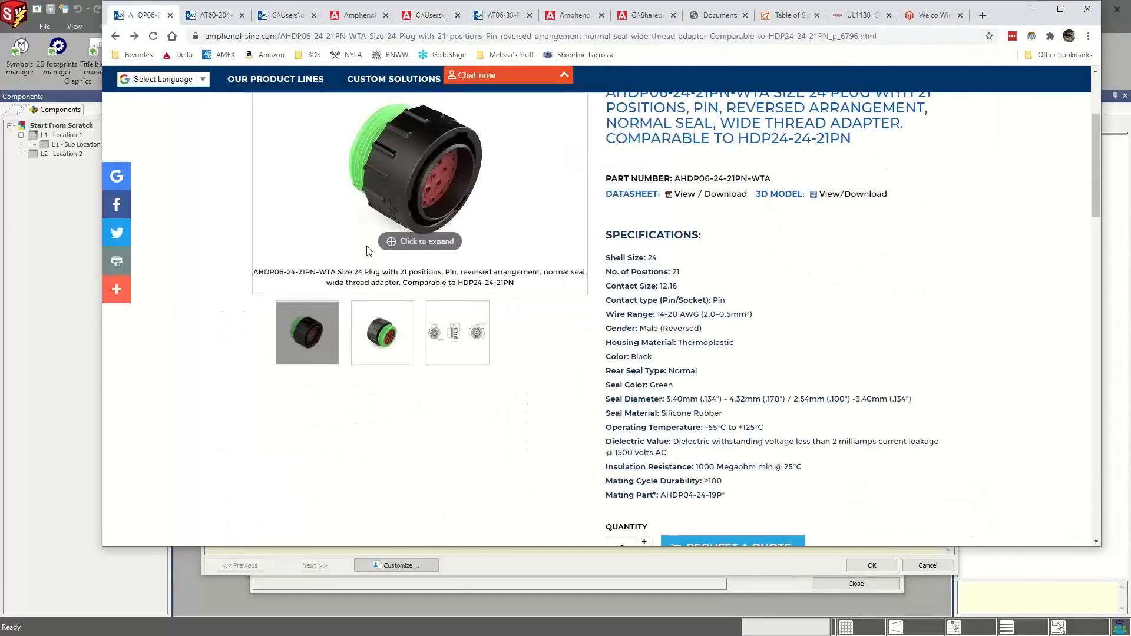
scroll(336, 292, "down", 10)
scroll(333, 292, "down", 4)
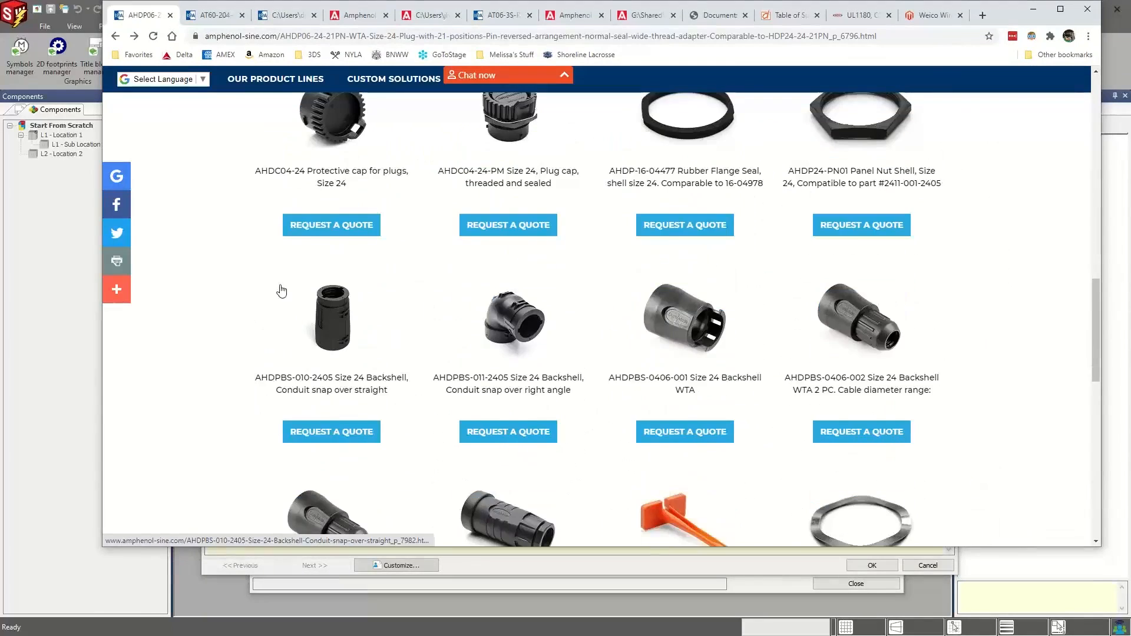
scroll(283, 283, "up", 1)
scroll(267, 283, "down", 3)
scroll(265, 300, "down", 3)
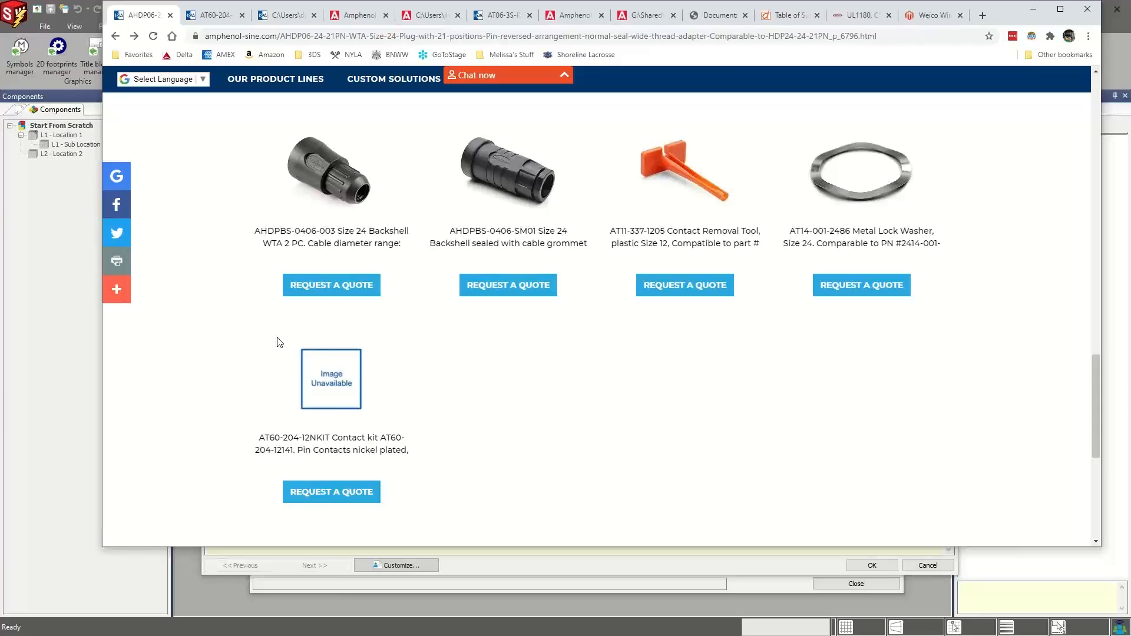
left_click(1032, 9)
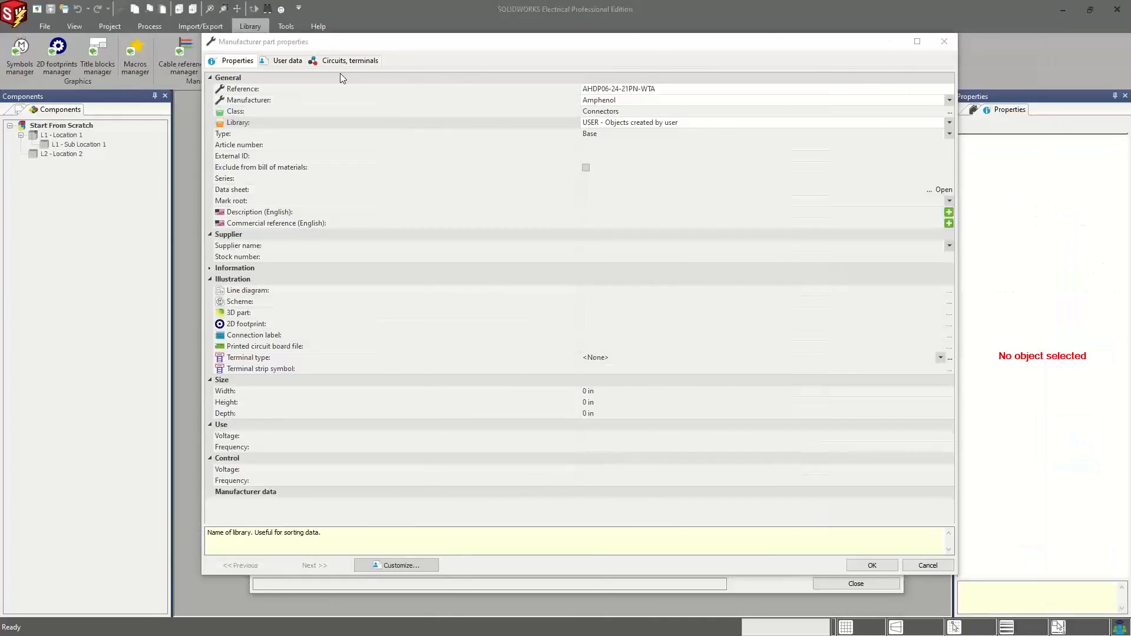
Step: Set the part's English description to "PLUG,24-21 POS,PIN CONTACT", copied from the datasheet in the browser
left_click(591, 144)
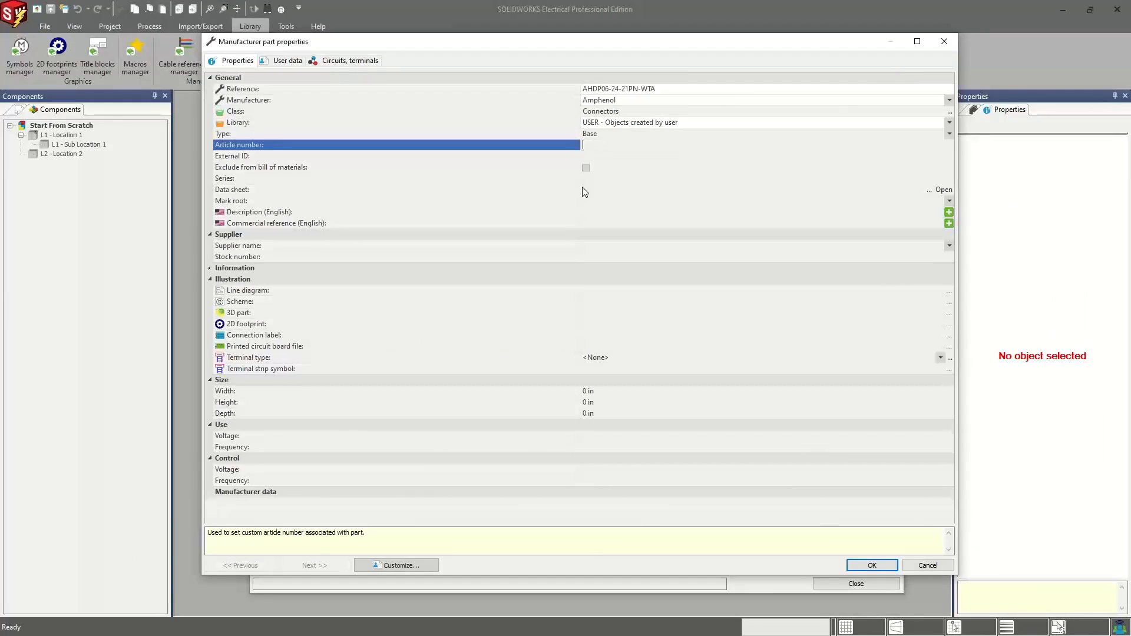
left_click(583, 214)
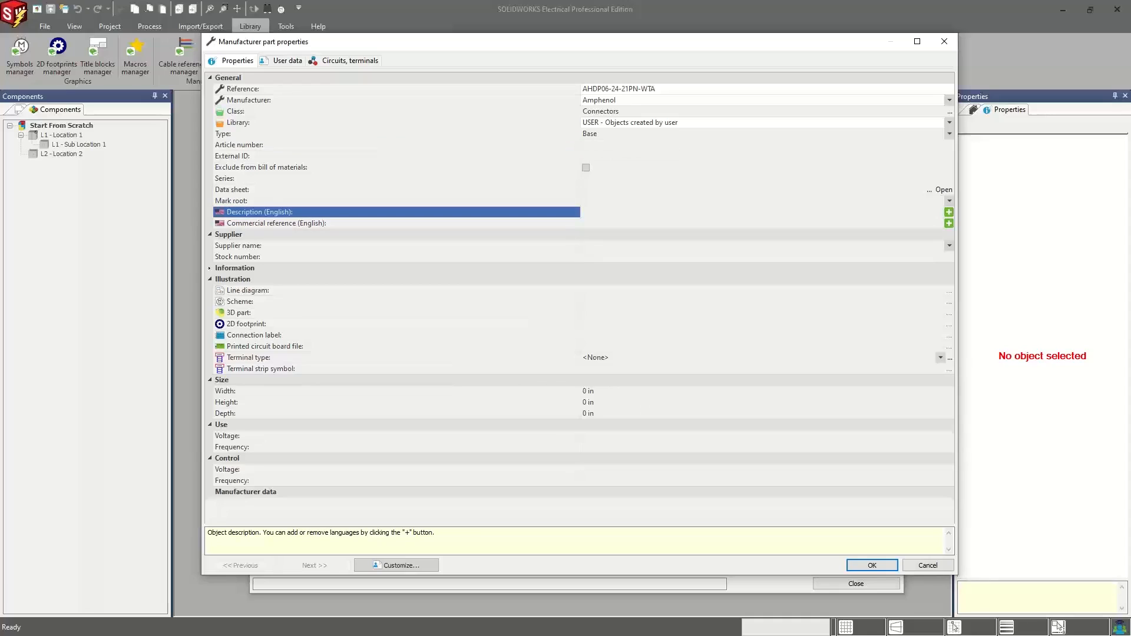
key("alt+Tab")
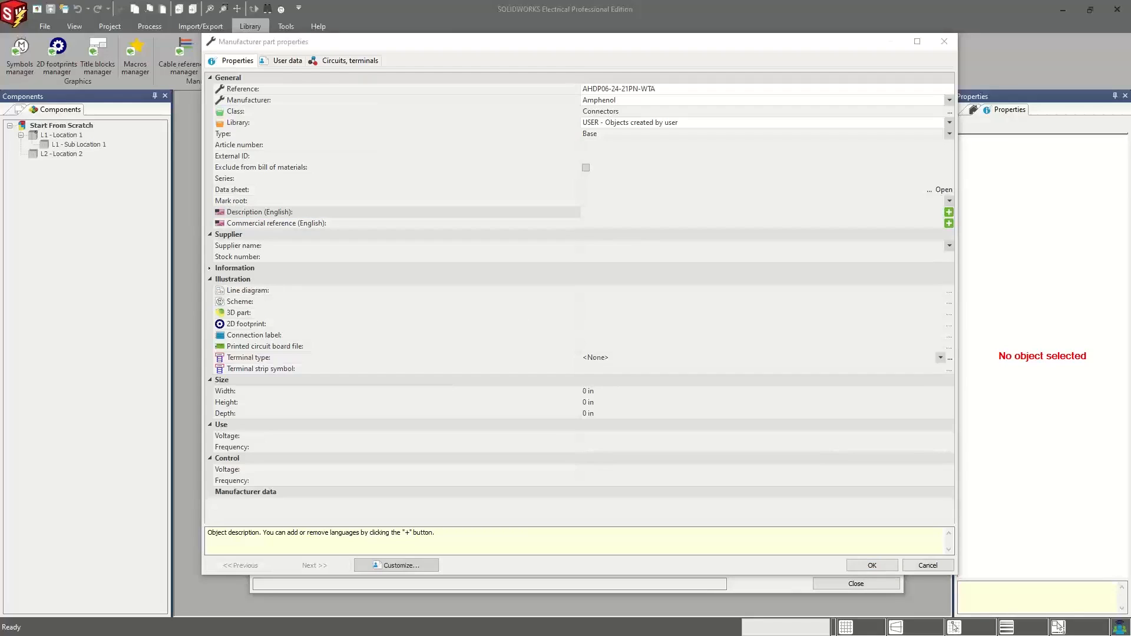
left_click(656, 213)
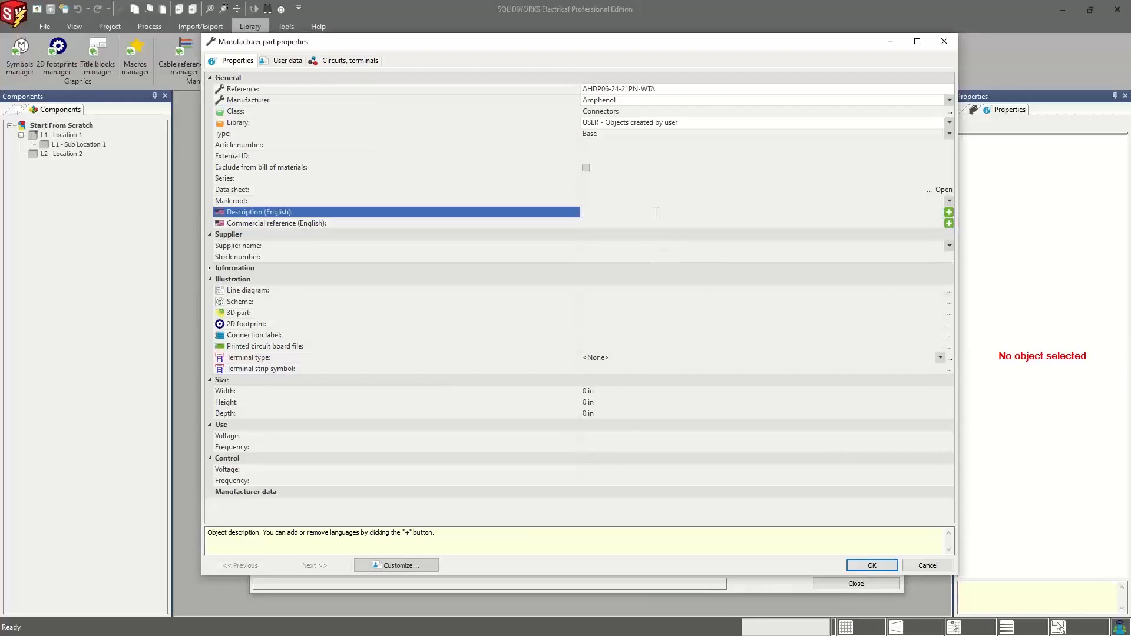
type("PLUG,24-21 POS,PIN CONTACT")
Step: Browse the Connectors class for a scheme symbol for the part, and close the symbol selector without assigning one
left_click(595, 291)
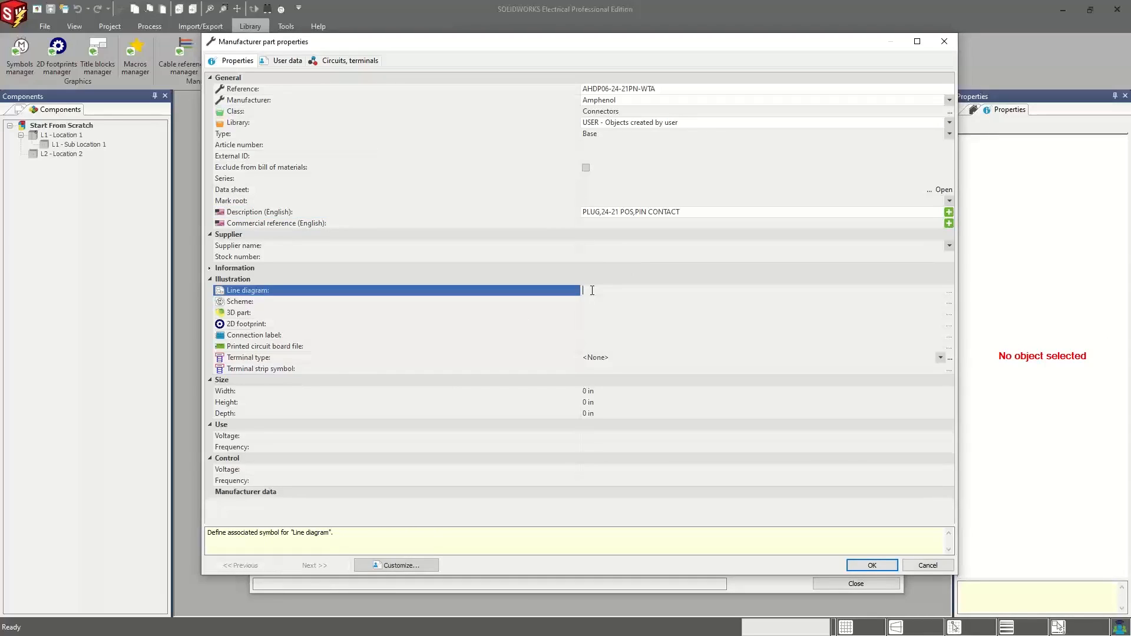
left_click(590, 303)
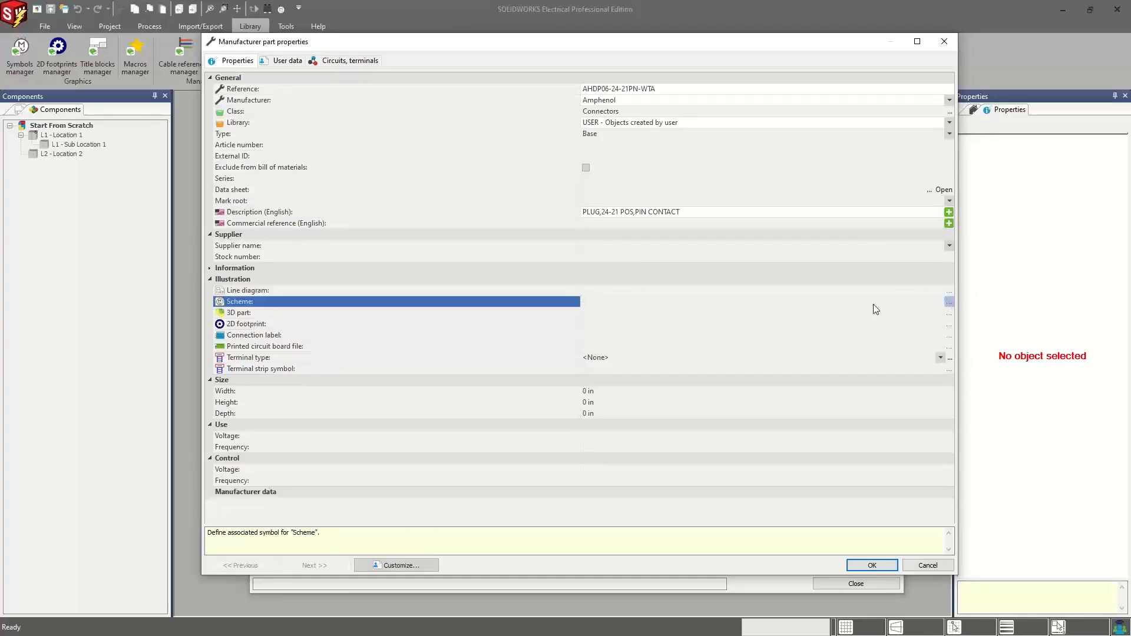
left_click(949, 302)
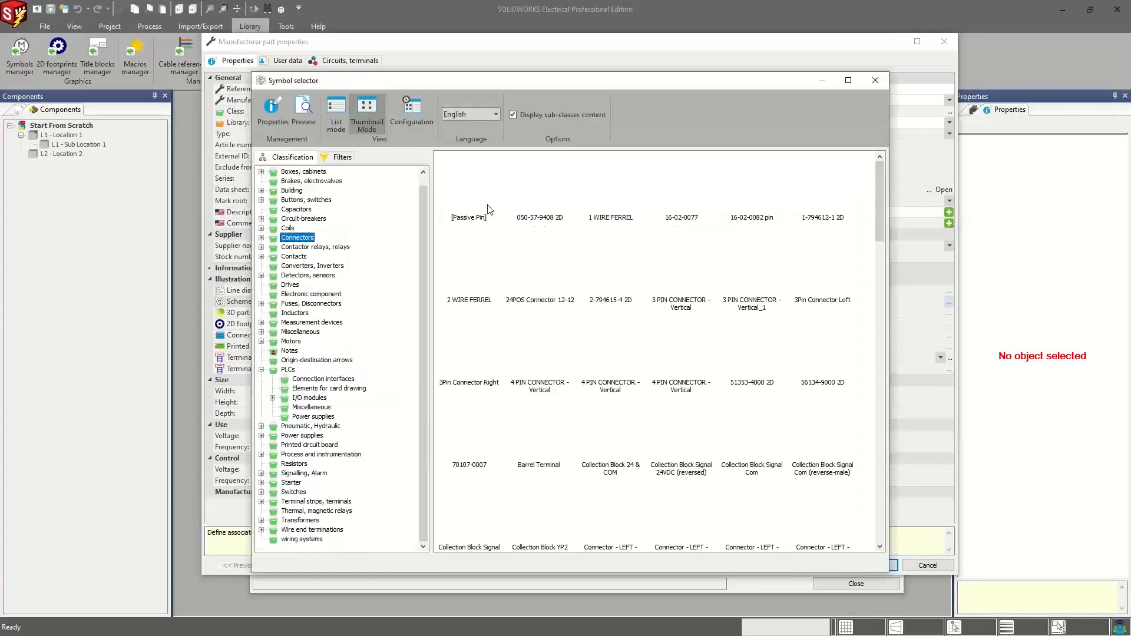
scroll(624, 311, "down", 10)
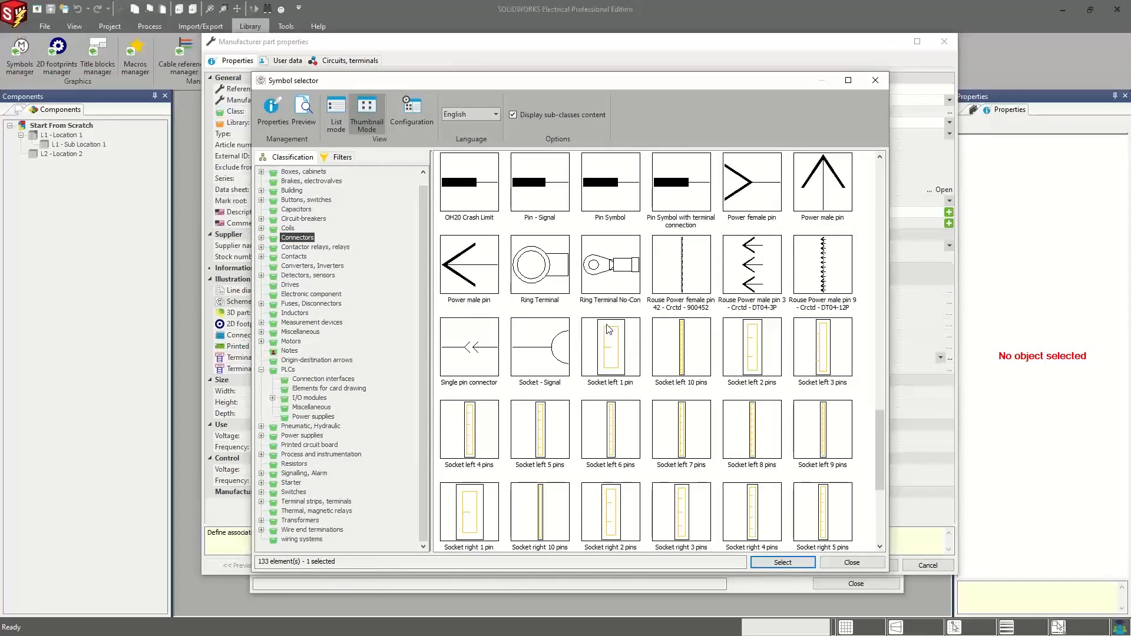
scroll(609, 329, "down", 4)
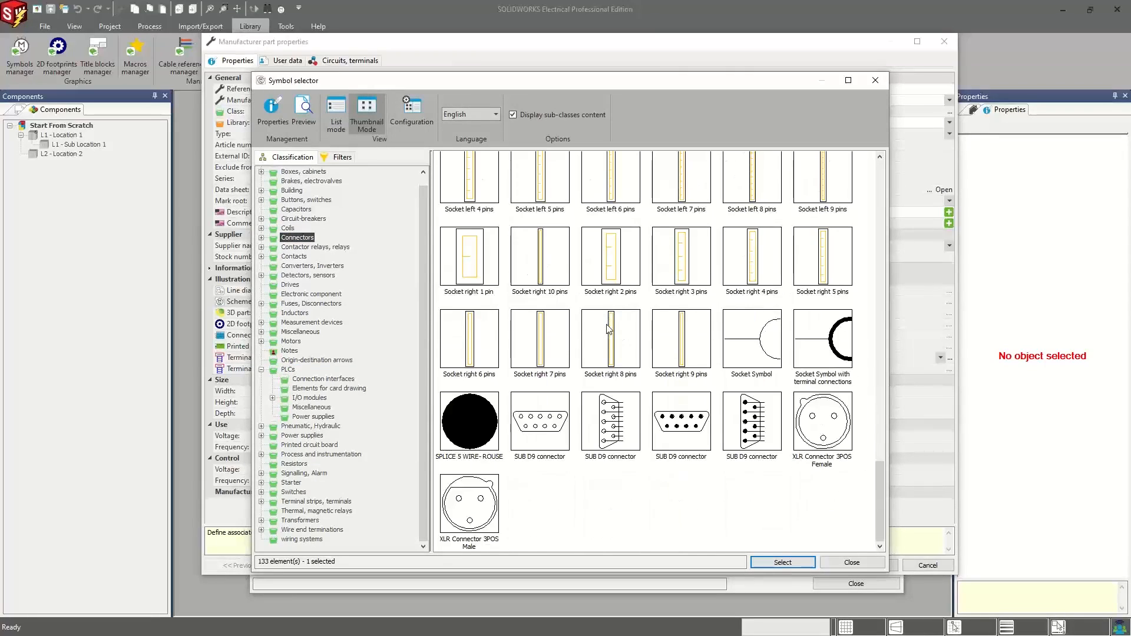
scroll(609, 328, "up", 8)
scroll(608, 328, "up", 5)
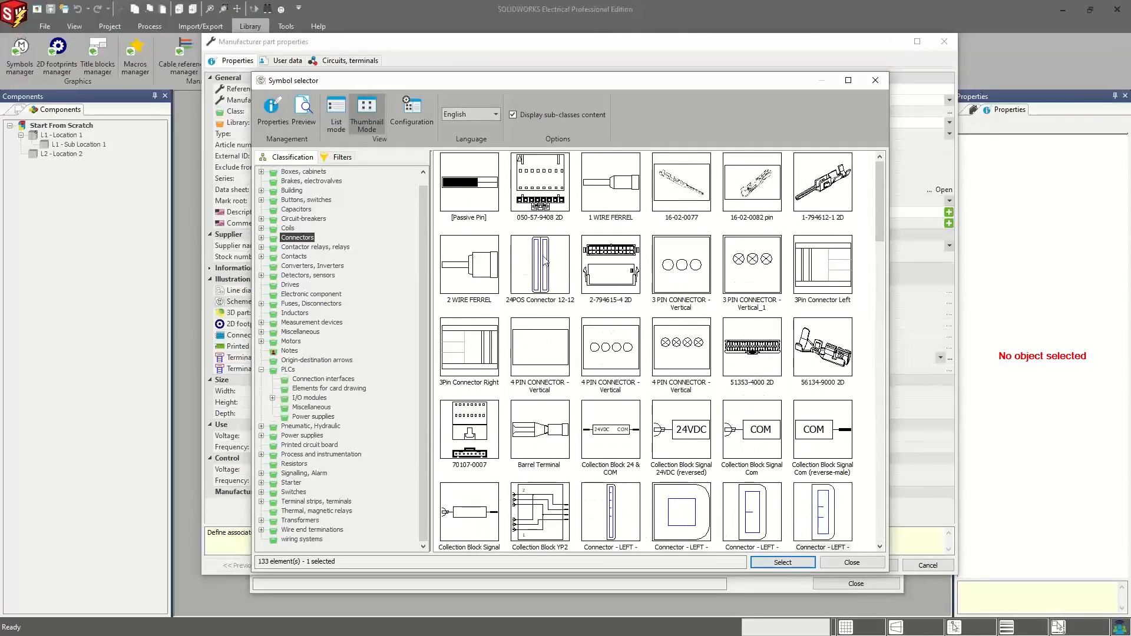
left_click(875, 80)
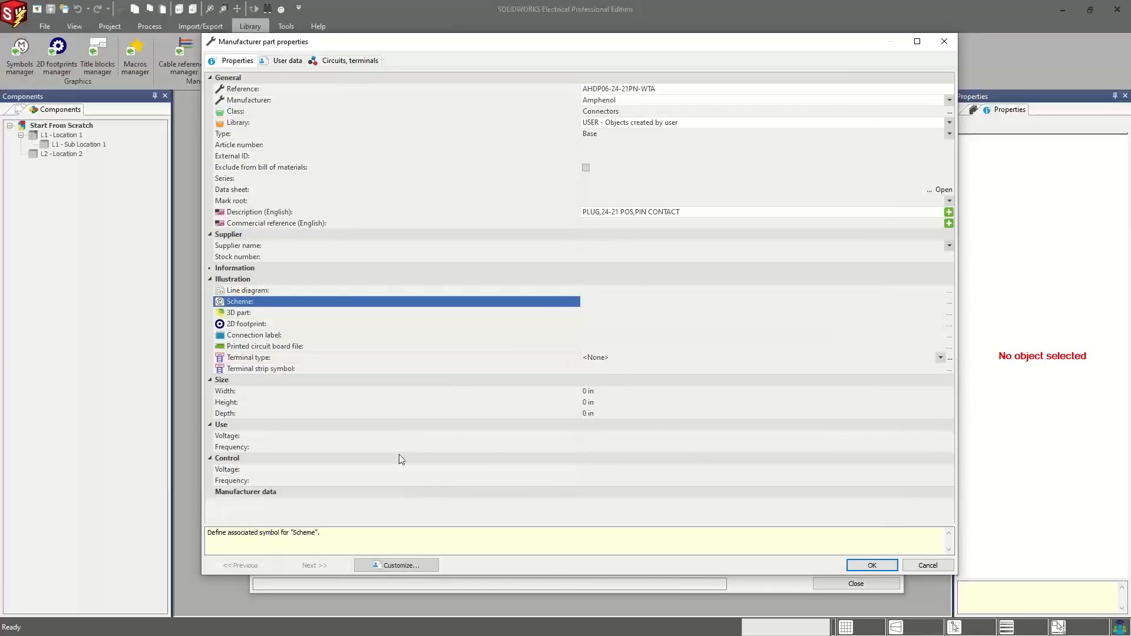
Step: Compare the part's user data fields with the specifications on the plug's Amphenol web page, and return to SOLIDWORKS Electrical
left_click(287, 62)
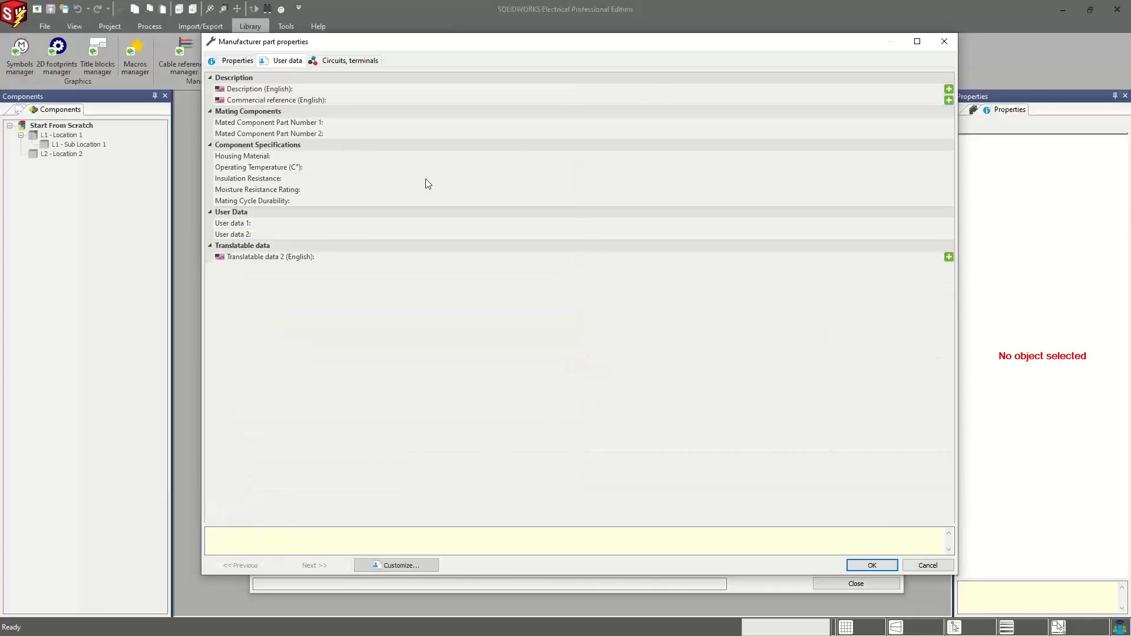
left_click(589, 88)
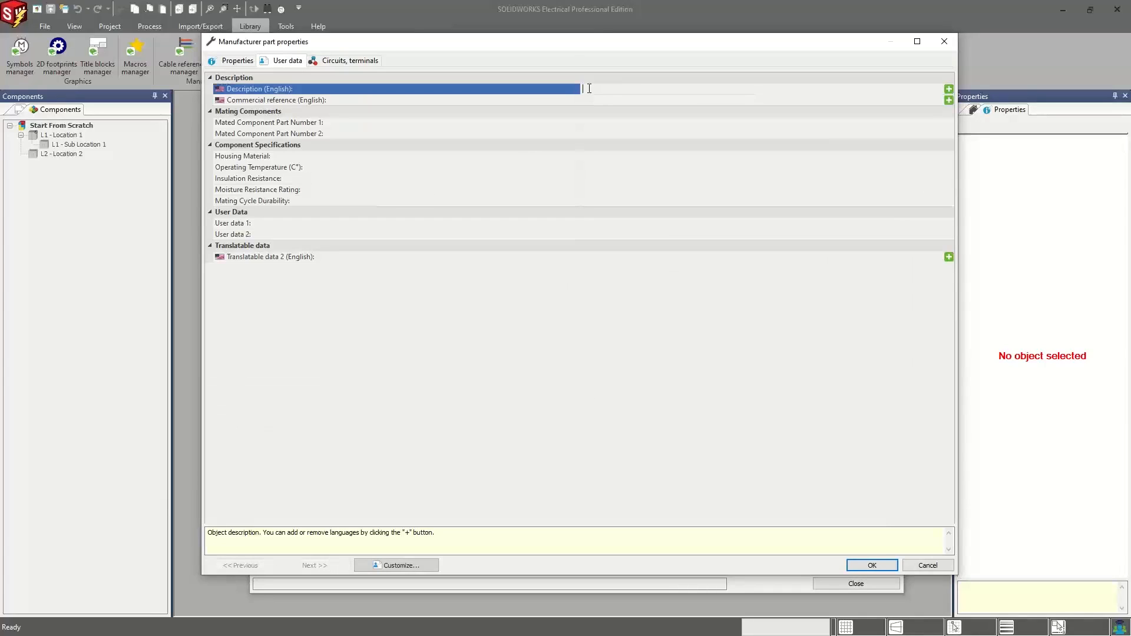
left_click(503, 111)
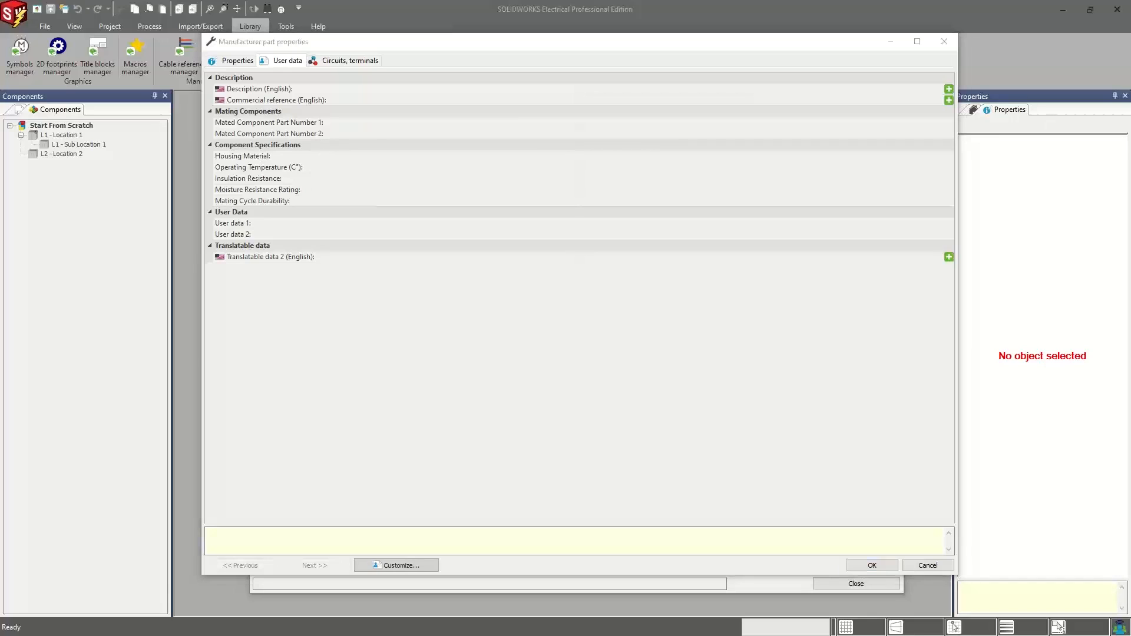
left_click_drag(1130, 54, 1027, 43)
left_click(745, 54)
scroll(757, 321, "up", 15)
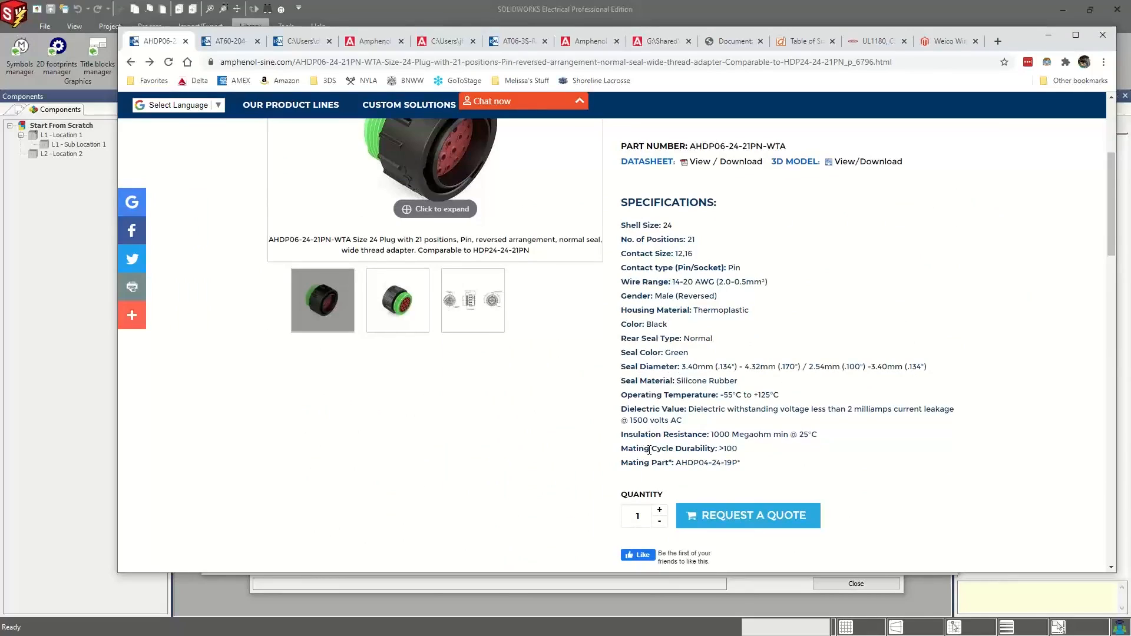
left_click(1048, 35)
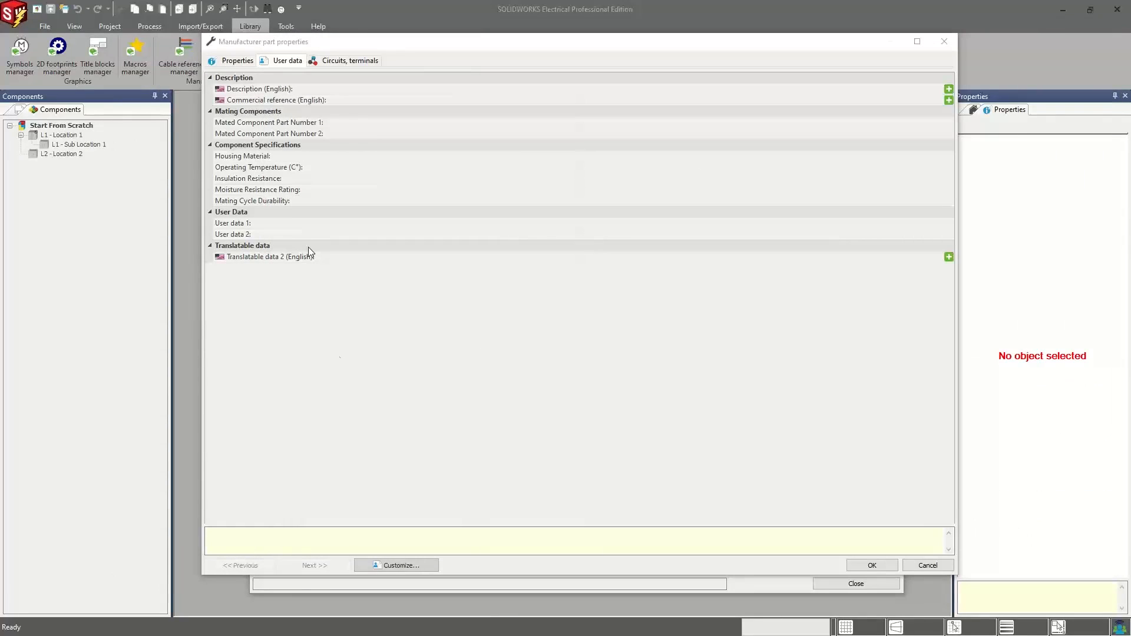
Step: Review the user data customization for manufacturer parts and close it without changes
left_click(383, 565)
left_click(383, 564)
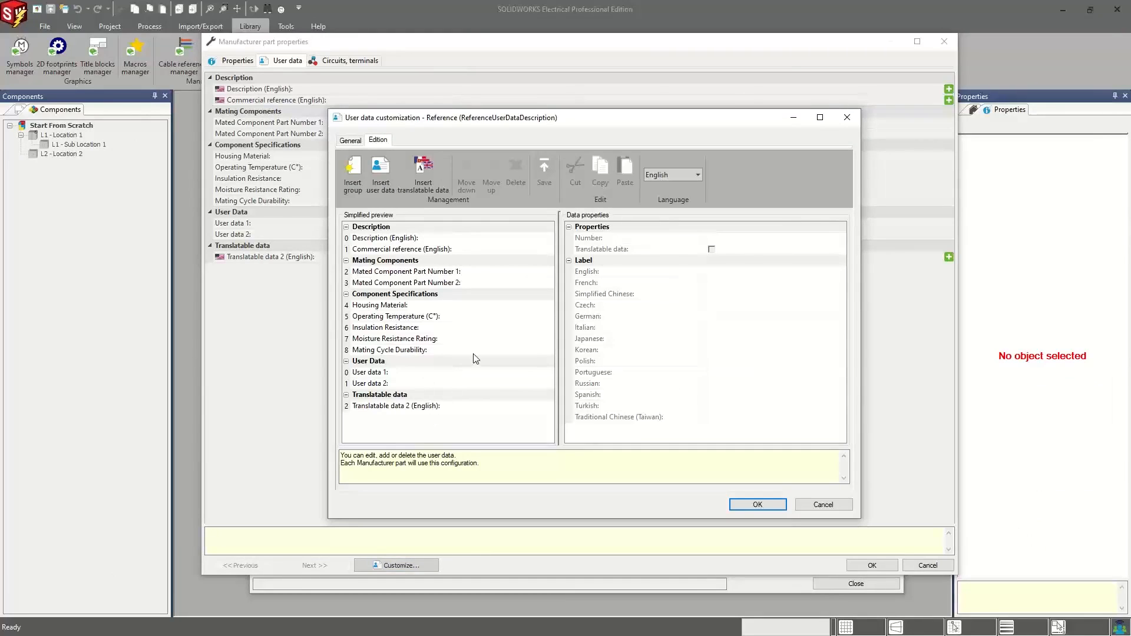
left_click(846, 117)
Step: Open the part's circuits and terminals, check the contact sizes and quantities on the browser datasheet, and return to SOLIDWORKS Electrical
left_click(354, 63)
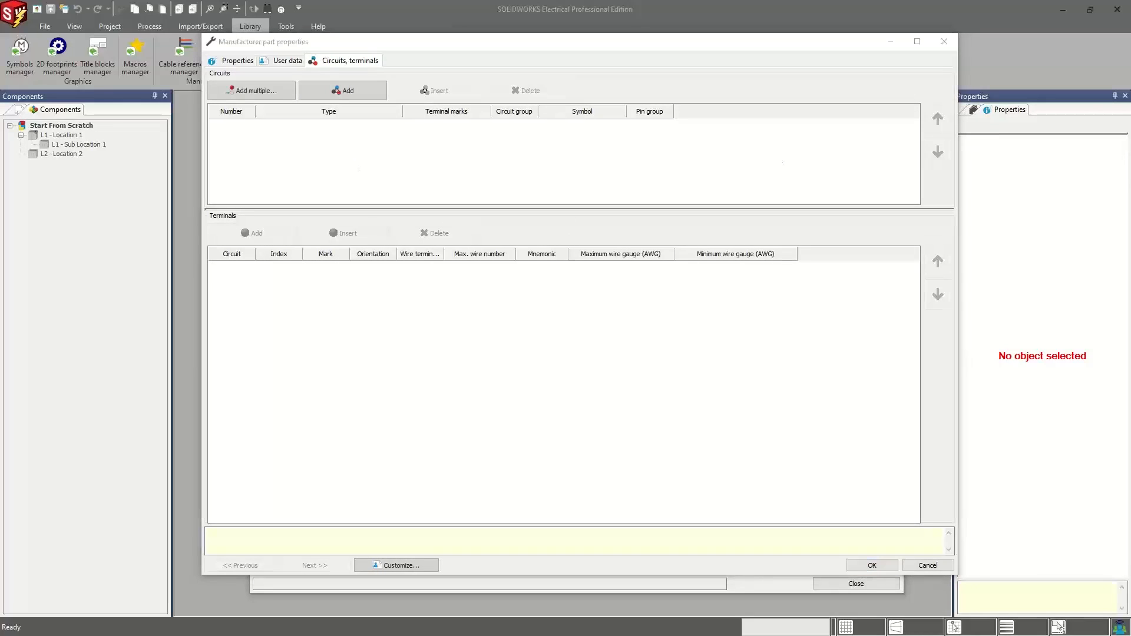
left_click_drag(1130, 39, 1028, 44)
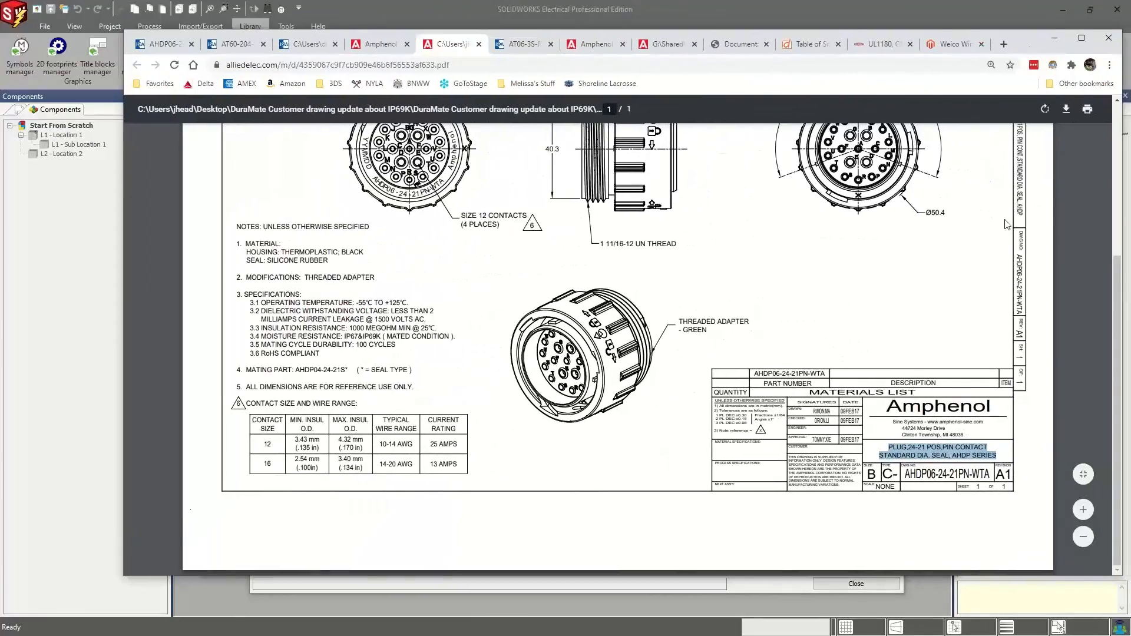
scroll(823, 223, "up", 2)
scroll(823, 222, "up", 1)
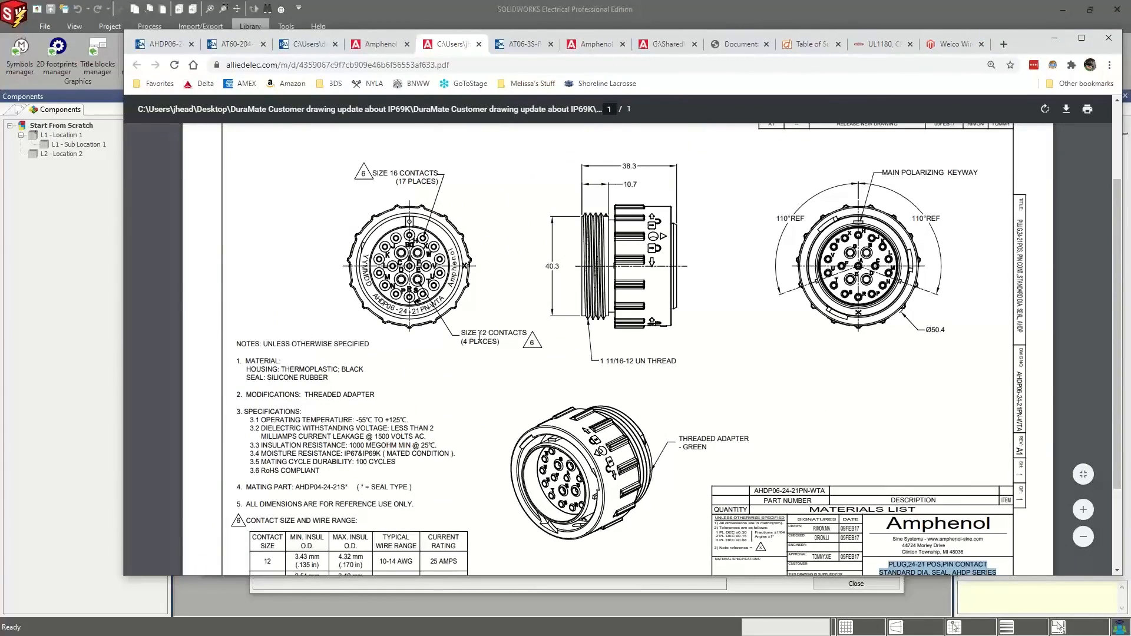
left_click_drag(1021, 51, 1130, 101)
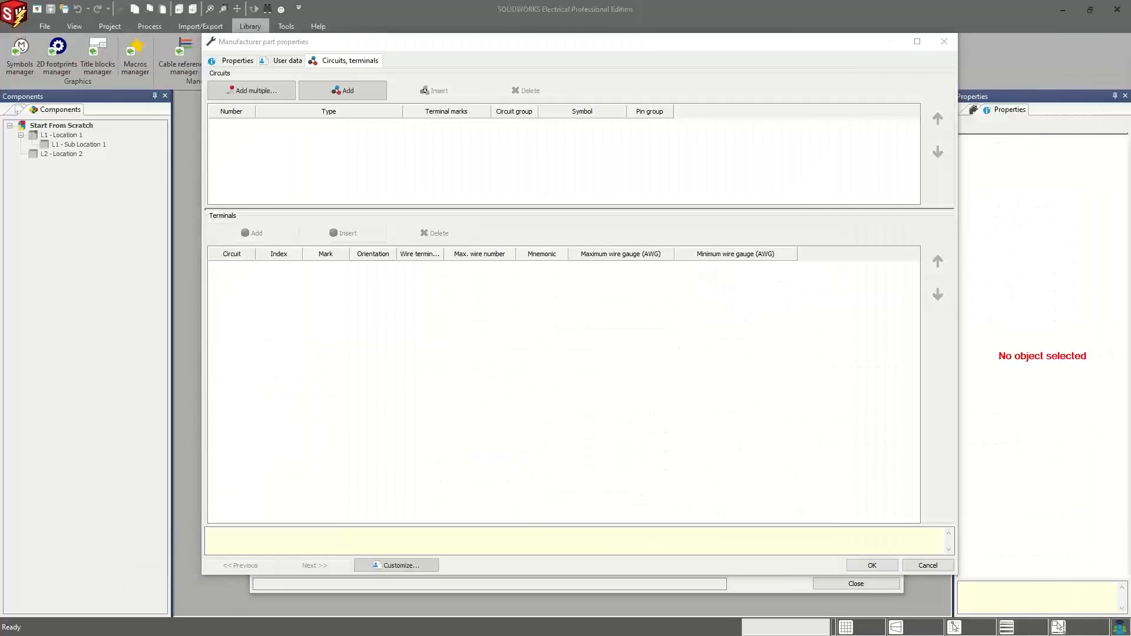
Step: Add two circuits to the part and set both circuit types to Power male pin
left_click(298, 133)
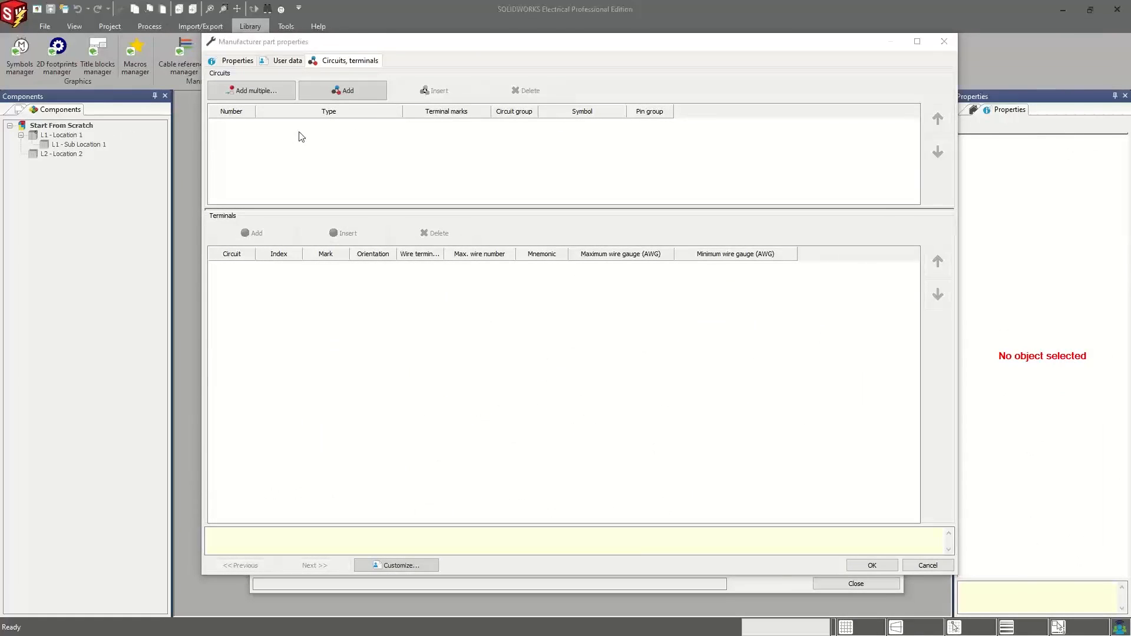
left_click(331, 93)
left_click(332, 93)
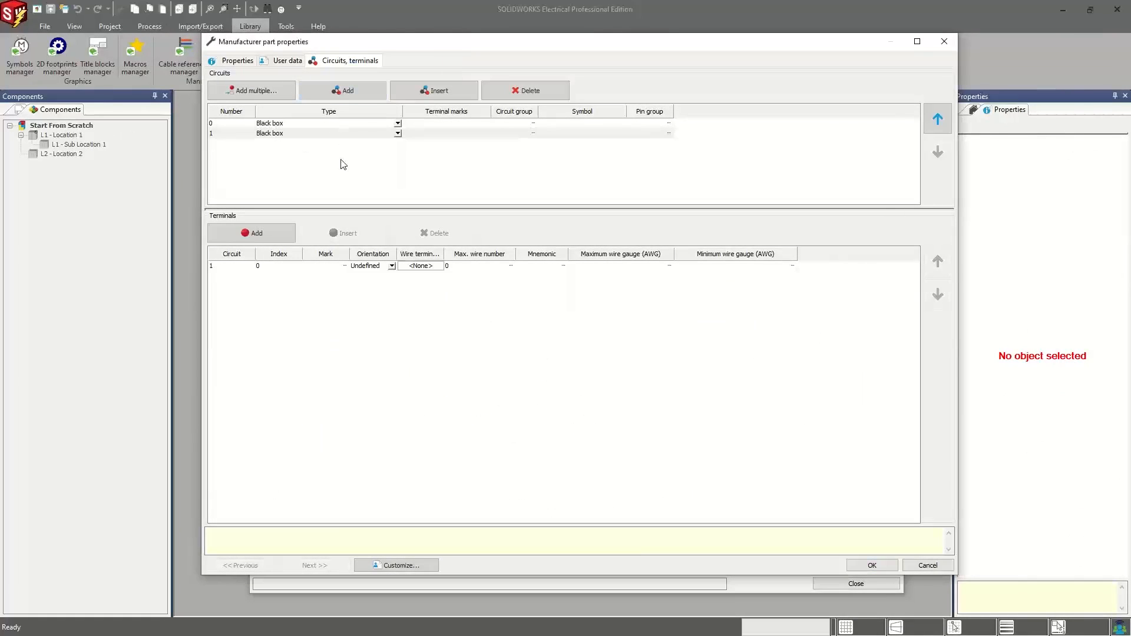
left_click_drag(333, 134, 328, 126)
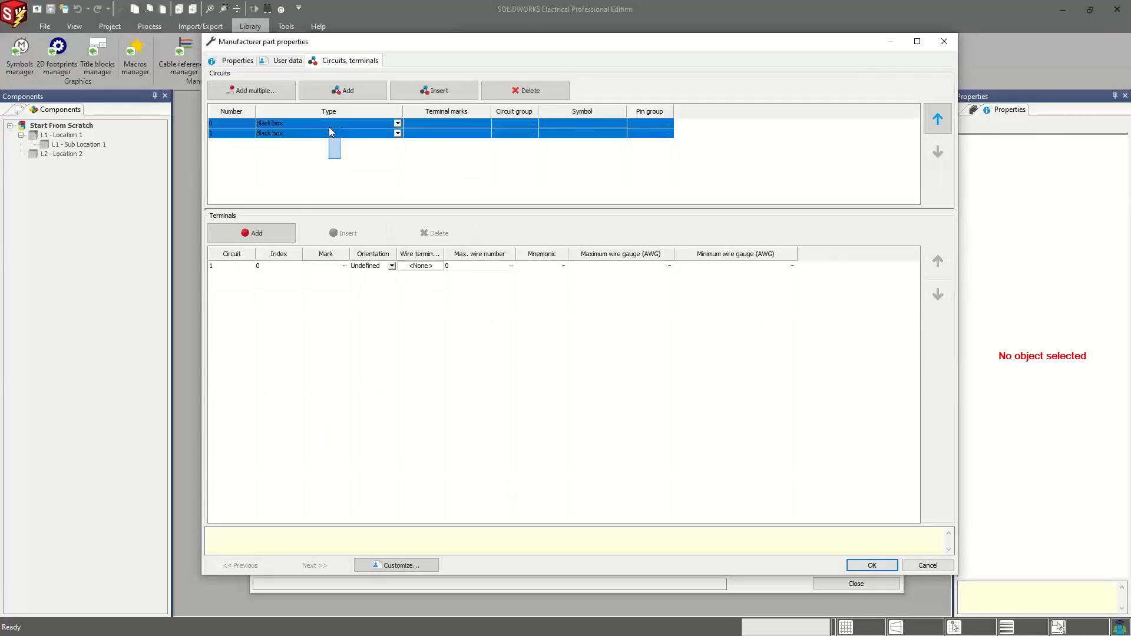
right_click(327, 122)
left_click(323, 123)
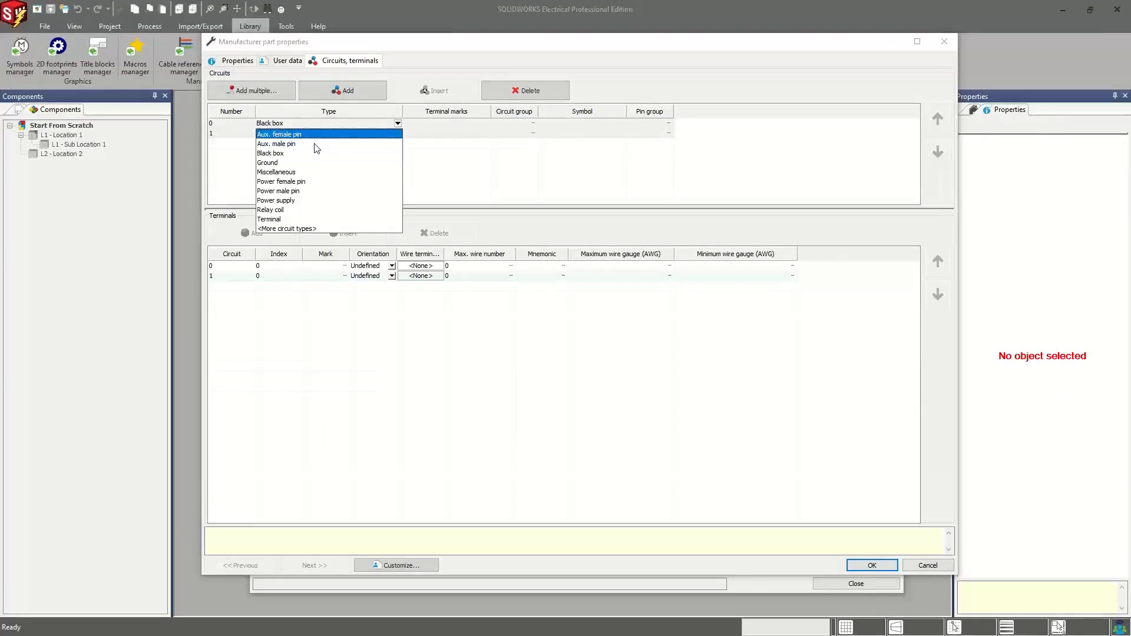
left_click(310, 190)
left_click(384, 154)
left_click(398, 123)
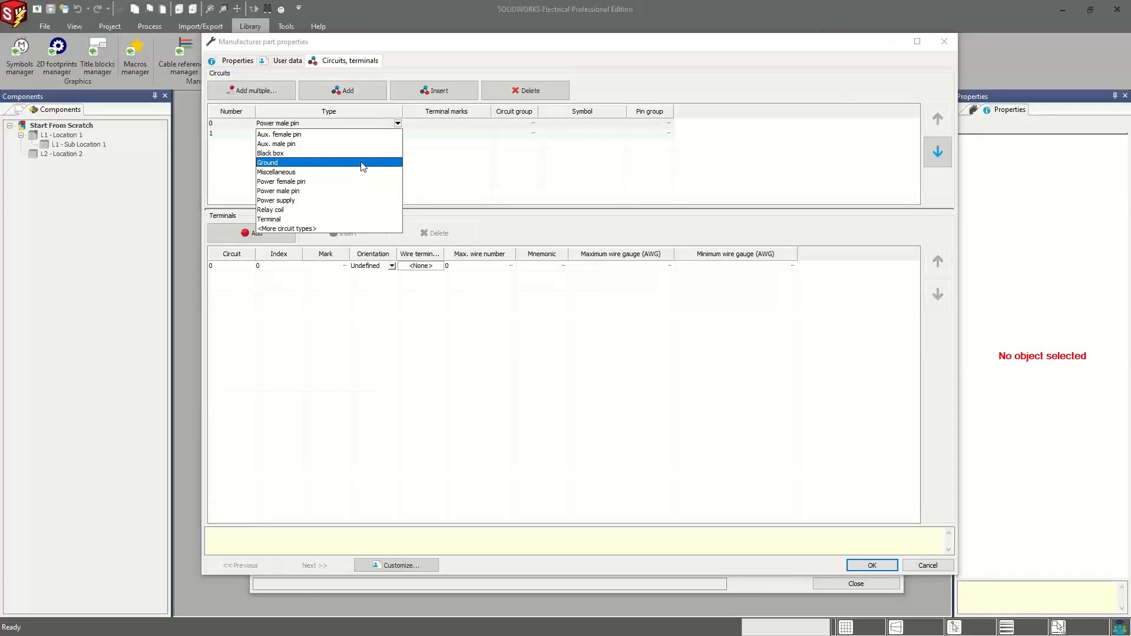
left_click(328, 191)
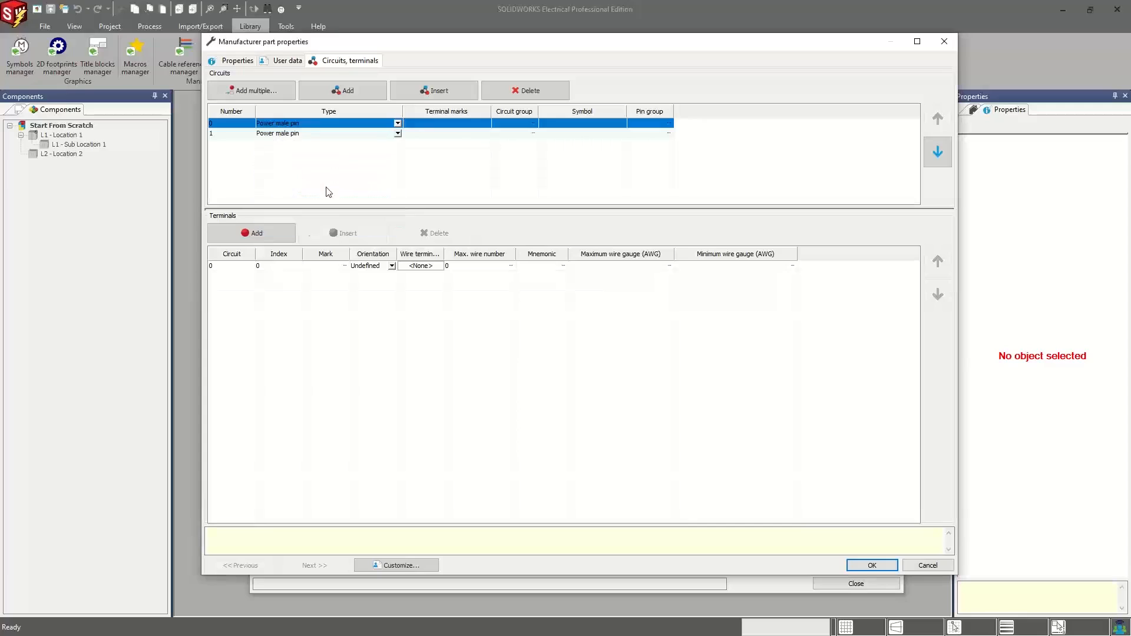
Step: Look through the full list of circuit types for the first circuit and leave it without choosing another type
left_click(397, 123)
scroll(353, 195, "down", 10)
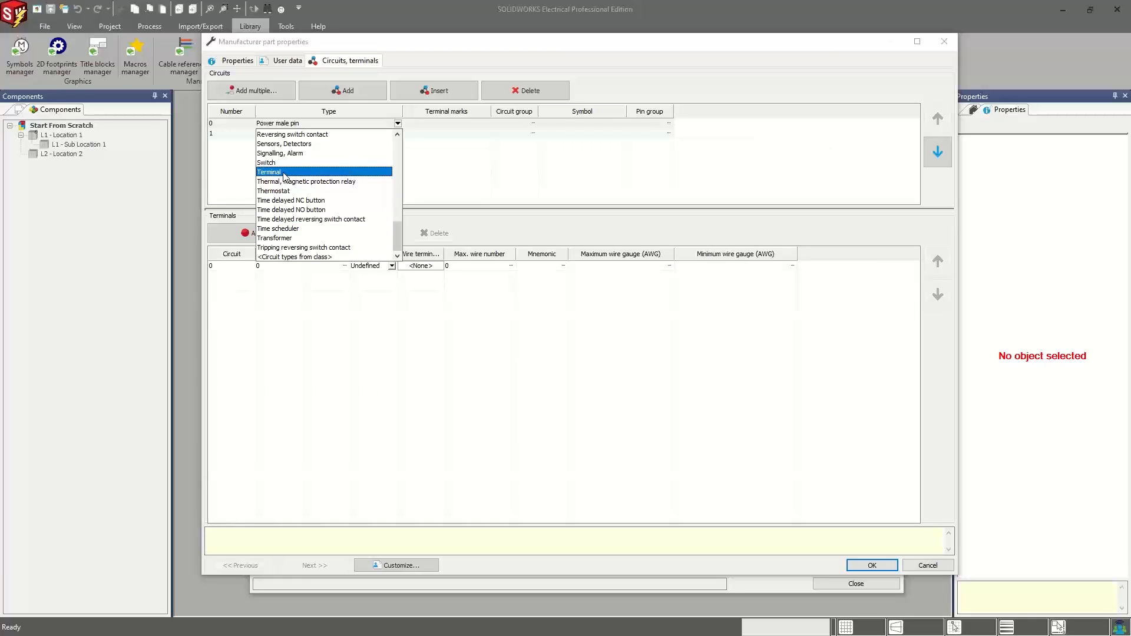
left_click(427, 145)
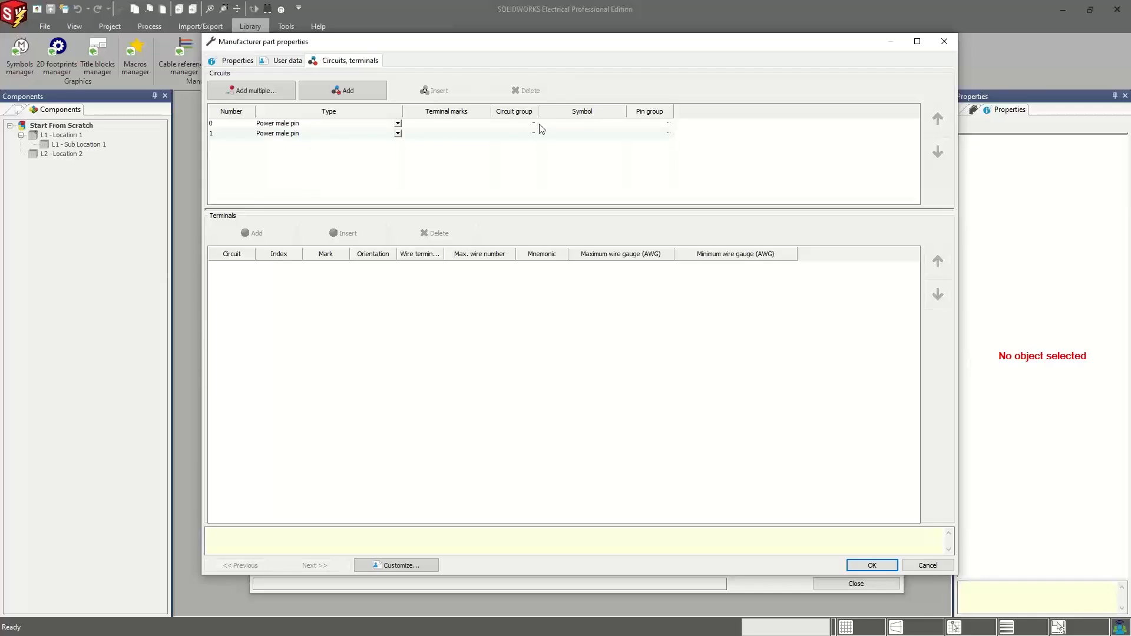
Step: Set the circuit group to PWR for the first circuit and COMMS for the second circuit
left_click(515, 125)
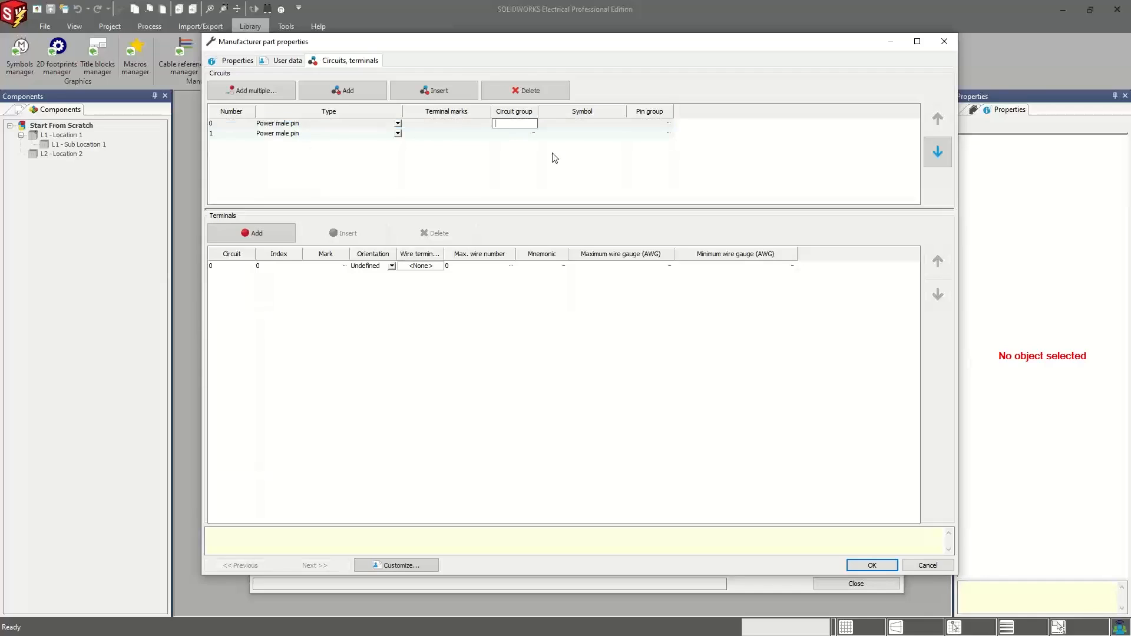
type("PWR")
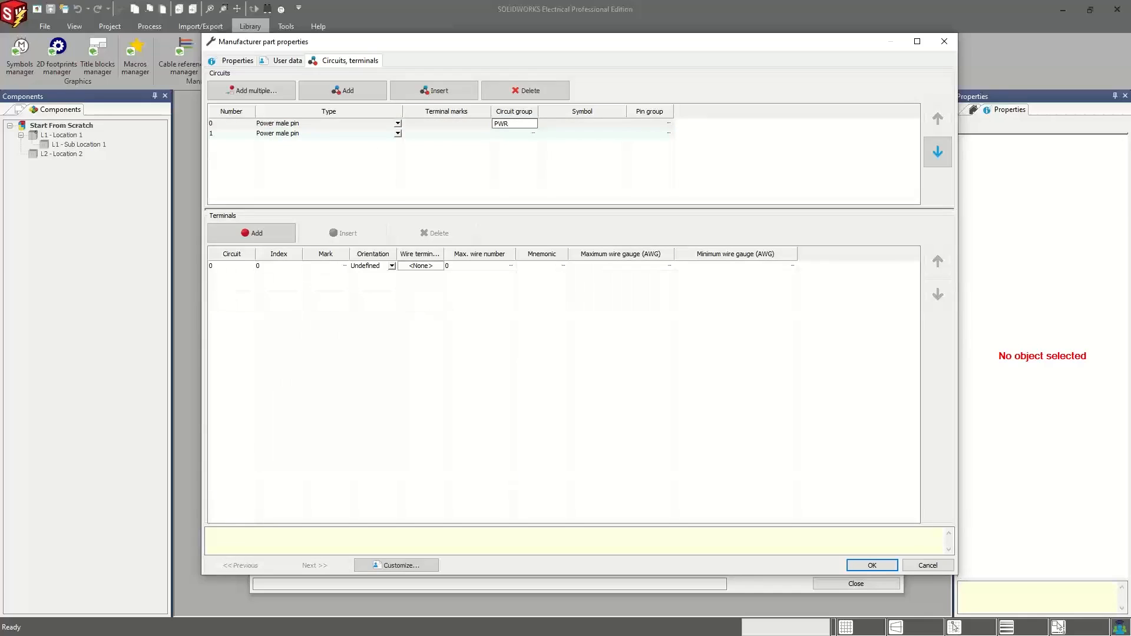
left_click(520, 133)
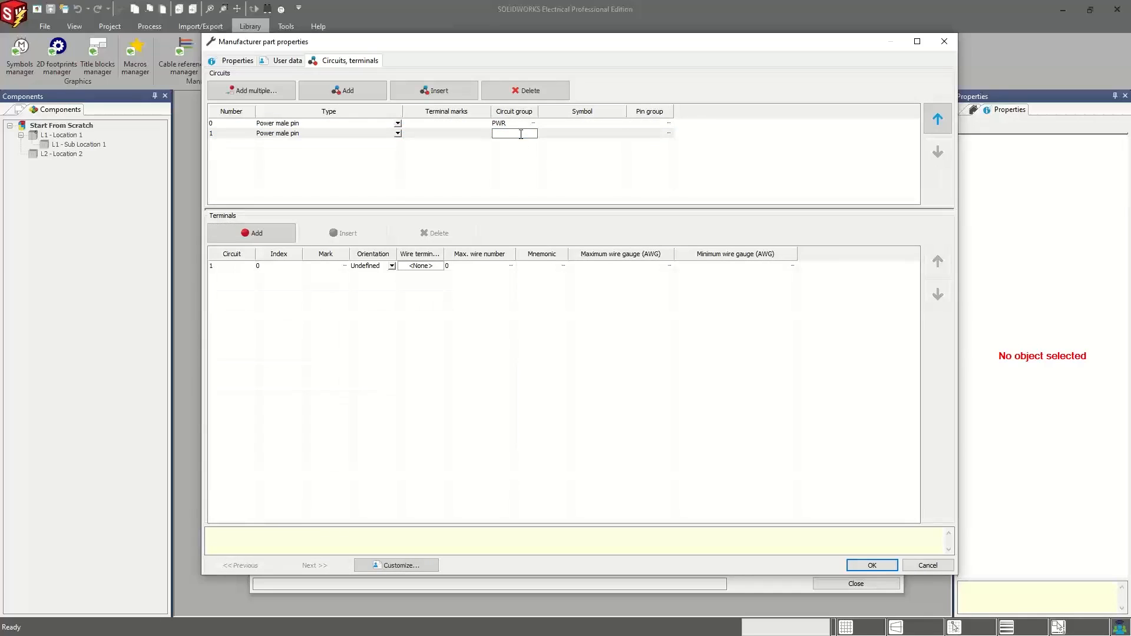
type("COMMS")
left_click(473, 164)
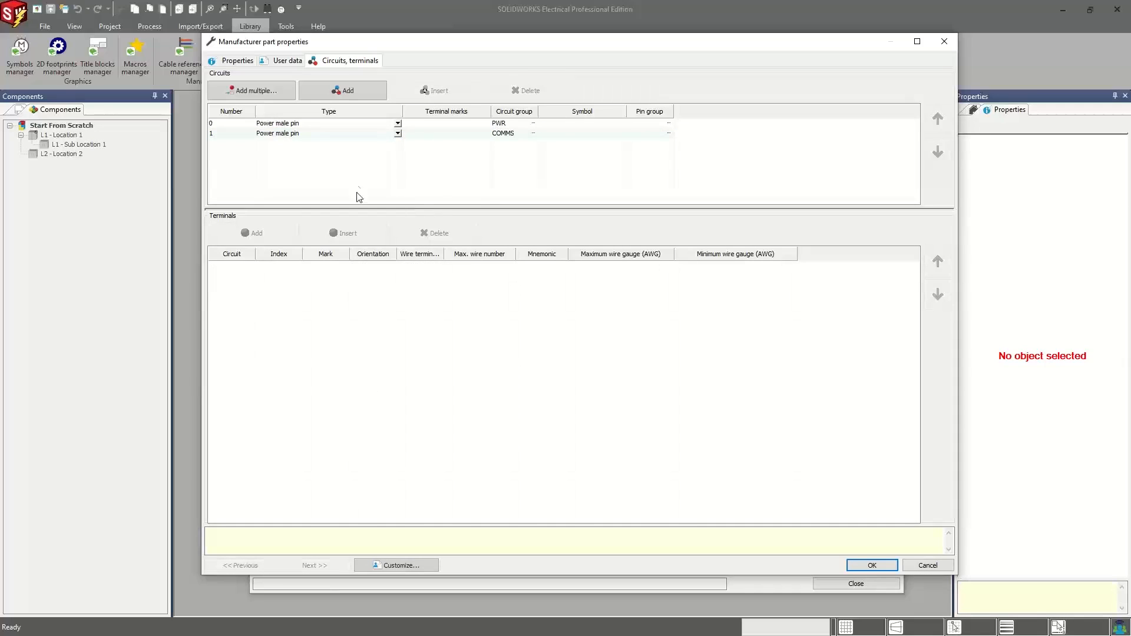
Step: Check the pin layout on the connector's datasheet in the browser, and add three more terminals to the PWR circuit in SOLIDWORKS Electrical
left_click(559, 124)
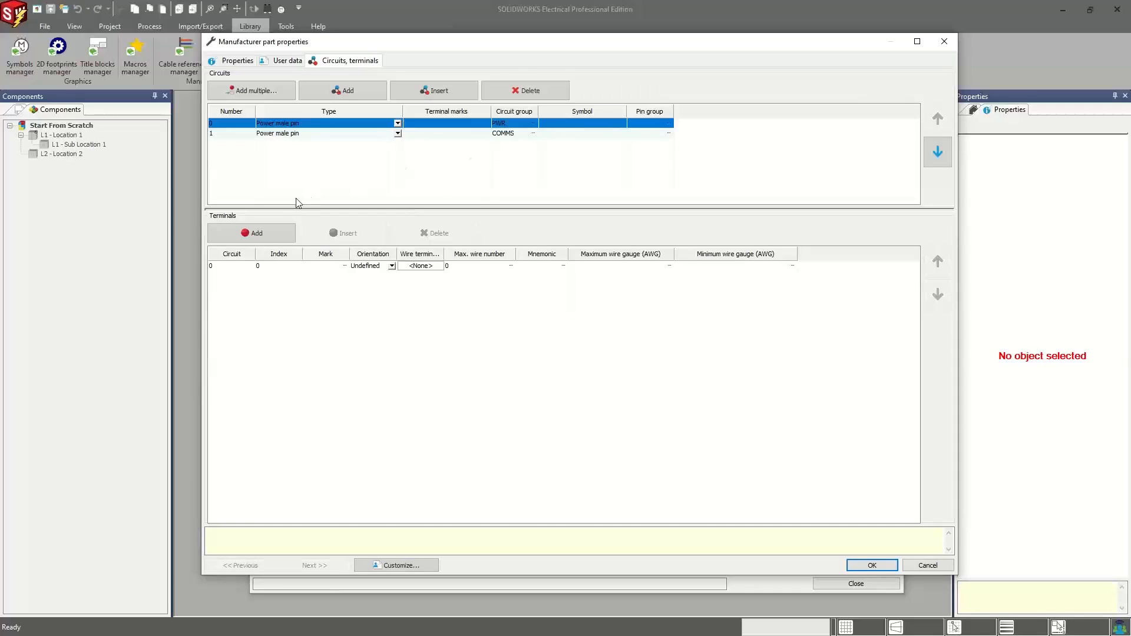
left_click_drag(1130, 44, 1003, 11)
scroll(836, 251, "up", 8, "ctrl")
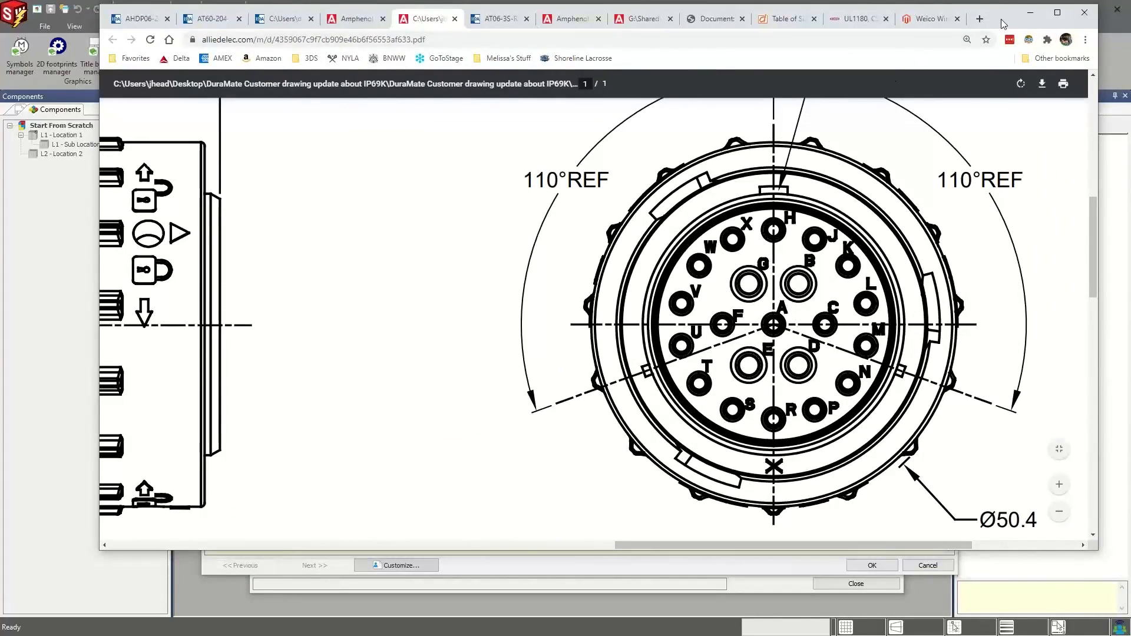
left_click(1029, 12)
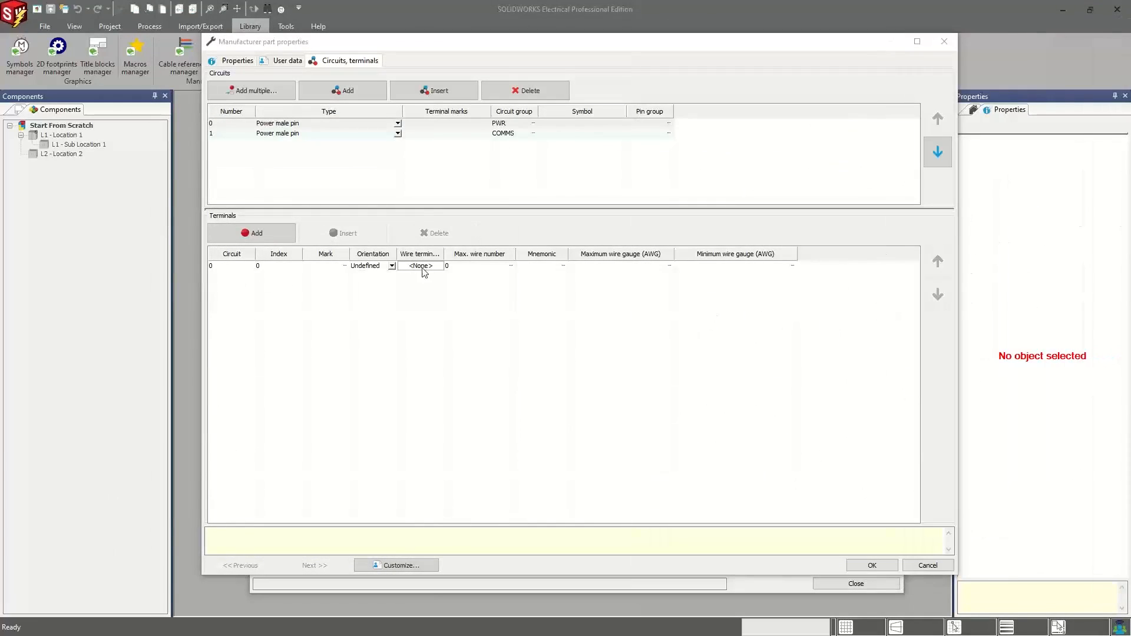
left_click(277, 238)
left_click(277, 238)
left_click(278, 238)
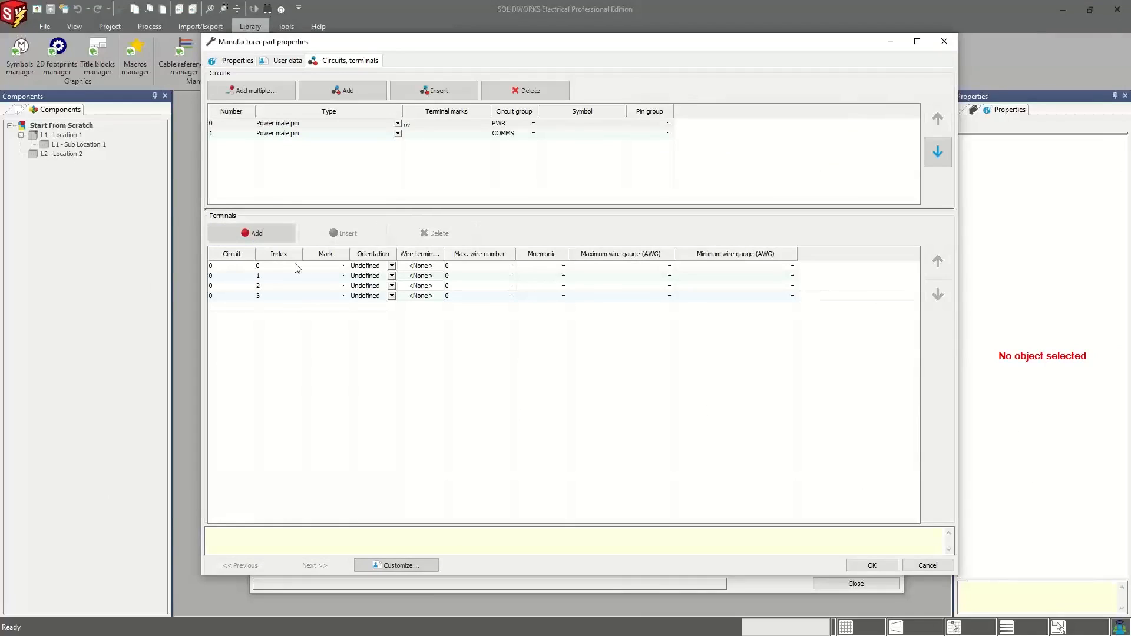
Step: Mark the four terminals of the PWR circuit B, D, E and G in index order
left_click(314, 268)
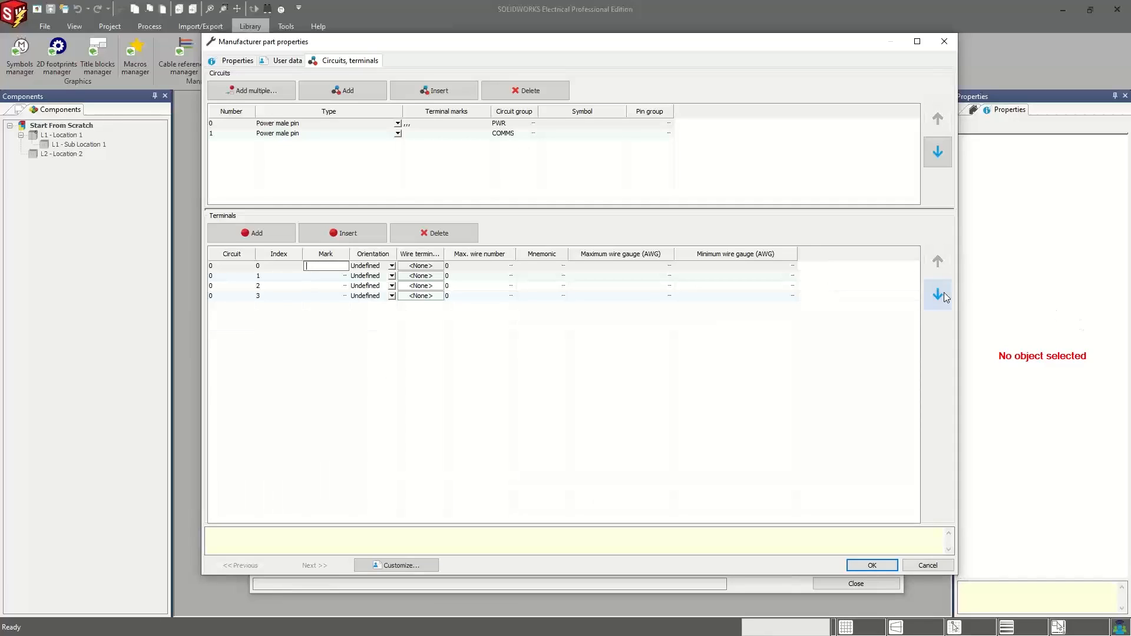
type("B")
key("Return")
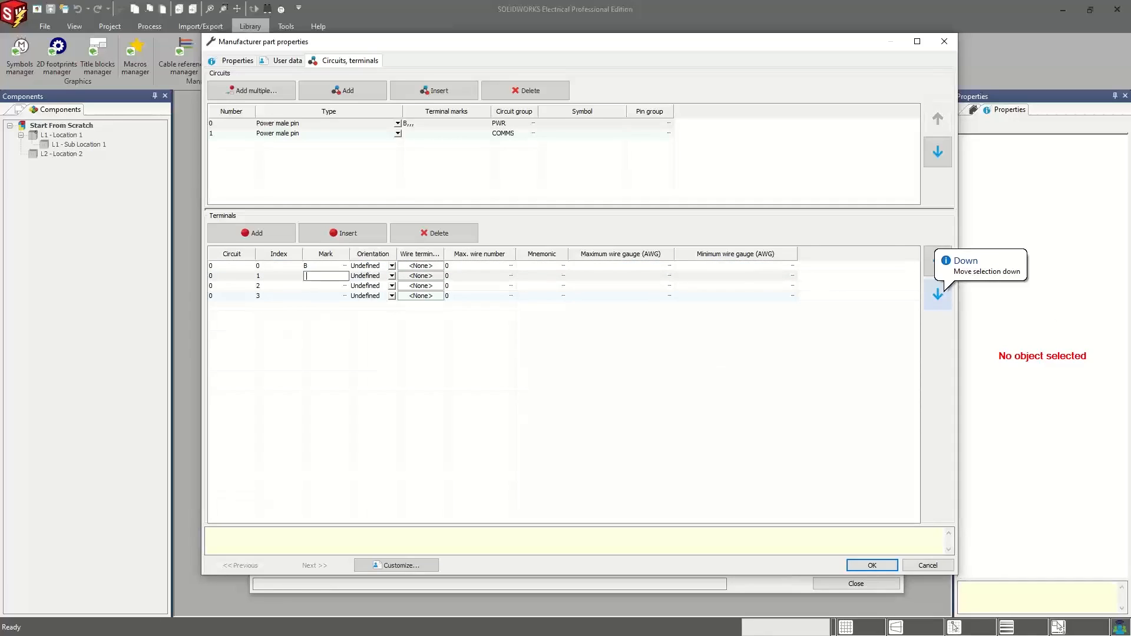
type("D")
key("Return")
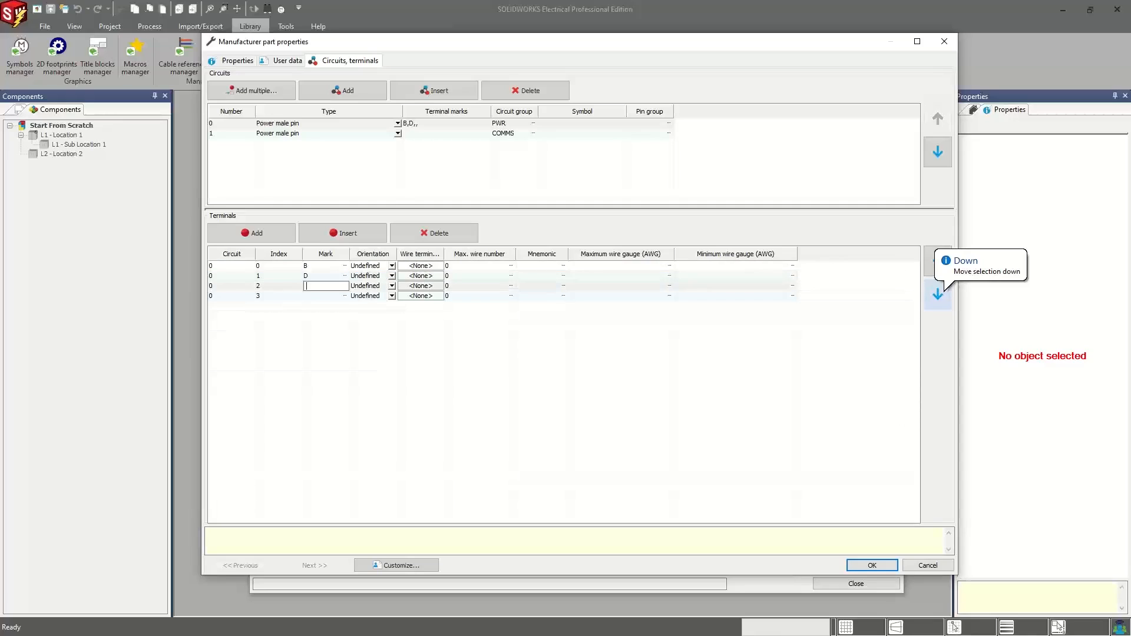
type("E")
key("Return")
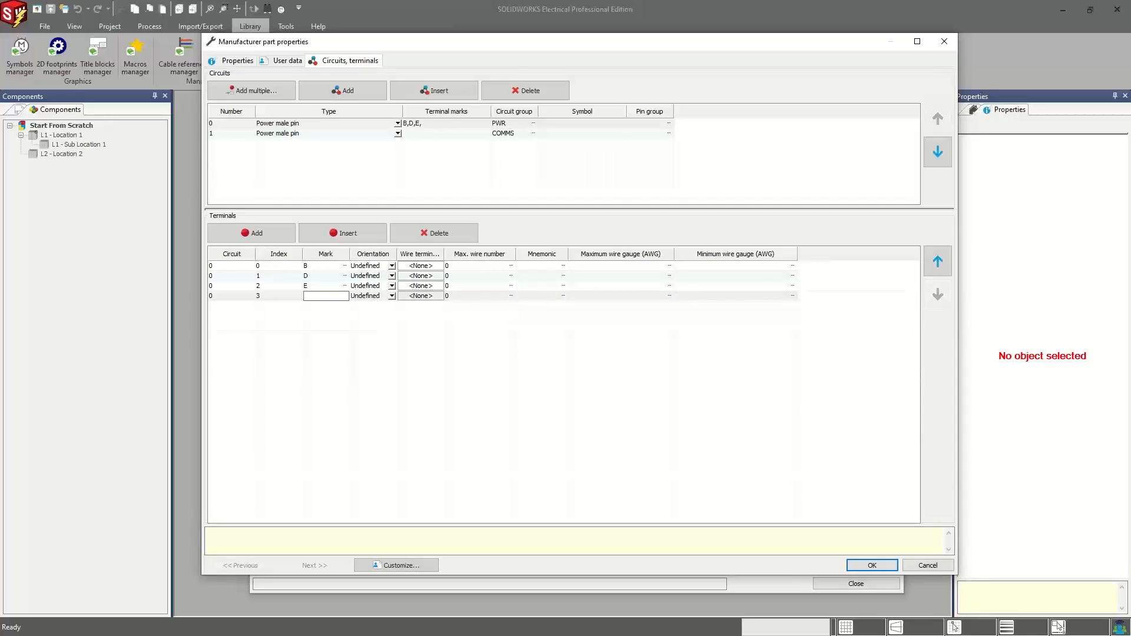
type("G")
left_click(803, 425)
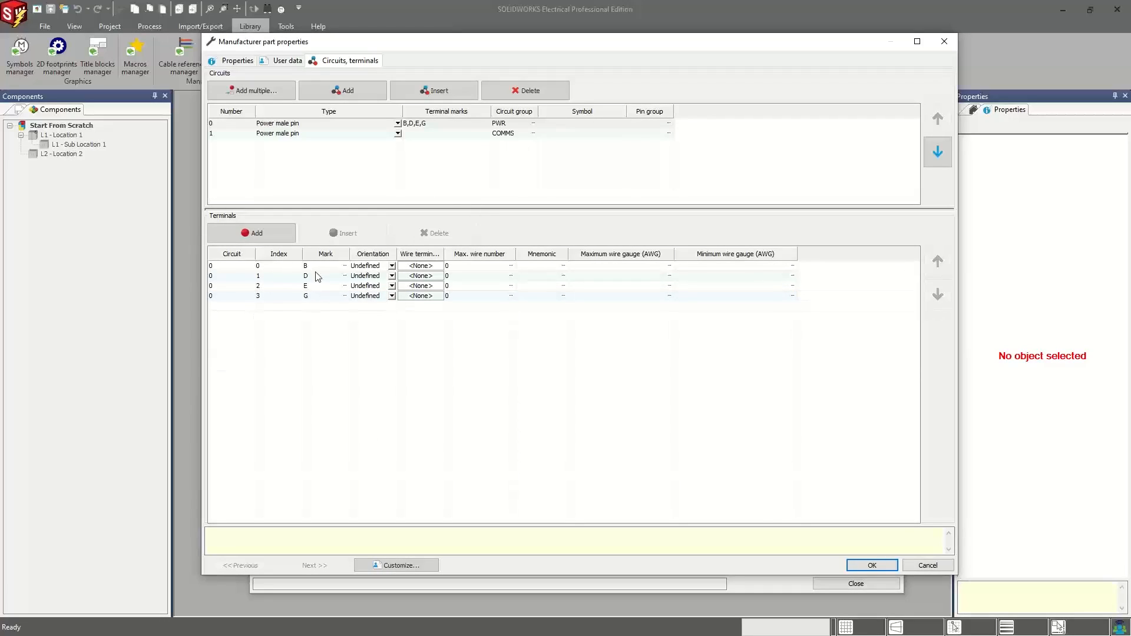
Step: Set the maximum wire number to 1 for all four terminals of the PWR circuit
left_click_drag(614, 347, 458, 263)
left_click(459, 267)
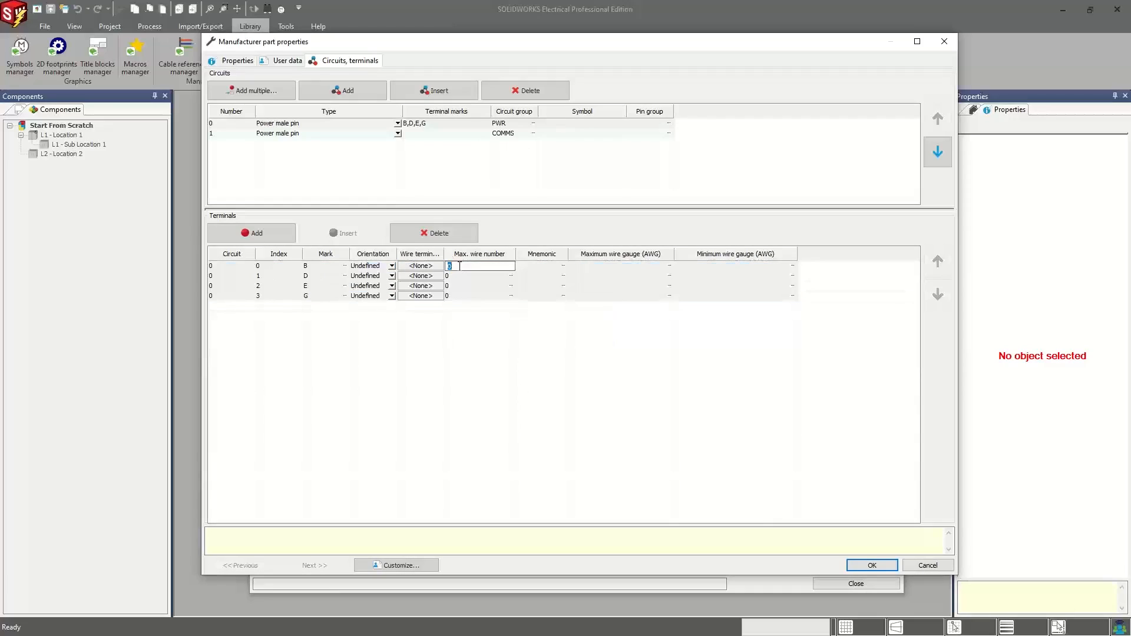
type("1")
key("Return")
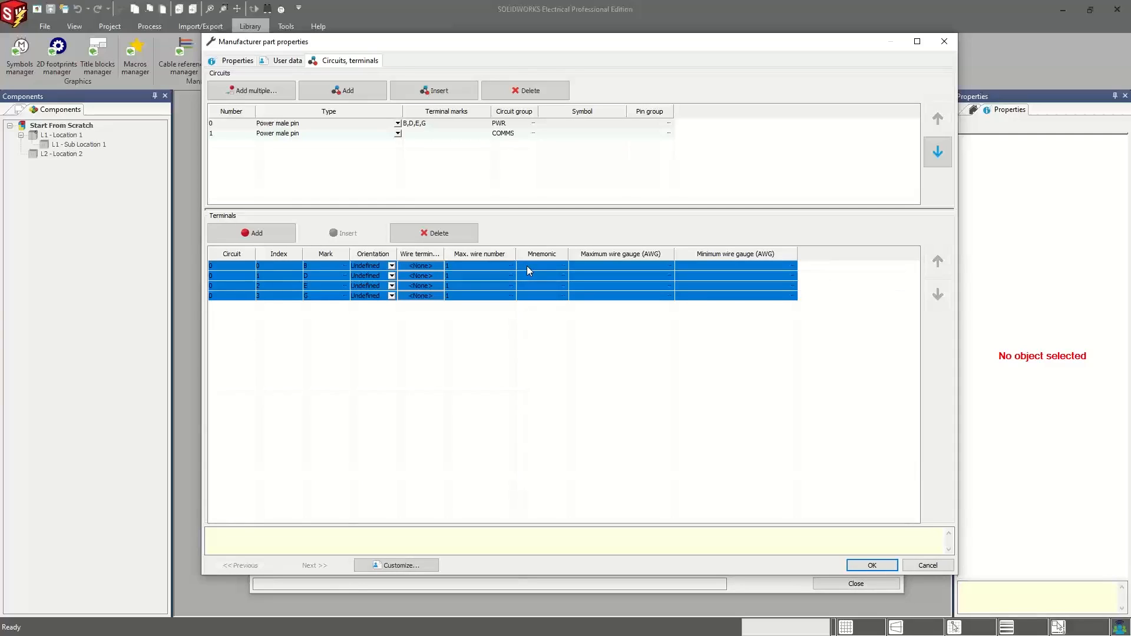
Step: Set both the maximum and minimum wire gauge to 12 AWG for all four PWR terminals
left_click(576, 267)
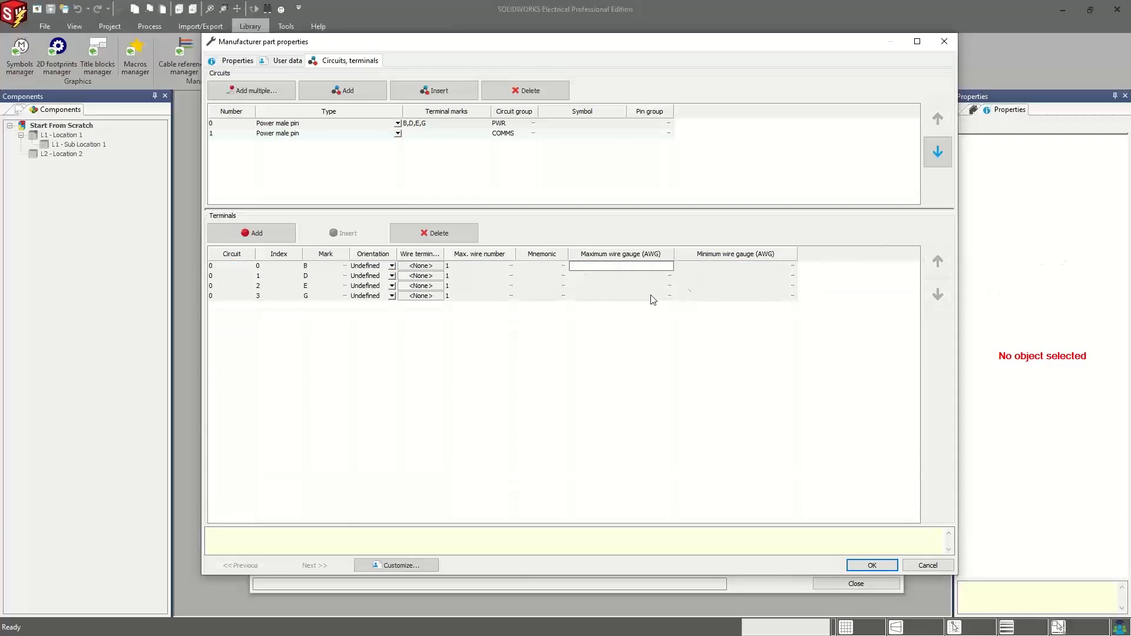
type("12")
key("Return")
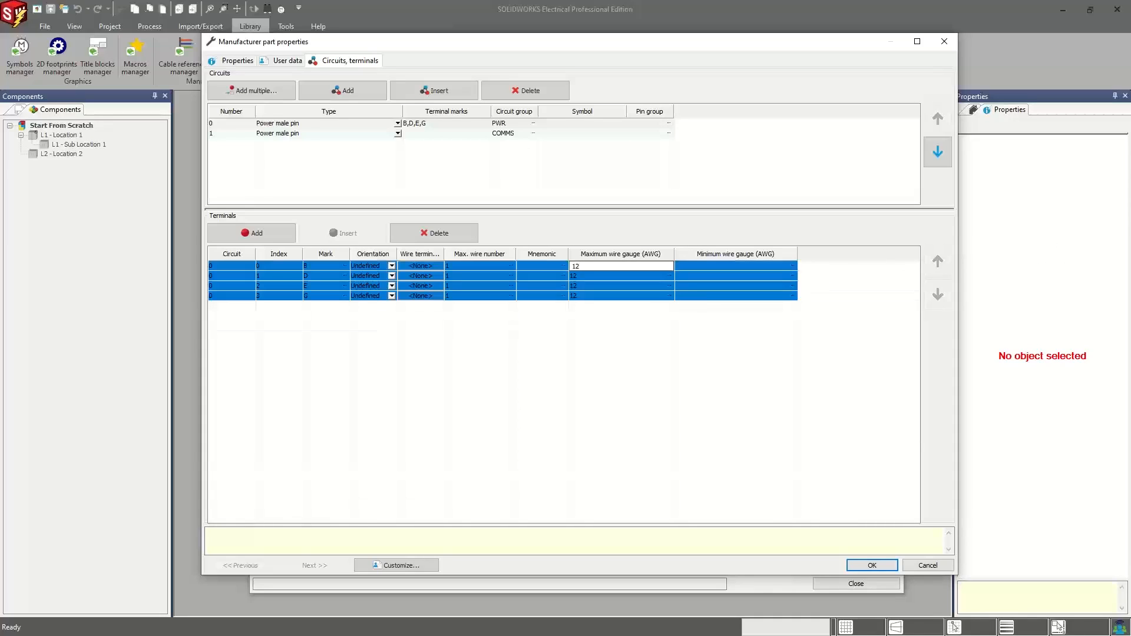
left_click(695, 263)
type("1")
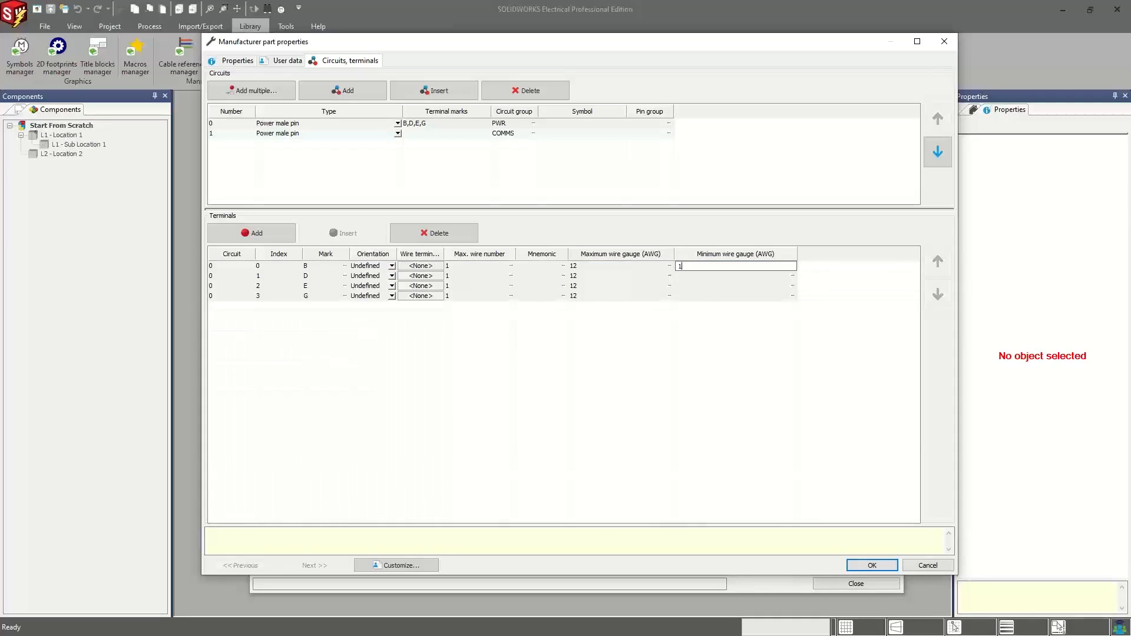
type("2")
key("Return")
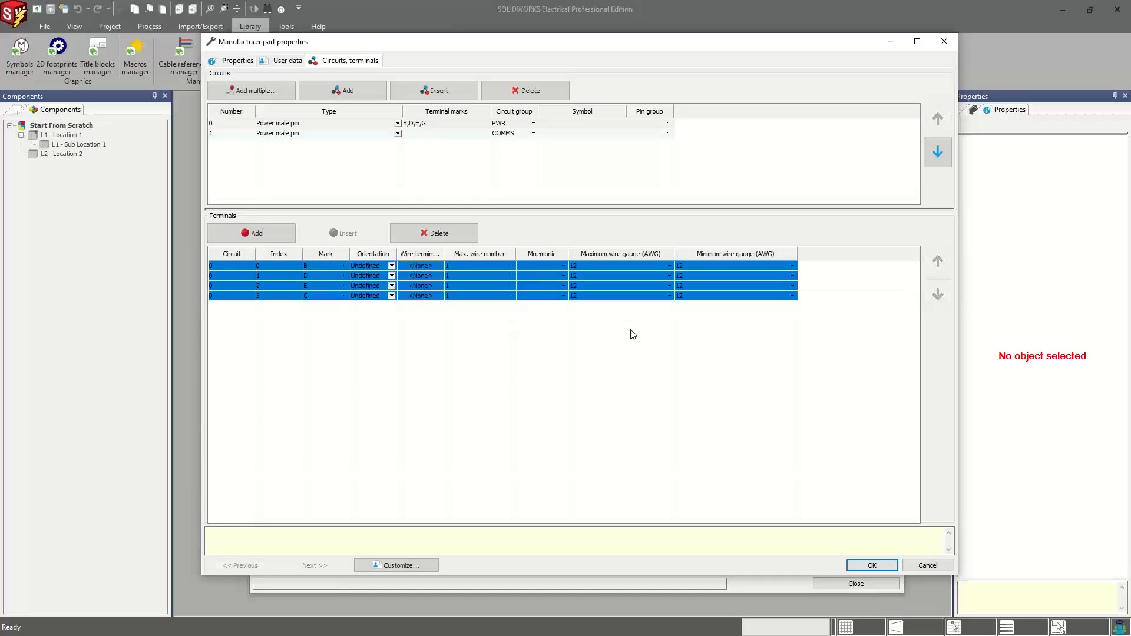
left_click(633, 335)
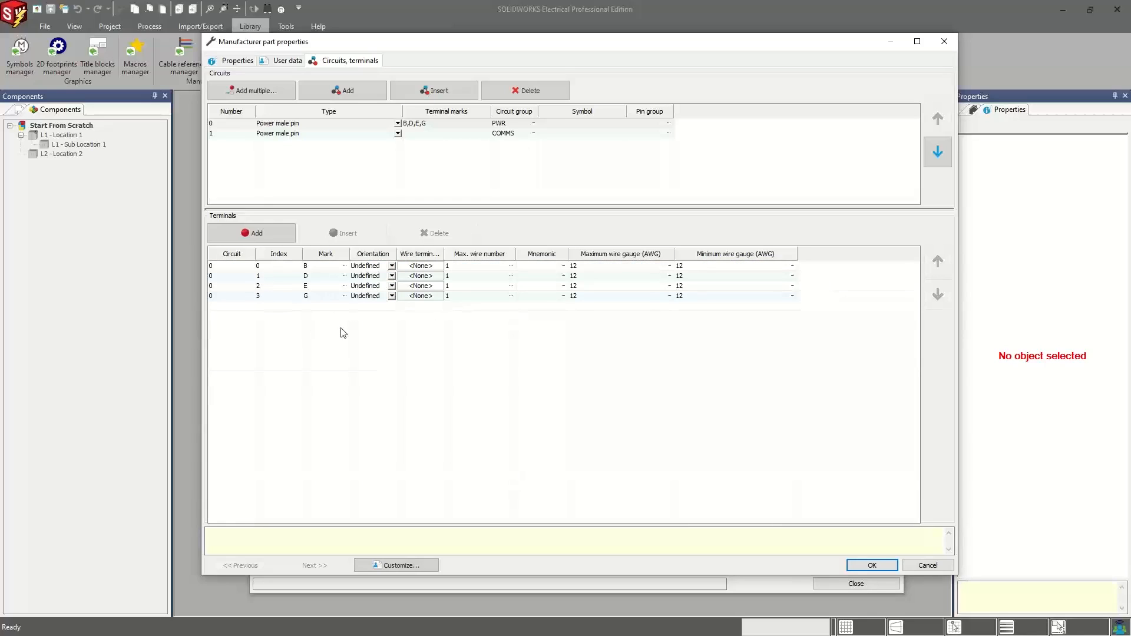
Step: Add sixteen more terminals to the COMMS circuit so that it has 17 in total
left_click(355, 172)
left_click(332, 135)
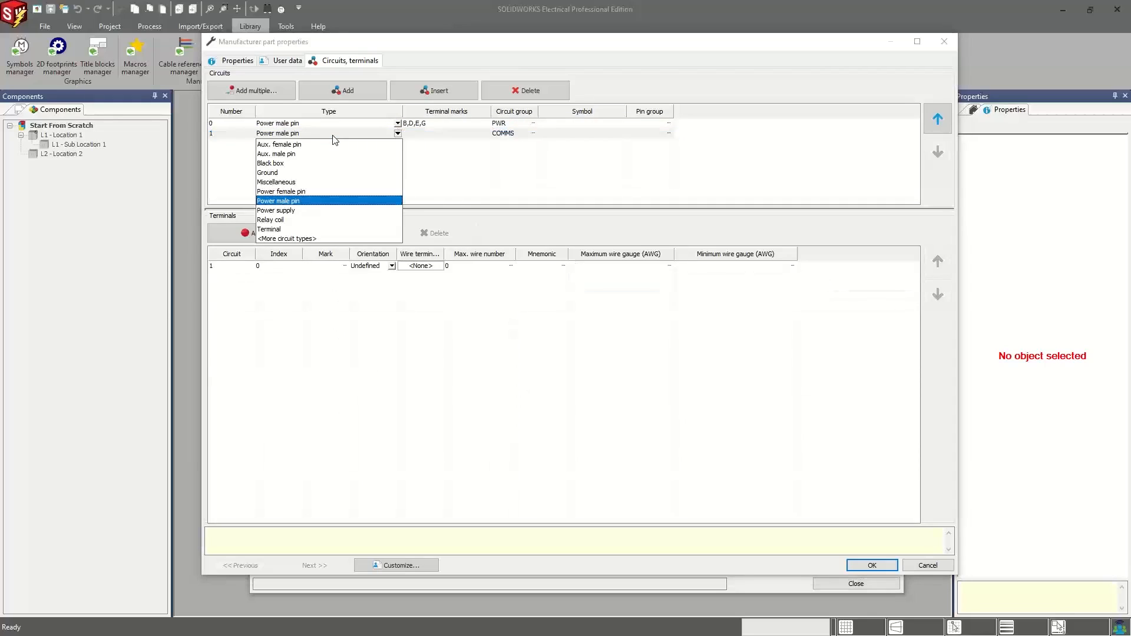
left_click(472, 186)
left_click(423, 135)
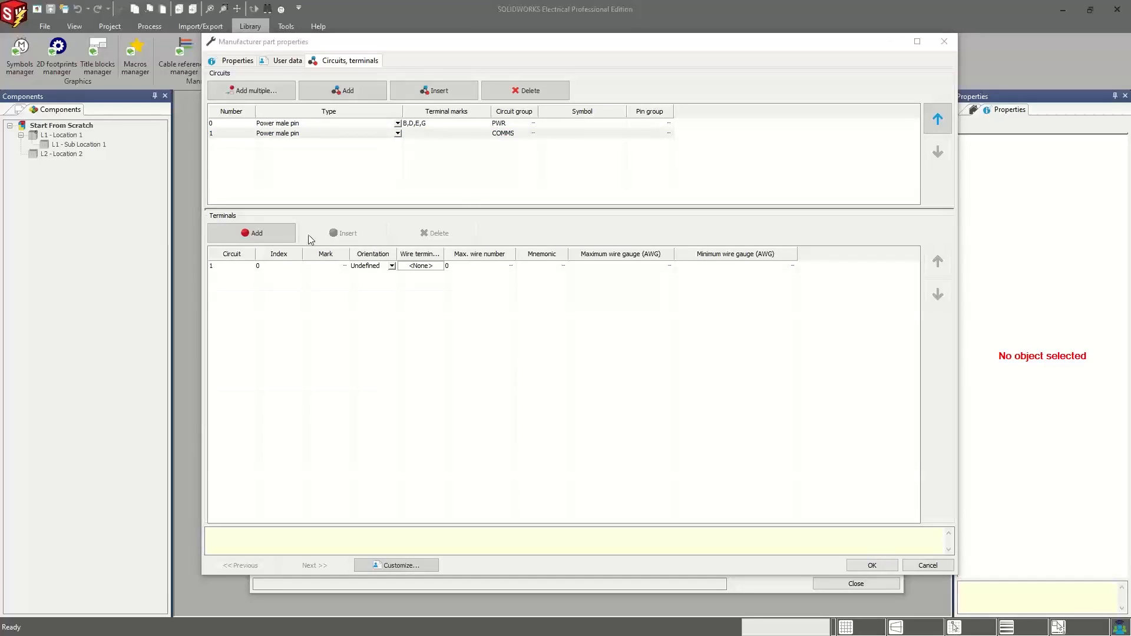
left_click(260, 240)
left_click(260, 239)
triple_click(260, 239)
double_click(261, 240)
double_click(260, 239)
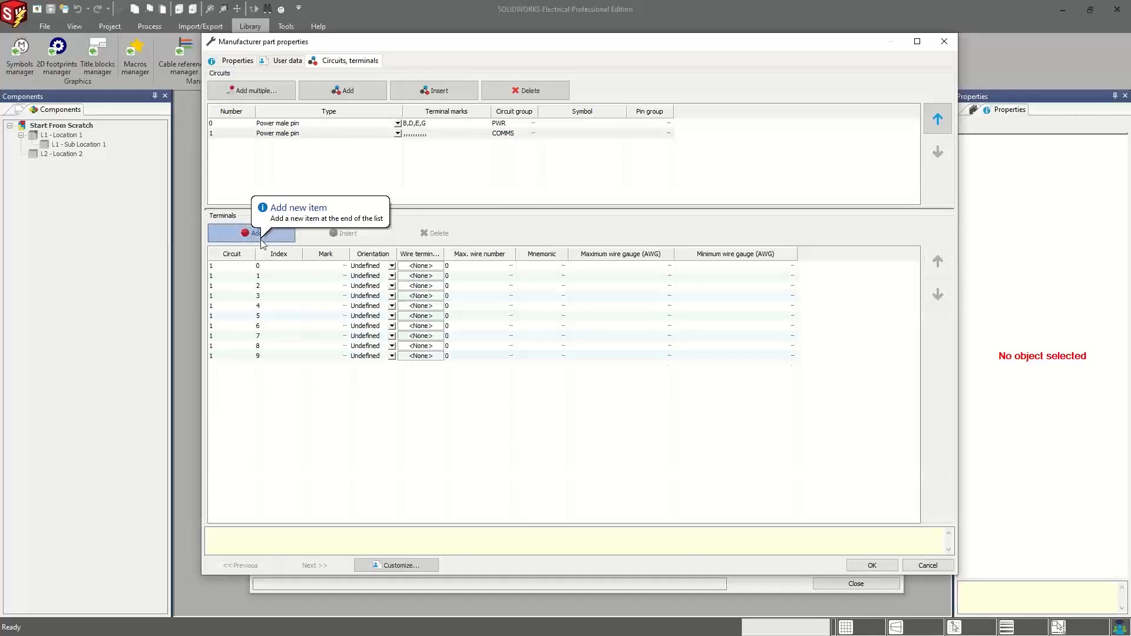
double_click(261, 239)
triple_click(260, 239)
left_click(260, 239)
left_click(260, 239)
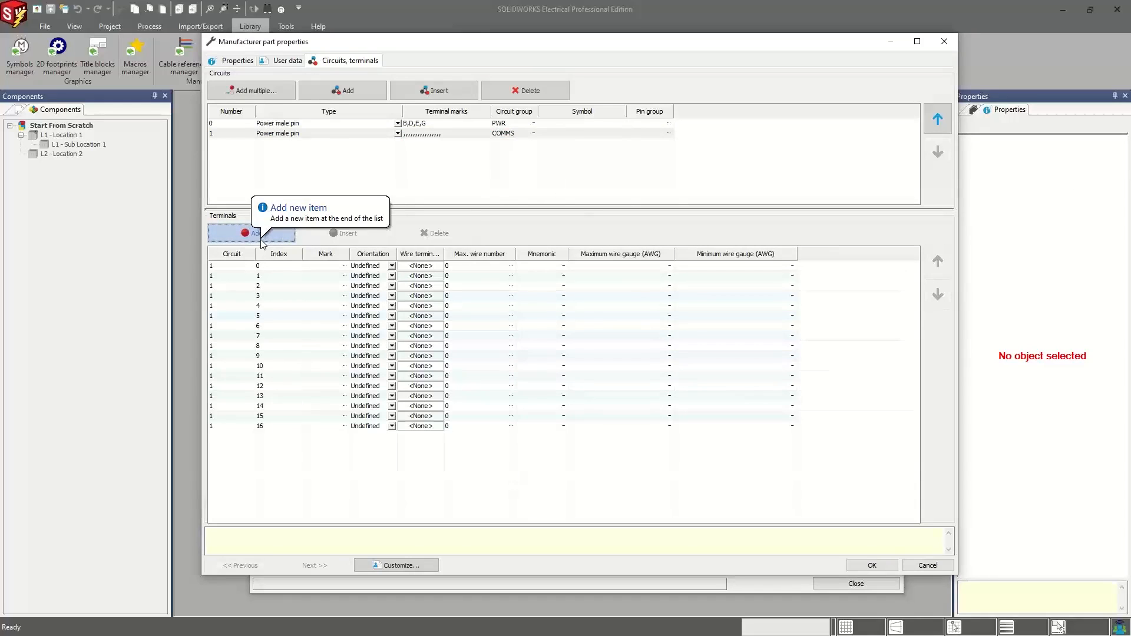
Step: Mark the 17 COMMS terminals A, C, F, G, H, J, K, L, M, N, P, R, S, T, U, V, W in index order
left_click(322, 276)
left_click(323, 266)
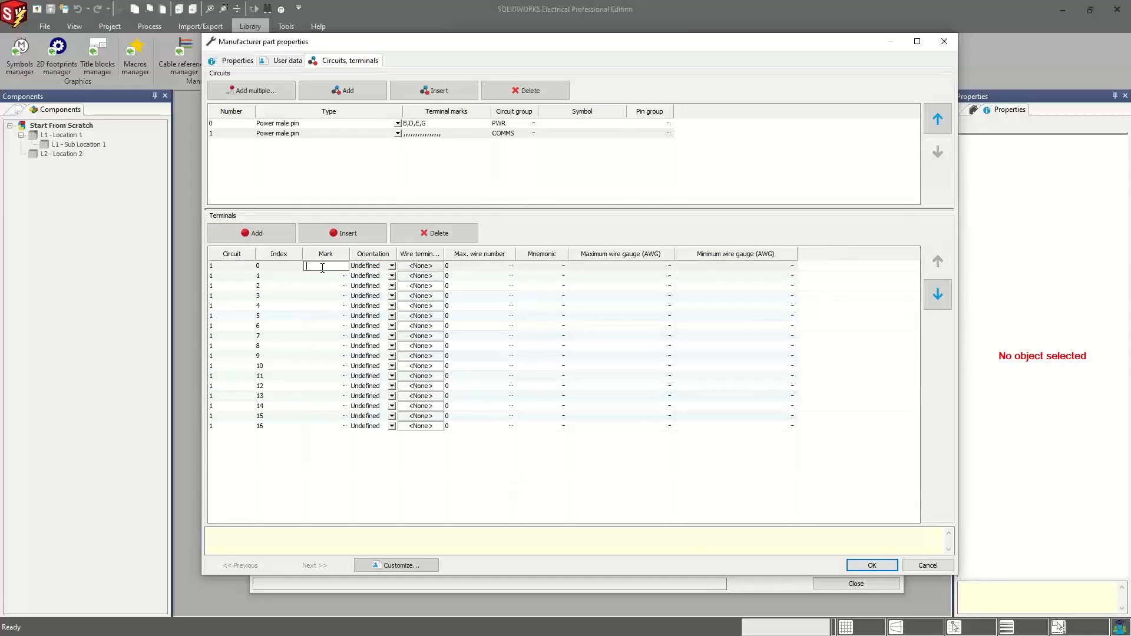
type("A")
key("Return")
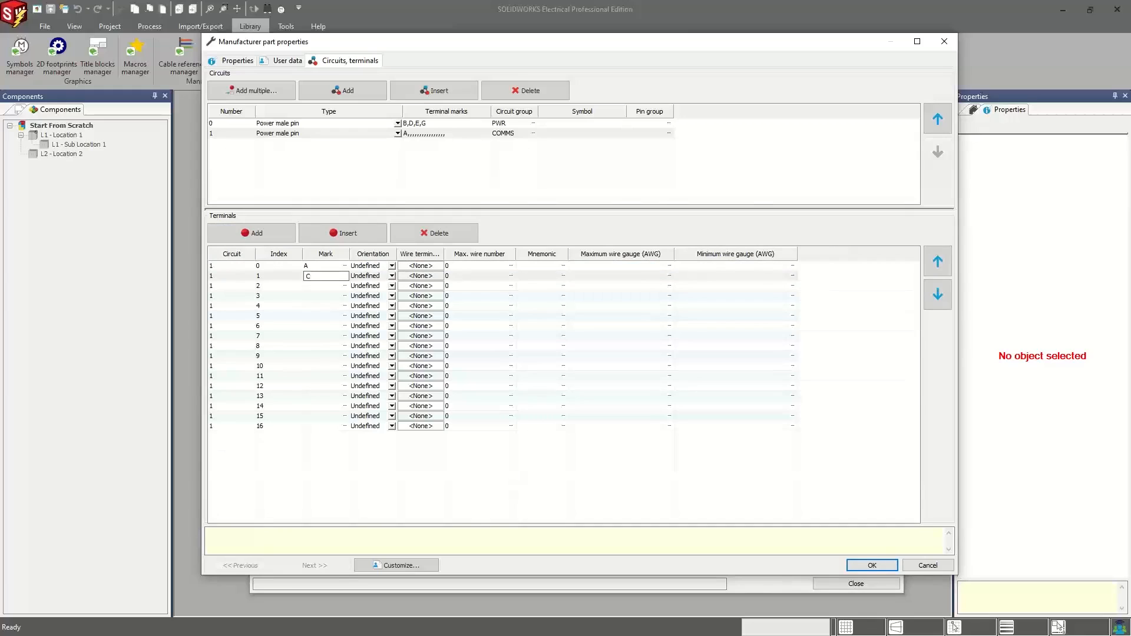
type("C")
key("Return")
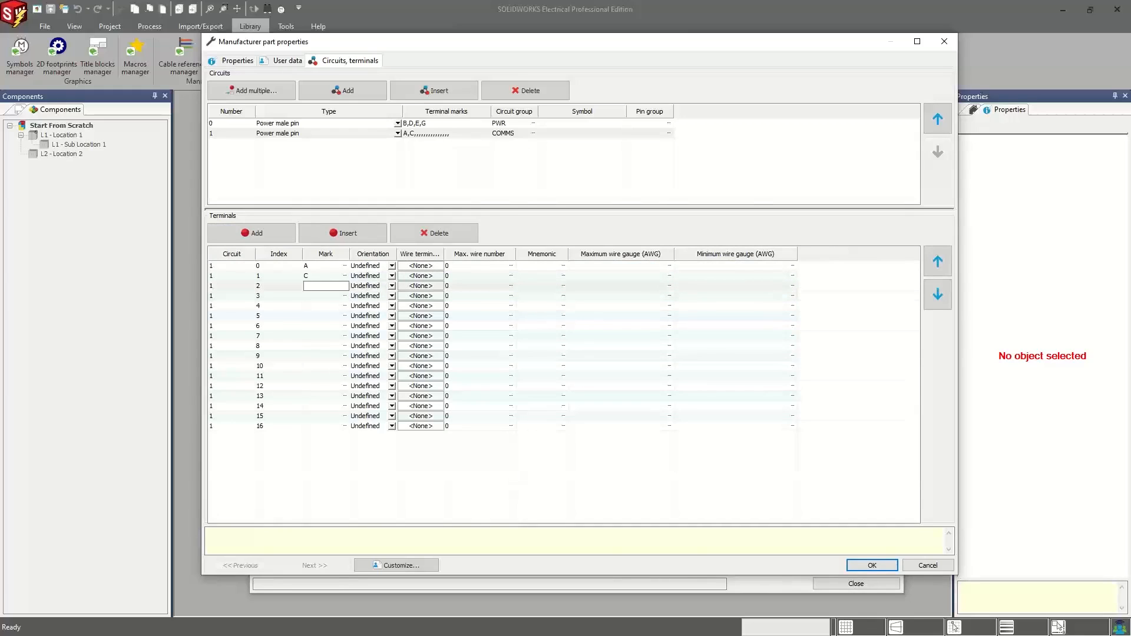
key("Return")
key("Return")
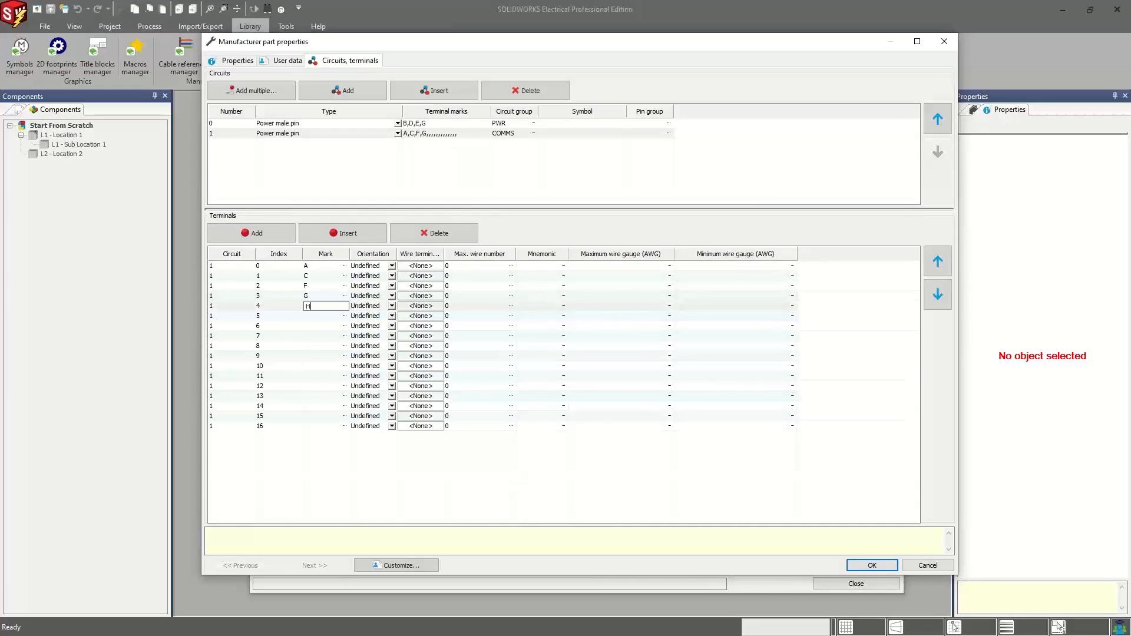
type("H")
key("Return")
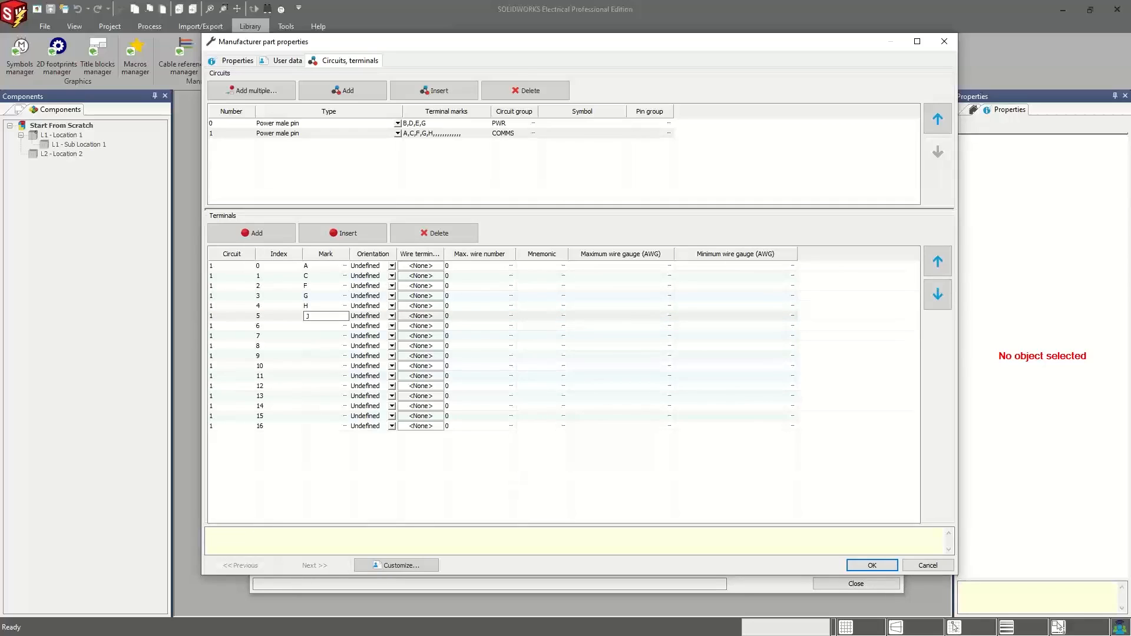
type("J")
key("Return")
type("K")
key("Return")
type("L")
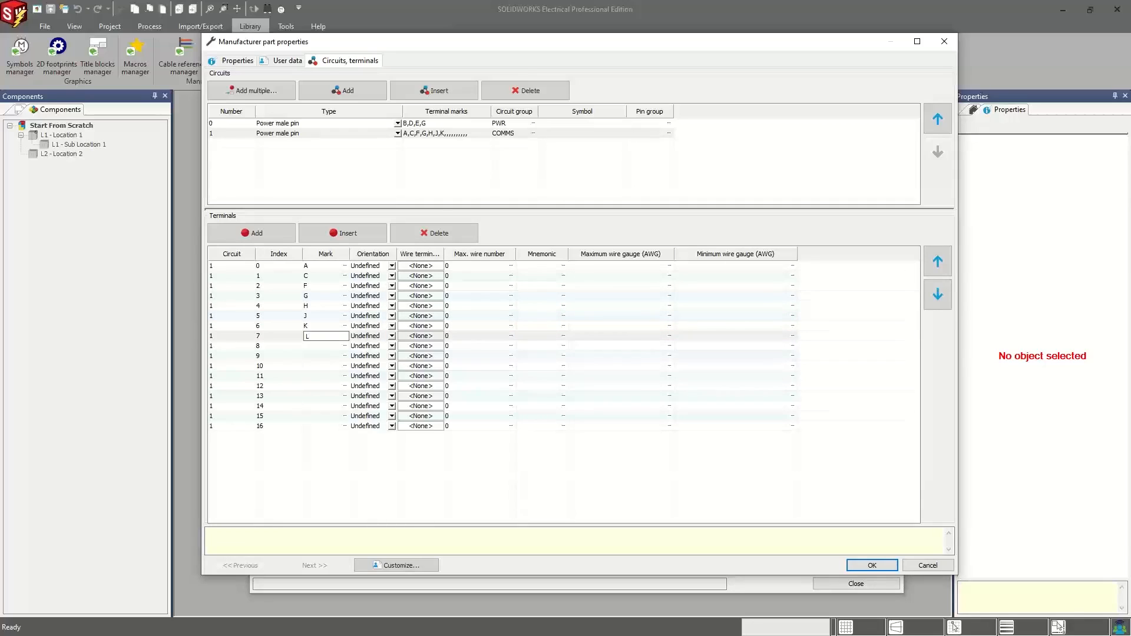
key("Return")
type("M N")
key("Return")
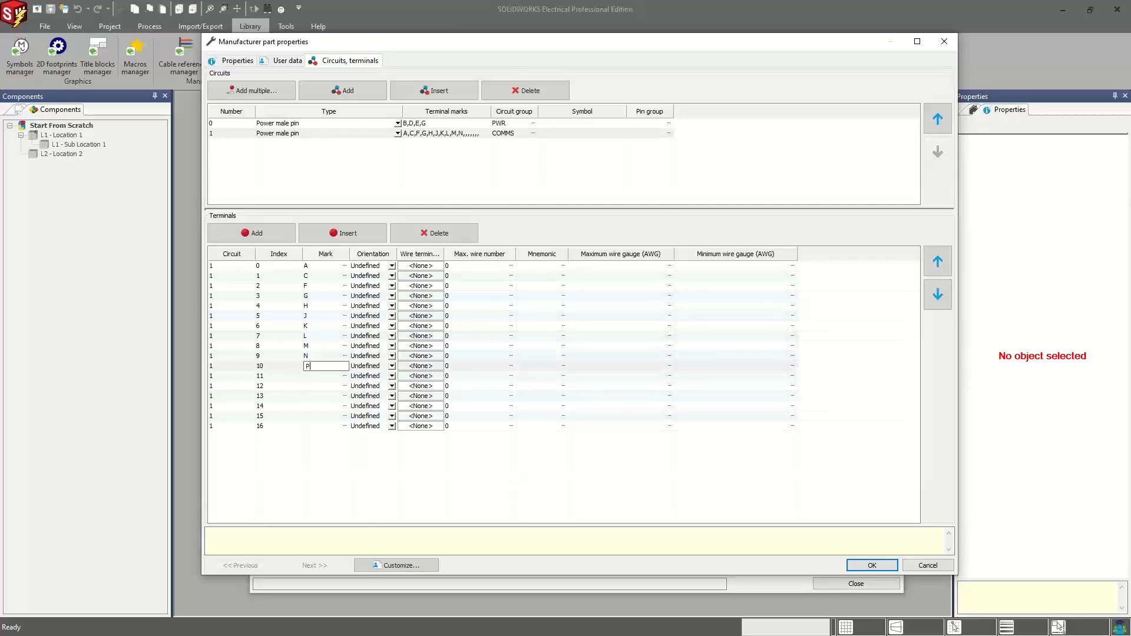
key("Return")
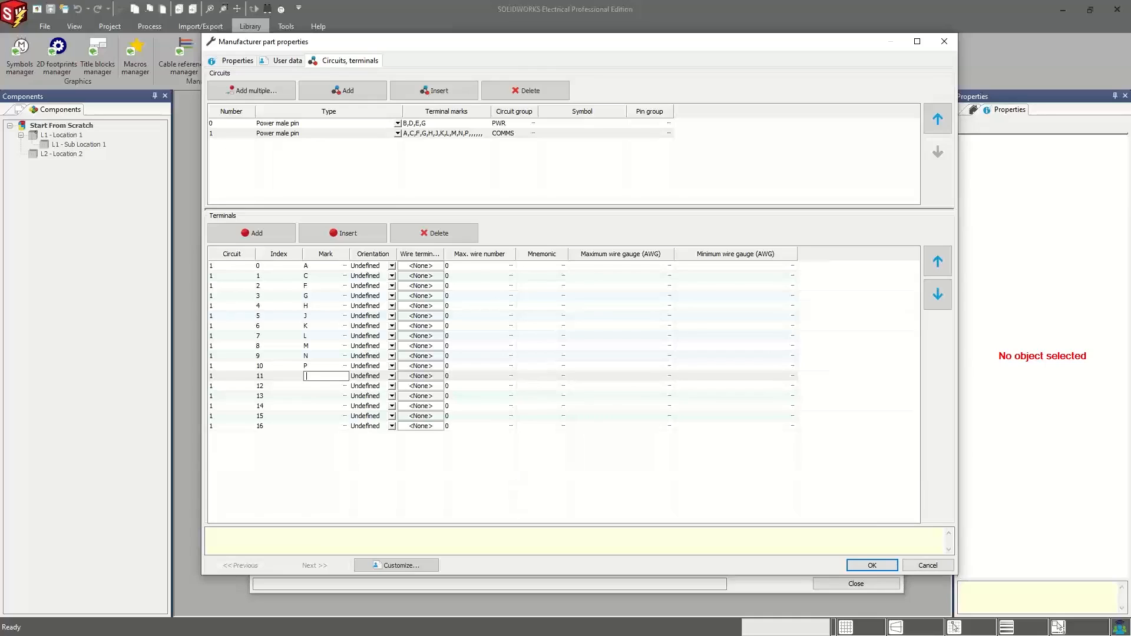
type("R")
key("Return")
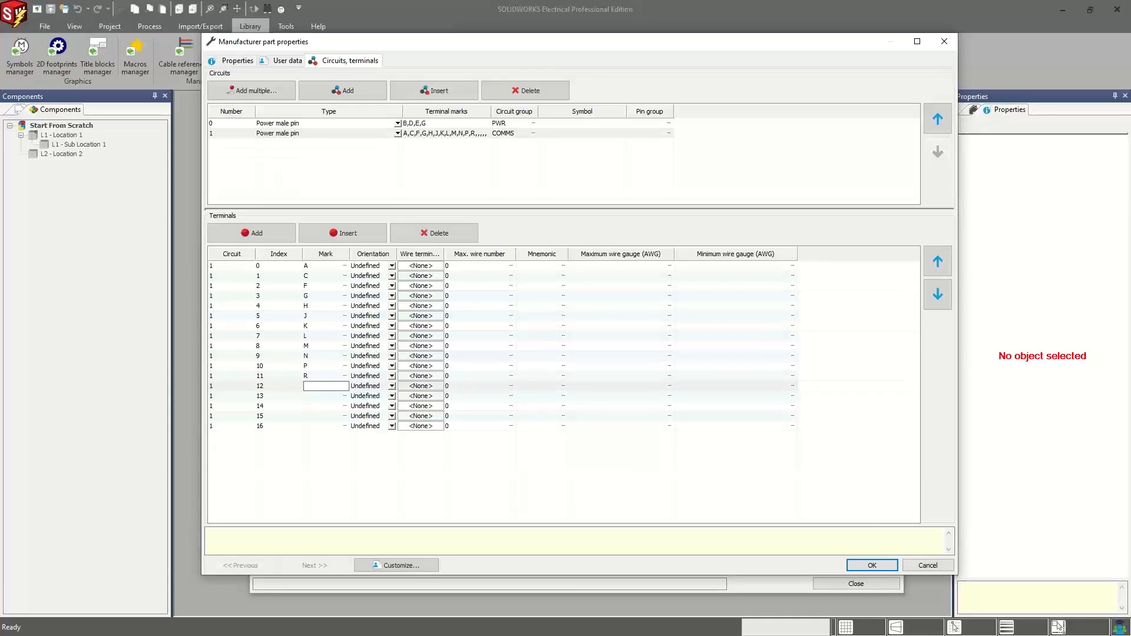
type("S")
key("Return")
type("T")
key("Return")
type("U")
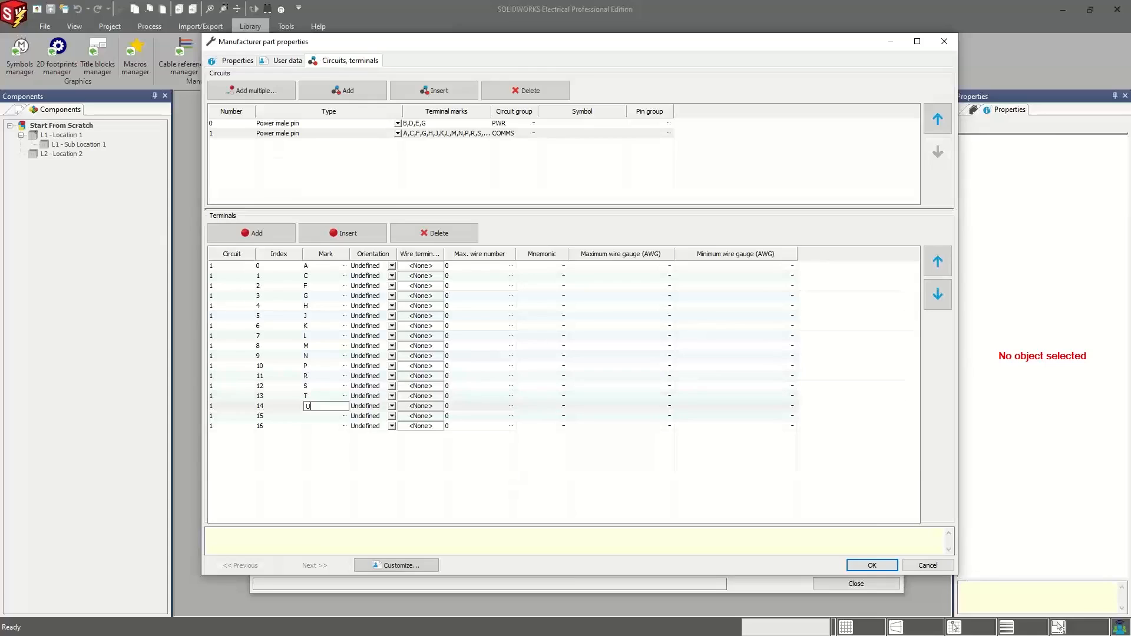
key("Return")
type("V")
key("Return")
type("W")
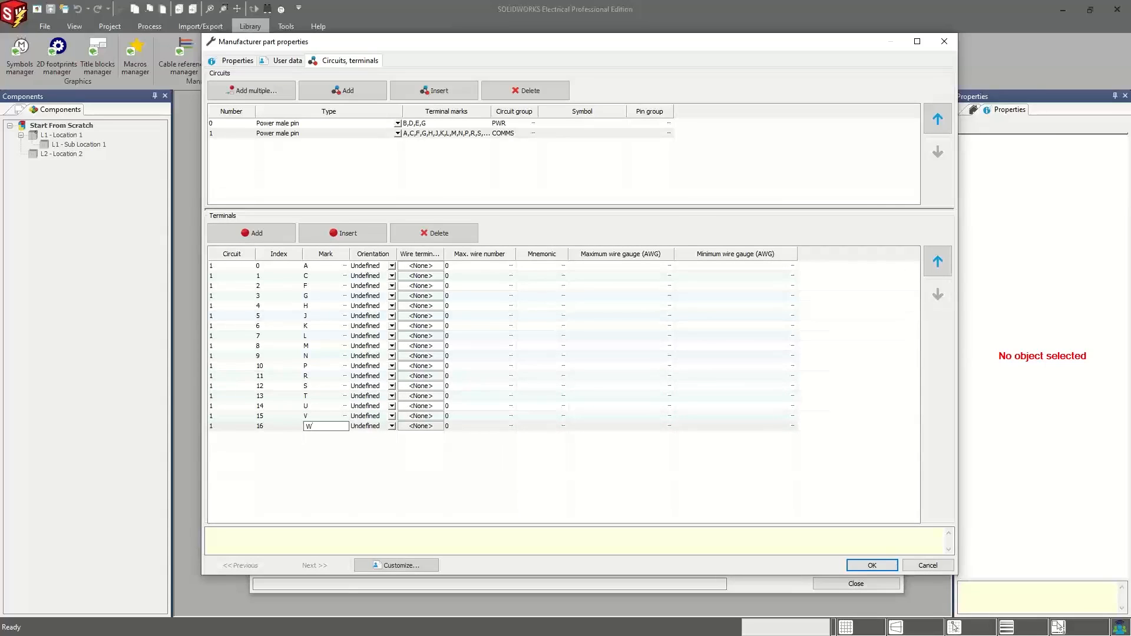
key("Return")
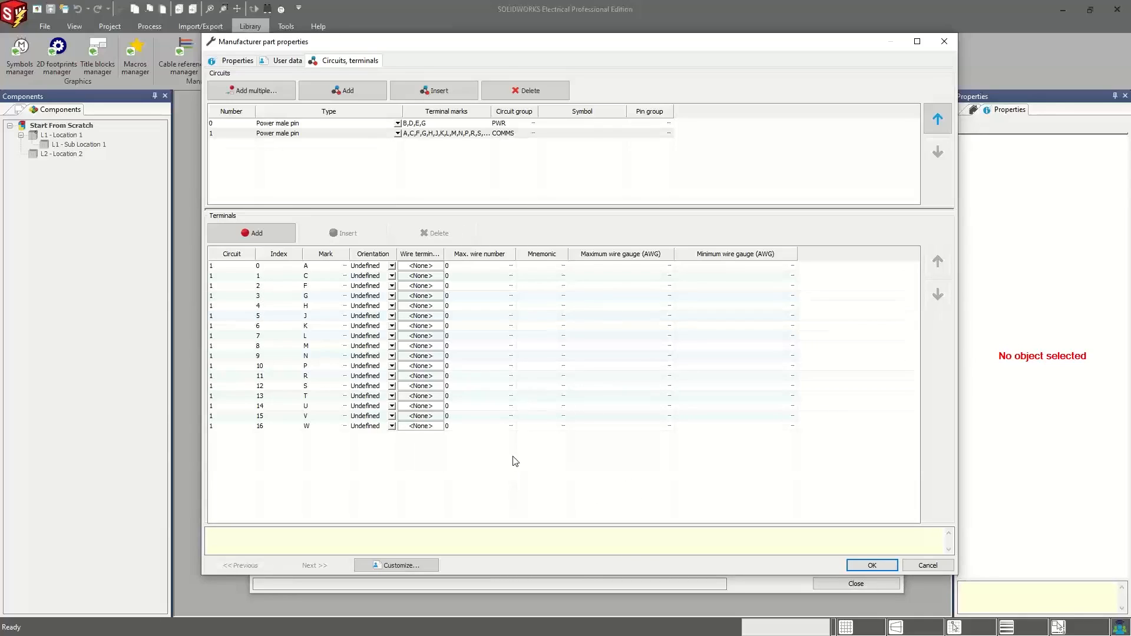
Step: Set the maximum wire number to 1 for all 17 COMMS terminals at once
left_click_drag(515, 462, 461, 267)
left_click(461, 267)
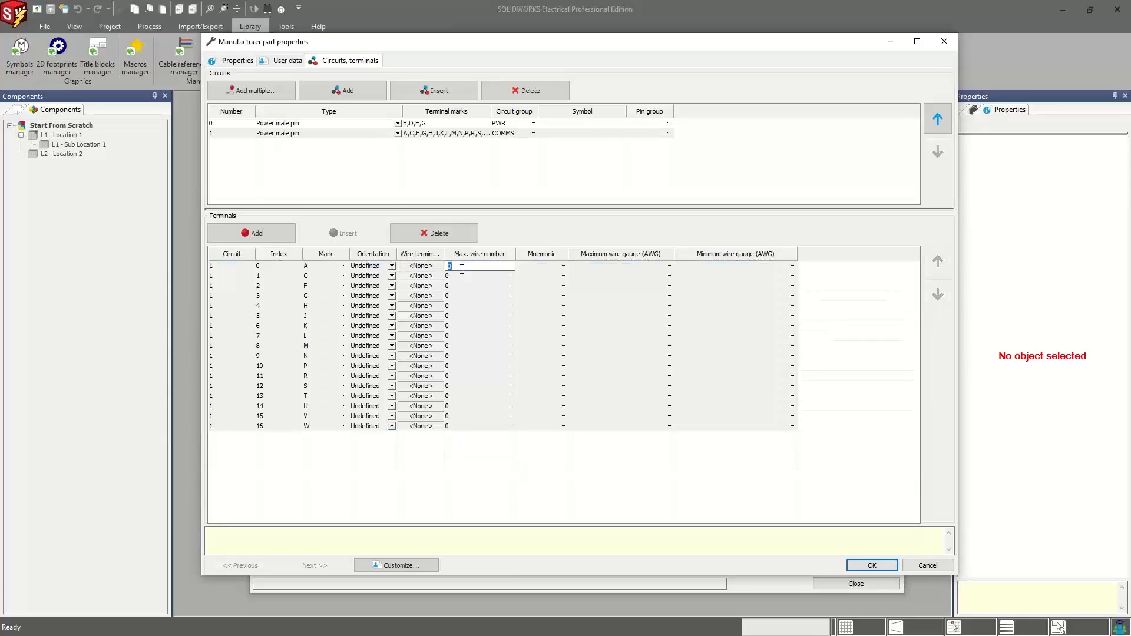
type("1")
key("Return")
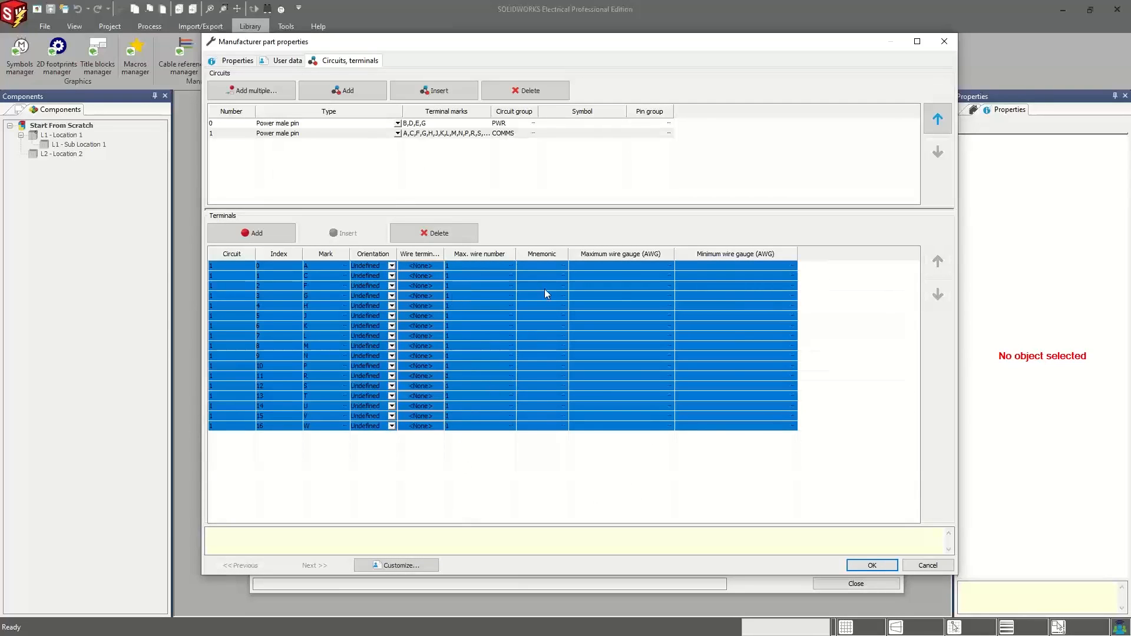
Step: Set both the maximum and minimum wire gauge to 16 AWG for all COMMS terminals
left_click(577, 265)
type("16")
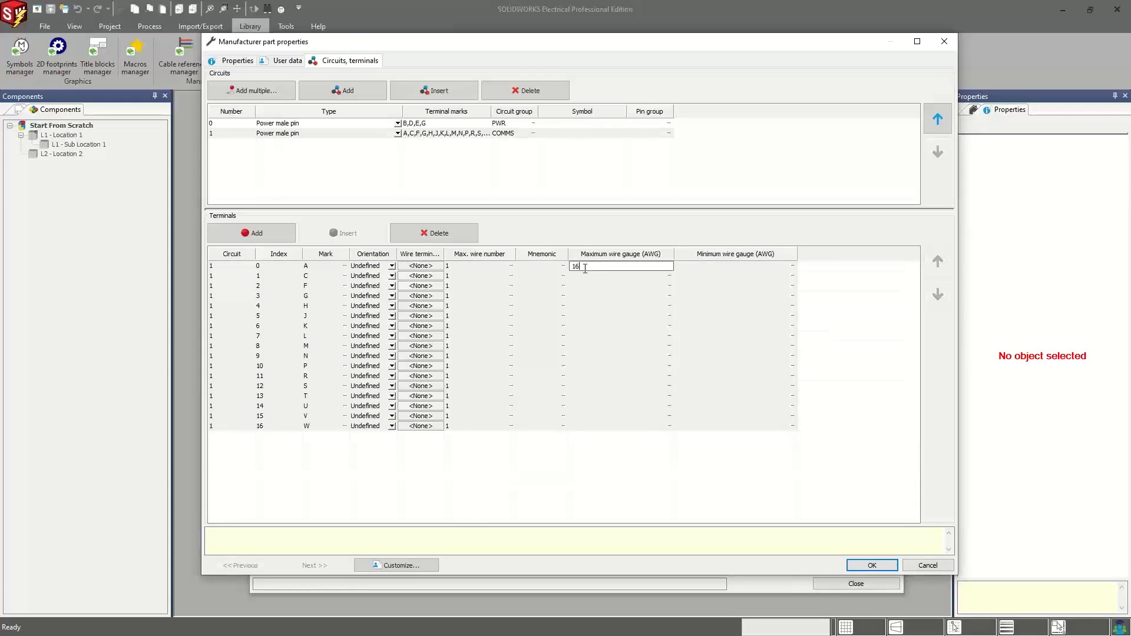
key("Return")
left_click(701, 266)
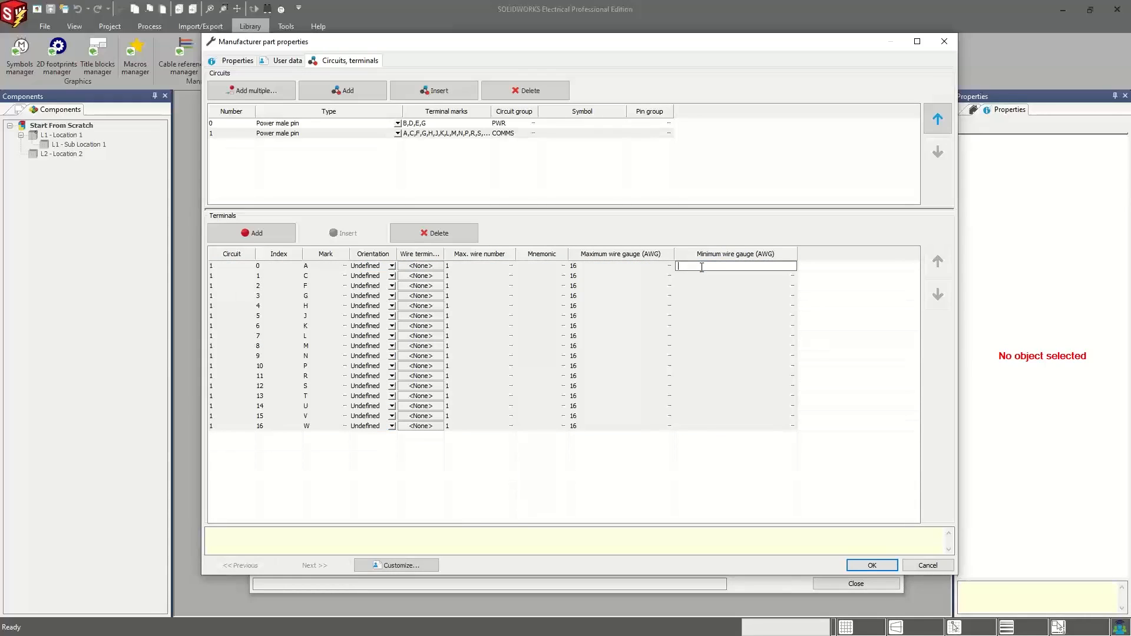
type("16")
key("Return")
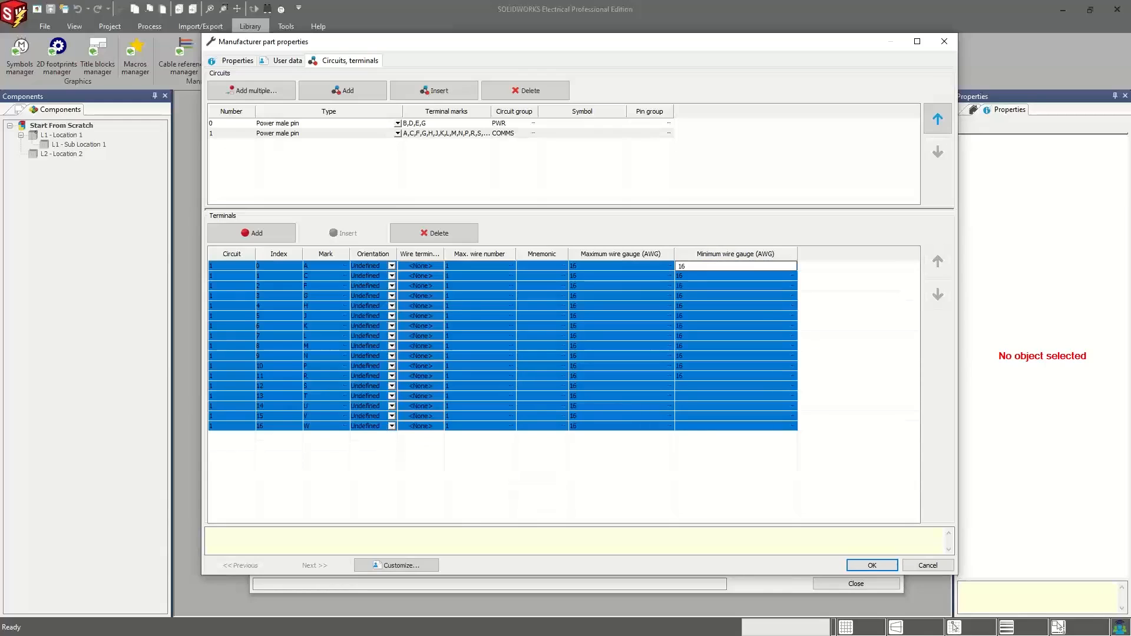
left_click(462, 505)
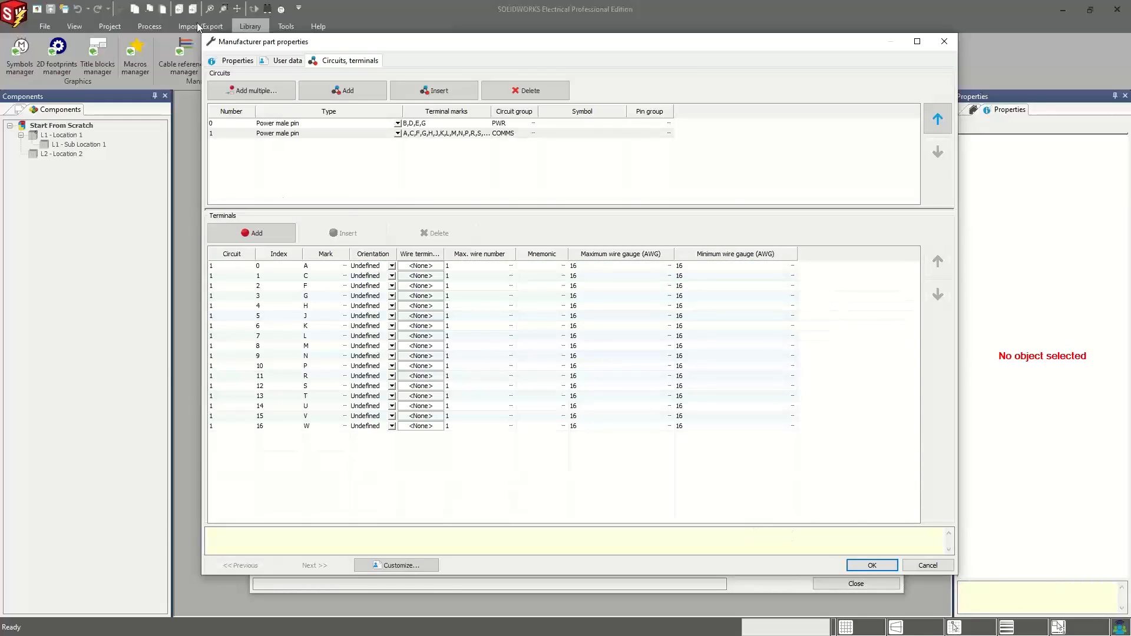
Step: Copy the Allied stock number 71104020 from the product page in the browser into the part's stock number in SOLIDWORKS Electrical
left_click(236, 60)
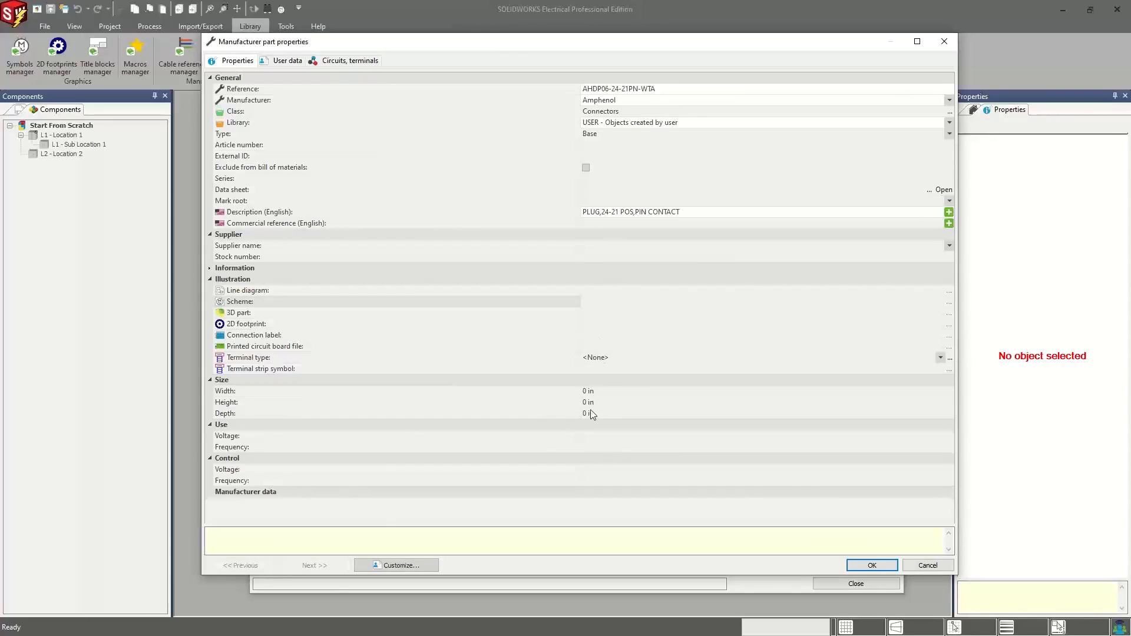
left_click(587, 245)
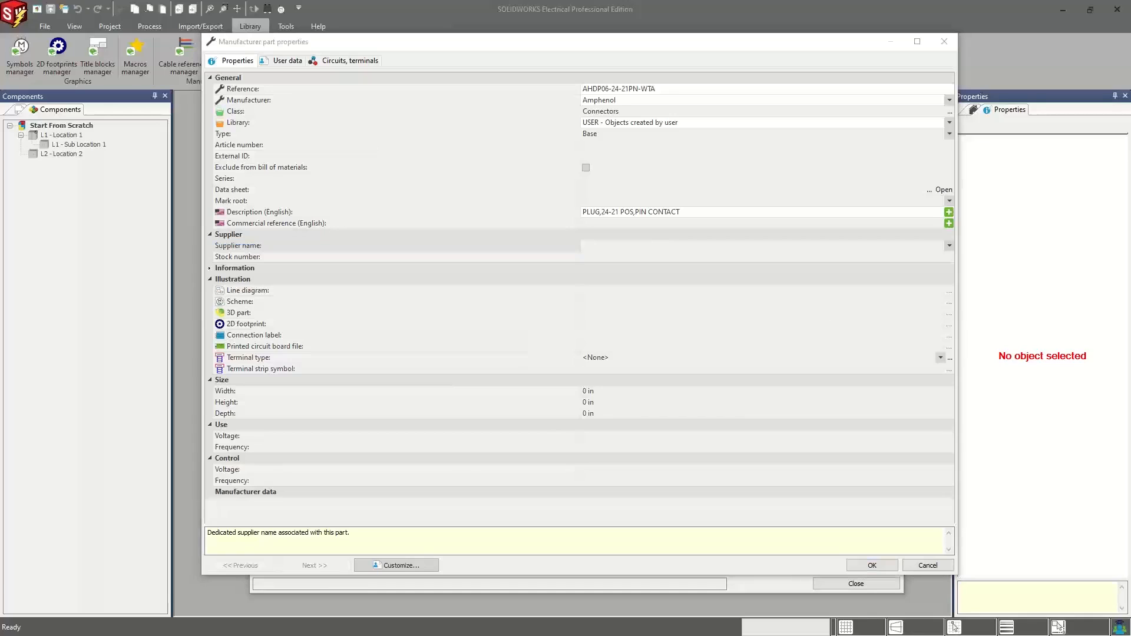
left_click_drag(1130, 39, 1030, 41)
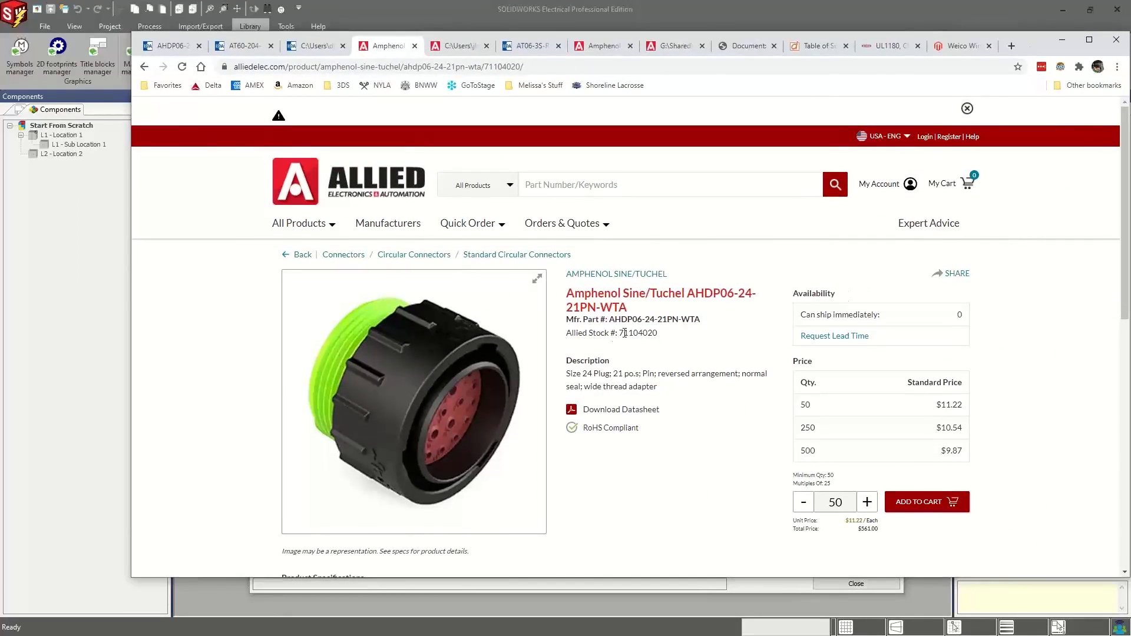
left_click_drag(620, 333, 656, 333)
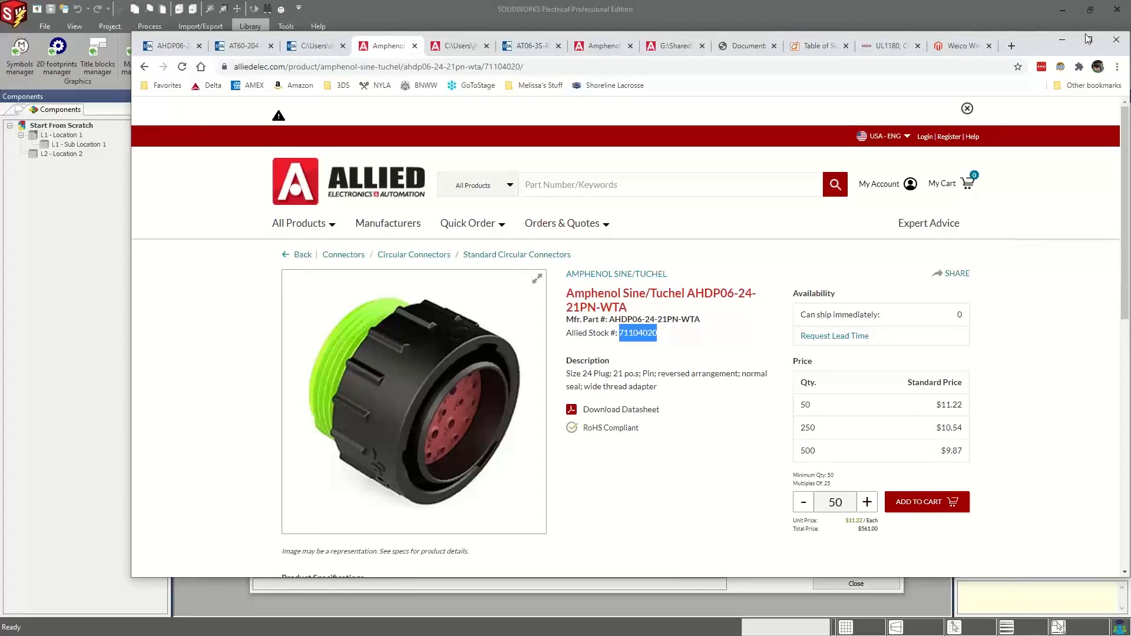
left_click(1062, 40)
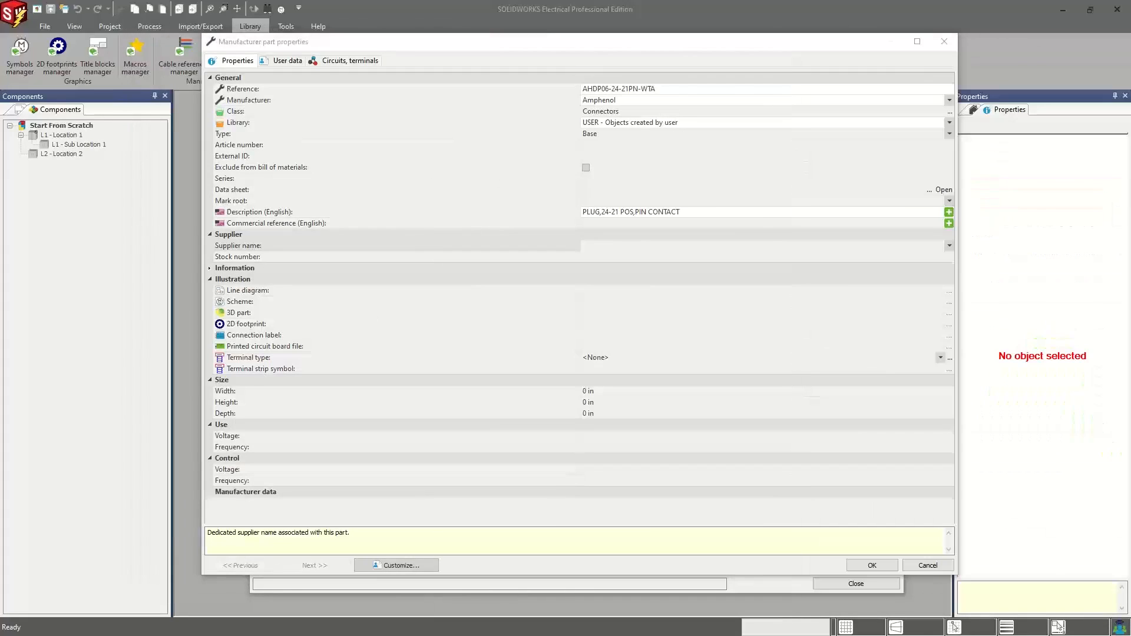
left_click(643, 245)
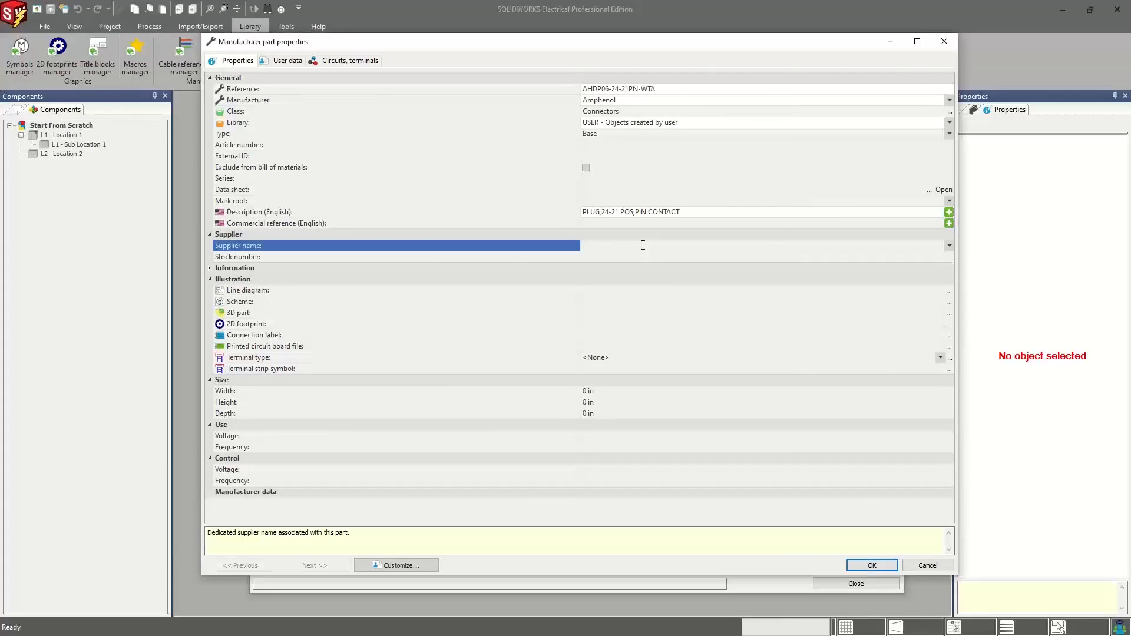
left_click(606, 257)
type("71104020")
Step: Set the part's supplier name to Allied Electronics
left_click(601, 245)
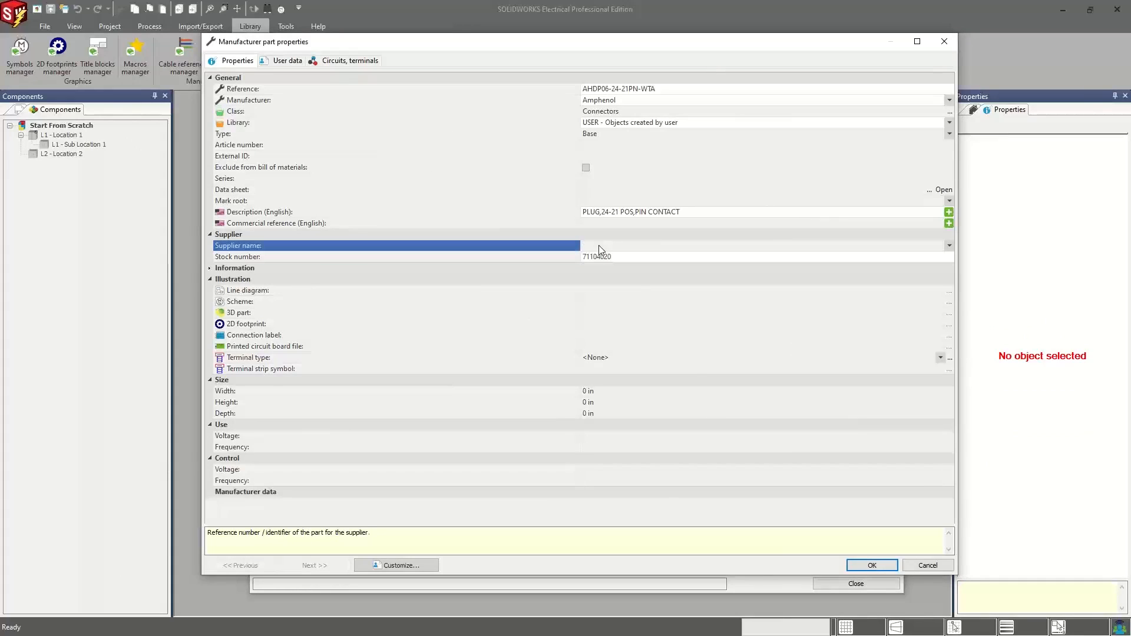
type("ALLIED")
key("BackSpace")
key("BackSpace")
key("BackSpace")
key("BackSpace")
key("BackSpace")
key("BackSpace")
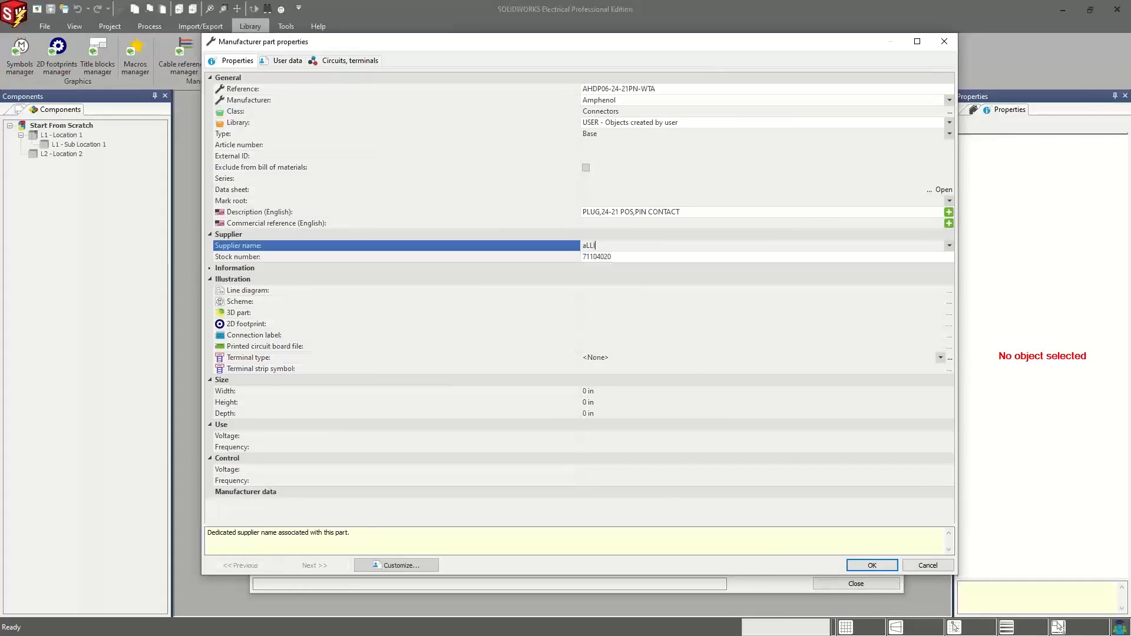
type("Allied Electronics")
left_click(595, 292)
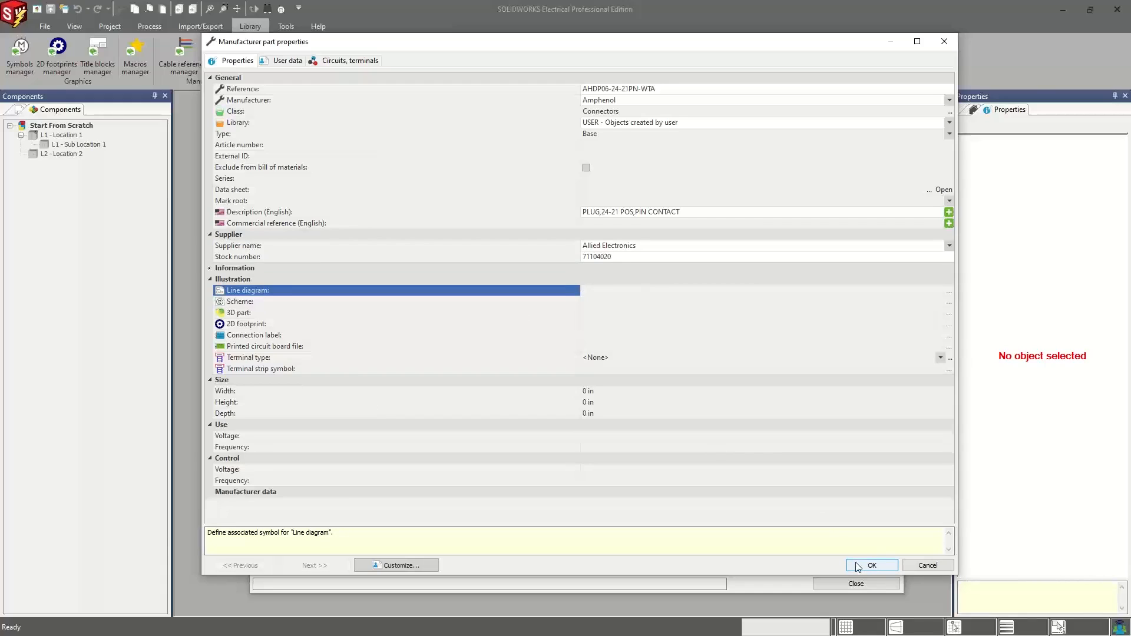
Step: Change the COMMS terminal marks at indices 3–16 to H, J, K, L, M, N, P, R, S, T, U, V, W, X
left_click(350, 61)
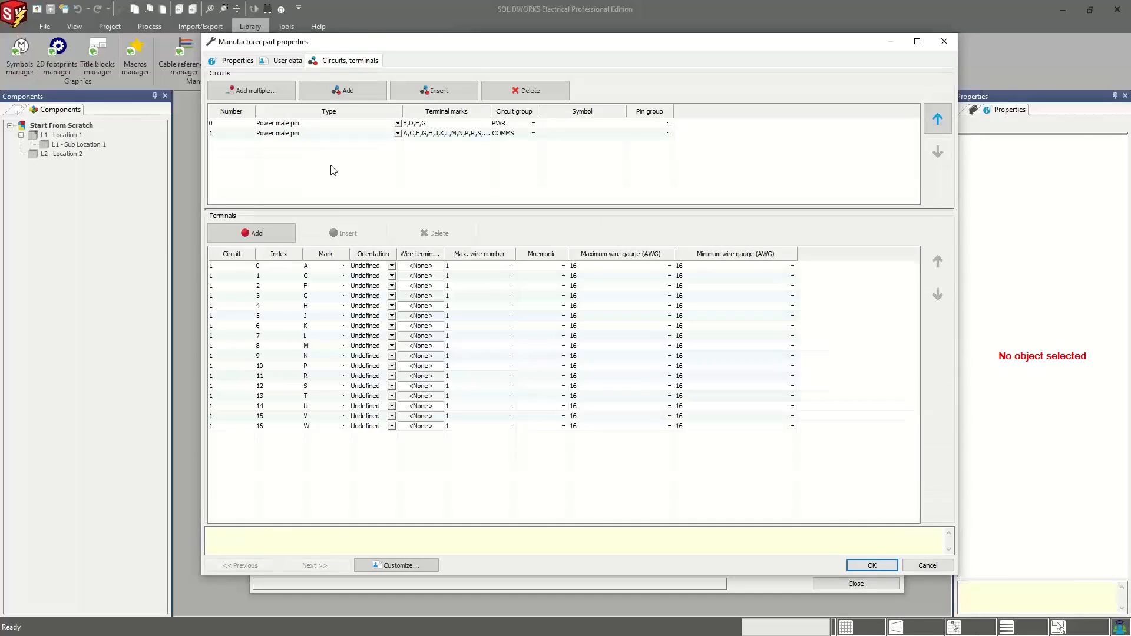
double_click(313, 296)
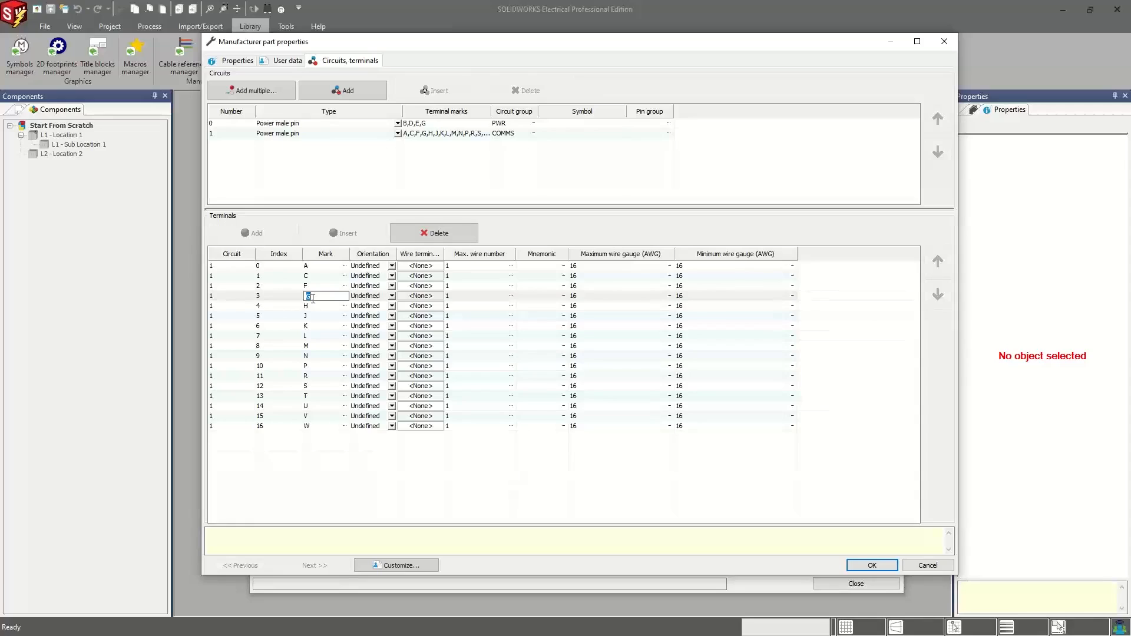
type("h")
left_click(307, 306)
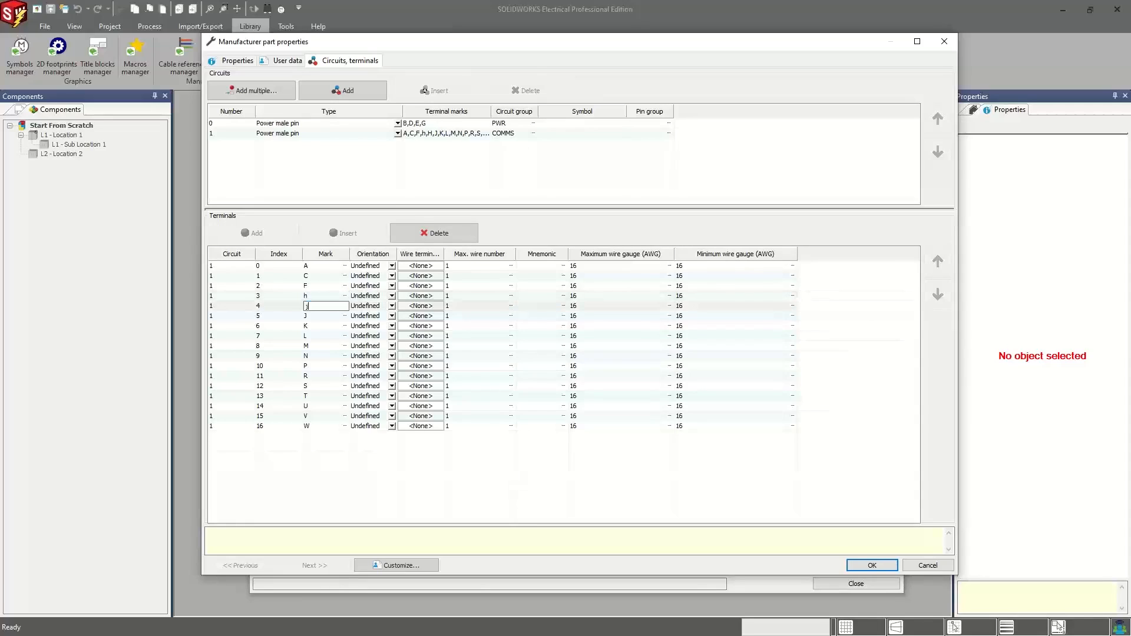
left_click(308, 295)
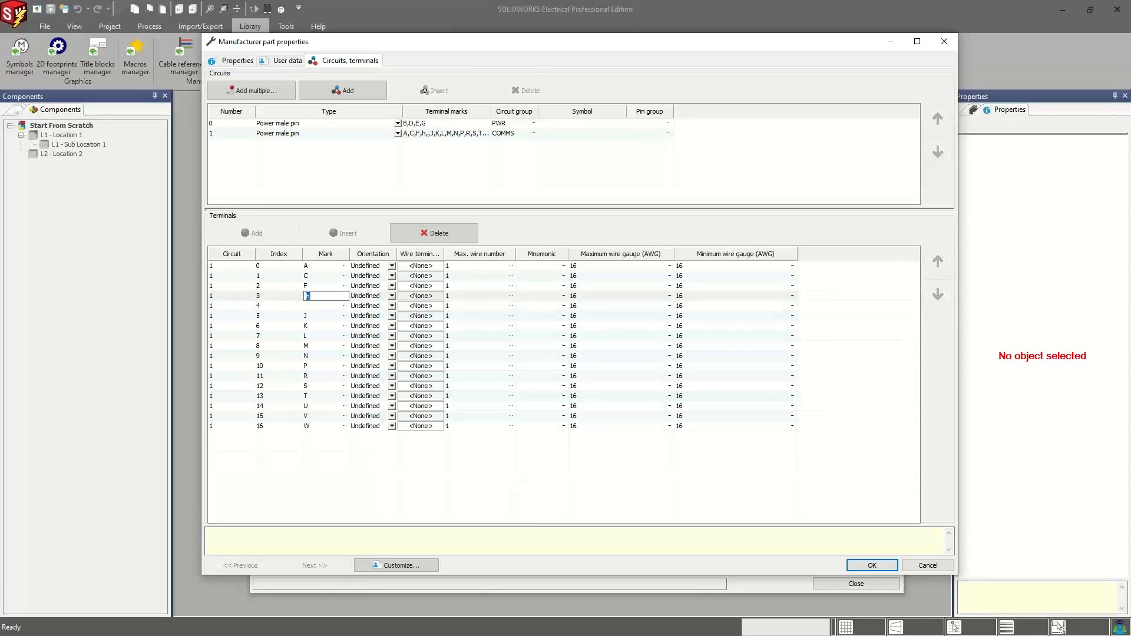
left_click(307, 305)
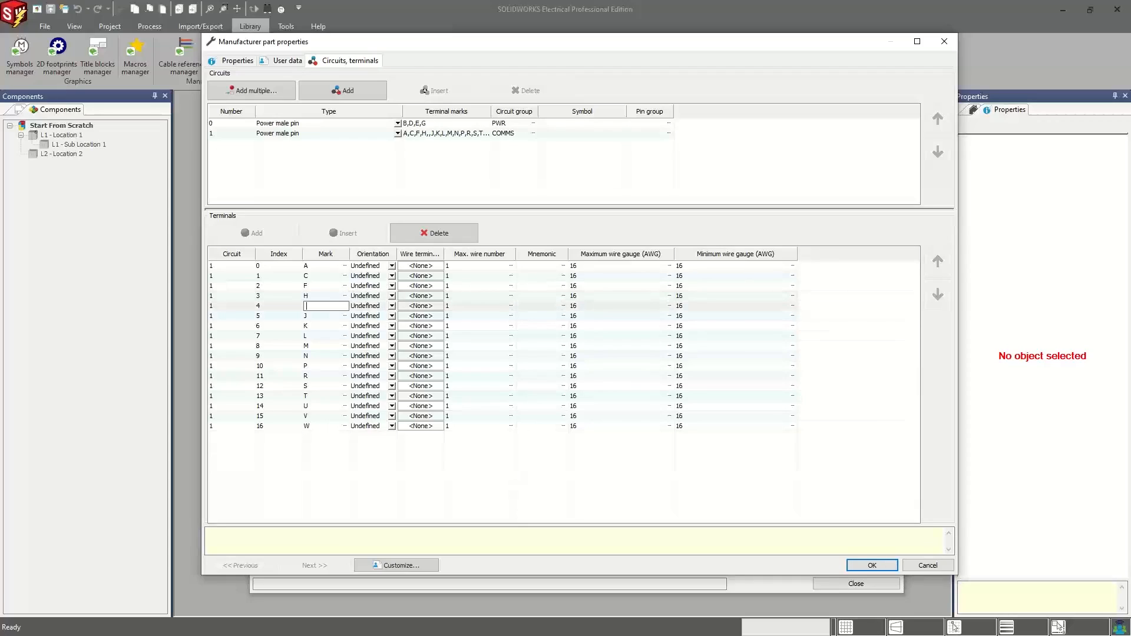
type("J")
key("Return")
type("K")
key("Return")
type("L")
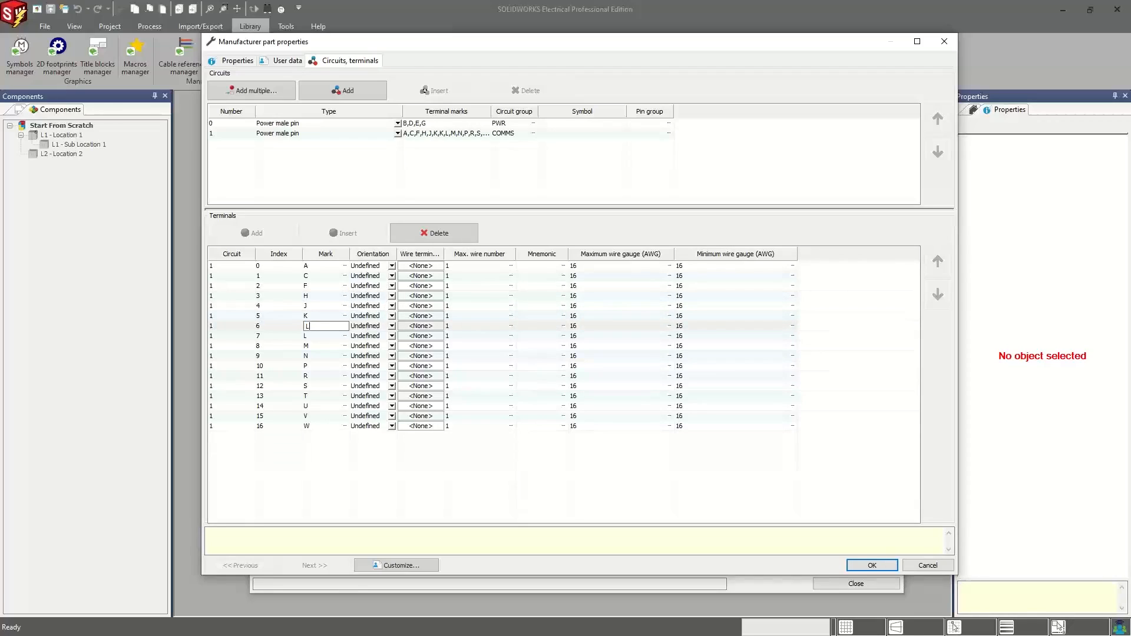
key("Return")
type("M")
key("Return")
type("N")
key("Return")
type("P")
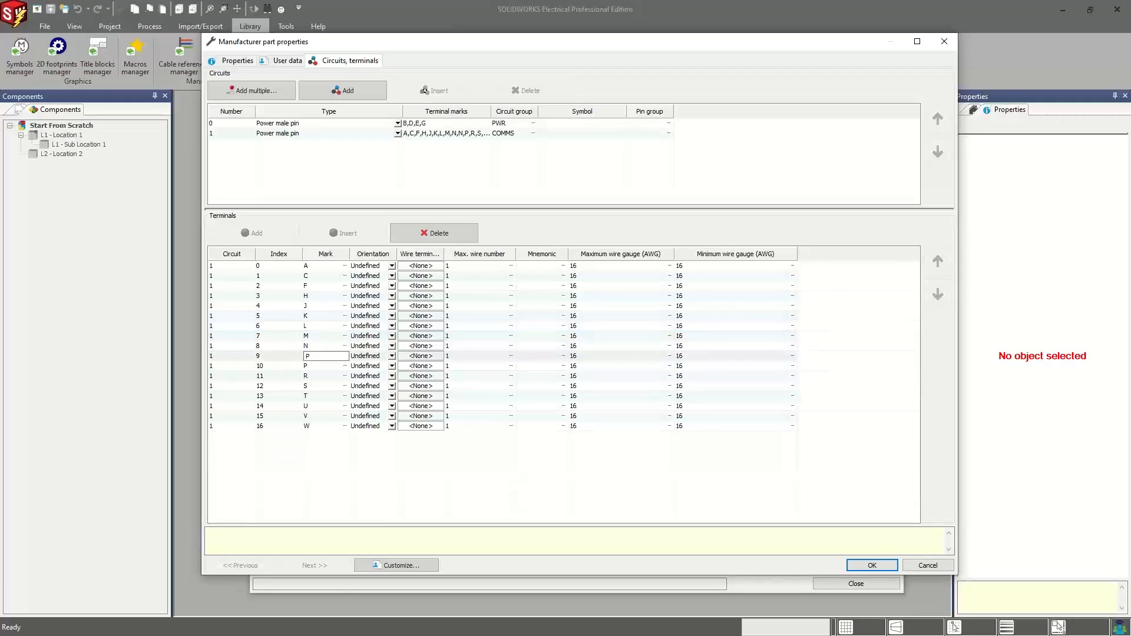
key("Return")
type("R")
key("Return")
type("S")
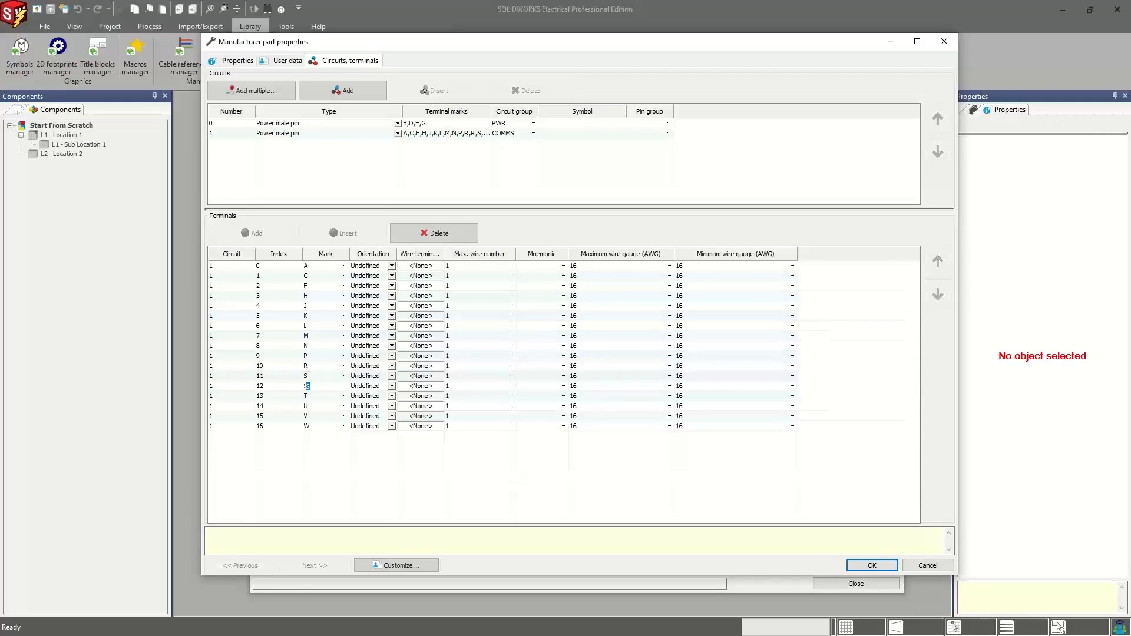
key("Return")
type("T")
key("Return")
type("U")
key("Return")
type("V")
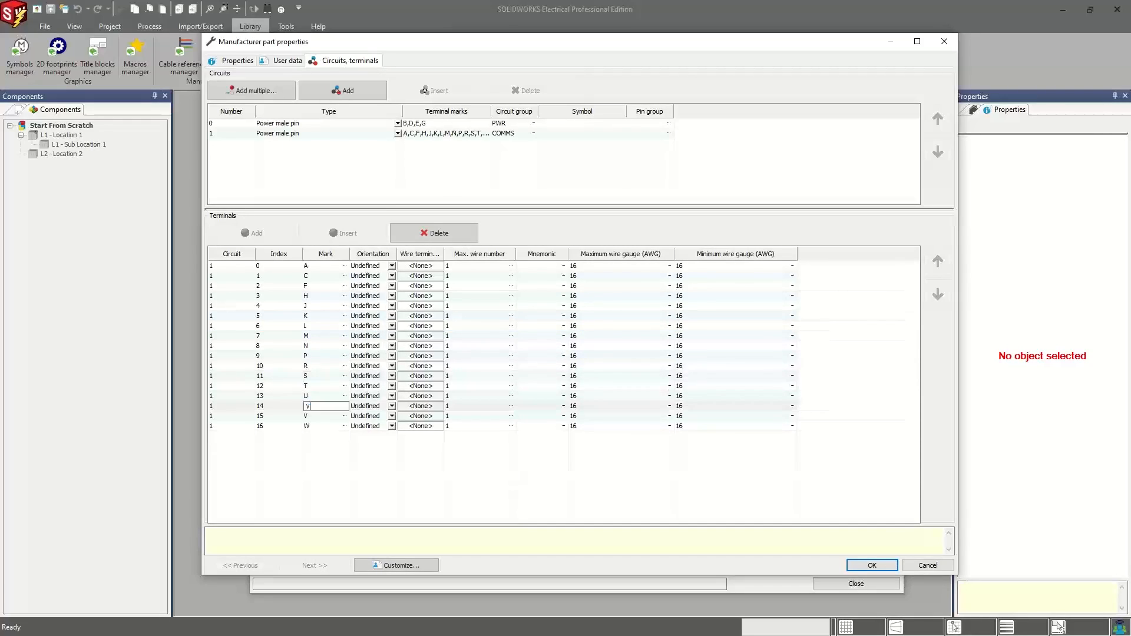
key("Return")
type("W")
key("Return")
type("X")
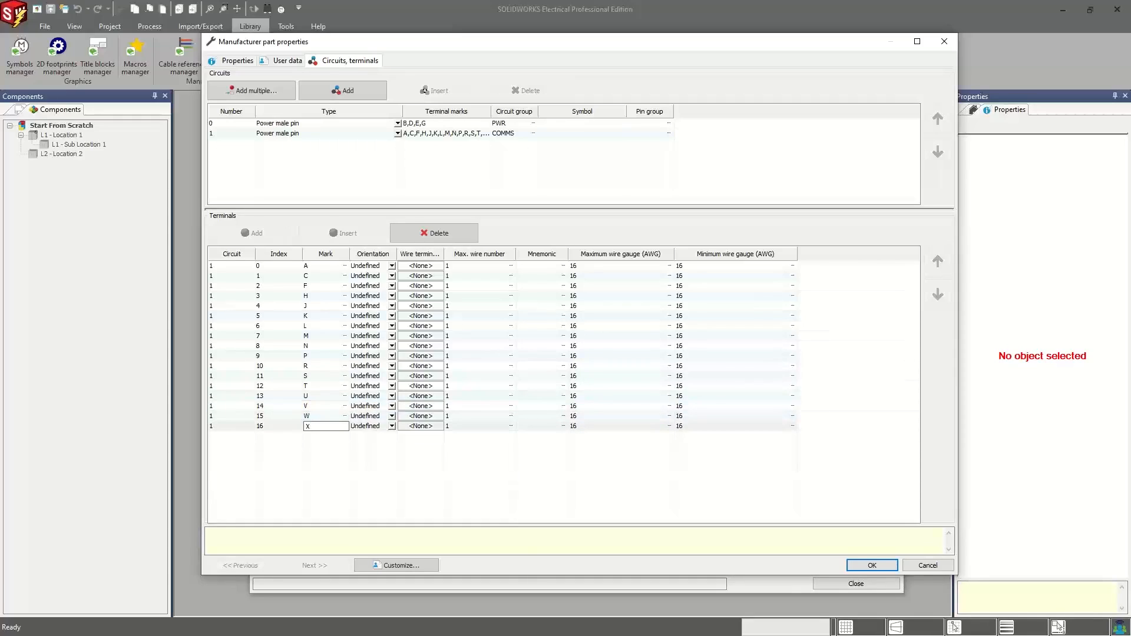
left_click(348, 477)
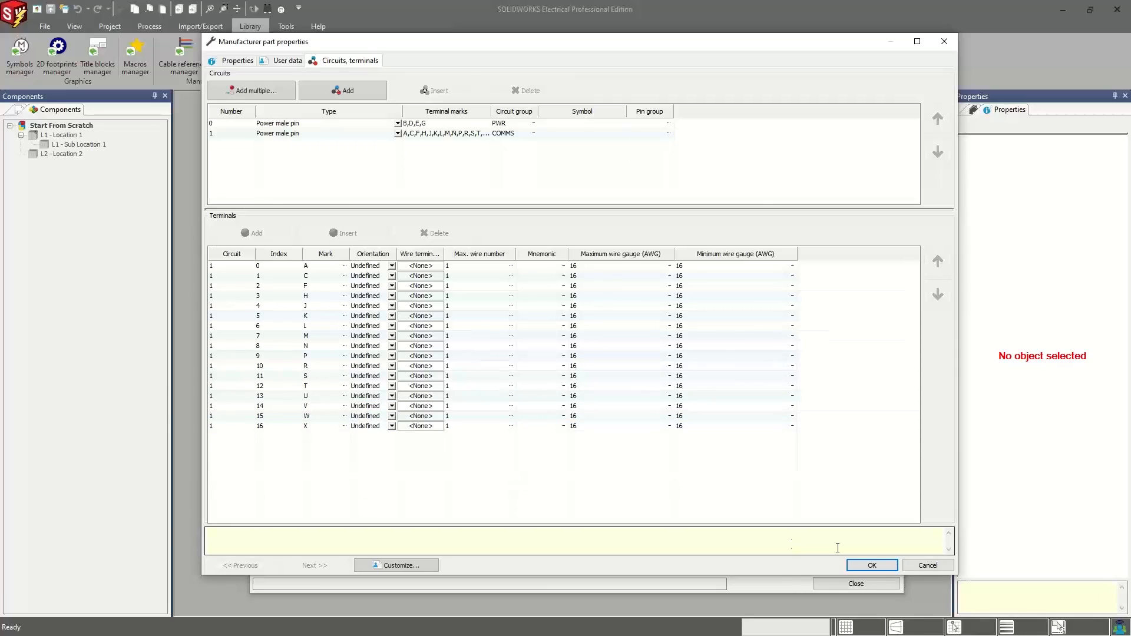
Step: Save the connector part definition and select AHDP06-24-21PN-WTA in the manufacturer parts list
left_click(233, 61)
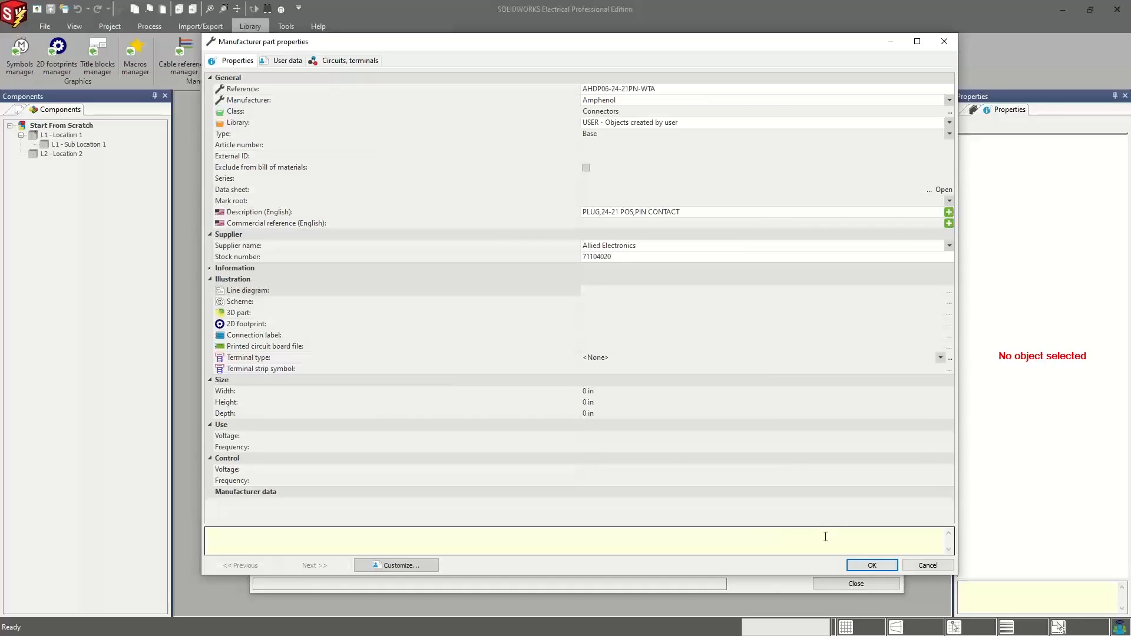
left_click(859, 565)
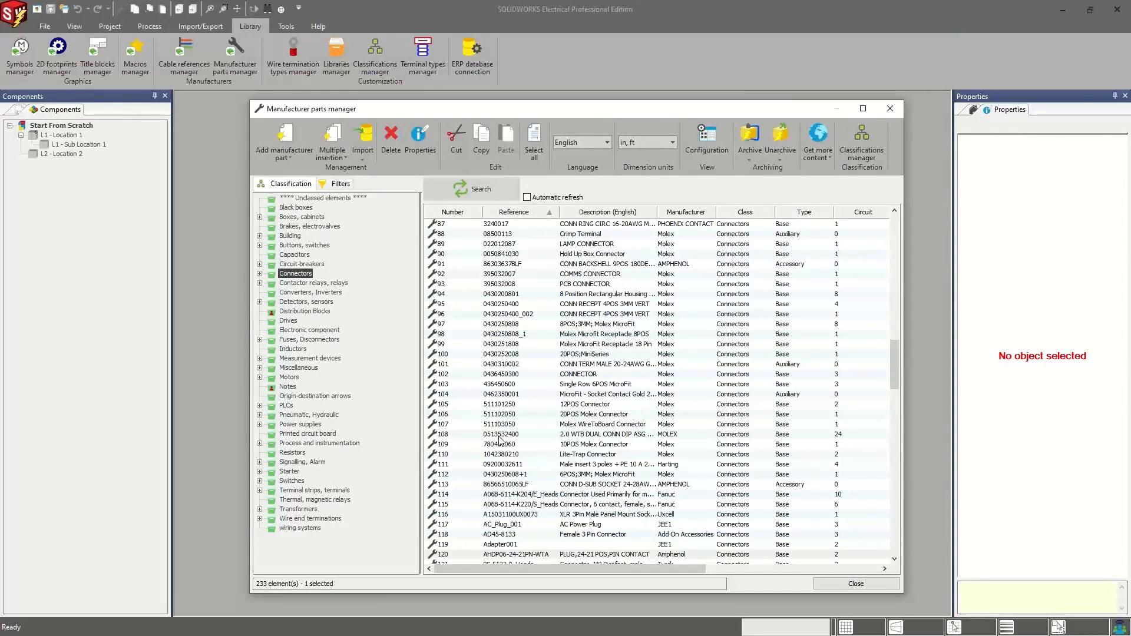
left_click(495, 554)
scroll(528, 410, "down", 3)
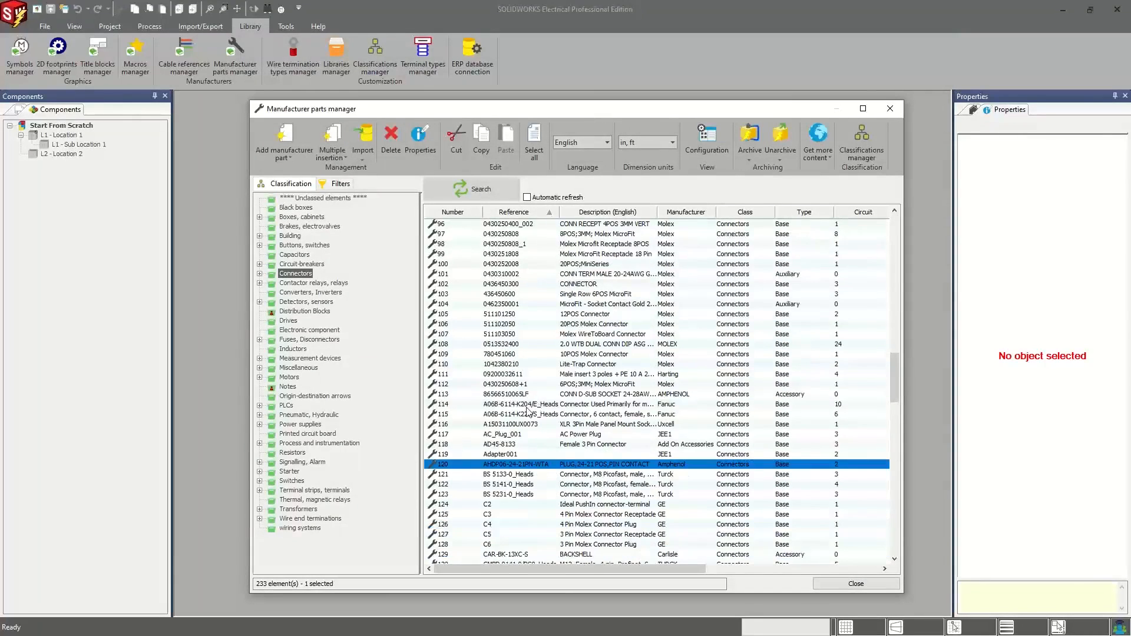
Step: Reopen the saved AHDP06-24-21PN-WTA part to review its general and supplier properties, and close it without changes
left_click_drag(534, 112, 528, 110)
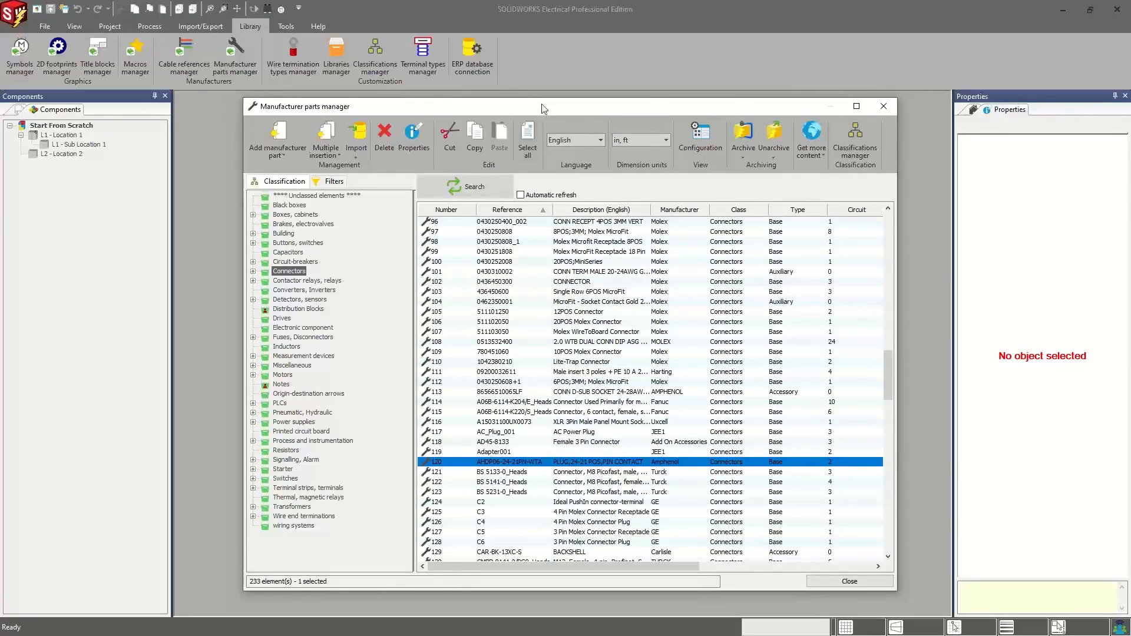
left_click_drag(544, 111, 546, 107)
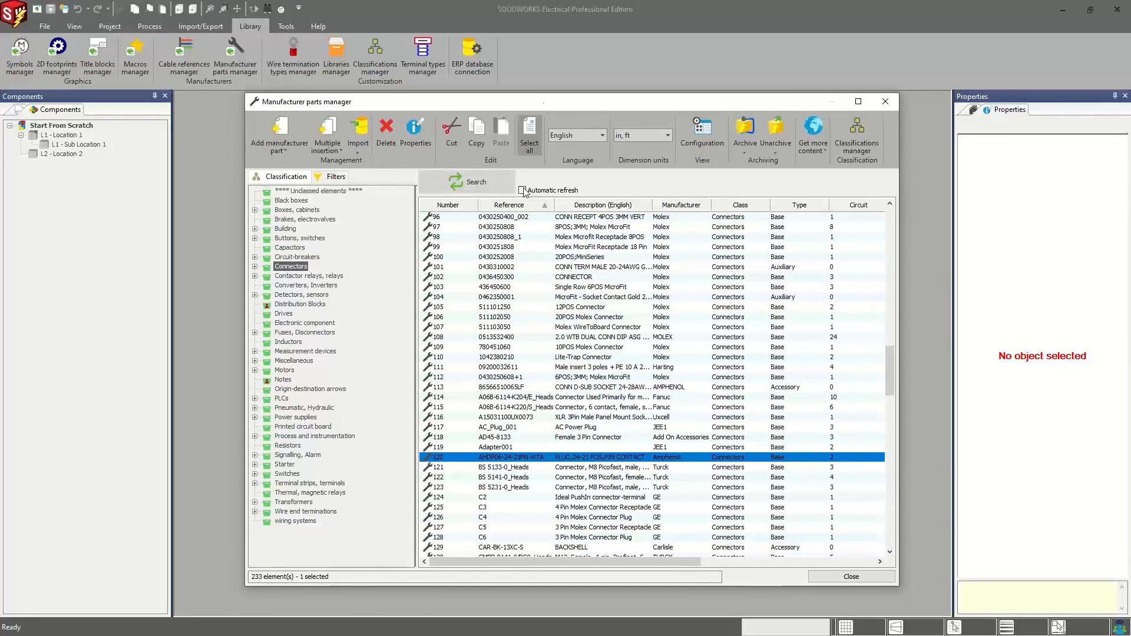
double_click(473, 458)
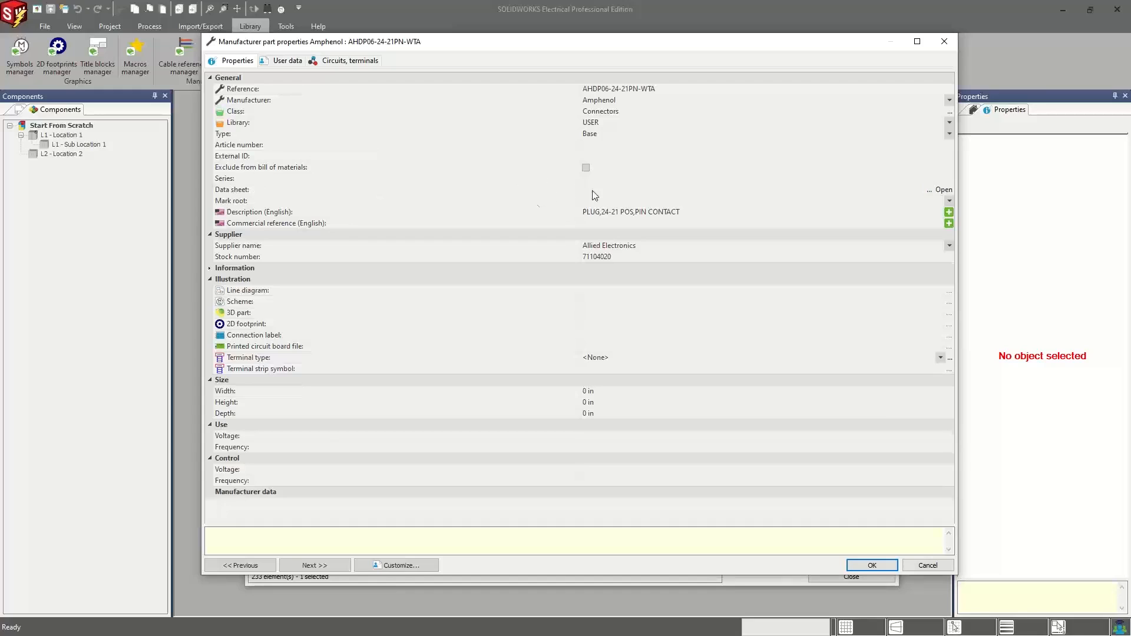
left_click(944, 41)
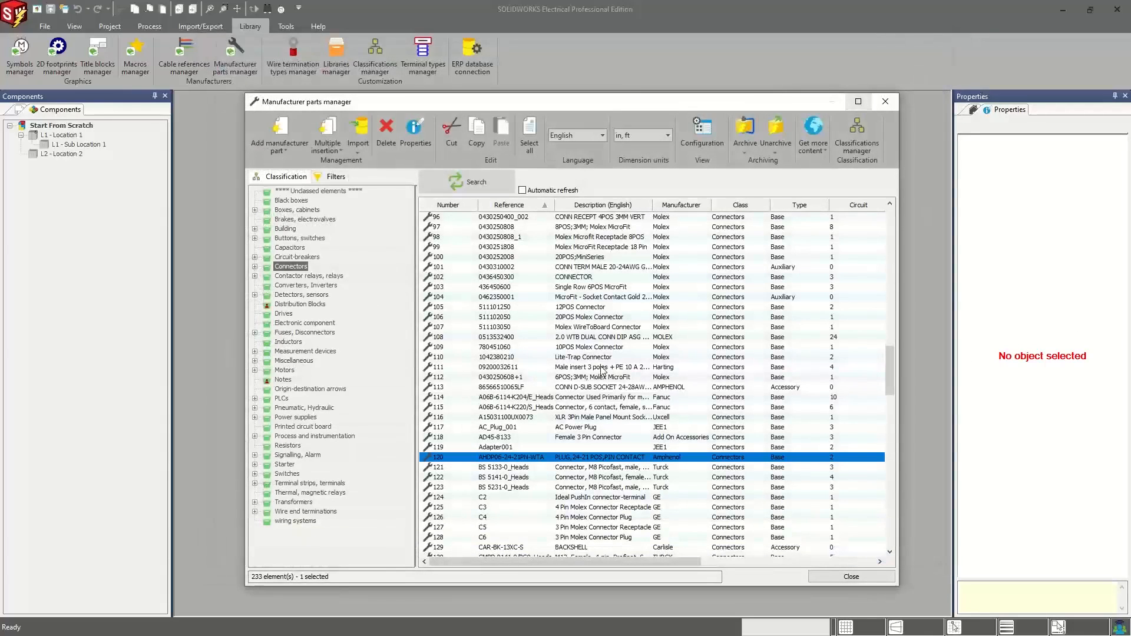
Step: Close the manufacturer parts manager and open the 04 - Power schematic from the project documents
left_click(886, 105)
left_click(21, 110)
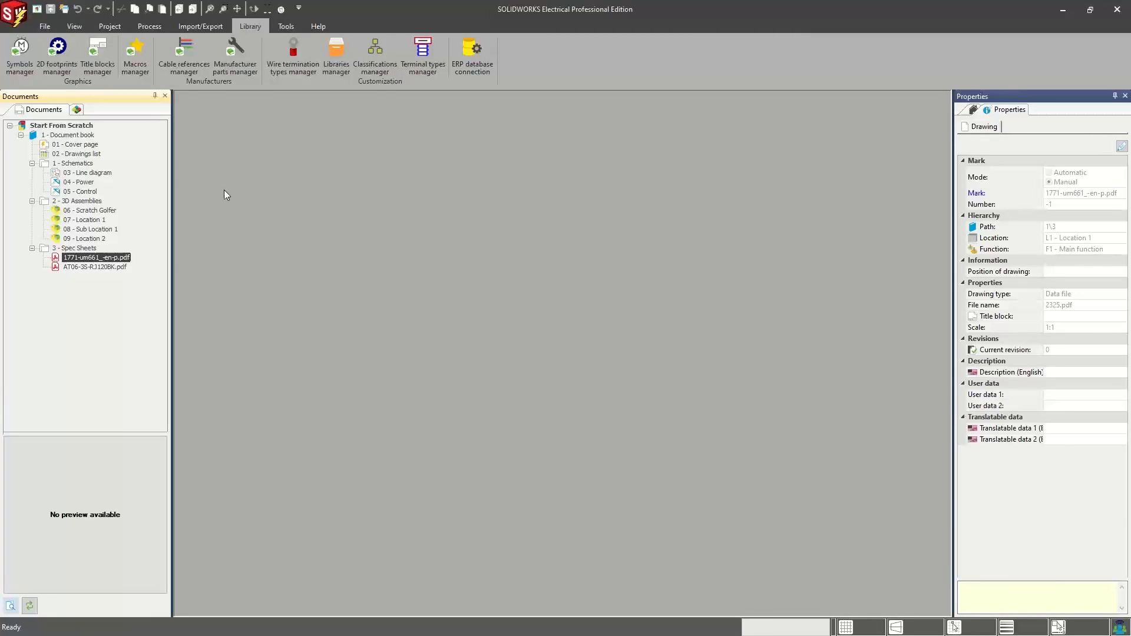
double_click(81, 184)
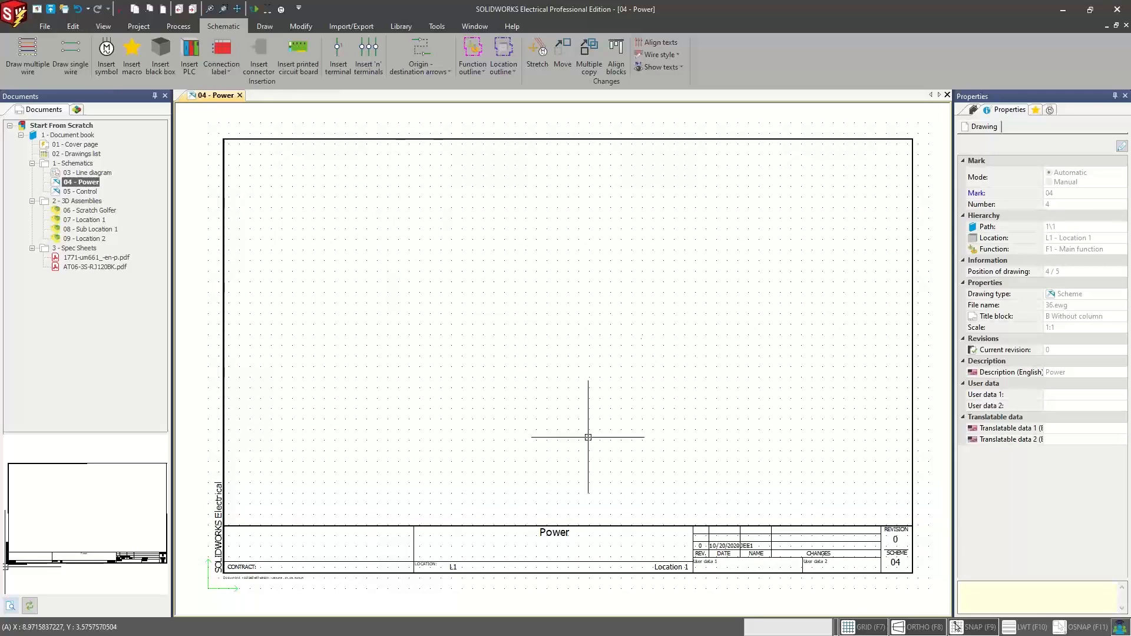
Step: Increase the grid spacing in the drawing parameters of the 04 - Power schematic
right_click(956, 627)
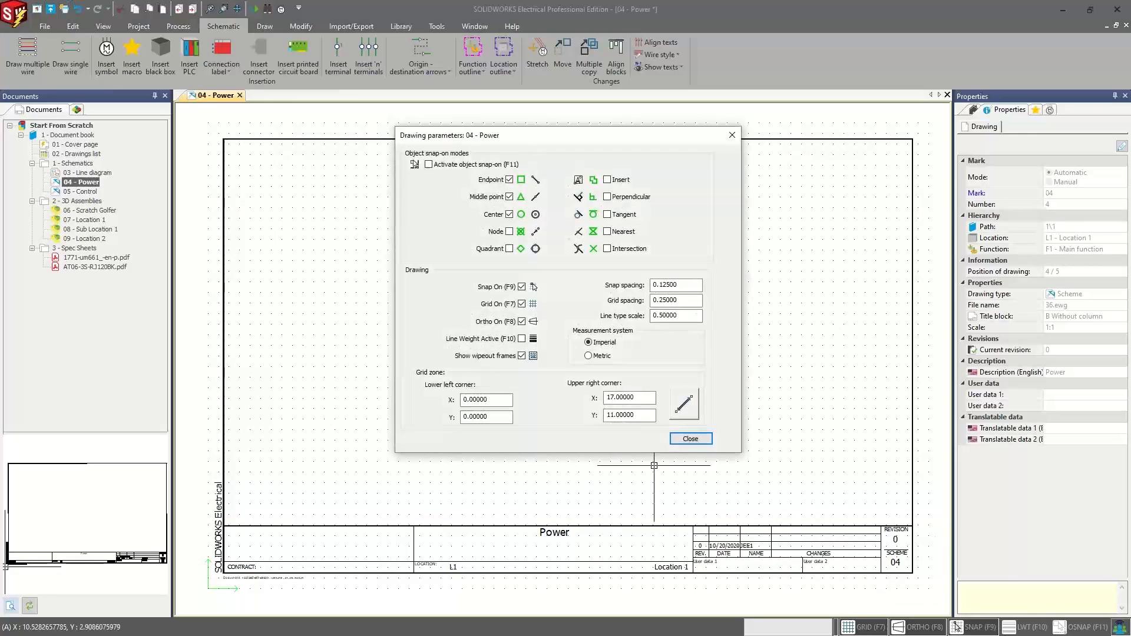
left_click(732, 134)
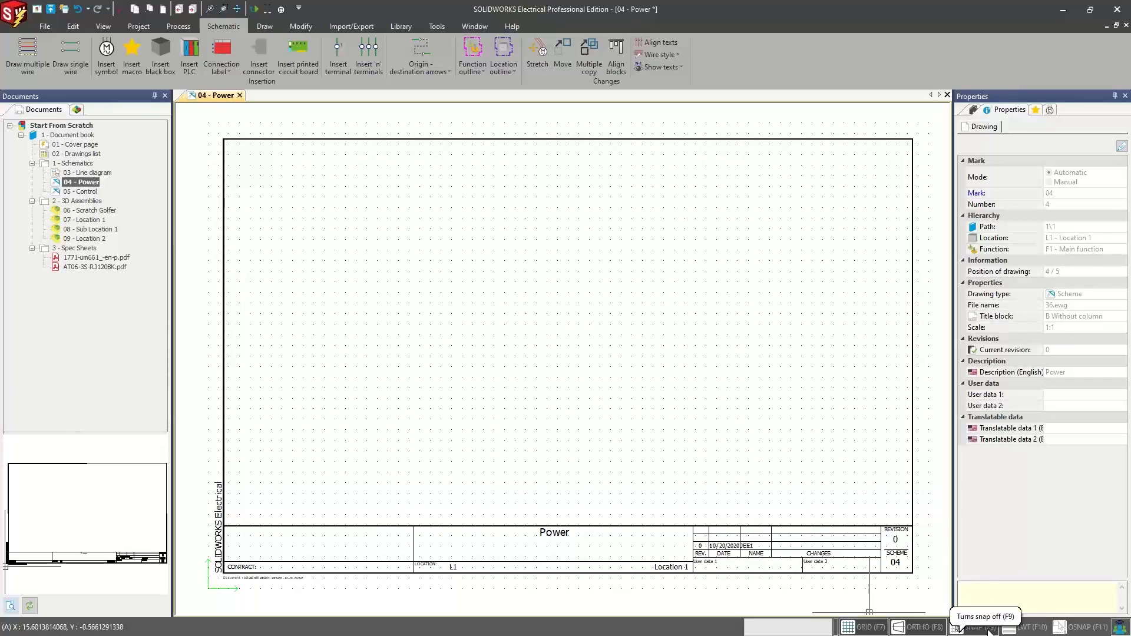
right_click(973, 630)
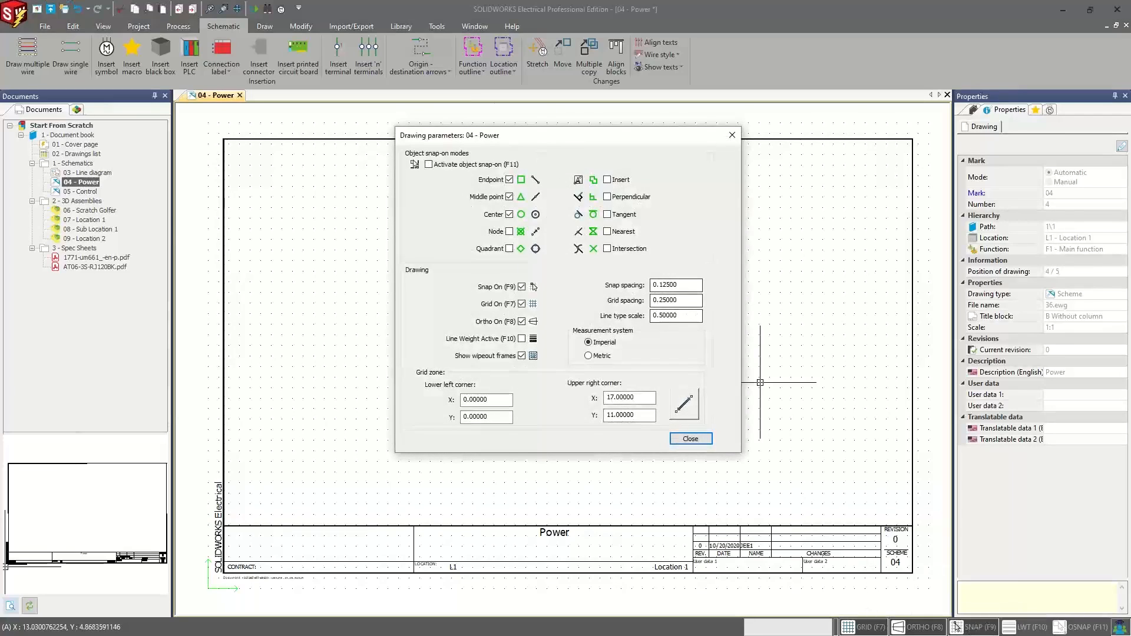
left_click_drag(482, 138, 478, 148)
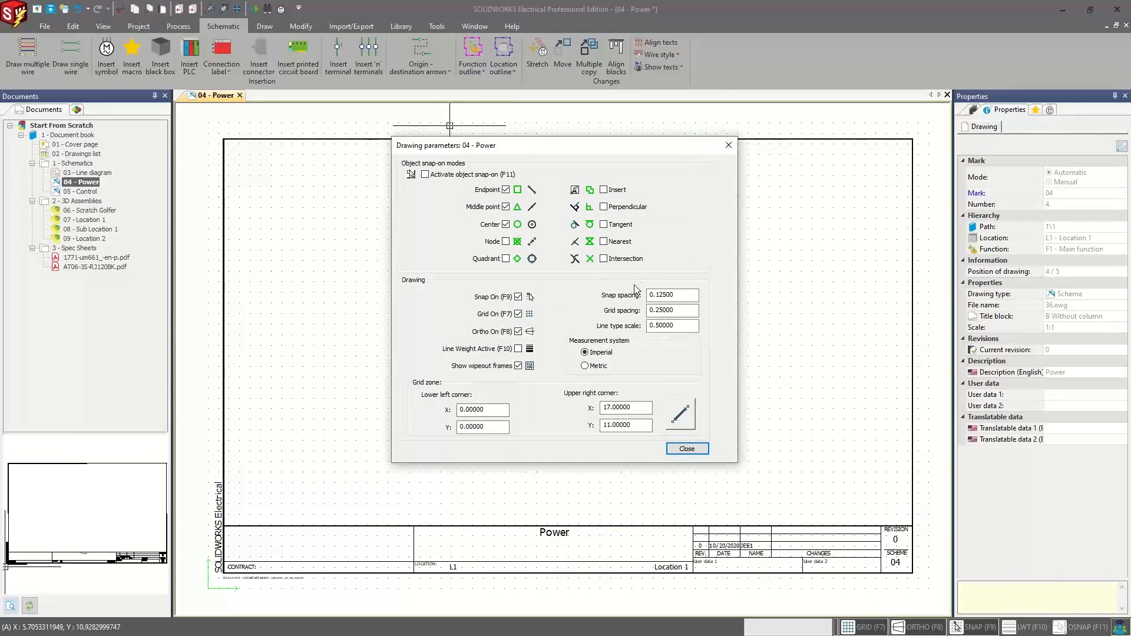
left_click_drag(678, 311, 617, 313)
type(".")
key("Return")
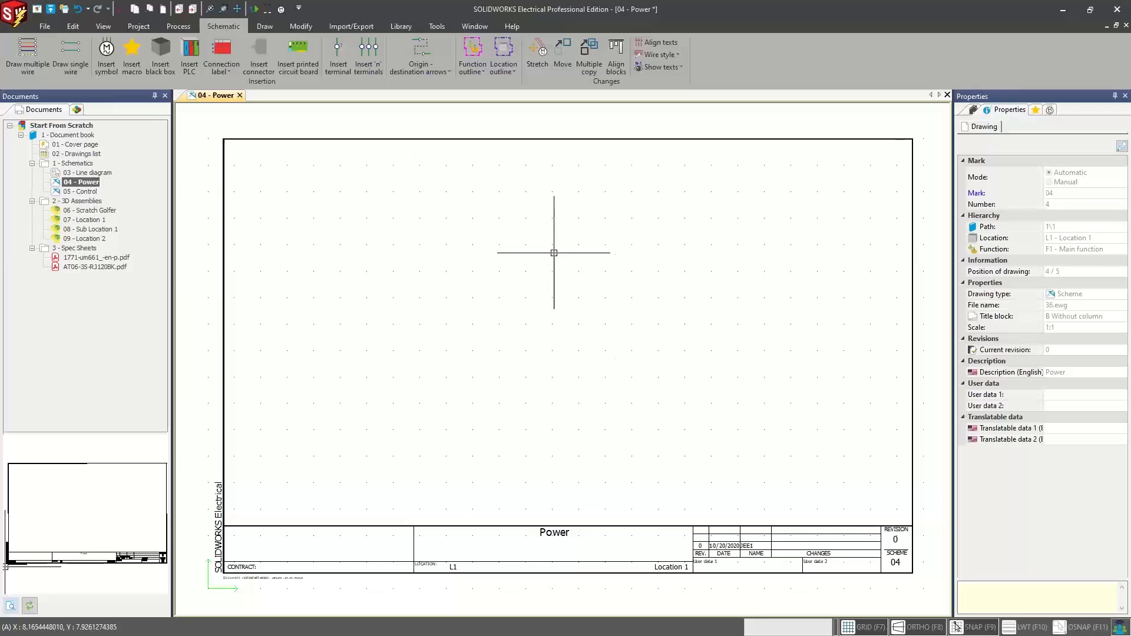
scroll(552, 253, "down", 2)
scroll(552, 254, "up", 2)
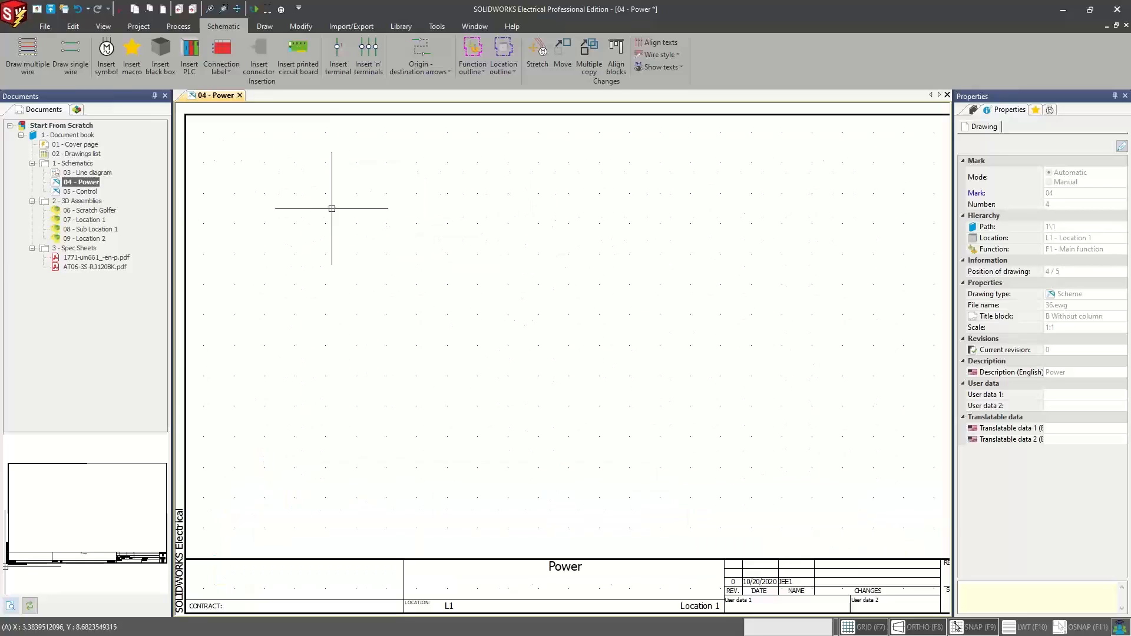
scroll(342, 215, "down", 1)
middle_click_drag(333, 221, 389, 245)
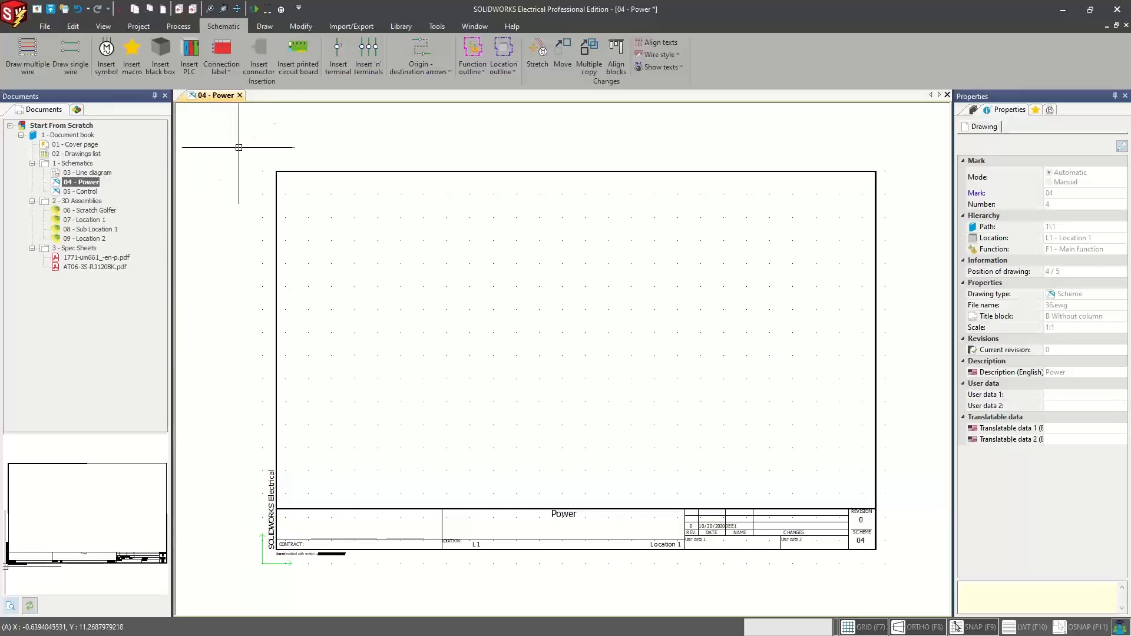
Step: Start a connector insertion, filter the manufacturer parts by AMPHENOL, and add AHDP06-24-21PN-WTA to the selected parts
left_click(113, 74)
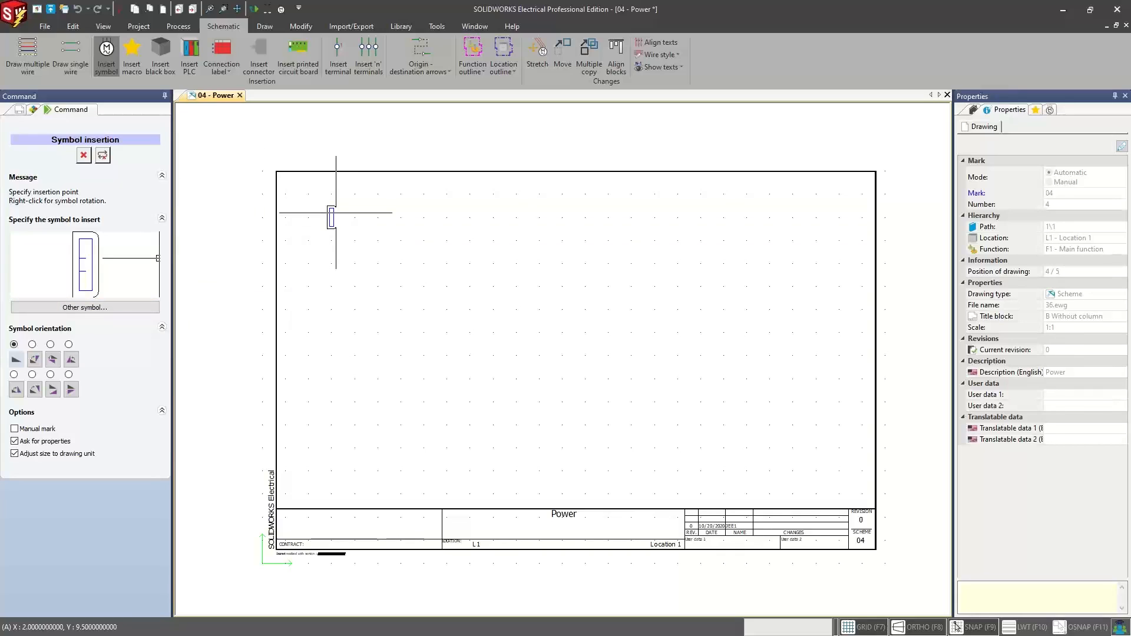
key("Escape")
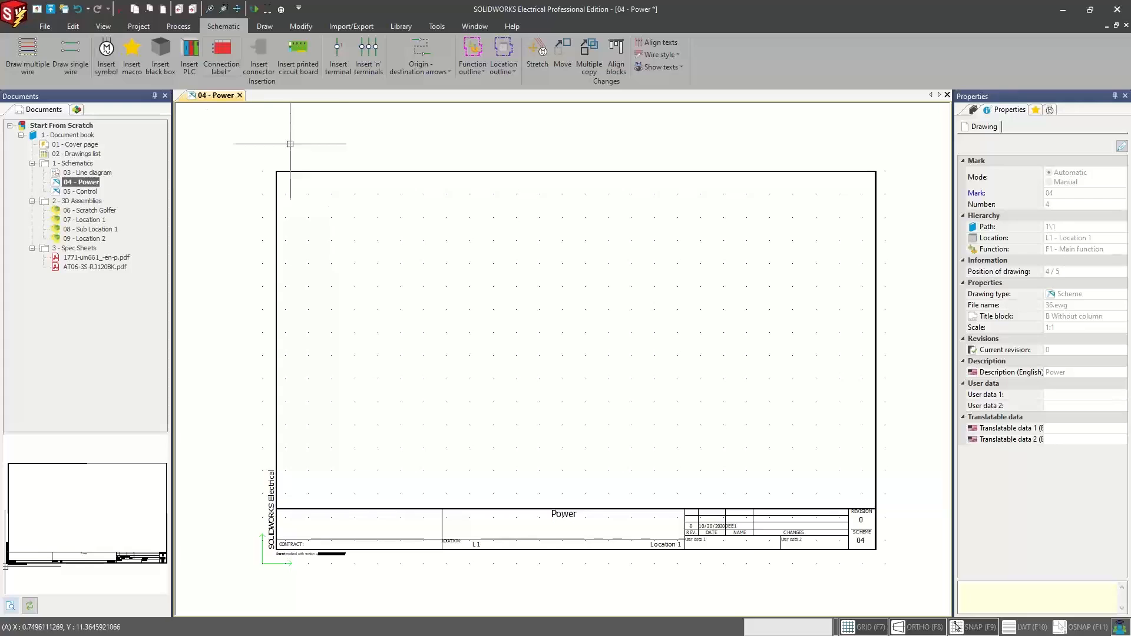
left_click(262, 72)
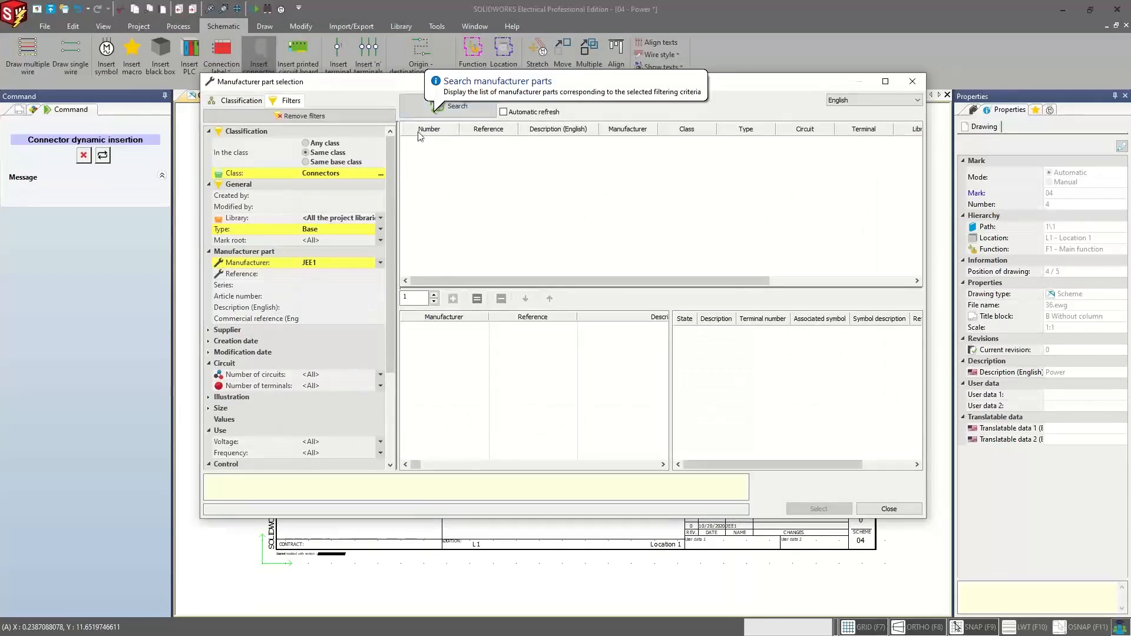
left_click(380, 263)
scroll(314, 292, "up", 5)
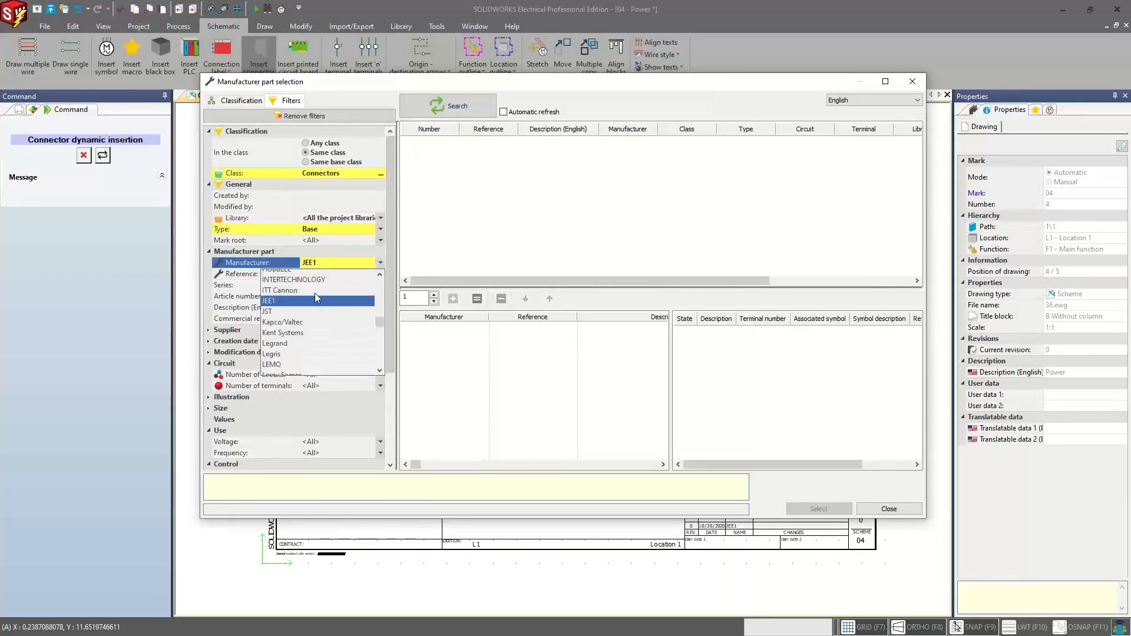
scroll(344, 289, "up", 6)
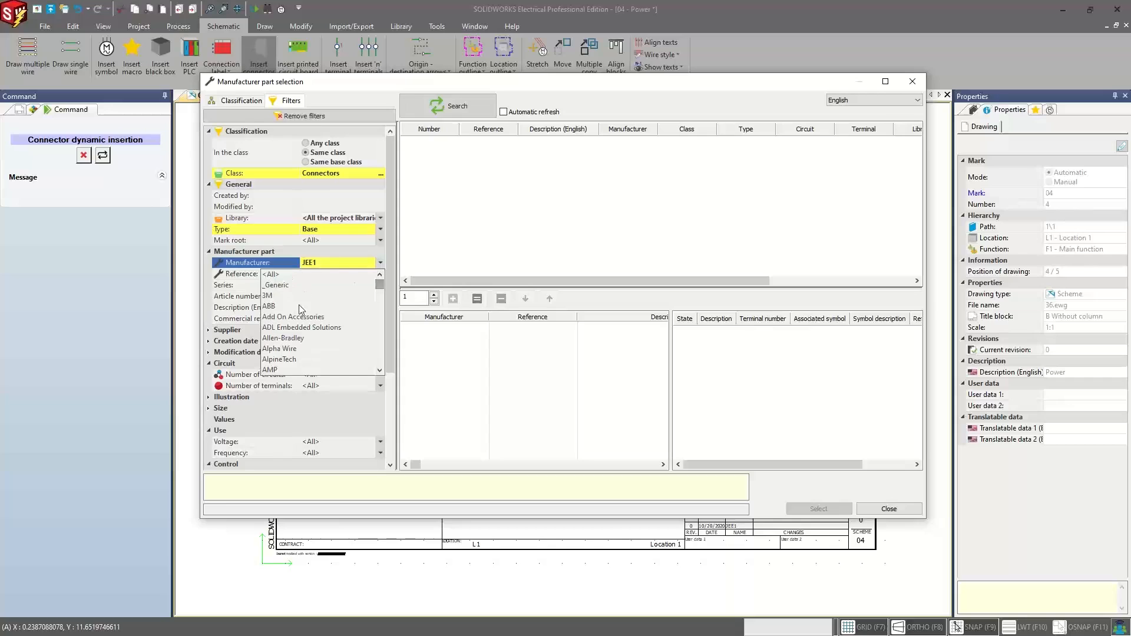
scroll(299, 331, "down", 1)
left_click(298, 336)
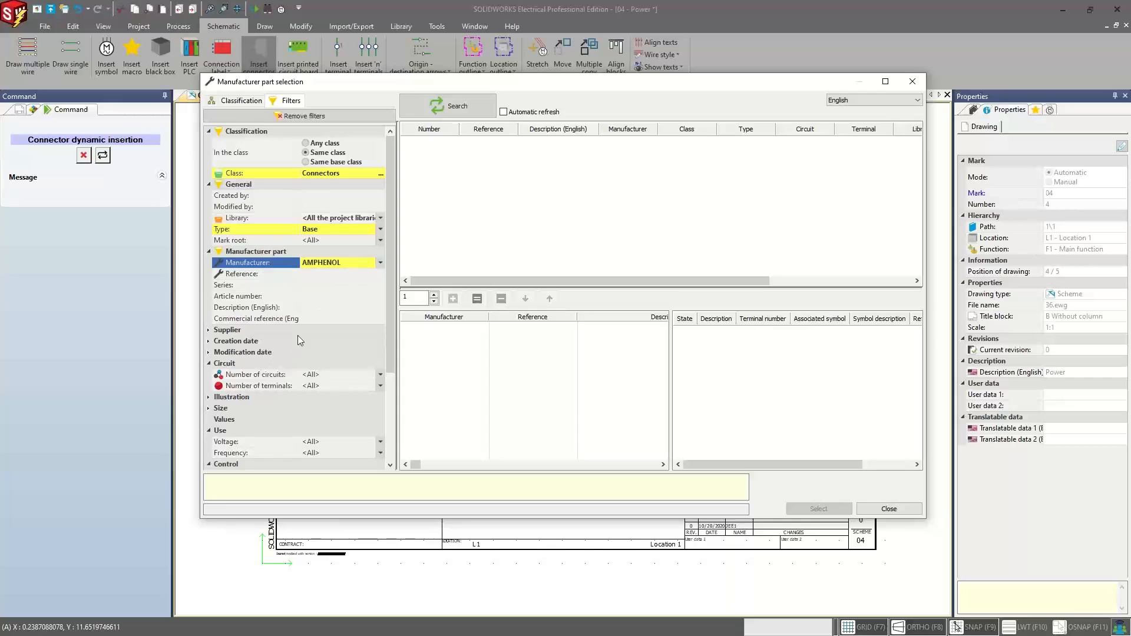
left_click(447, 106)
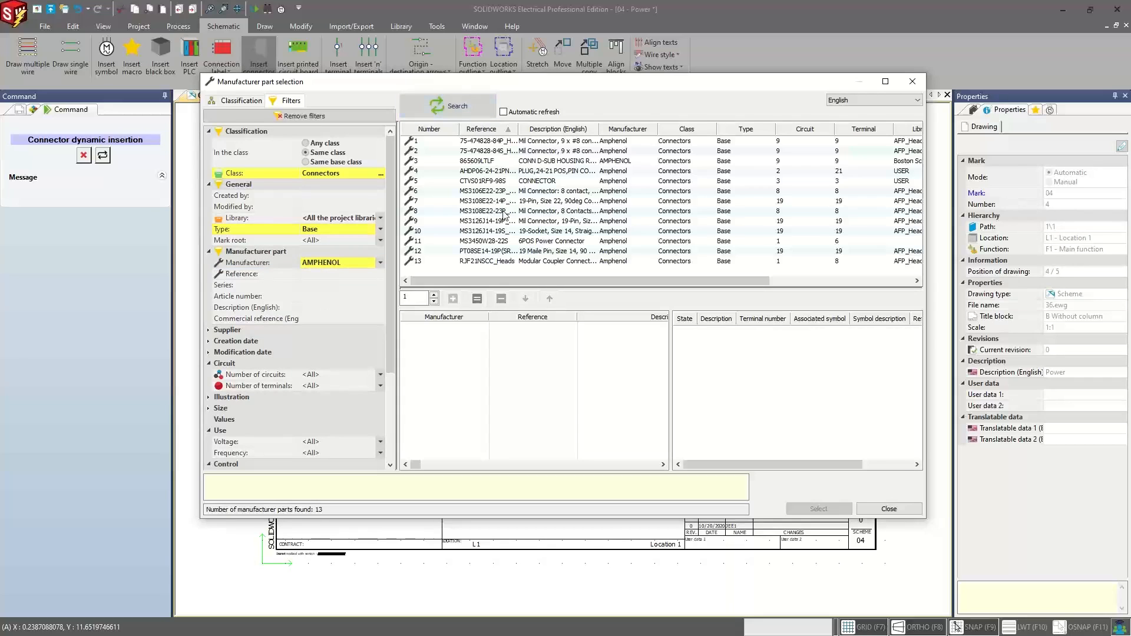
left_click(478, 171)
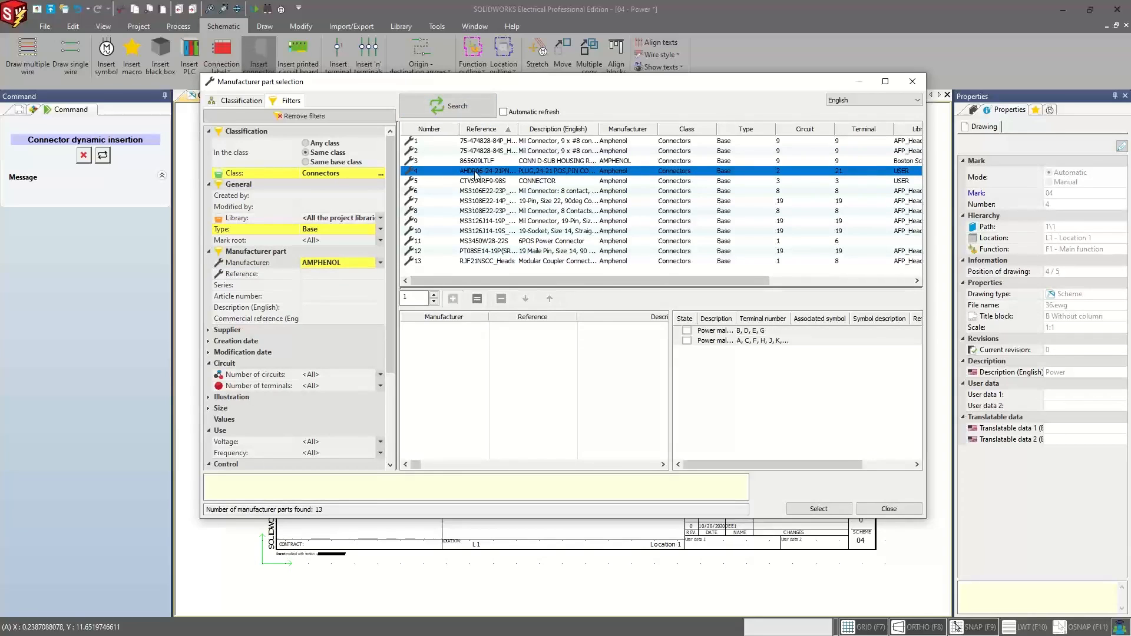
left_click(453, 298)
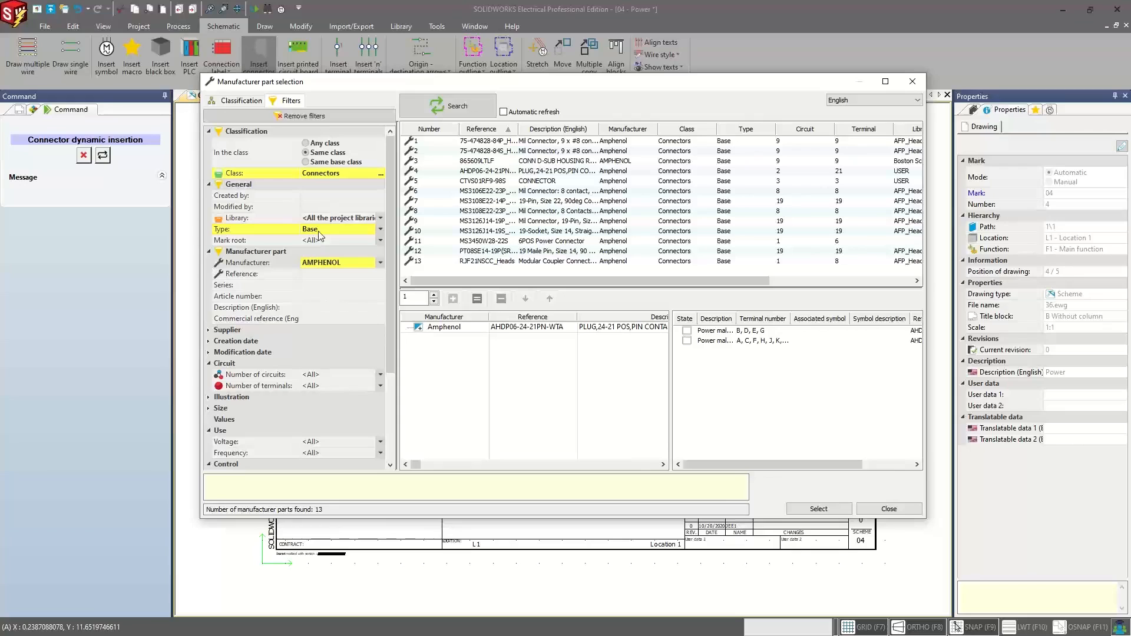
Step: Search the Auxiliary type parts, add the backshell M85049/124-09W to the connector's parts, and confirm the part selection
left_click(381, 230)
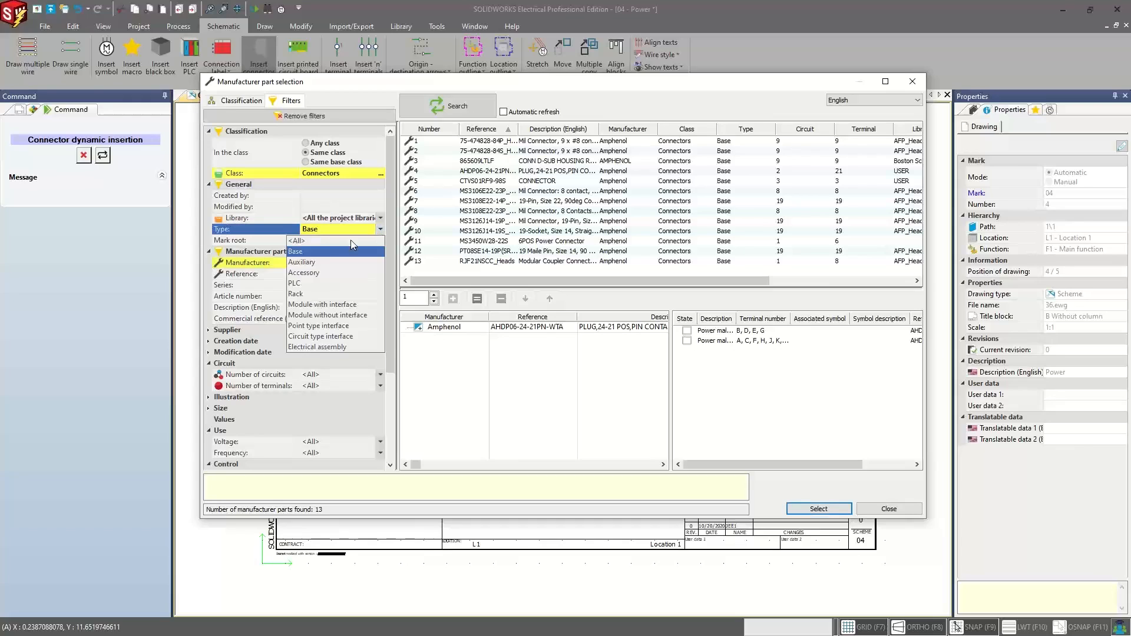
left_click(325, 262)
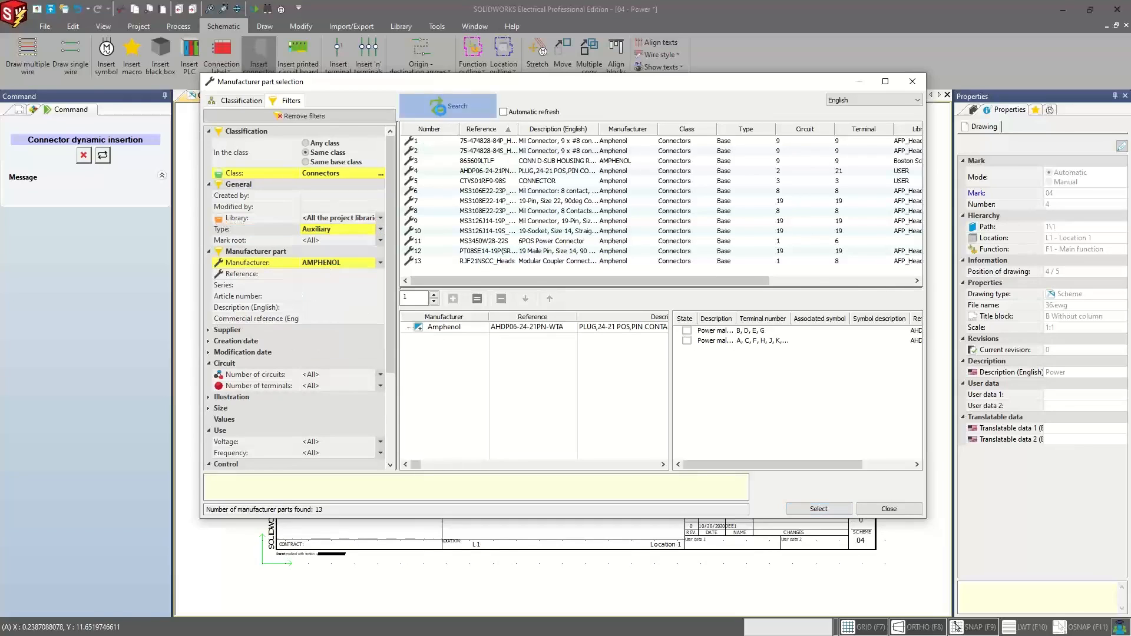
left_click(451, 106)
left_click(482, 152)
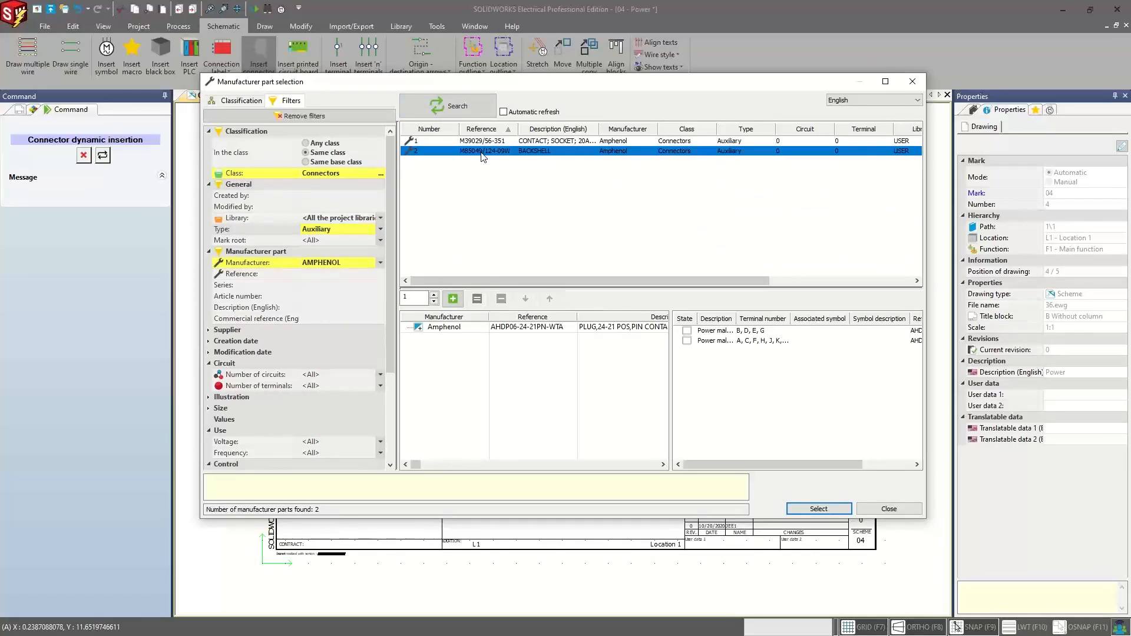
double_click(482, 151)
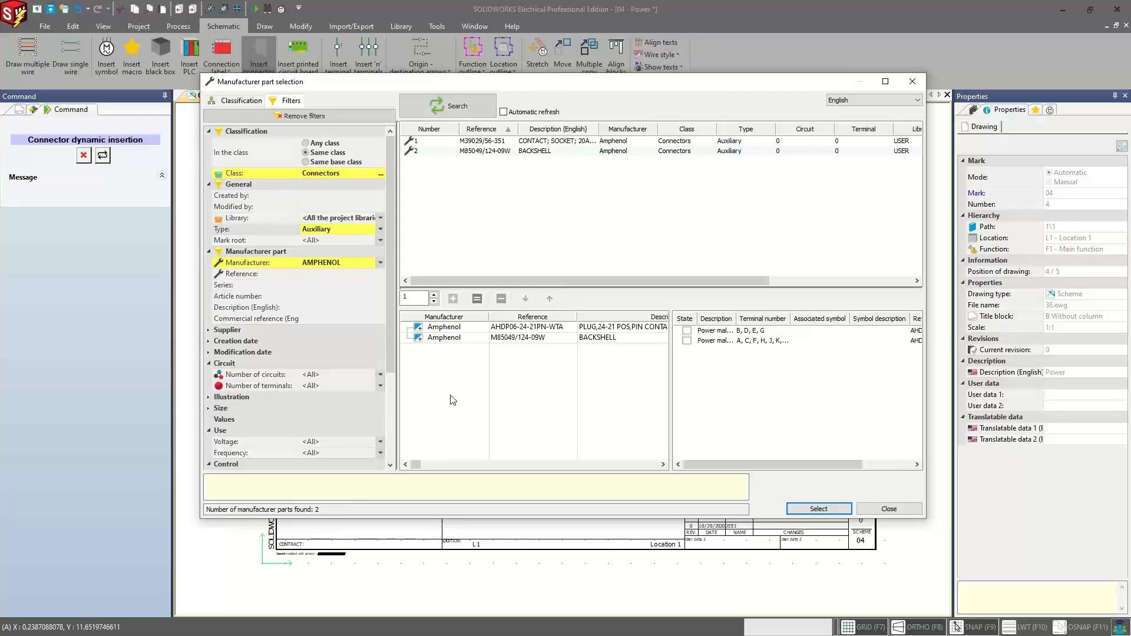
left_click(816, 509)
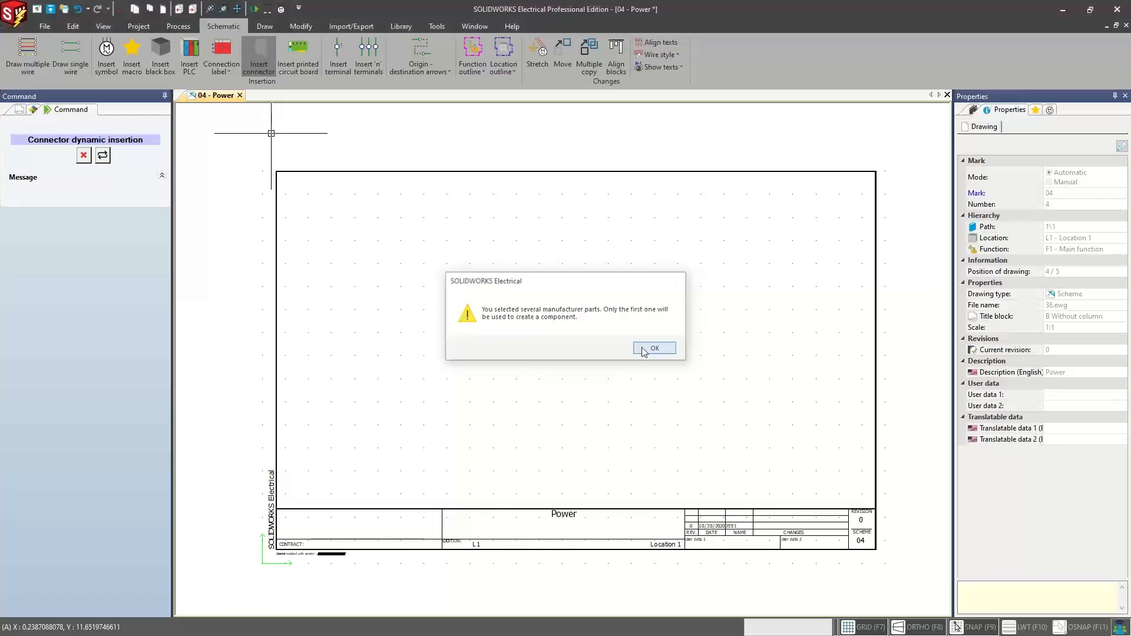
left_click(649, 350)
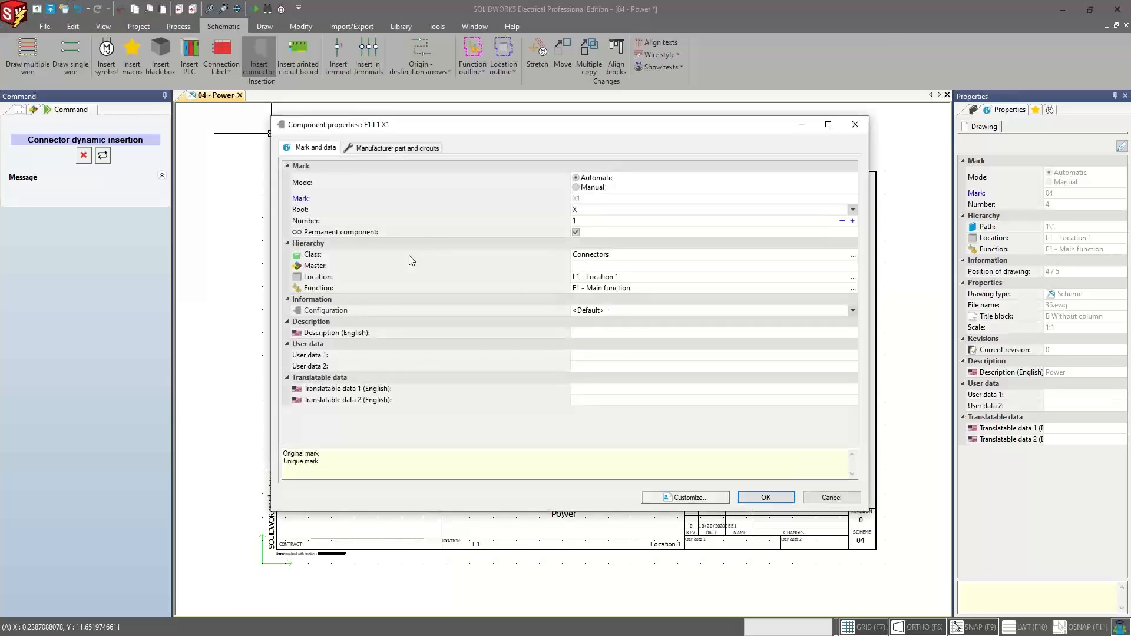
Step: Set the new connector component's mark root to J and accept its properties
left_click(587, 212)
type("J")
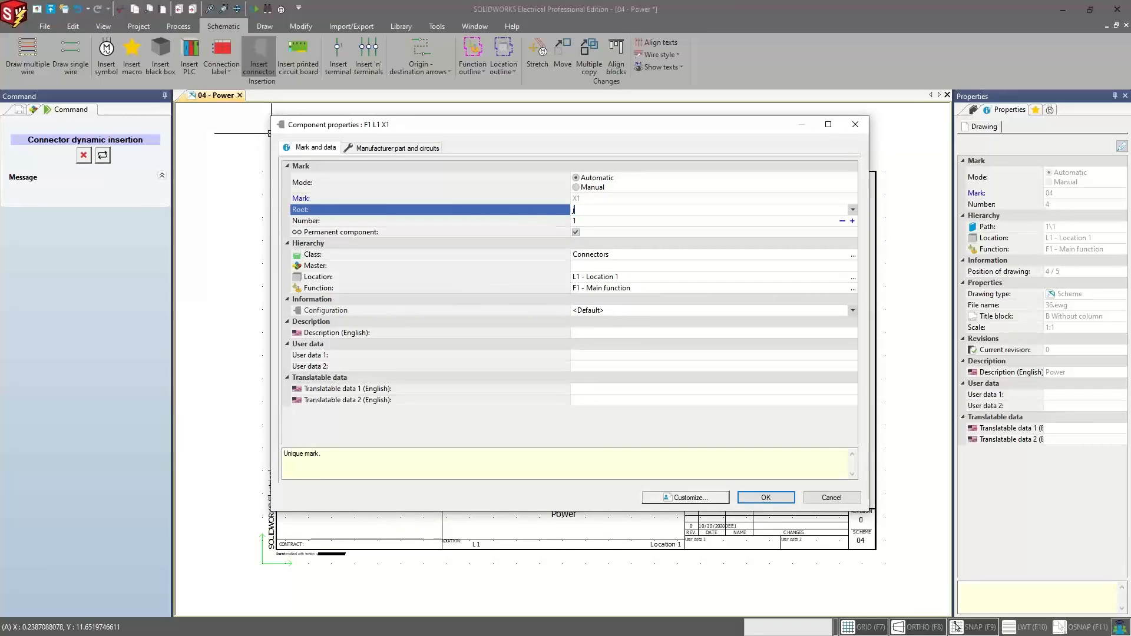
key("BackSpace")
left_click(759, 498)
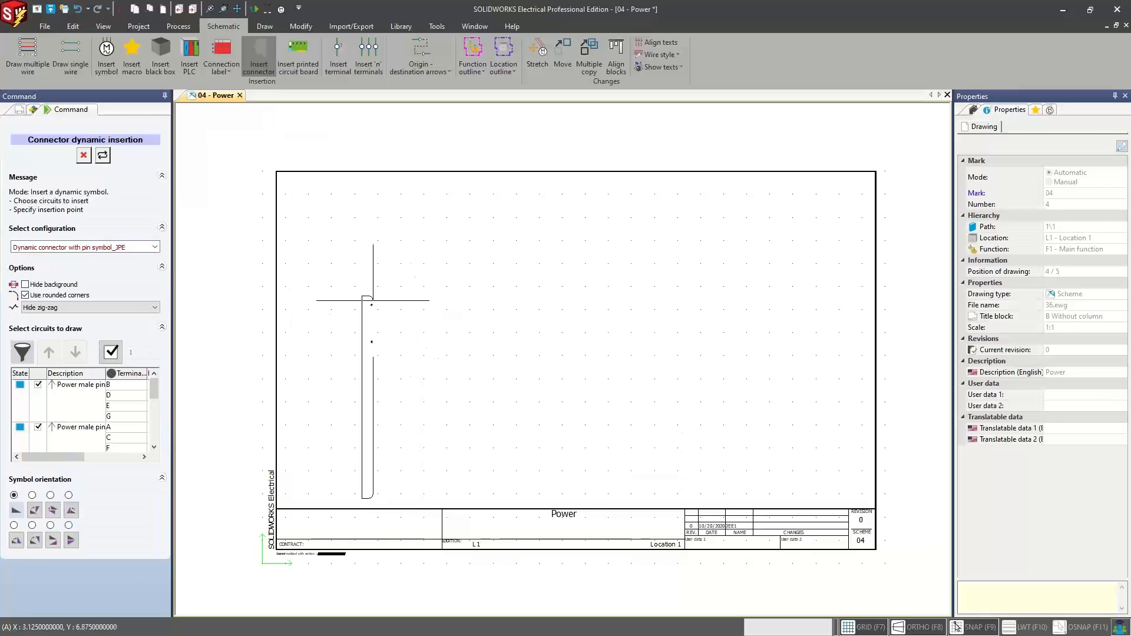
Step: Review the connector's circuit list and set the dynamic symbol's zig-zag option to Automatic zig-zag
mouse_move(371, 252)
middle_mouse_down()
mouse_move(385, 245)
mouse_move(388, 212)
middle_mouse_up()
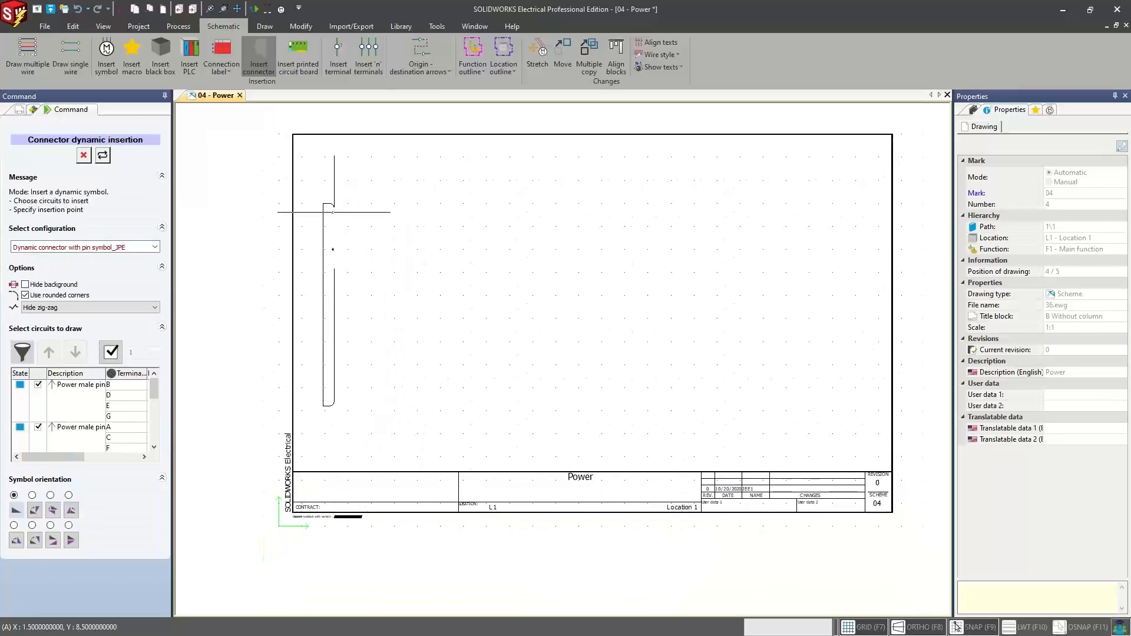
scroll(377, 204, "up", 1)
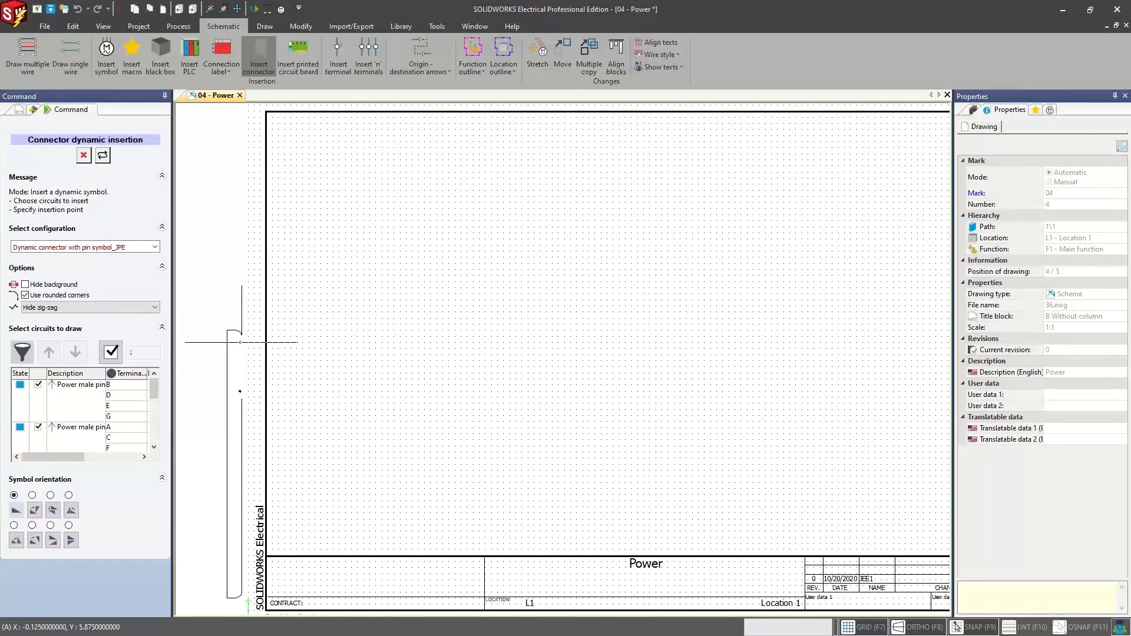
left_click_drag(172, 353, 254, 351)
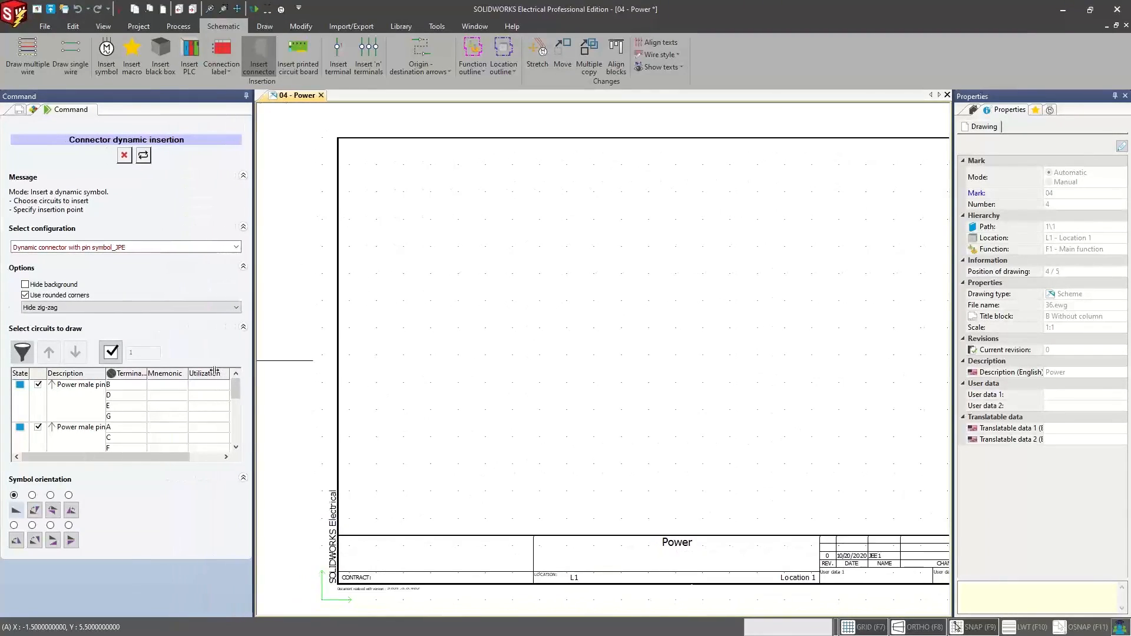
scroll(49, 427, "down", 1)
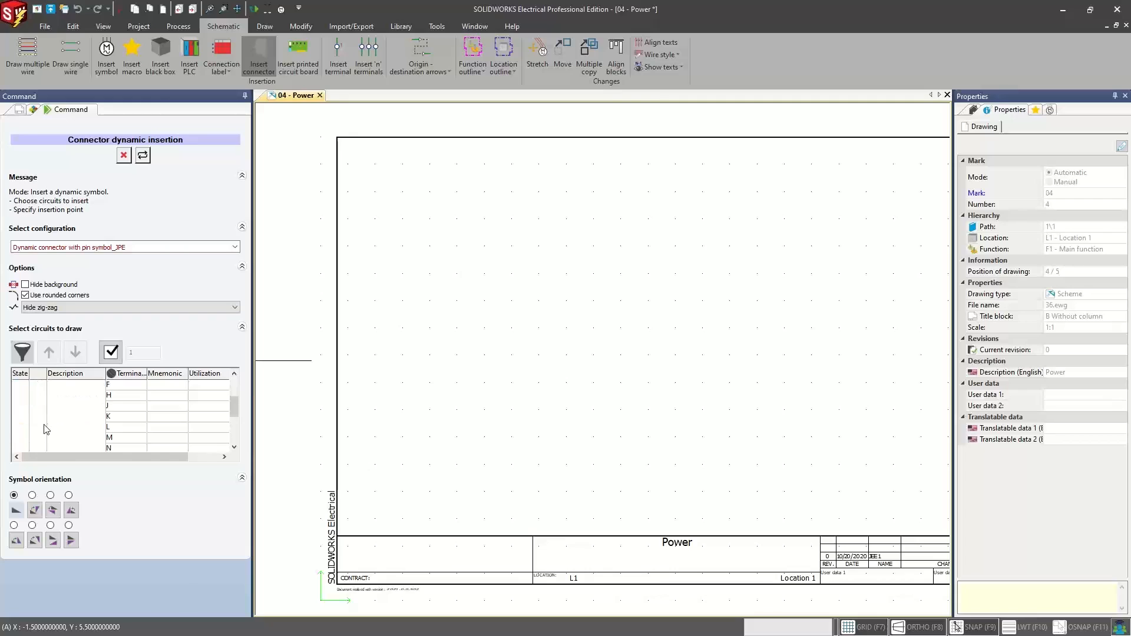
scroll(48, 429, "up", 1)
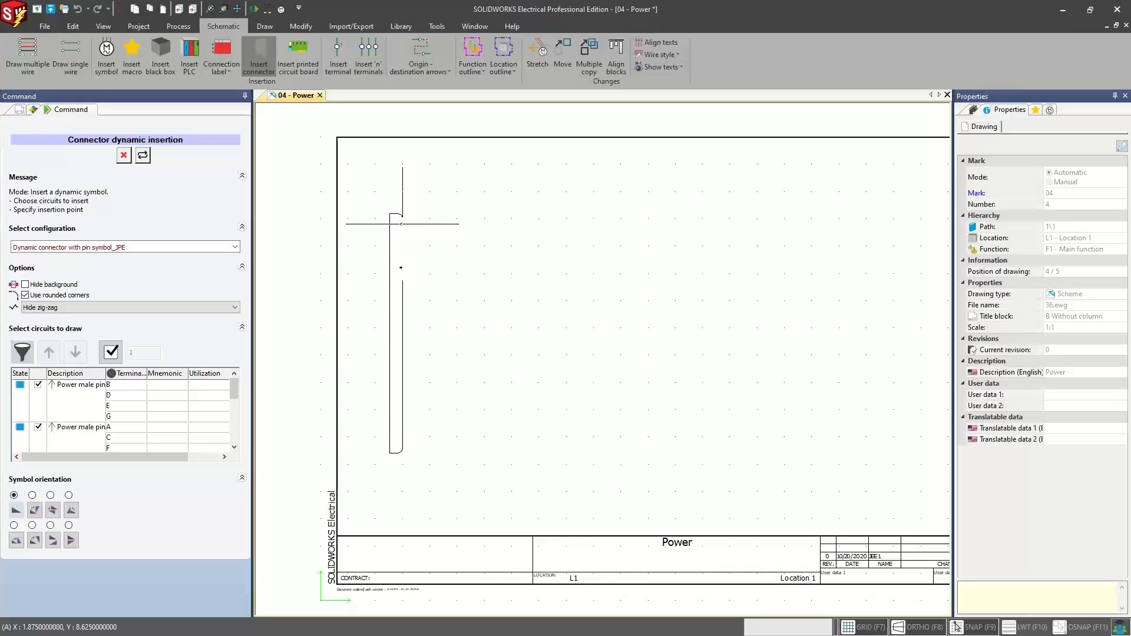
left_click(33, 308)
left_click(41, 318)
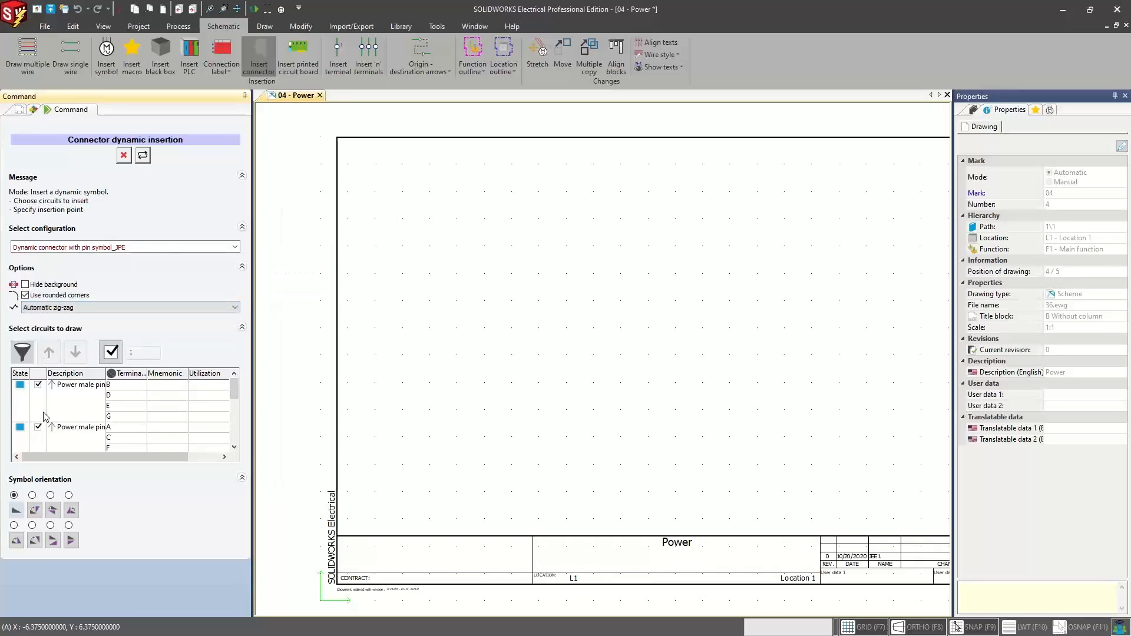
Step: Place the connector as two separate symbols, the B, D, E, G circuit near the sheet's upper-left corner and the remaining circuit directly below it
left_click(38, 427)
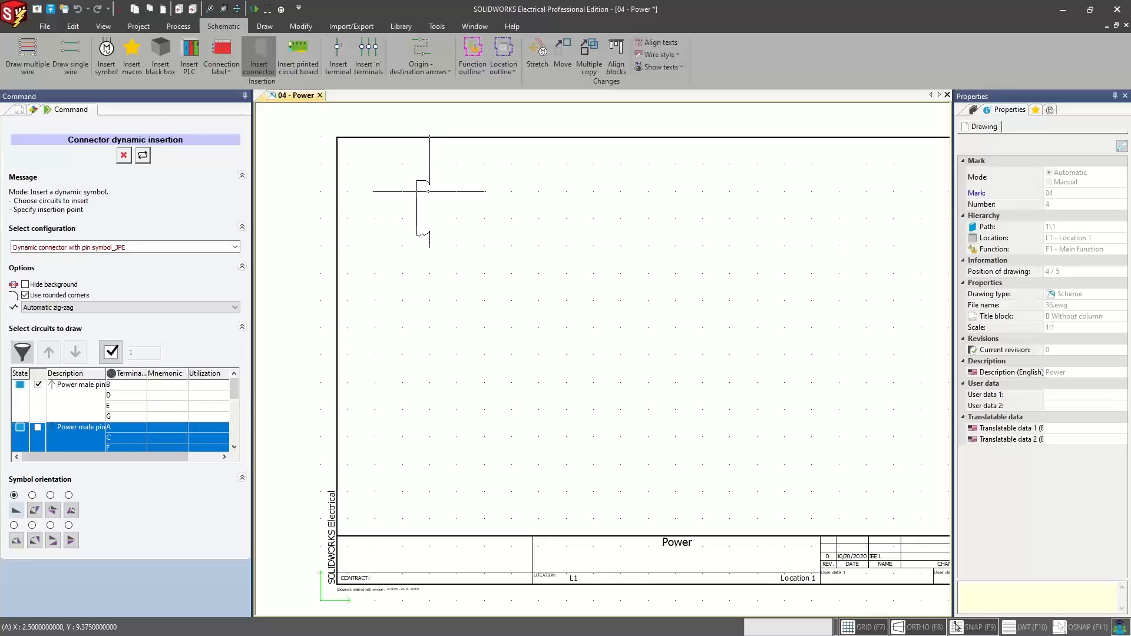
left_click(428, 191)
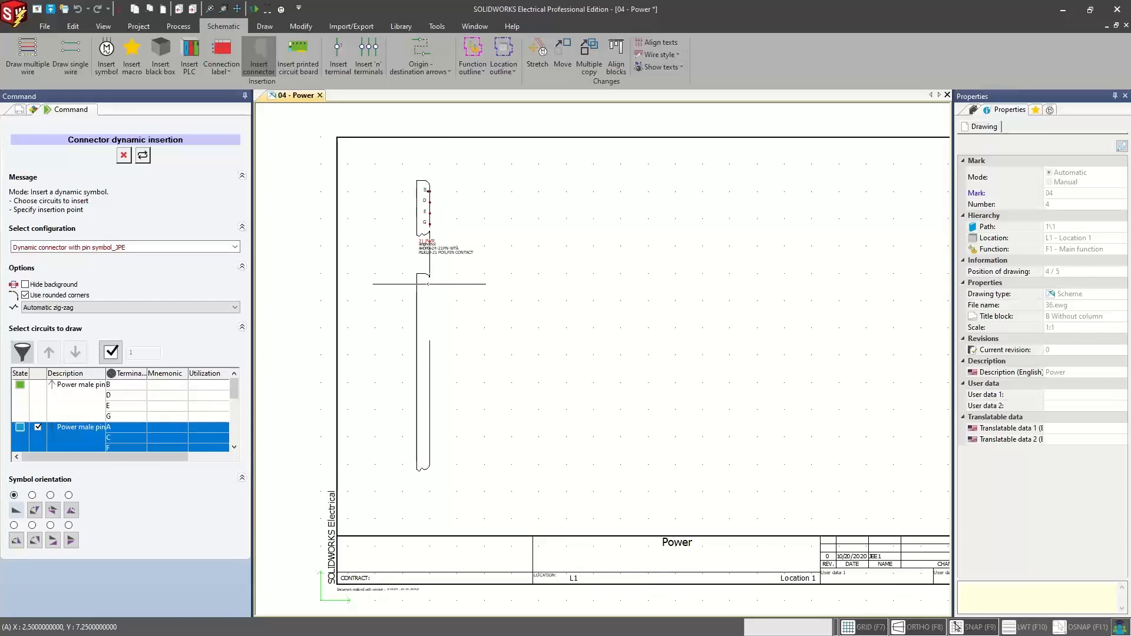
left_click(429, 284)
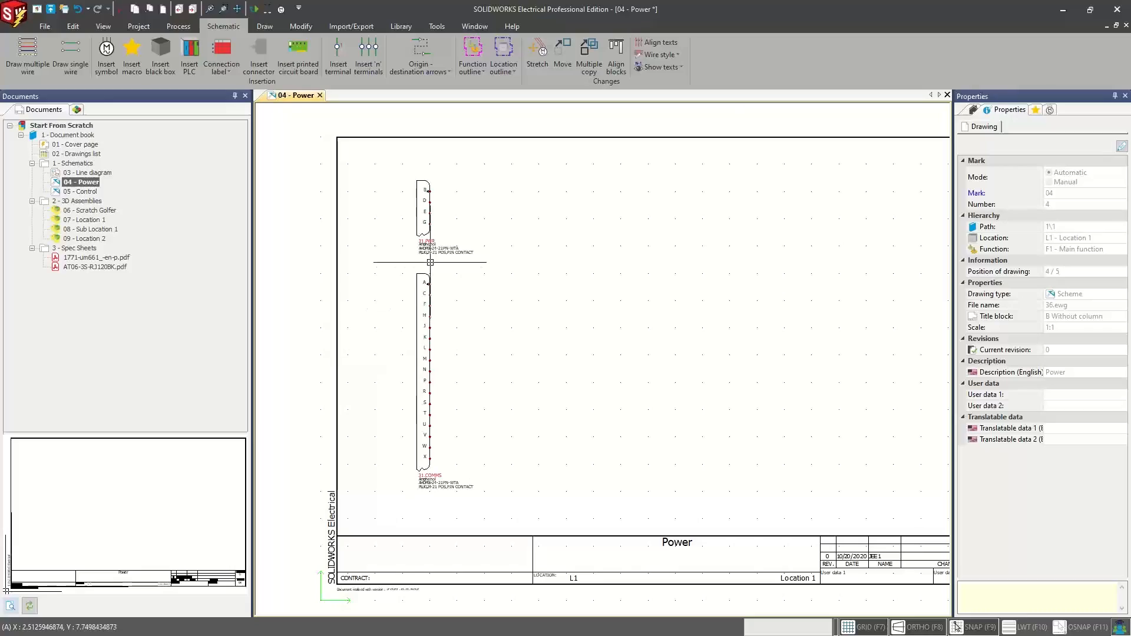
Step: Examine the two placed connector symbols and their labels, and expand connector J1 under Location 1 in the project's component tree
scroll(436, 256, "up", 2)
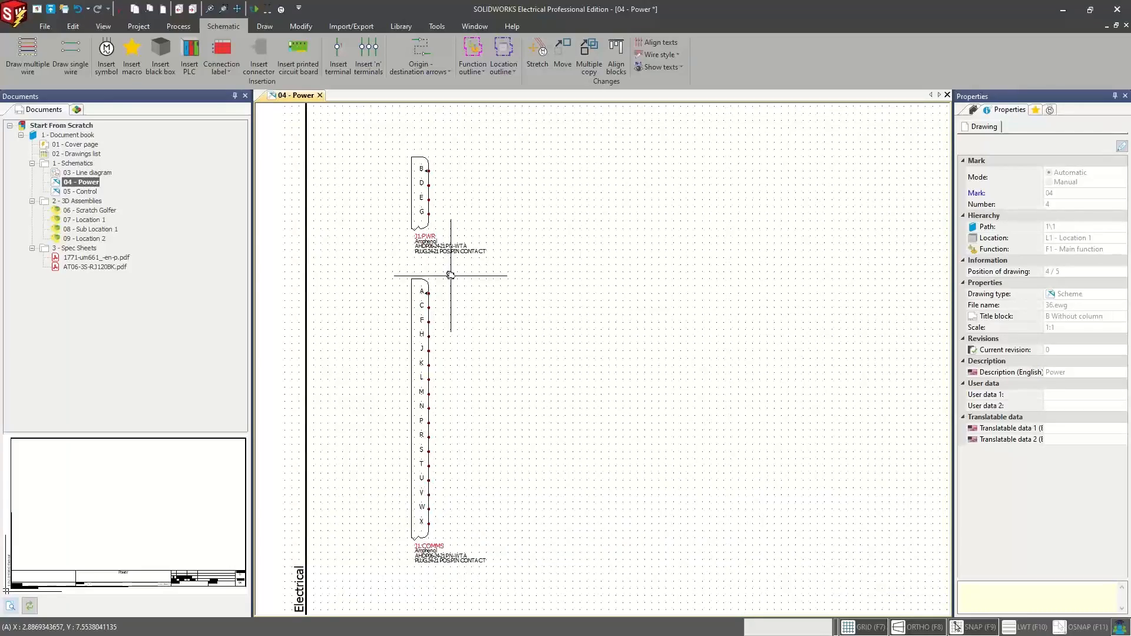
middle_click_drag(450, 277, 422, 221)
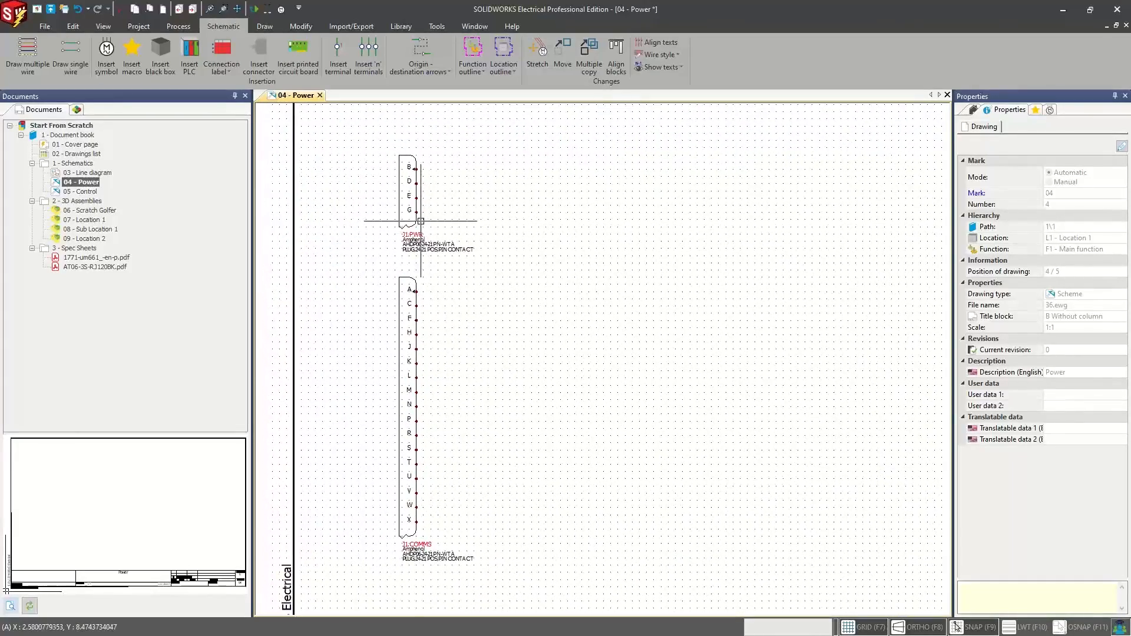
scroll(423, 221, "up", 3)
scroll(400, 256, "down", 4)
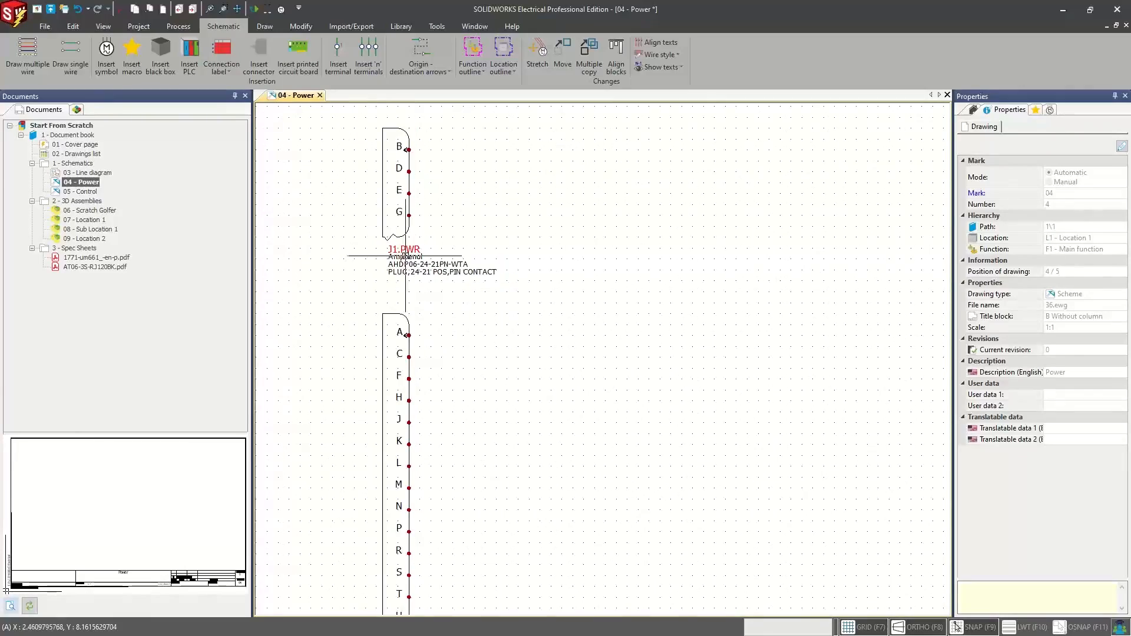
middle_click_drag(464, 346, 434, 310)
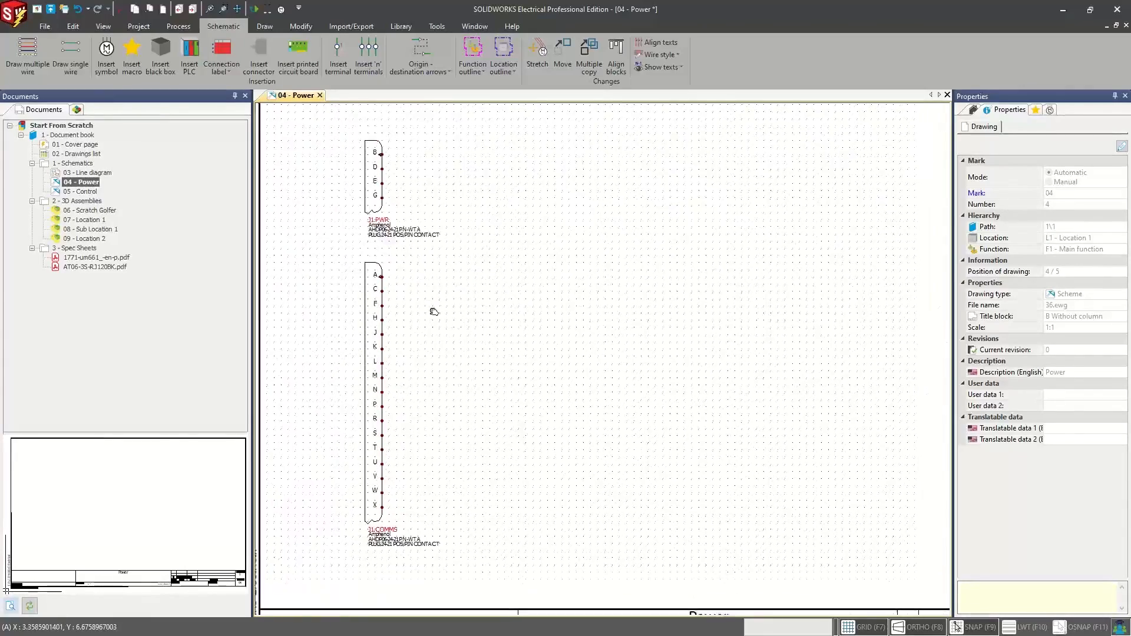
scroll(434, 310, "down", 1)
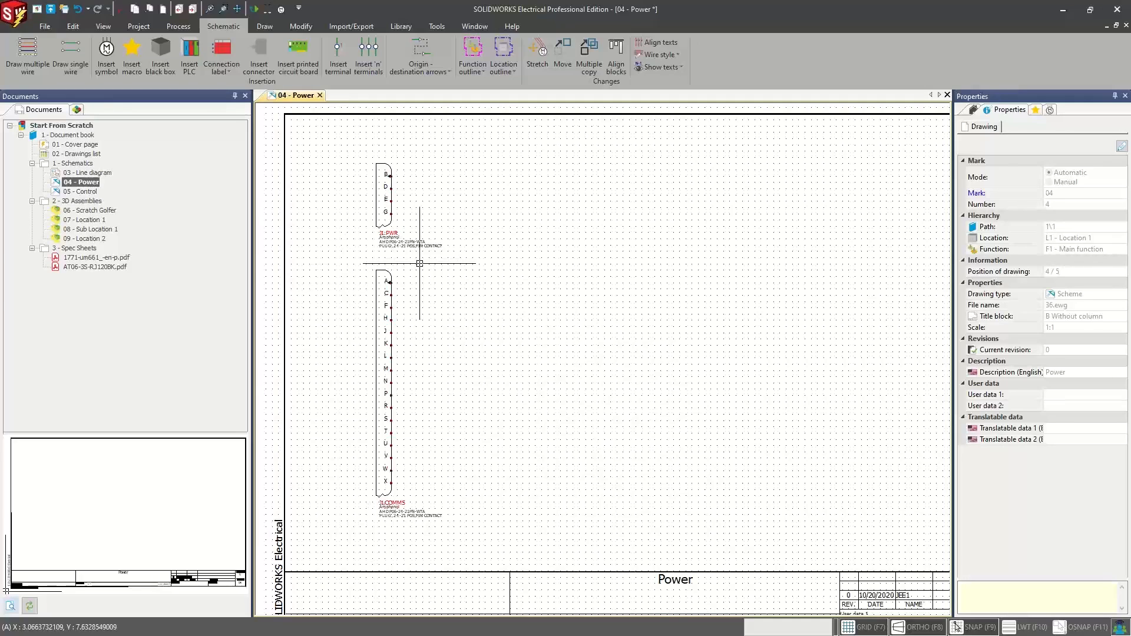
left_click(93, 187)
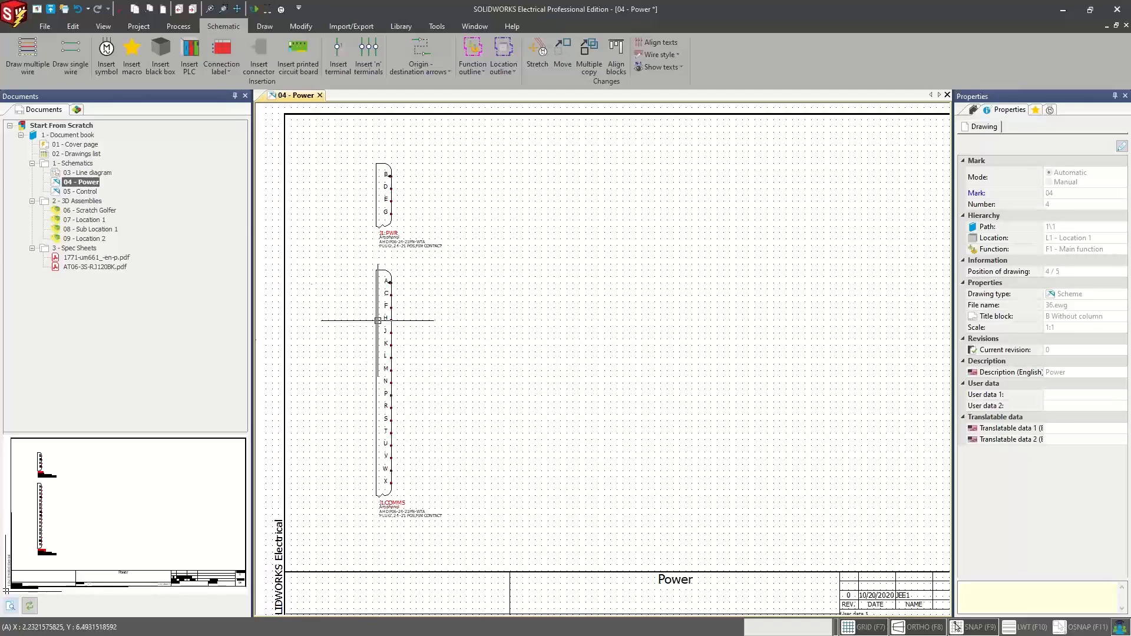
left_click(78, 110)
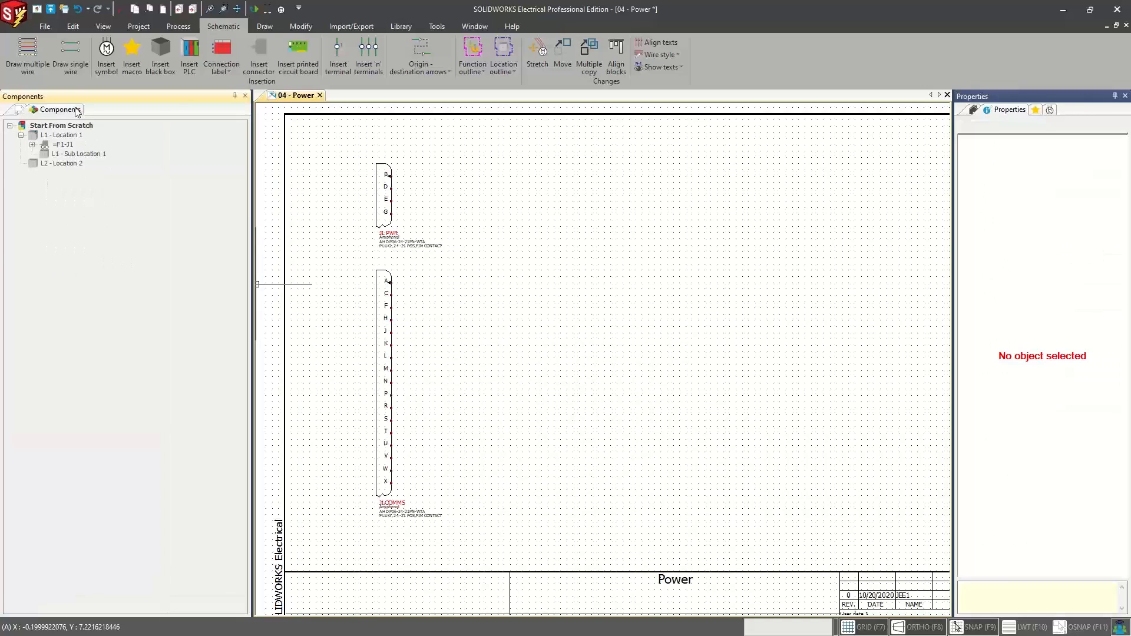
left_click(31, 145)
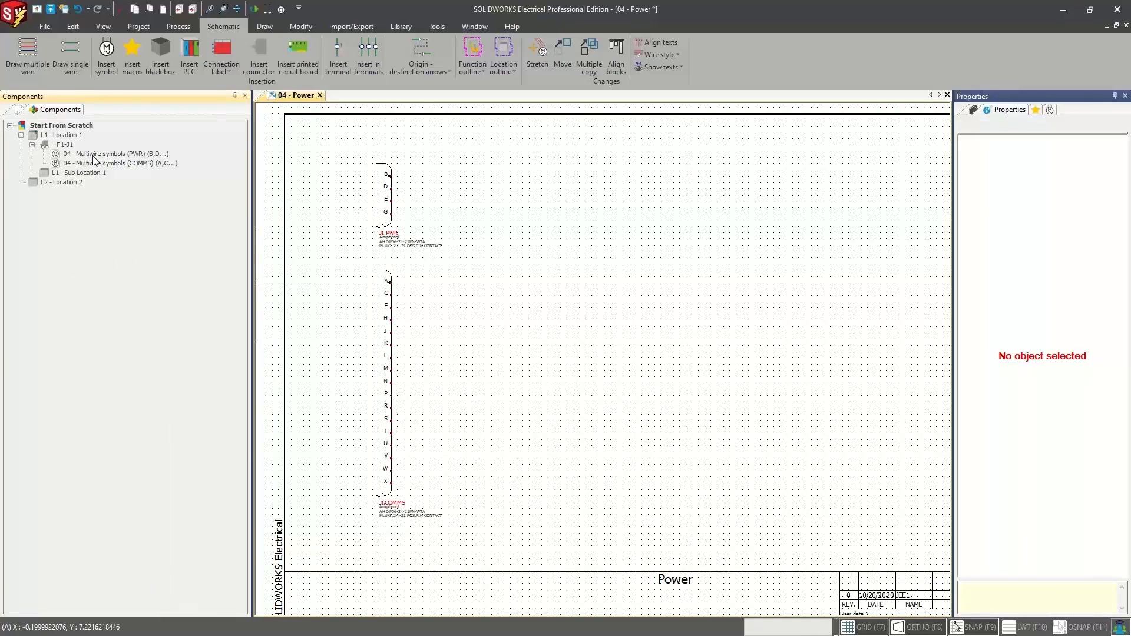
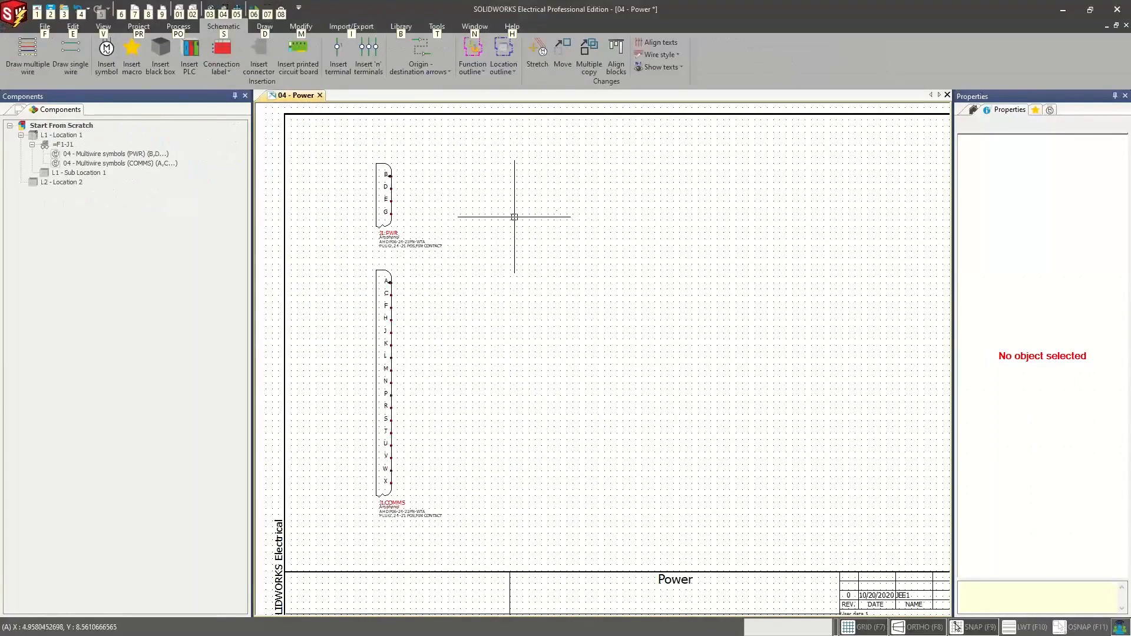
Step: Start drawing a single wire and open the project's wire style manager from the wire style selection
left_click(499, 212)
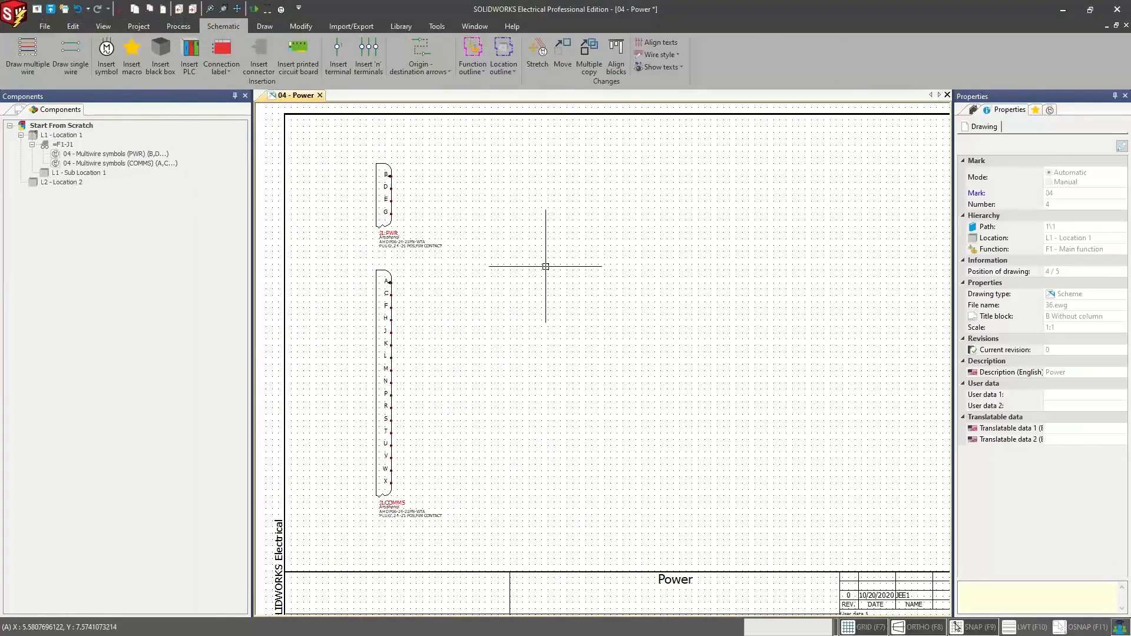
scroll(510, 255, "down", 1)
scroll(524, 260, "up", 1)
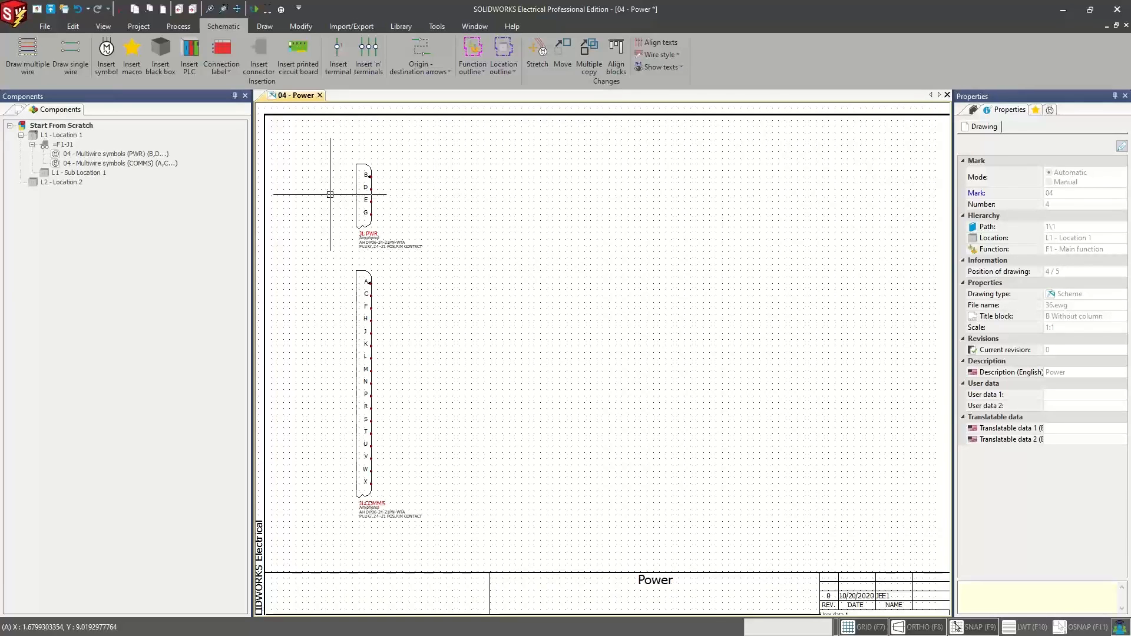
left_click(75, 59)
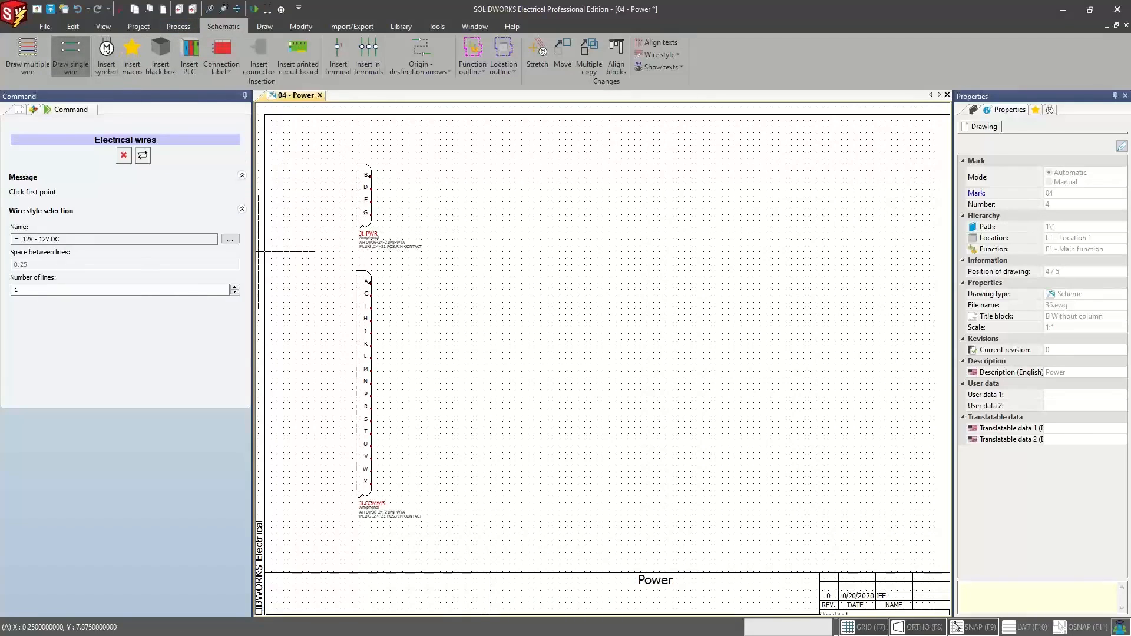
left_click(230, 239)
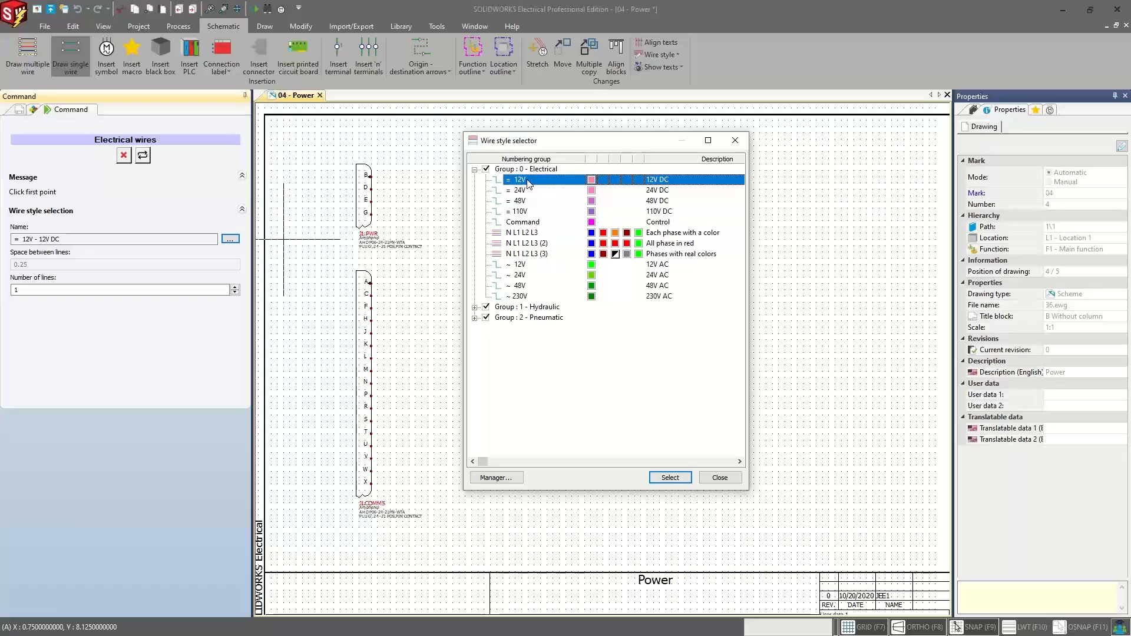
left_click(505, 476)
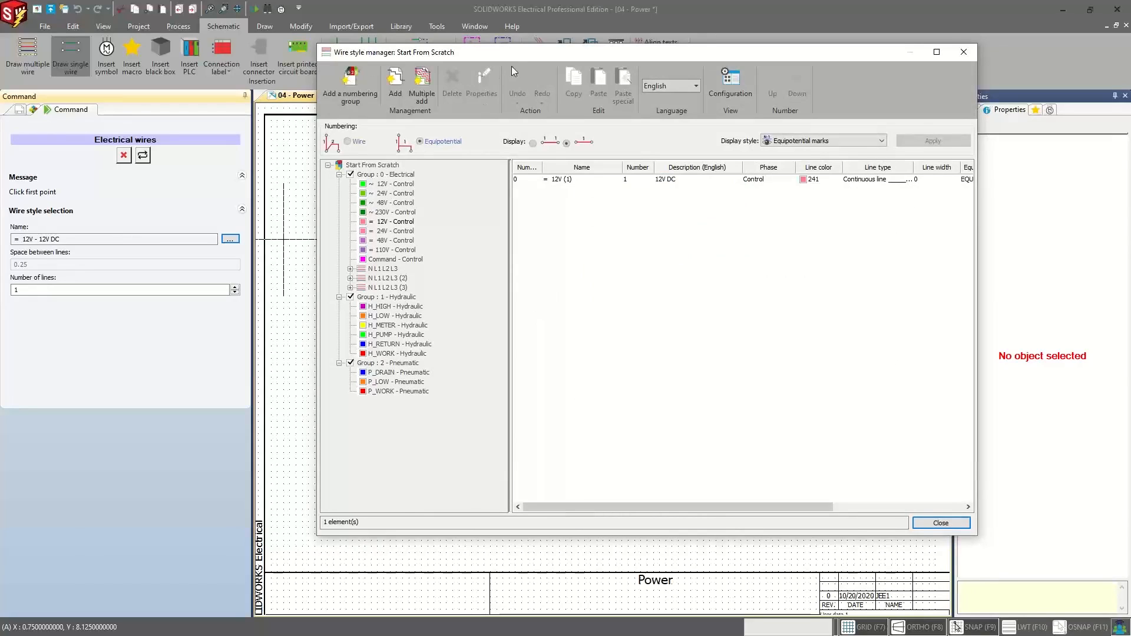
left_click_drag(517, 56, 513, 62)
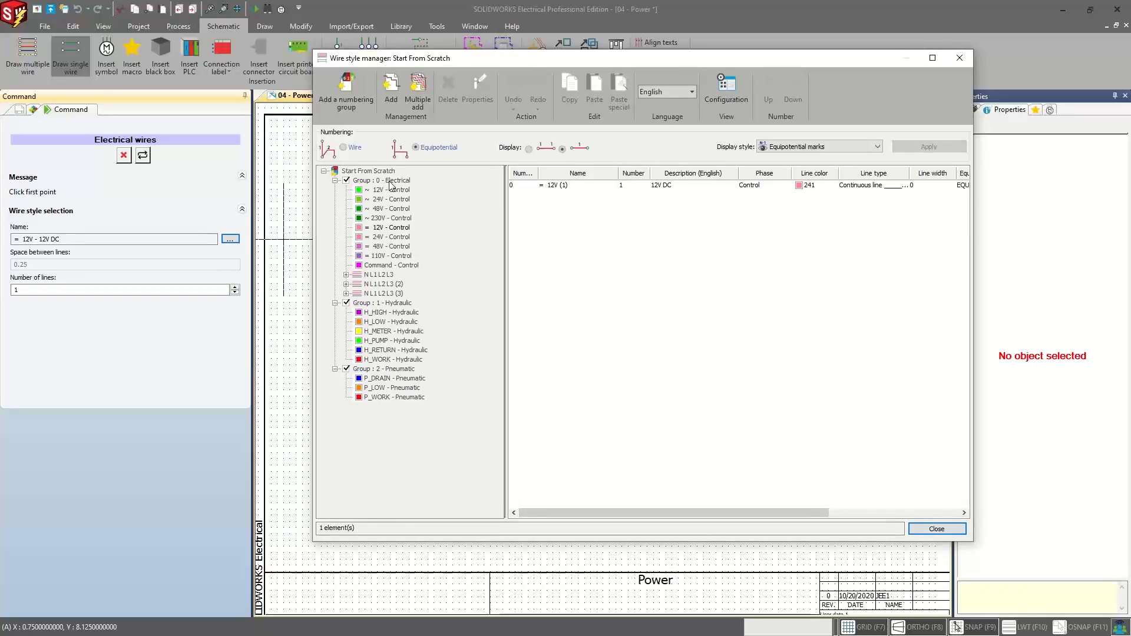
Step: Collapse the Electrical, Hydraulic and Pneumatic groups and add a new numbering group to the project's wire styles
left_click(334, 180)
left_click(335, 190)
left_click(334, 199)
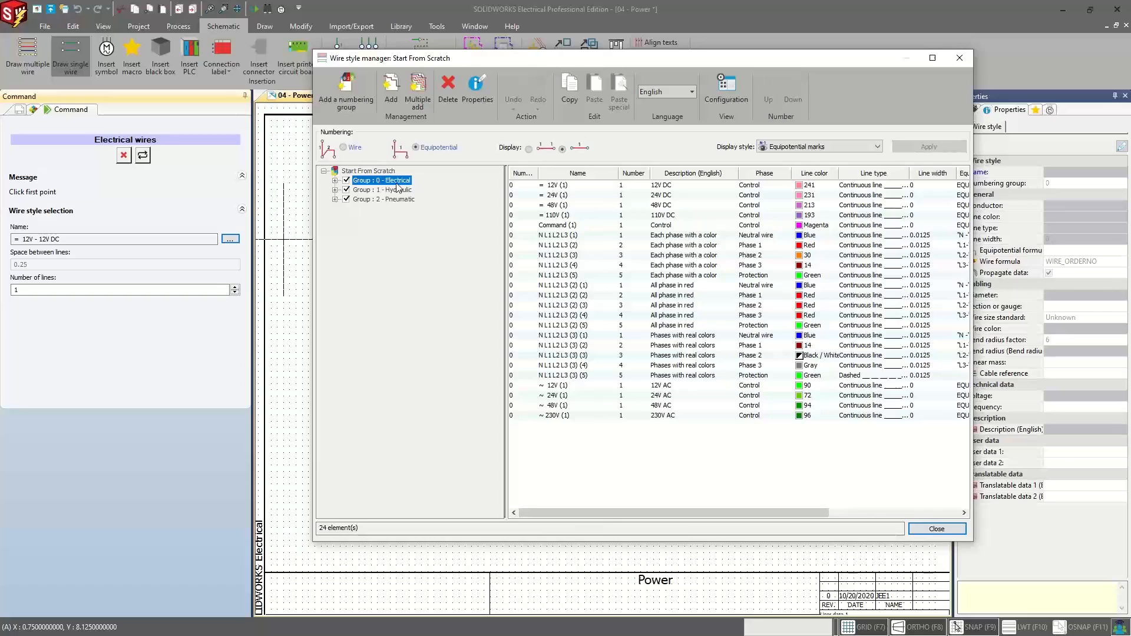
left_click(357, 103)
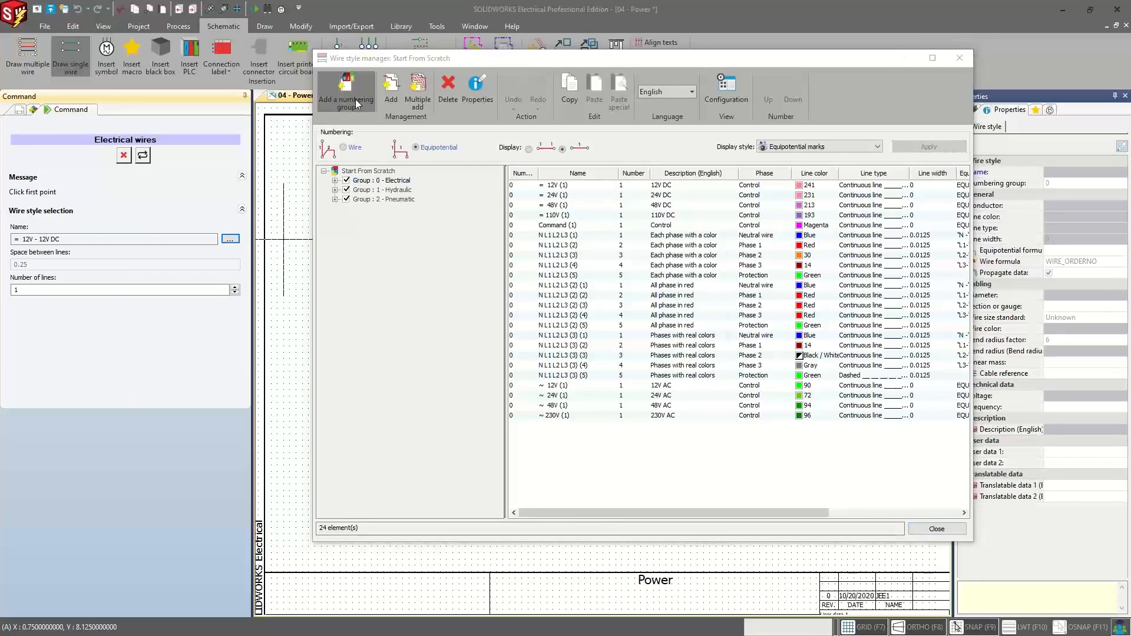
left_click(648, 325)
left_click(382, 218)
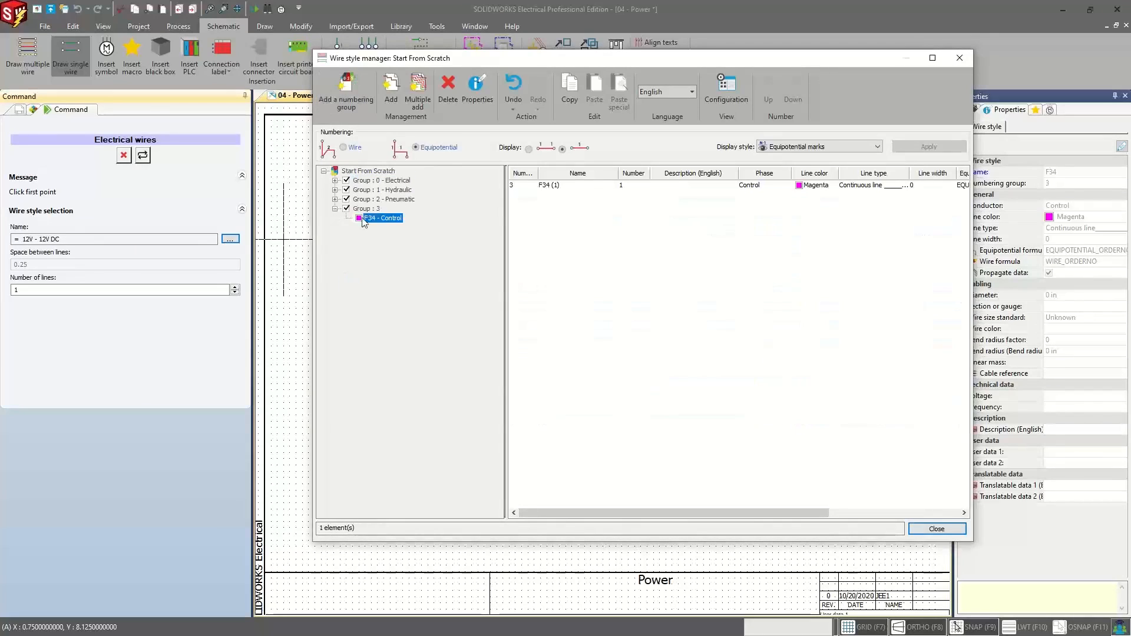
Step: Set the English description of numbering group 3 to 16AWG in its properties
right_click(368, 209)
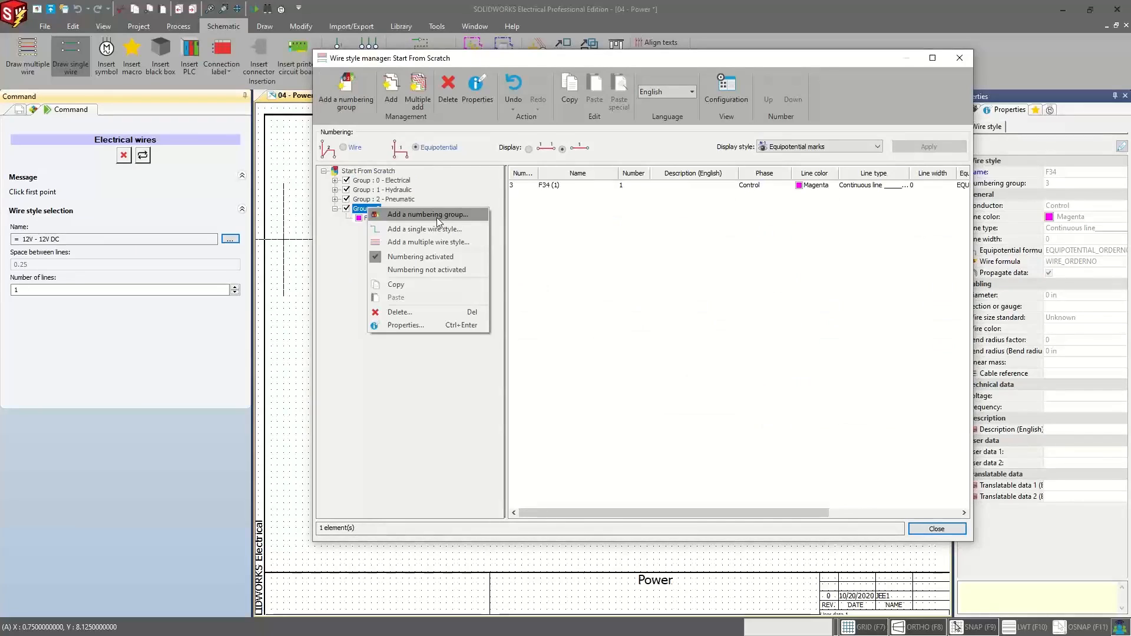
left_click(442, 324)
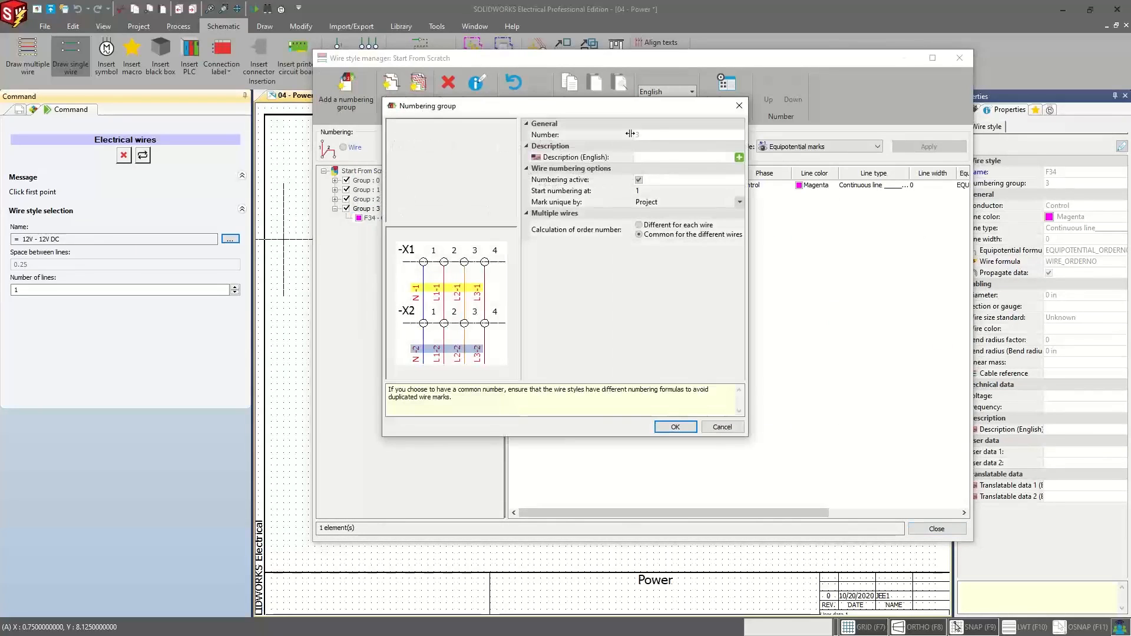
left_click(652, 136)
left_click(657, 158)
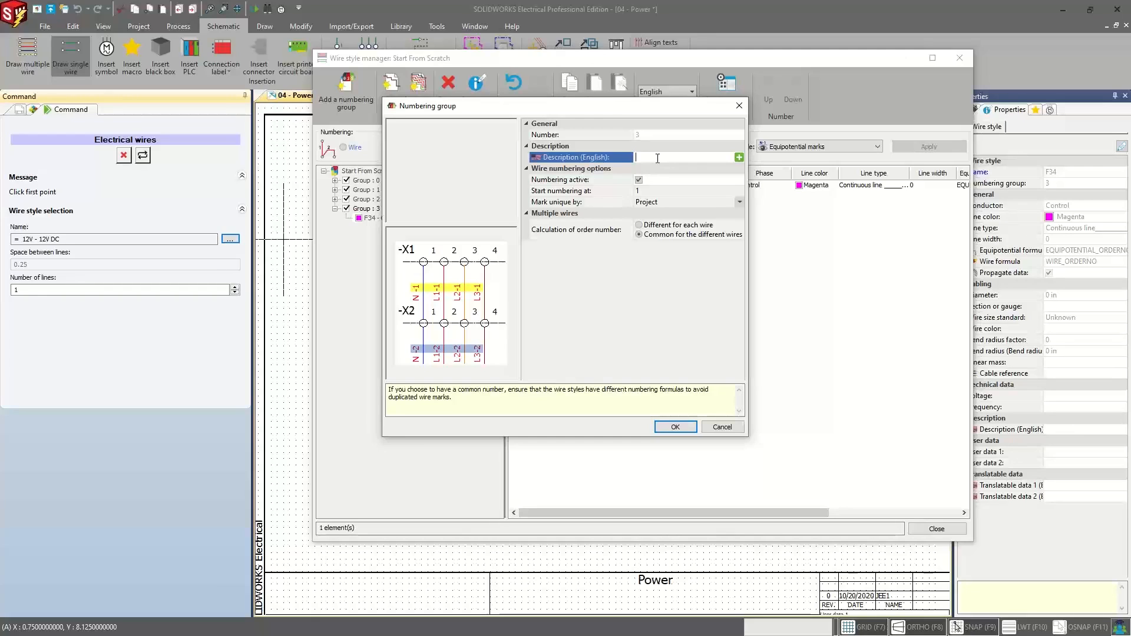
type("16AWG")
key("Return")
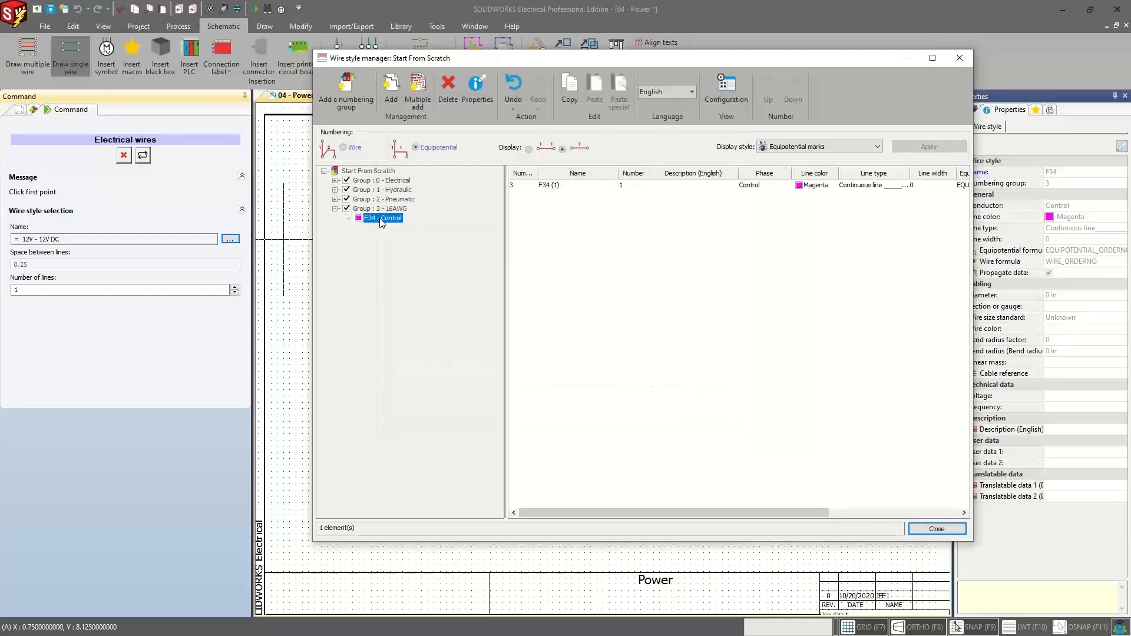
Step: Open the properties of the wire style in the 16AWG group and rename it 16AWG - RED
double_click(602, 186)
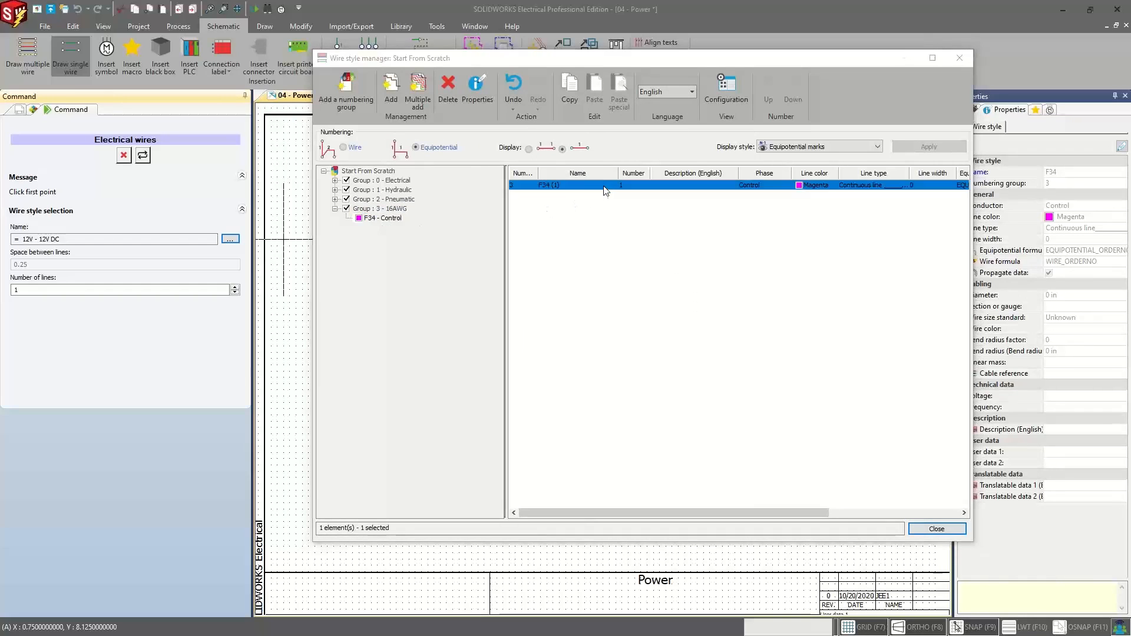
left_click_drag(537, 78, 539, 94)
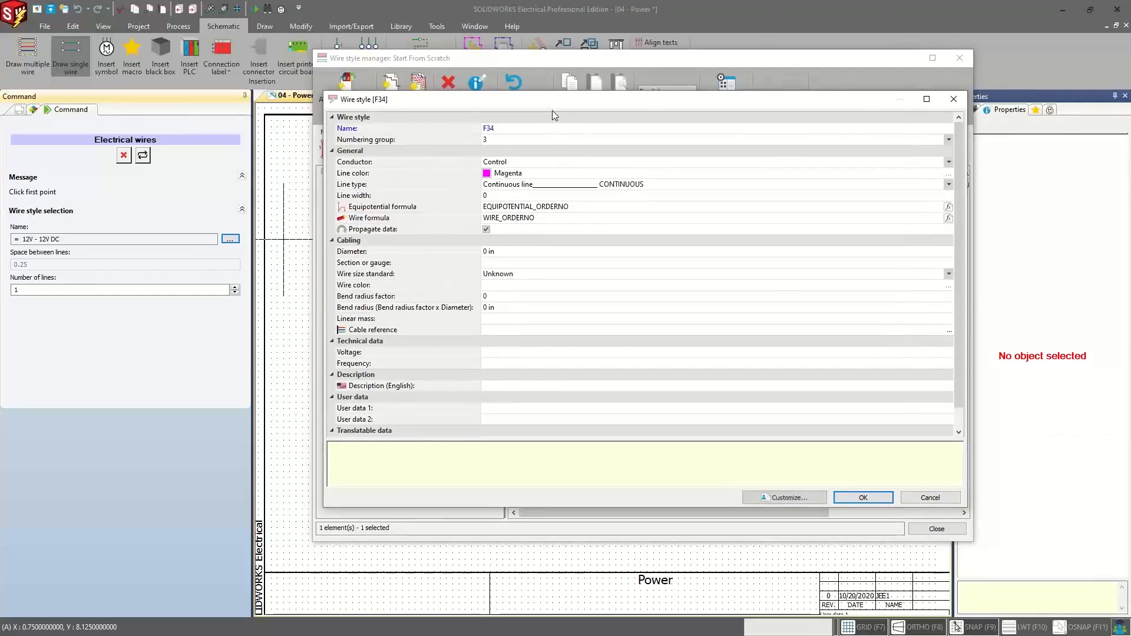
left_click(548, 129)
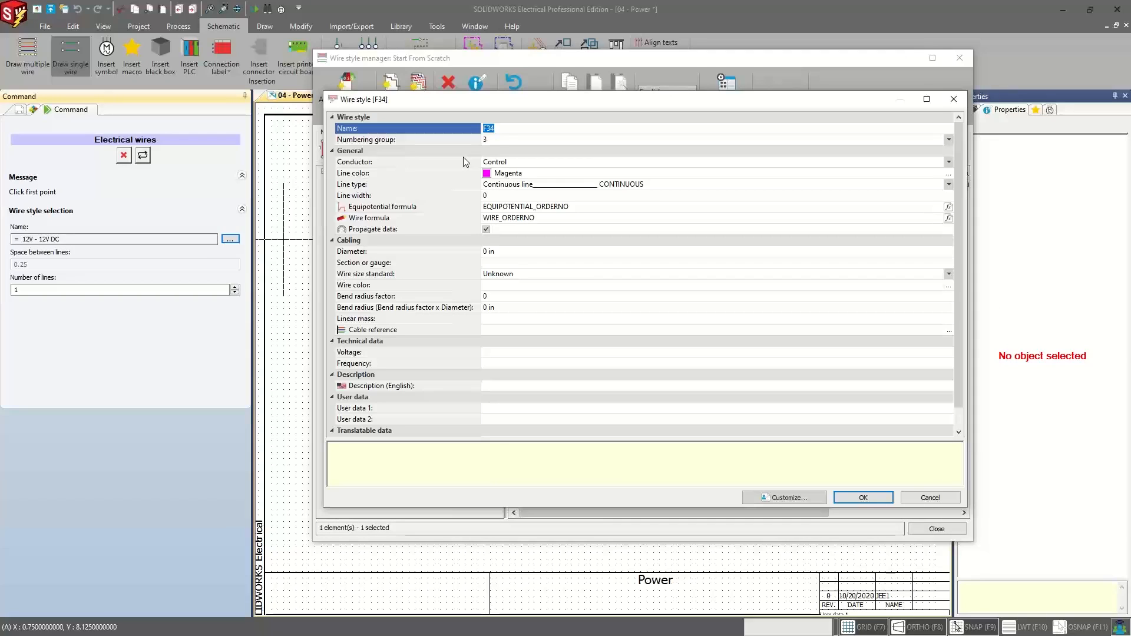
key("BackSpace")
type("16aweg")
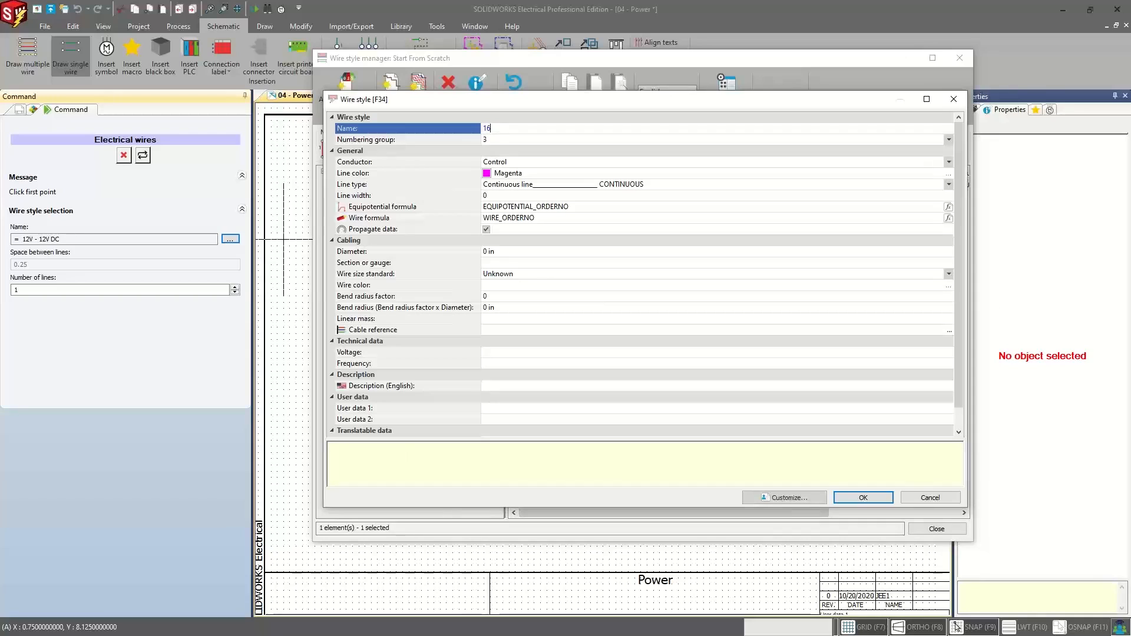
key("BackSpace")
key("BackSpace")
key("BackSpace")
type("AWG-")
key("BackSpace")
type("- ")
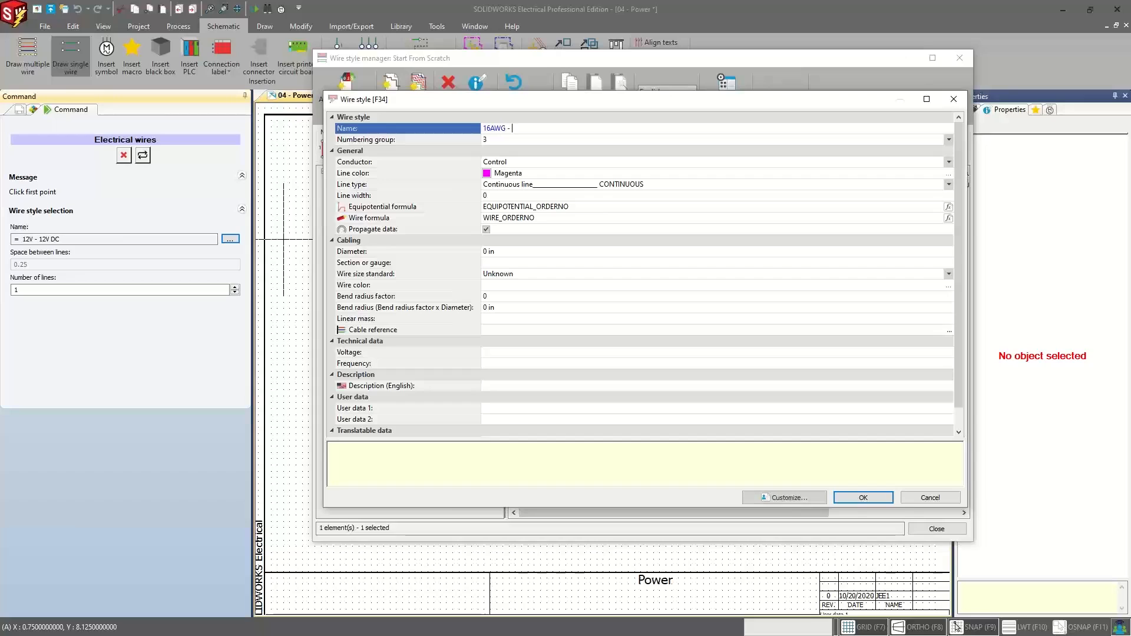
type("RED")
Step: Set the wire style's line color to the standard red
left_click(513, 174)
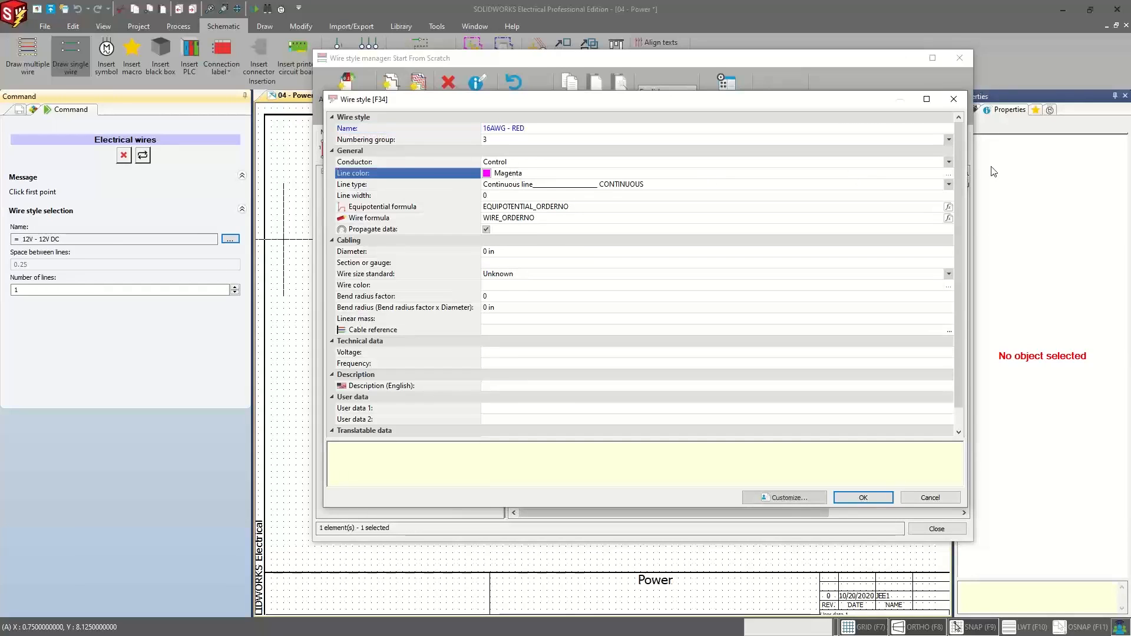
left_click(949, 174)
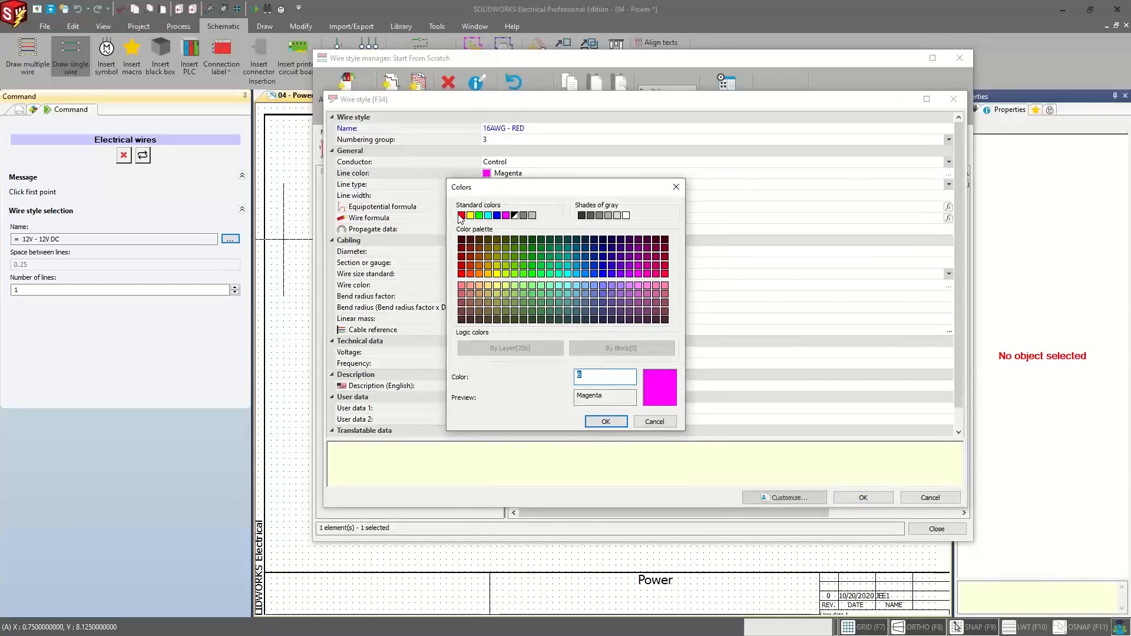
left_click(599, 421)
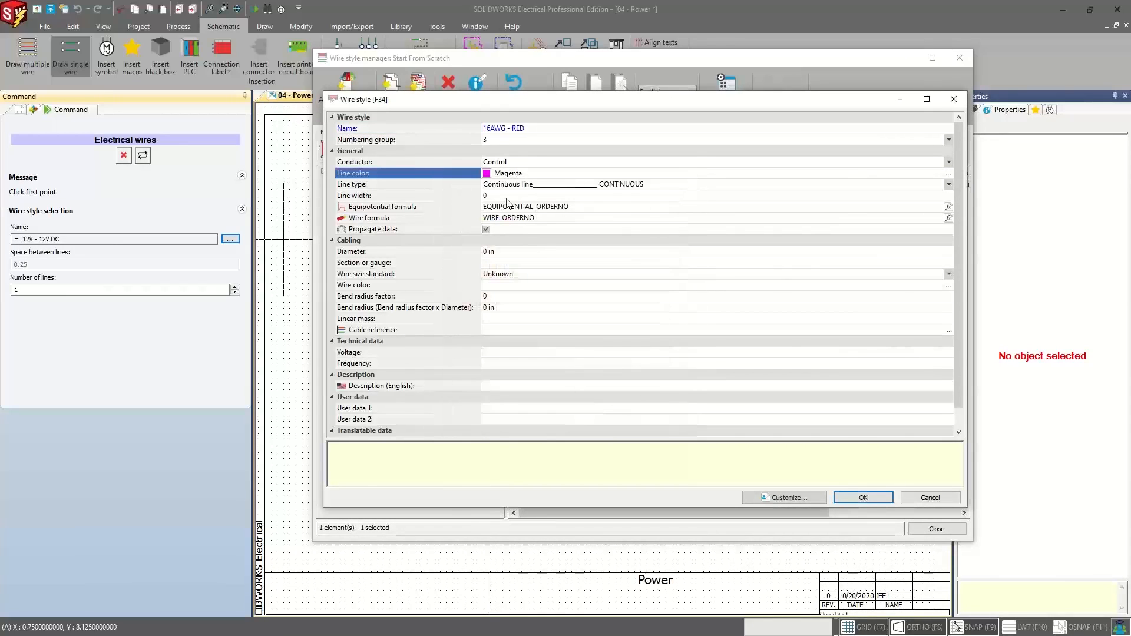
left_click(948, 174)
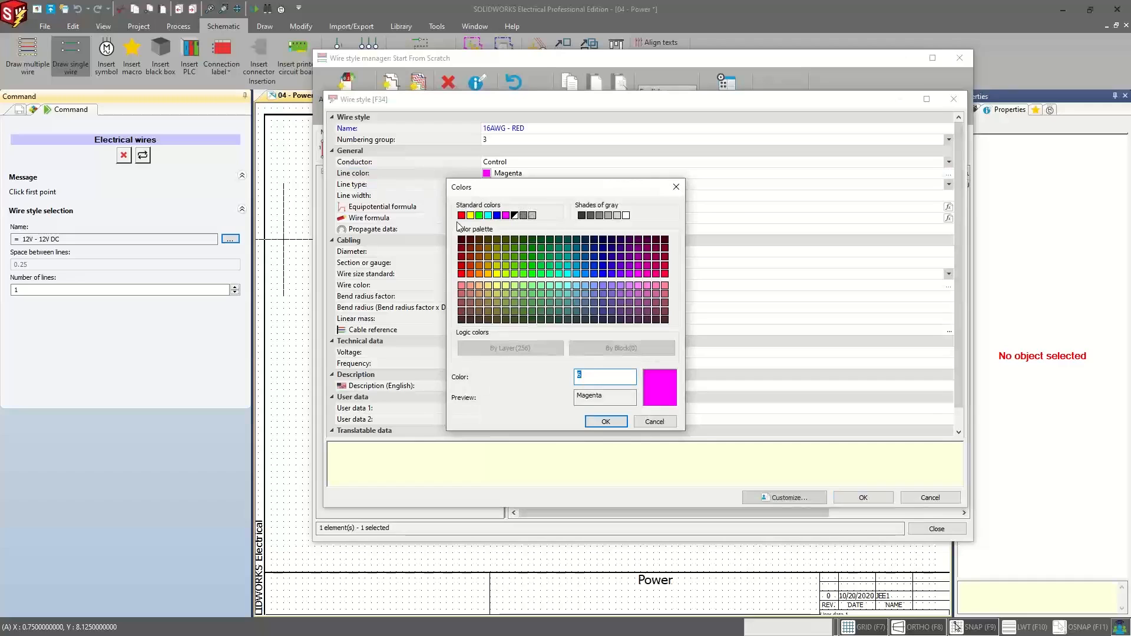
left_click(461, 215)
left_click(606, 422)
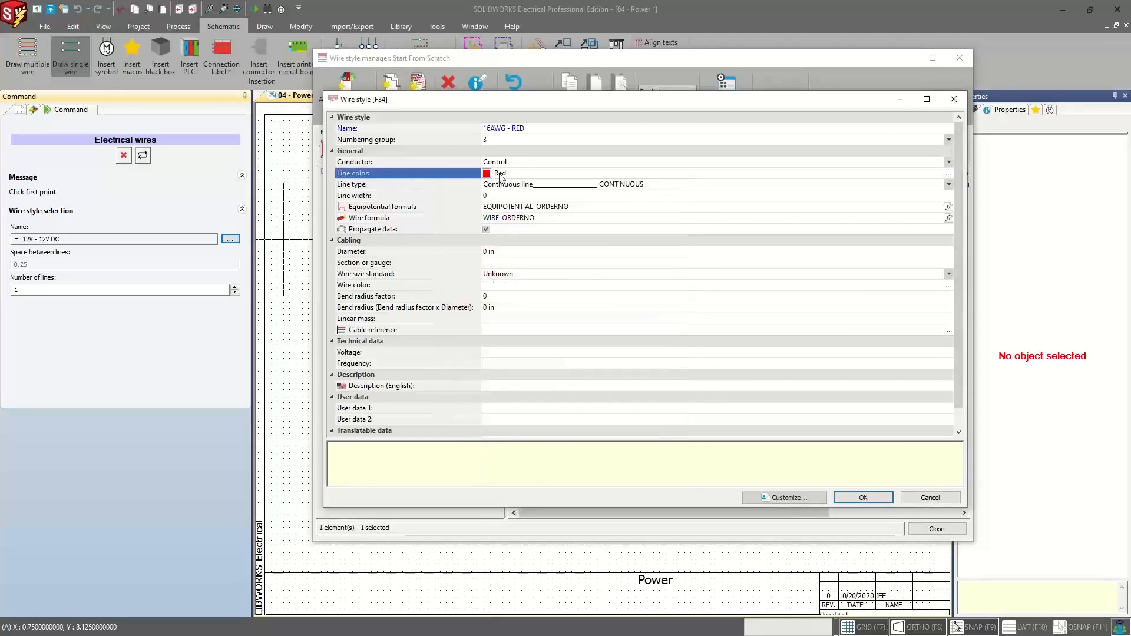
Step: Look up the nominal outside diameter of the size 16 conductor in the Weico UL1180 hook-up wire specification in the browser
left_click(508, 251)
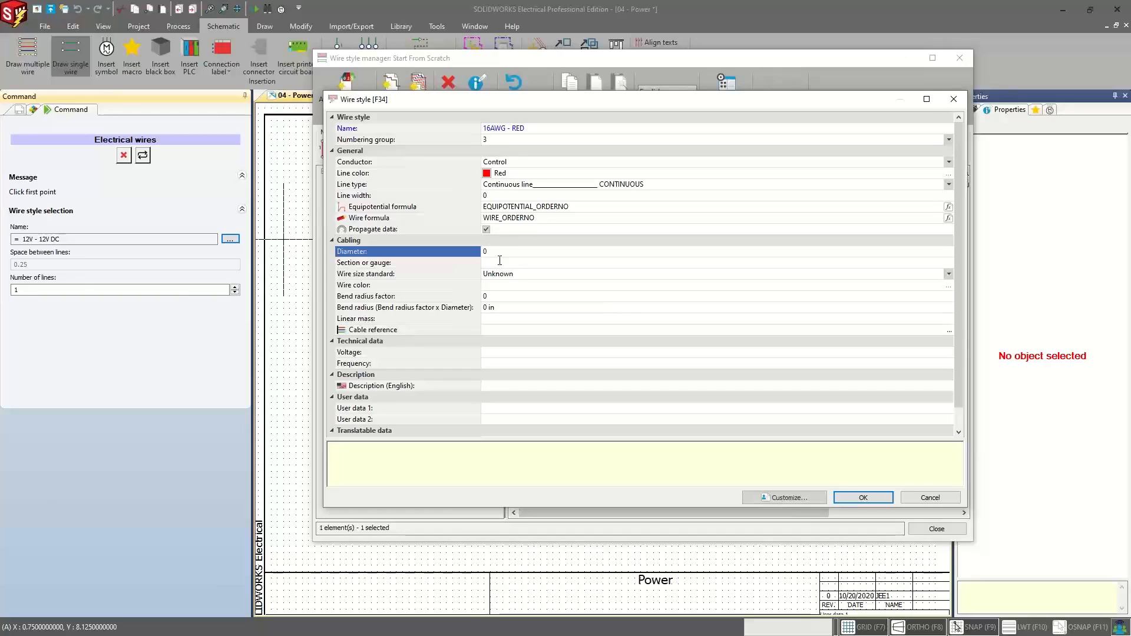
double_click(483, 252)
left_click_drag(1130, 94, 914, 54)
left_click(846, 42)
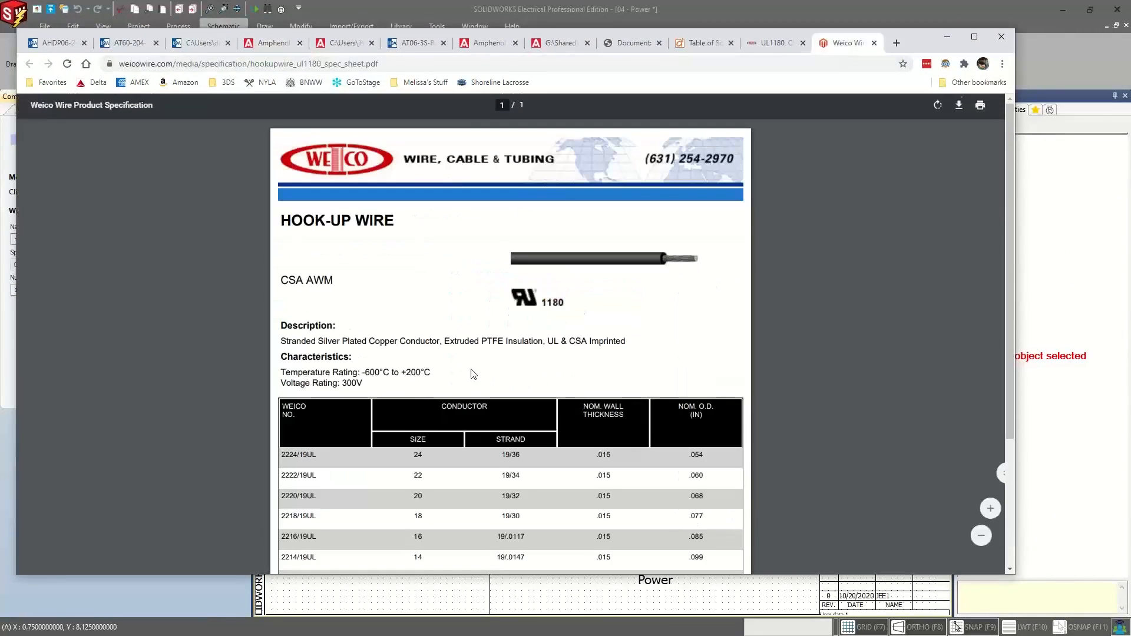
scroll(463, 381, "down", 3)
scroll(412, 400, "up", 2)
scroll(371, 414, "down", 1)
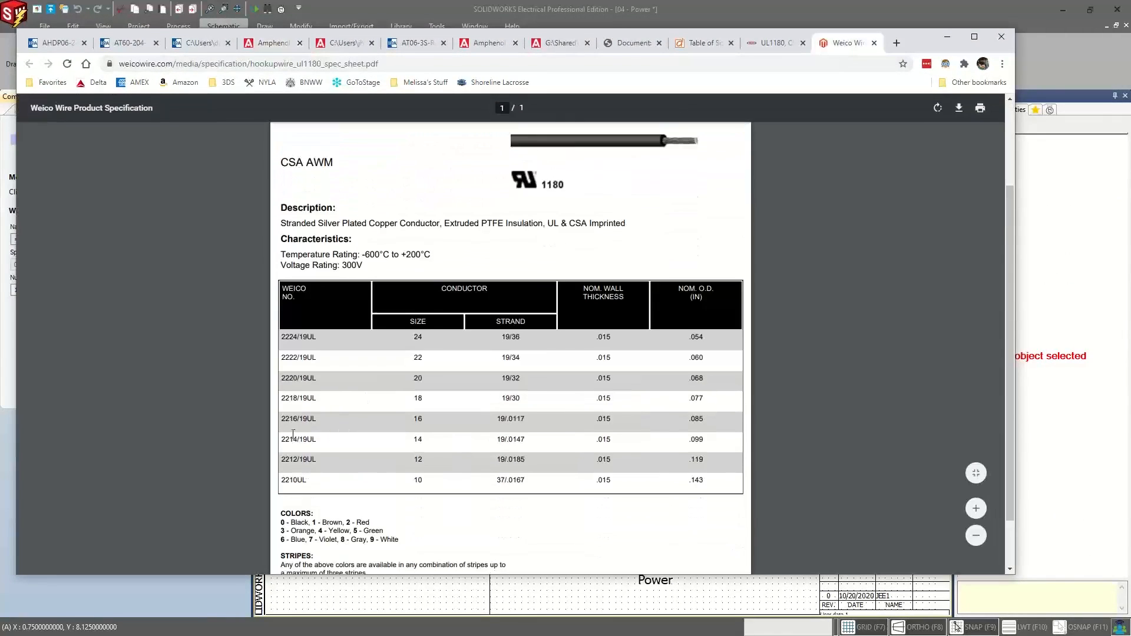
left_click_drag(285, 423, 704, 418)
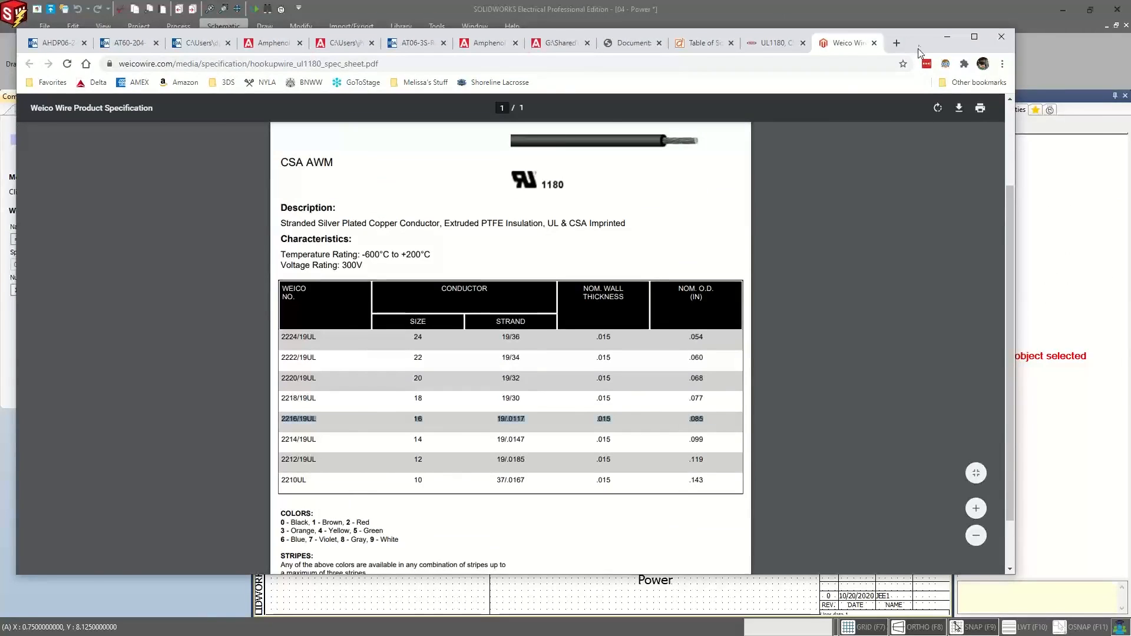
left_click(946, 36)
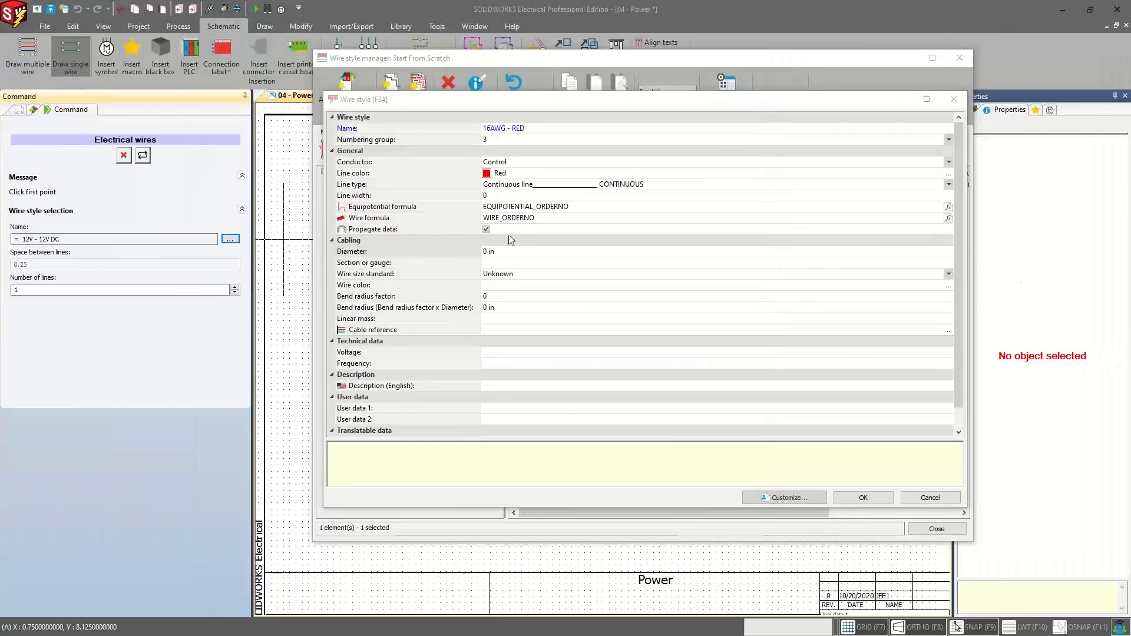
Step: Set the wire style's diameter to 0.085 in, section or gauge to 16, and wire size standard to Gauge (AWG standard)
left_click(484, 251)
type(".085")
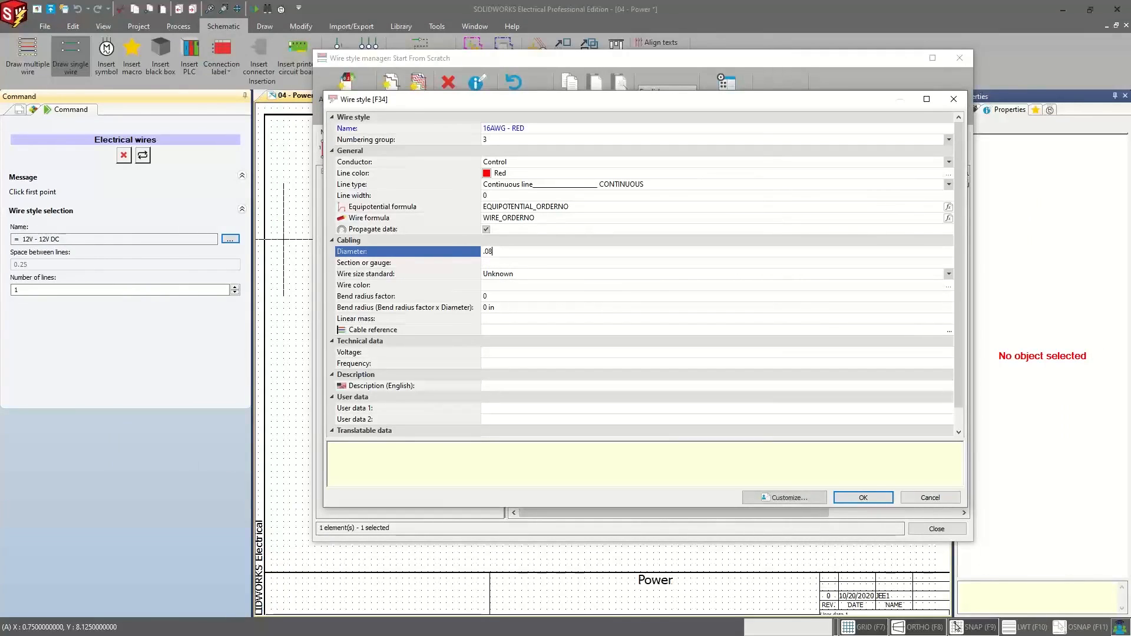
left_click(503, 263)
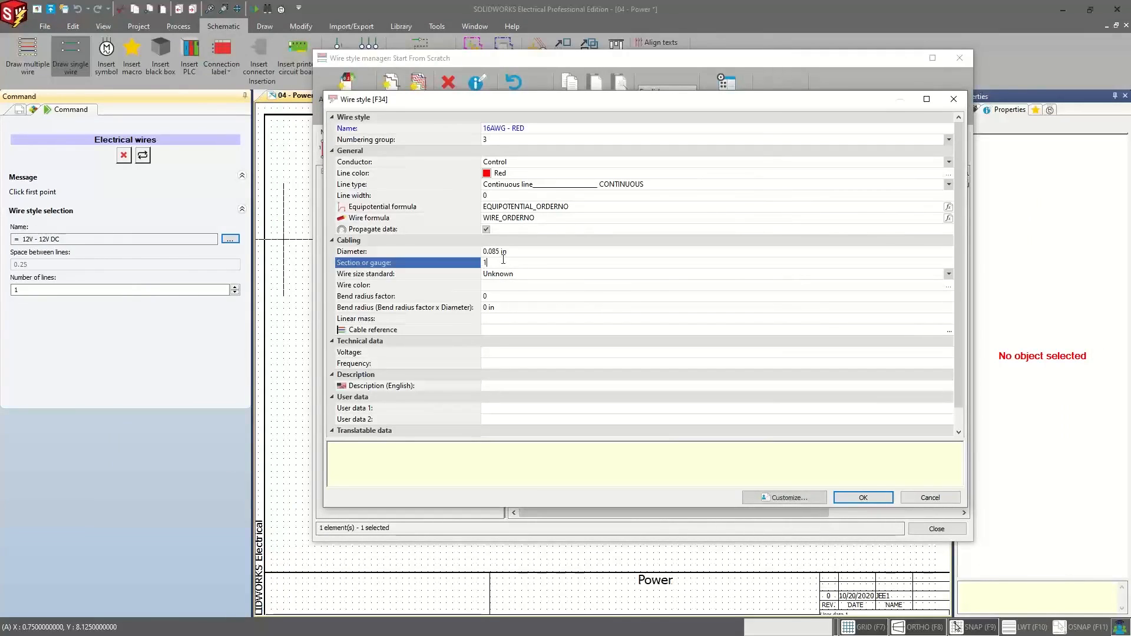
type("16")
left_click(503, 278)
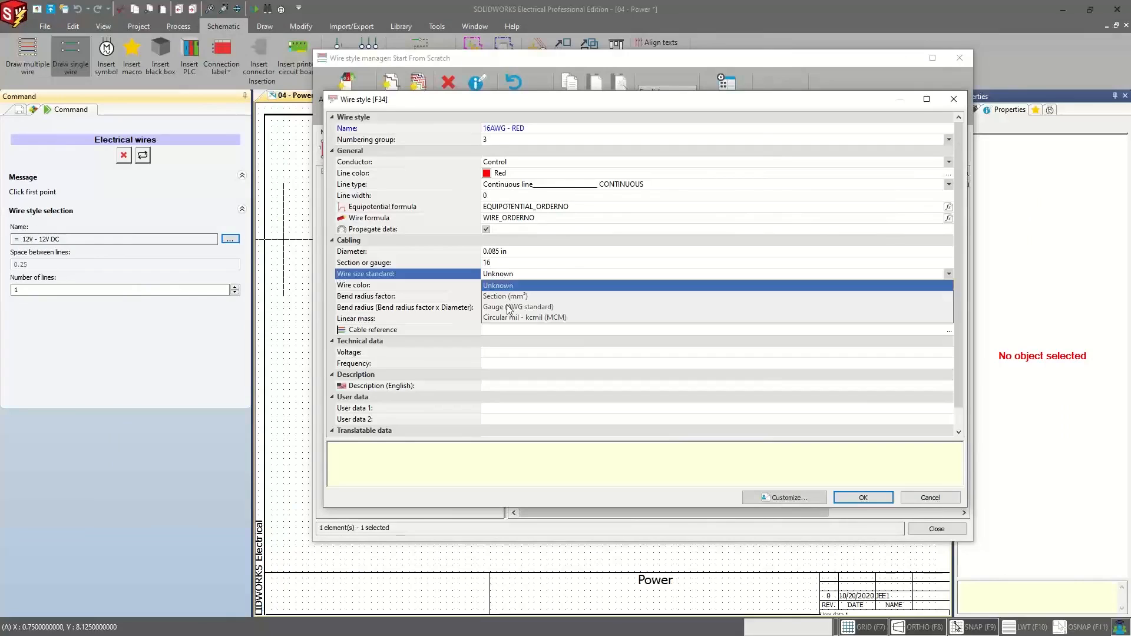
left_click(503, 295)
Step: Set the wire style's cabling wire color to Red as Color 1
left_click(504, 286)
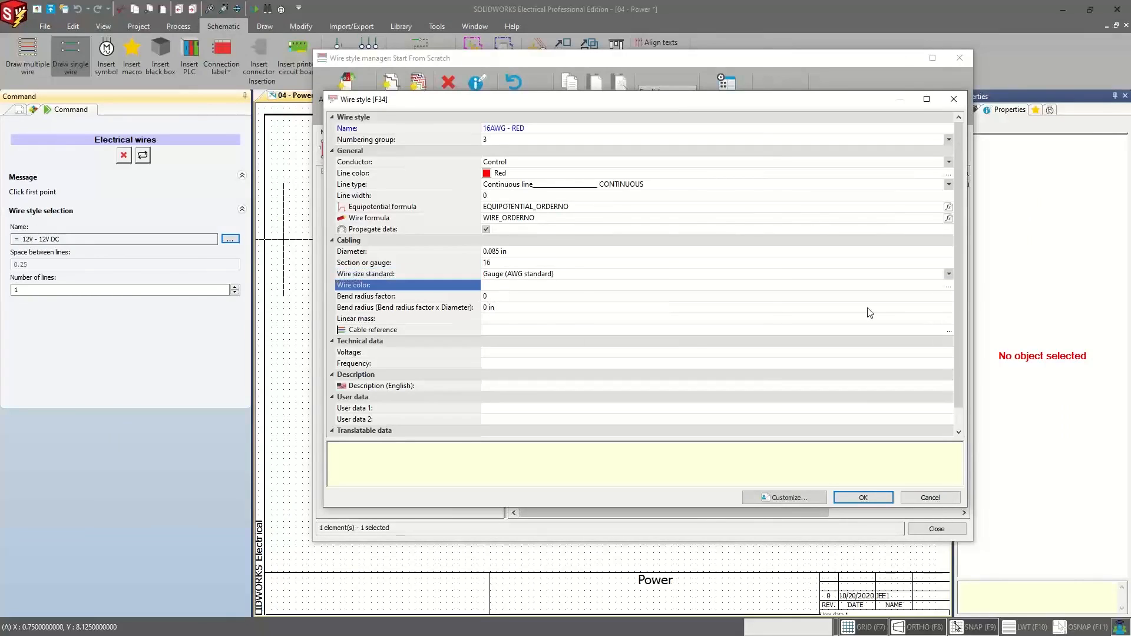
left_click(948, 287)
left_click(635, 295)
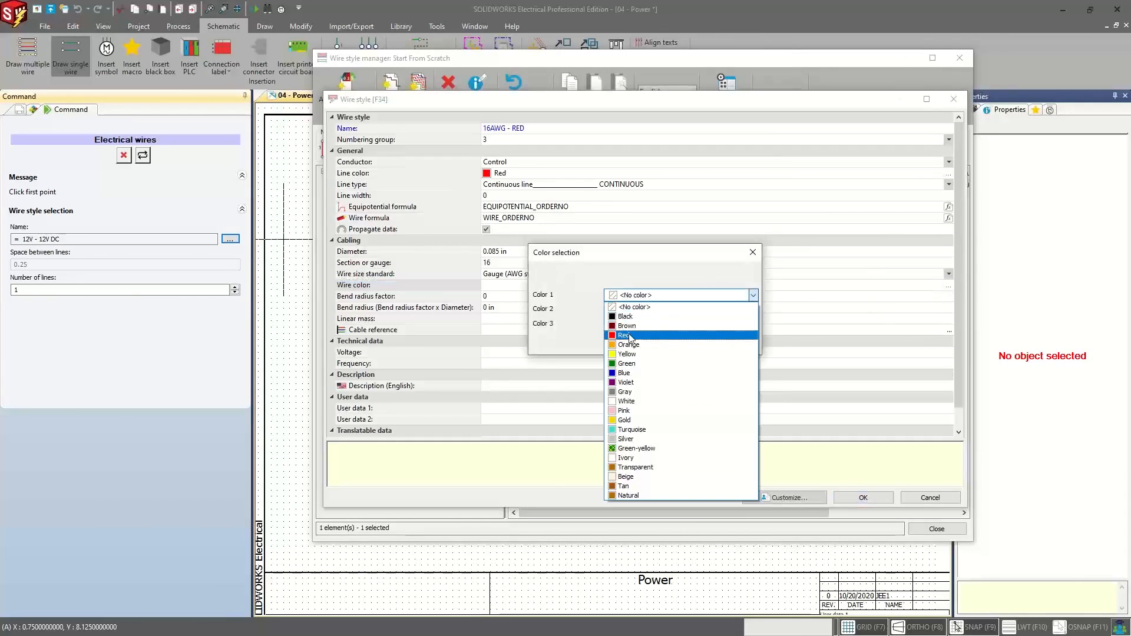
left_click(628, 339)
key("Return")
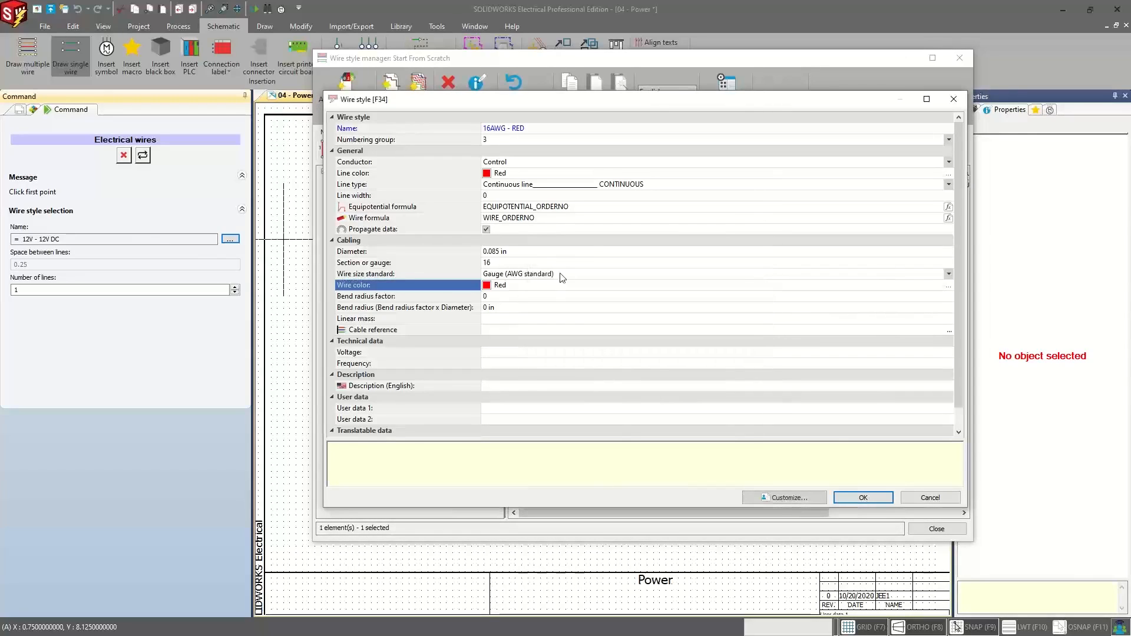
Step: Enter 16AWG - RED as the wire style's English description and accept the wire style
left_click(513, 306)
left_click(515, 297)
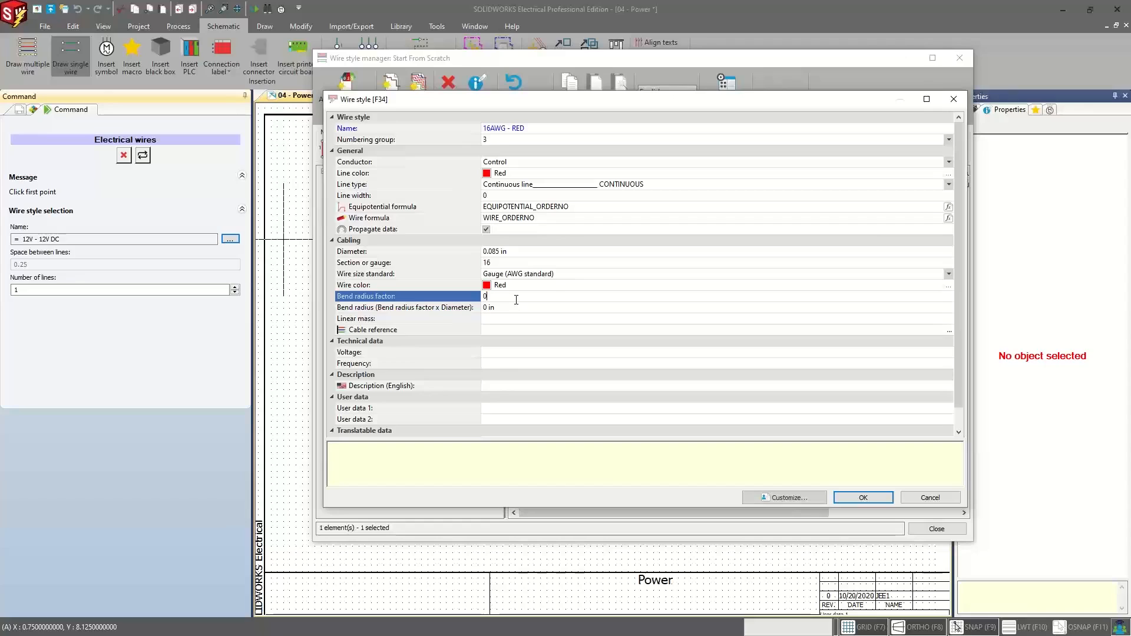
scroll(511, 364, "down", 1)
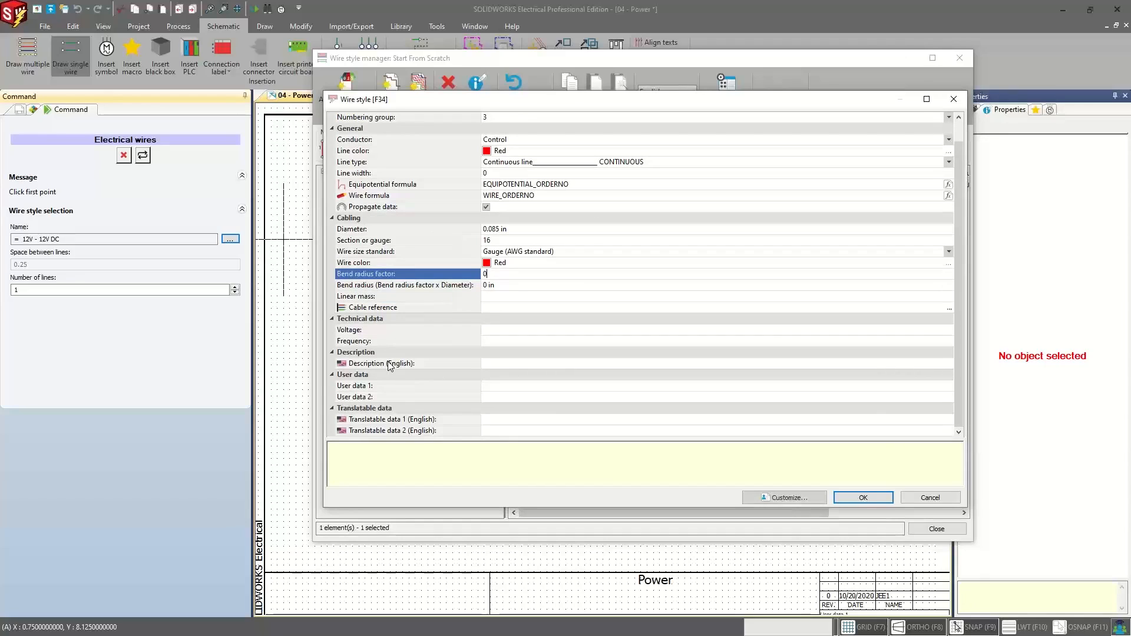
left_click(494, 363)
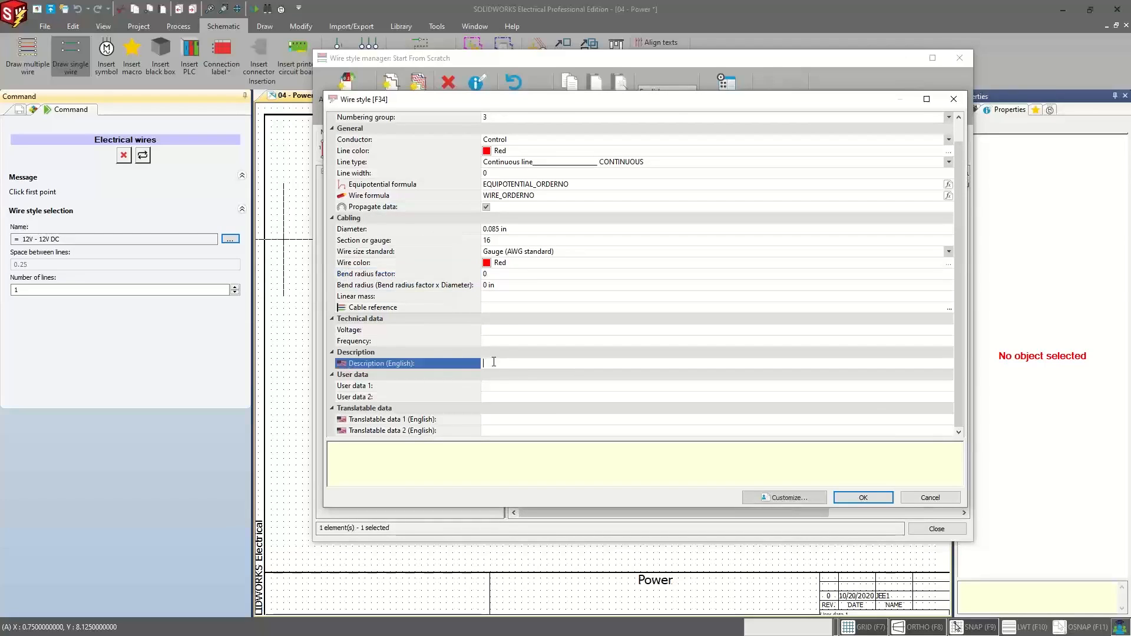
type("16AWG -")
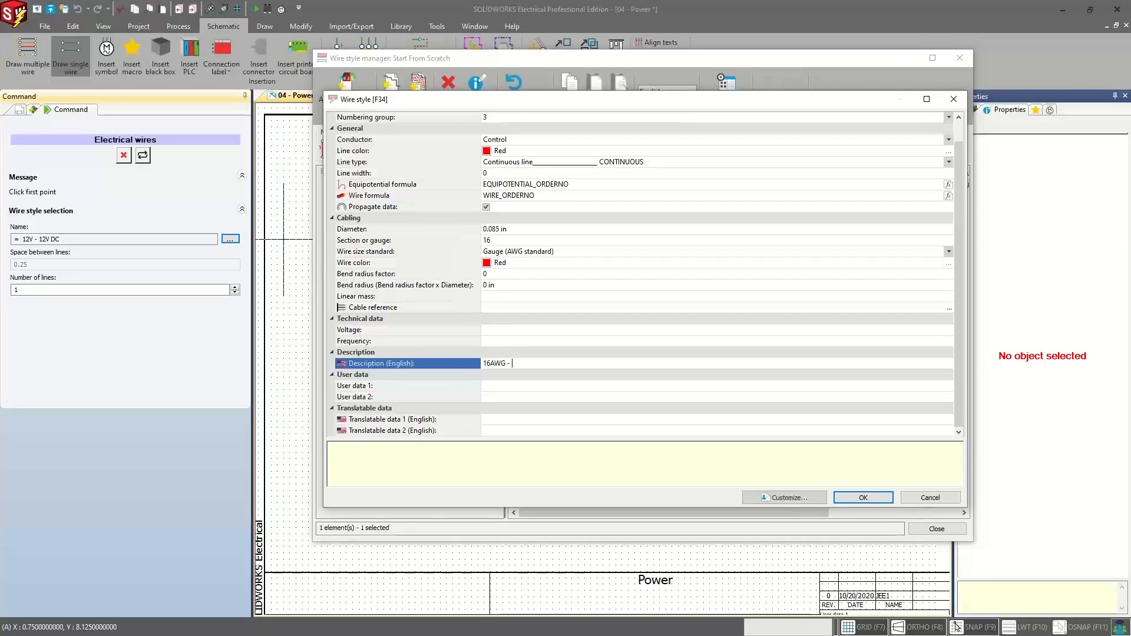
type("Red")
left_click(845, 499)
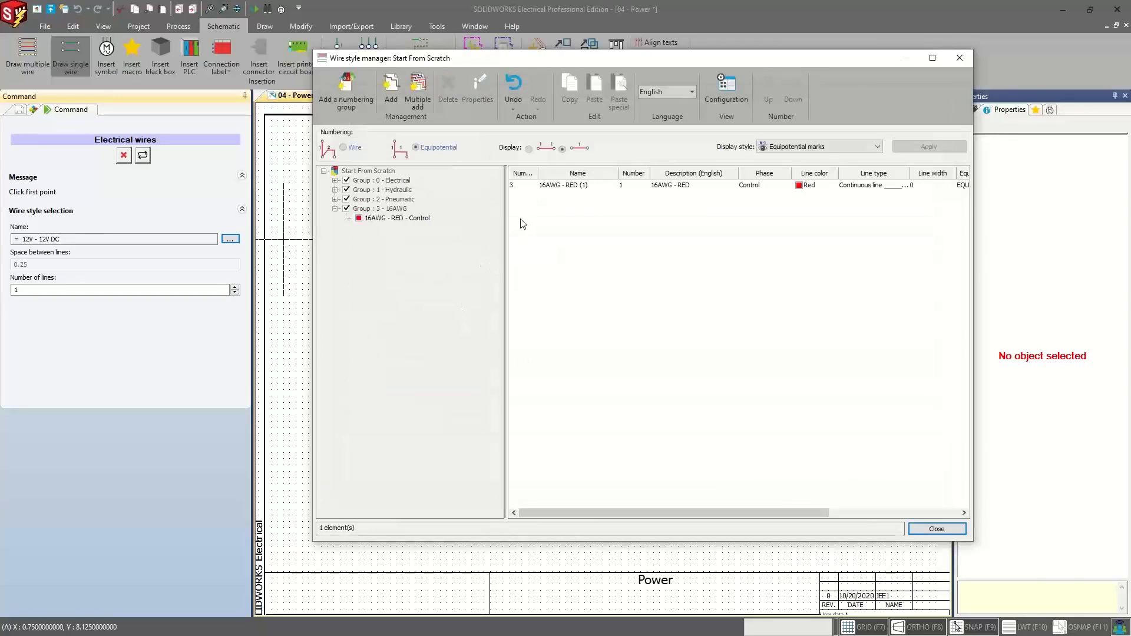
Step: Base the 16AWG - RED style's equipotential formula on the predefined three-character equipotential counter, prefixed with "W" +
double_click(572, 186)
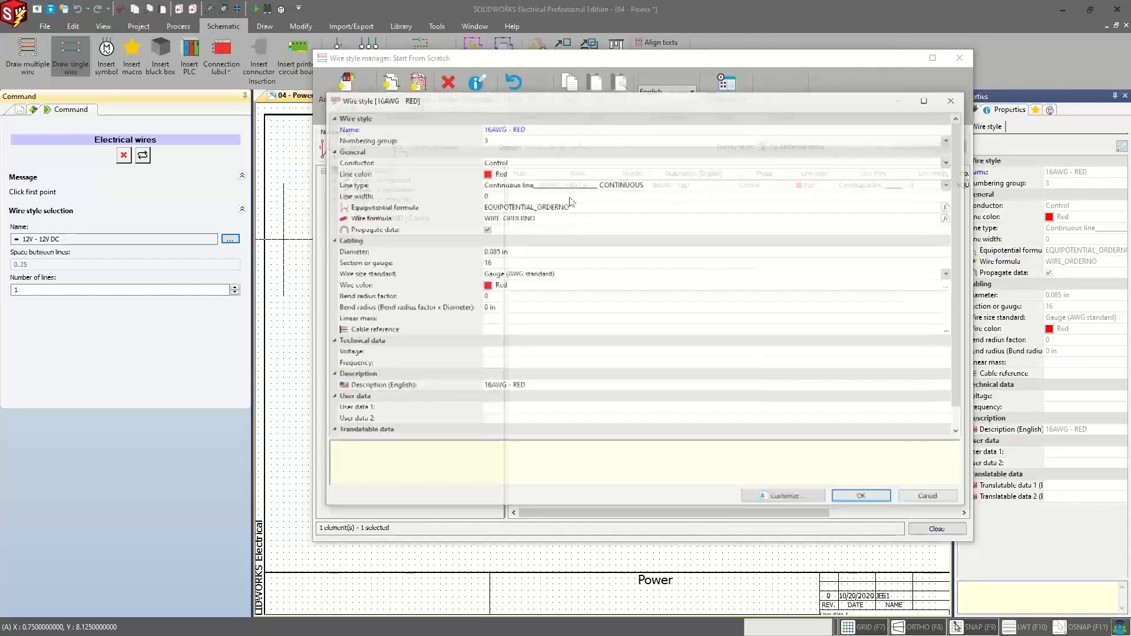
left_click_drag(617, 100, 611, 108)
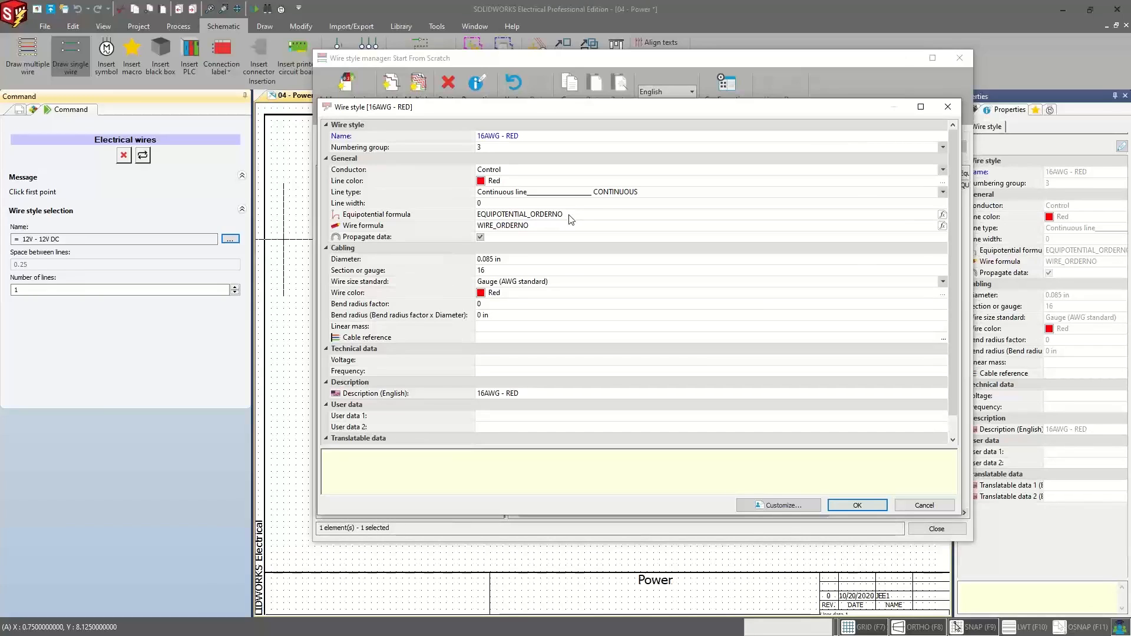
left_click(942, 214)
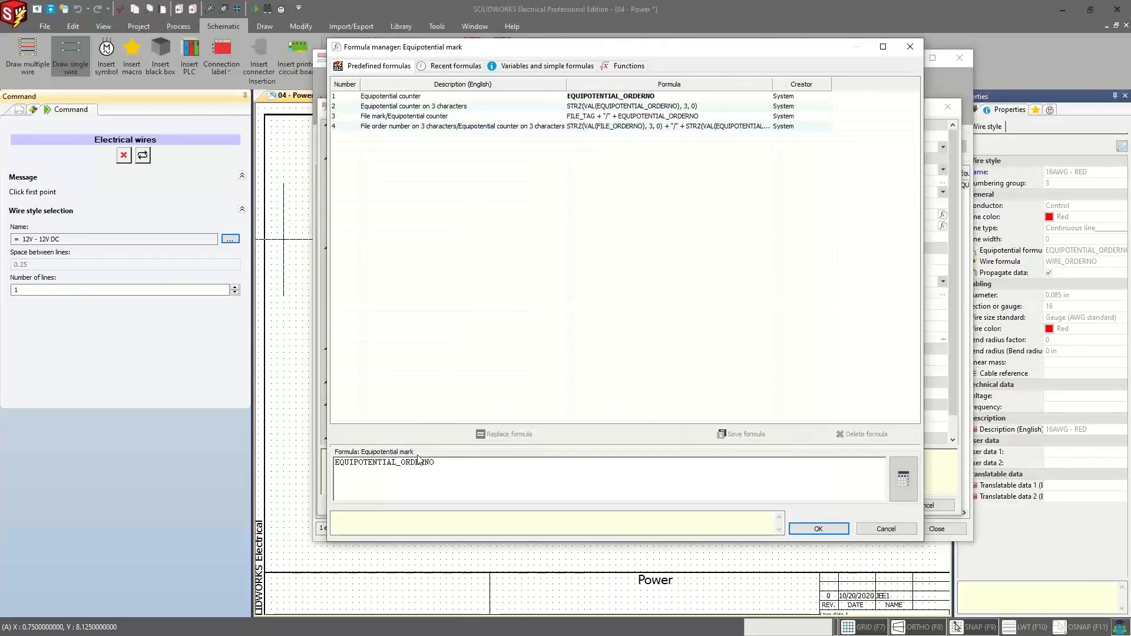
left_click(532, 108)
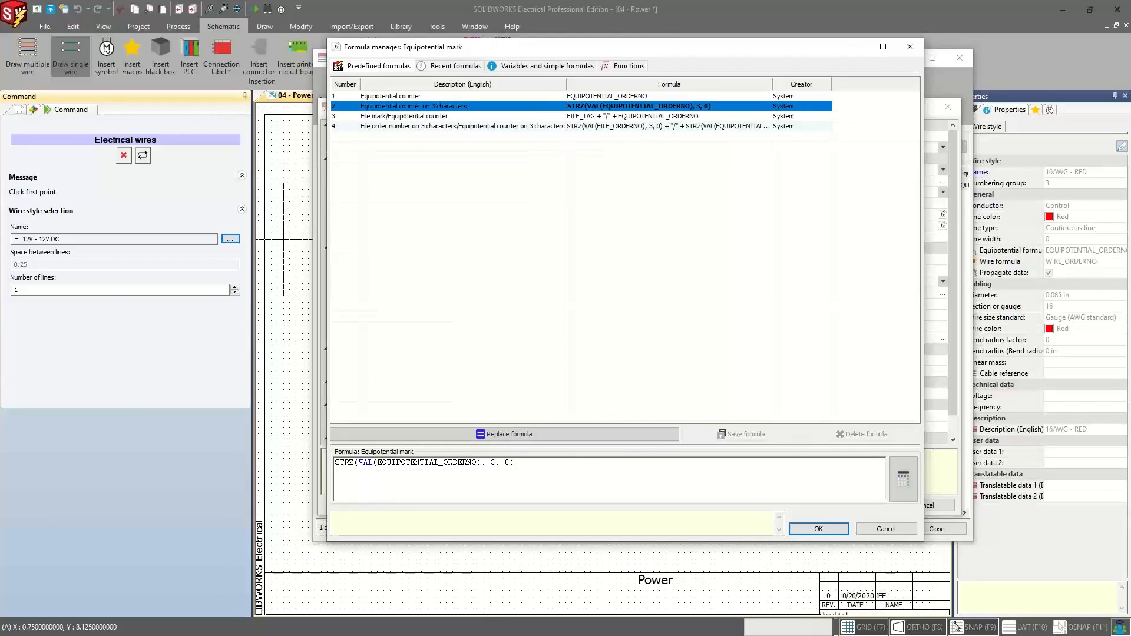
left_click(337, 463)
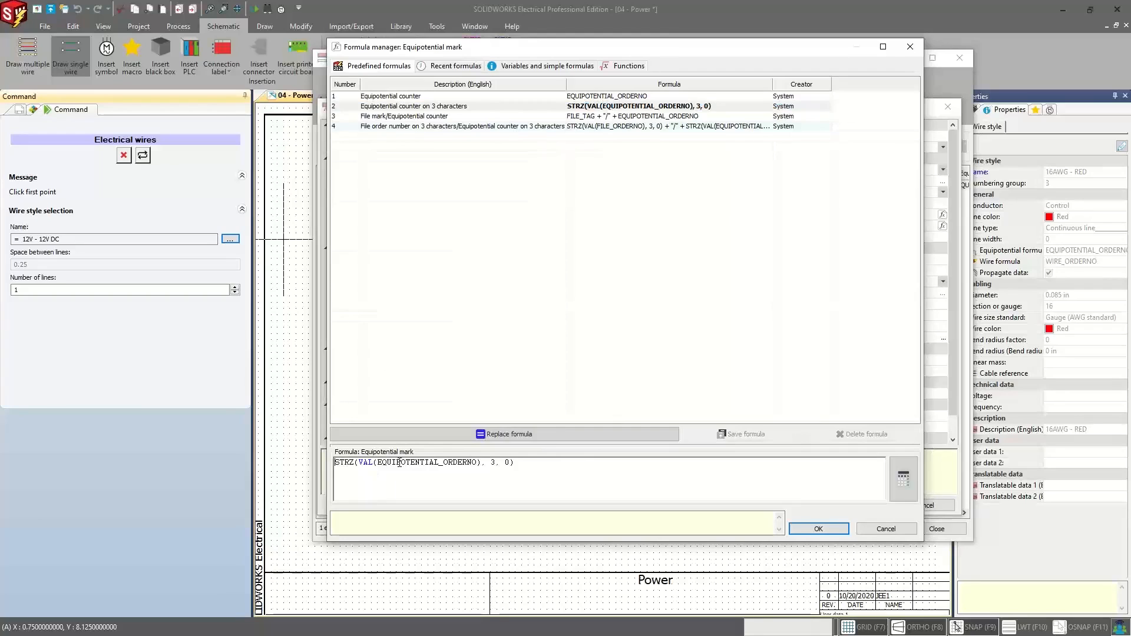
type("\"W\" ")
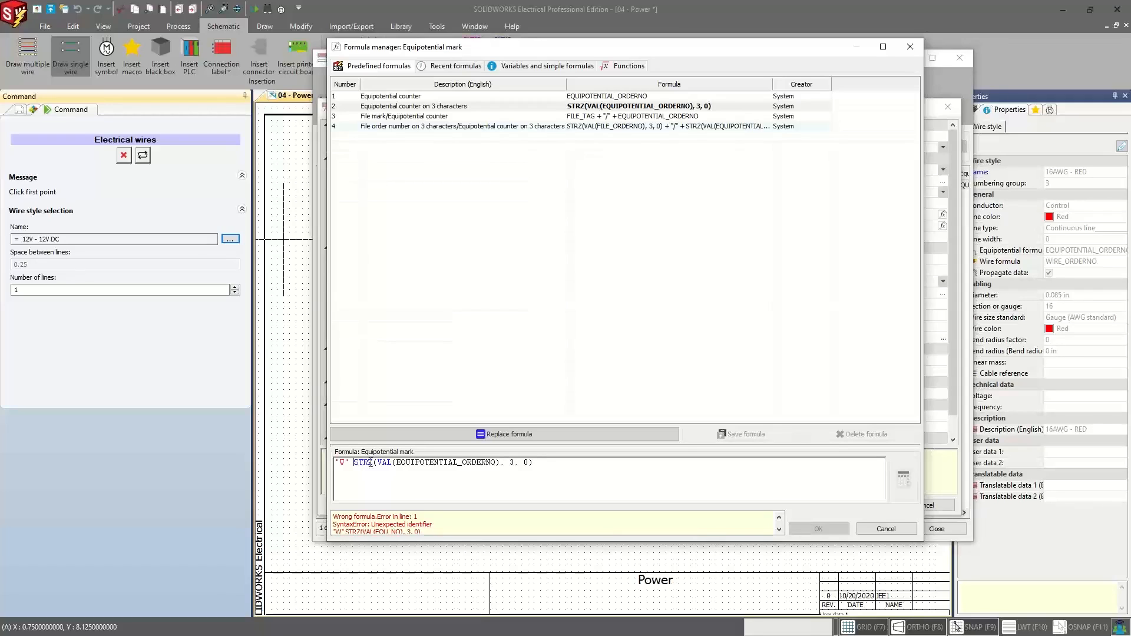
type("+")
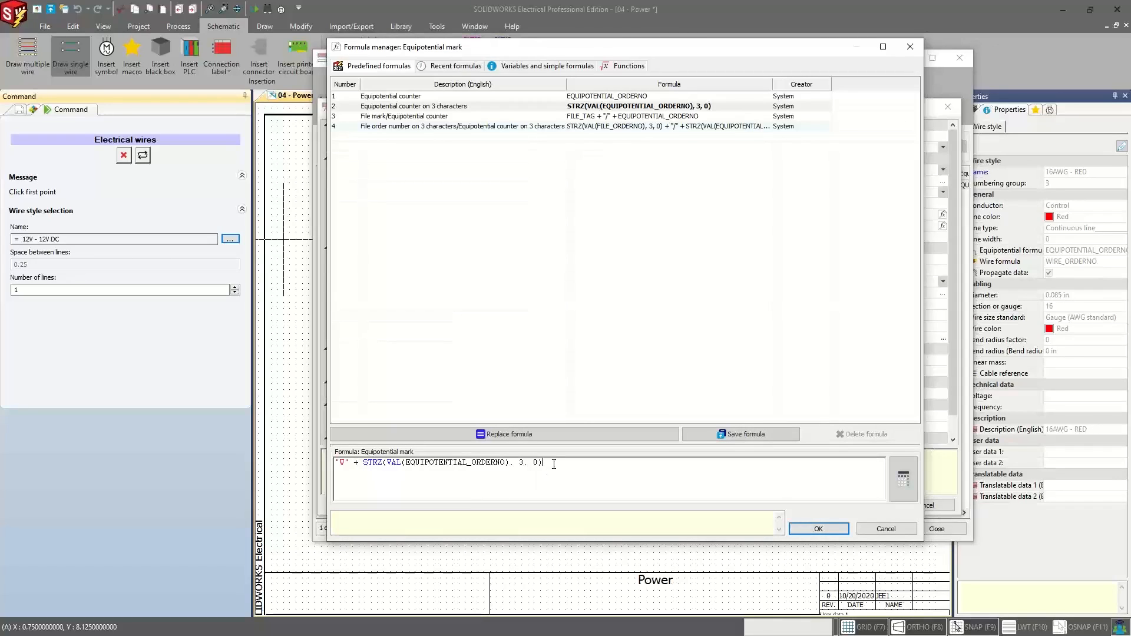
Step: Append the section or gauge variable EQUIPOTENTIAL_SECTION_GAUGE and the text "AWG" to the equipotential formula
left_click(558, 66)
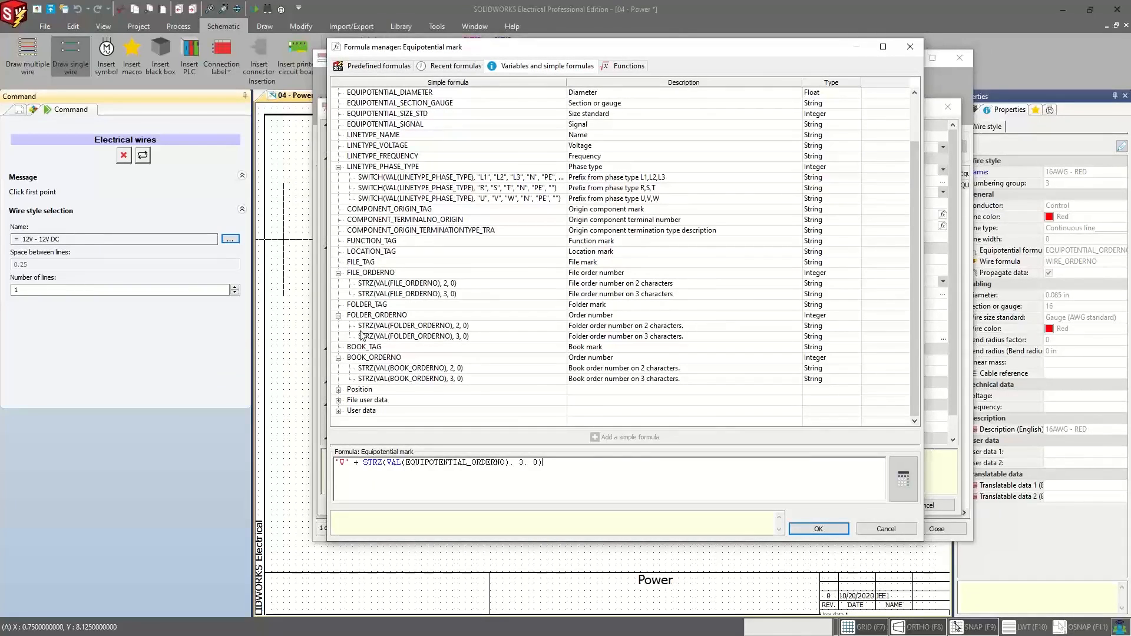
scroll(362, 335, "up", 2)
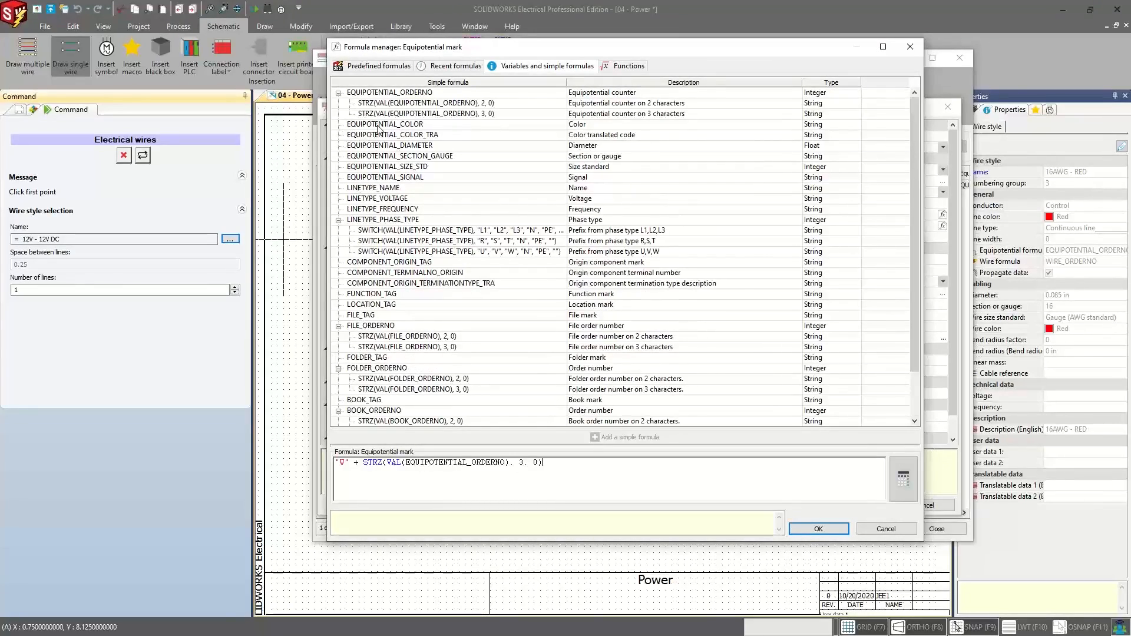
left_click(390, 157)
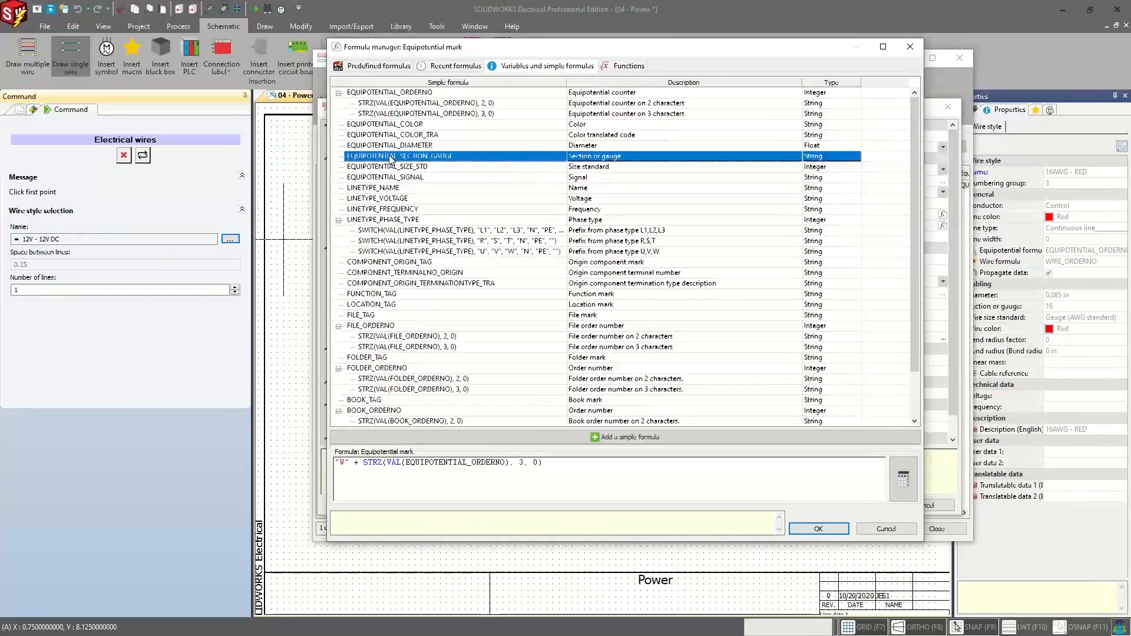
double_click(390, 156)
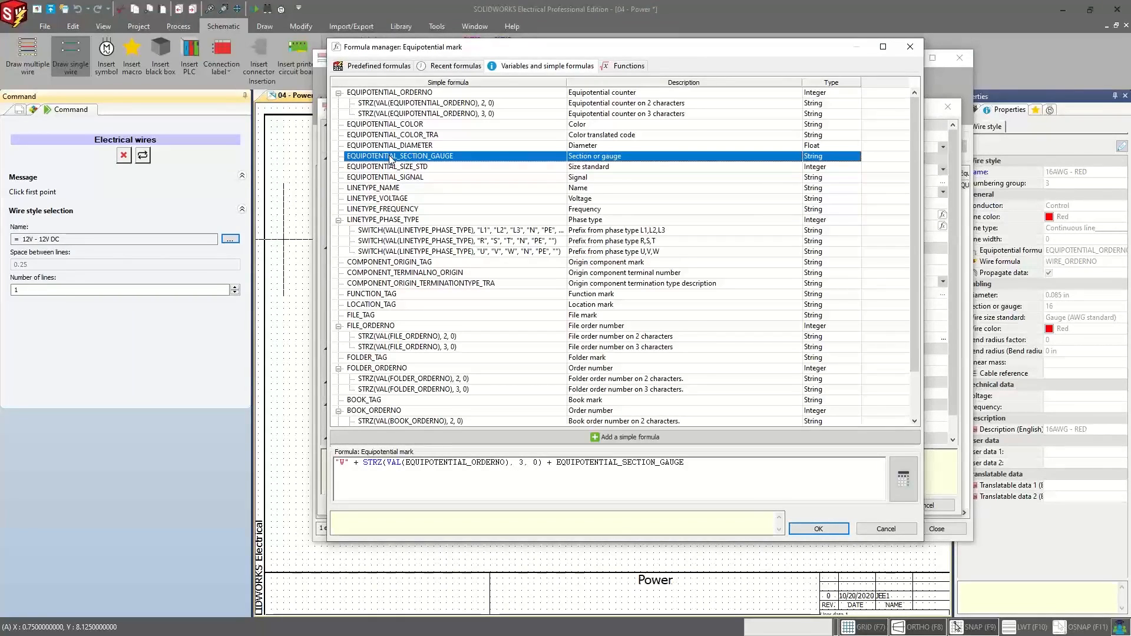
left_click(769, 472)
type("+ A")
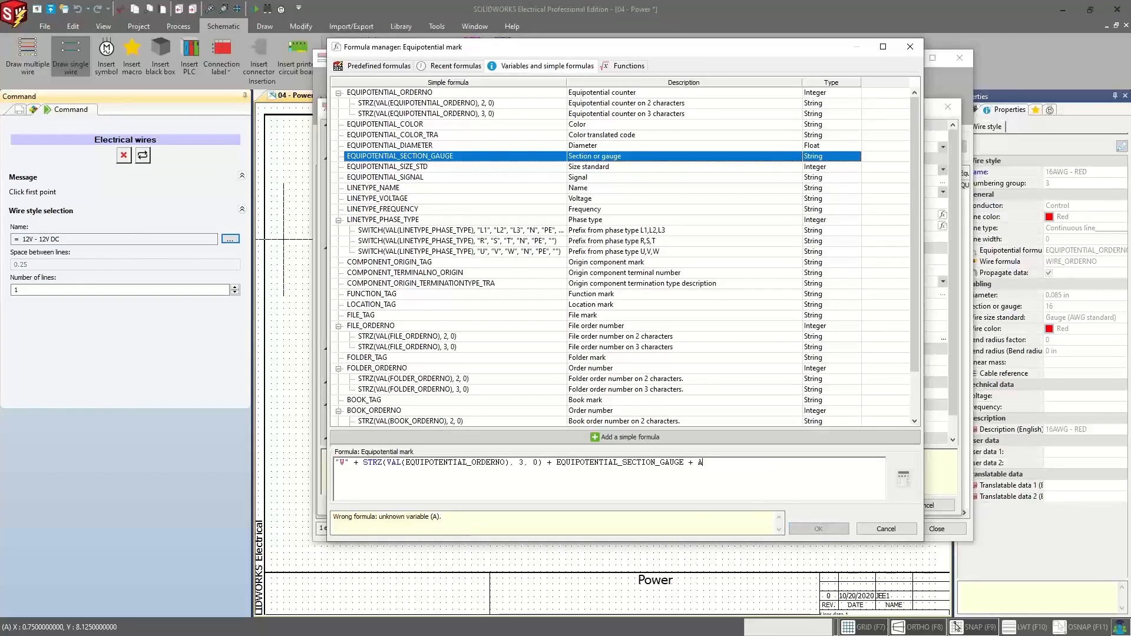
key("BackSpace")
type("\"AWG\"")
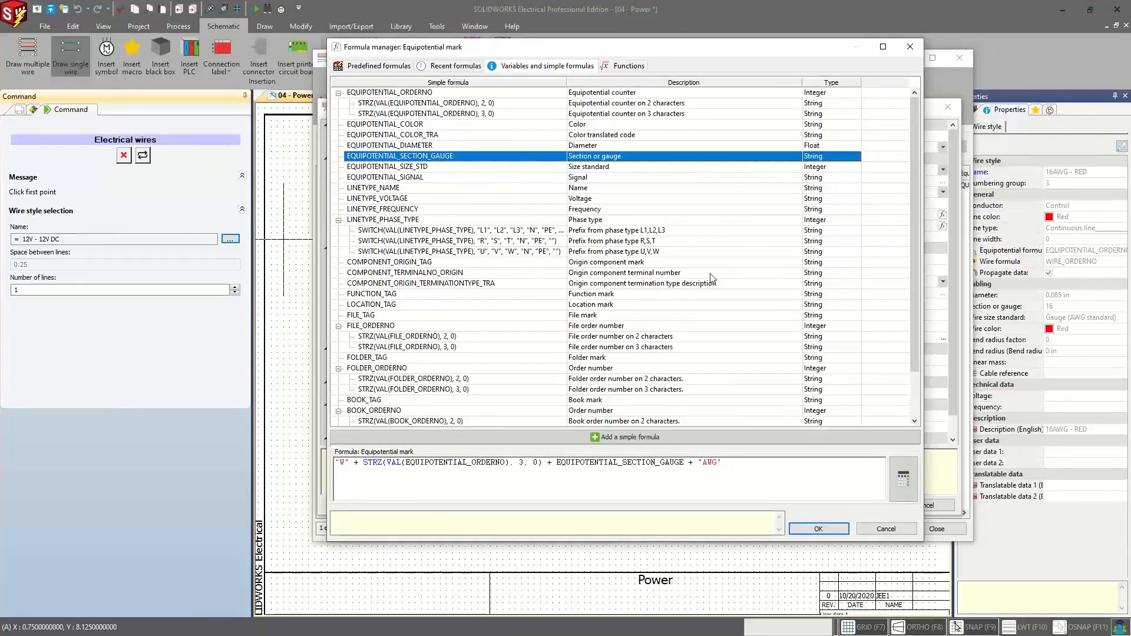
Step: Append EQUIPOTENTIAL_COLOR to the formula, extend the preceding text to "AWG -", and accept the formula and the wire style
double_click(390, 125)
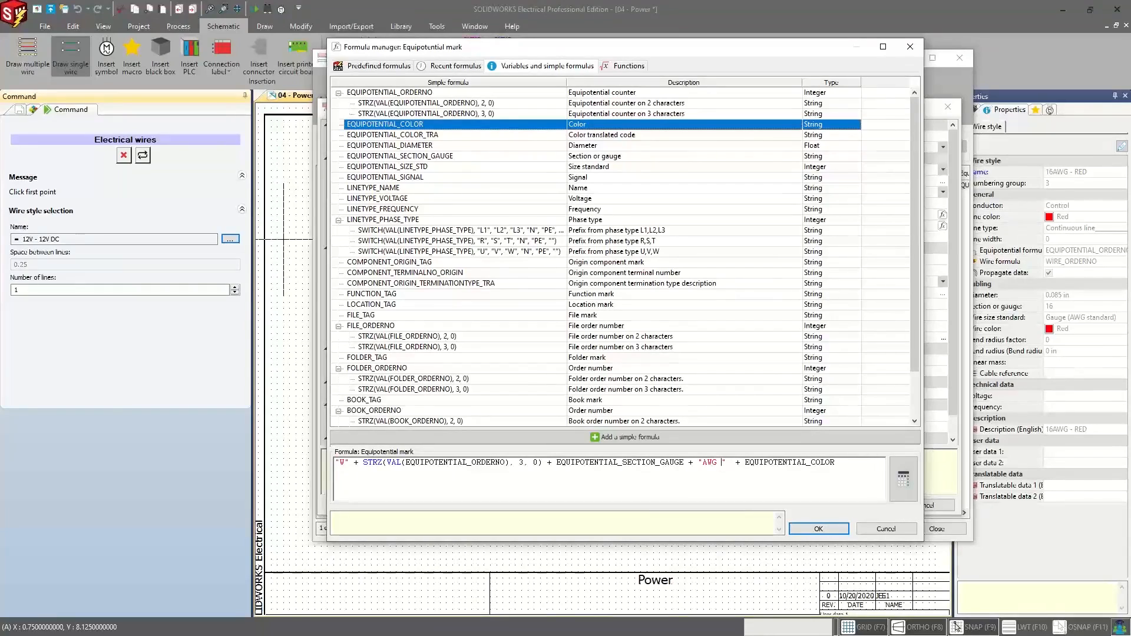
key("BackSpace")
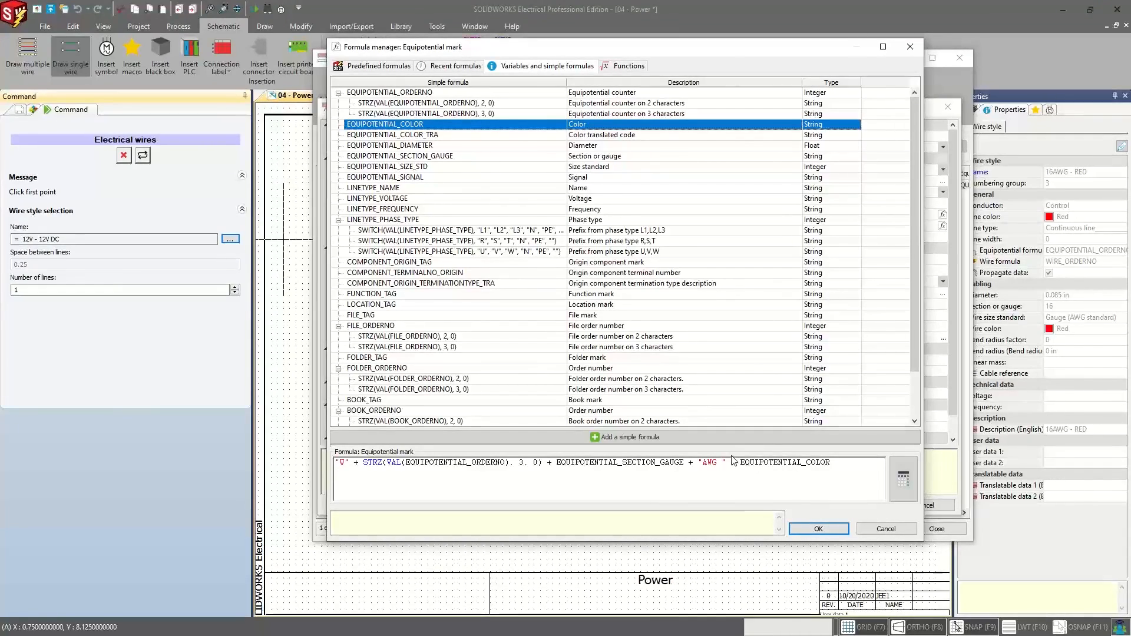
type("-")
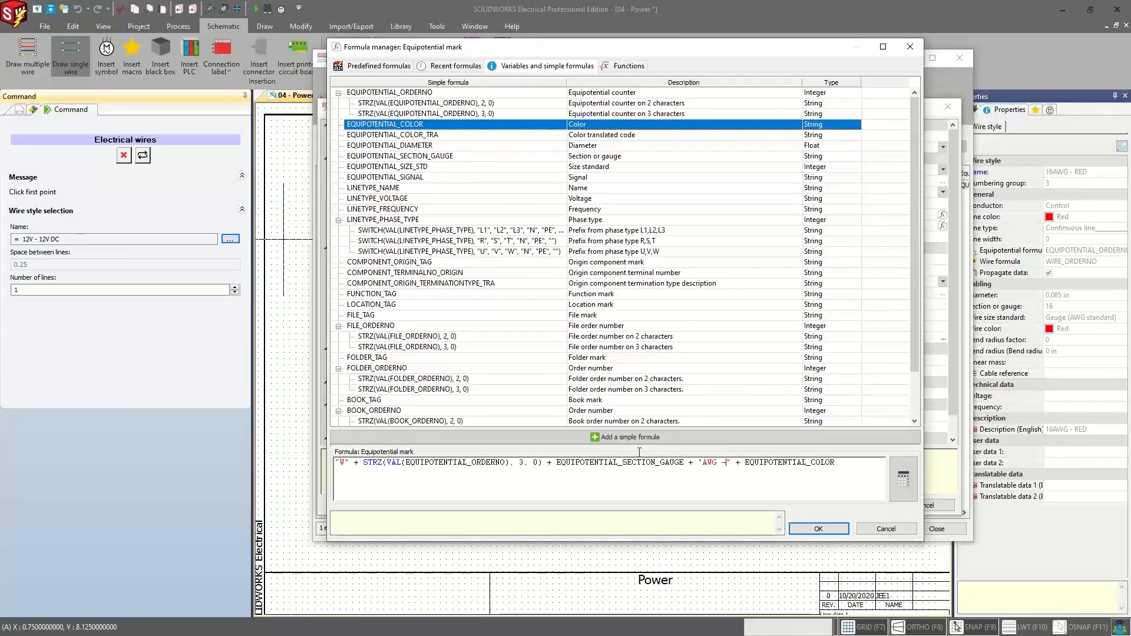
left_click(818, 529)
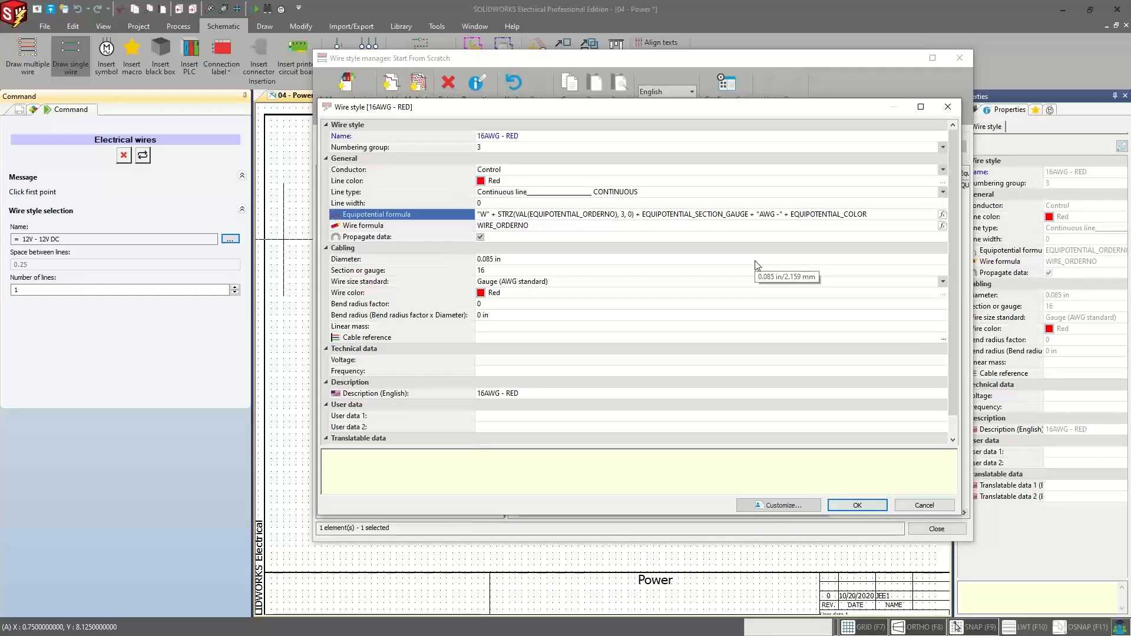
left_click(846, 505)
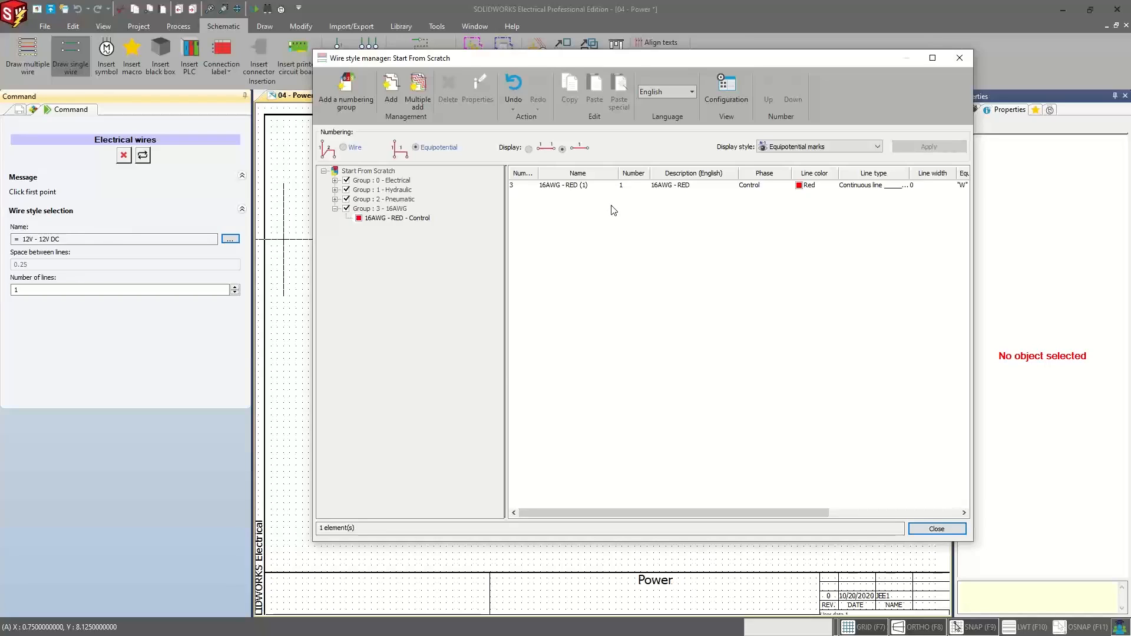
Step: Duplicate the 16AWG - RED wire style within the 16AWG numbering group
left_click(612, 188)
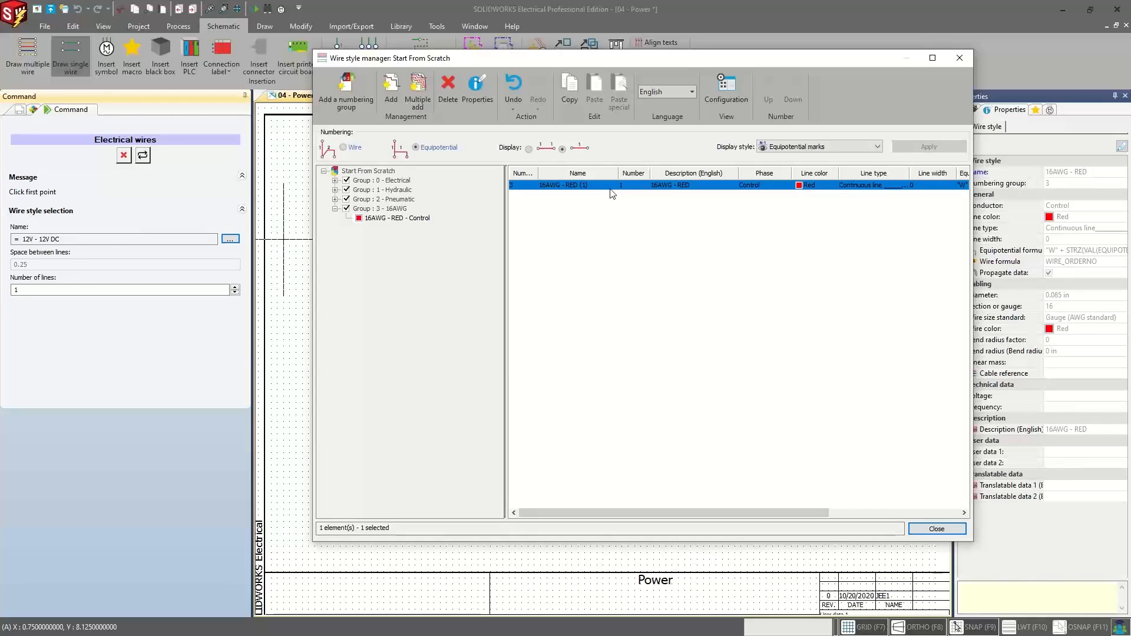
left_click(571, 97)
left_click(384, 209)
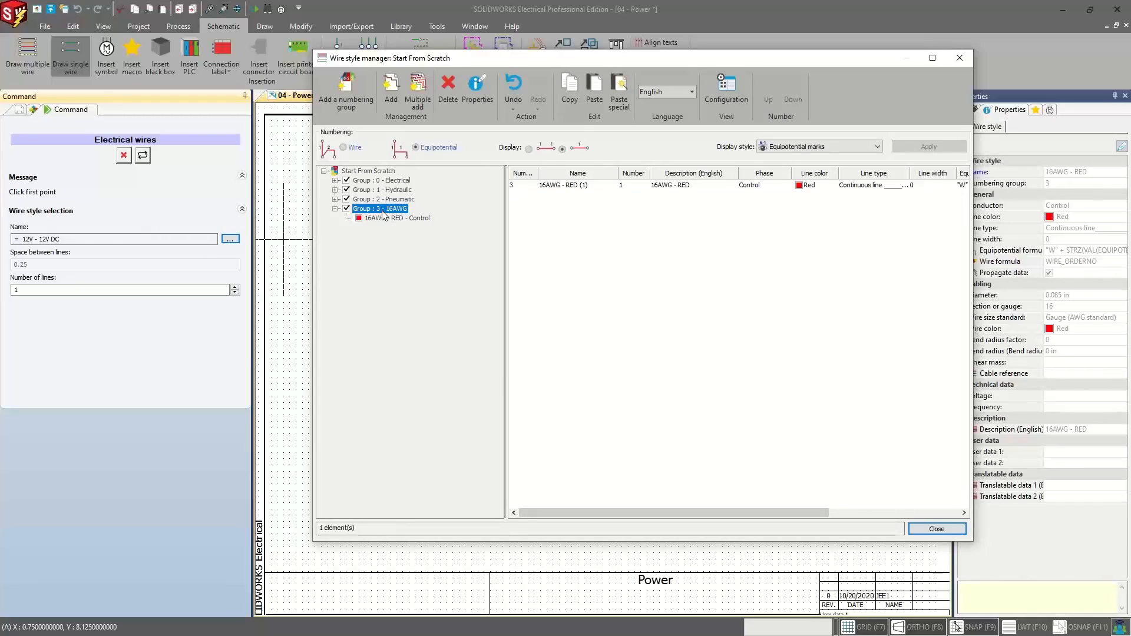
left_click(388, 218)
left_click(383, 208)
left_click(594, 88)
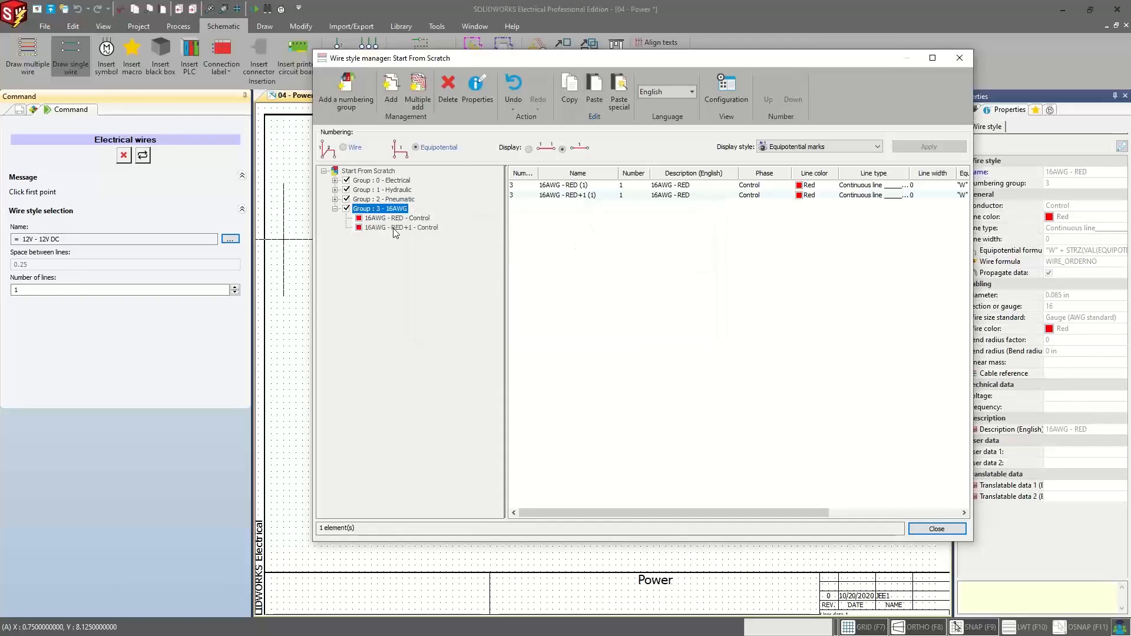
Step: Rename the duplicated wire style as 16AWG - BLUE
left_click(409, 228)
double_click(578, 186)
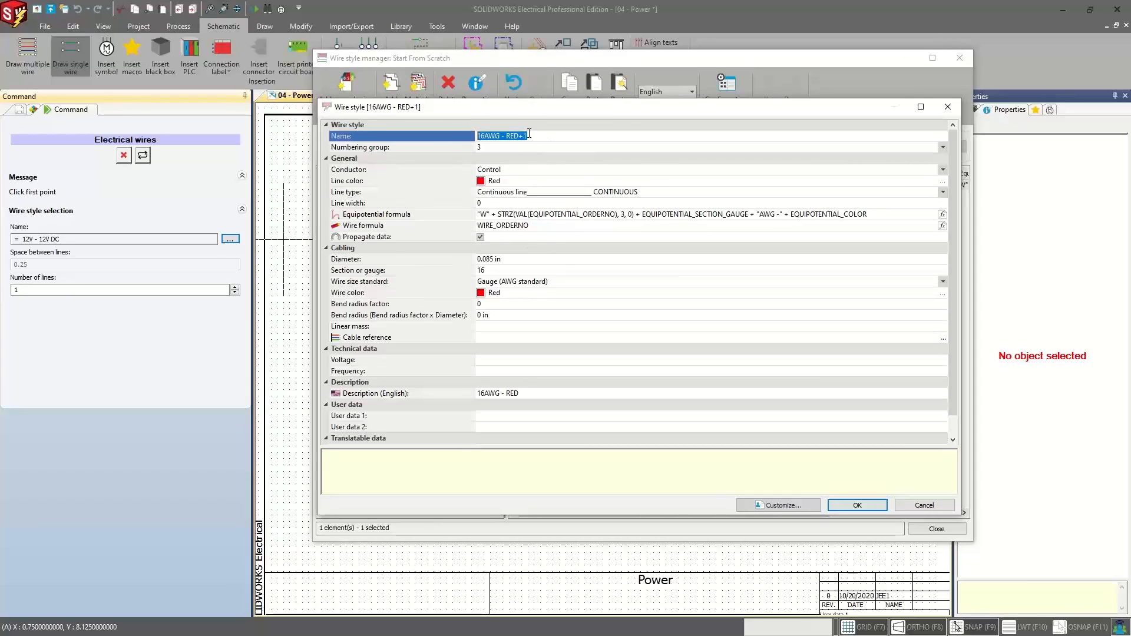
left_click_drag(528, 136, 506, 136)
key("BackSpace")
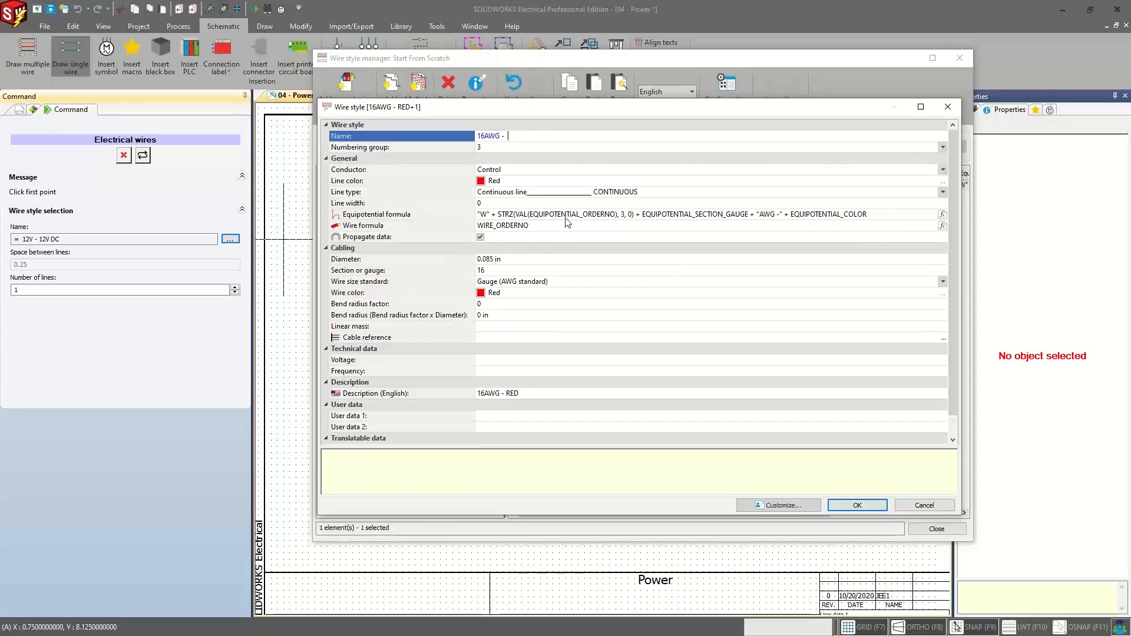
type("BLUE")
Step: Set the duplicated style's cabling wire color to Blue as Color 1
left_click(507, 295)
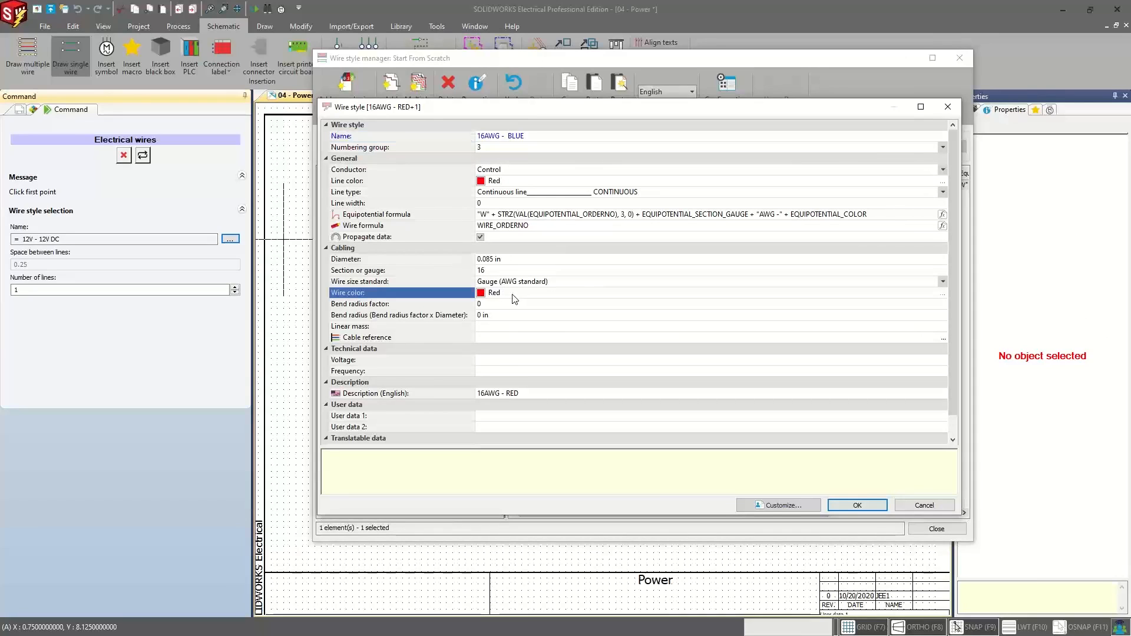
left_click(942, 294)
left_click(713, 303)
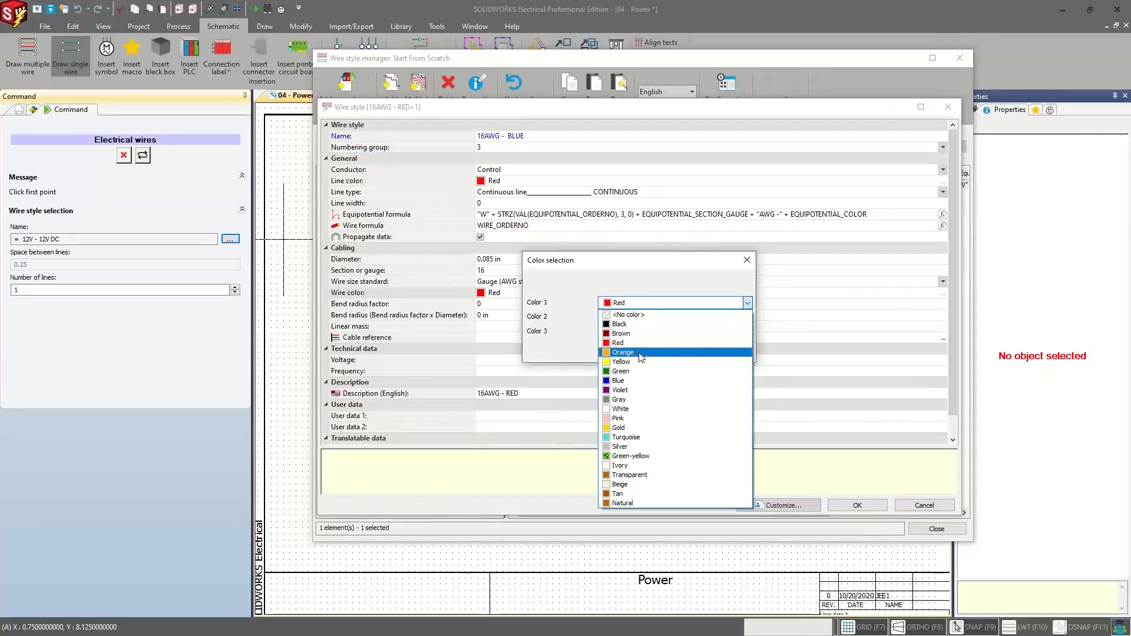
left_click(635, 382)
left_click(684, 352)
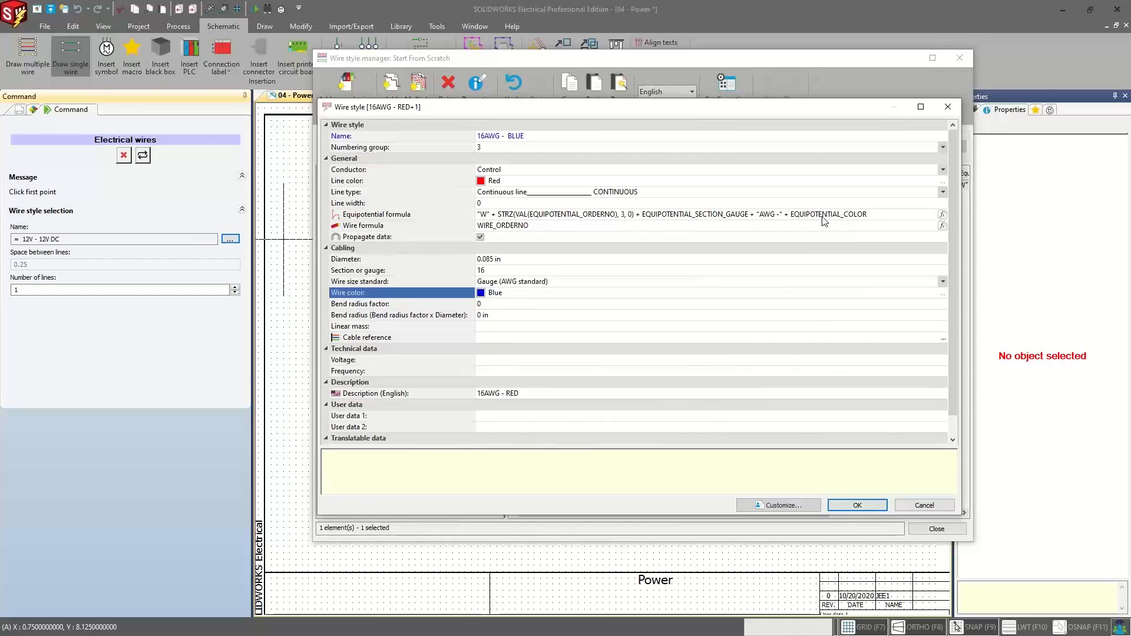
Step: Set the duplicated style's line color to the standard blue
left_click(490, 184)
left_click(943, 181)
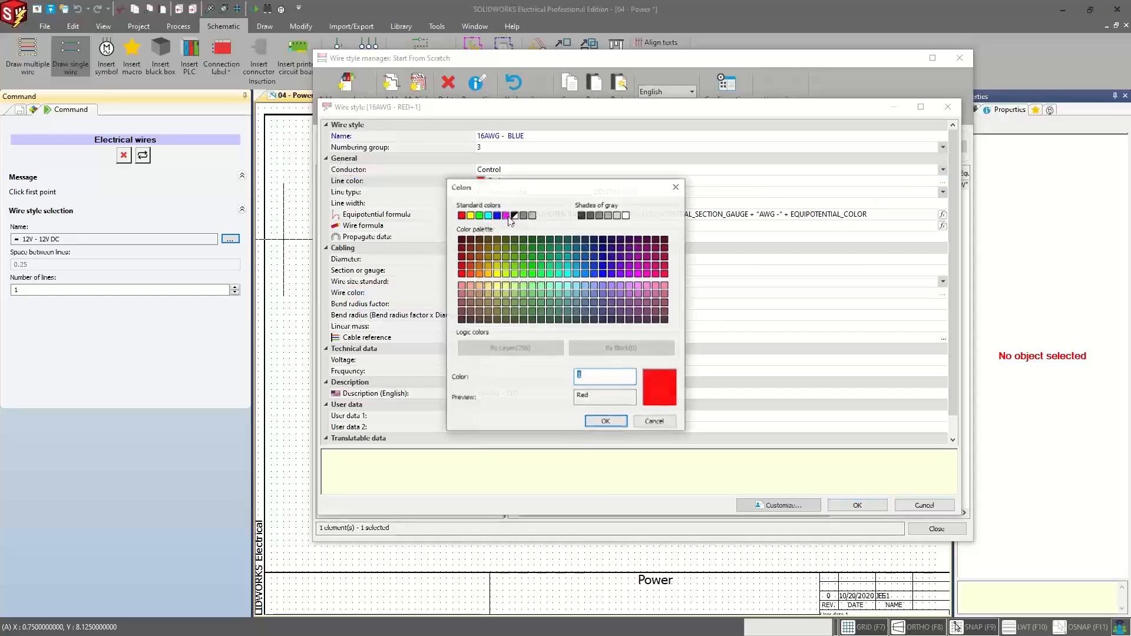
left_click(496, 215)
left_click(605, 422)
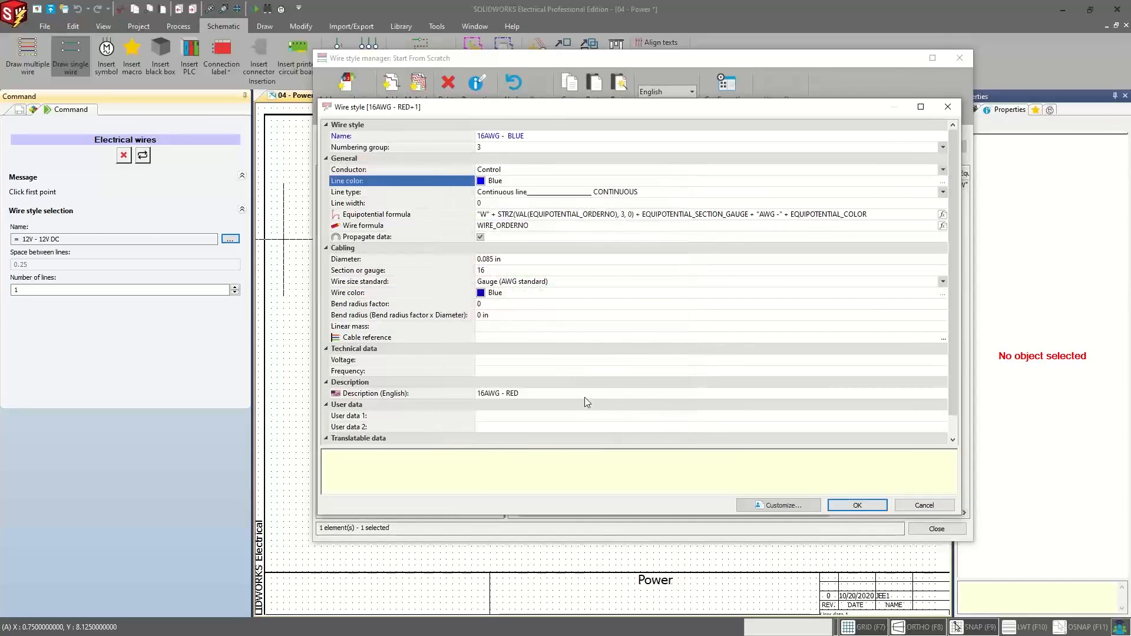
Step: Change the duplicated style's English description to 16AWG - BLUE and accept the wire style
left_click(520, 392)
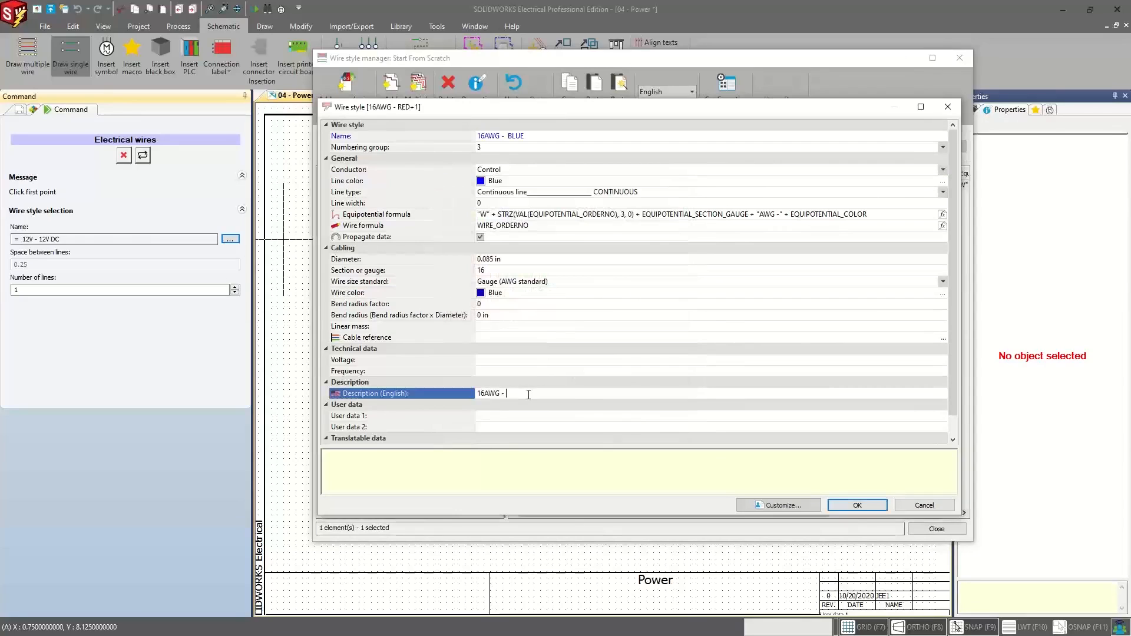
type("BLUE")
key("Return")
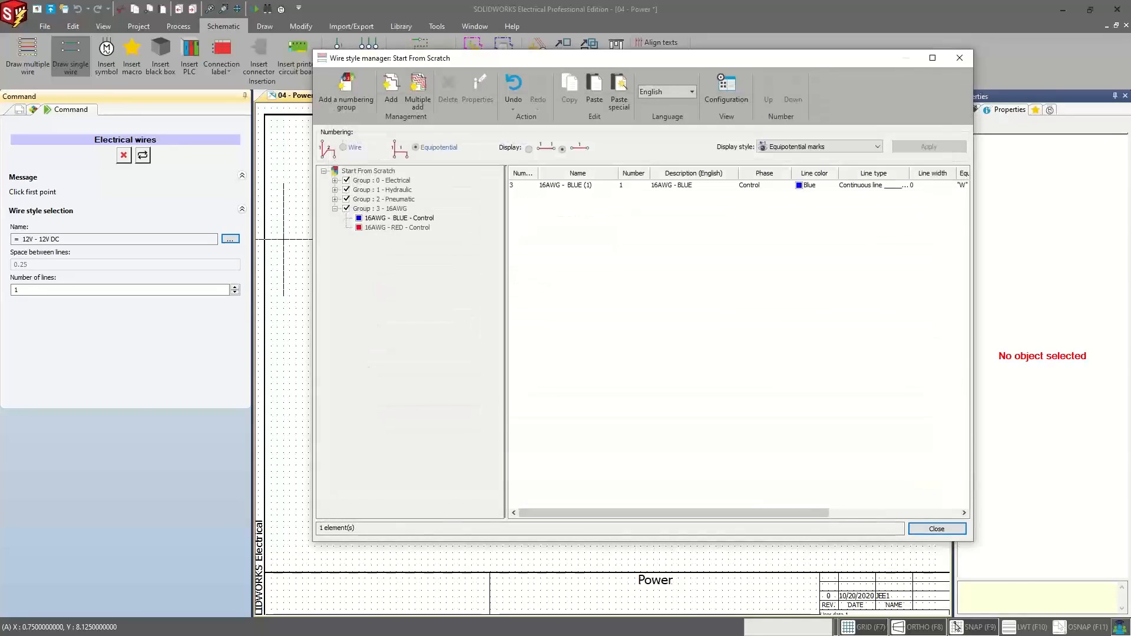
Step: Review the 16AWG numbering group, close the wire style manager and choose 16AWG - RED as the style for the single wire
left_click(363, 209)
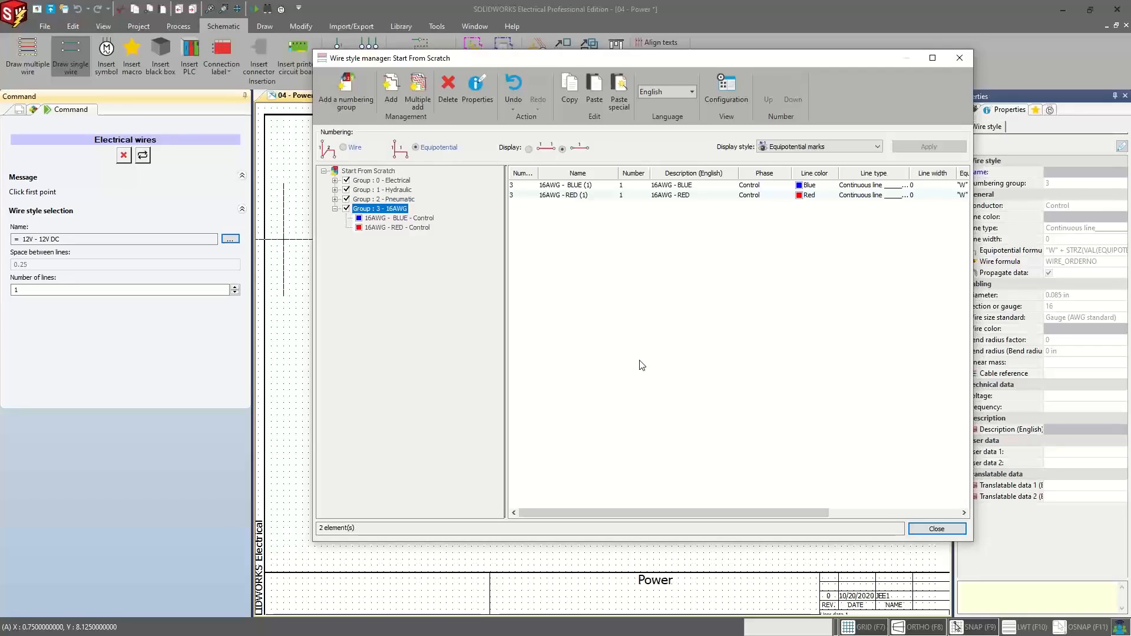
left_click(937, 529)
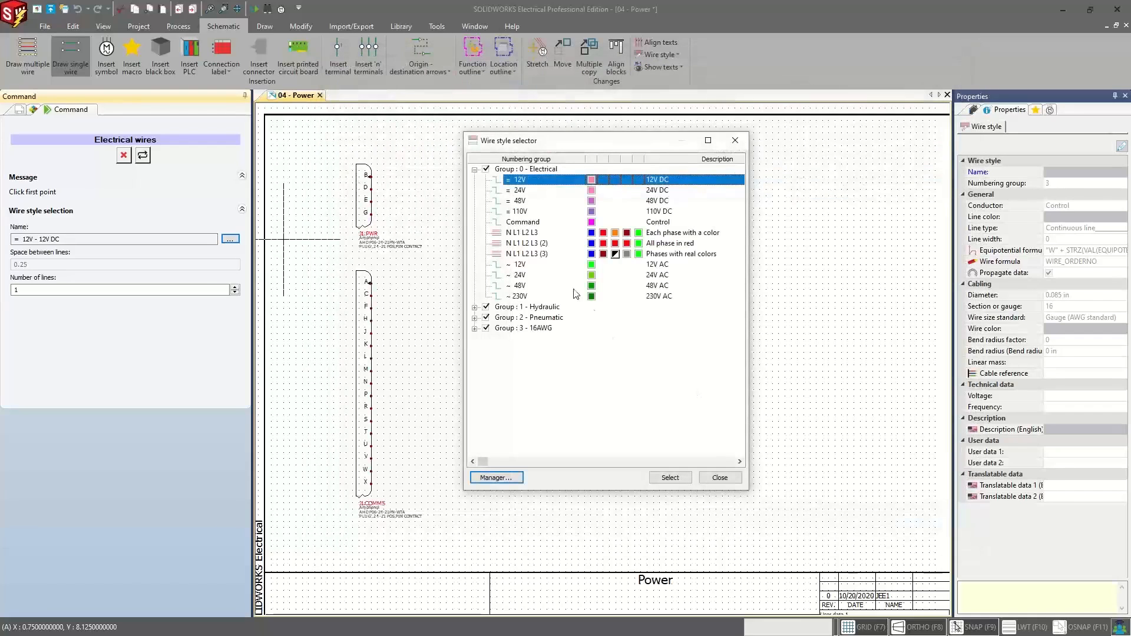
left_click(474, 328)
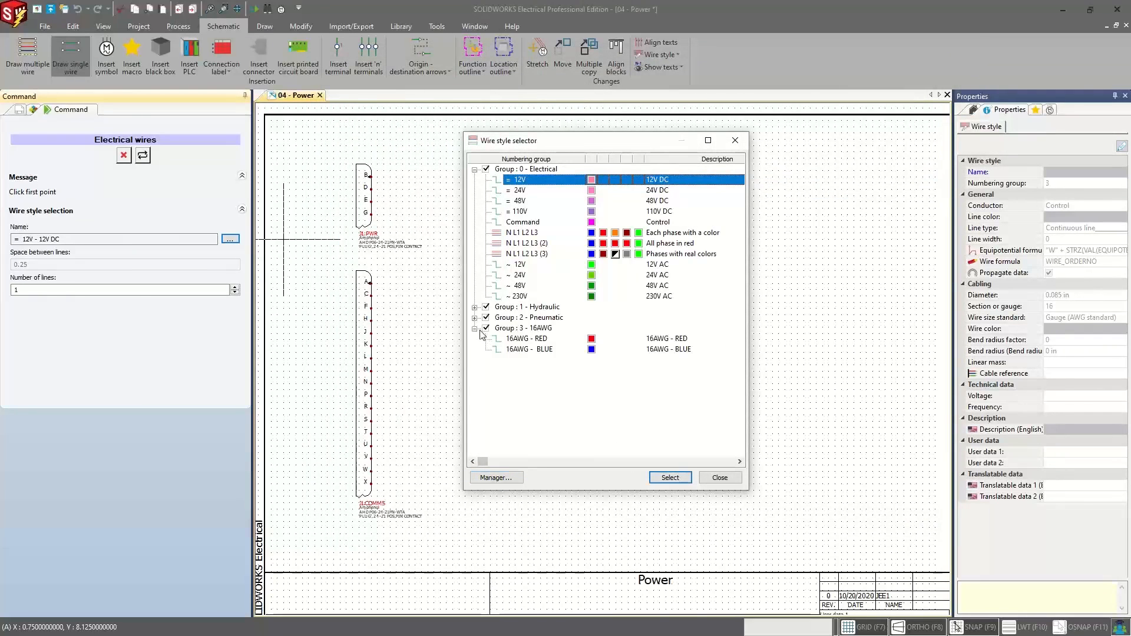
double_click(534, 339)
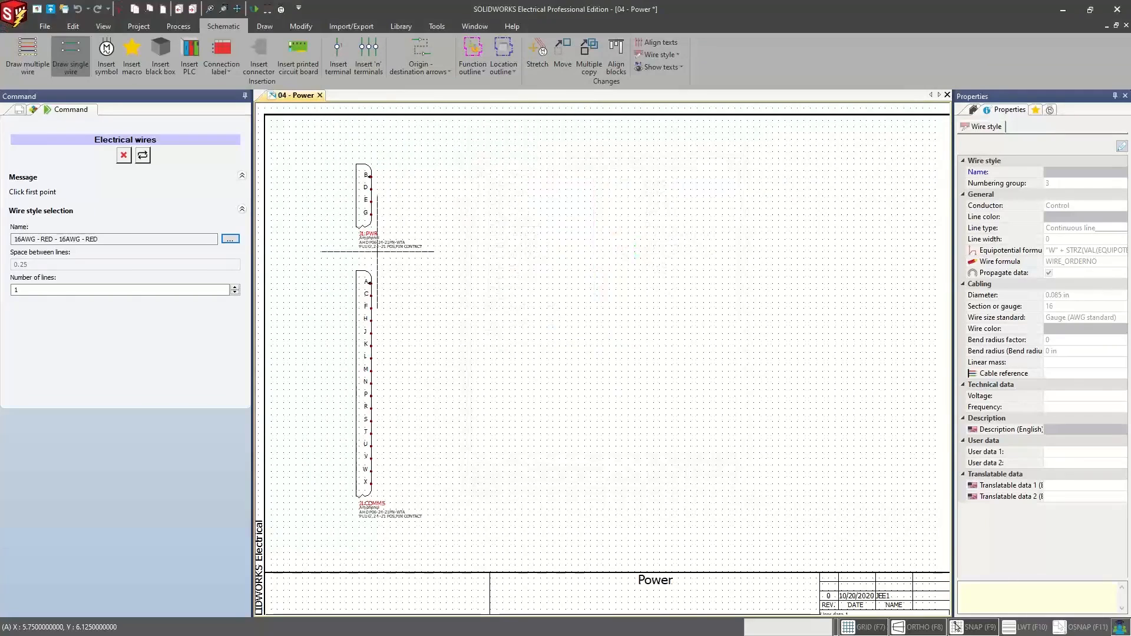
Step: Draw a horizontal wire about 4.5 in long from pin A of the lower connector block, and start another at pin C
left_click(370, 283)
left_click(598, 274)
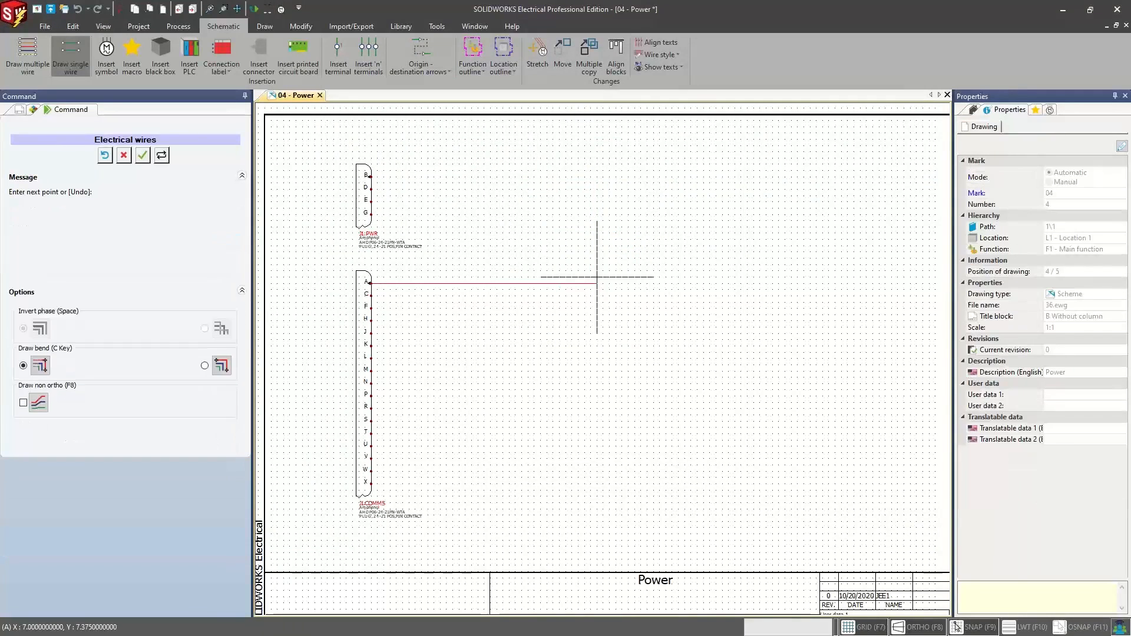
left_click(371, 296)
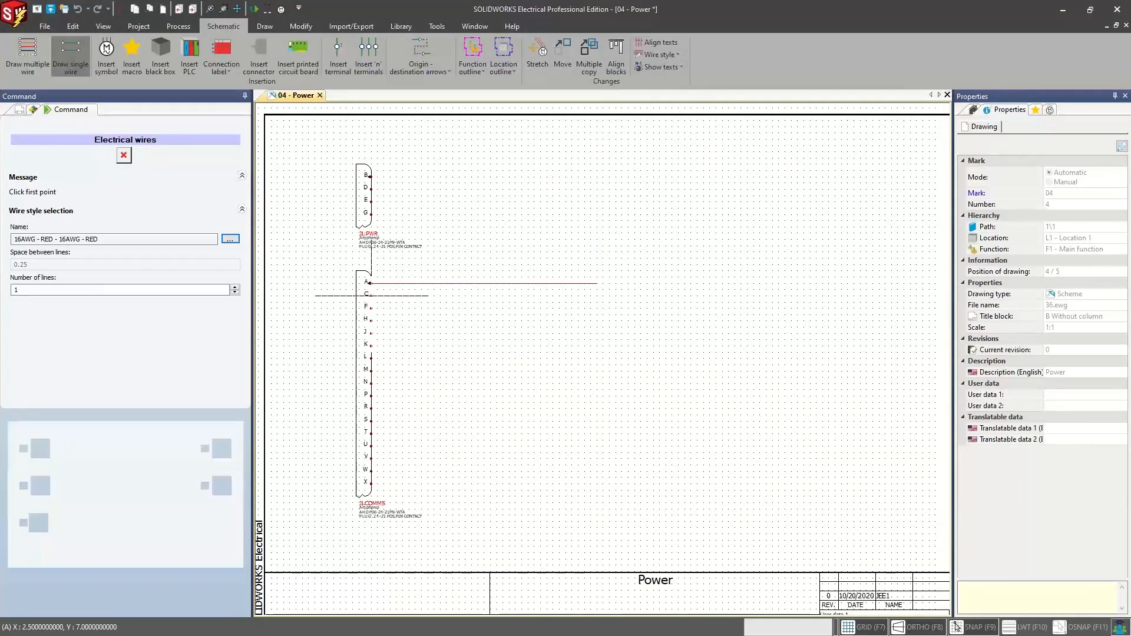
Step: Finish the 16AWG - RED wire from pin C and draw a 16AWG - BLUE wire of matching length from pin F of the COMMS connector
left_click(597, 289)
right_click(571, 308)
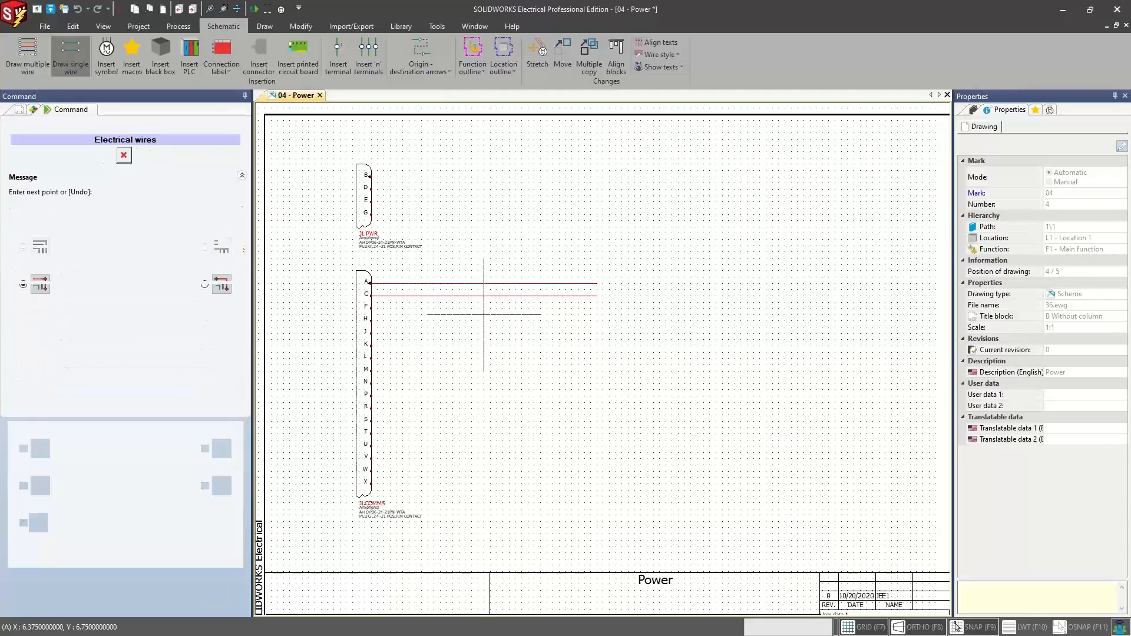
left_click(228, 240)
double_click(517, 212)
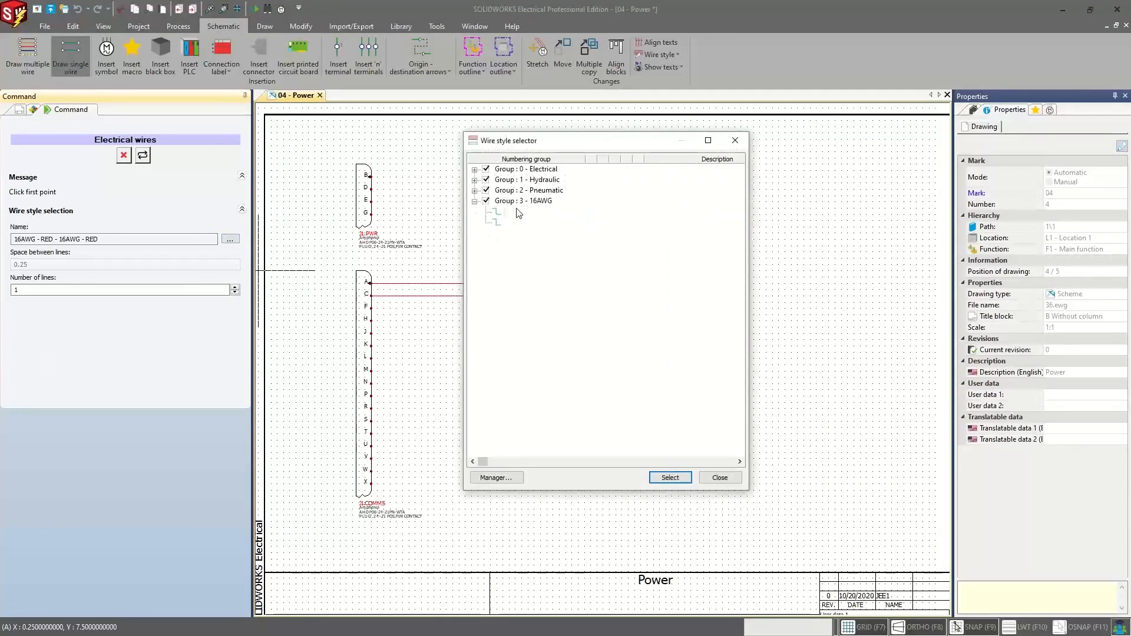
left_click(371, 307)
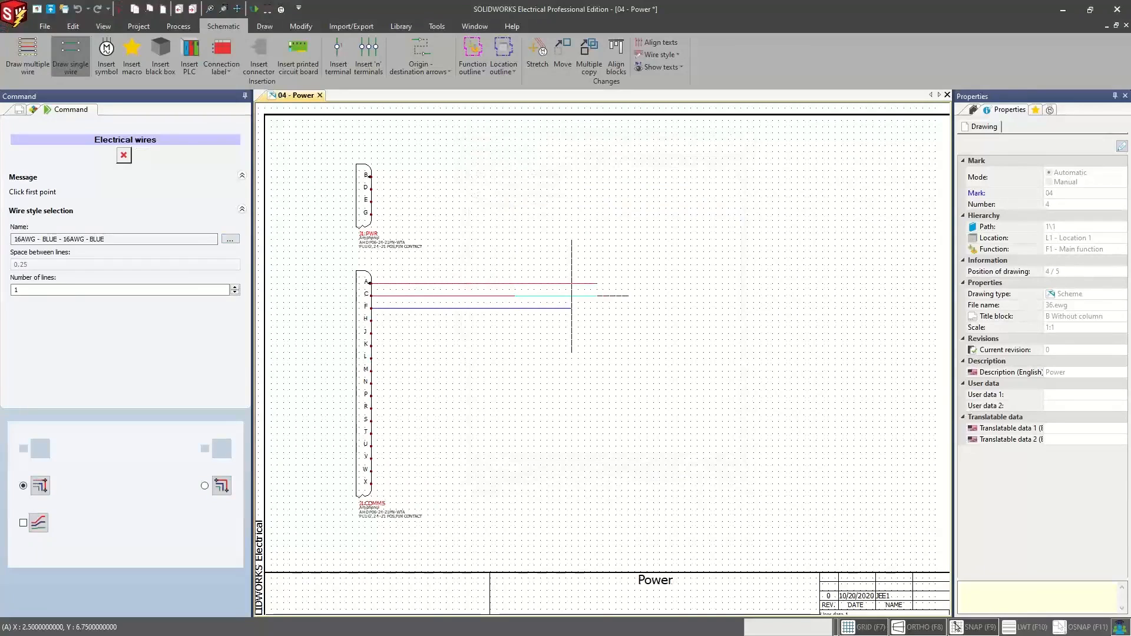
right_click(575, 327)
right_click(575, 328)
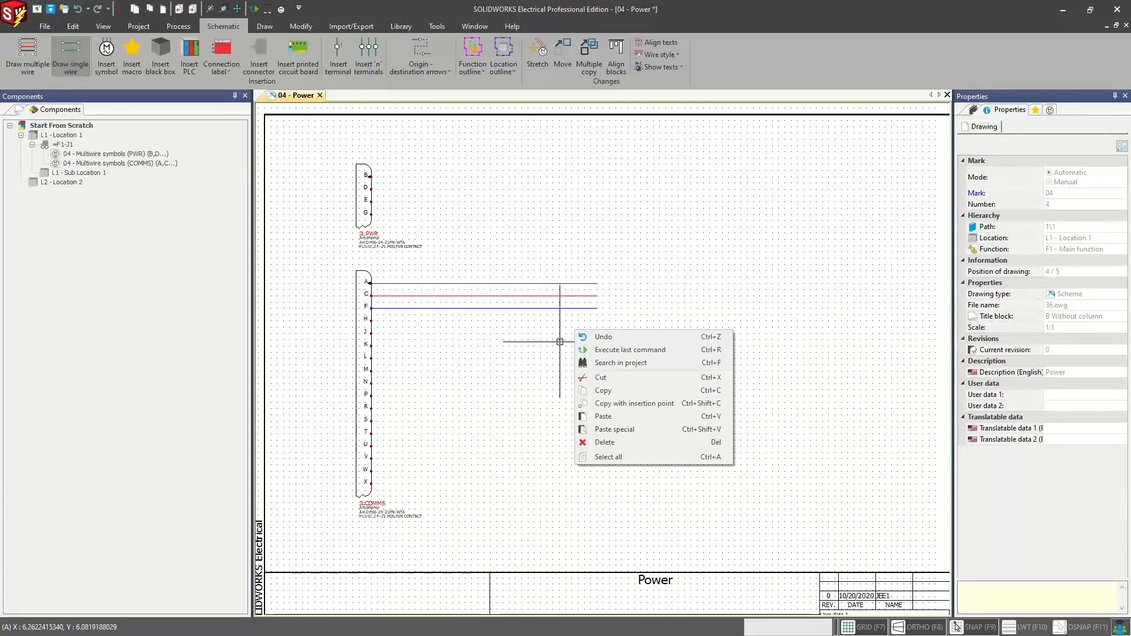
left_click(652, 278)
Step: Open the 05 - Control schematic from the project's document list
scroll(542, 301, "down", 3)
middle_click_drag(575, 341, 560, 317)
scroll(518, 251, "up", 1)
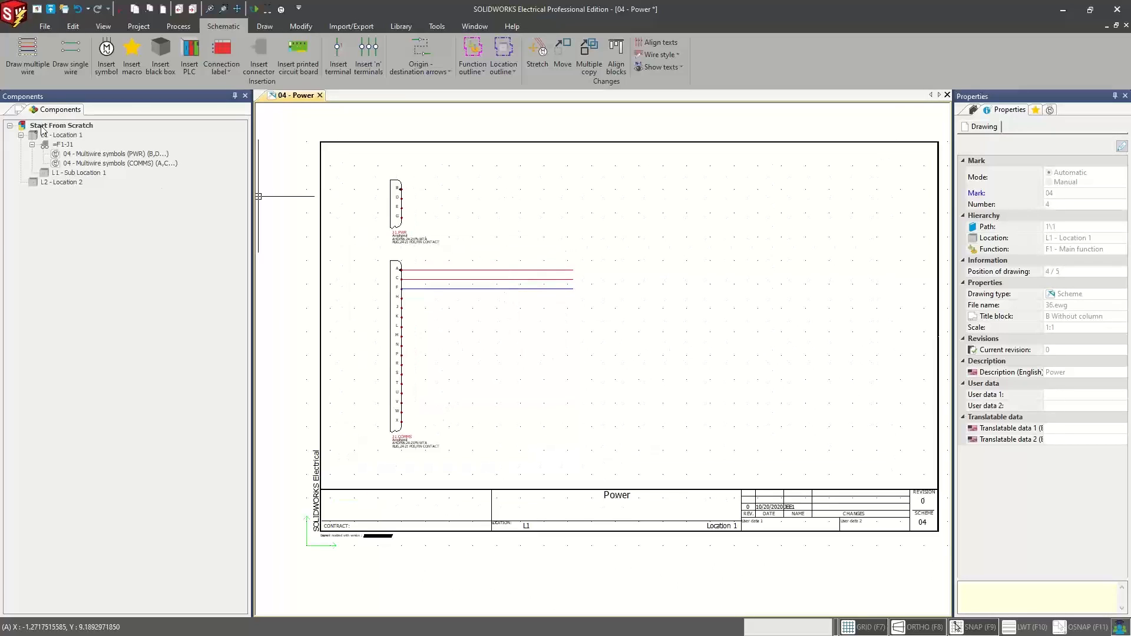
left_click(14, 113)
left_click(16, 112)
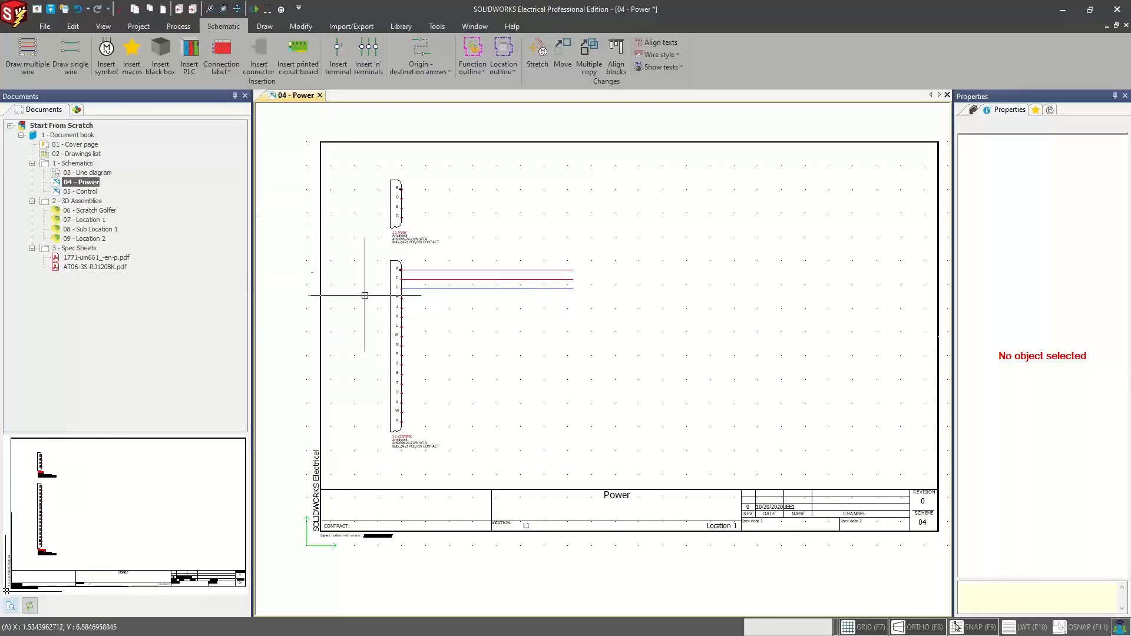
left_click(55, 181)
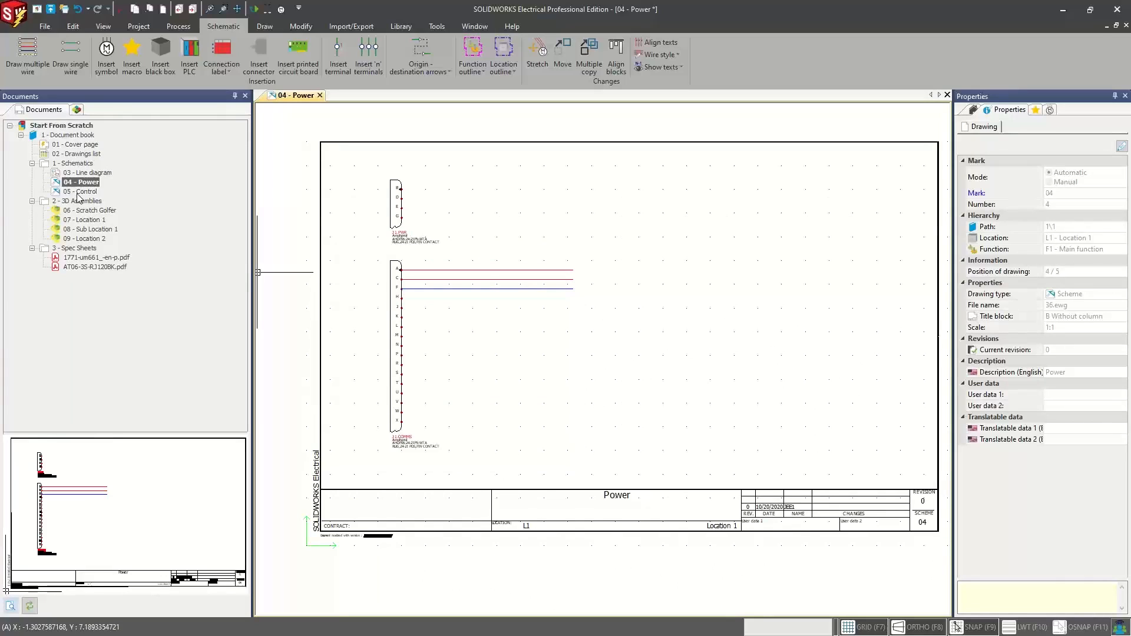
double_click(79, 193)
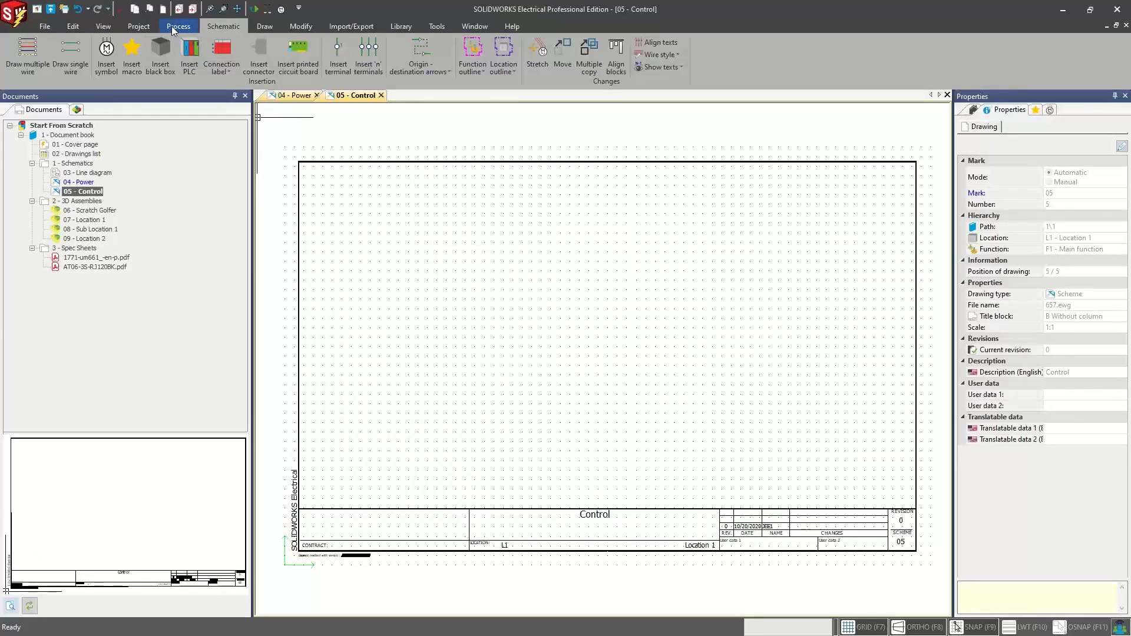
Step: Open the PLCs manager for the project and add a new PLC mark
left_click(139, 26)
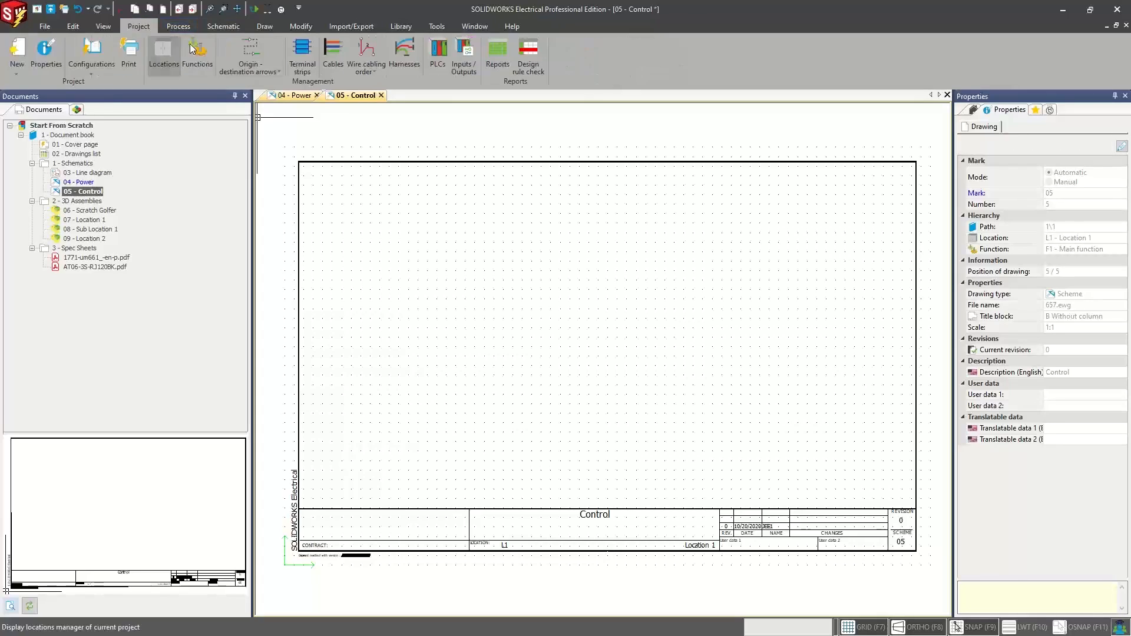
left_click(437, 64)
left_click_drag(387, 139, 429, 148)
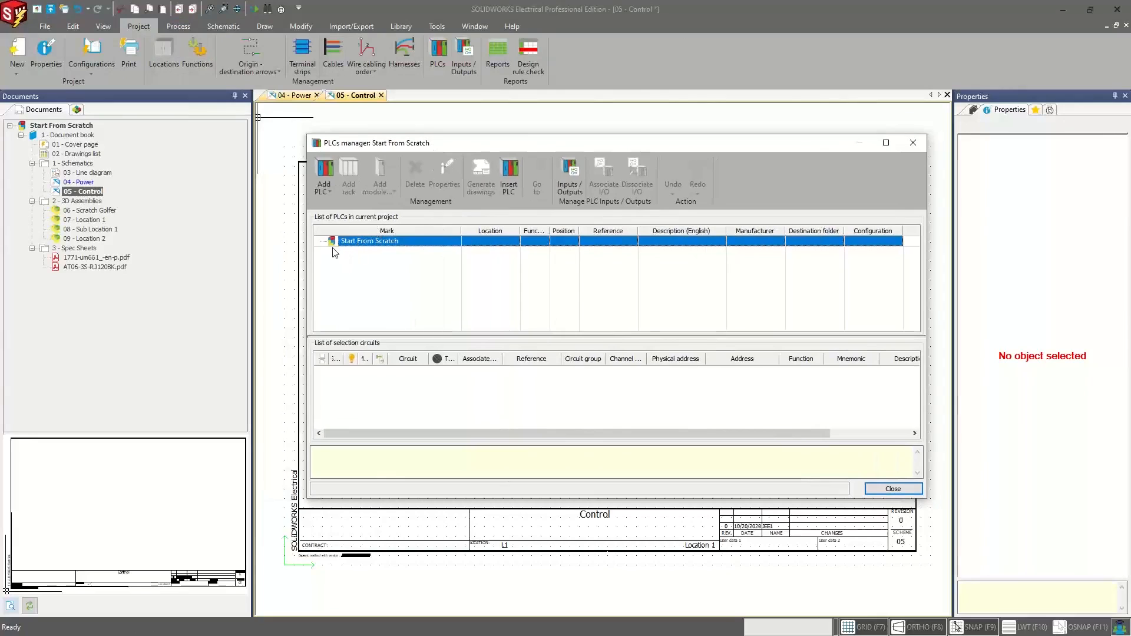
left_click(324, 177)
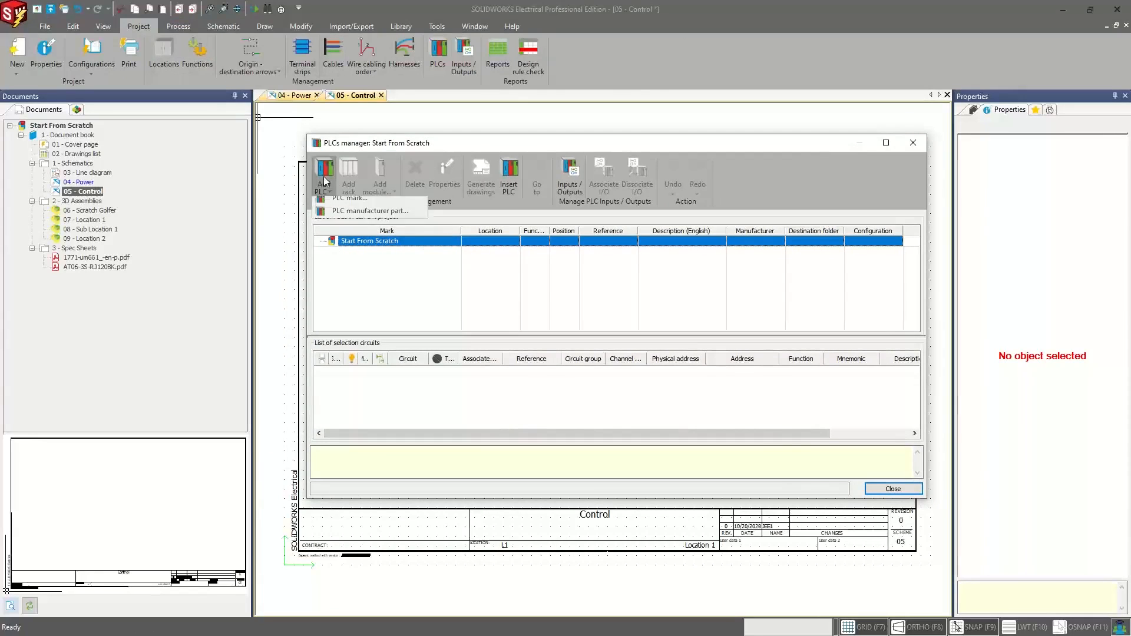
left_click(347, 204)
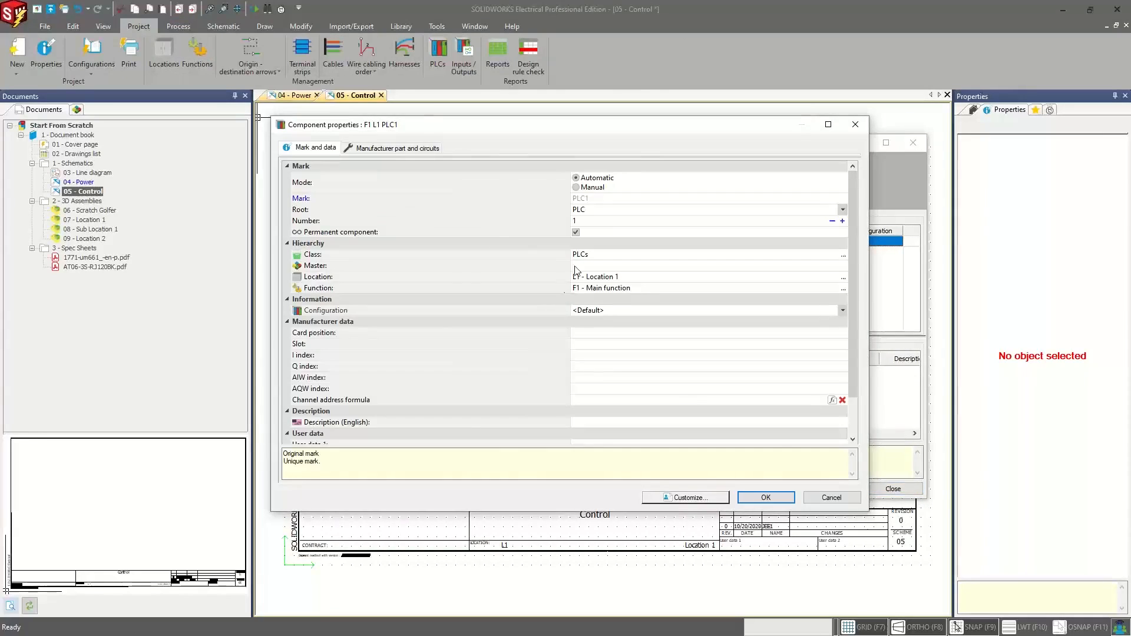
Step: Assign the Allen-Bradley 1771-IR manufacturer part to the new PLC and accept its component properties
left_click(399, 150)
left_click(307, 193)
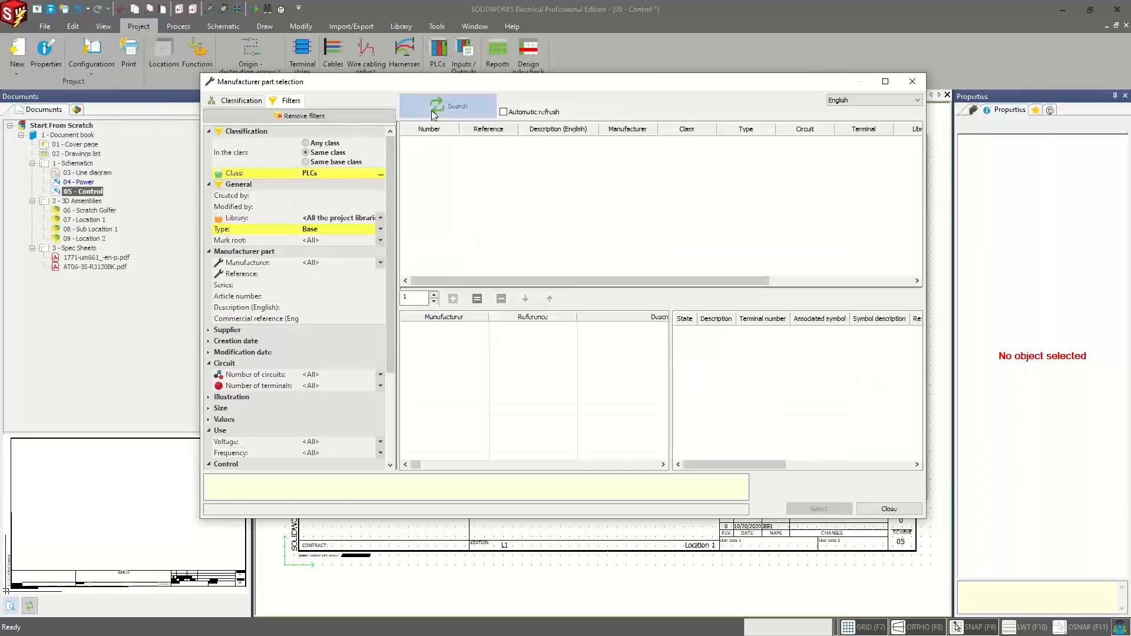
double_click(472, 191)
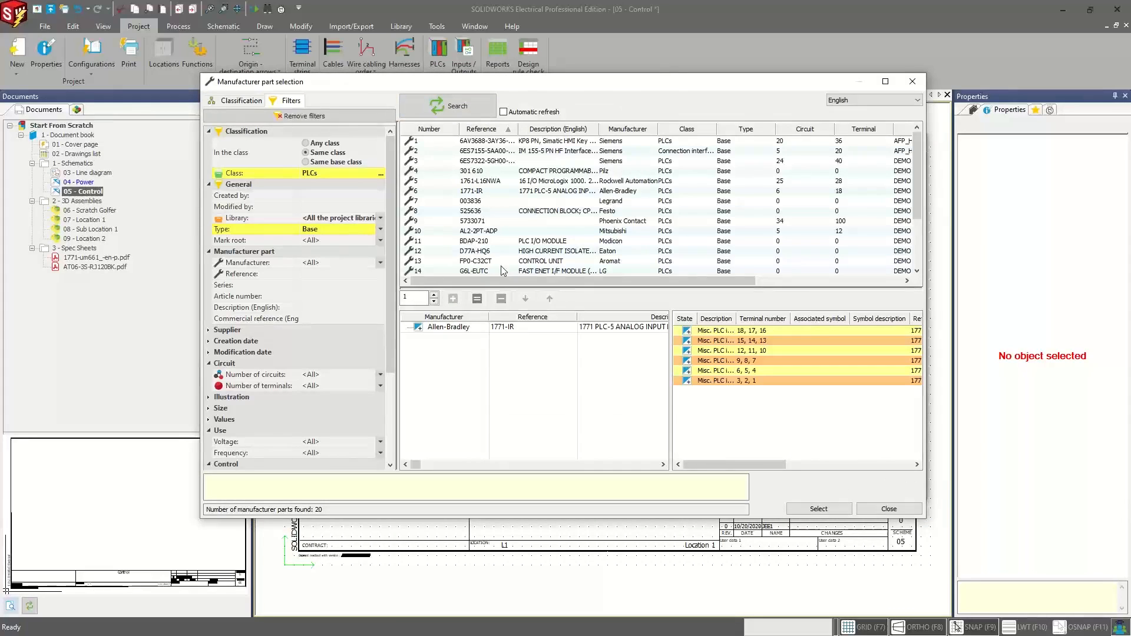
left_click(833, 510)
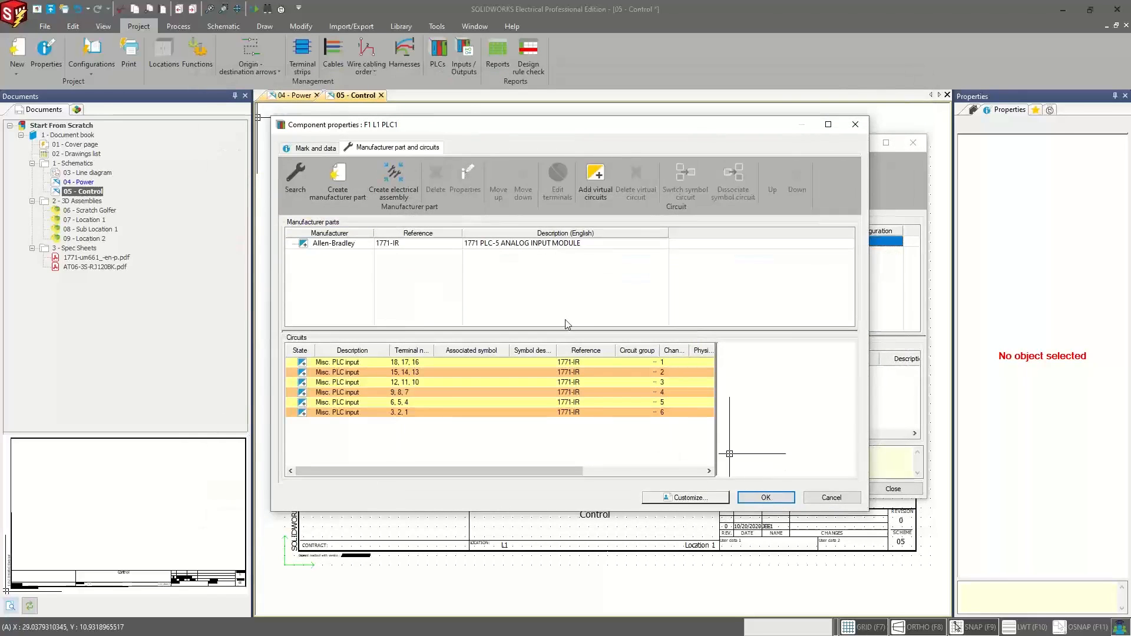
left_click(767, 498)
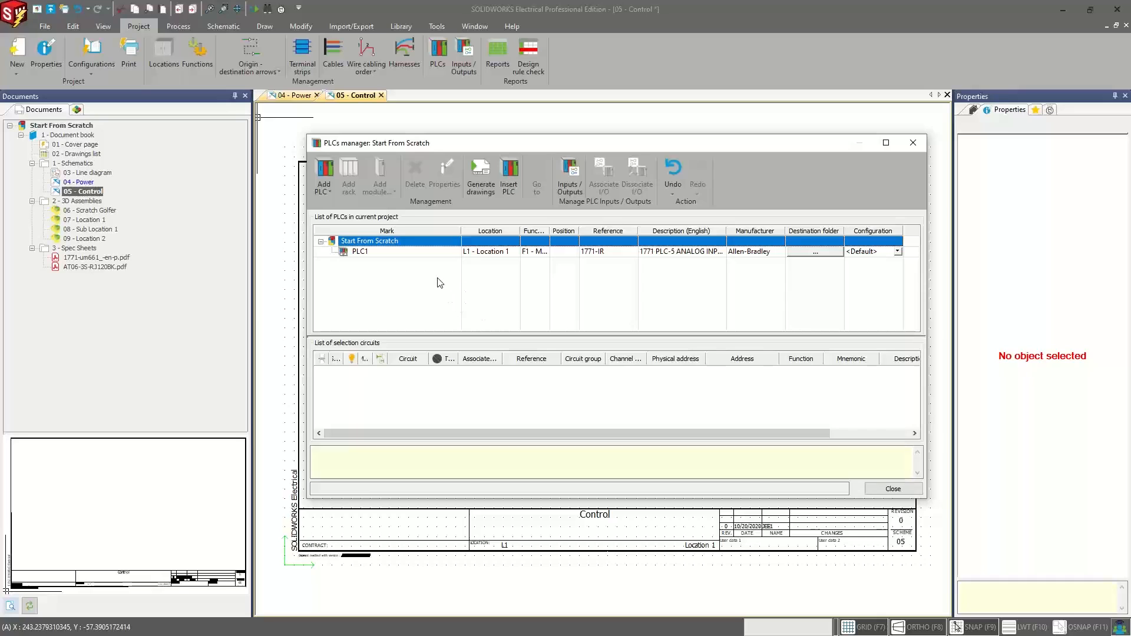
Step: Start inserting PLC1 into the Control drawing and exclude the circuits with terminals 9, 8, 7; 6, 5, 4; and 3, 2, 1
left_click(364, 252)
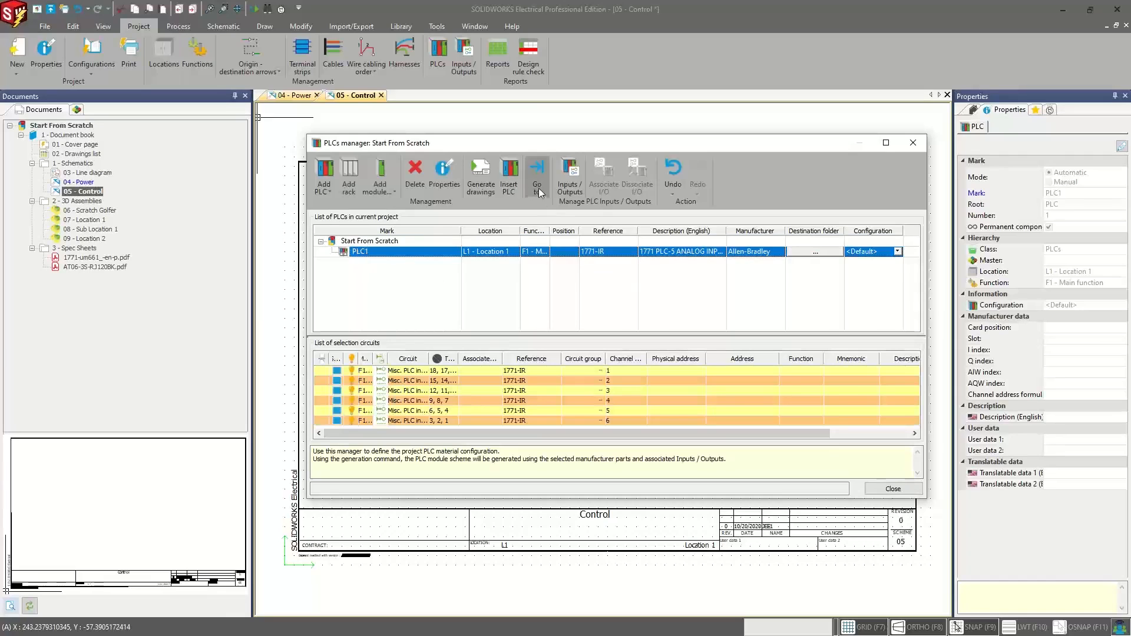
left_click(508, 184)
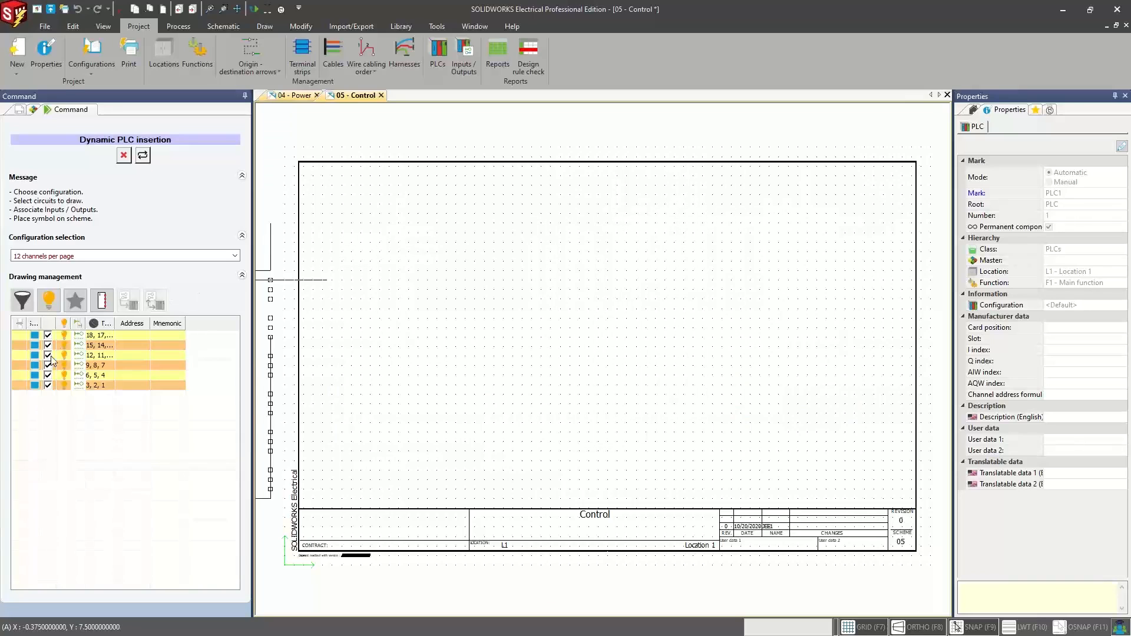
left_click(48, 385)
left_click(48, 376)
left_click(48, 365)
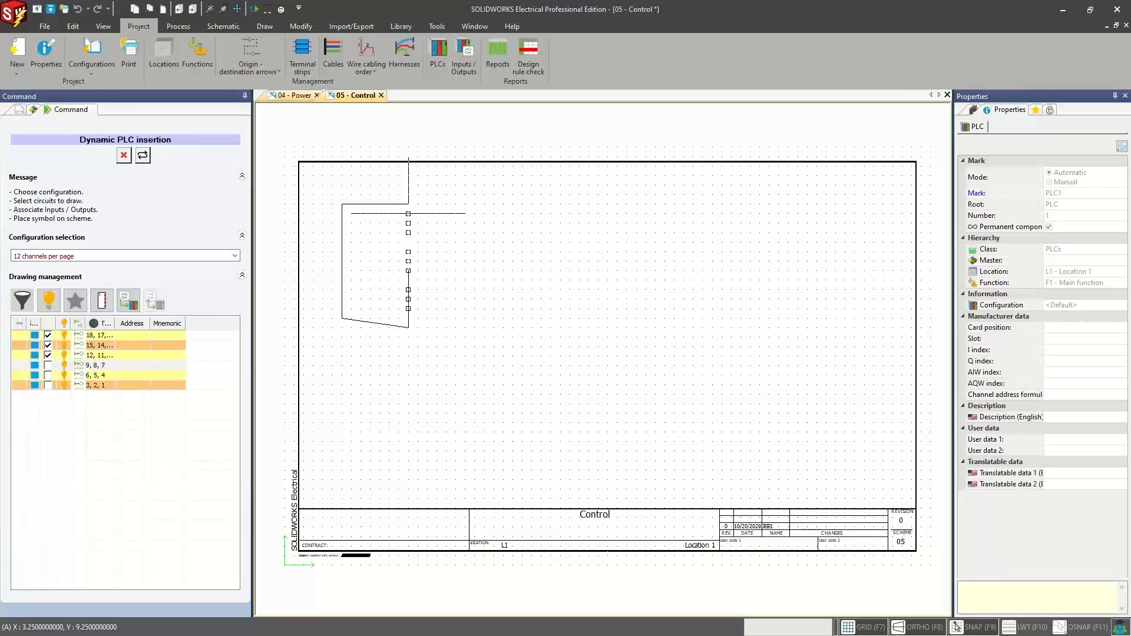
Step: Include the three excluded circuits again and place the full PLC symbol in the right half of the Control drawing
left_click(48, 365)
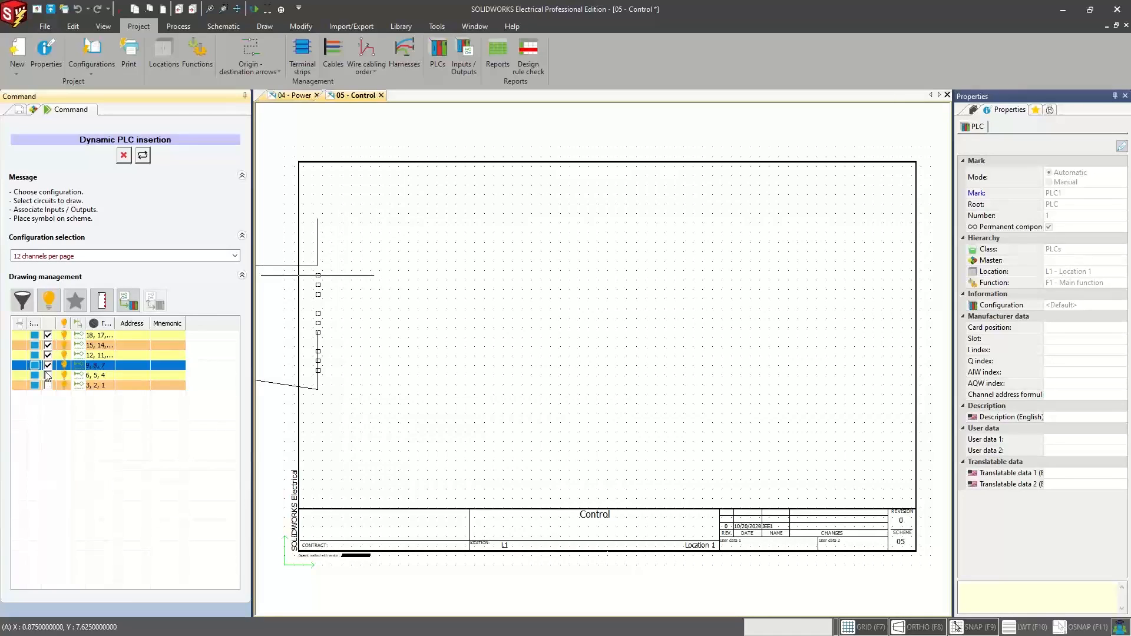
left_click(48, 375)
left_click(47, 385)
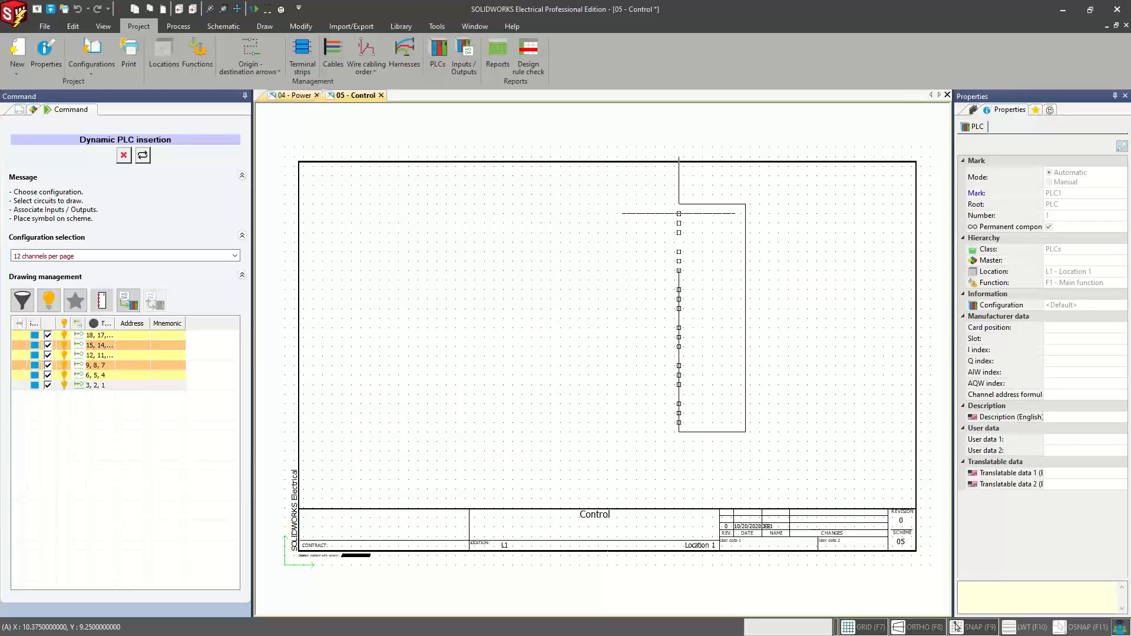
left_click(678, 213)
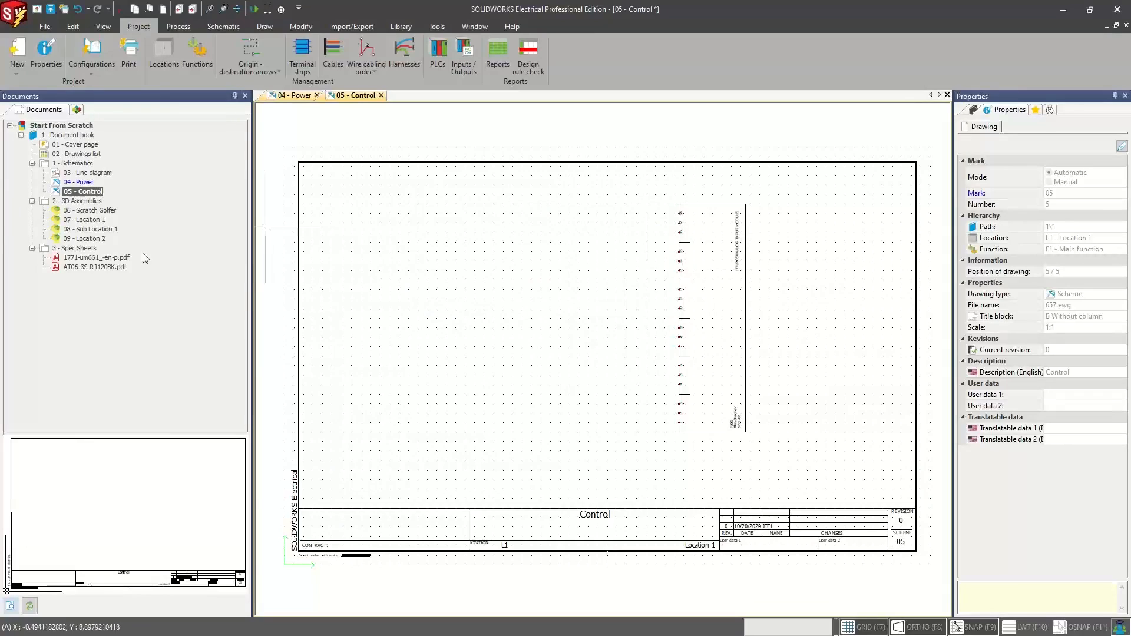
Step: Examine the size settings of the DefaultAutomateDrawingConfig_Imperial PLC drawing configuration, then close the configuration management
left_click(92, 56)
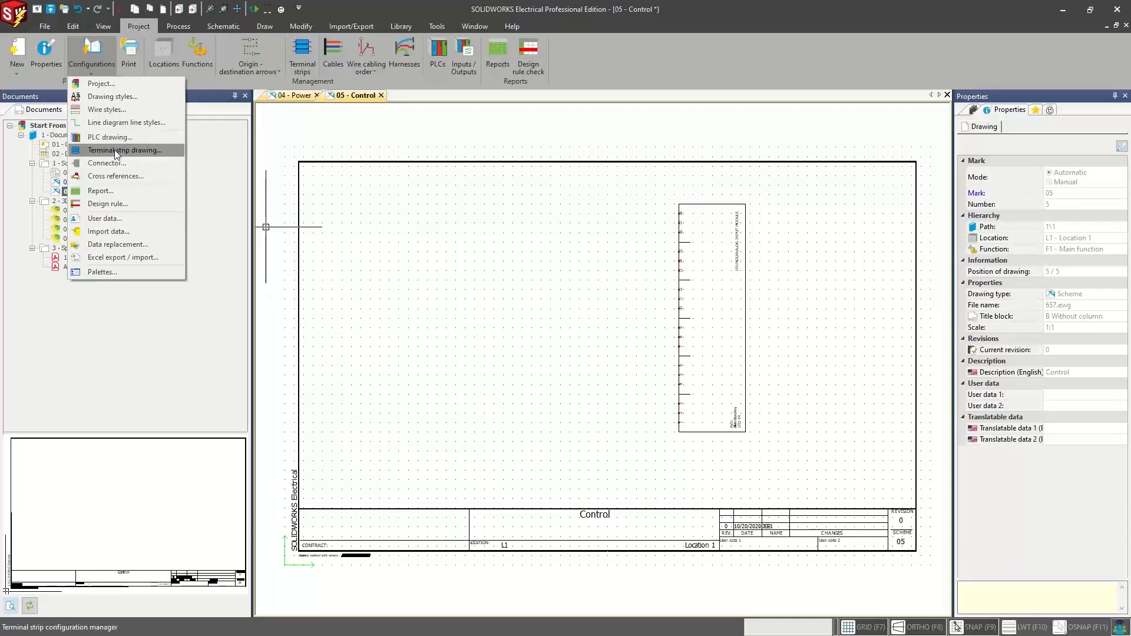
left_click(145, 141)
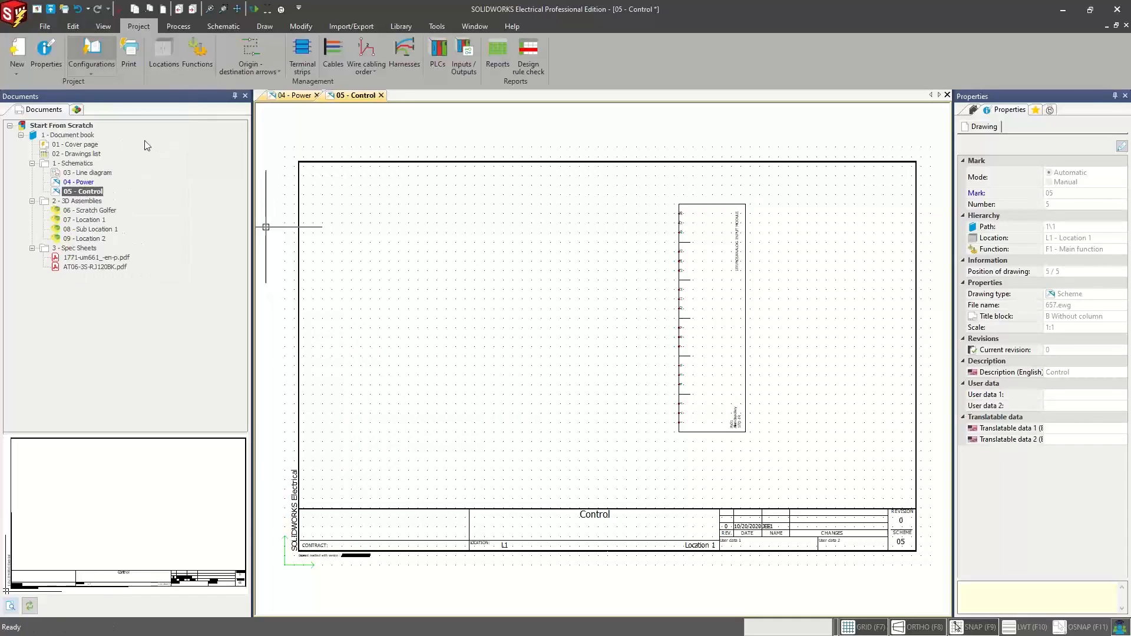
double_click(394, 303)
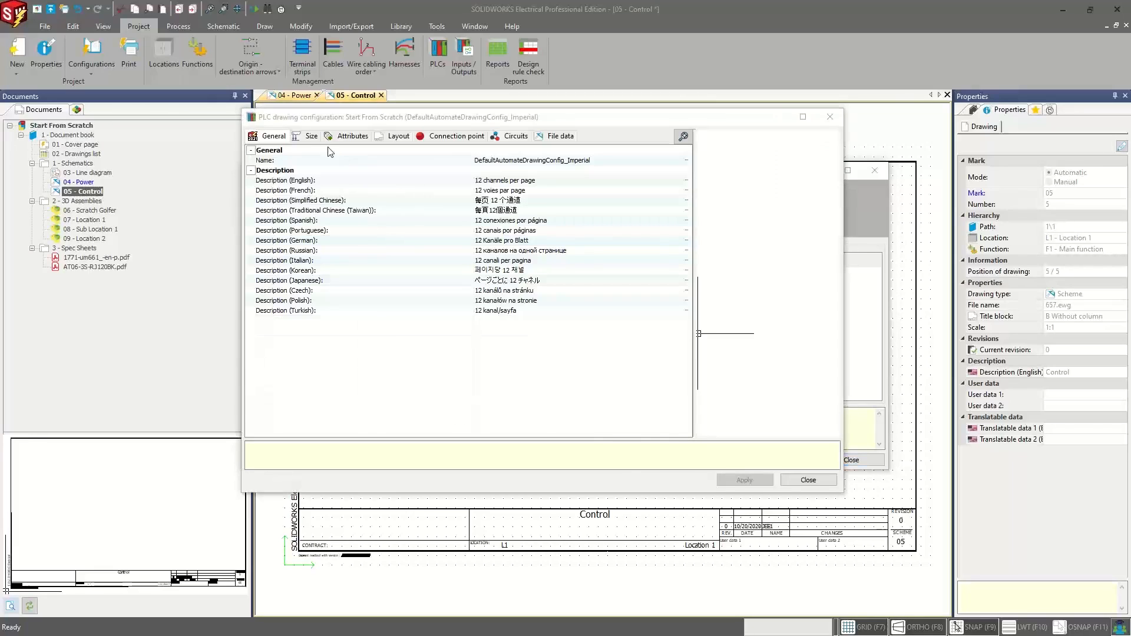
left_click(311, 136)
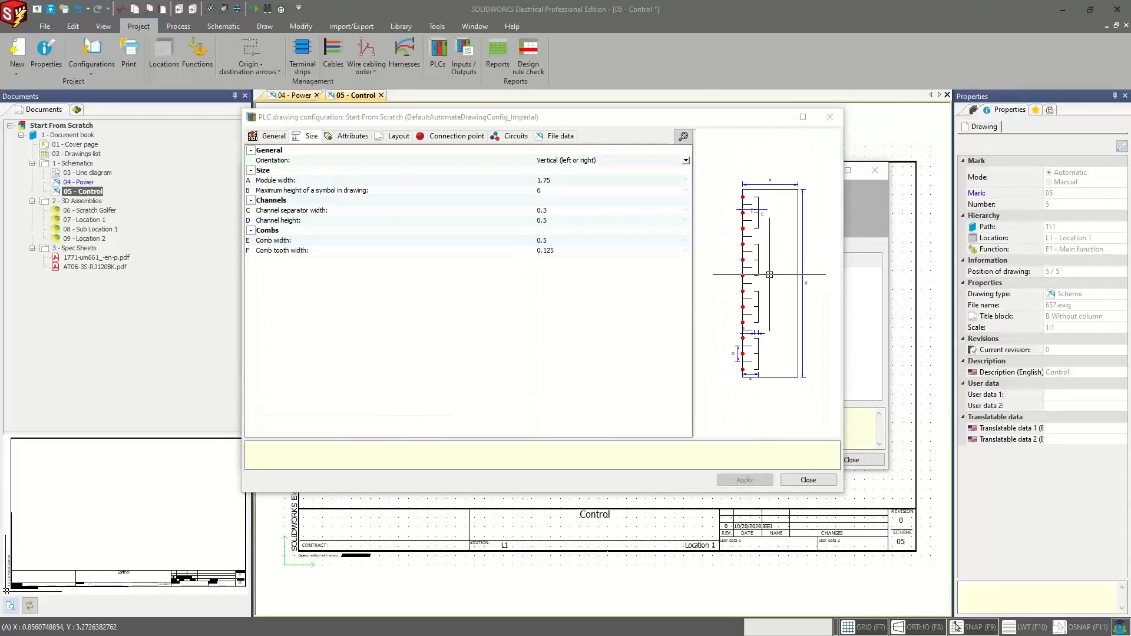
scroll(781, 262, "down", 2)
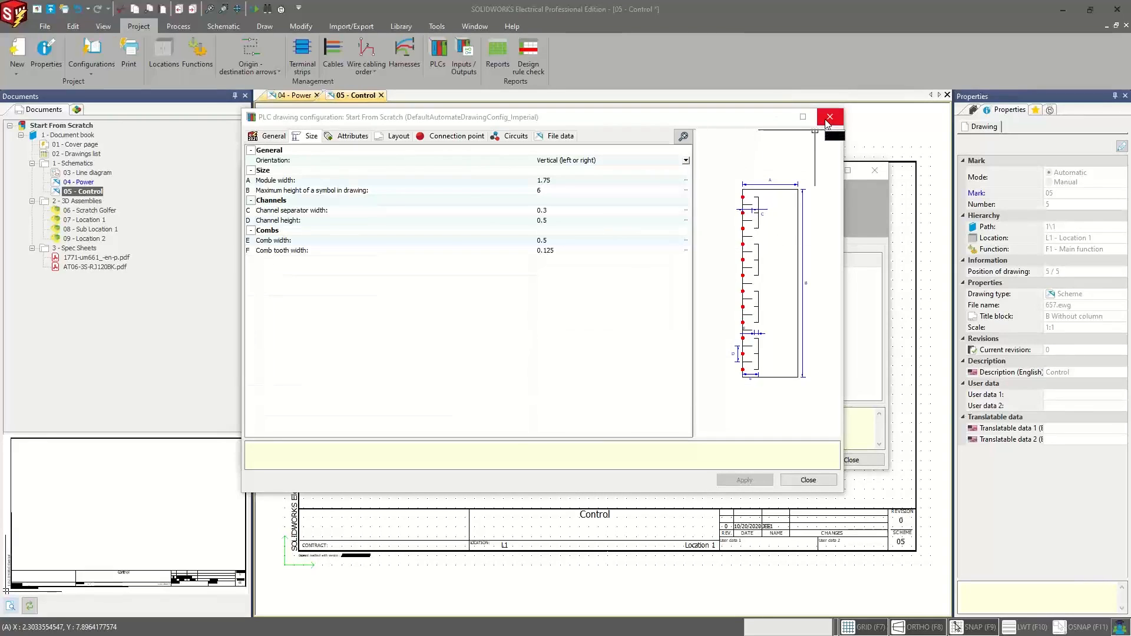
left_click(829, 118)
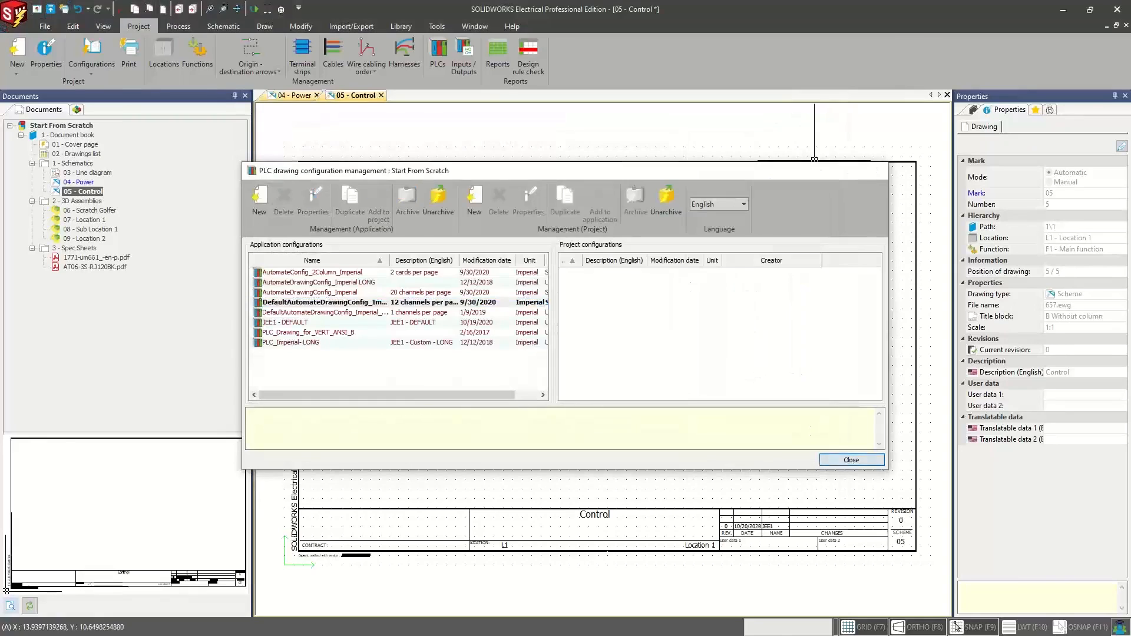
left_click(851, 459)
Step: Draw a single horizontal 16AWG - BLUE wire leftward from PLC terminal 16
left_click(221, 26)
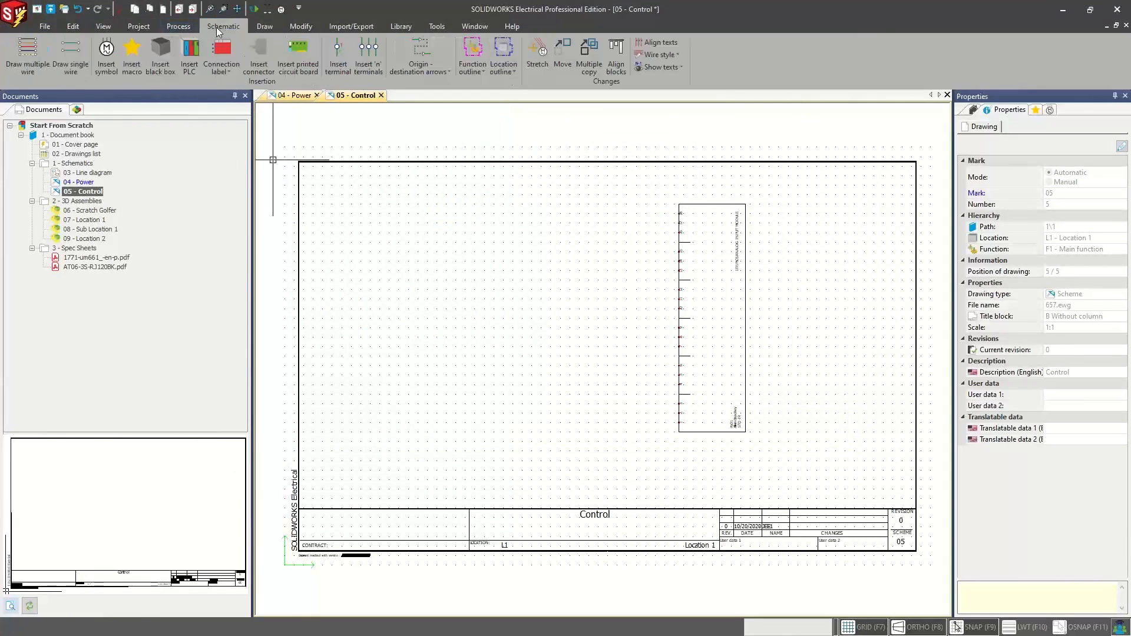
left_click(72, 58)
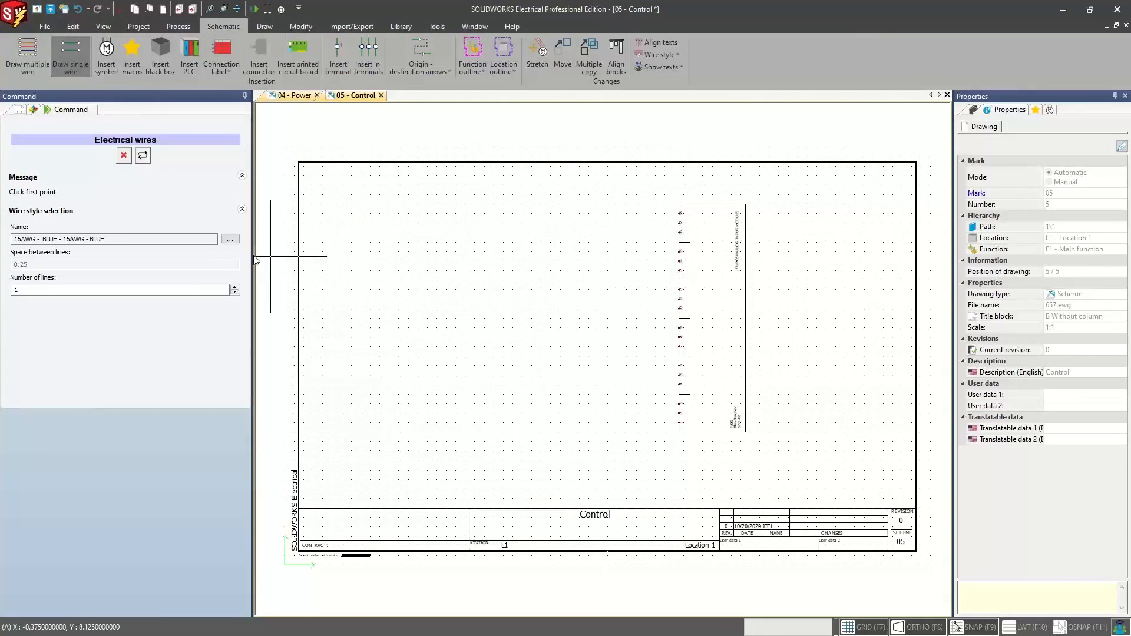
scroll(601, 245, "up", 5)
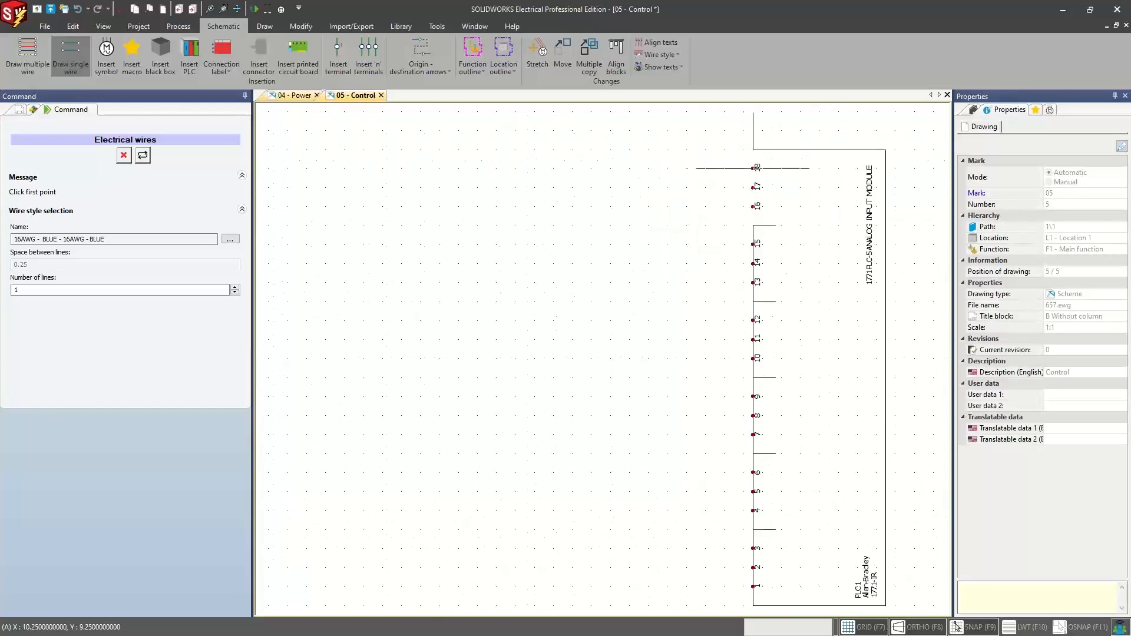
left_click(752, 206)
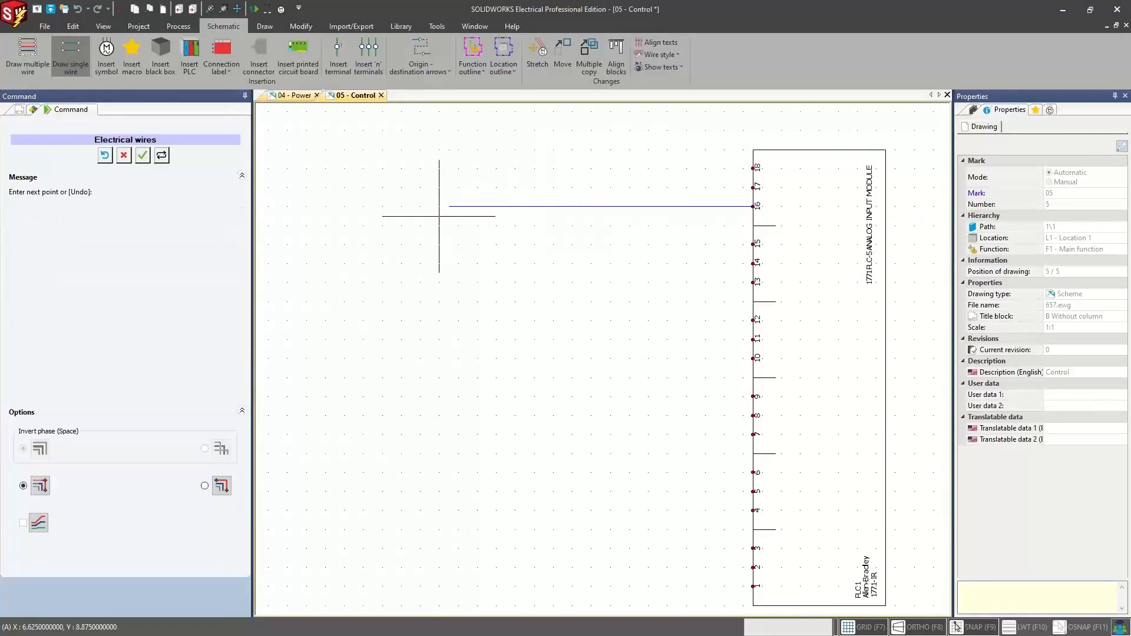
left_click(468, 206)
Step: Switch the wire style to 16AWG - RED and draw a wire from PLC terminal 17, ending level with the blue wire
left_click(229, 239)
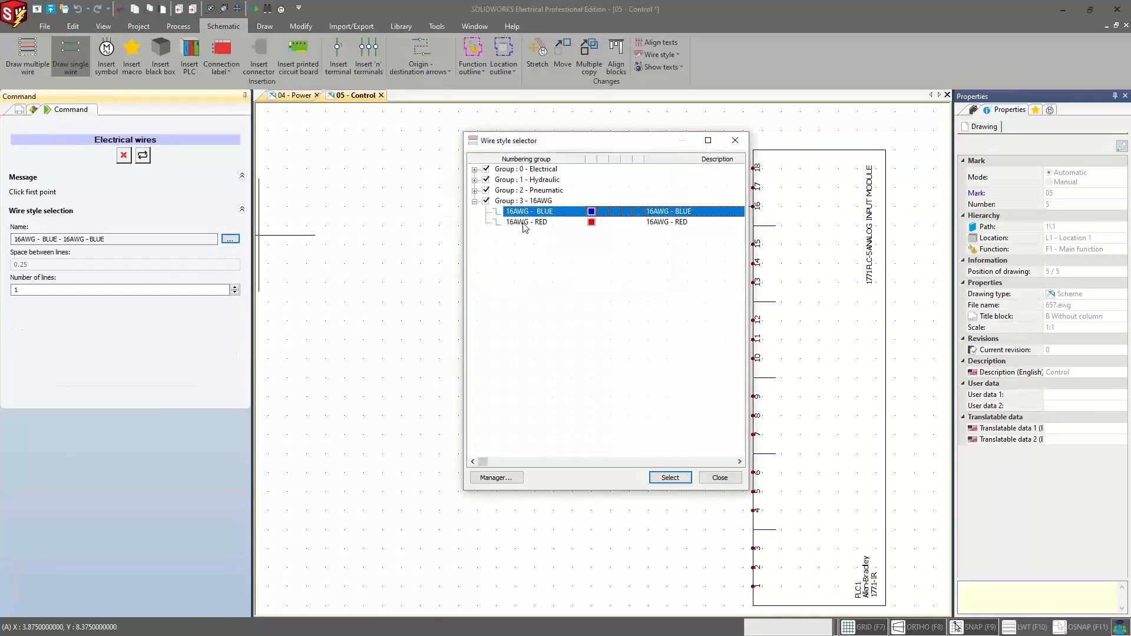
double_click(524, 222)
left_click(753, 188)
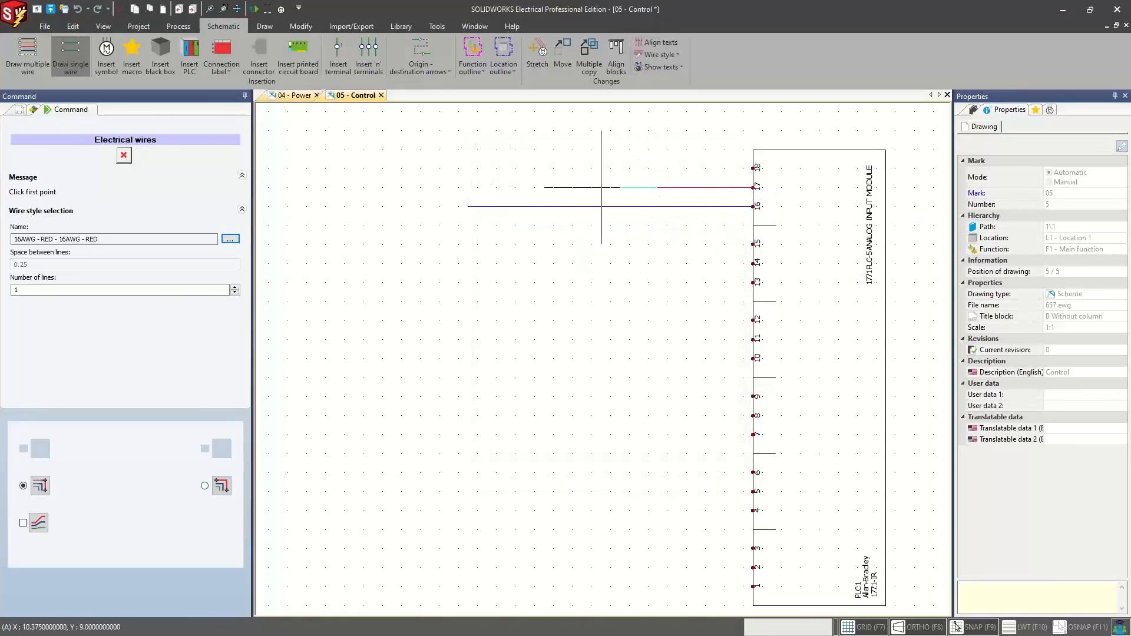
left_click(468, 187)
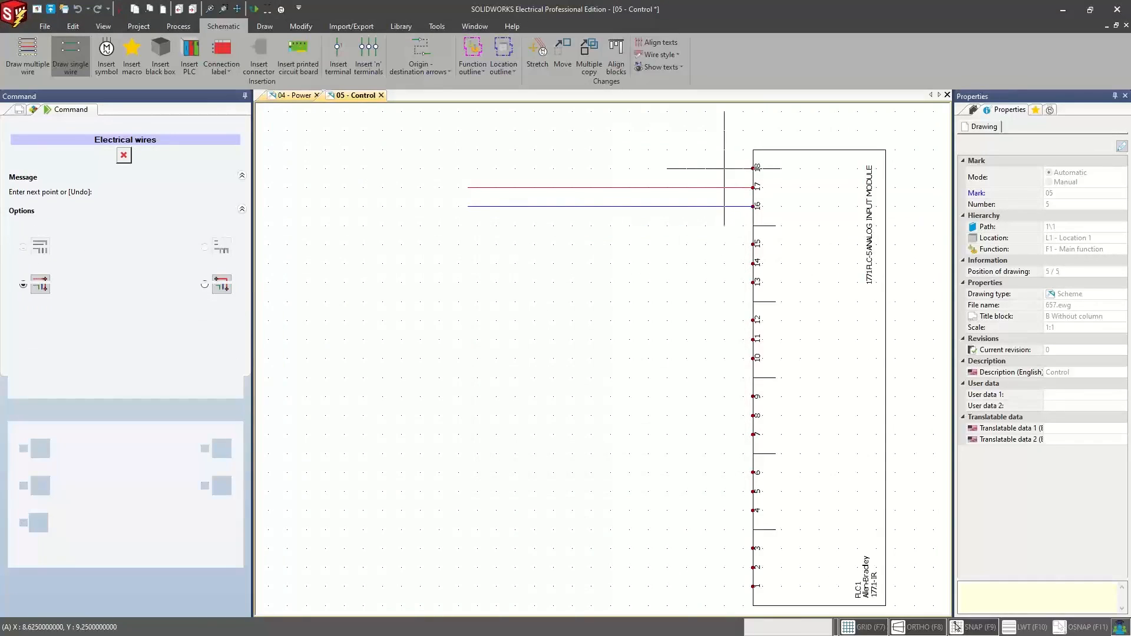
Step: Draw a horizontal 16AWG - RED wire from PLC terminal 18, ending level with the two wires below it
left_click(753, 168)
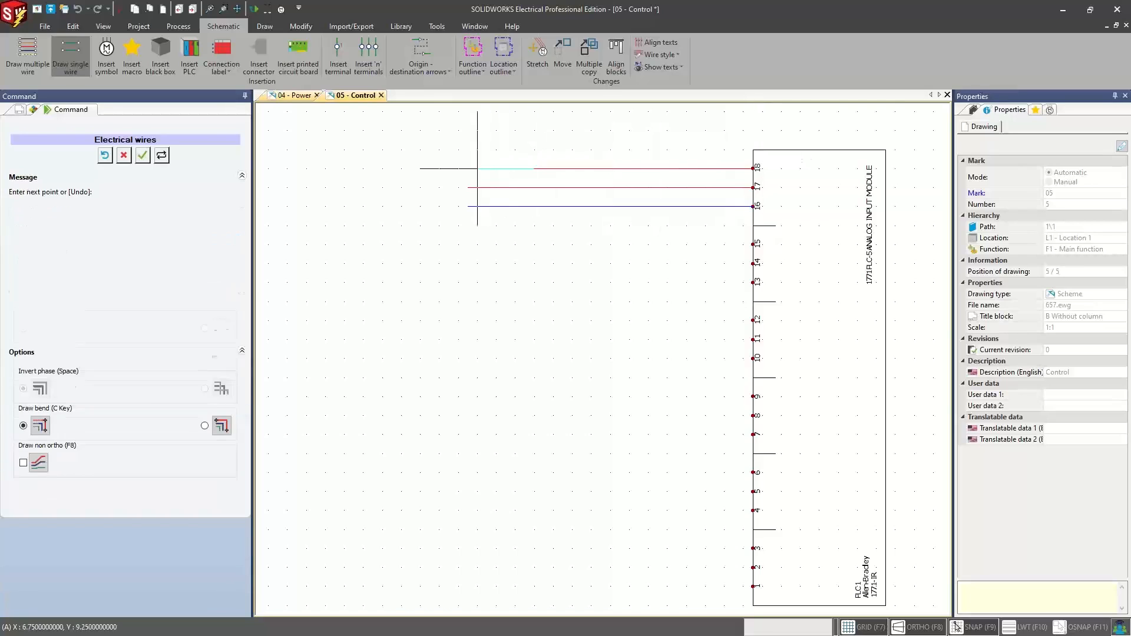
left_click(468, 168)
key("Escape")
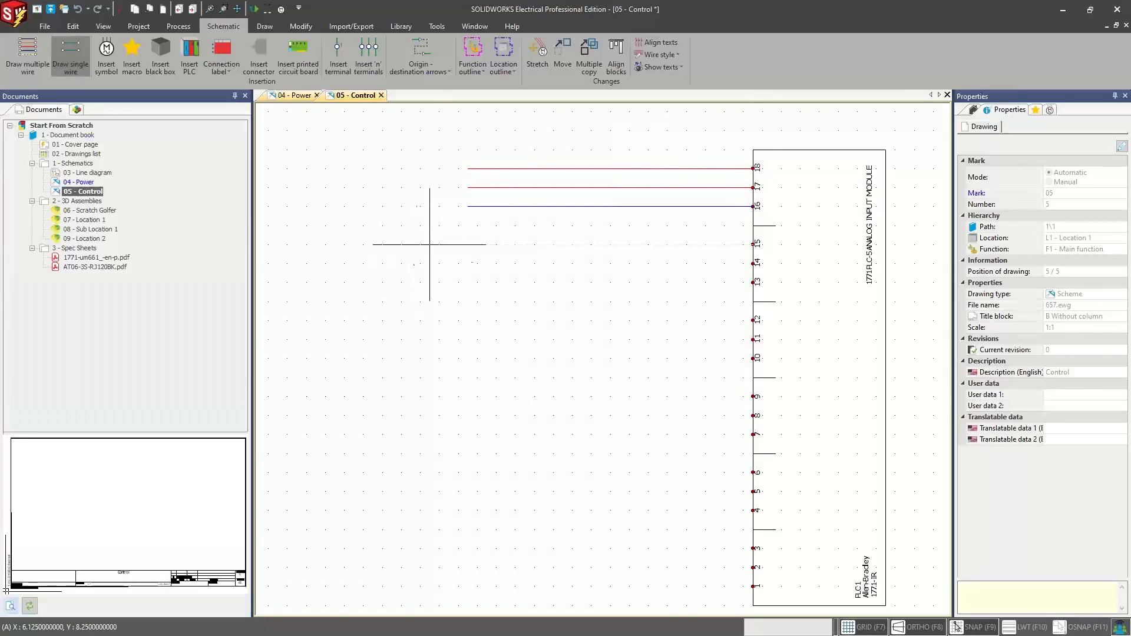
Step: Open the origin-destination manager and link the upper red wire end in Power to the PLC terminal 18 wire end in Control using single insertion
scroll(416, 264, "down", 5)
mouse_move(410, 276)
middle_mouse_down()
mouse_move(548, 267)
mouse_move(472, 251)
middle_mouse_up()
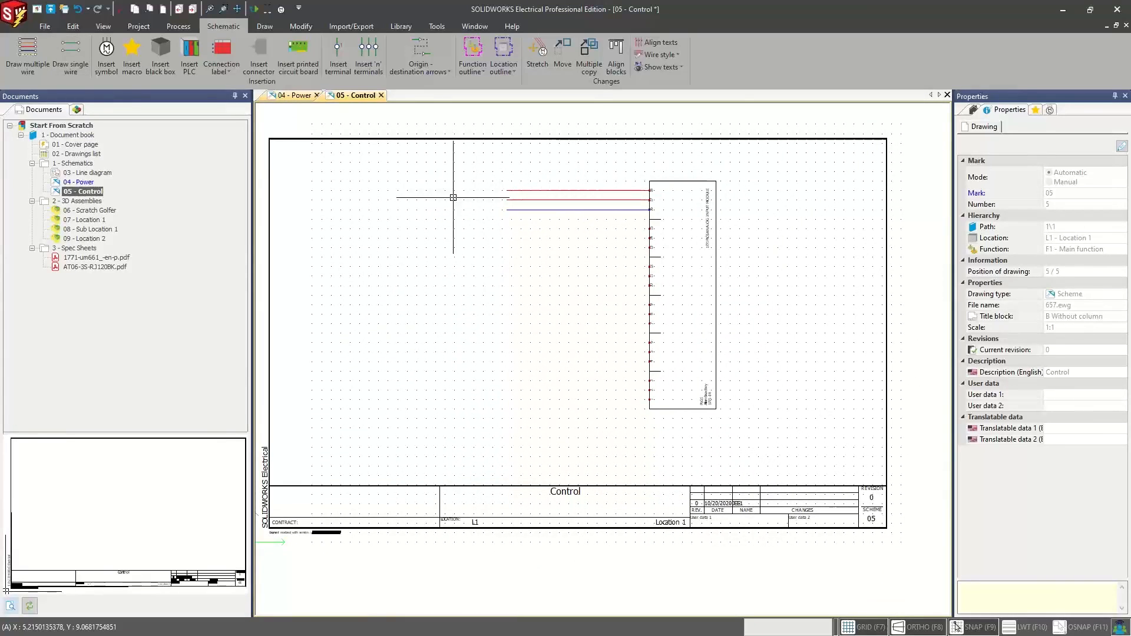
left_click(415, 56)
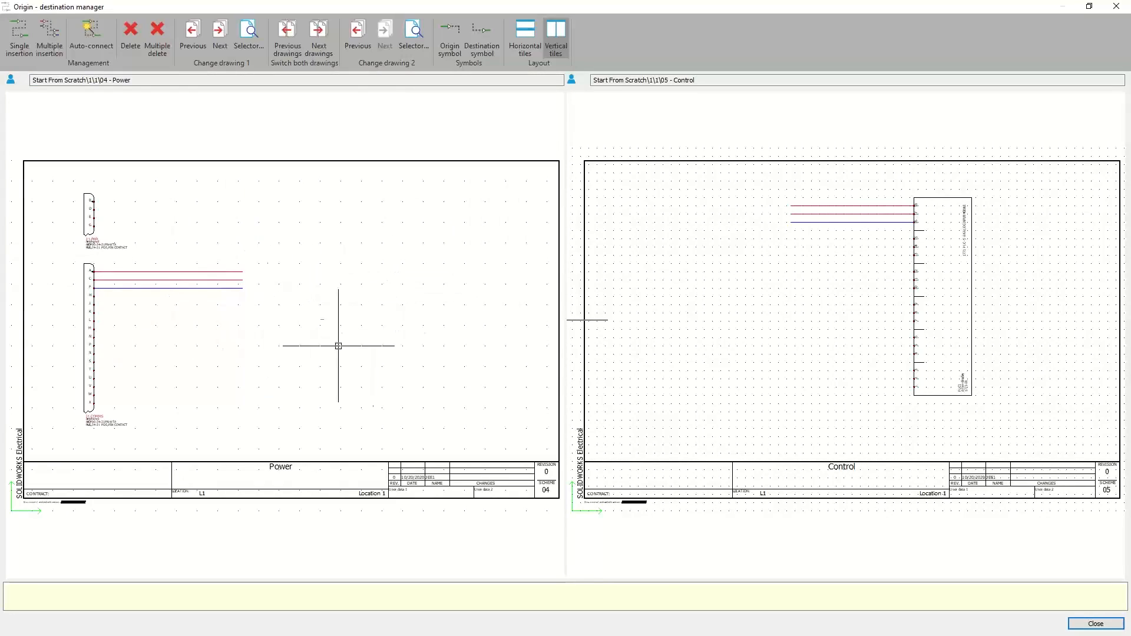
left_click(16, 38)
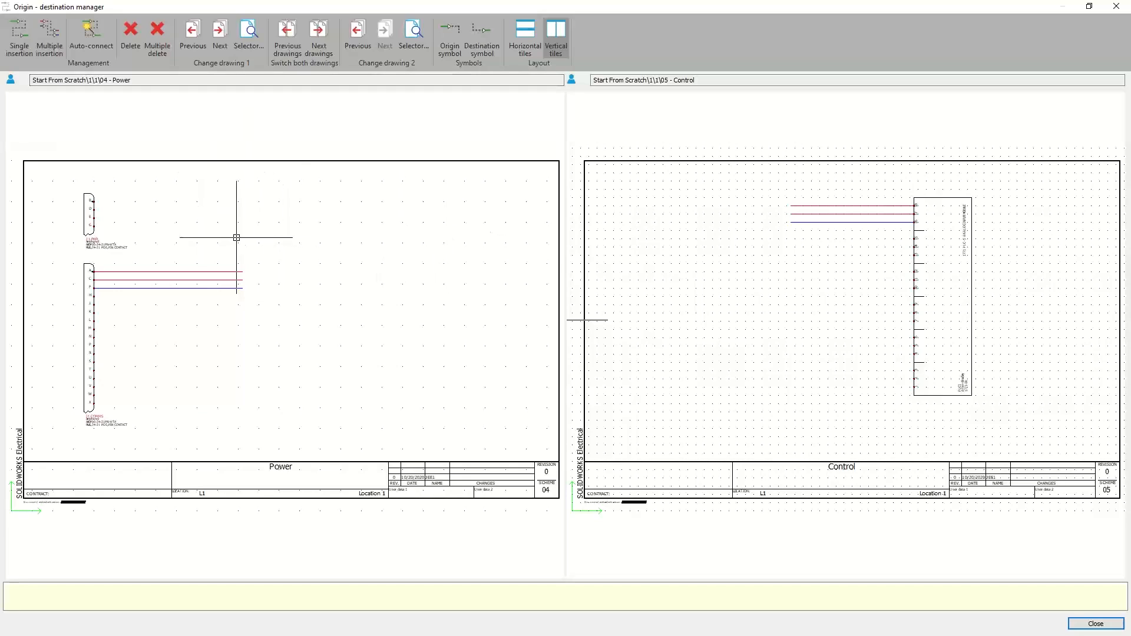
left_click(19, 31)
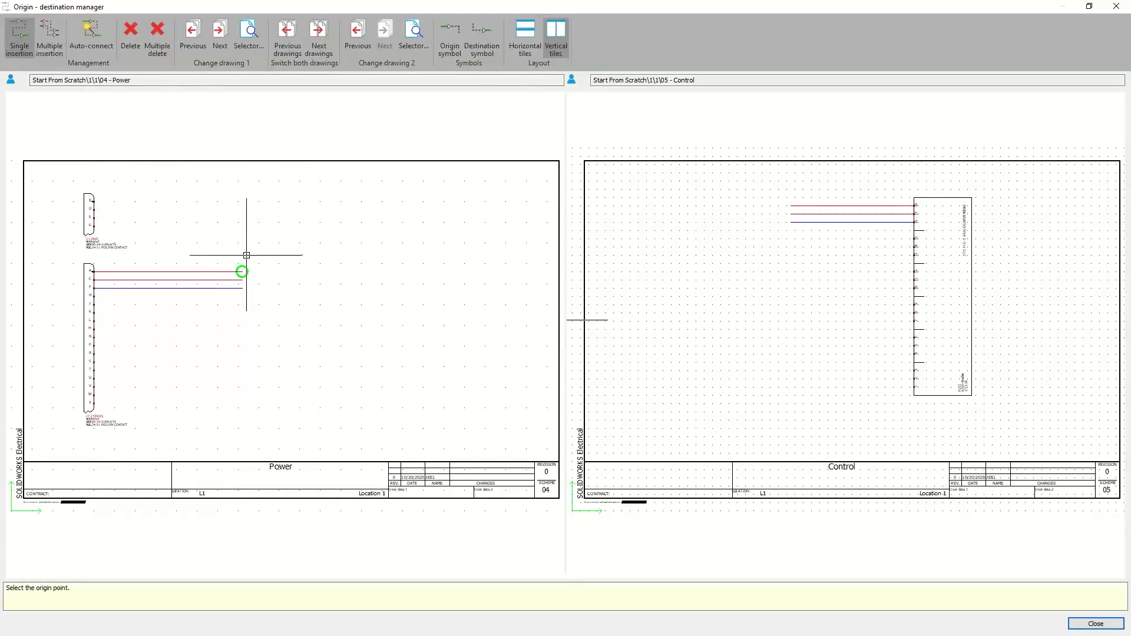
scroll(246, 255, "up", 5)
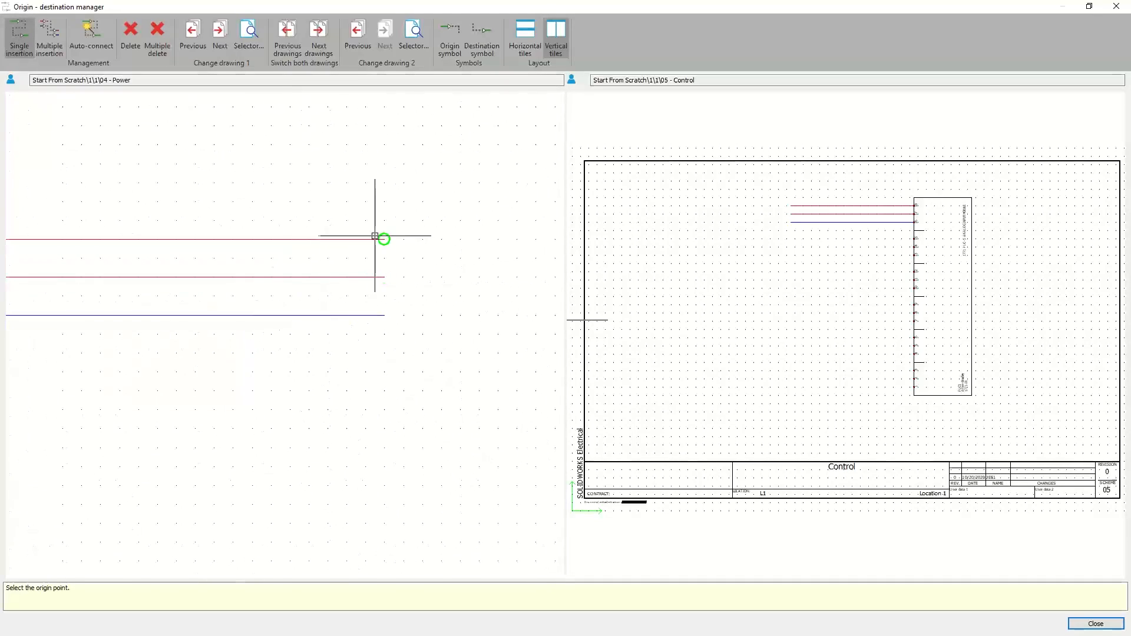
left_click(380, 242)
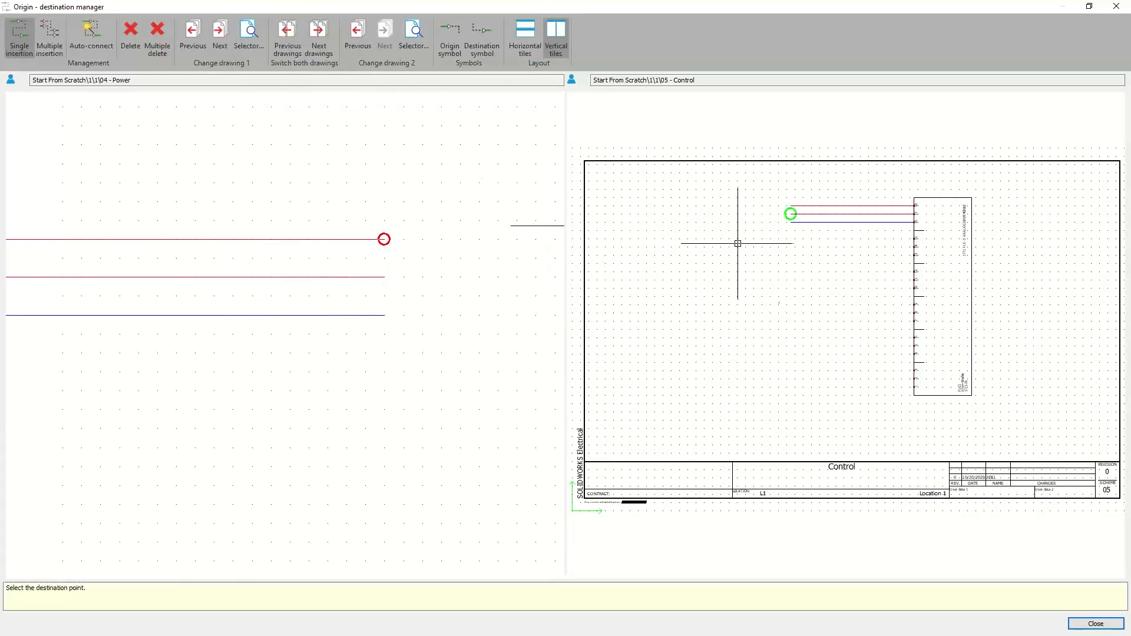
scroll(760, 242, "up", 4)
scroll(818, 263, "down", 3)
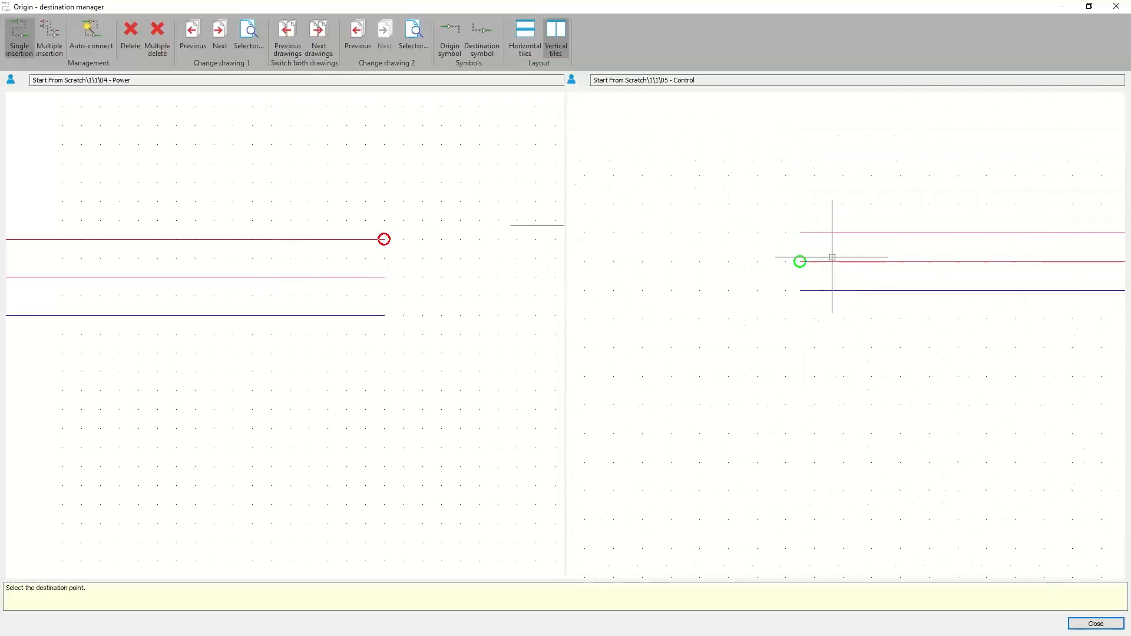
scroll(826, 252, "up", 3)
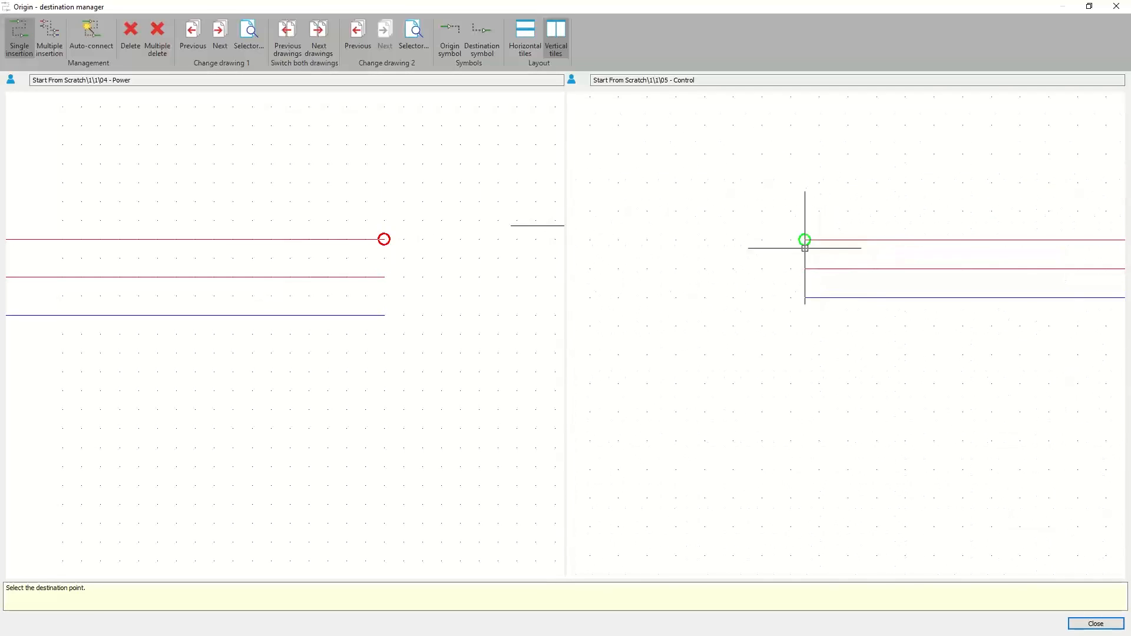
scroll(802, 306, "up", 1)
scroll(802, 303, "up", 3)
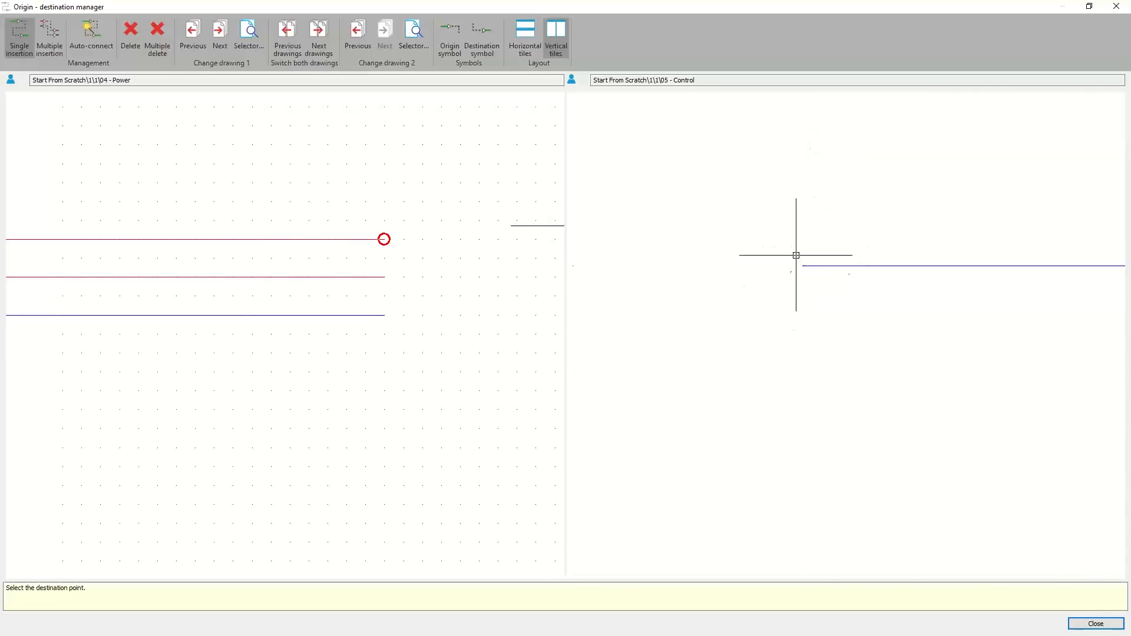
scroll(796, 247, "down", 3)
scroll(796, 245, "down", 2)
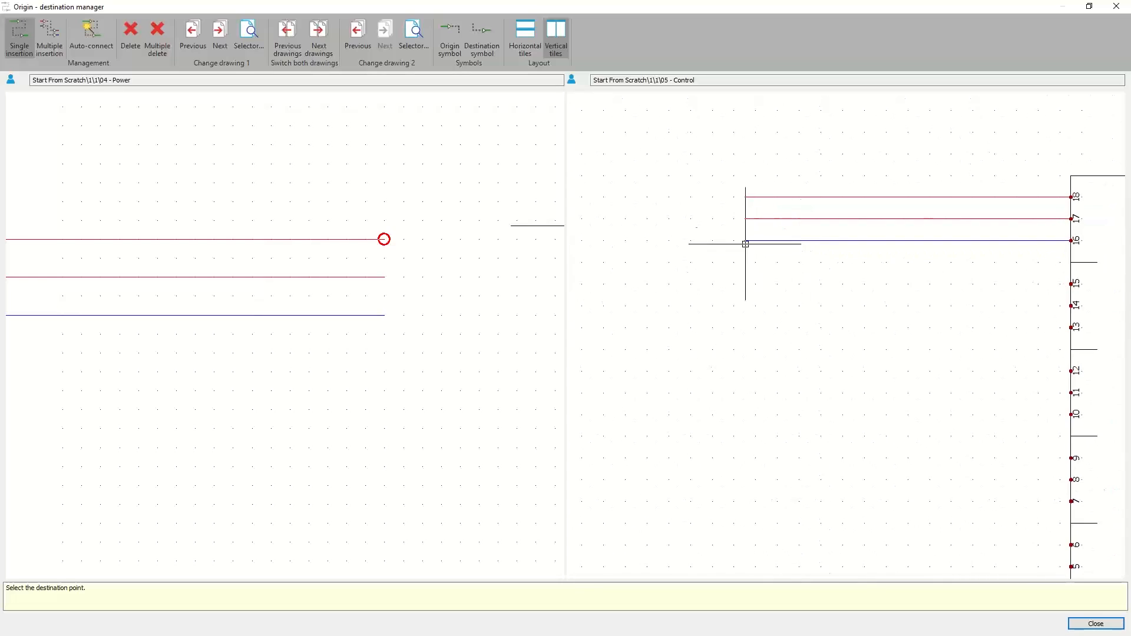
left_click(745, 197)
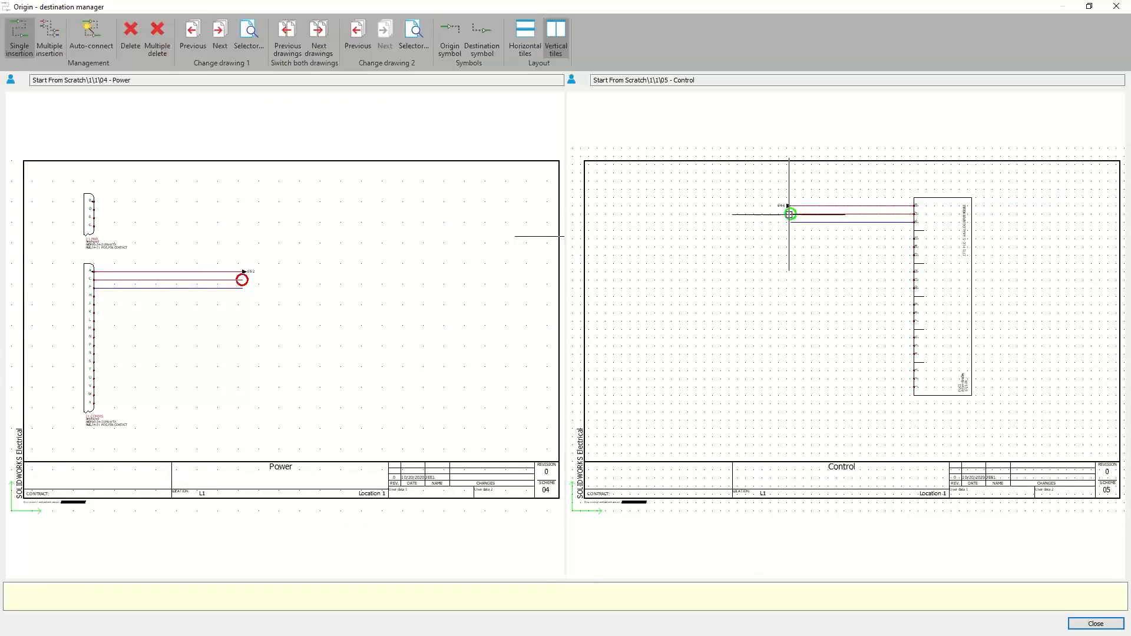
Step: Link the second red wire and the blue wire in Power to the terminal 17 and 16 wires in Control, and close the manager
left_click(207, 280)
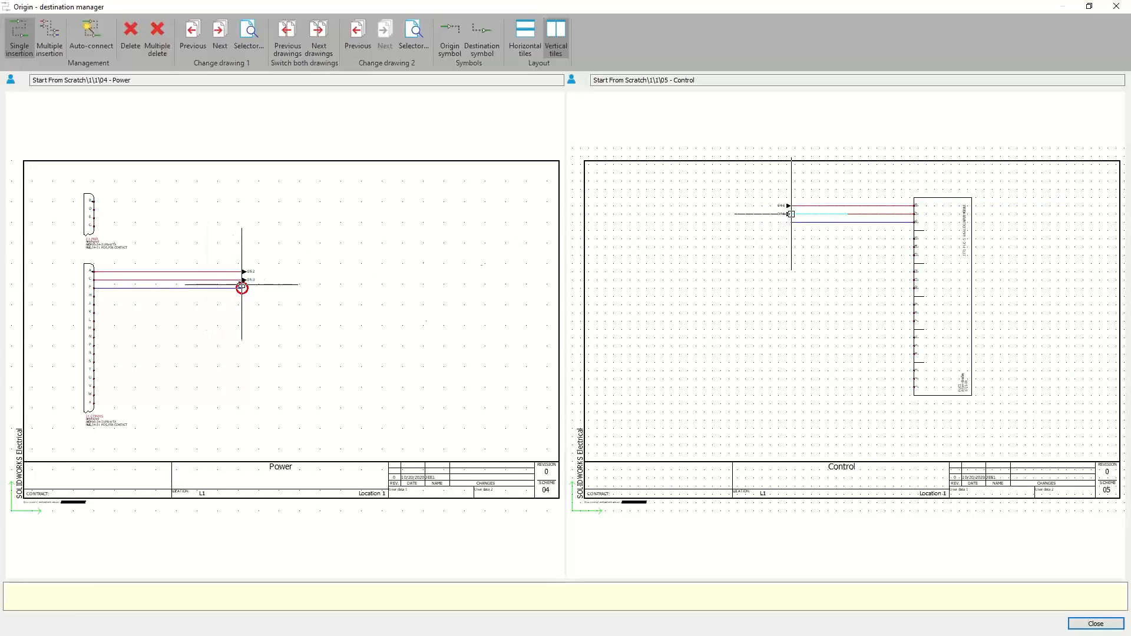
left_click(791, 214)
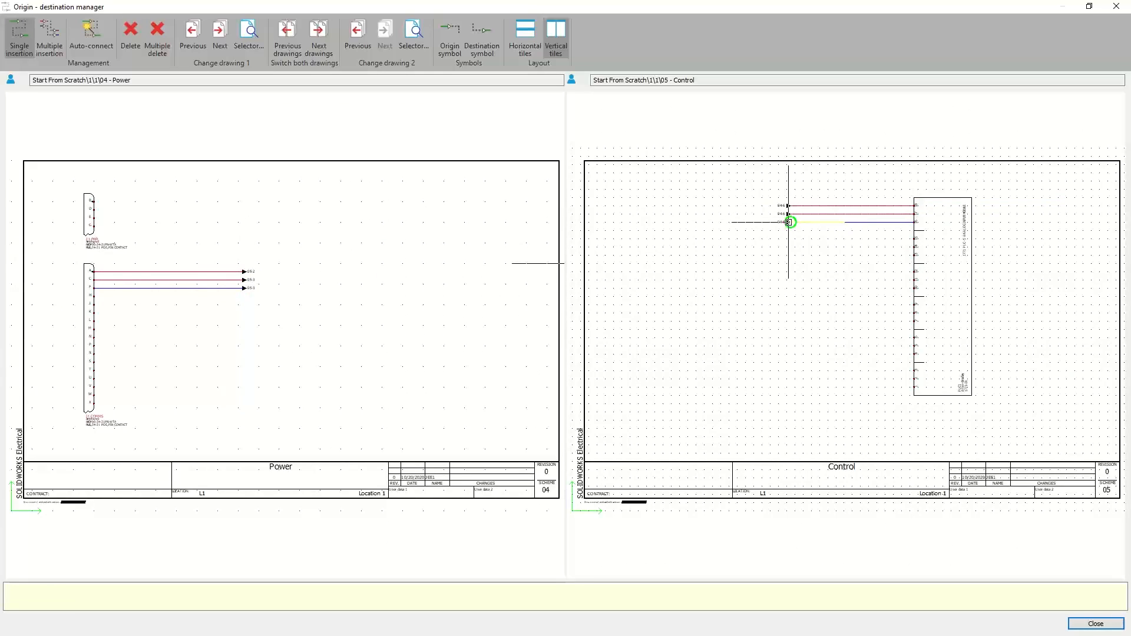
left_click(1112, 6)
Step: Follow the uppermost wire's cross-reference arrow from Control to Power and back, examining the origin-destination references
scroll(476, 204, "up", 5)
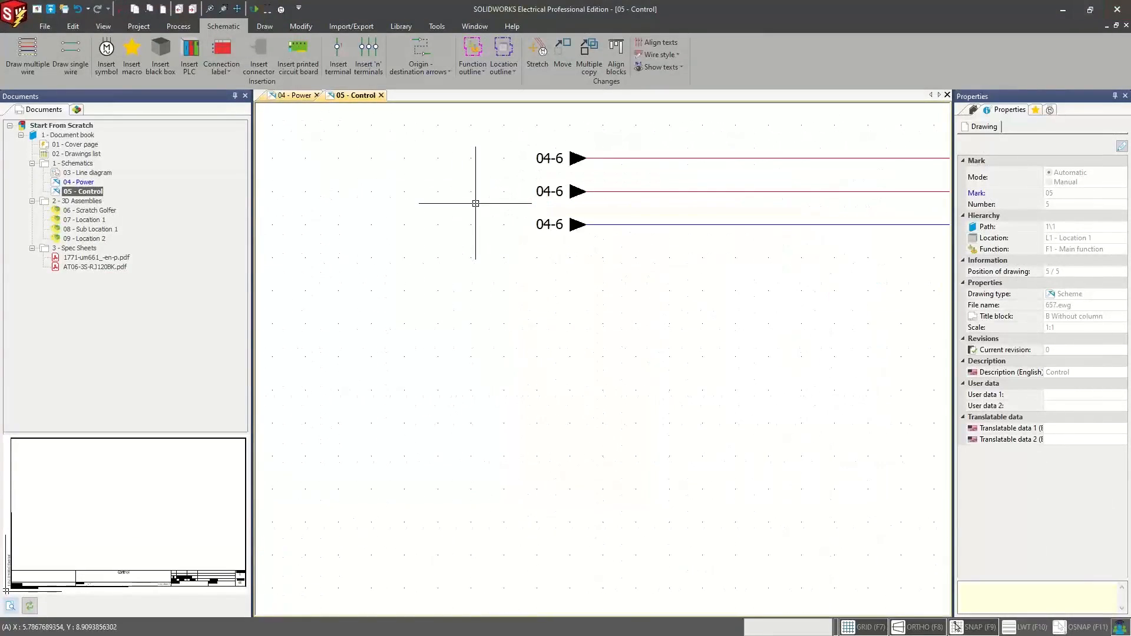
double_click(544, 162)
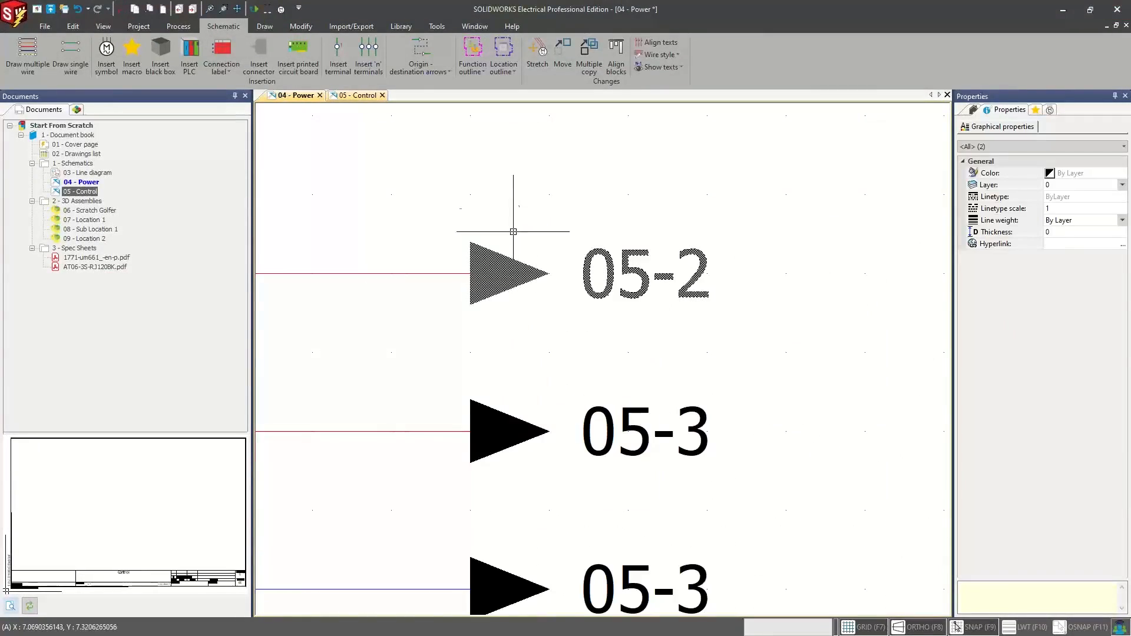
scroll(513, 231, "down", 6)
scroll(555, 247, "up", 2)
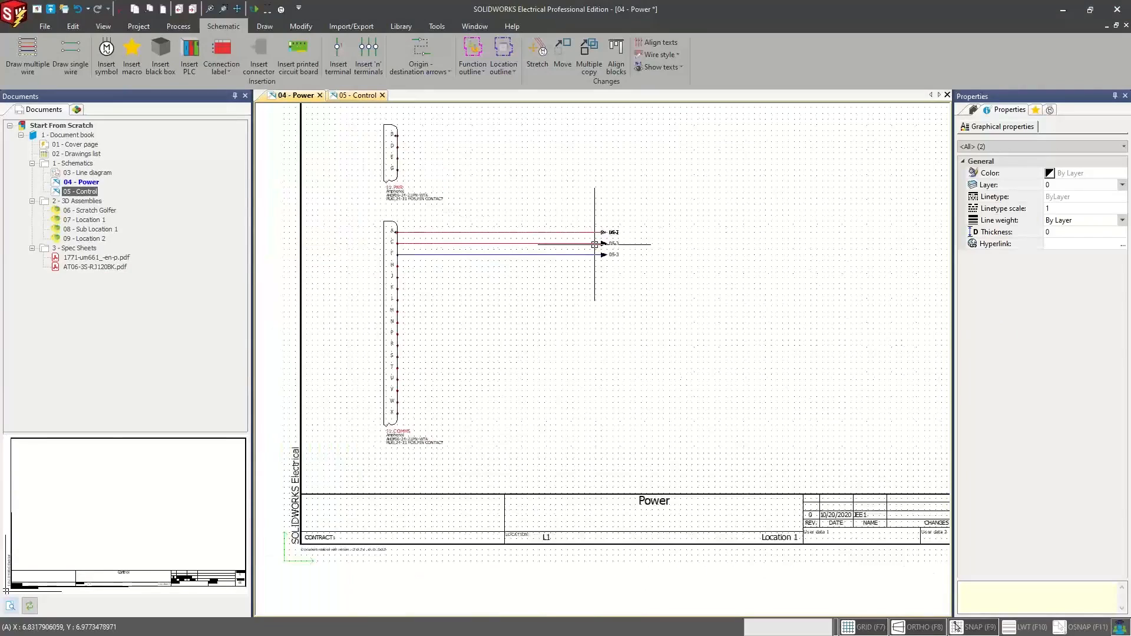
scroll(594, 244, "up", 3)
double_click(642, 212)
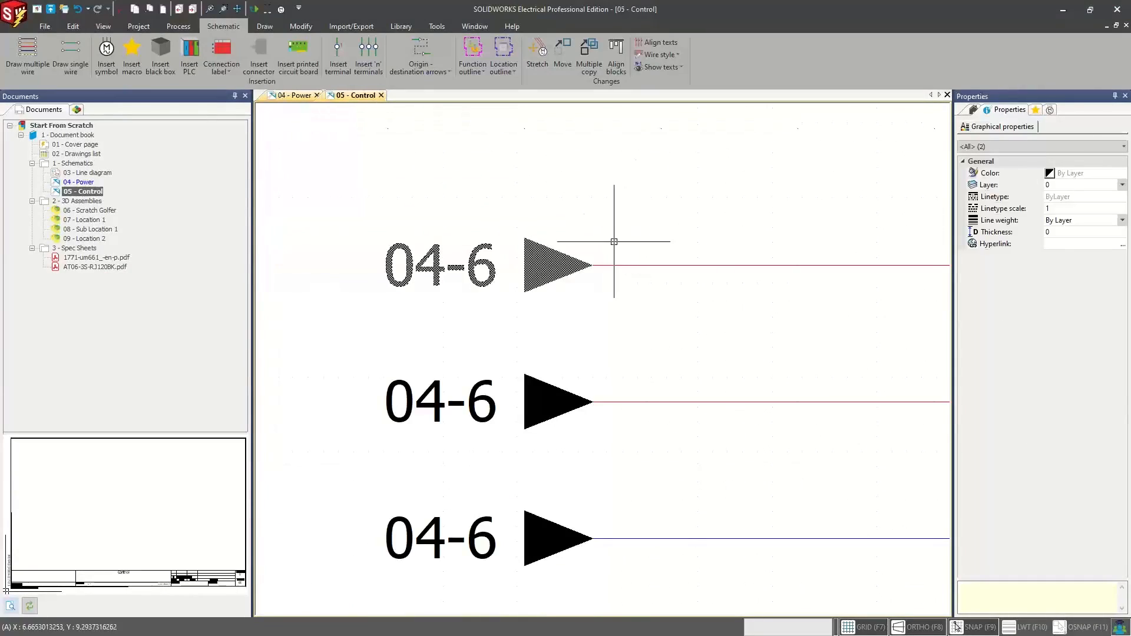
scroll(614, 241, "down", 6)
middle_click_drag(580, 284, 526, 265)
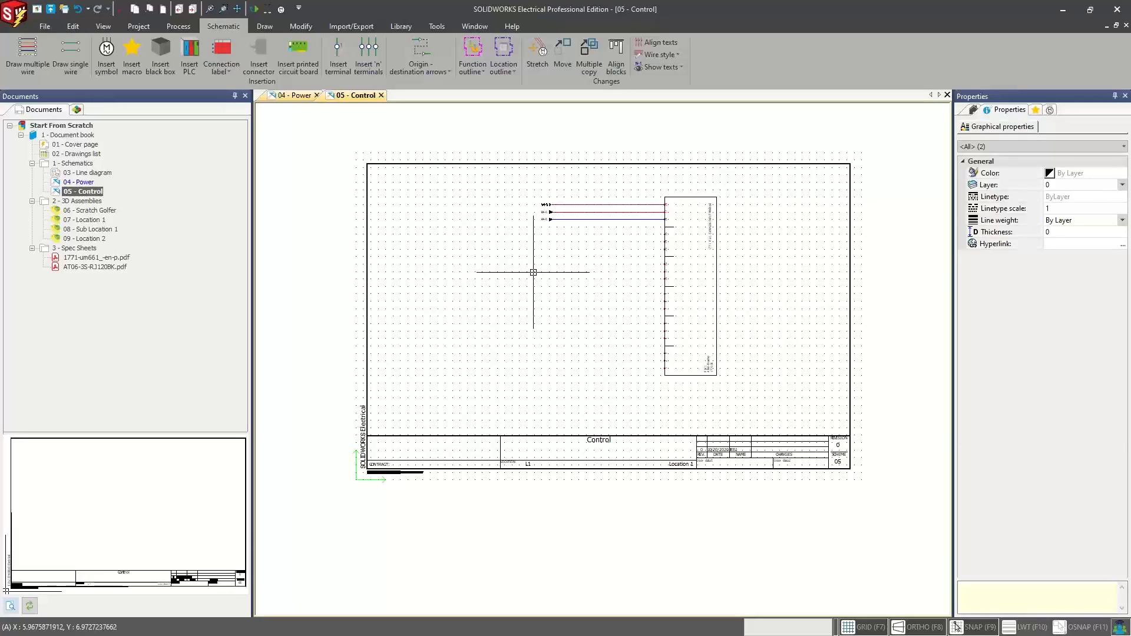
key("Escape")
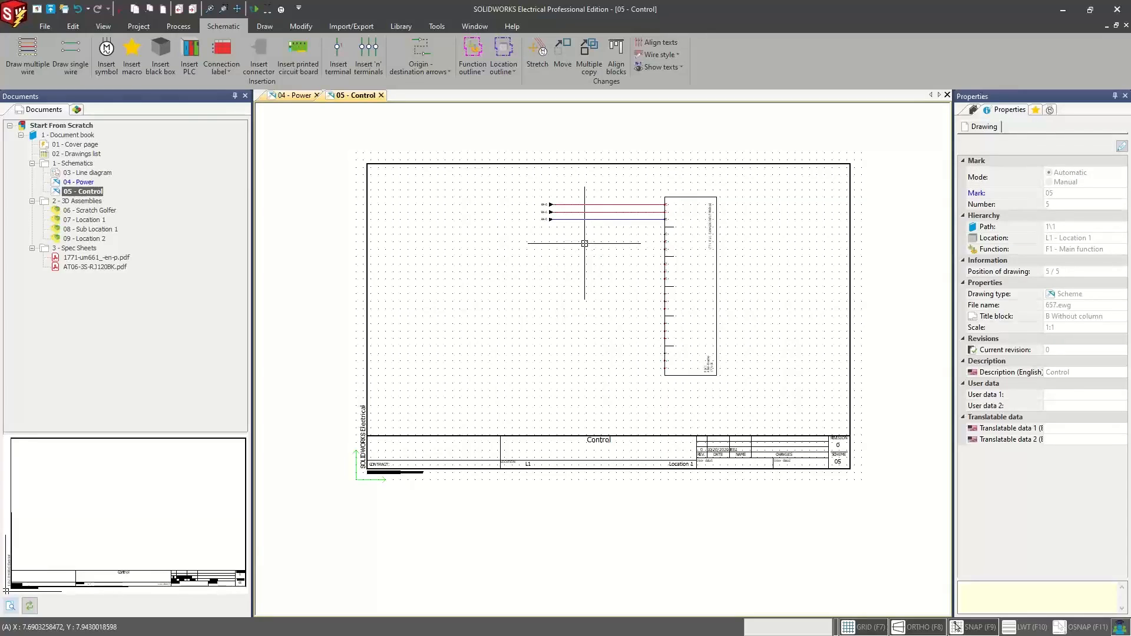
scroll(587, 243, "up", 3)
middle_click_drag(587, 242, 624, 260)
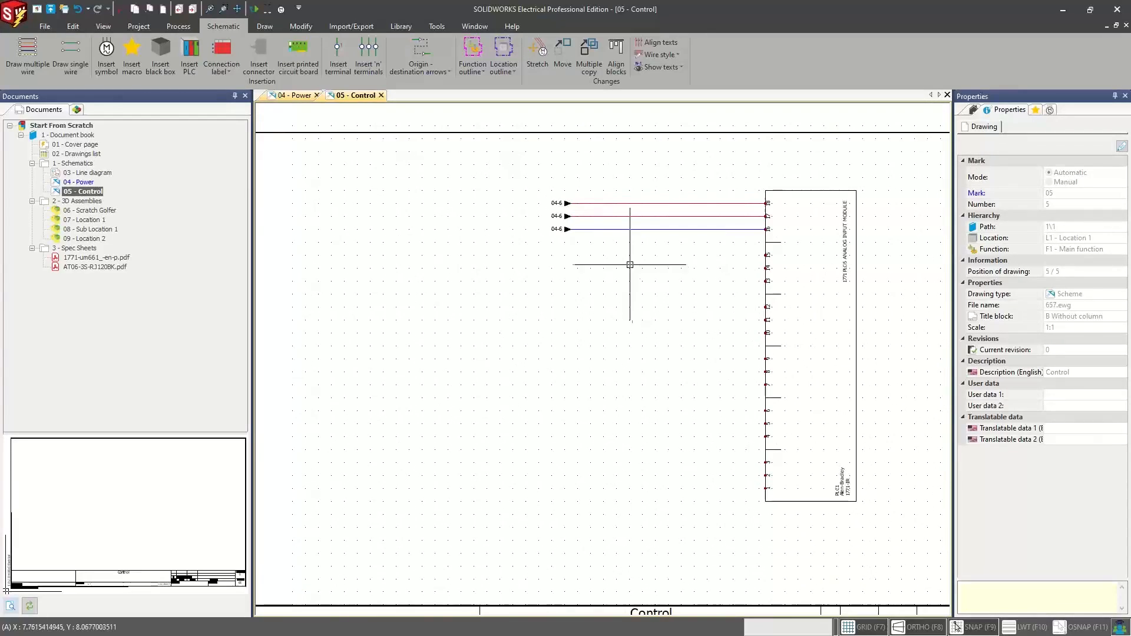
scroll(625, 257, "down", 4)
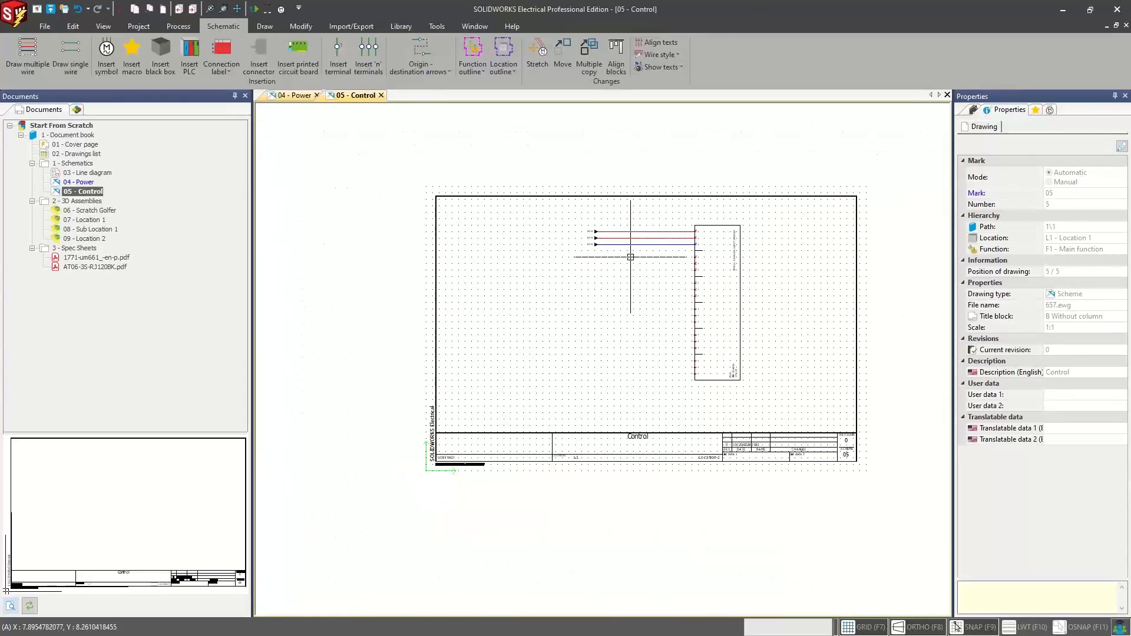
scroll(628, 254, "up", 2)
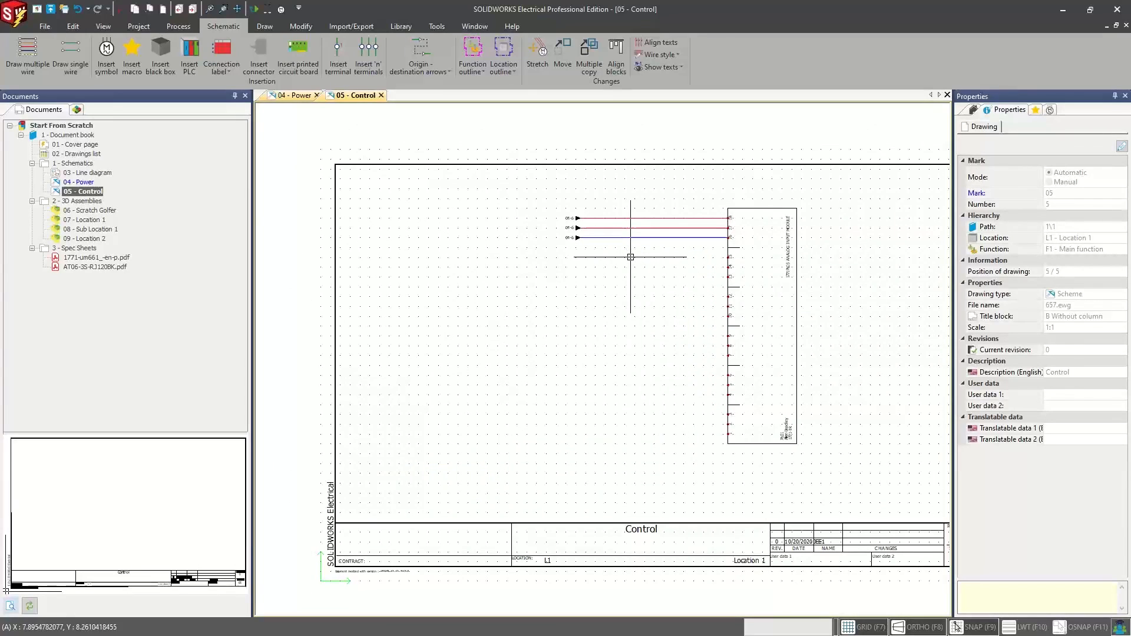
mouse_move(630, 257)
middle_mouse_down()
mouse_move(620, 253)
mouse_move(641, 261)
middle_mouse_up()
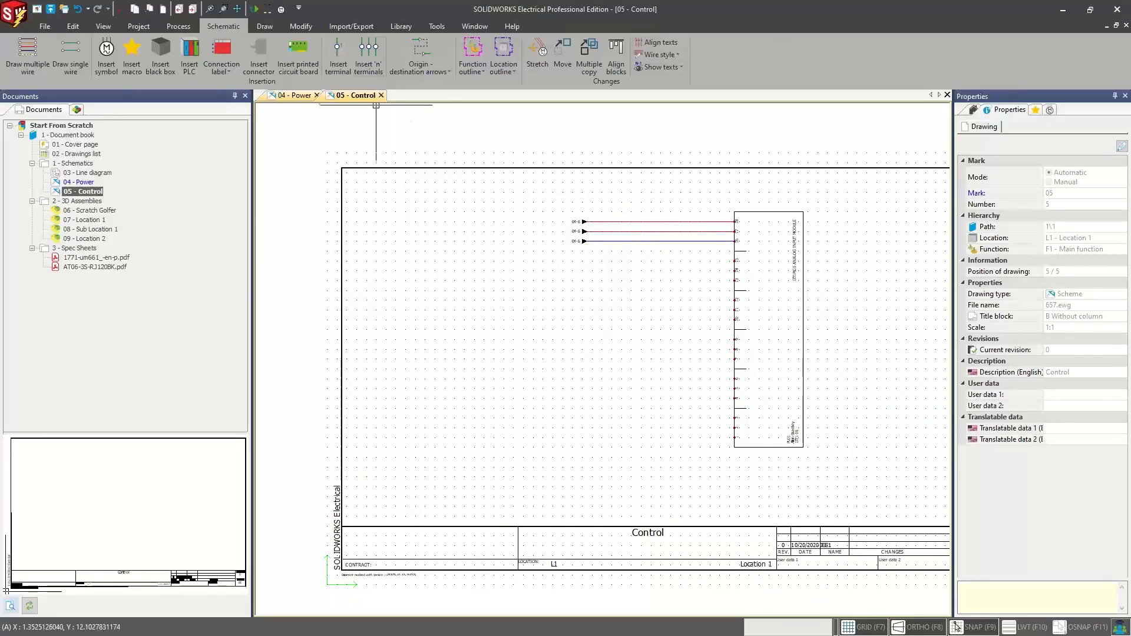
Step: Insert multiple terminals along a vertical axis line across the three PLC wires, orienting them toward the origin-destination arrows
left_click(368, 50)
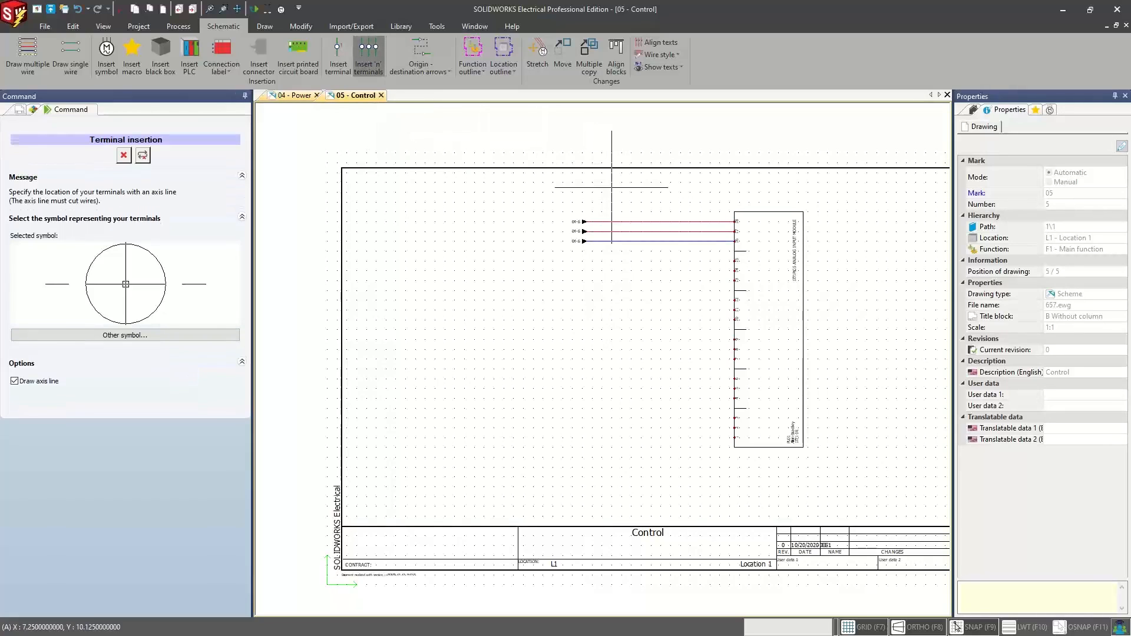
scroll(651, 203, "up", 3)
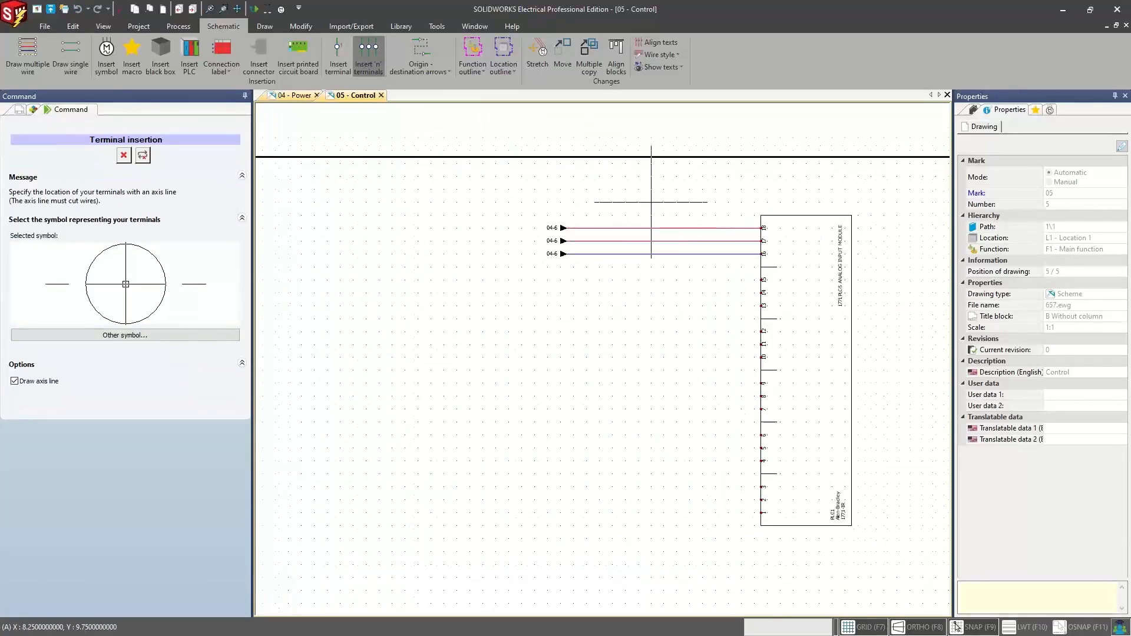
mouse_move(648, 206)
middle_mouse_down()
mouse_move(679, 178)
mouse_move(683, 198)
middle_mouse_up()
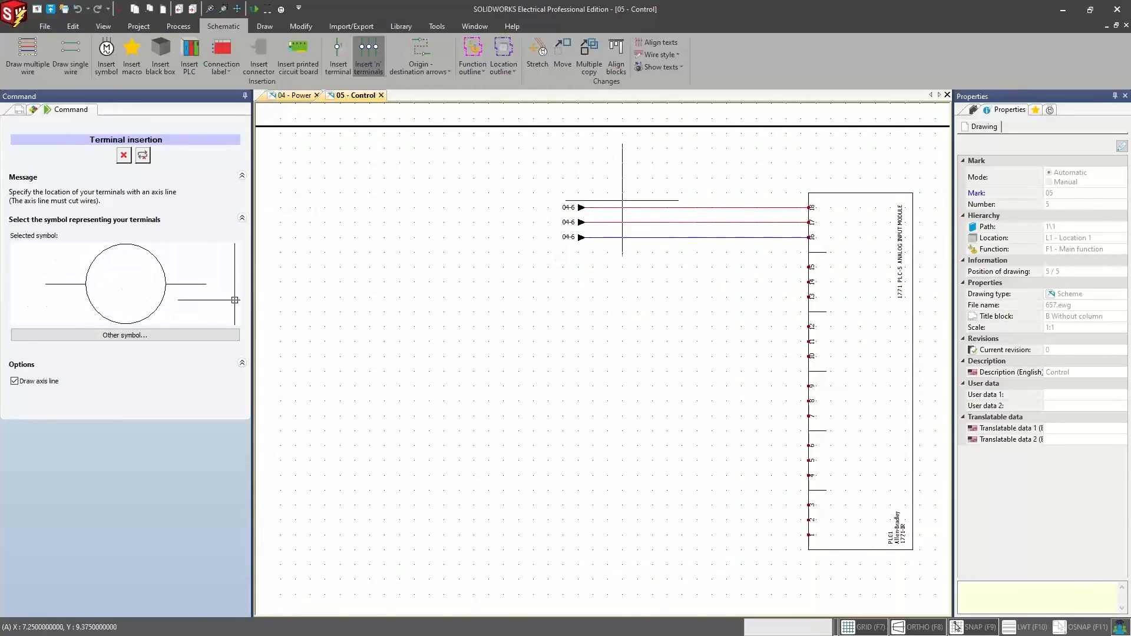
left_click(644, 178)
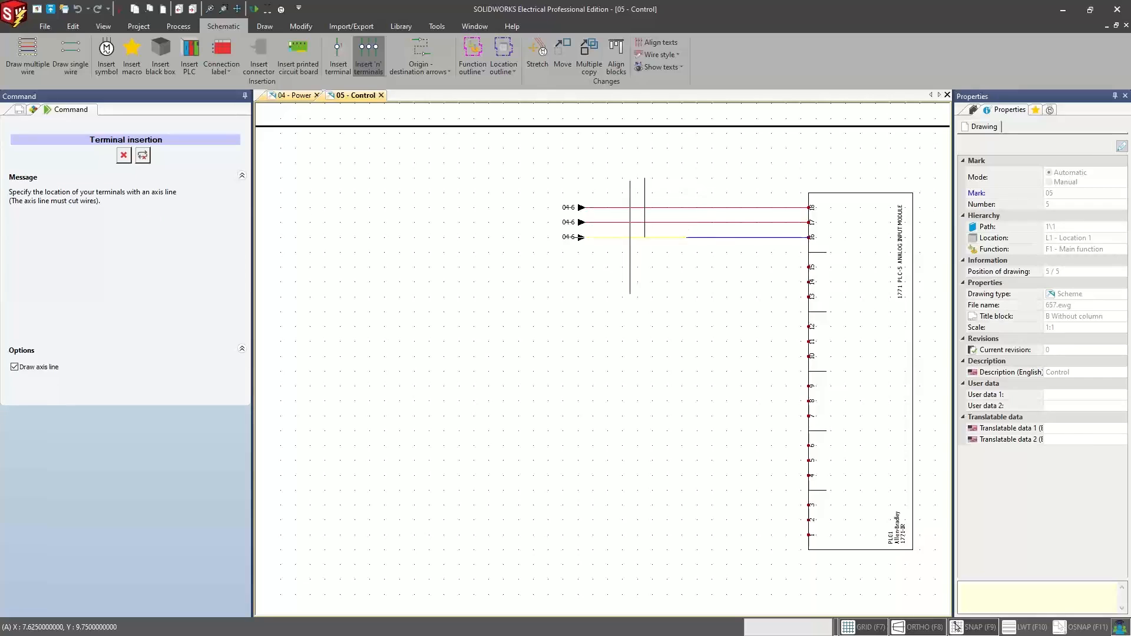
left_click(644, 267)
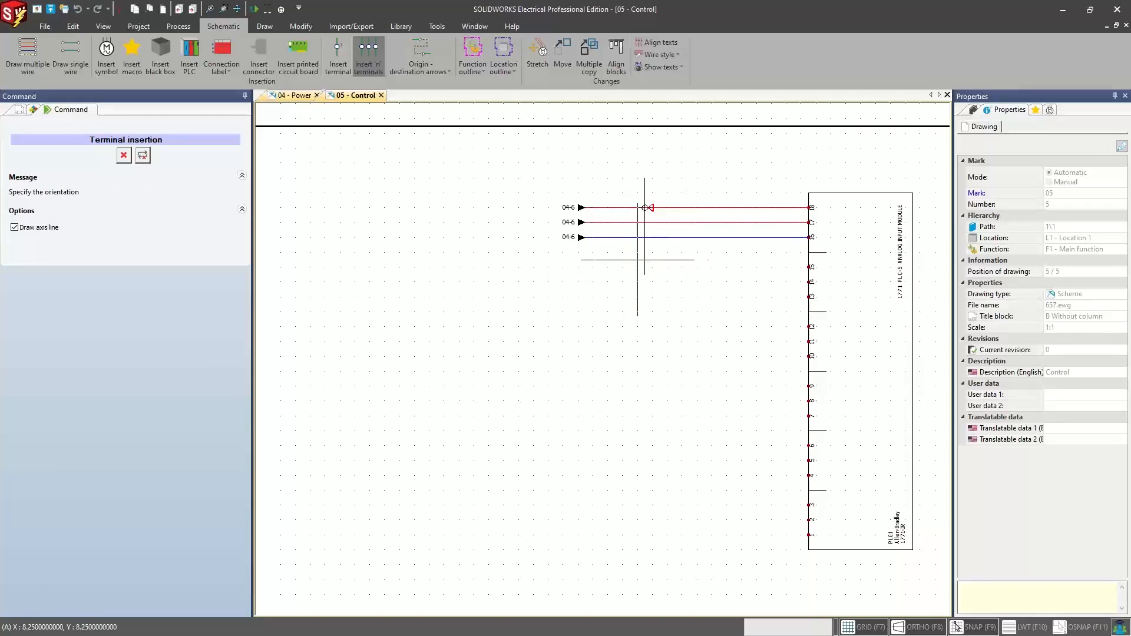
scroll(644, 230, "up", 3)
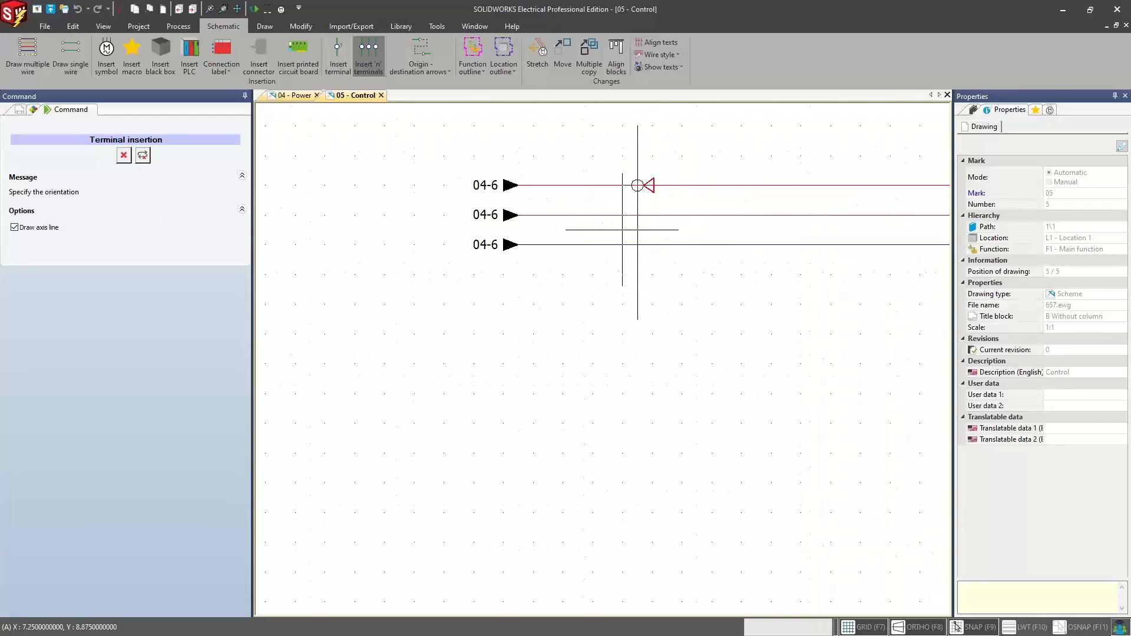
scroll(607, 274, "down", 3)
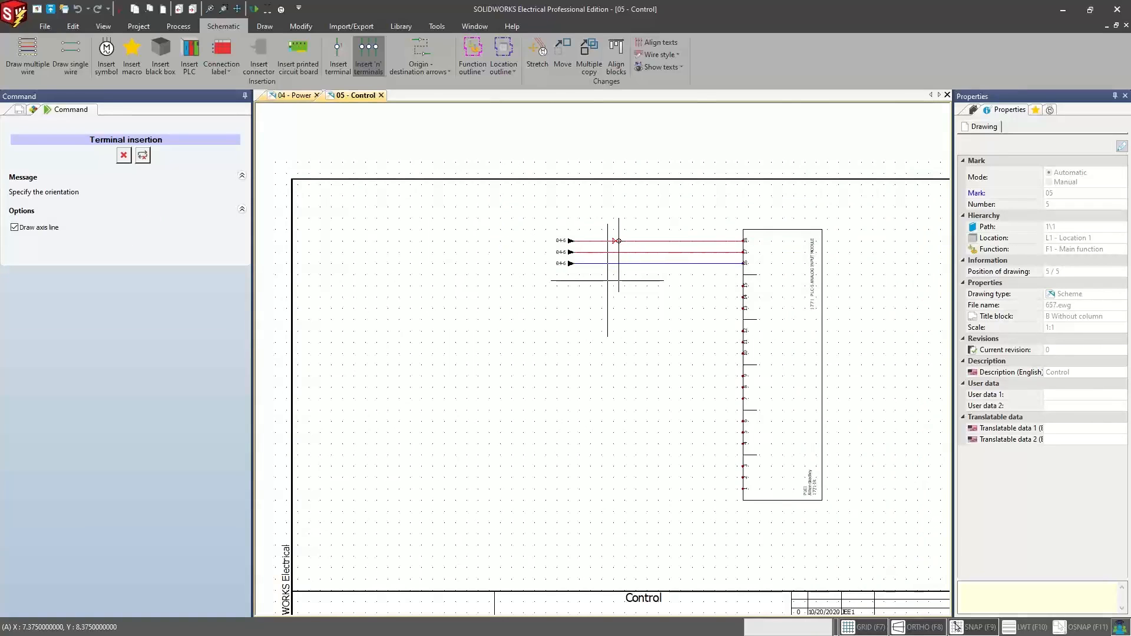
left_click(599, 281)
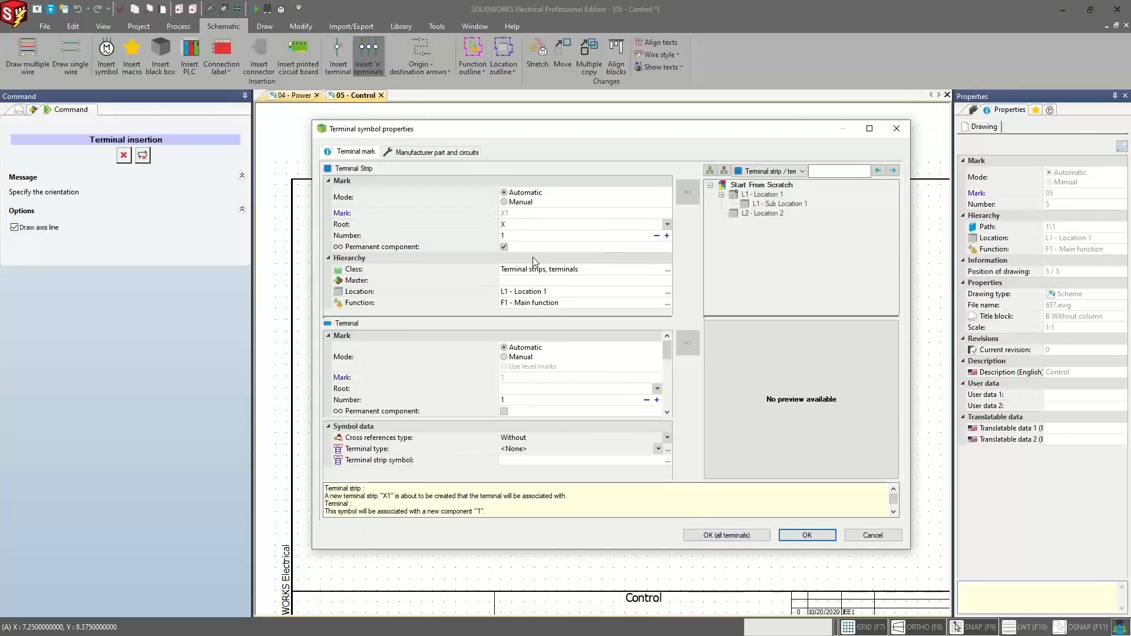
Step: Set the root of the new terminal strip's mark to TB
left_click(515, 226)
type("TB")
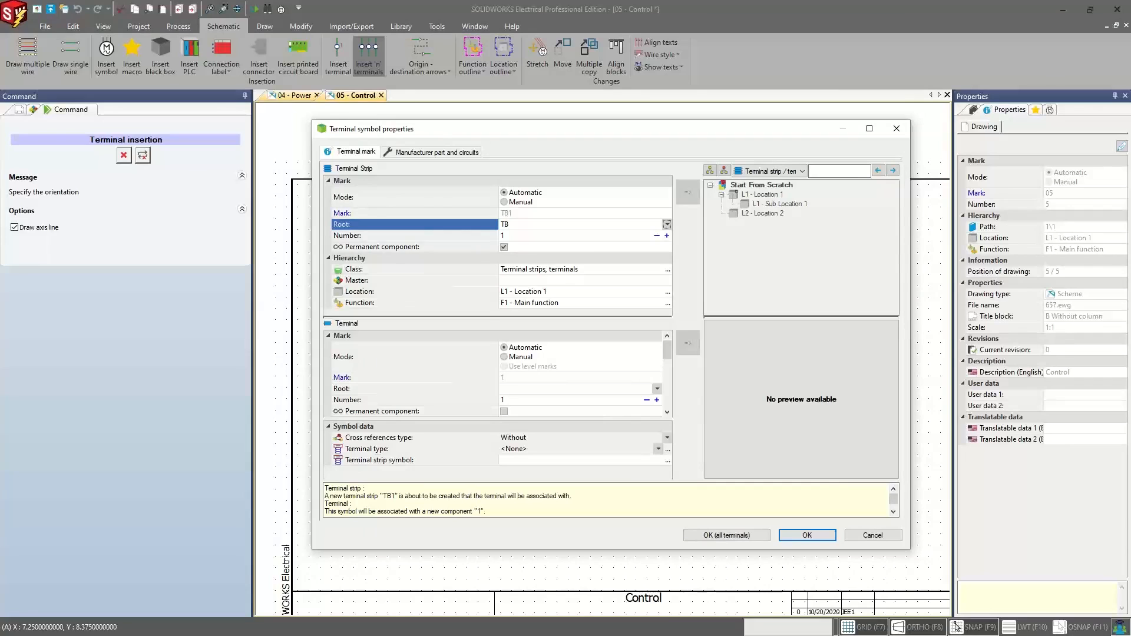
left_click_drag(503, 134, 548, 135)
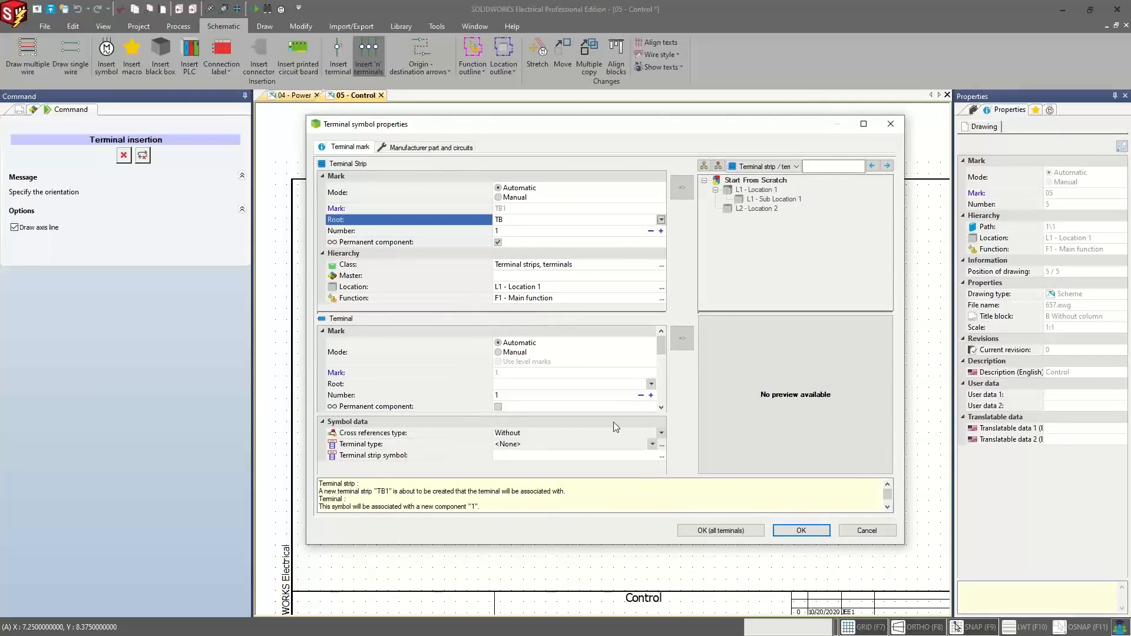
Step: Apply the terminal strip's mark properties to all three inserted terminals at once
left_click(722, 530)
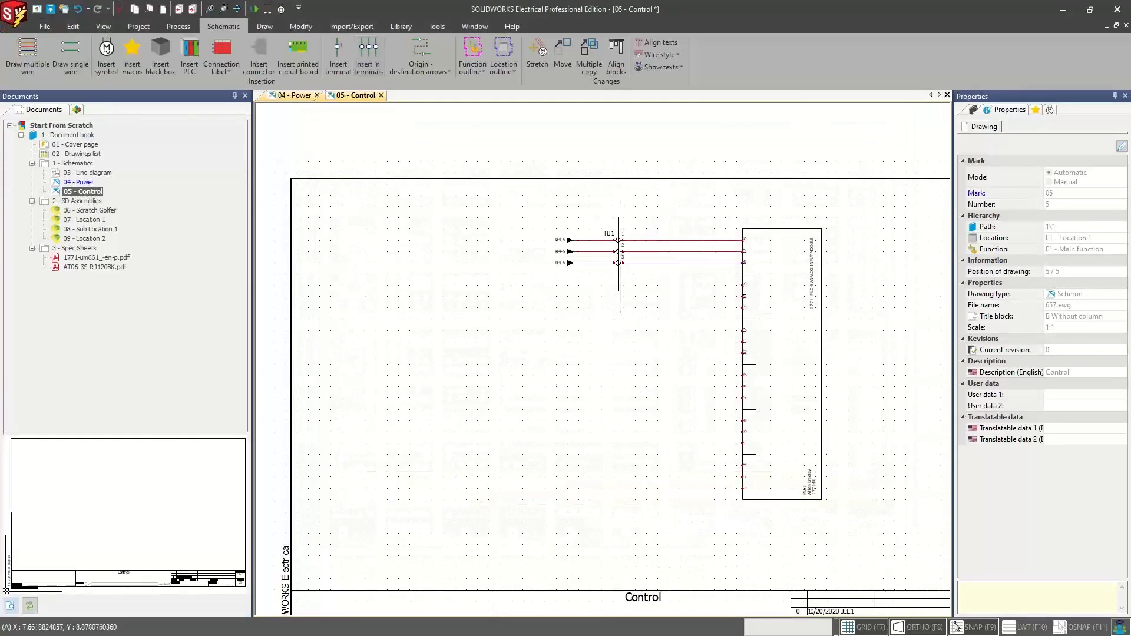
scroll(606, 254, "up", 2)
scroll(609, 259, "down", 3)
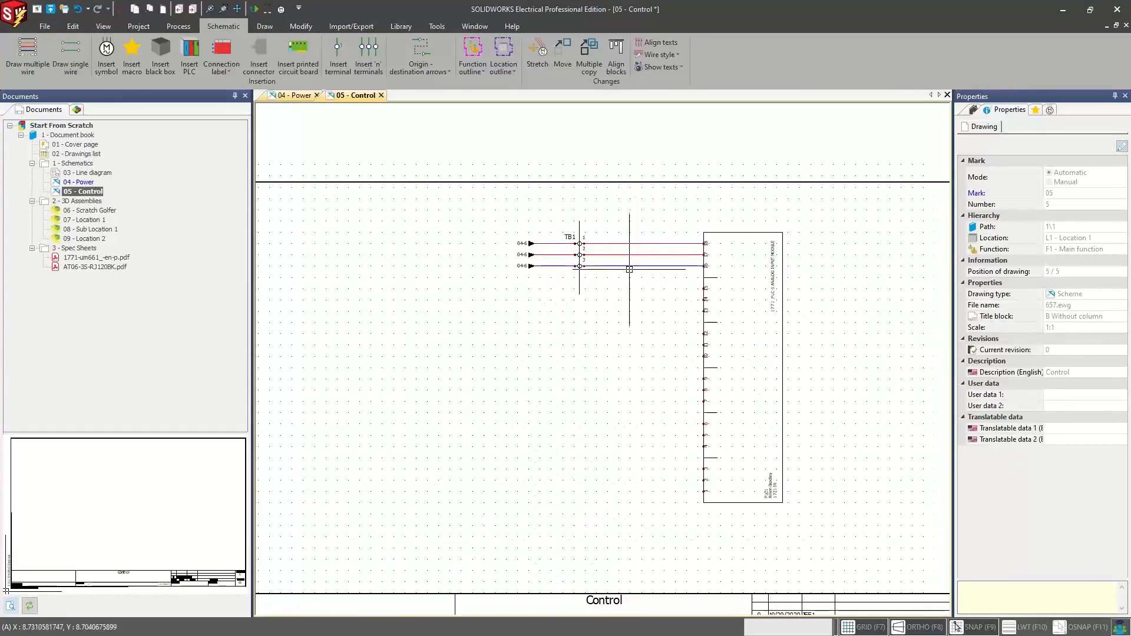
scroll(654, 259, "up", 2)
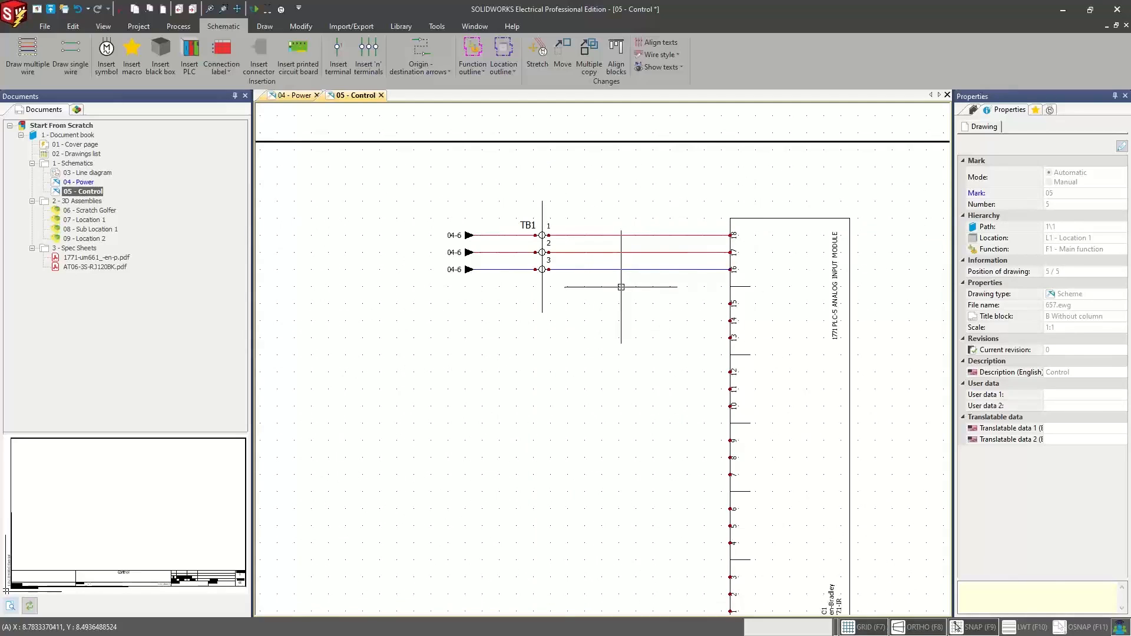
Step: Select the three wires between TB1 and PLC terminals 16 to 18 and open the cable core association for them
left_click(139, 25)
left_click_drag(651, 174, 599, 309)
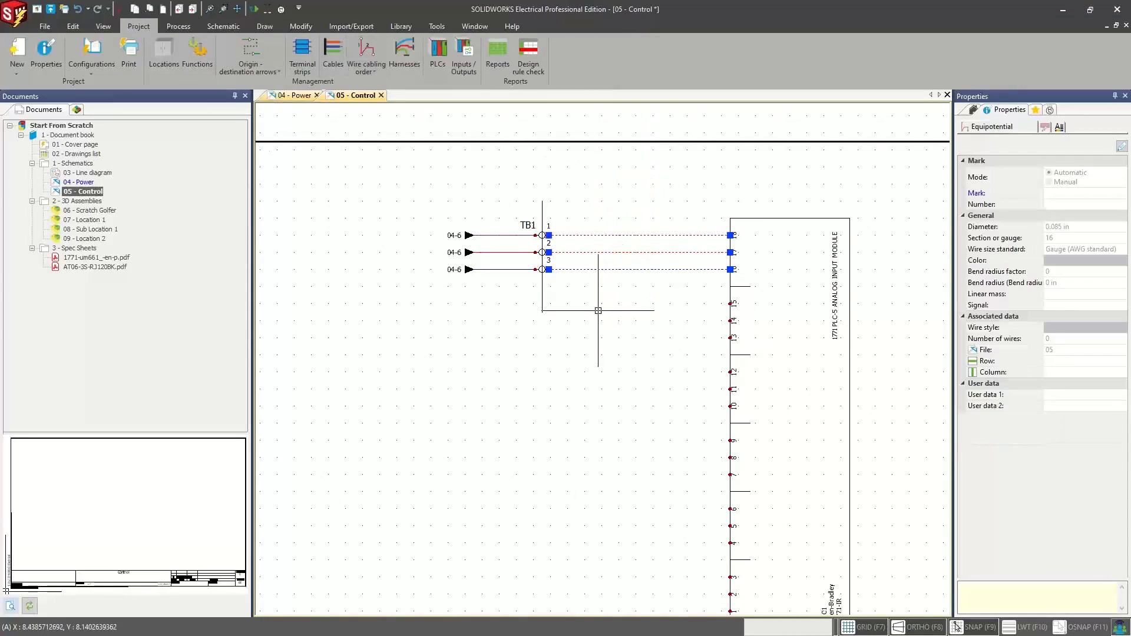
key("Escape")
scroll(595, 252, "up", 2)
scroll(595, 247, "up", 2)
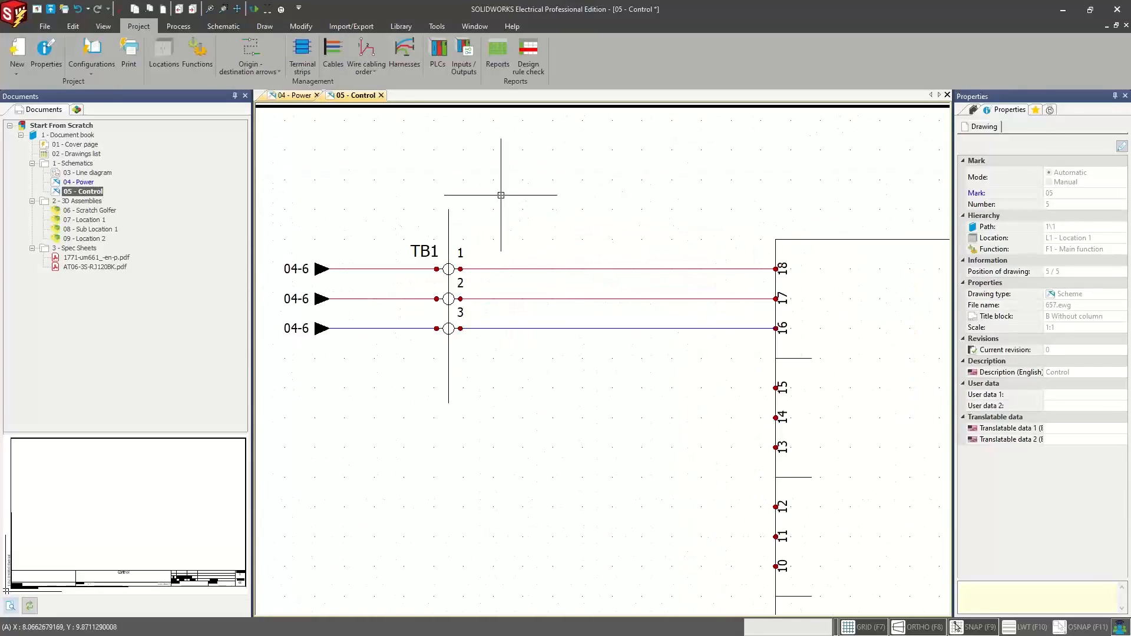
left_click_drag(500, 194, 697, 383)
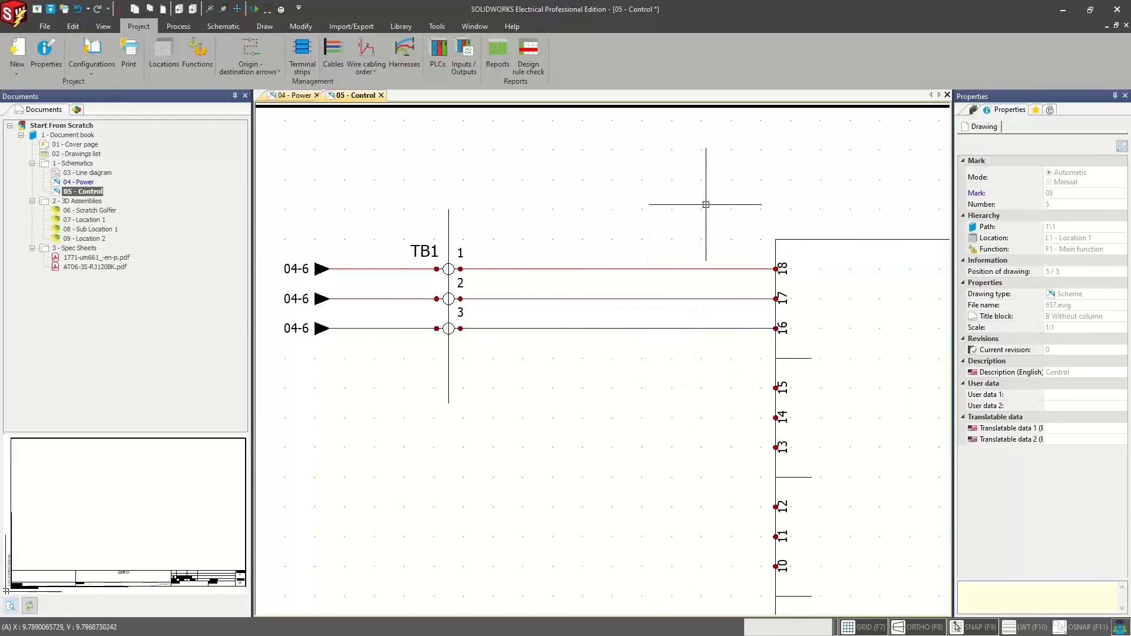
left_click_drag(500, 172, 699, 396)
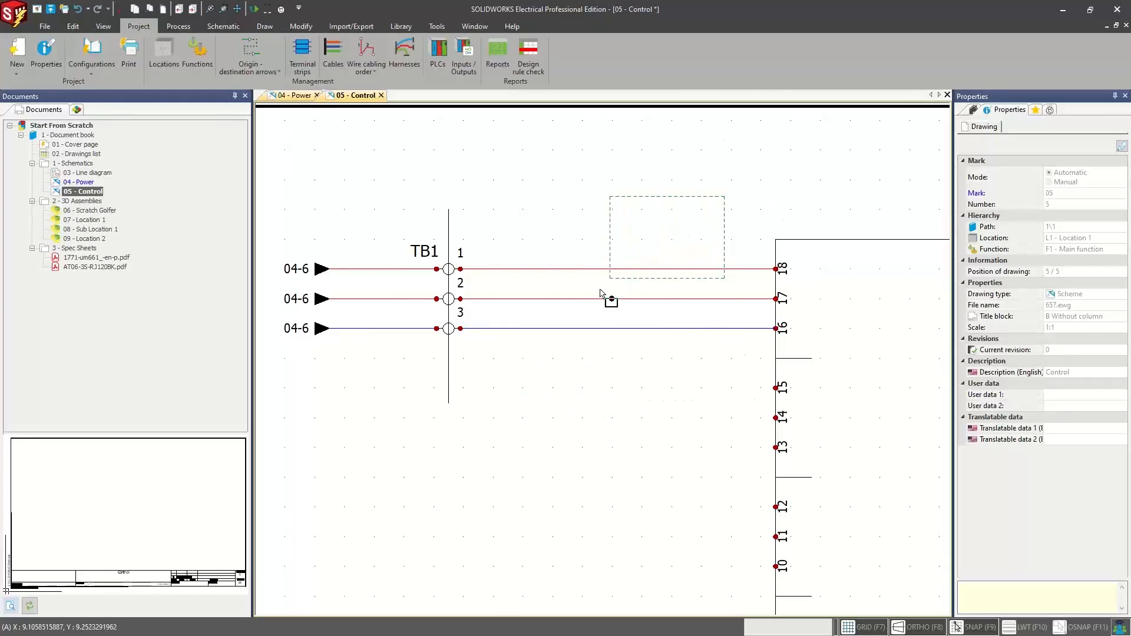
left_click_drag(600, 292, 513, 371)
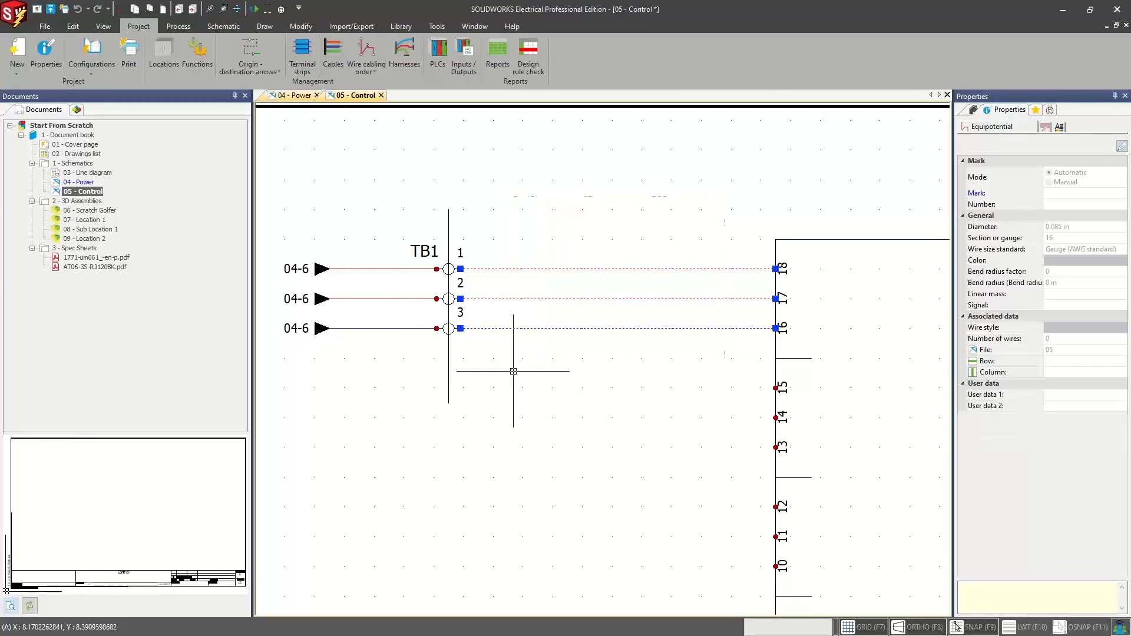
right_click(577, 268)
mouse_move(612, 276)
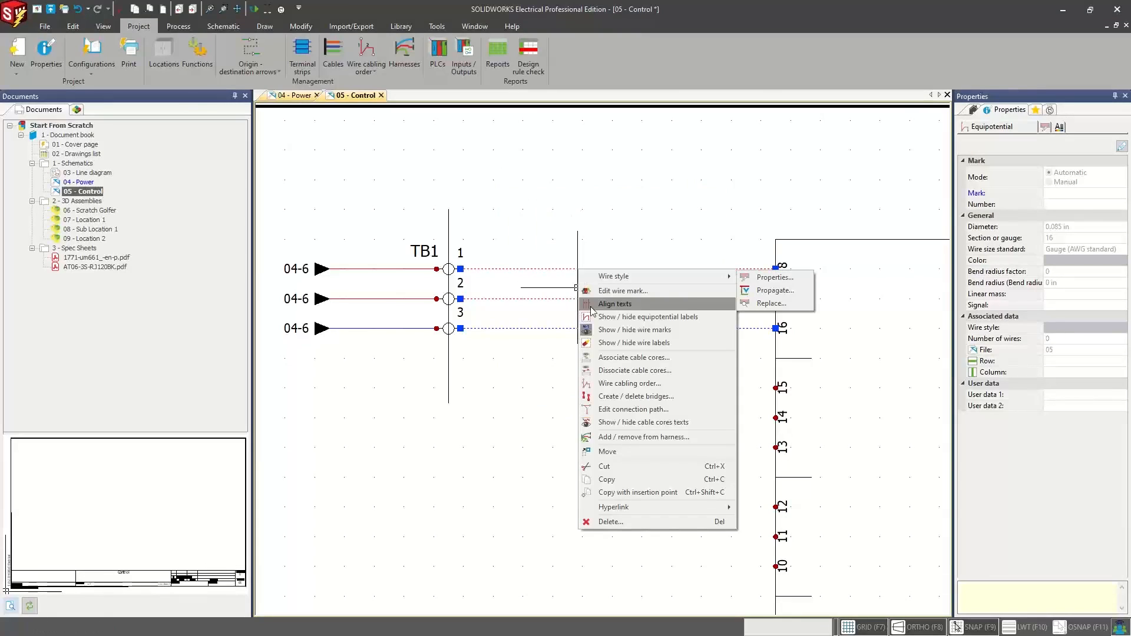
left_click(621, 361)
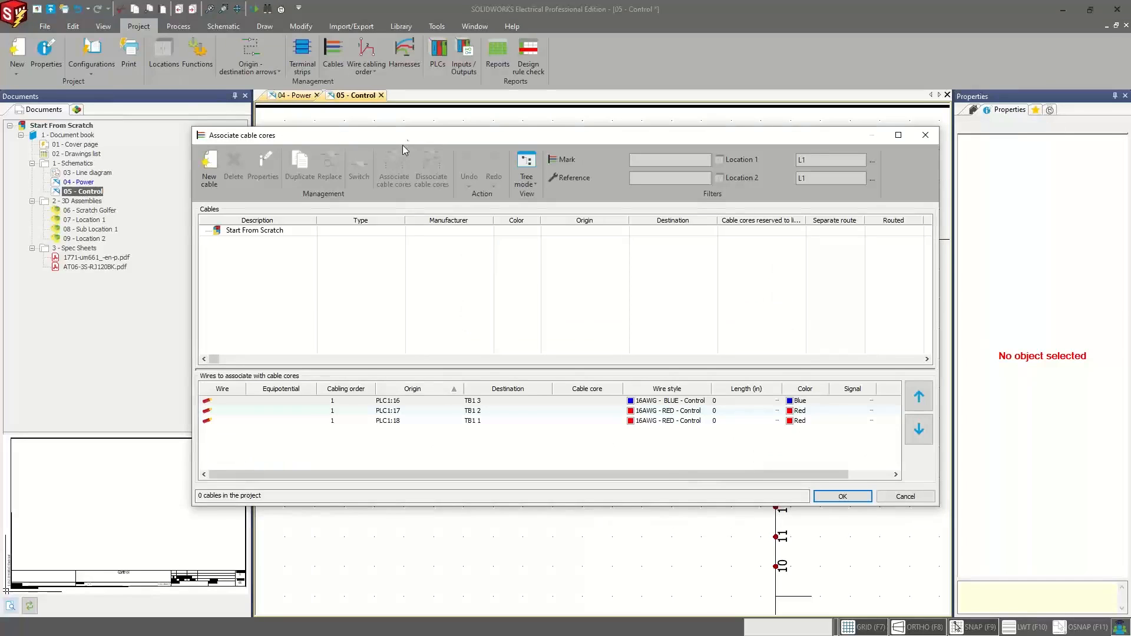
left_click_drag(410, 136, 434, 134)
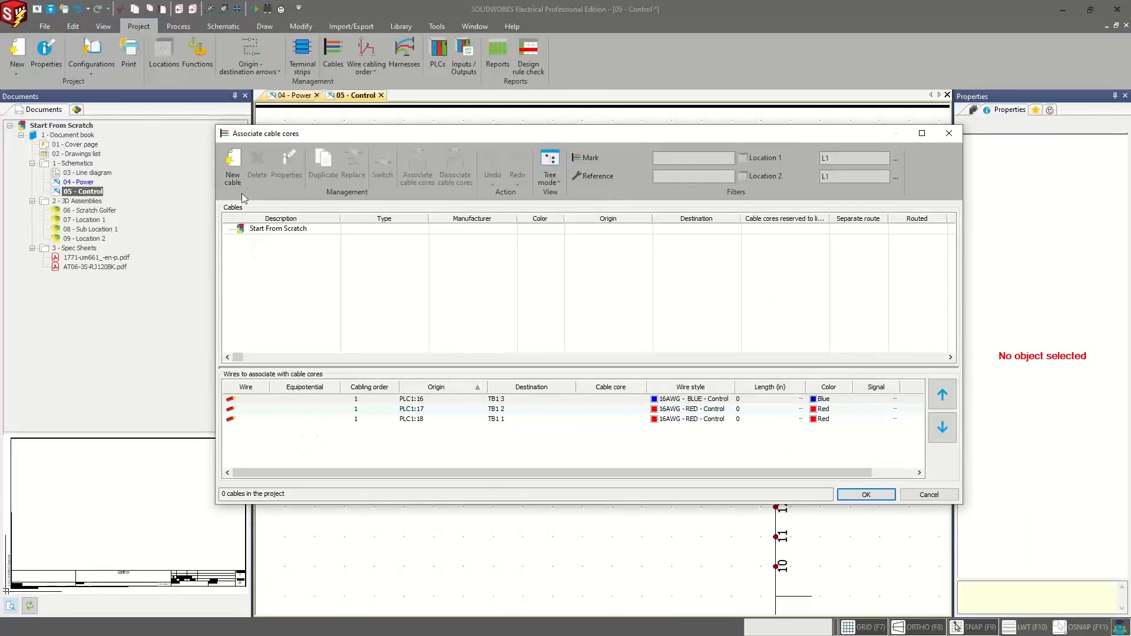
Step: Create a new cable from the three-conductor Prysmian reference MTS 220-RH 3X70 Plomb, sorting the references by conductor number
left_click(239, 174)
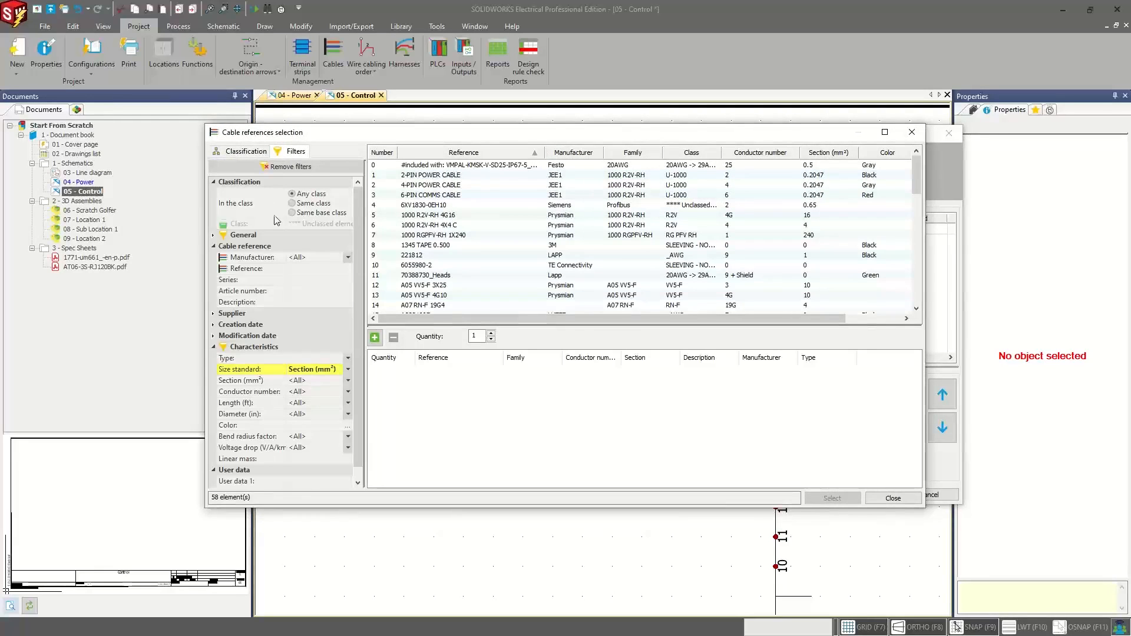
left_click_drag(400, 128, 407, 83)
left_click_drag(458, 305, 461, 361)
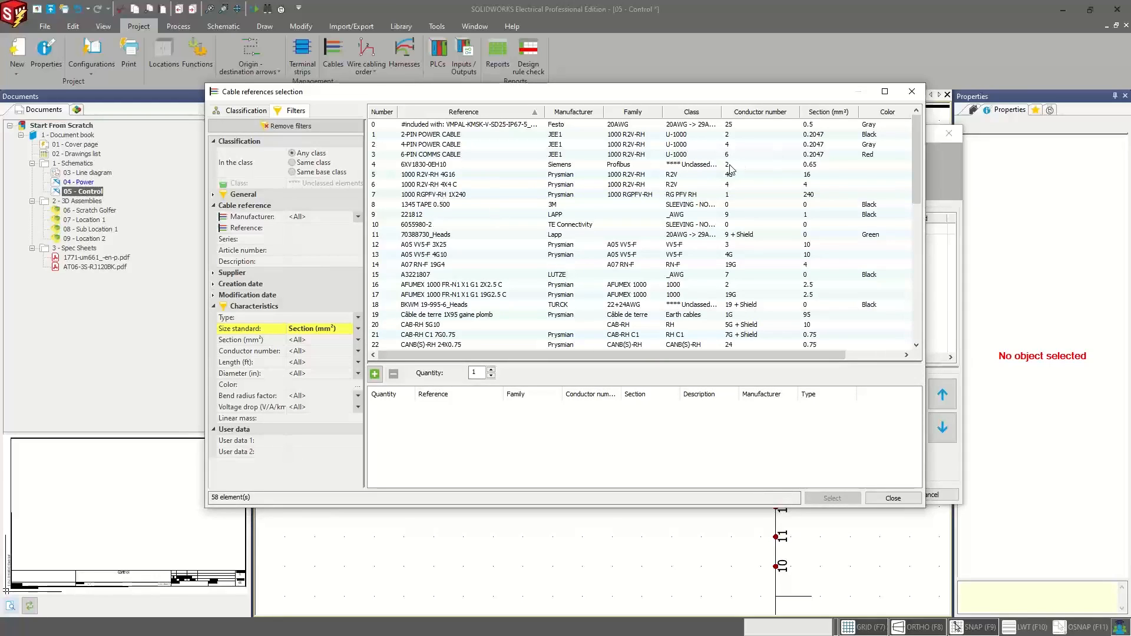
left_click(743, 111)
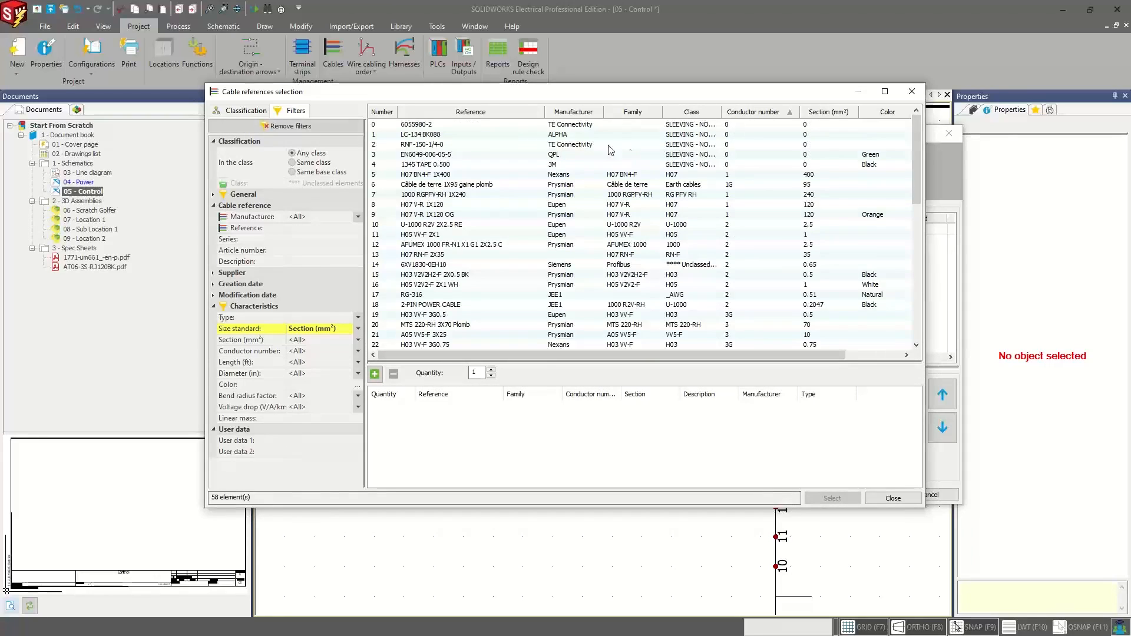
scroll(577, 180, "down", 8)
scroll(560, 174, "up", 1)
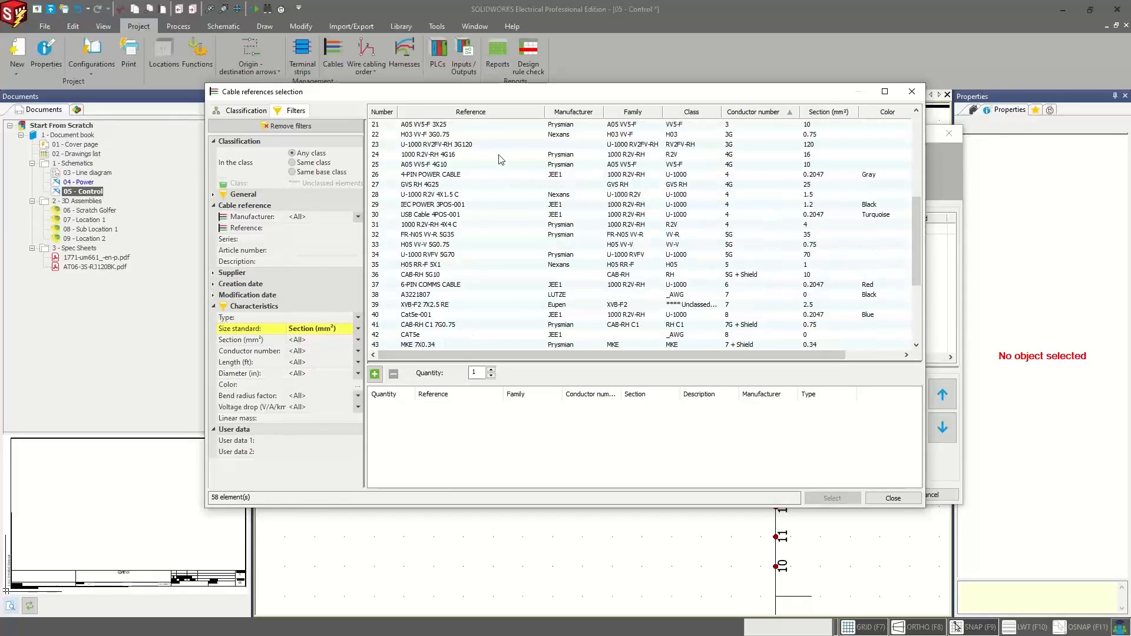
scroll(517, 163, "up", 1)
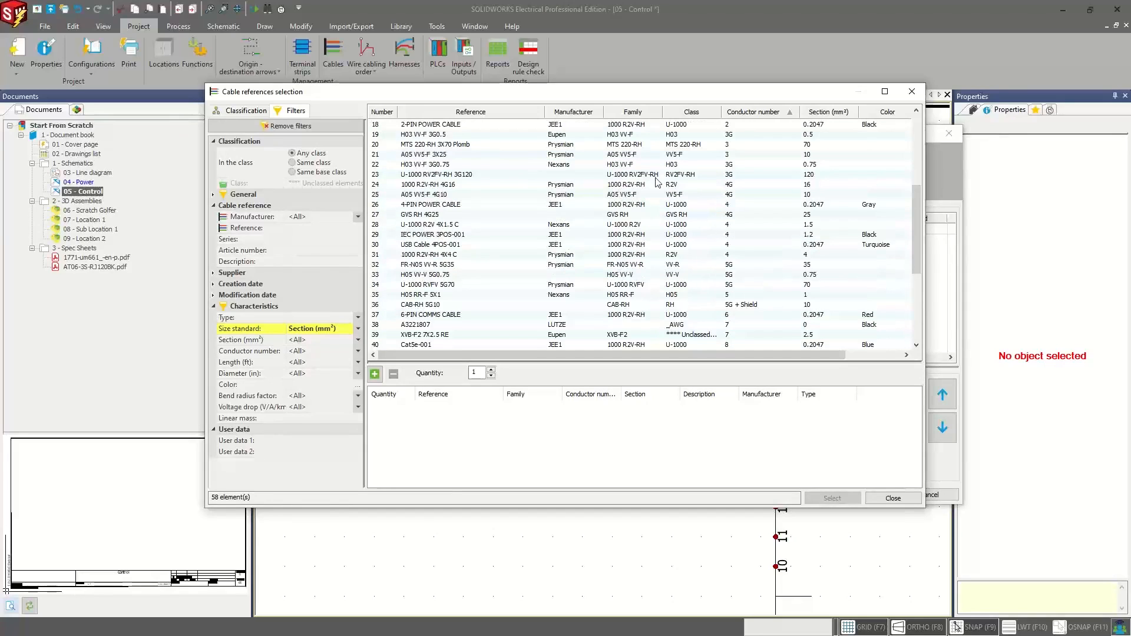
left_click(453, 145)
scroll(457, 161, "up", 1)
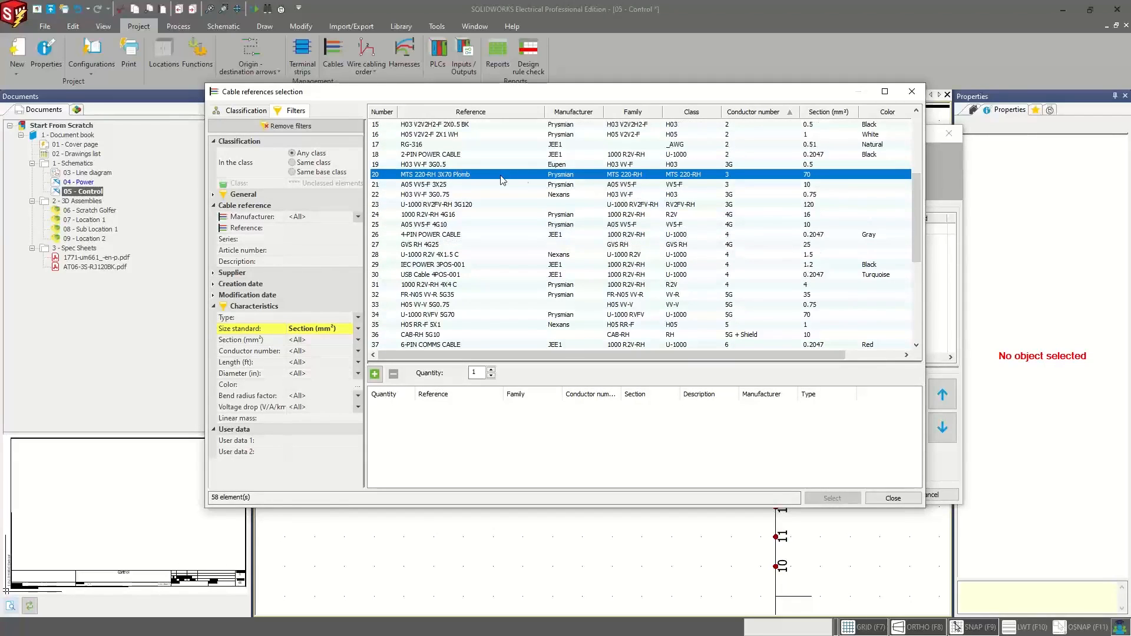
double_click(478, 174)
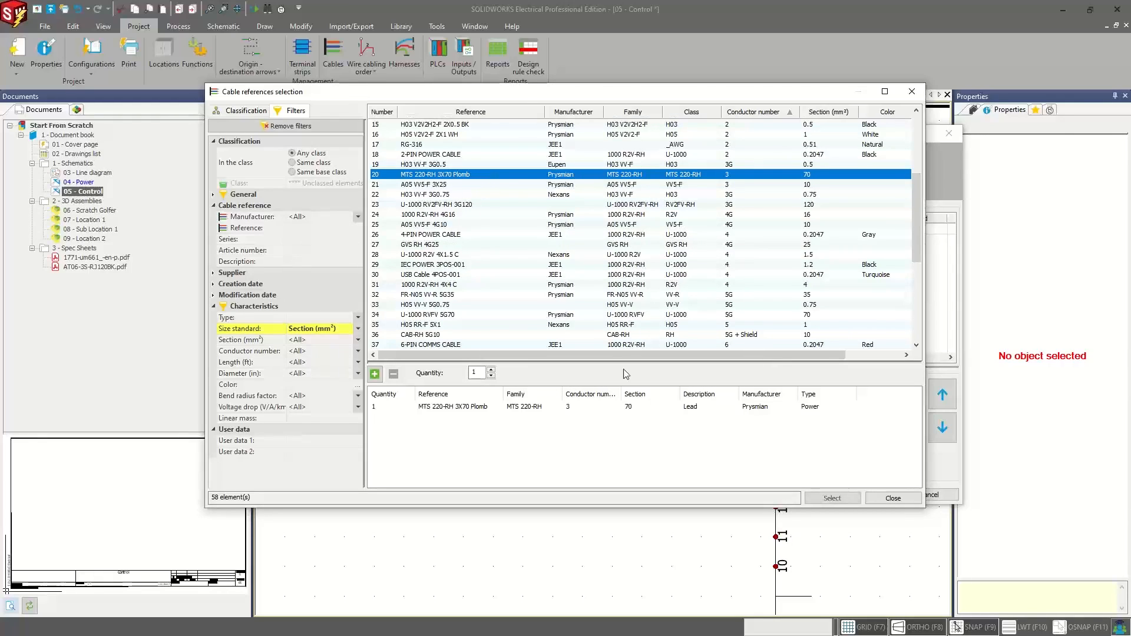
left_click(832, 498)
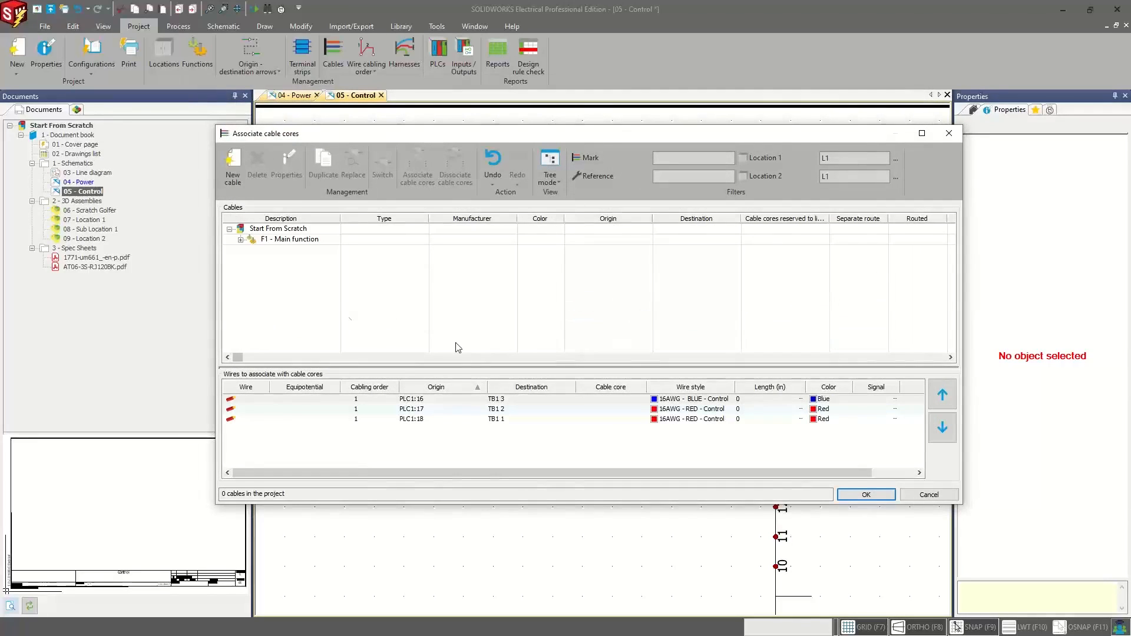
Step: Associate cores 1 to 3 of the MTS 220-RH 3X70 Plomb cable with the three wires between the PLC and TB1
left_click(241, 240)
left_click(251, 251)
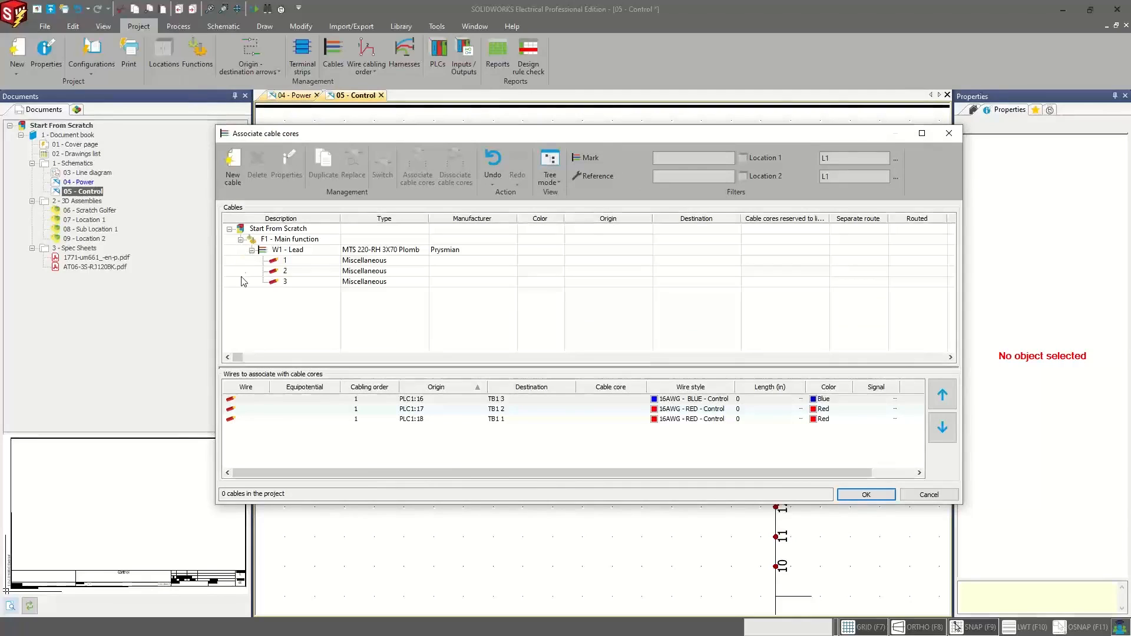
left_click_drag(258, 262, 321, 306)
left_click_drag(264, 435, 265, 397)
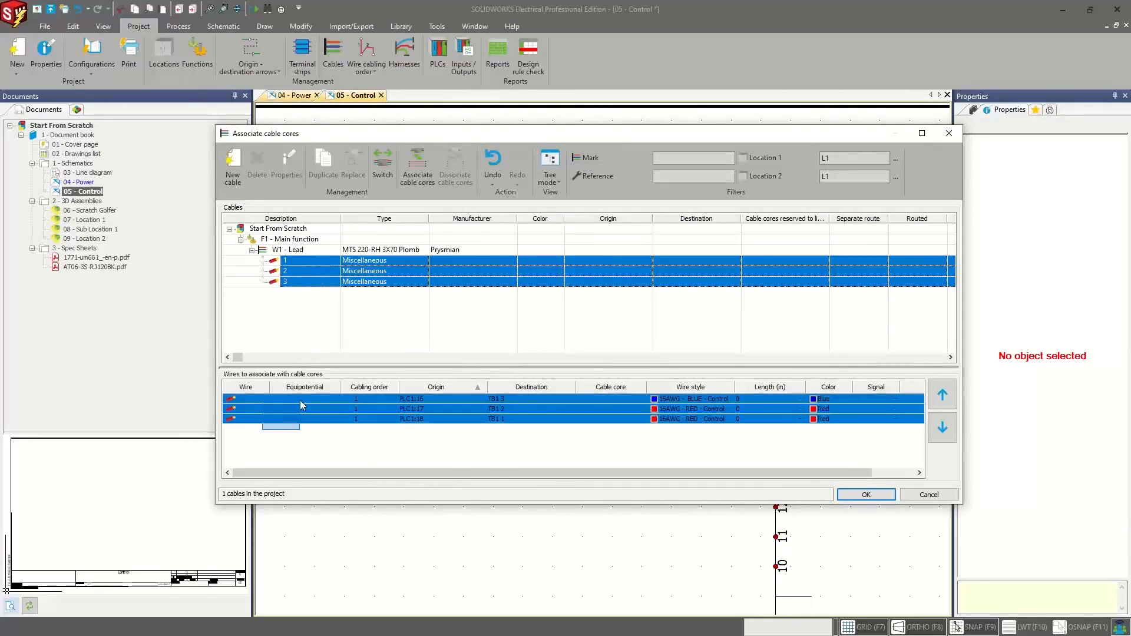
left_click(418, 172)
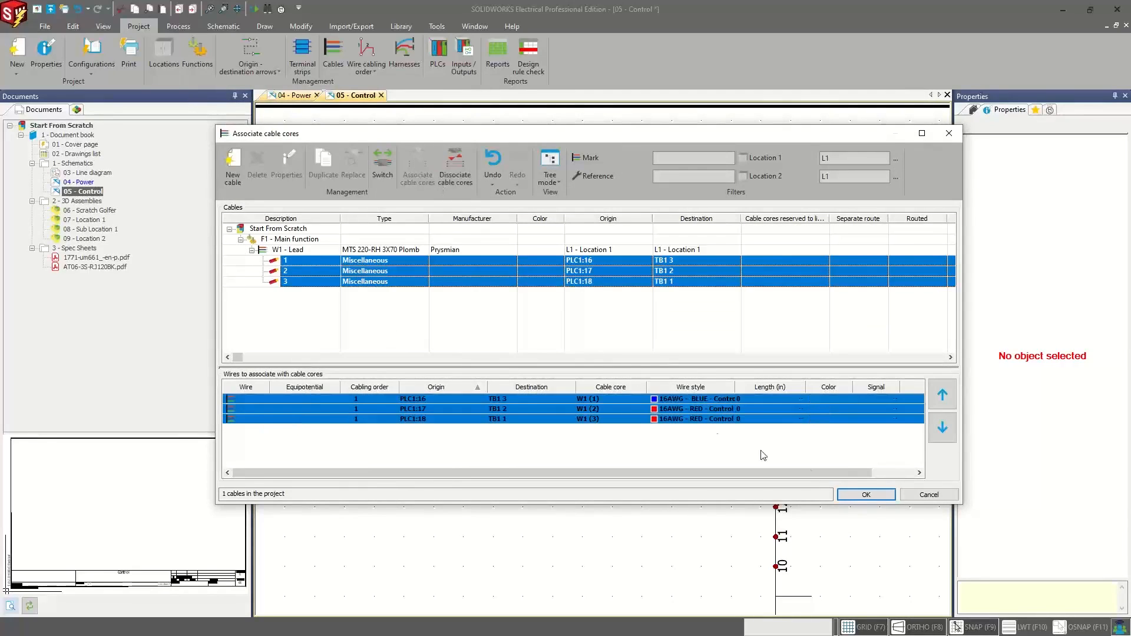
left_click(866, 494)
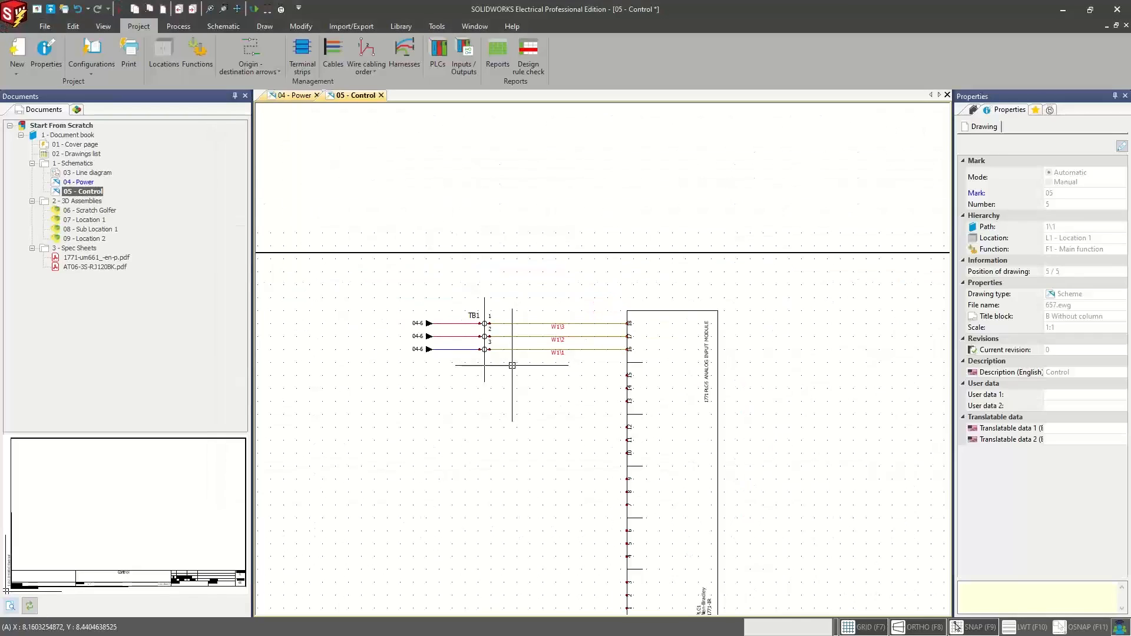
Step: Open the cable core association for the three wires between the origin-destination arrows and TB1, and create a new A05 VV5-F 3X25 cable
middle_click_drag(511, 365, 623, 381)
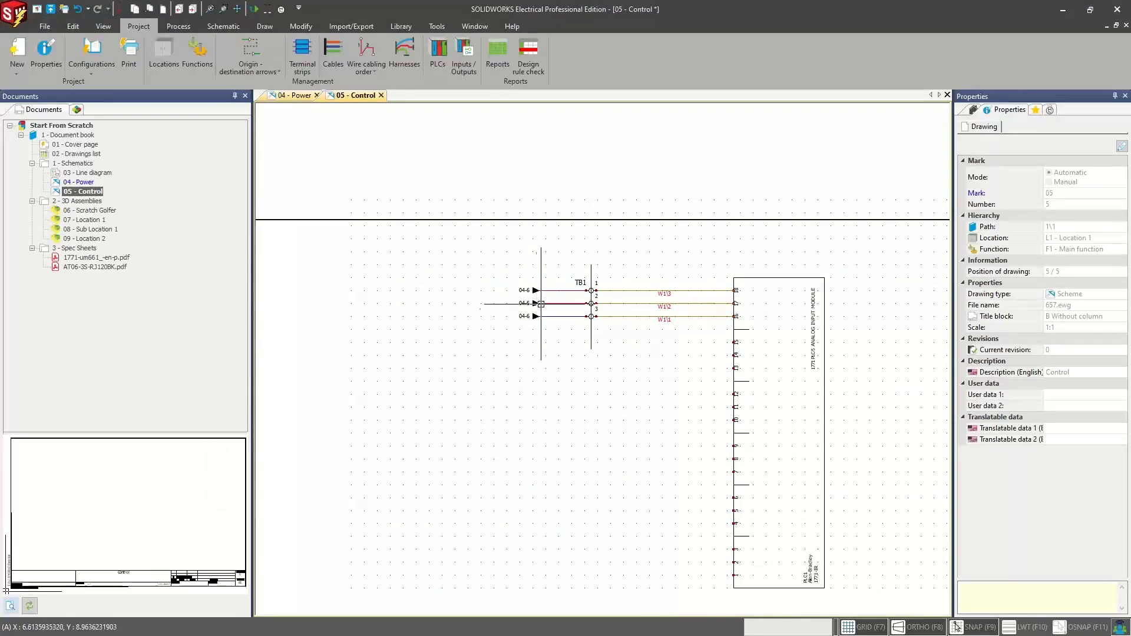
scroll(541, 304, "up", 3)
left_click_drag(574, 268, 550, 358)
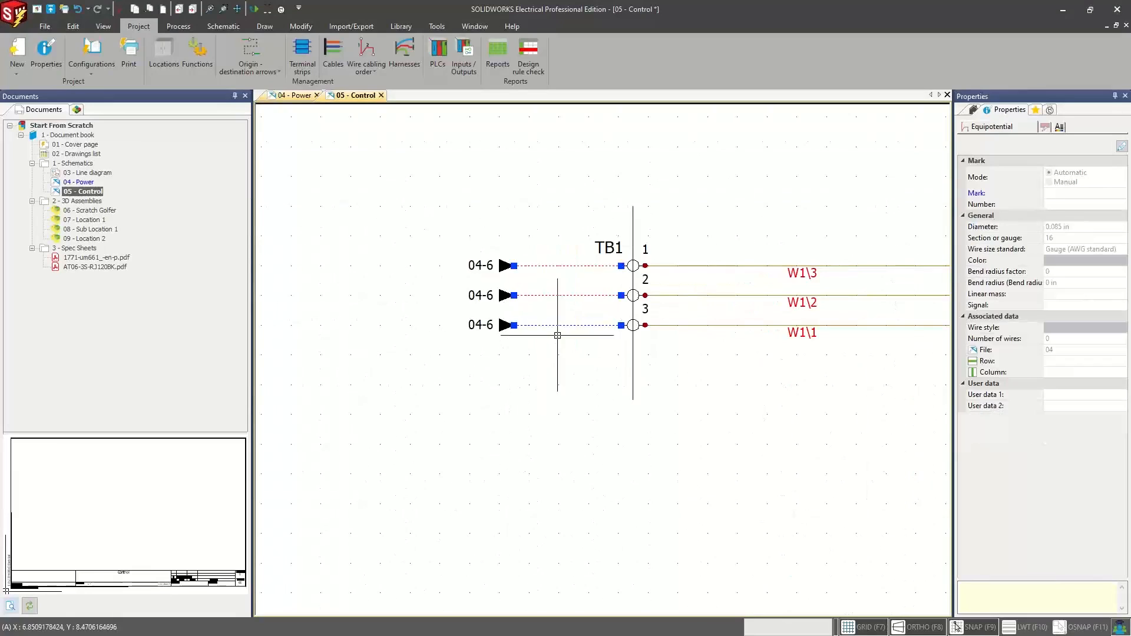
right_click(564, 327)
left_click(602, 414)
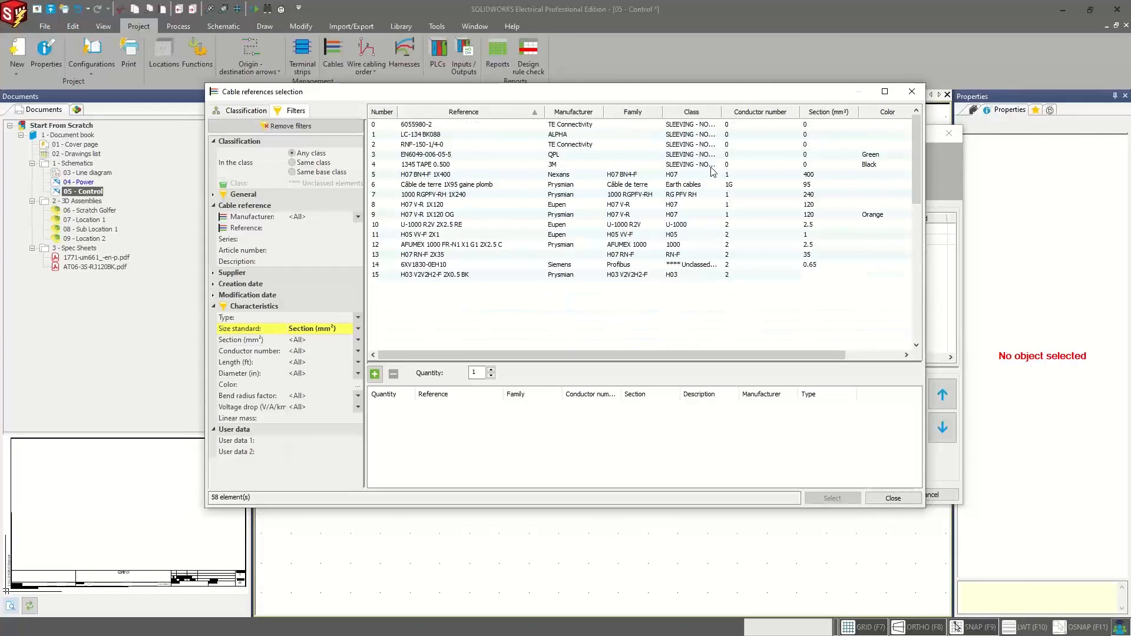
scroll(595, 221, "down", 5)
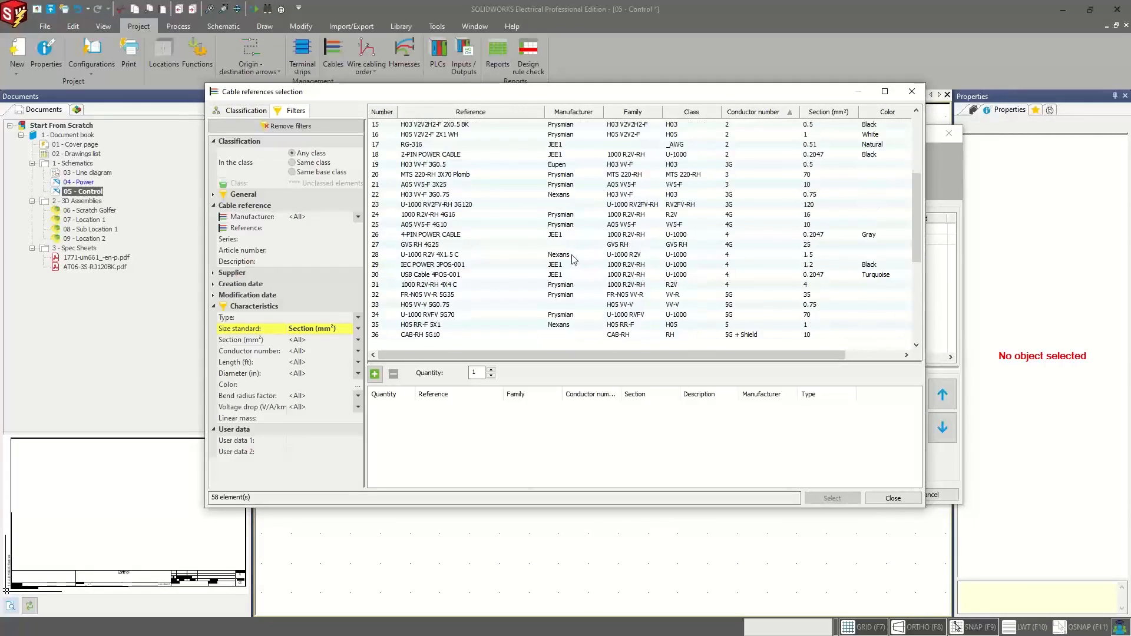
double_click(455, 186)
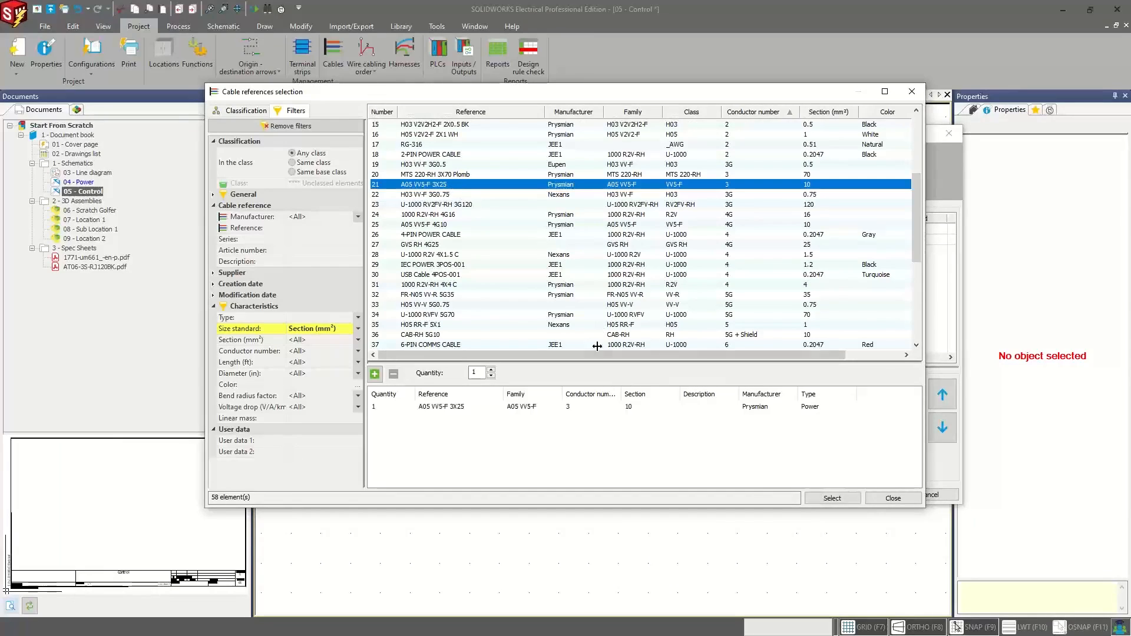
left_click(832, 498)
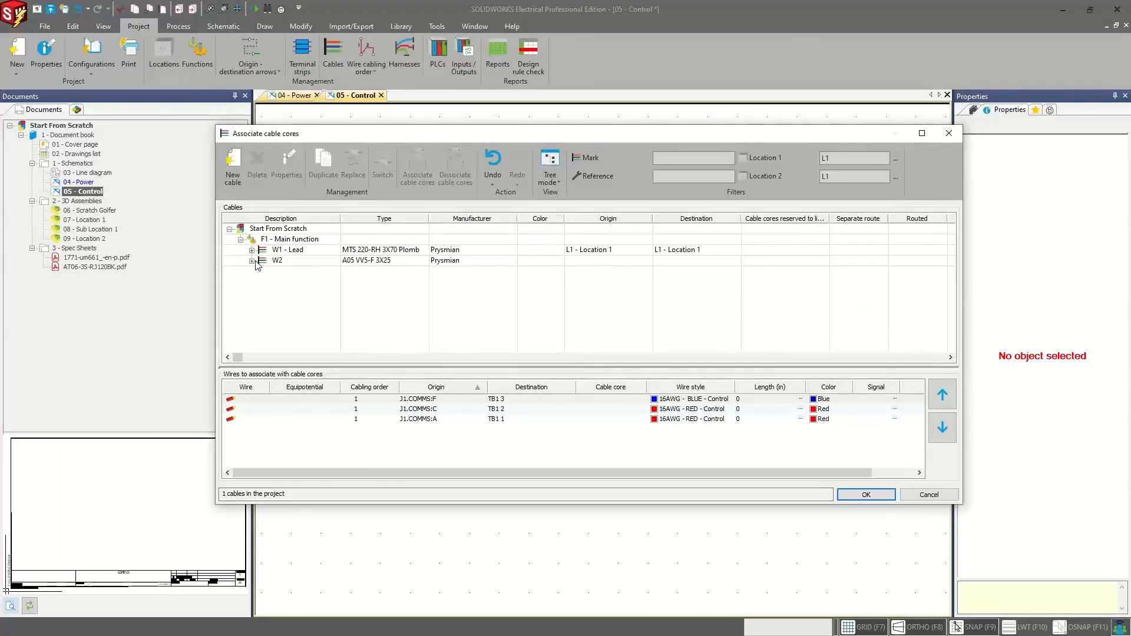
Step: Associate cores 1 to 3 of the A05 VV5-F 3X25 cable with the three wires from connector J1.COMMS to TB1
left_click(252, 261)
left_click_drag(248, 271, 315, 299)
left_click_drag(367, 442, 431, 398)
left_click(422, 178)
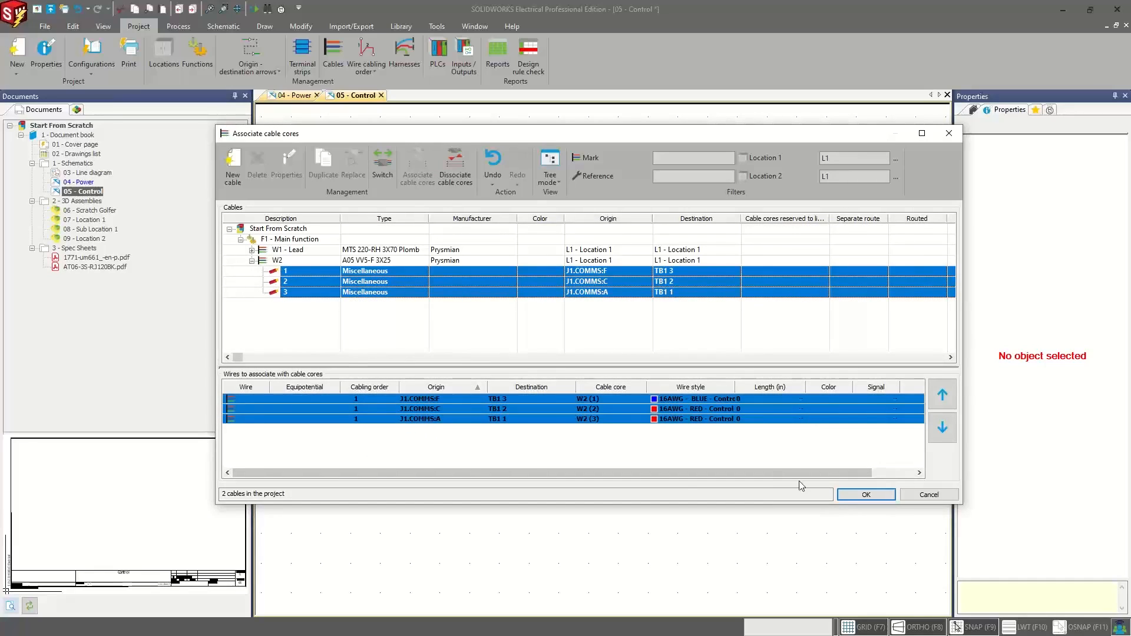
left_click(866, 494)
key("Escape")
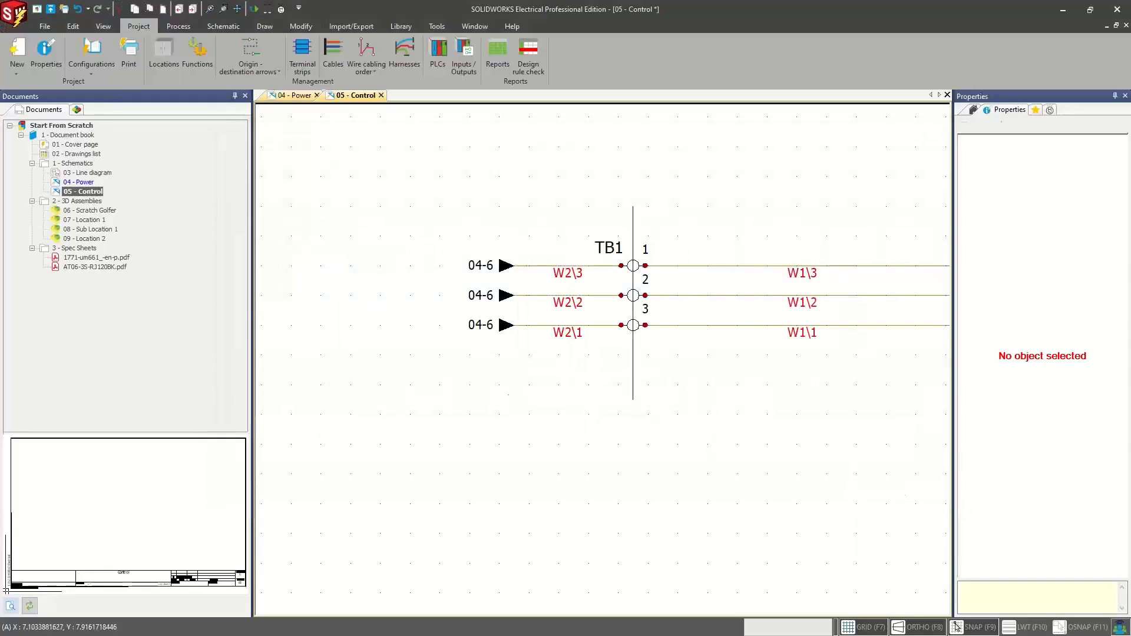
Step: Examine the cable core labels on the wires in the Control drawing and on the linked wires in Power
scroll(558, 373, "down", 3)
middle_click_drag(574, 408, 645, 279)
scroll(651, 308, "down", 2)
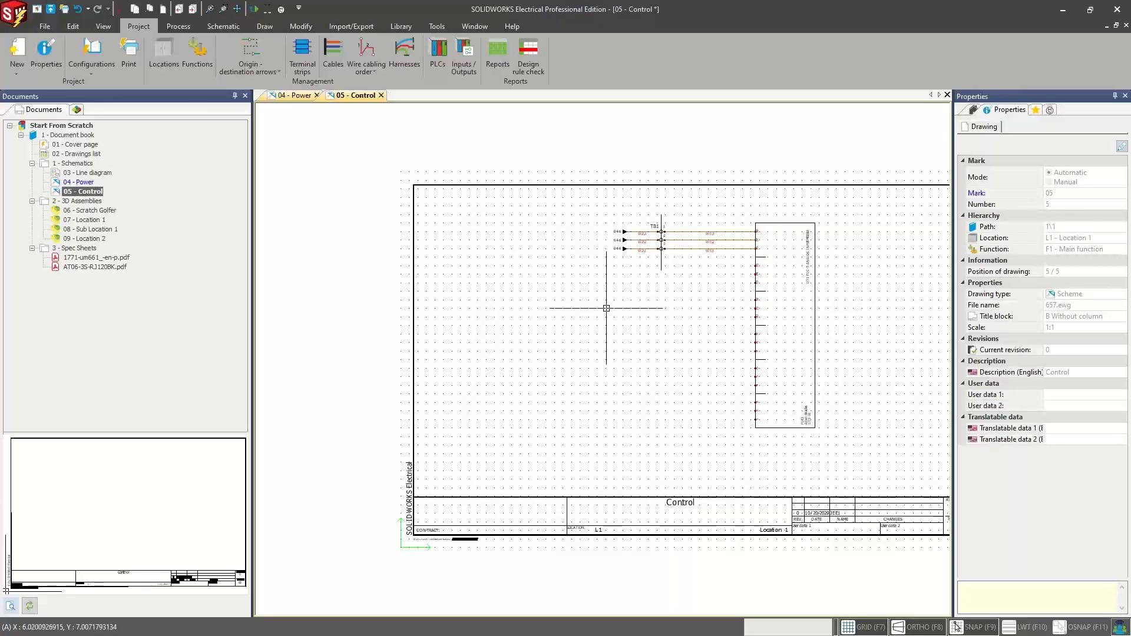
scroll(697, 253, "up", 3)
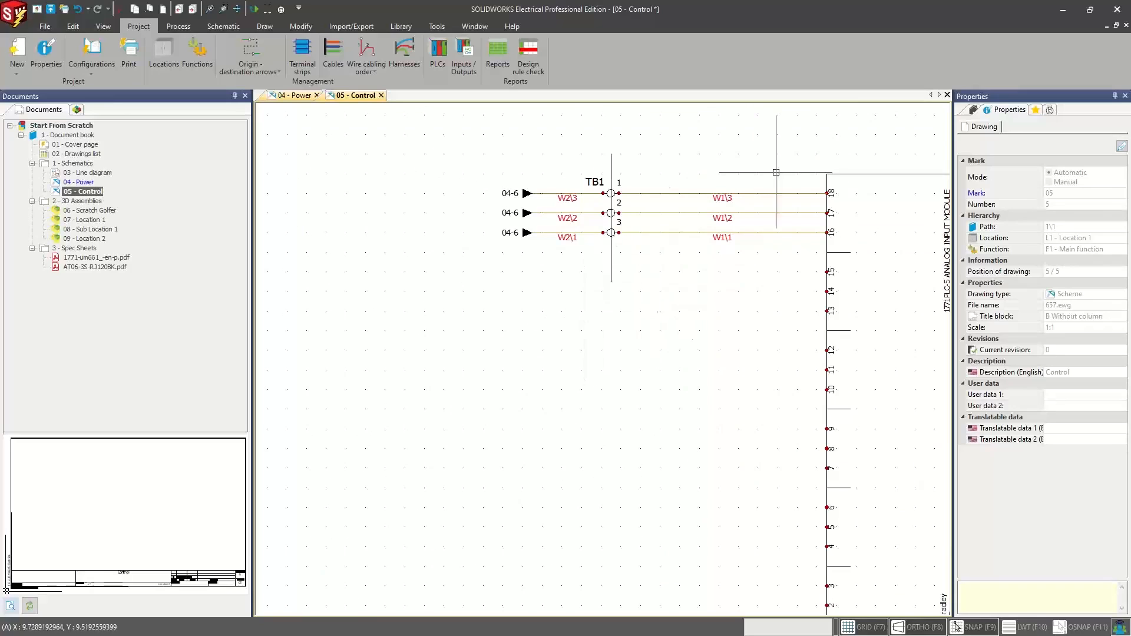
scroll(632, 283, "down", 3)
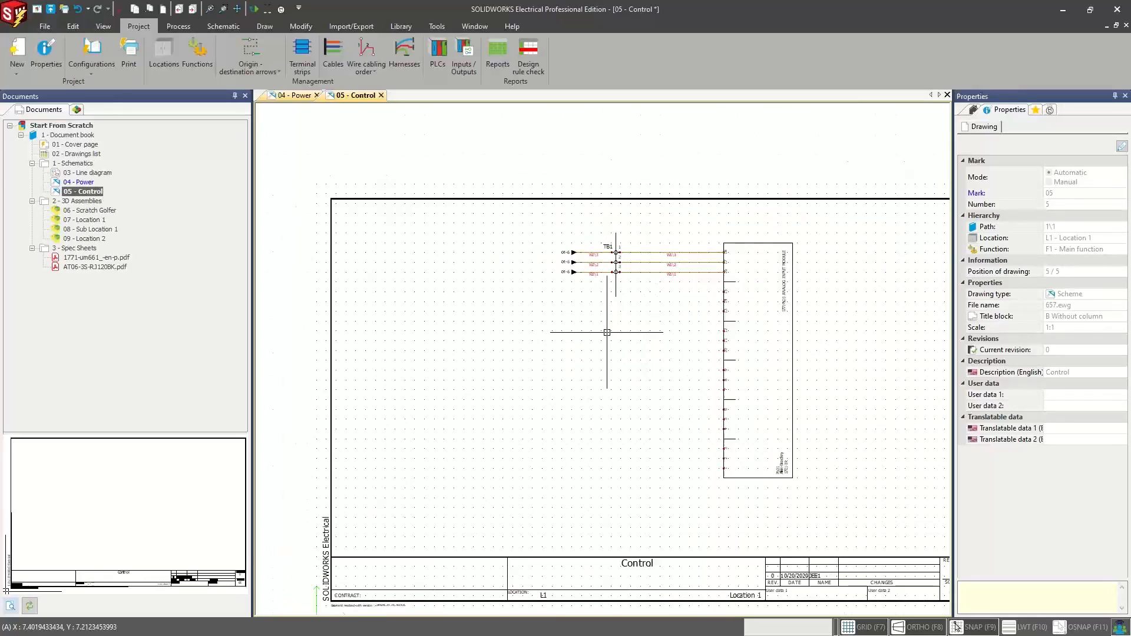
left_click(294, 96)
scroll(591, 330, "down", 2)
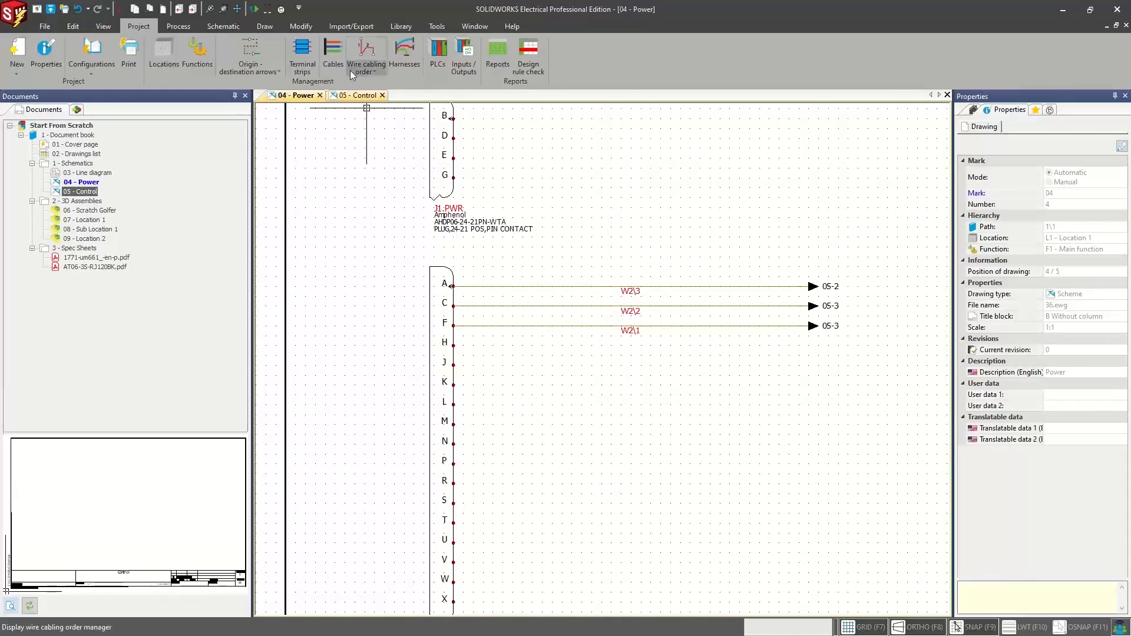
Step: Generate the terminal strip drawing for TB1 from the Control schematic into the 1 - Document book
left_click(354, 96)
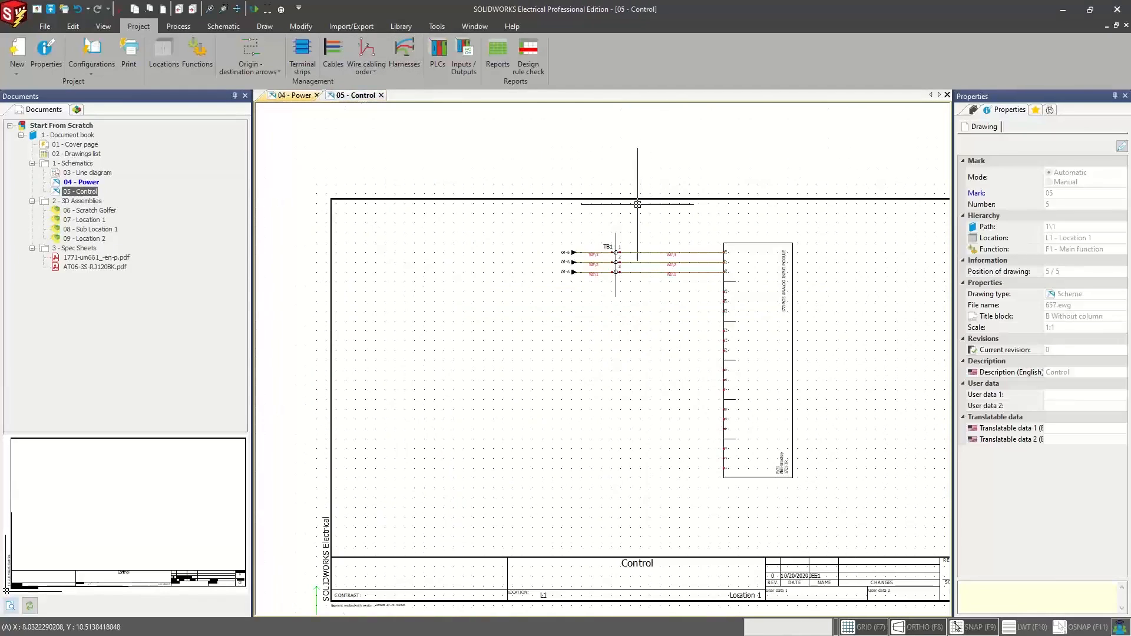
scroll(601, 223, "up", 4)
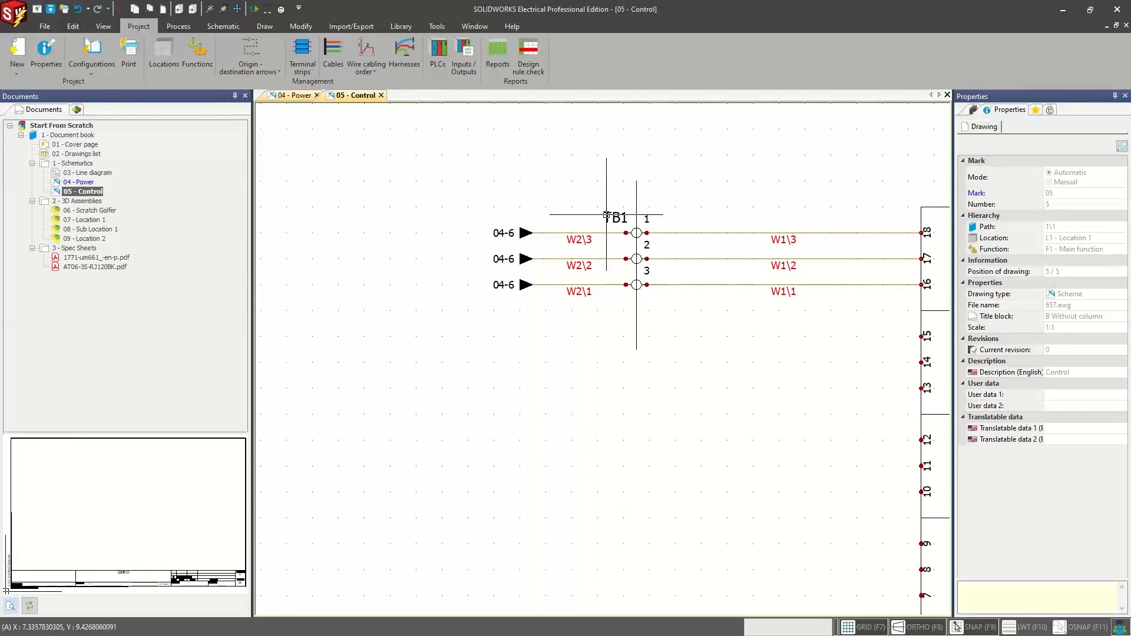
right_click(606, 214)
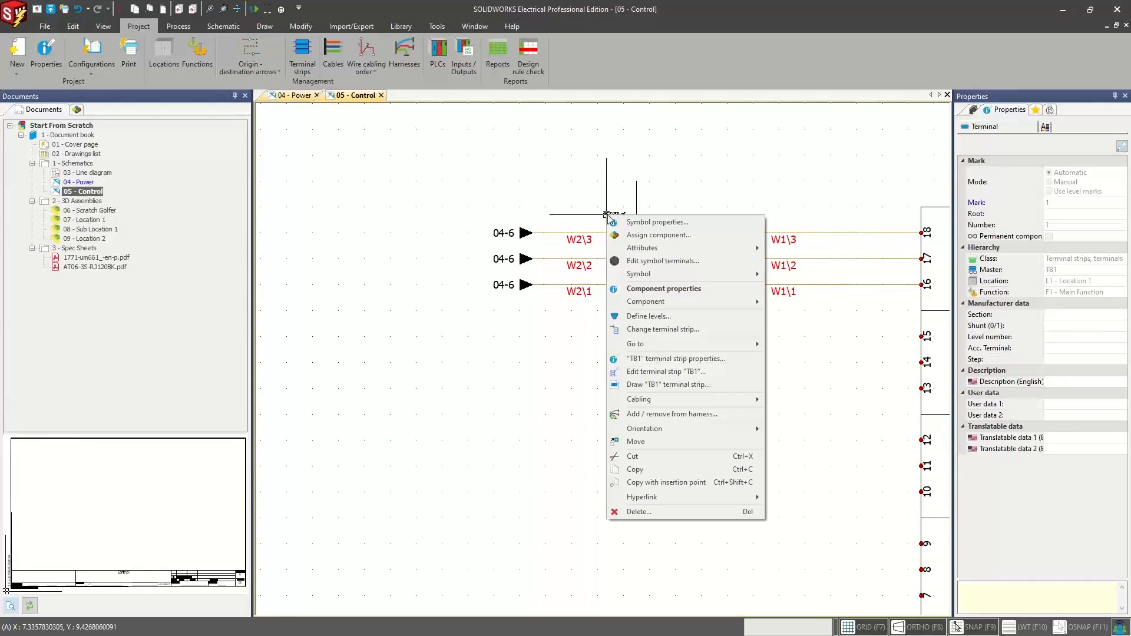
left_click(669, 385)
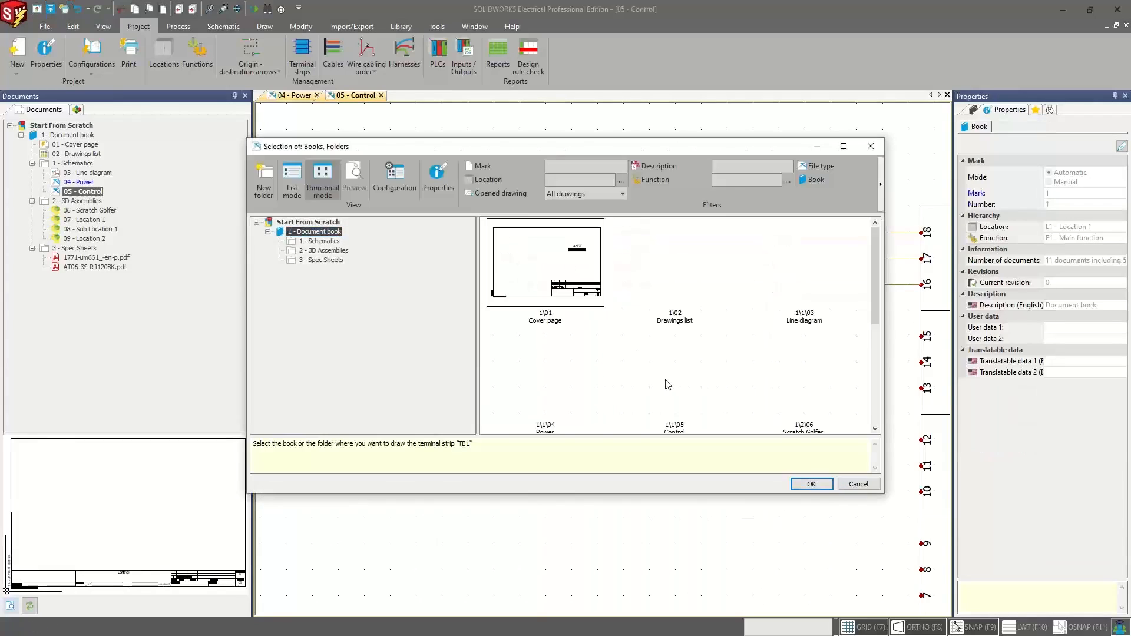
left_click(811, 484)
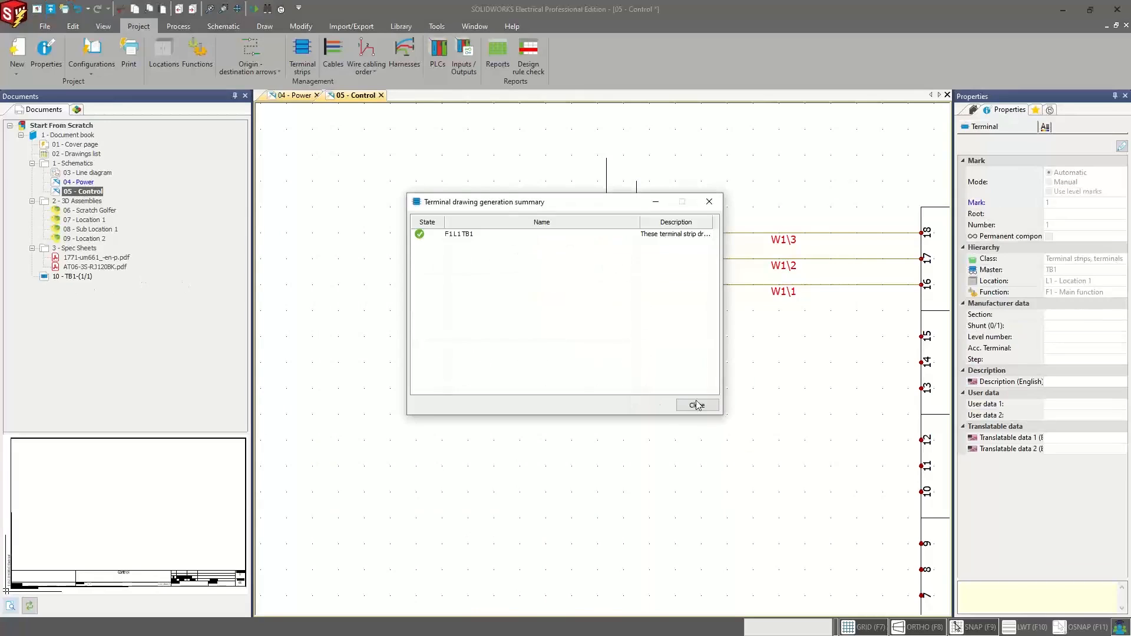
left_click(696, 405)
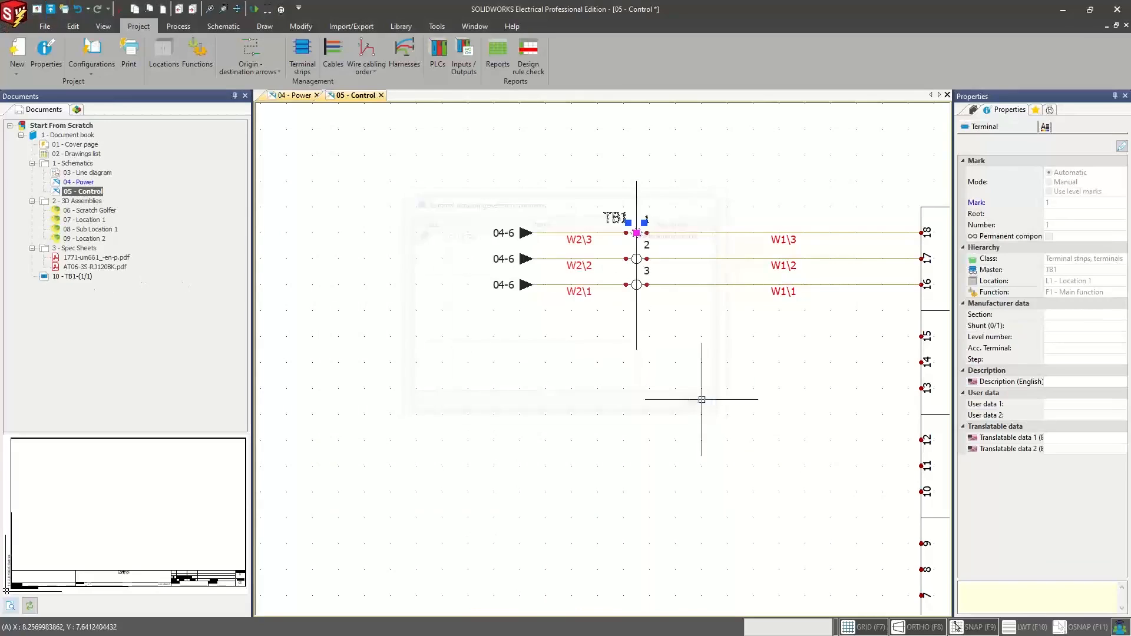
Step: Examine the generated TB1 terminal strip drawing, including terminals, cables, connector J1 and PLC1 destinations, and close it
double_click(77, 278)
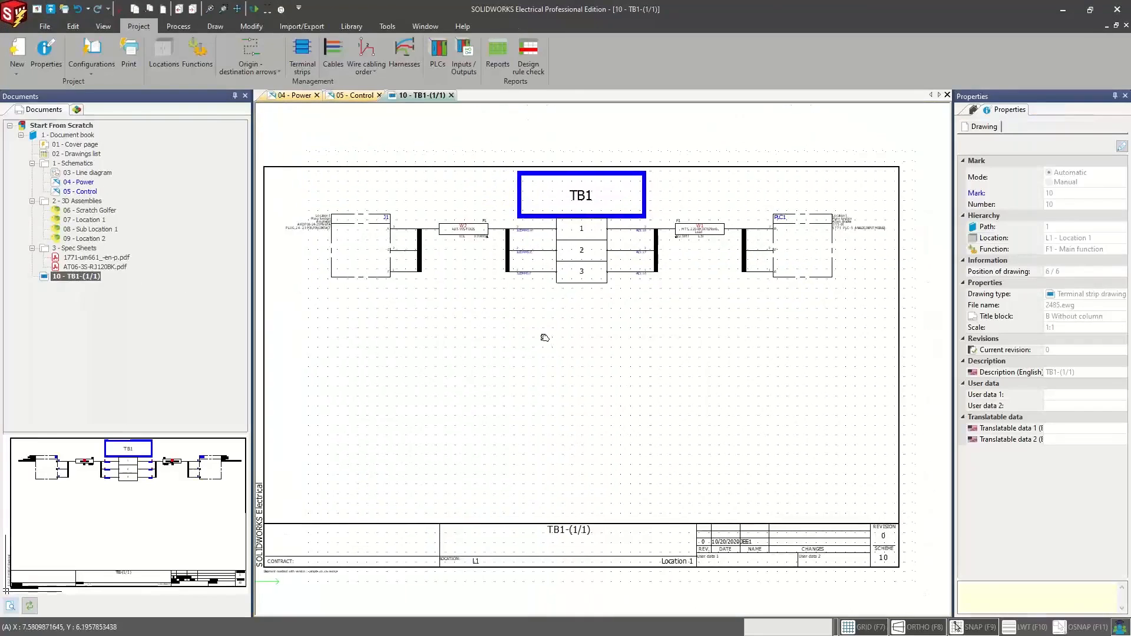
middle_click_drag(545, 337, 567, 312)
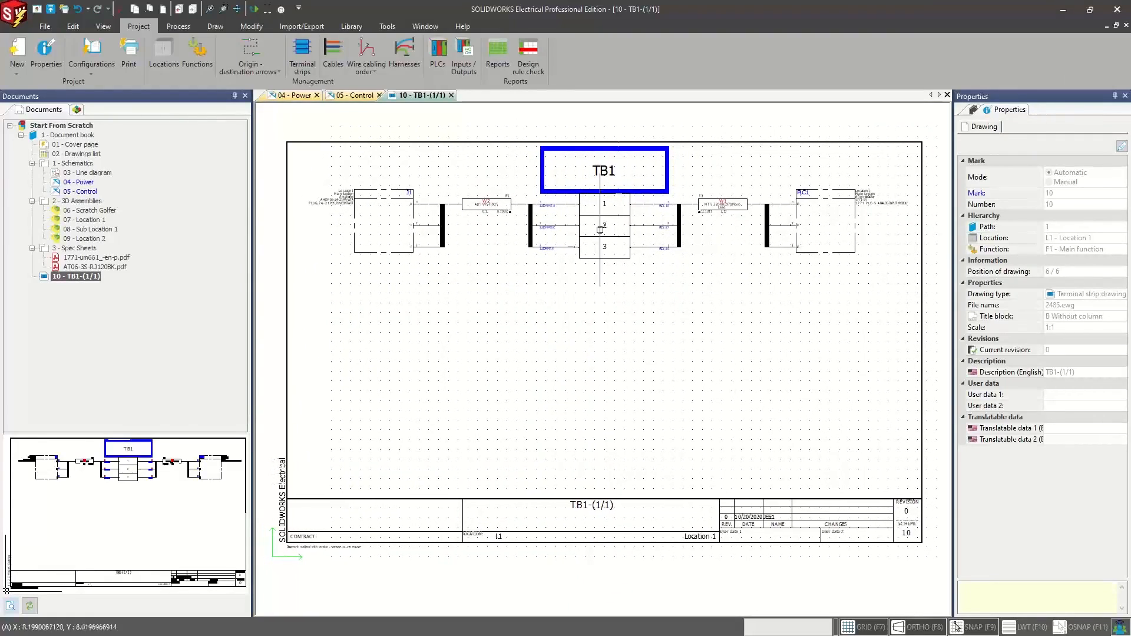
scroll(624, 161, "up", 1)
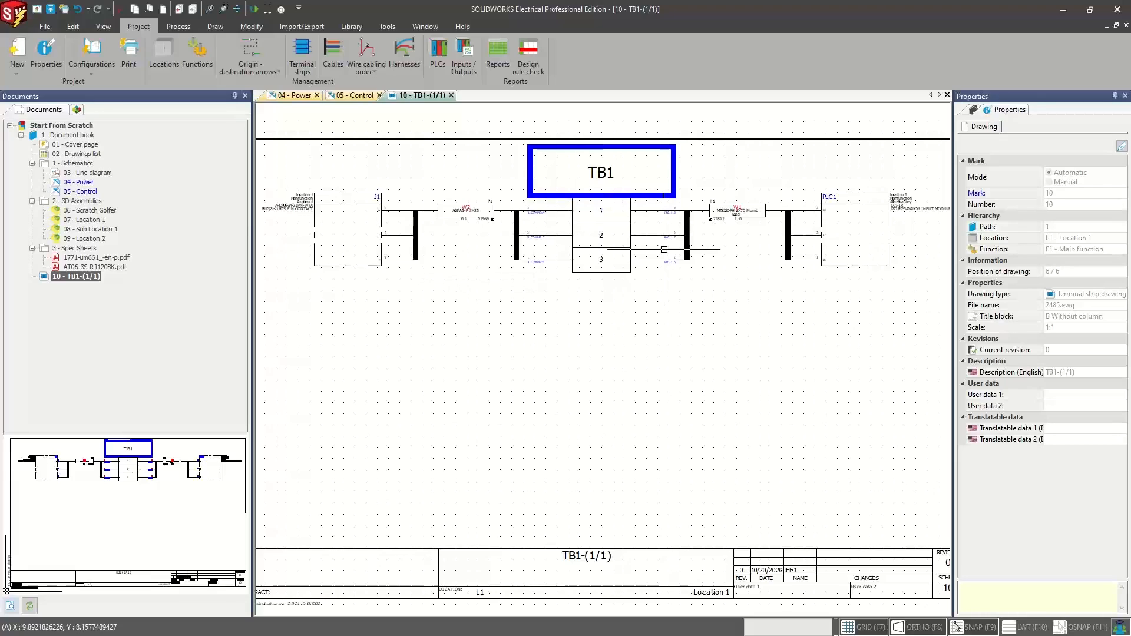
middle_click_drag(646, 253, 555, 281)
scroll(567, 259, "up", 3)
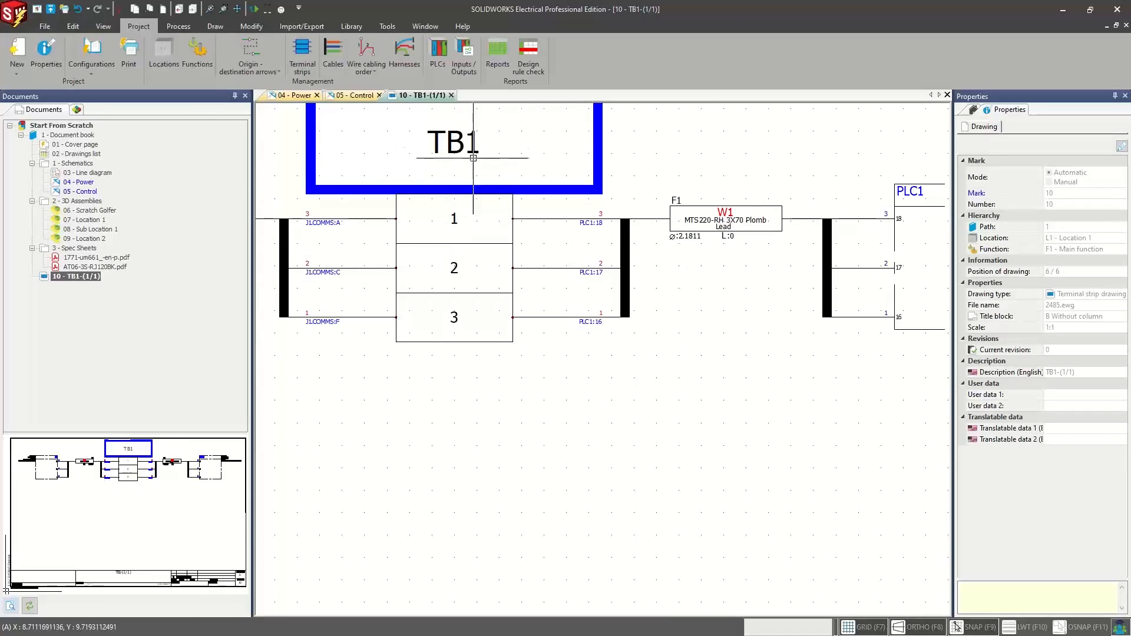
middle_click_drag(646, 306, 430, 343)
middle_click_drag(386, 292, 499, 281)
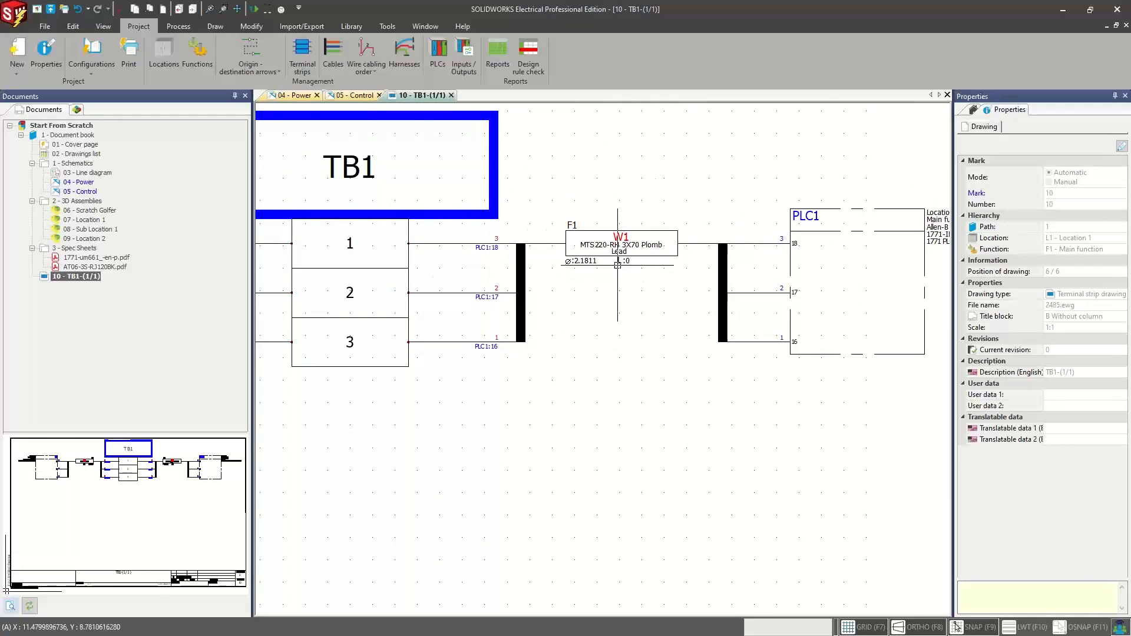
middle_click_drag(620, 252, 572, 245)
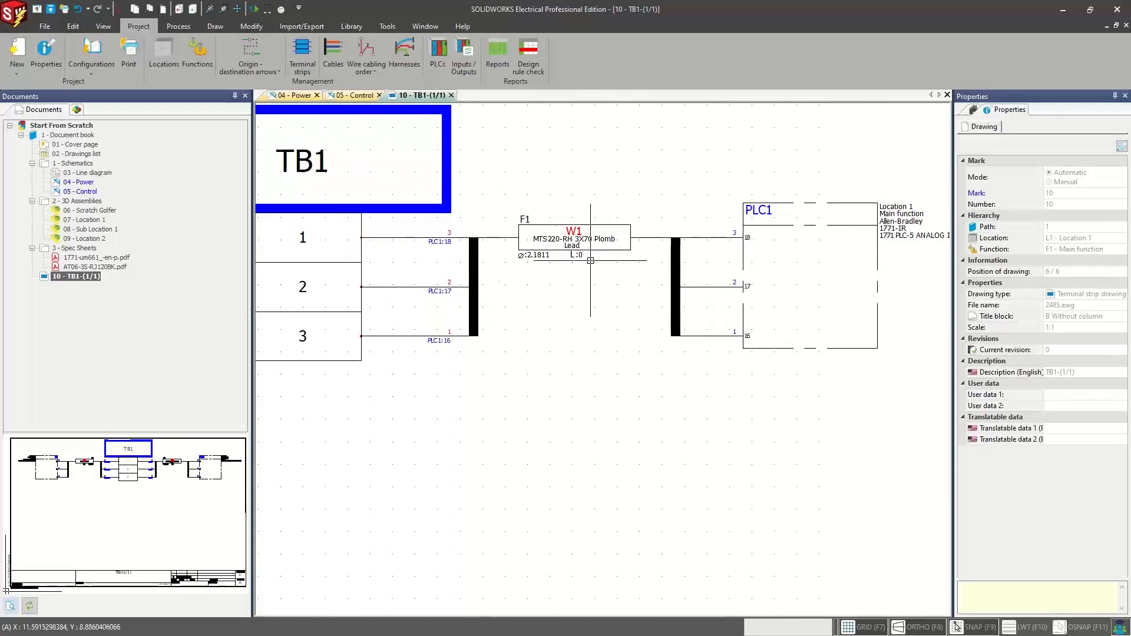
middle_click_drag(641, 283, 526, 276)
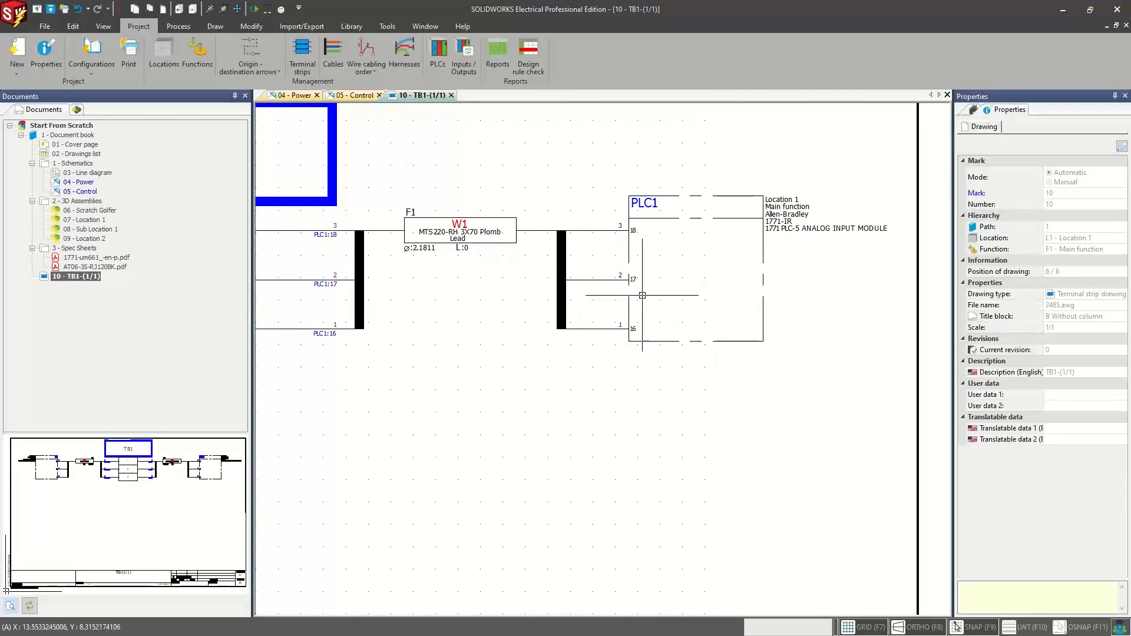
scroll(643, 268, "down", 4)
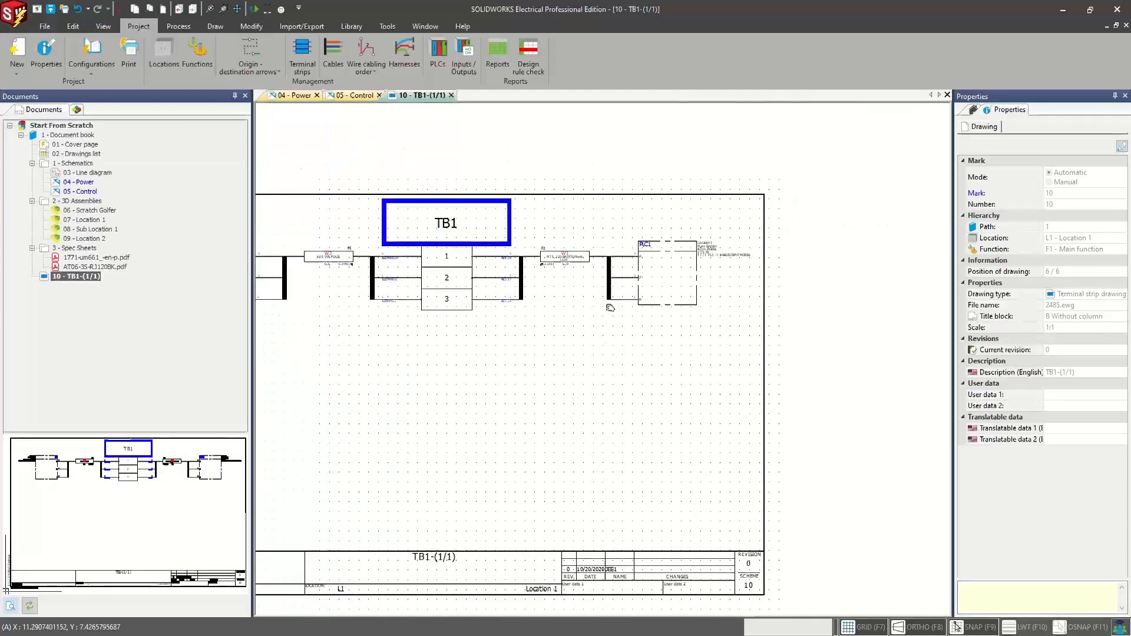
middle_click_drag(561, 308, 713, 259)
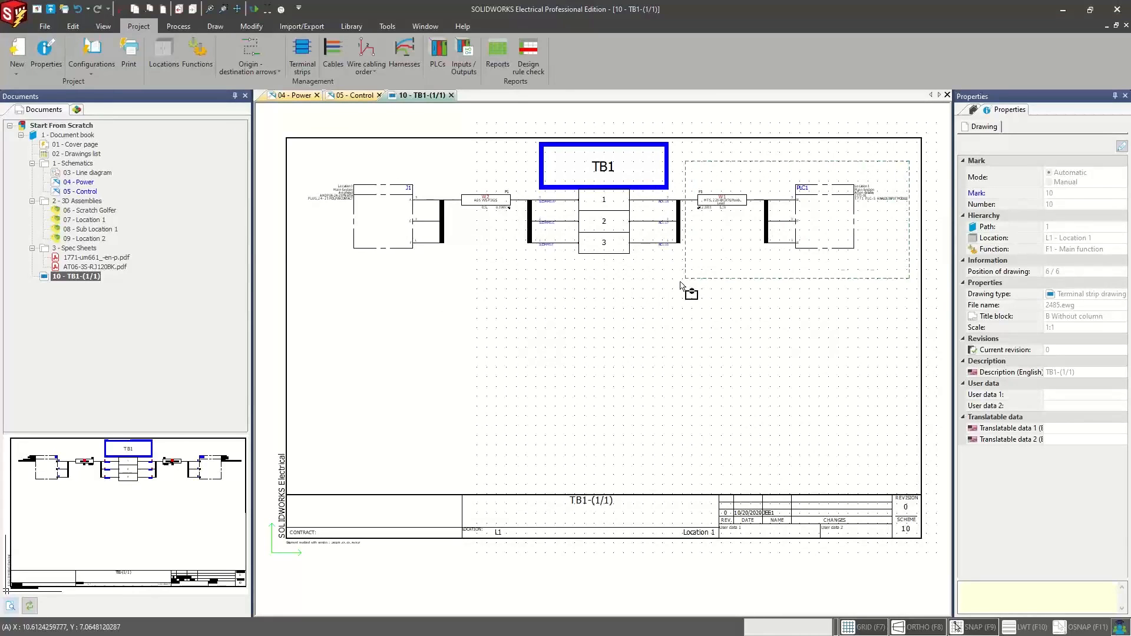
left_click_drag(676, 285, 674, 287)
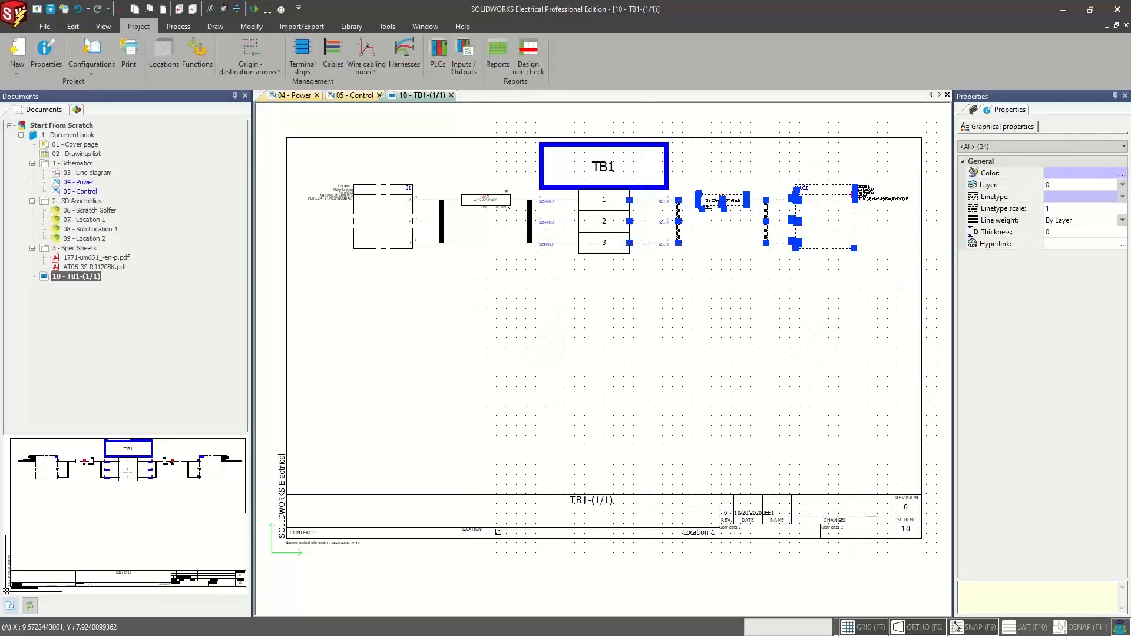
key("Escape")
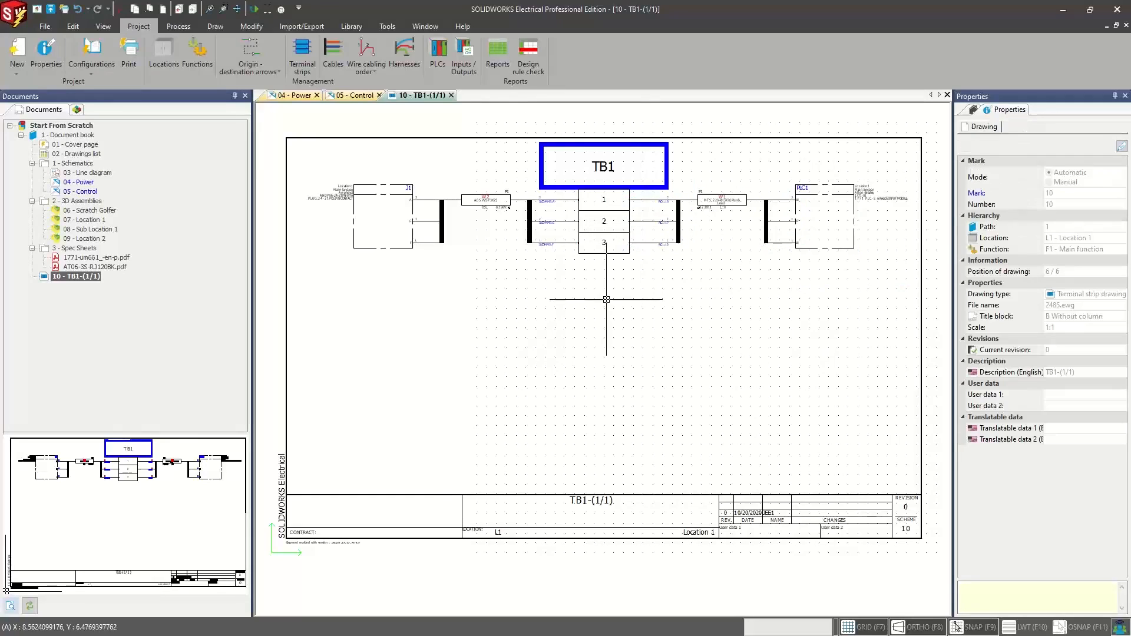
left_click(451, 94)
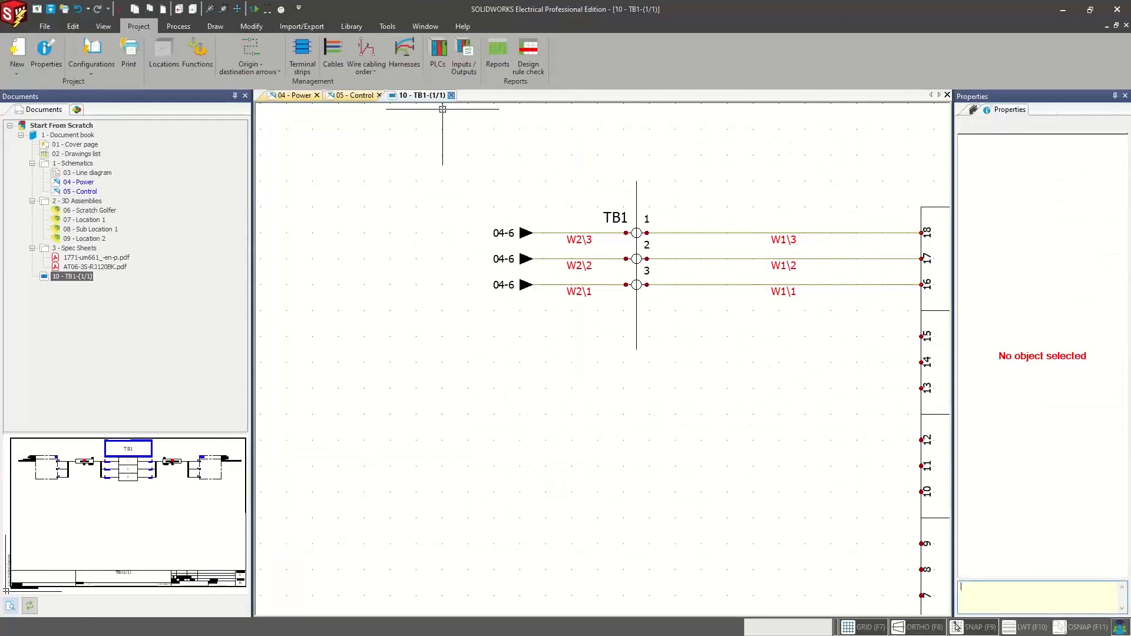
Step: Review the cabled wires in the Power drawing and the circuit between TB1 and the PLC in Control
mouse_move(492, 254)
middle_mouse_down()
mouse_move(513, 247)
mouse_move(511, 258)
middle_mouse_up()
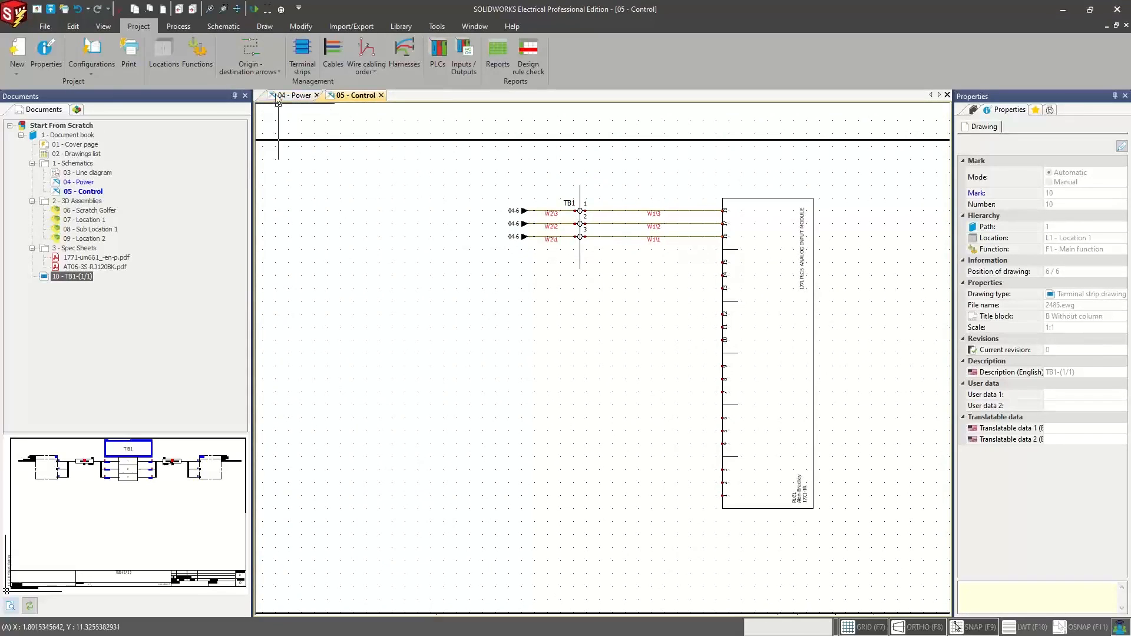
left_click(293, 95)
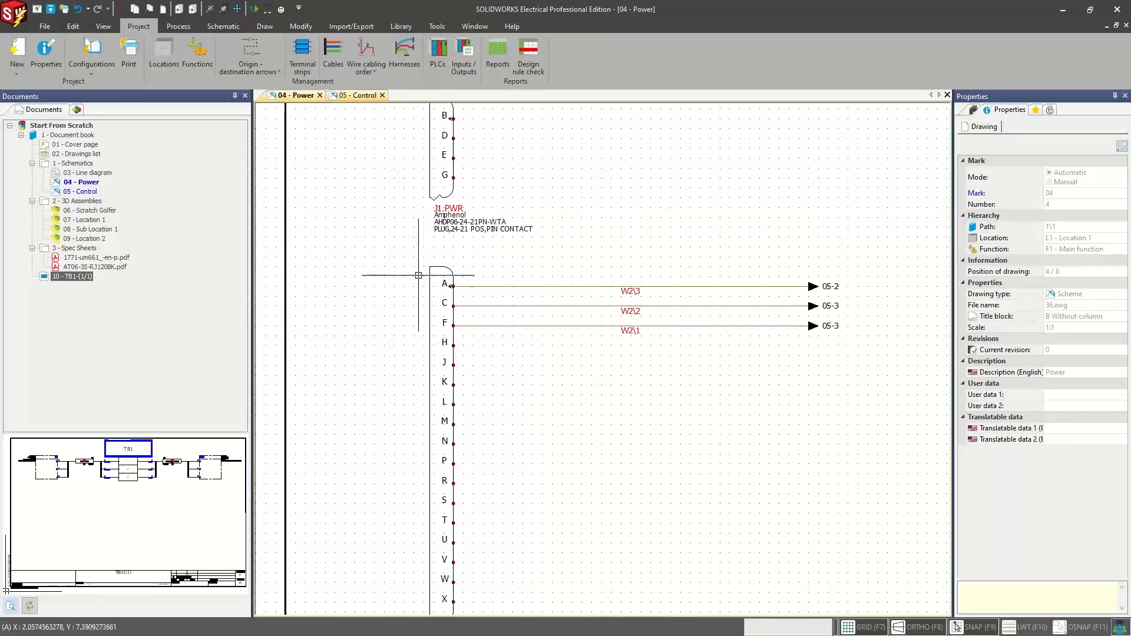
left_click(357, 95)
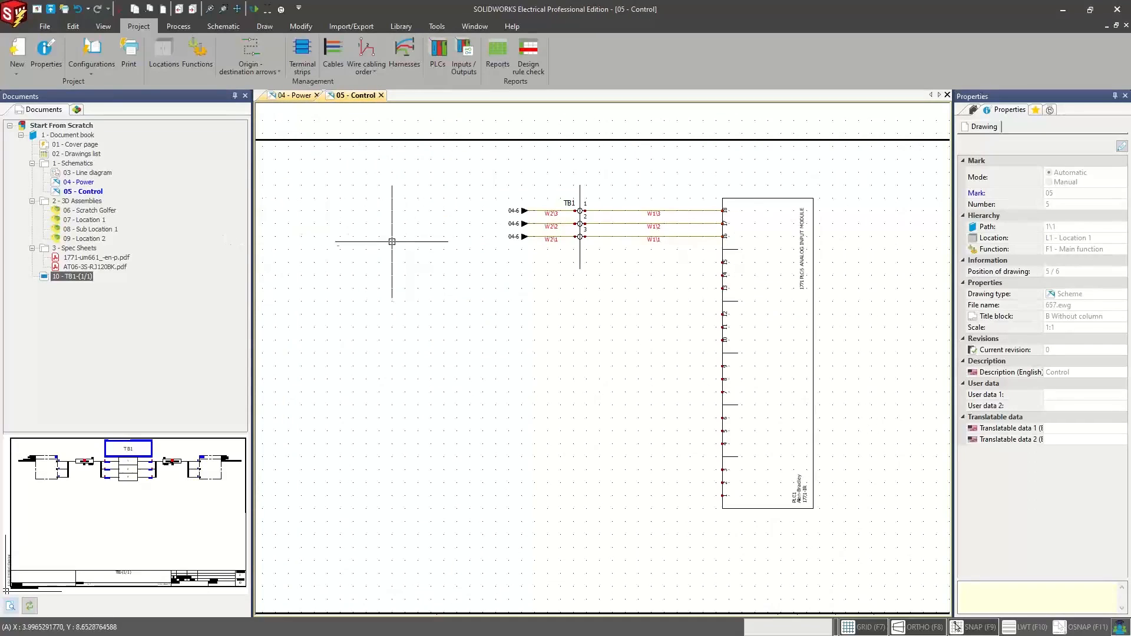
scroll(391, 245, "down", 1)
scroll(404, 277, "down", 1)
scroll(418, 283, "up", 2)
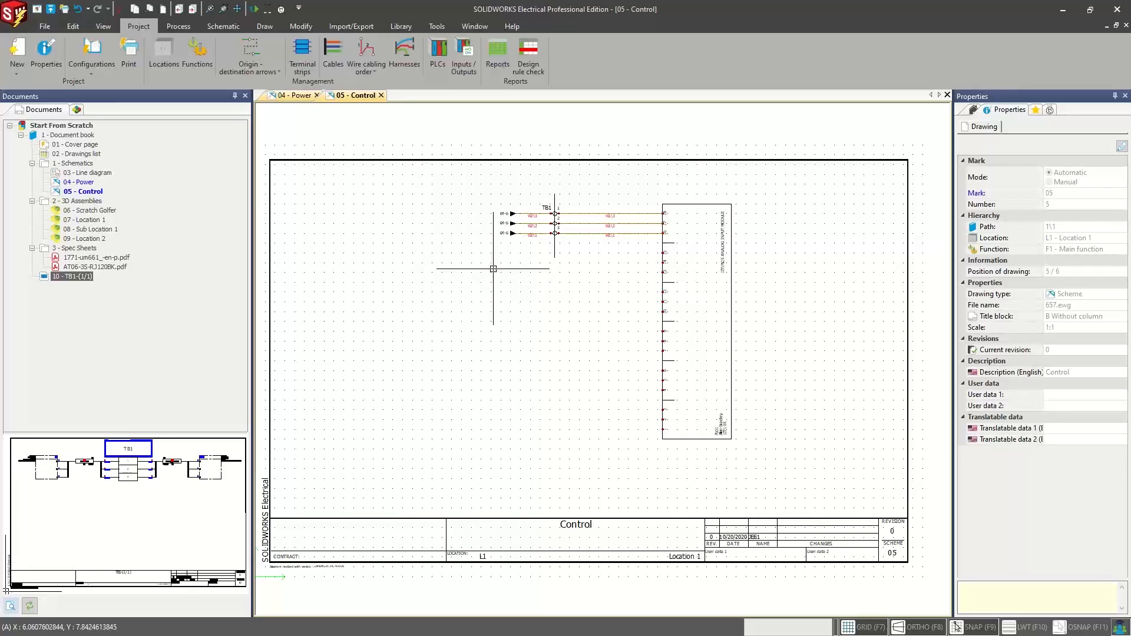
scroll(607, 233, "up", 1)
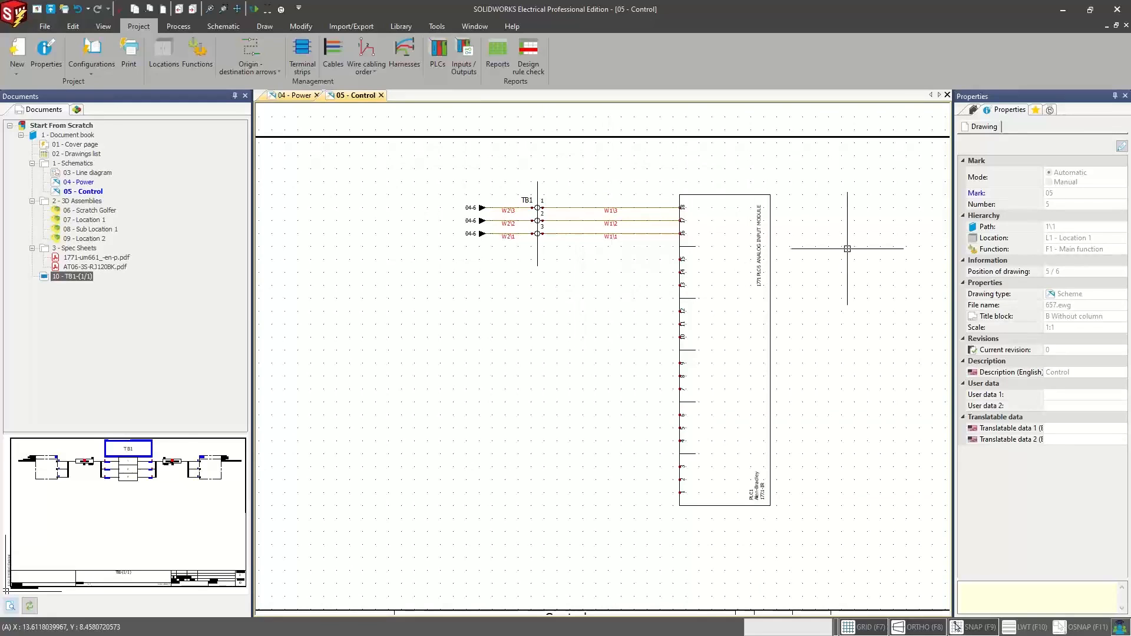
Step: Start a new macro in the User macro group from the Control circuit containing the arrows, TB1, wires and PLC
left_click(1035, 110)
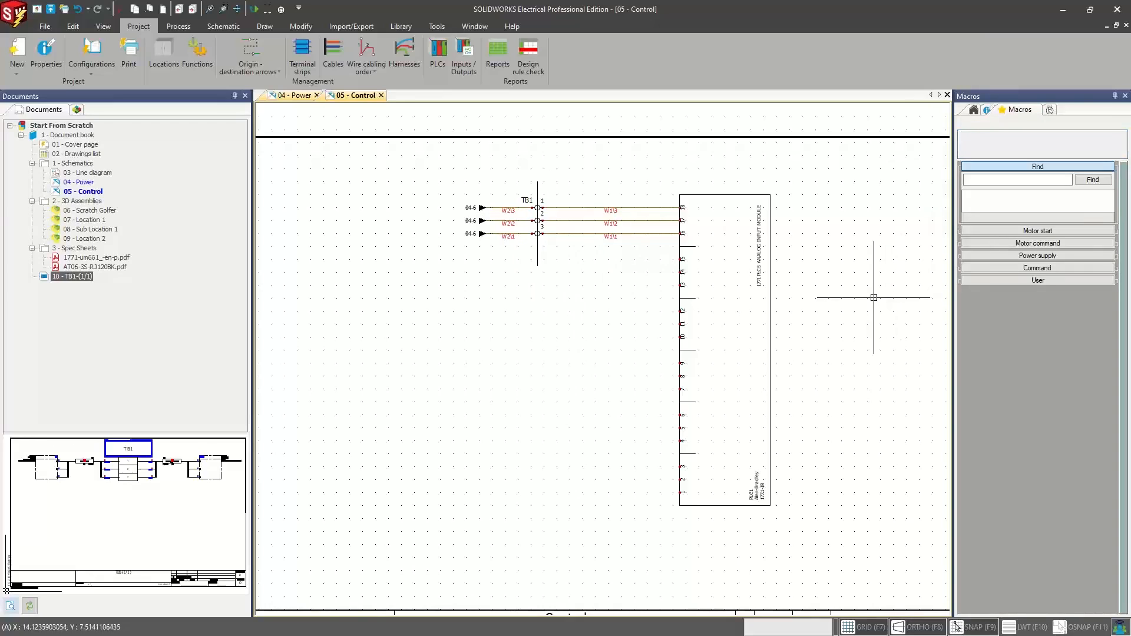
left_click(987, 282)
left_click(841, 148)
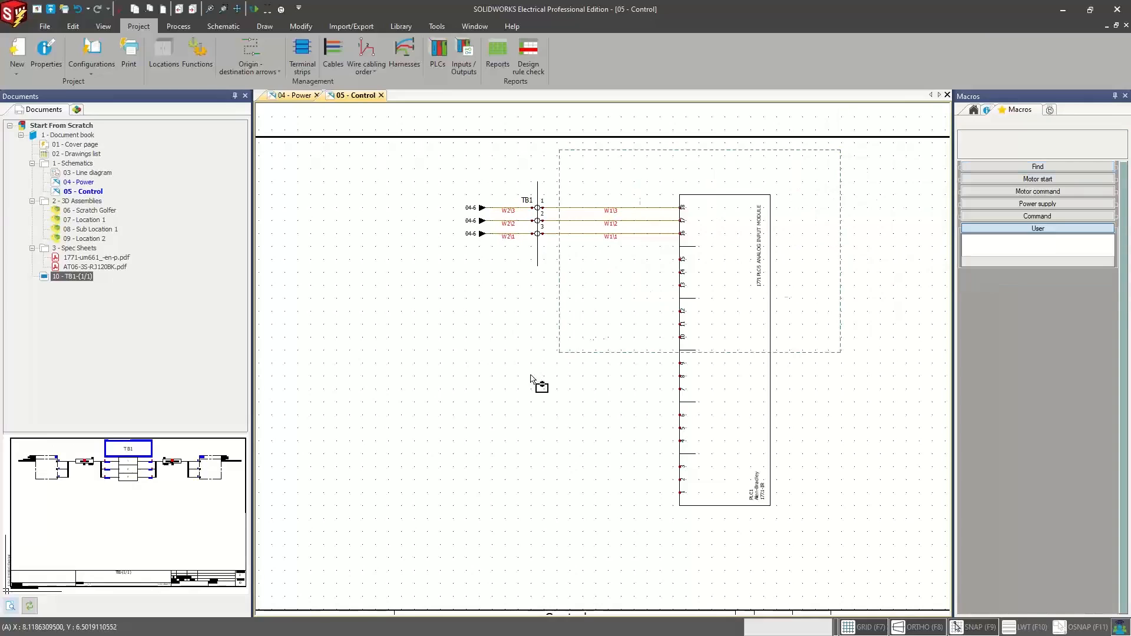
left_click(378, 537)
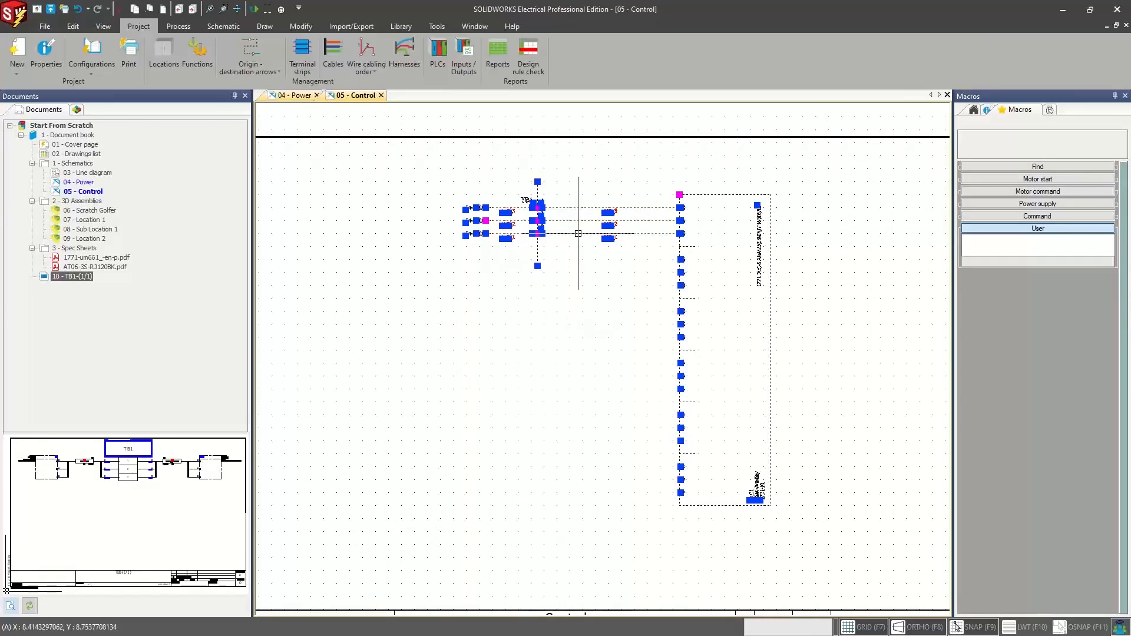
left_click_drag(579, 234, 1007, 255)
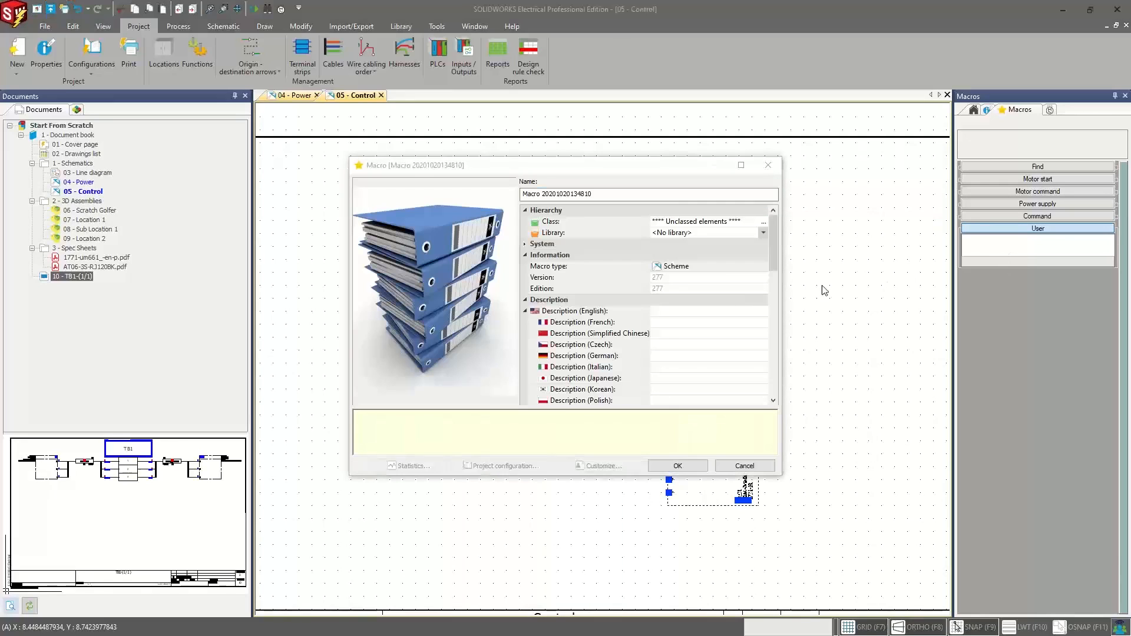
Step: Assign the macro to the library USER - Objects created by user and save it
left_click(596, 195)
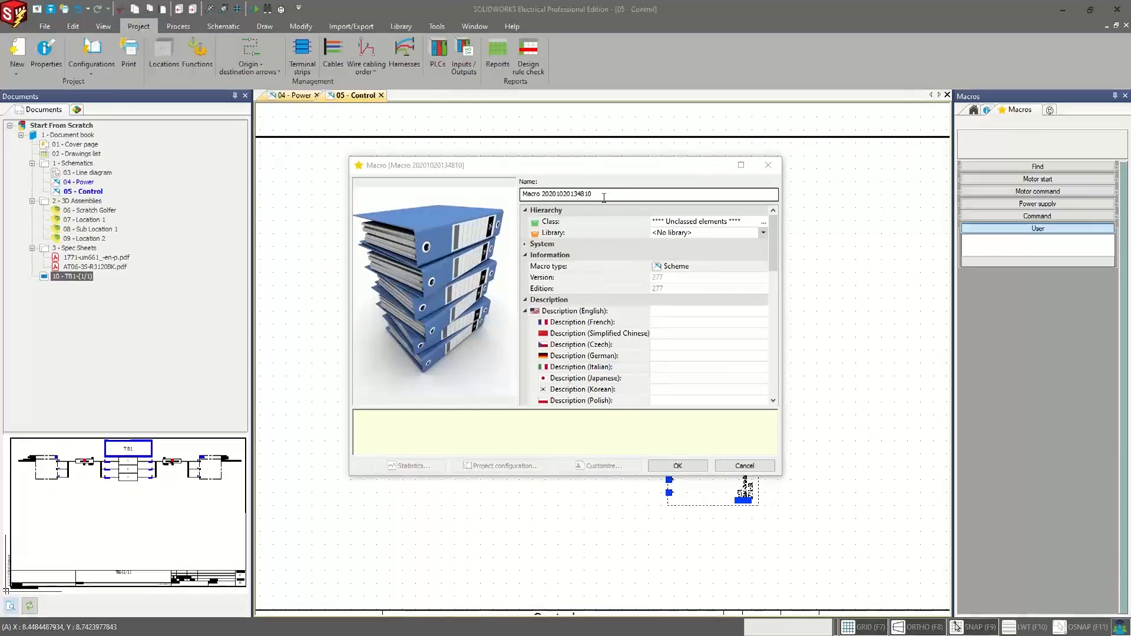
left_click(688, 234)
scroll(651, 330, "down", 5)
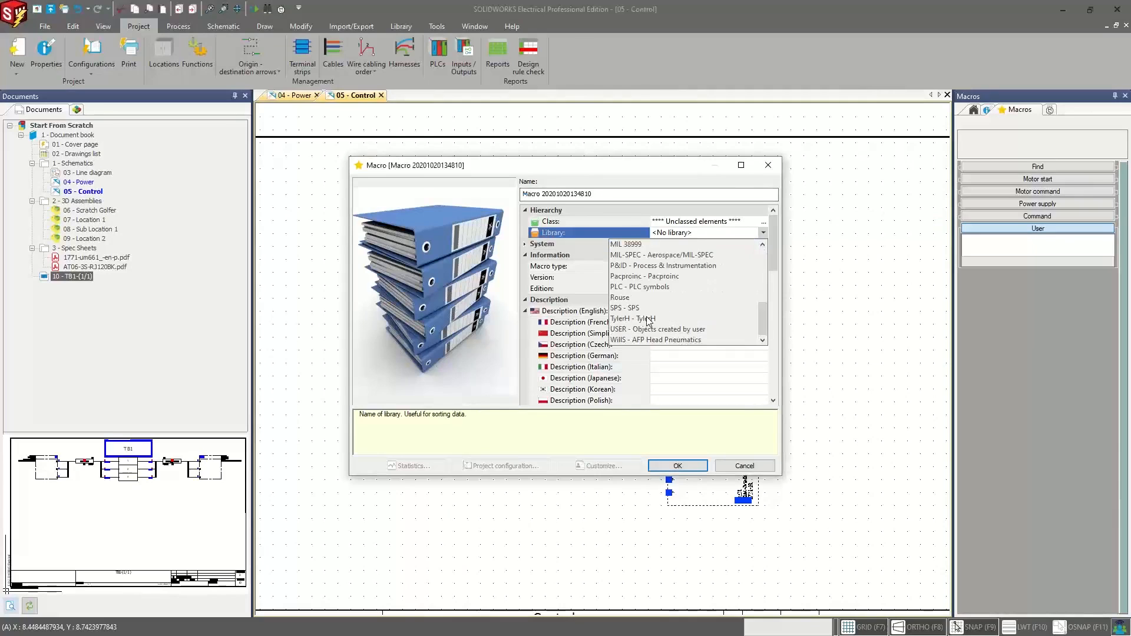
left_click(641, 331)
left_click(677, 465)
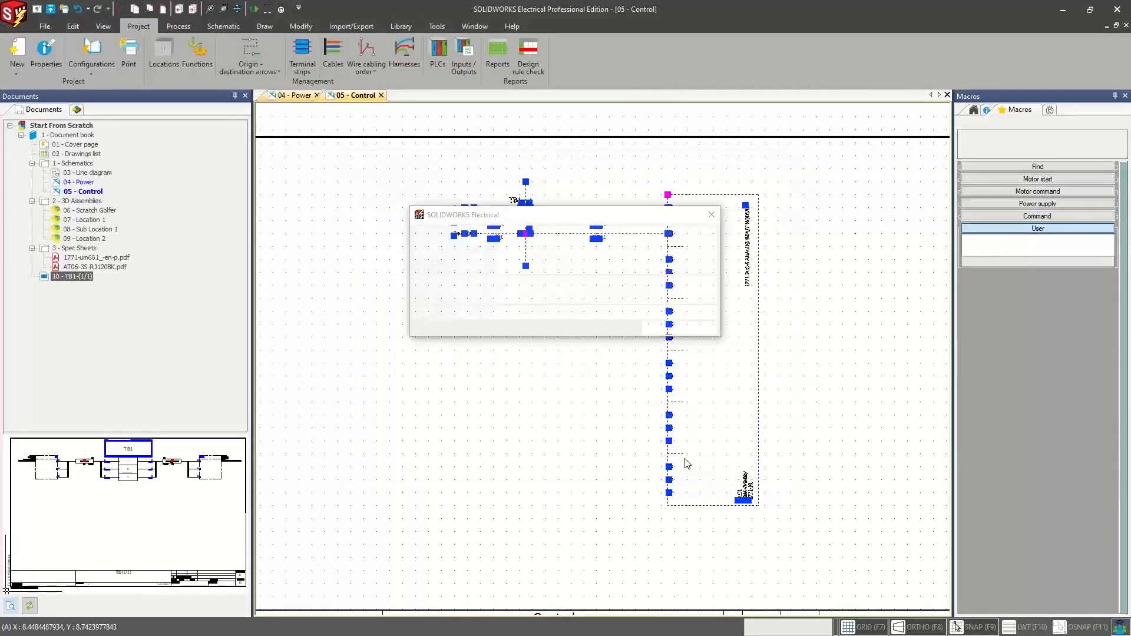
Step: Insert the new macro into the Control drawing beyond the right side of its frame, keeping the default paste options
scroll(811, 373, "down", 3)
middle_click_drag(748, 349, 364, 298)
left_click_drag(725, 343, 606, 282)
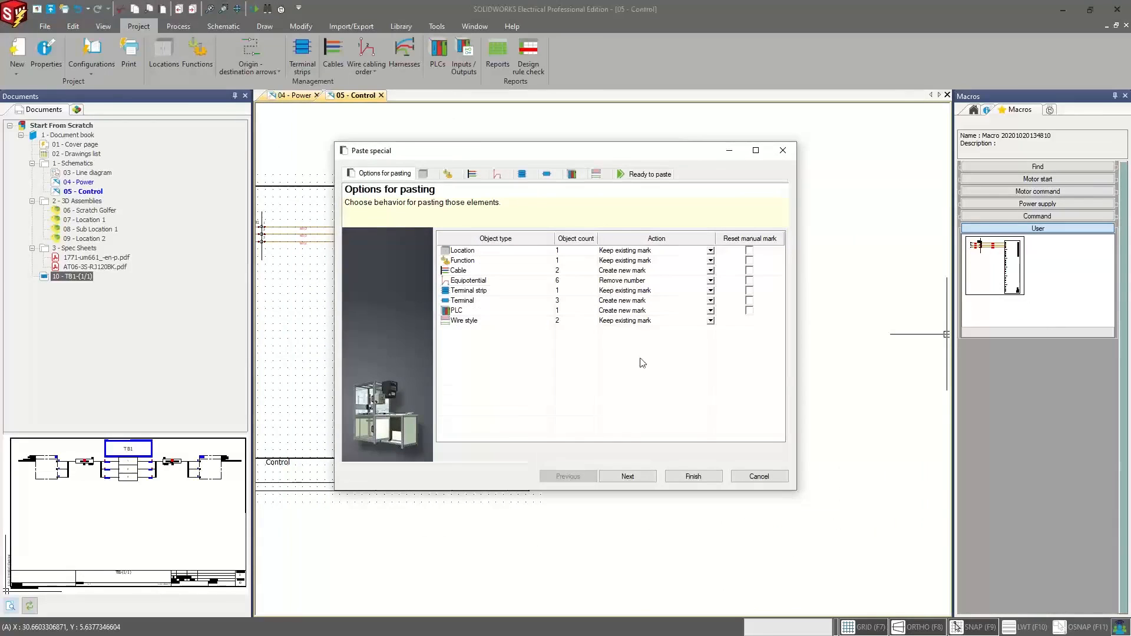
left_click(694, 476)
Step: Examine the terminal numbers, cable core labels and PLC mark on the inserted circuit copy
scroll(651, 371, "up", 3)
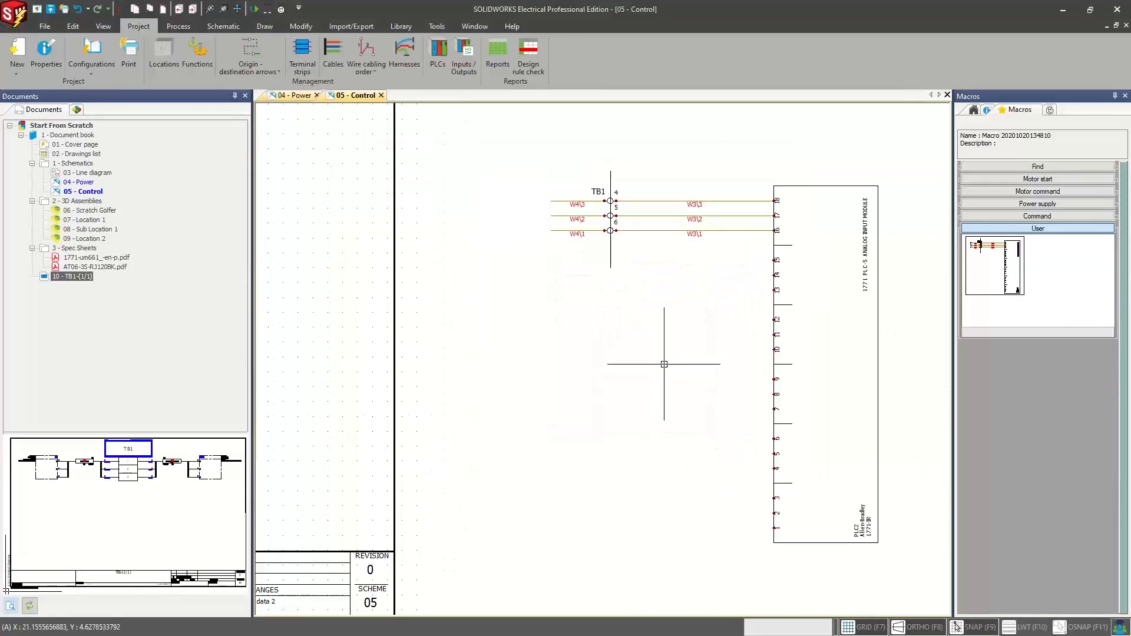
middle_click_drag(661, 361, 654, 349)
scroll(655, 350, "down", 1)
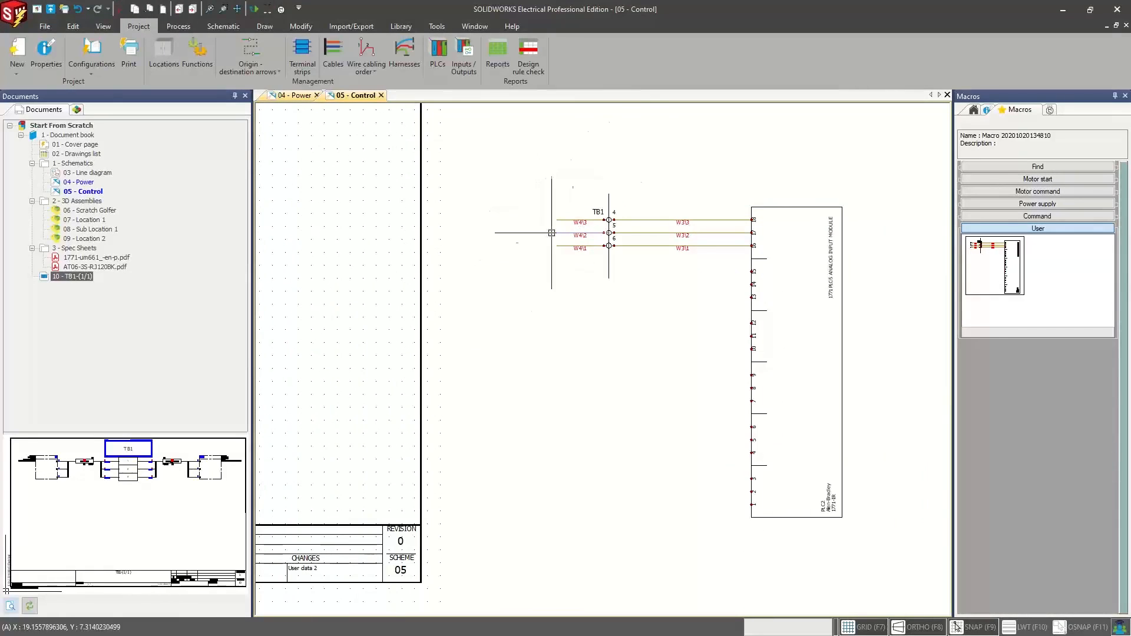
scroll(539, 228, "up", 2)
scroll(651, 332, "down", 2)
mouse_move(682, 359)
middle_mouse_down()
mouse_move(631, 287)
mouse_move(638, 300)
middle_mouse_up()
scroll(641, 259, "up", 2)
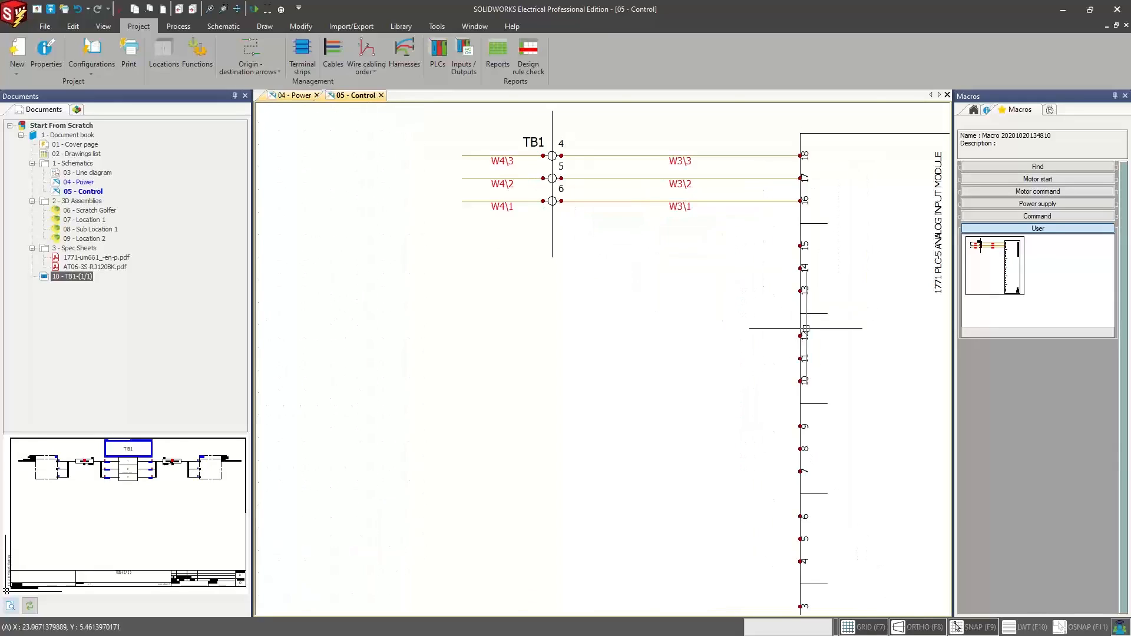
scroll(732, 328, "up", 2)
scroll(832, 498, "up", 3)
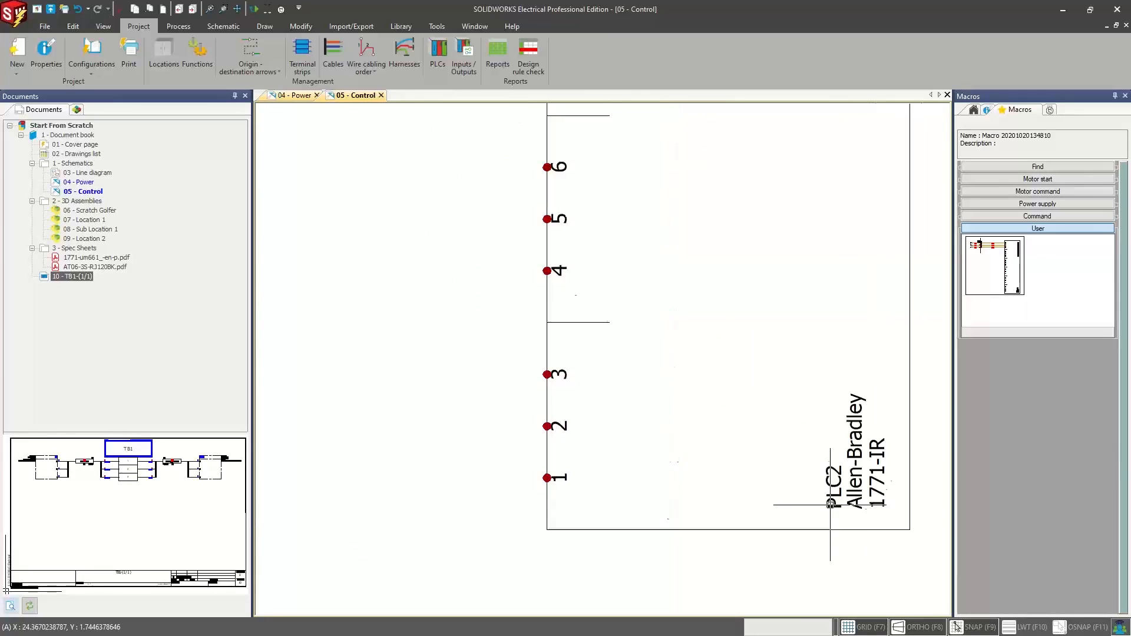
Step: Review the TB1 terminals and cable core labels of the circuit copy beside the original Control drawing
scroll(830, 505, "down", 4)
scroll(700, 334, "up", 3)
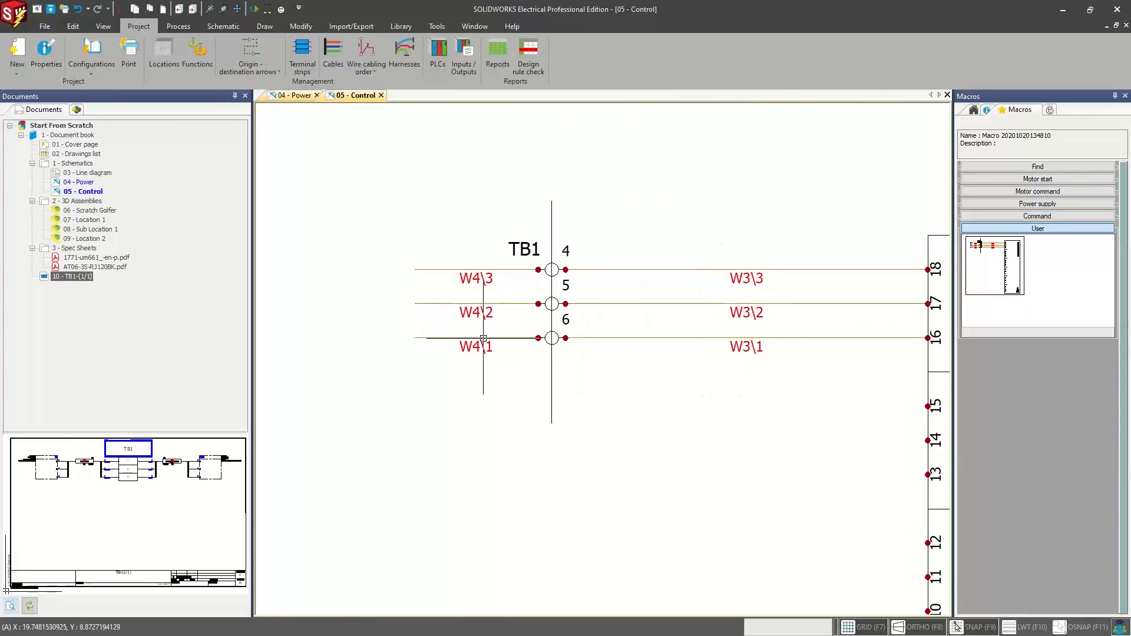
scroll(559, 400, "down", 4)
middle_click_drag(598, 434, 688, 311)
scroll(688, 318, "down", 2)
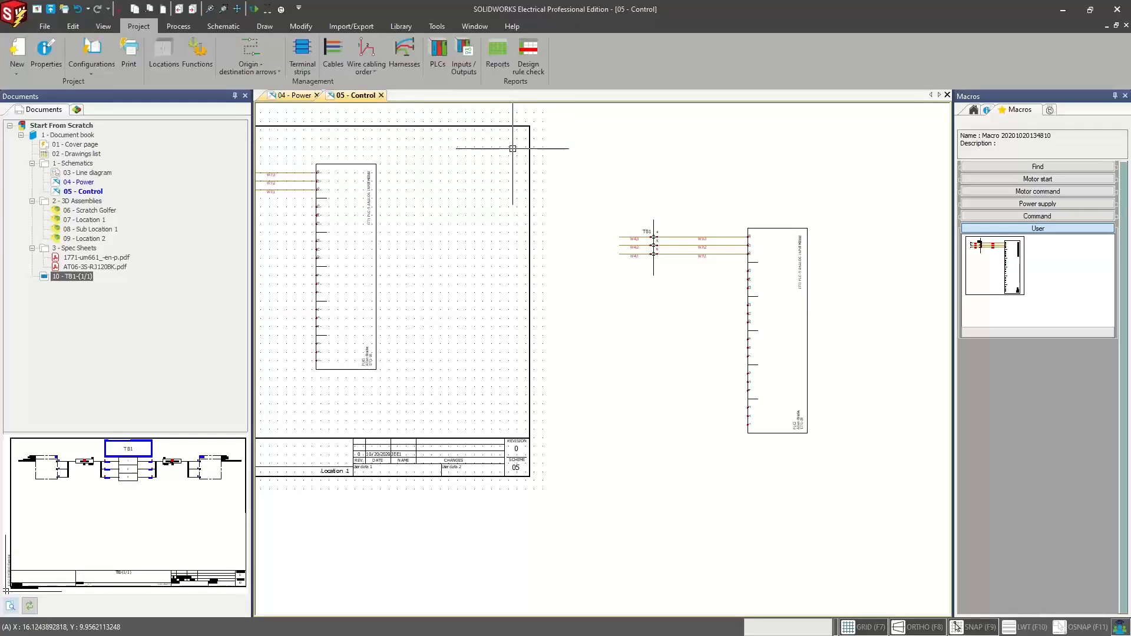
left_click(401, 27)
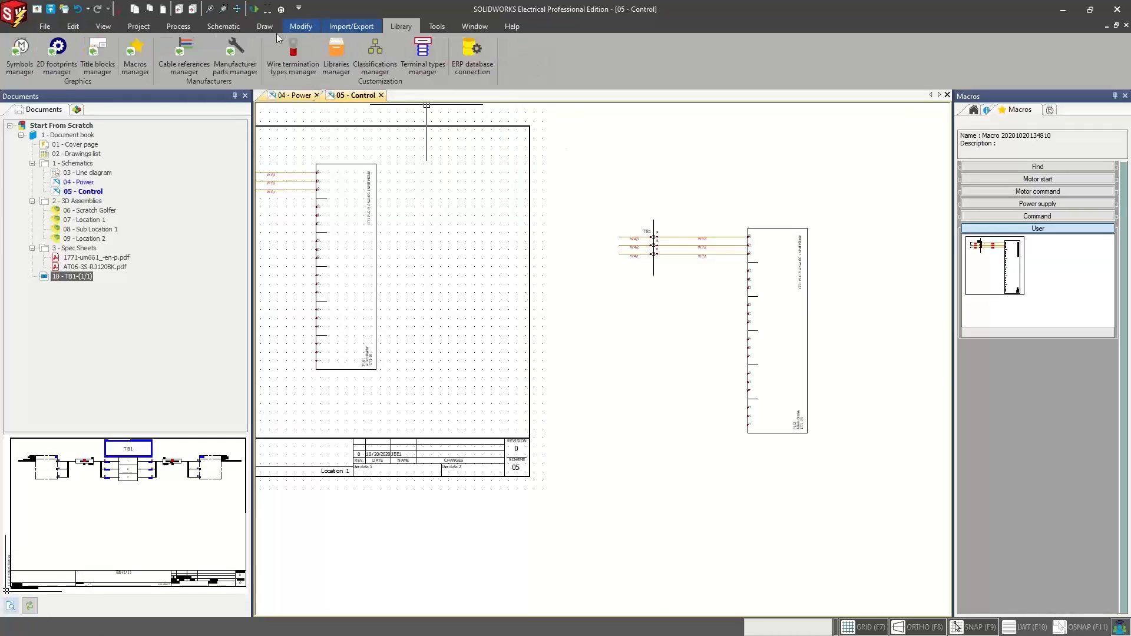
left_click(137, 66)
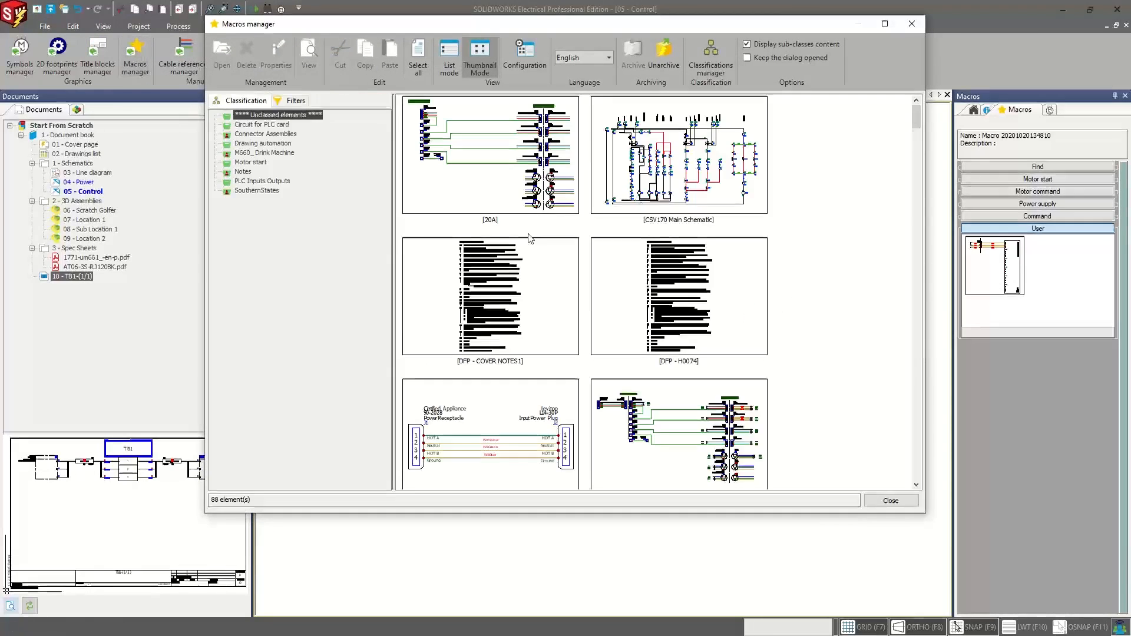
scroll(531, 240, "down", 6)
scroll(577, 263, "down", 3)
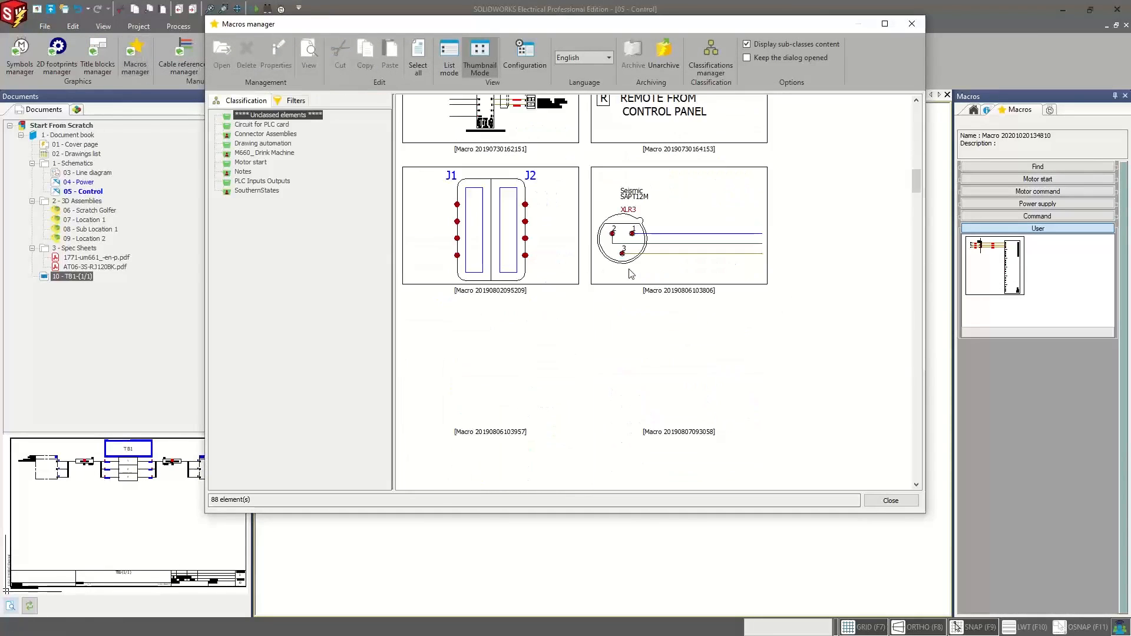
scroll(633, 279, "down", 7)
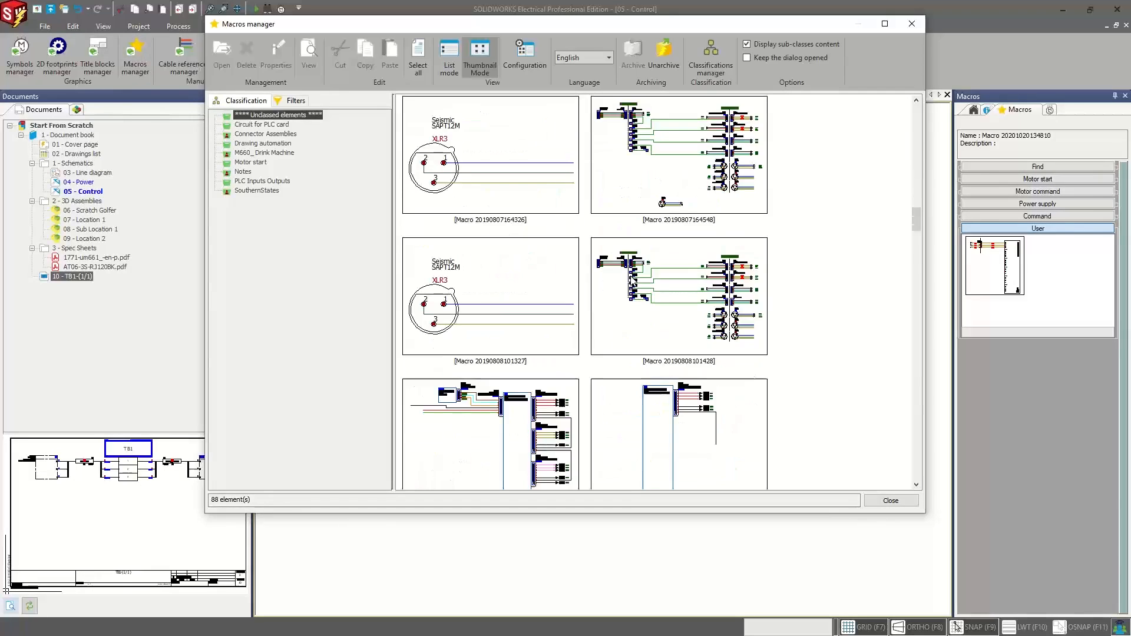
scroll(632, 279, "down", 8)
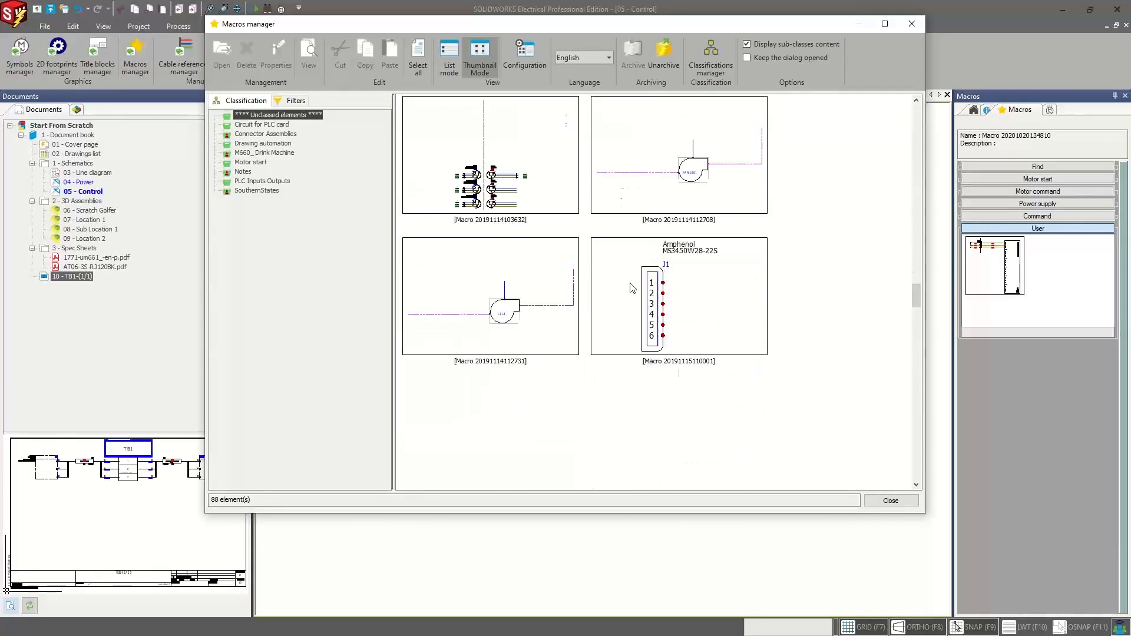
scroll(626, 284, "down", 3)
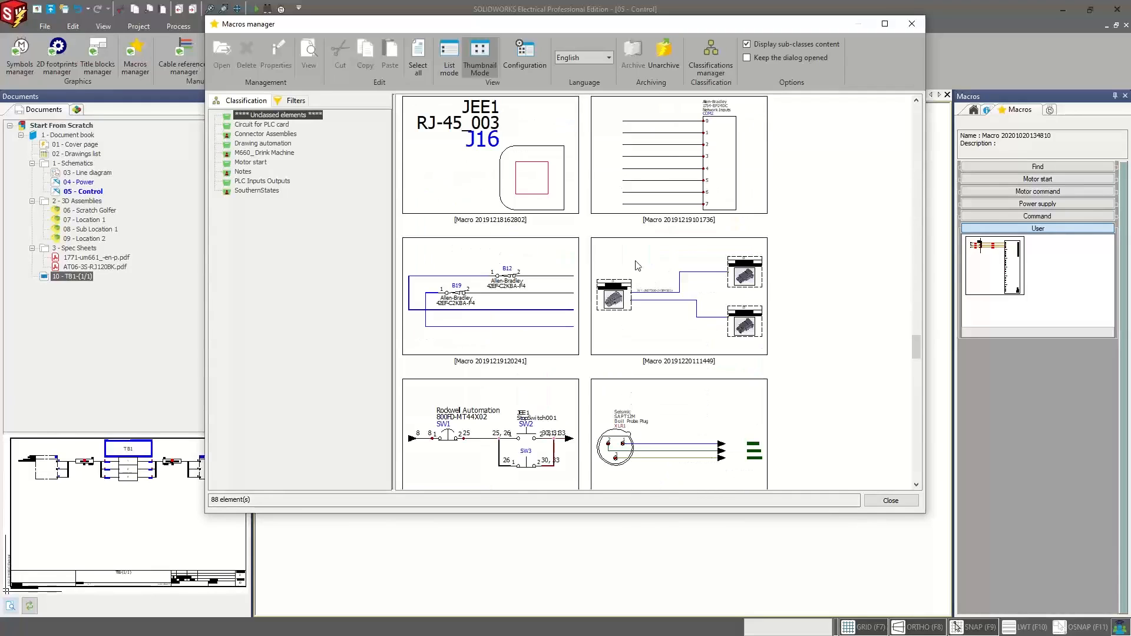
scroll(636, 265, "down", 10)
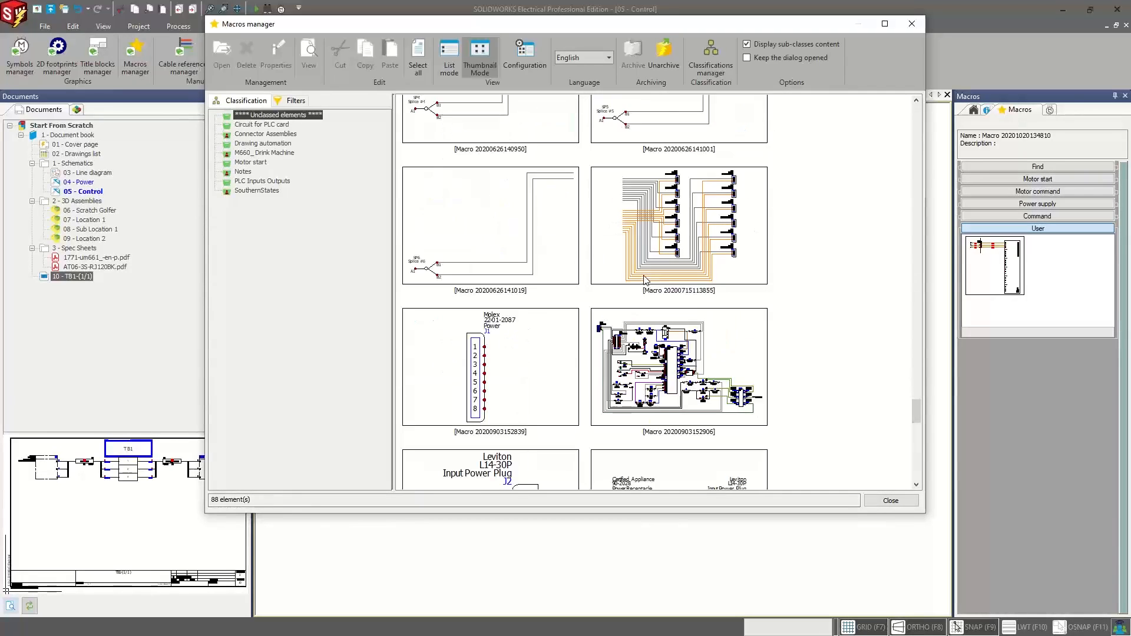
scroll(646, 281, "down", 6)
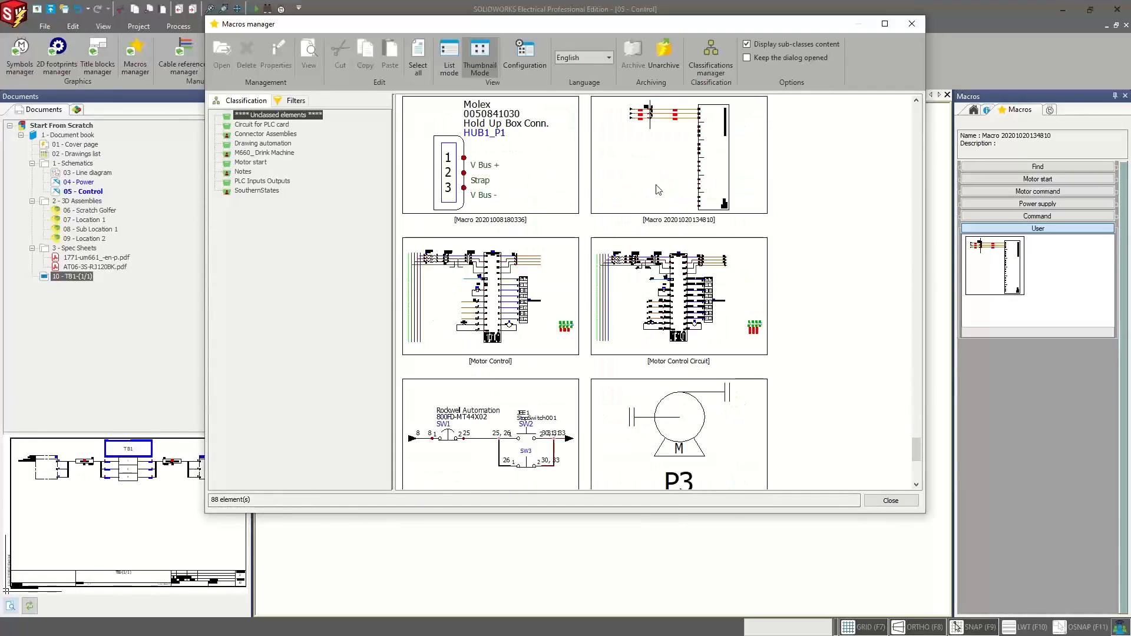
left_click(658, 189)
scroll(840, 224, "up", 3)
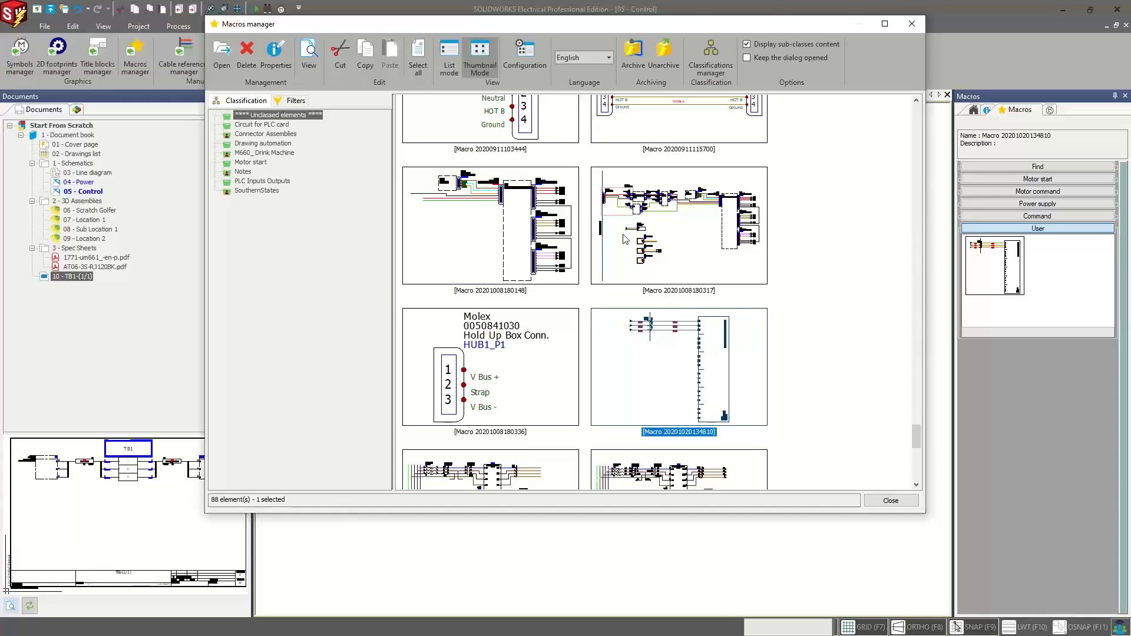
left_click(912, 25)
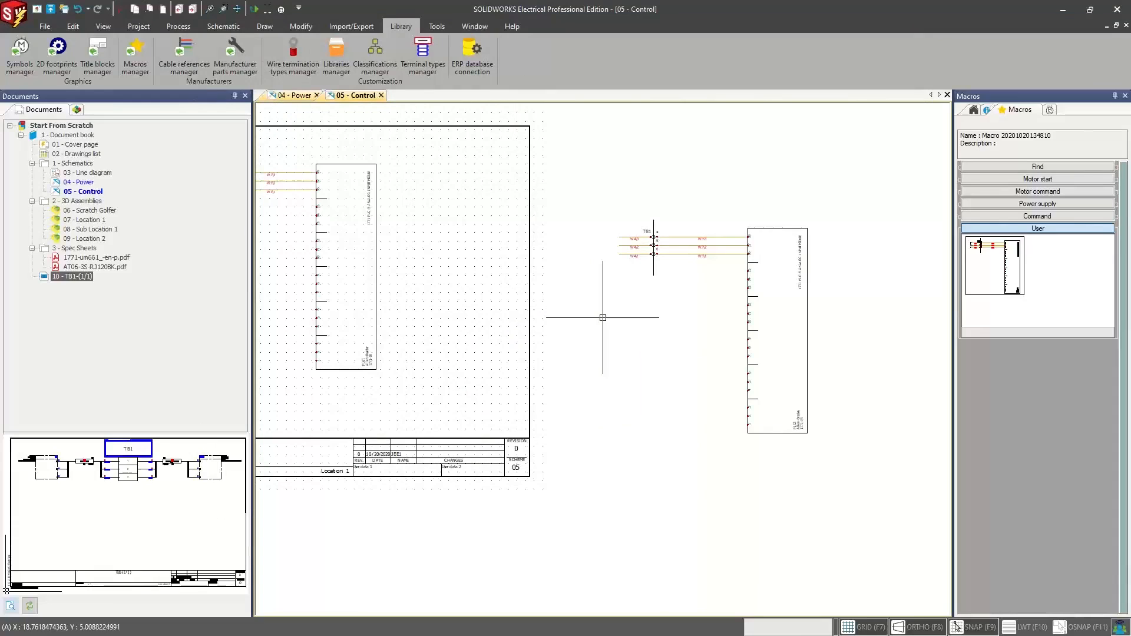
Step: Delete the inserted circuit copy with its TB1 terminals, wires and PLC beyond the Control drawing's frame
scroll(603, 318, "down", 3)
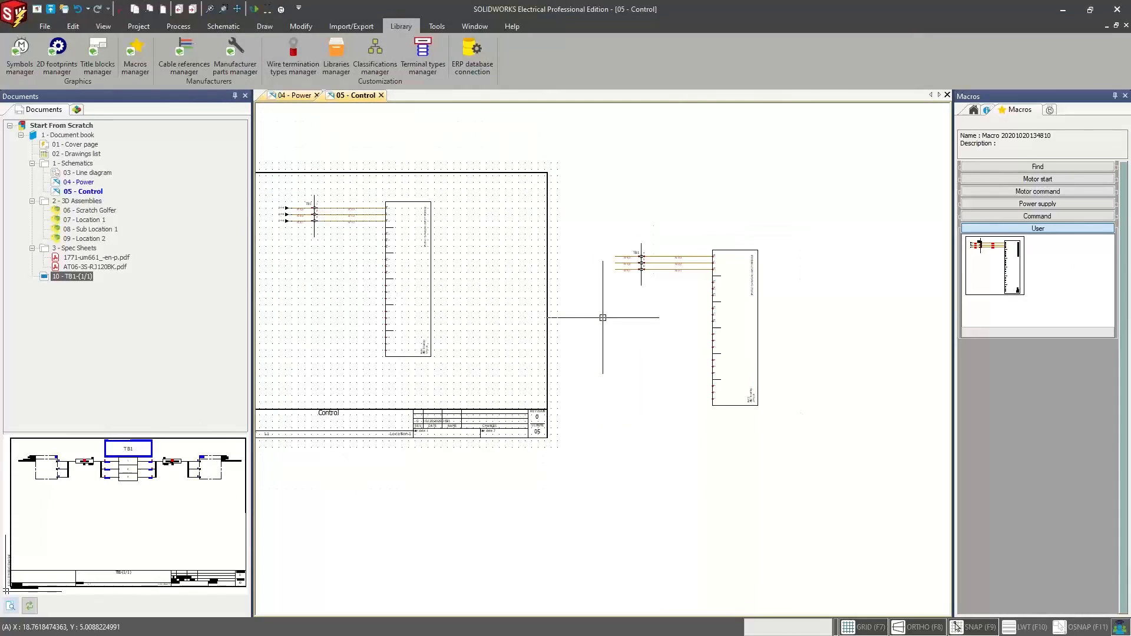
left_click_drag(807, 222, 602, 411)
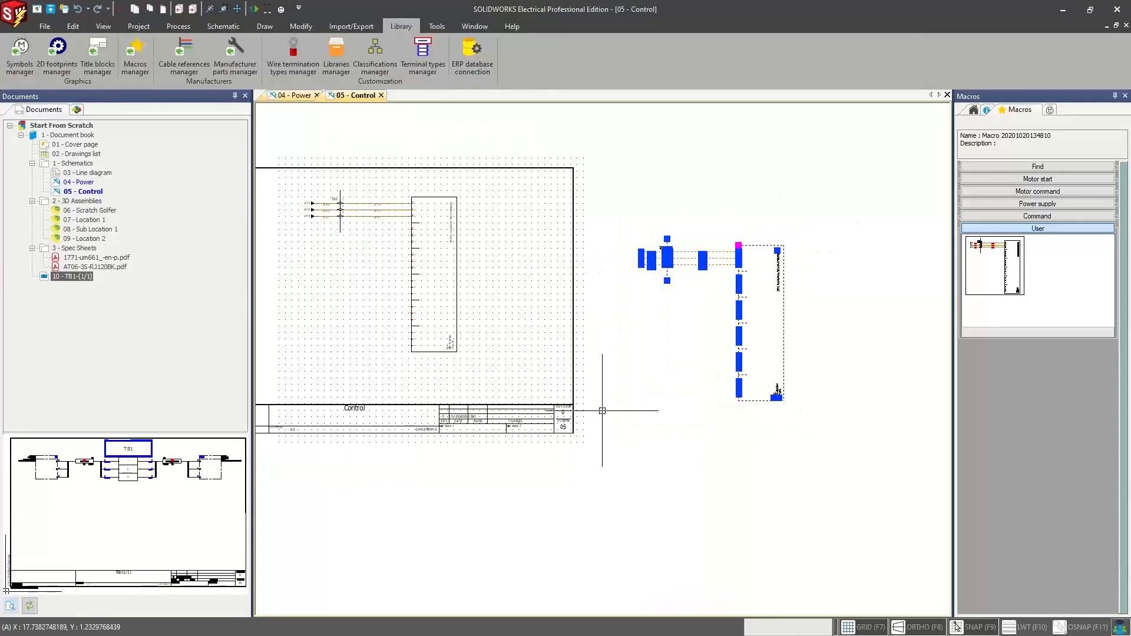
key("Delete")
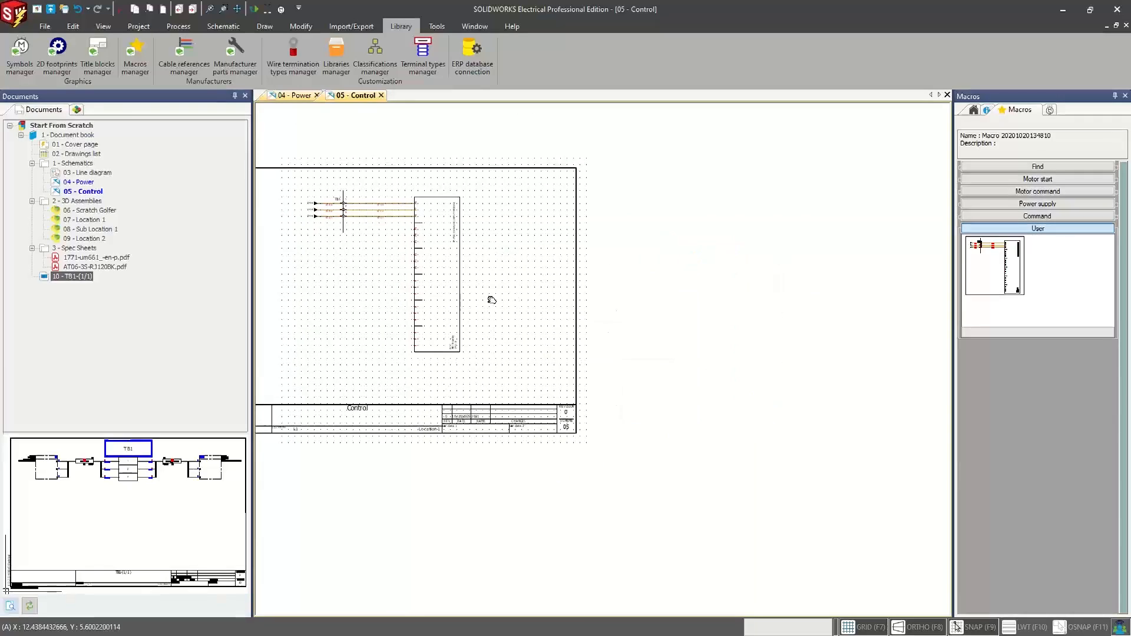
middle_click_drag(493, 298, 700, 321)
middle_click_drag(457, 240, 426, 224)
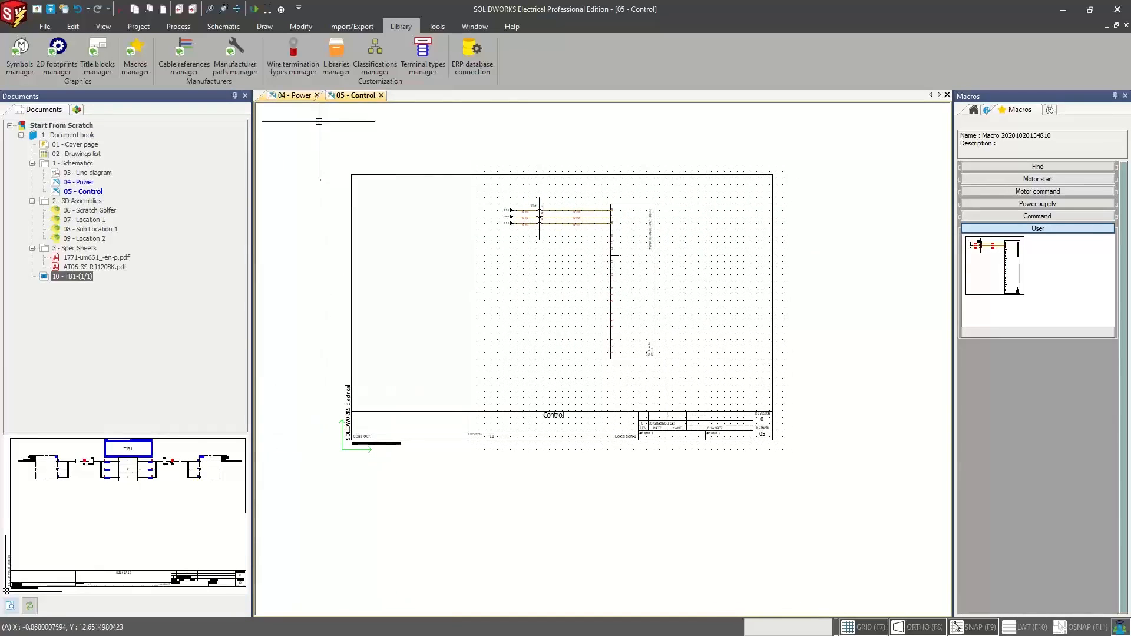
Step: Open the Power drawing and number the new wires without modifying the existing numbers
left_click(293, 96)
scroll(661, 343, "down", 3)
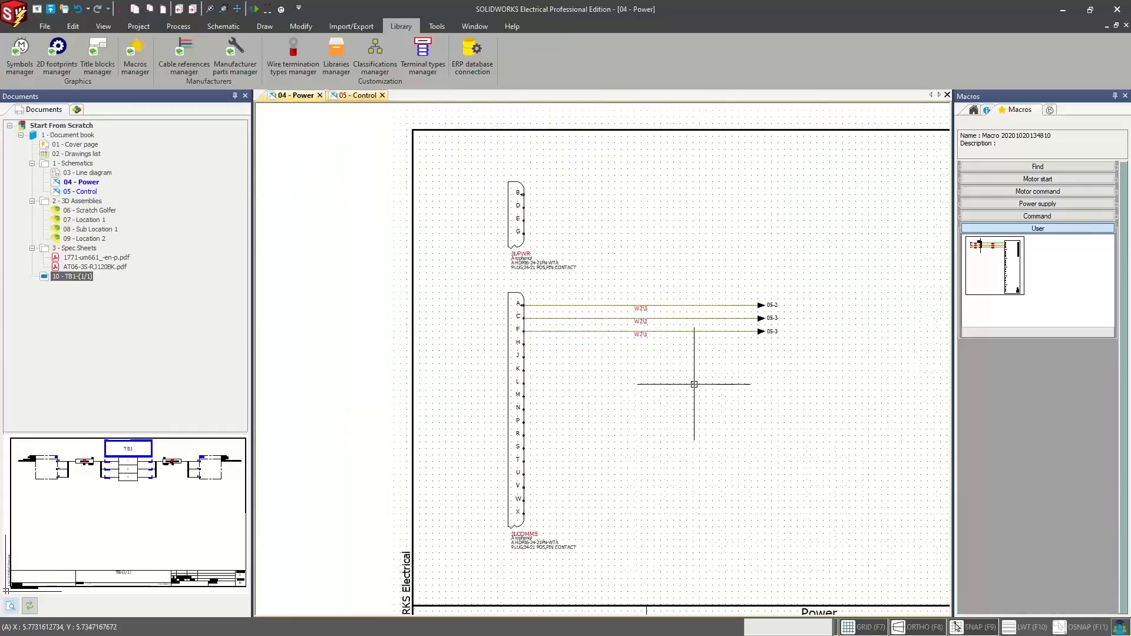
scroll(694, 387, "down", 2)
middle_click_drag(651, 355, 565, 337)
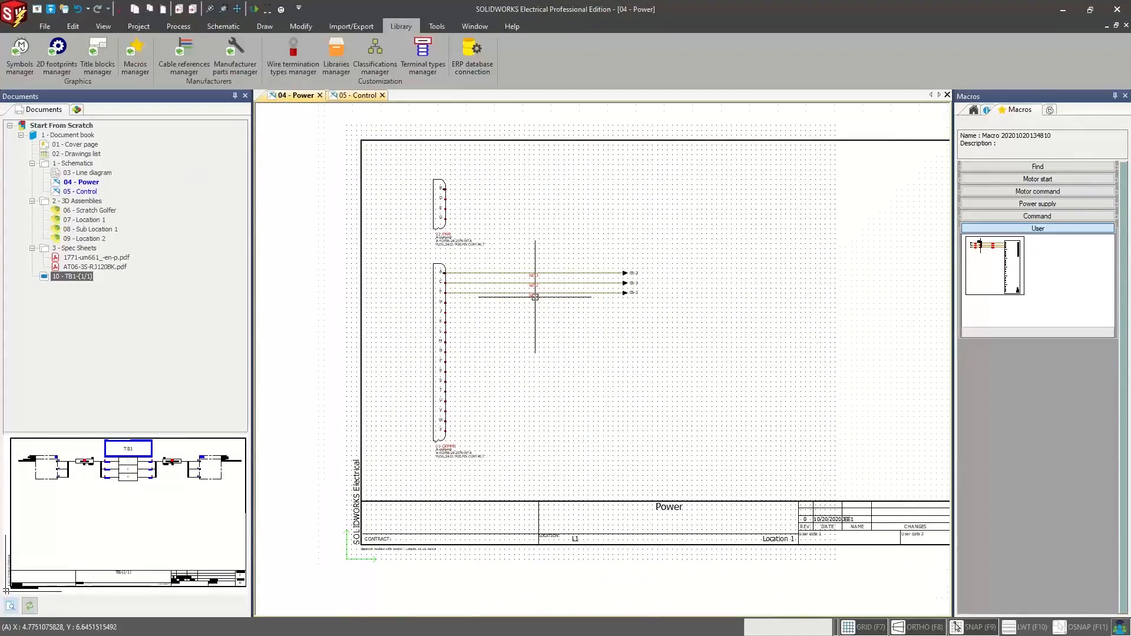
scroll(535, 299, "up", 1)
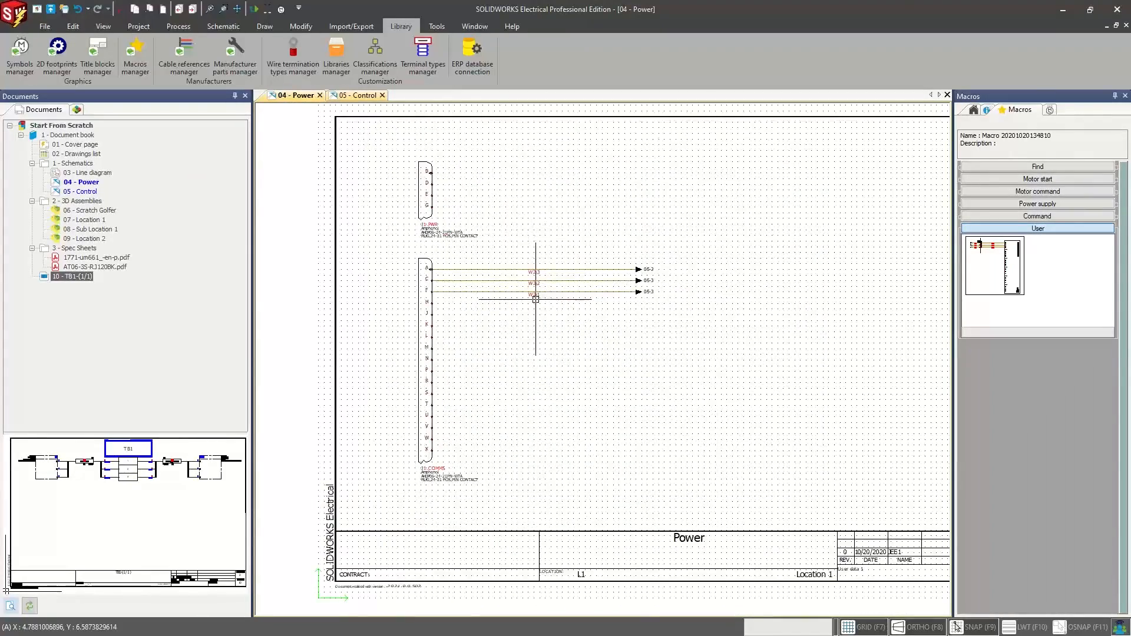
left_click(181, 26)
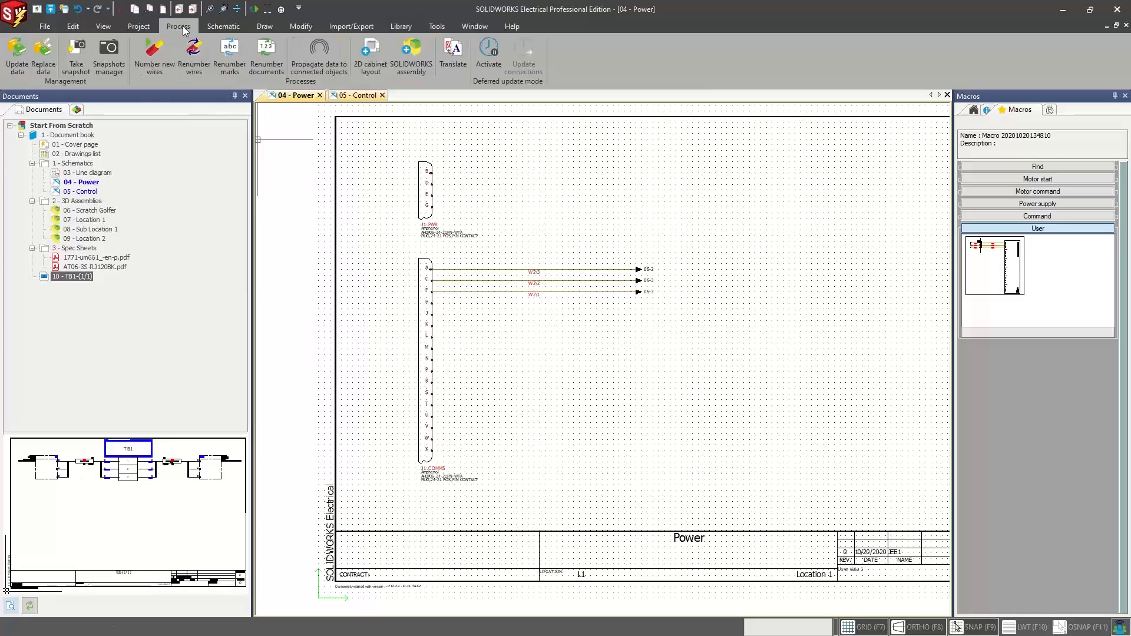
left_click(155, 53)
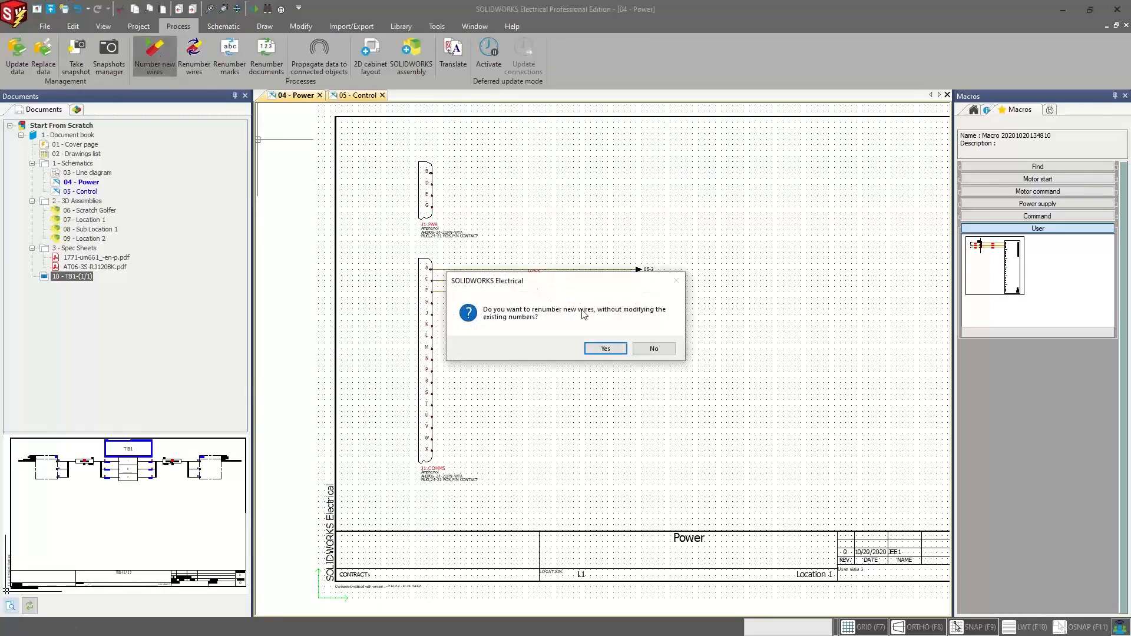
left_click(605, 348)
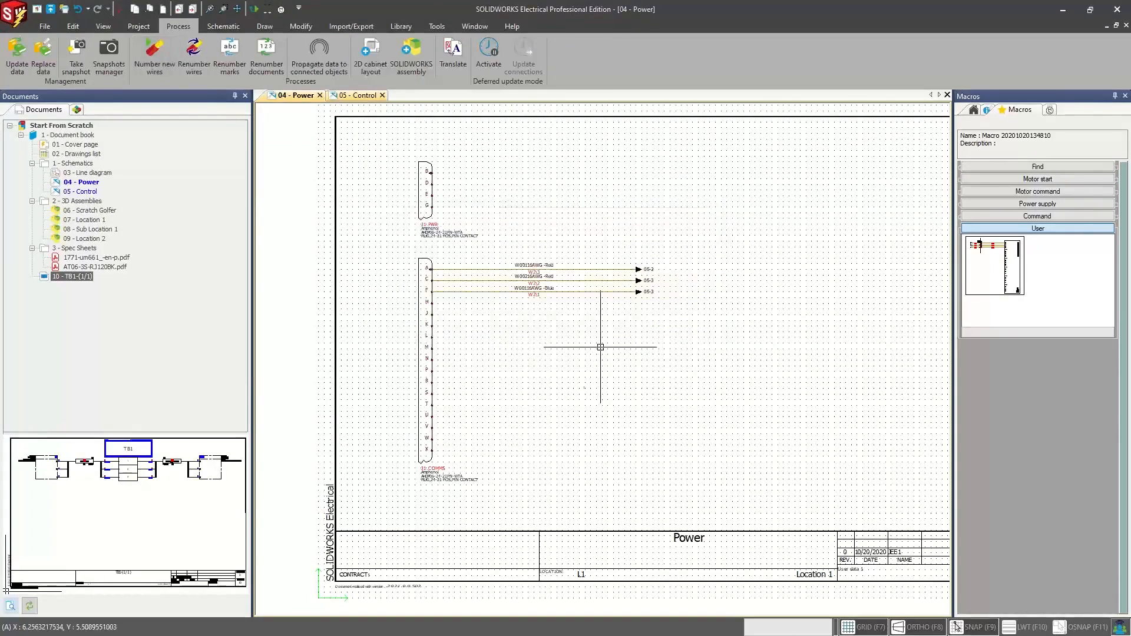
Step: Examine the wire number, gauge and colour labels on the three J1 connector wires in the Power drawing
scroll(549, 321, "up", 2)
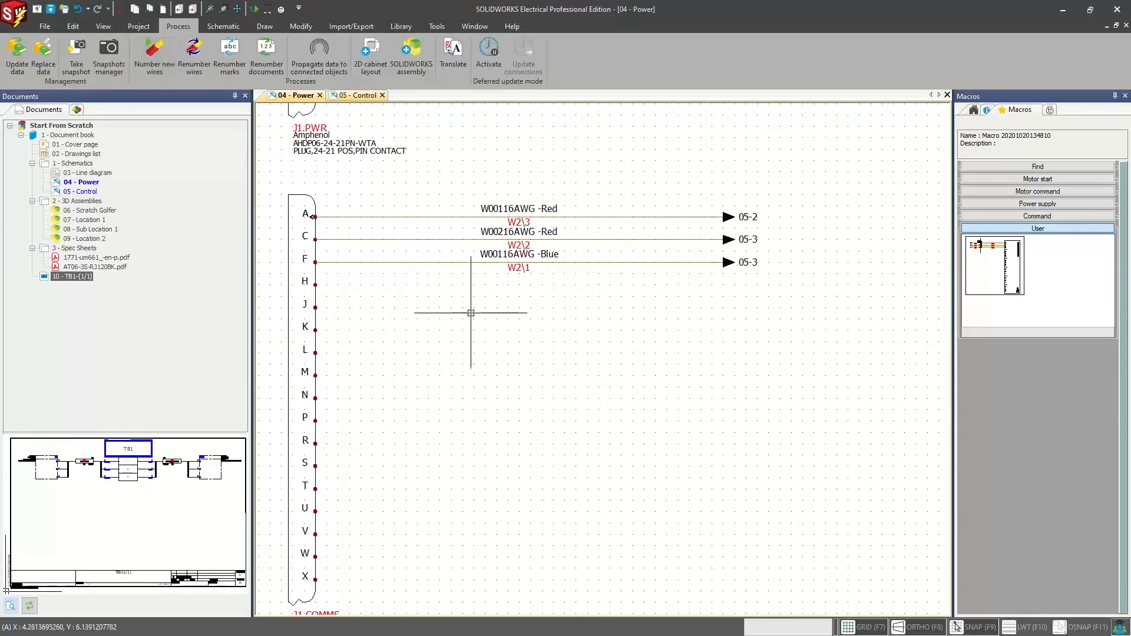
scroll(504, 318, "up", 3)
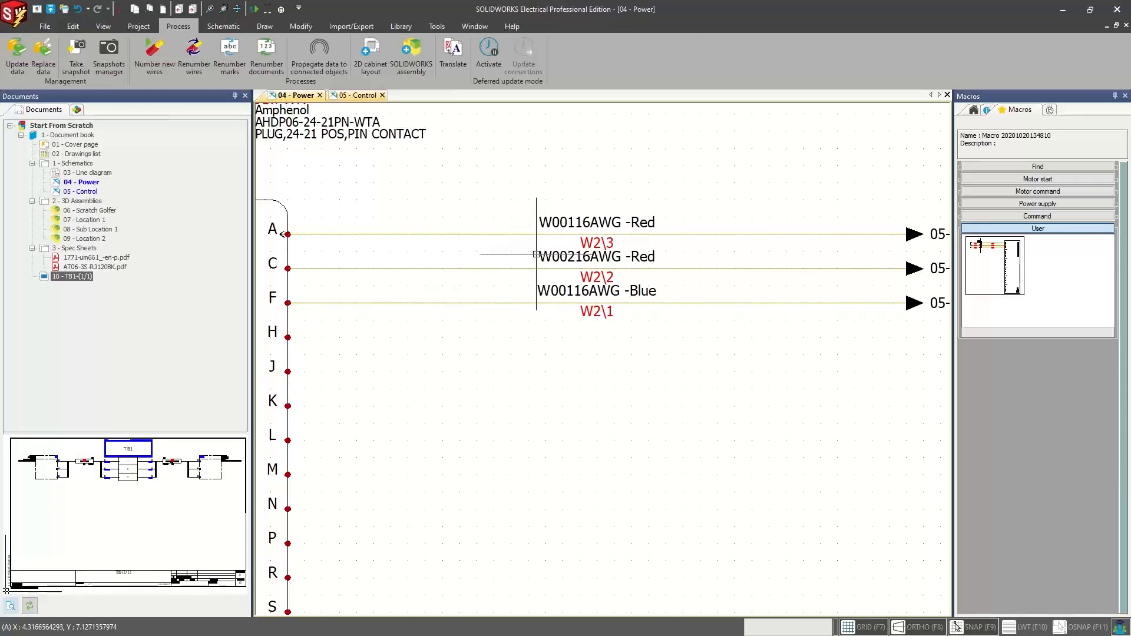
scroll(536, 254, "down", 4)
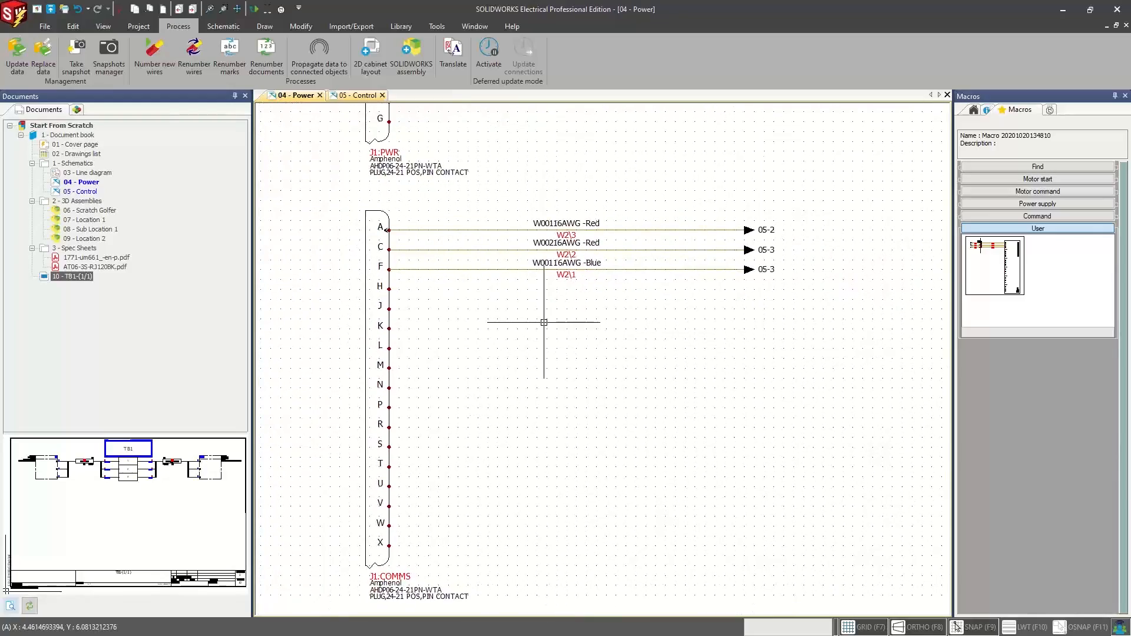
scroll(543, 322, "down", 3)
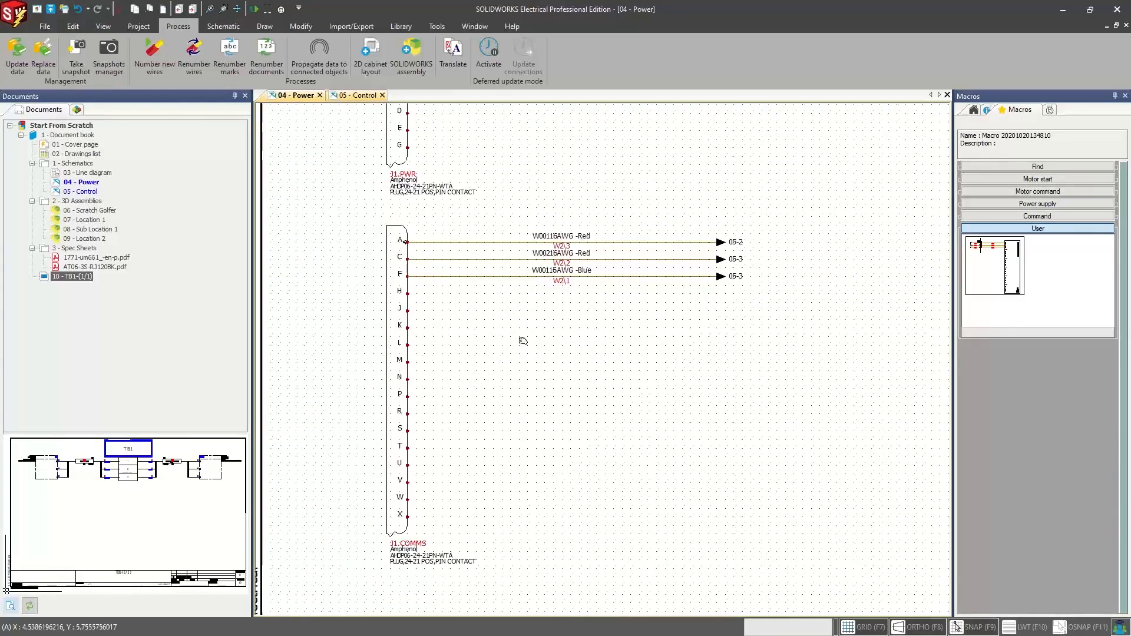
middle_click_drag(527, 356, 469, 344)
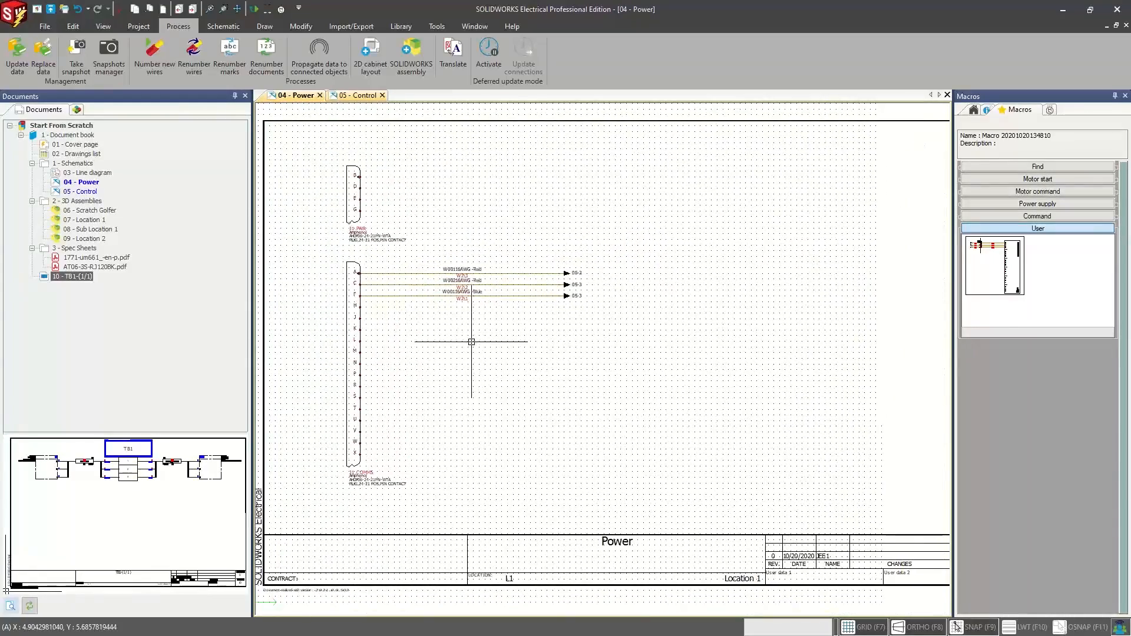
scroll(766, 268, "down", 1)
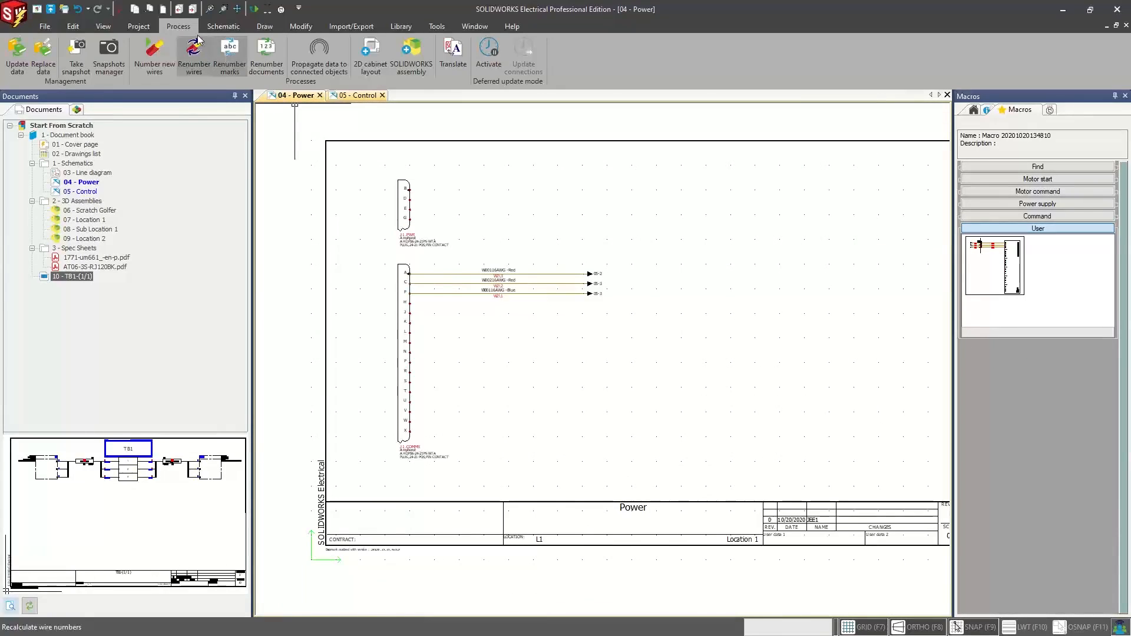
Step: Open the report manager and narrow the Description column of the Bill of Materials to review its rows
left_click(134, 26)
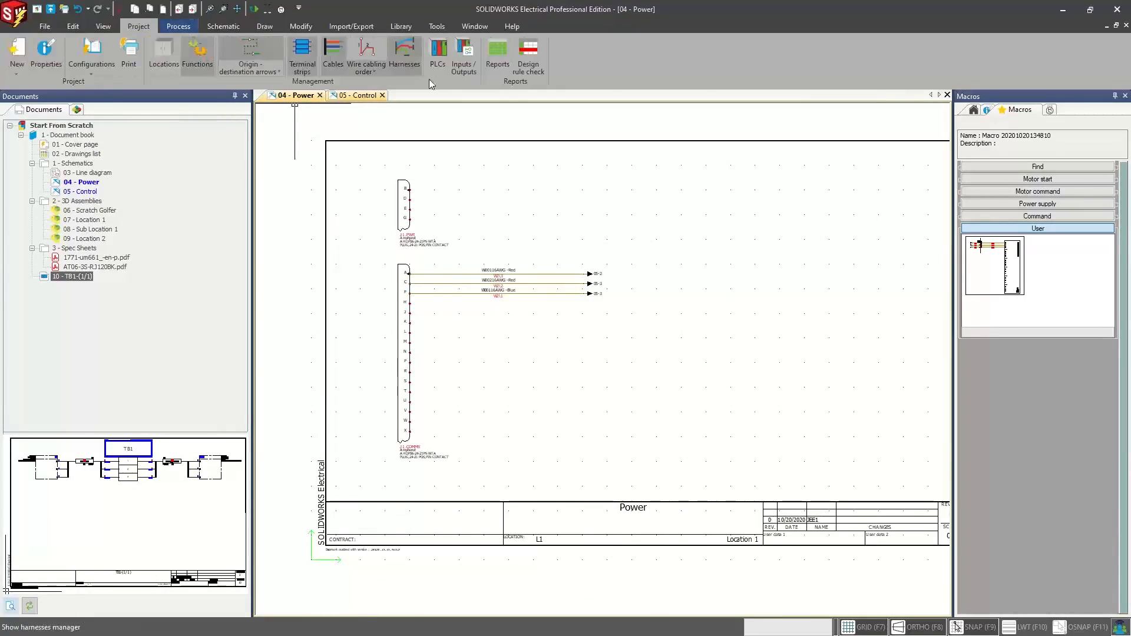
left_click(501, 68)
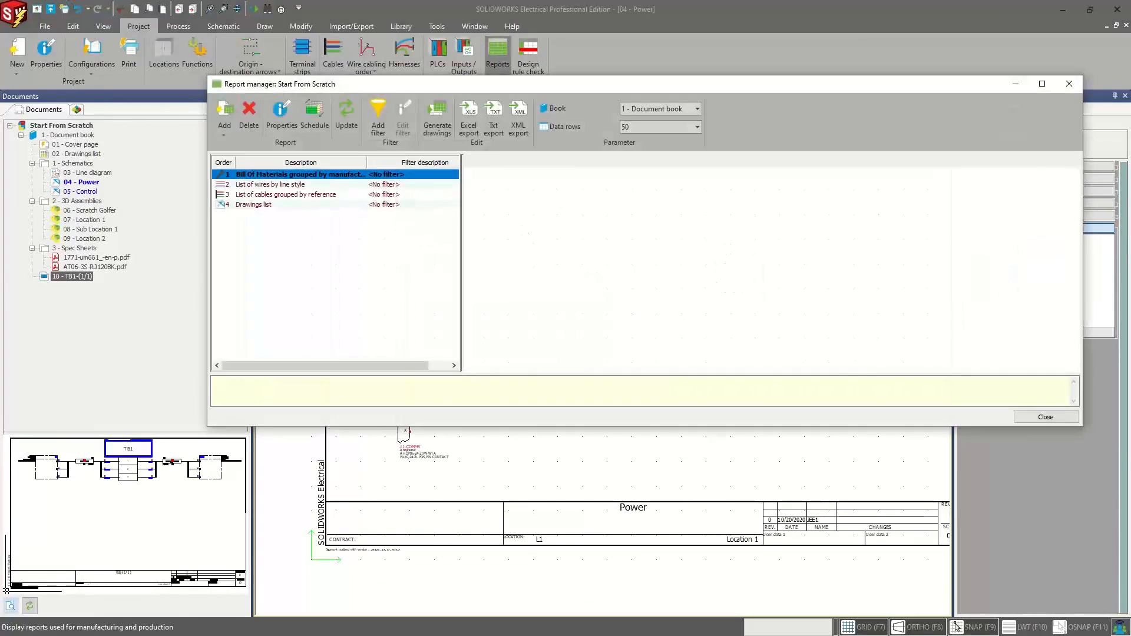
left_click_drag(545, 87, 517, 125)
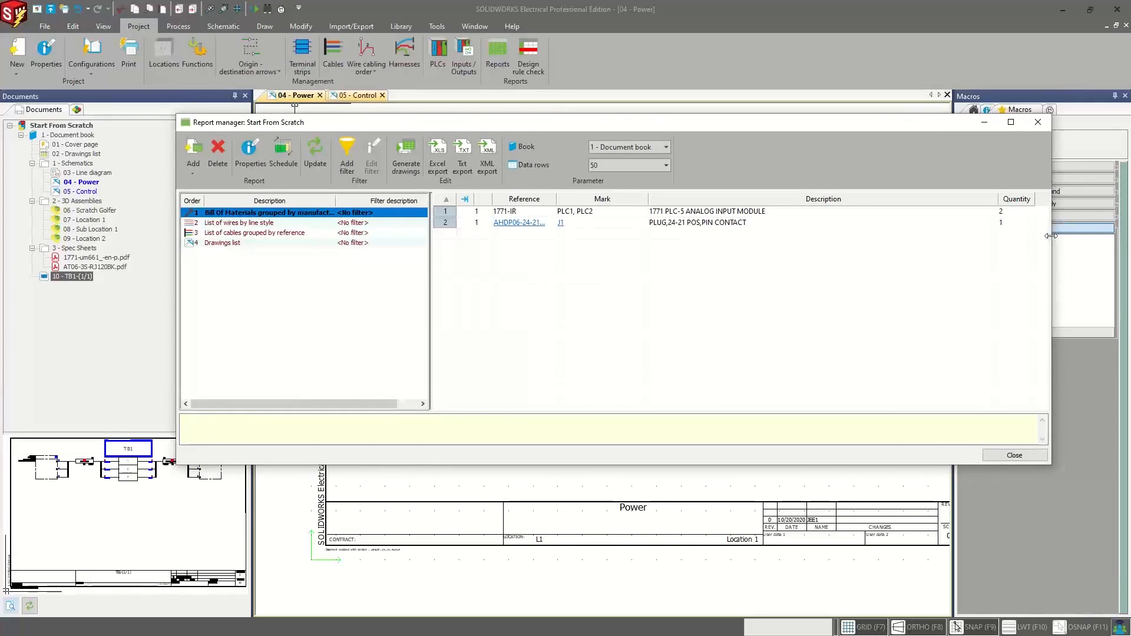
left_click_drag(1051, 235, 1013, 236)
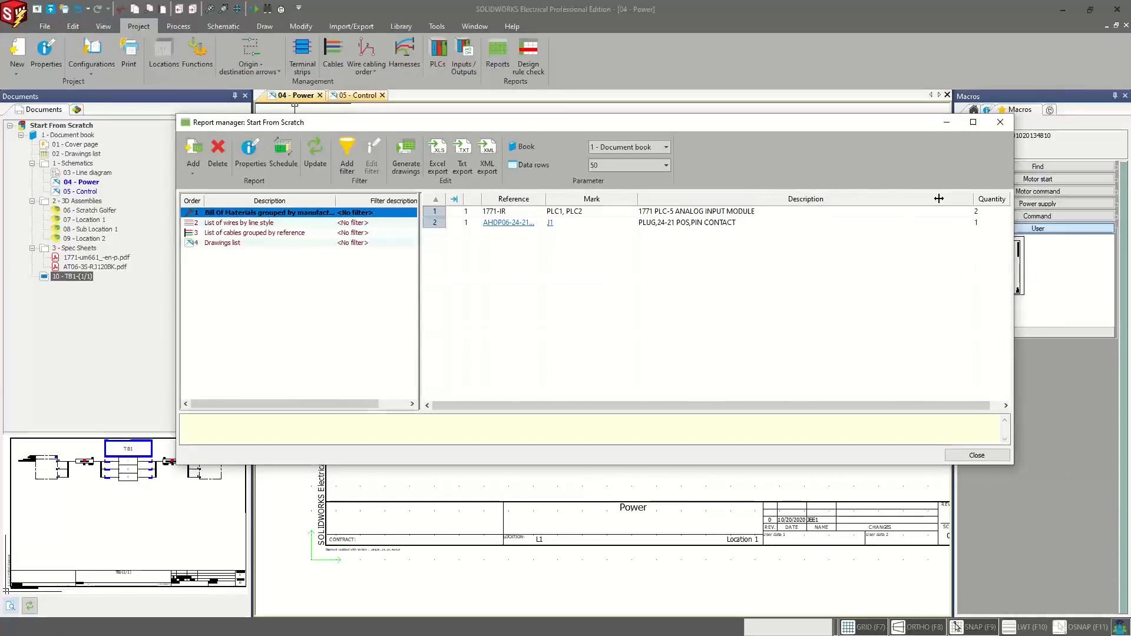
left_click_drag(938, 198, 802, 199)
left_click_drag(1013, 188, 1049, 187)
left_click_drag(783, 125, 816, 126)
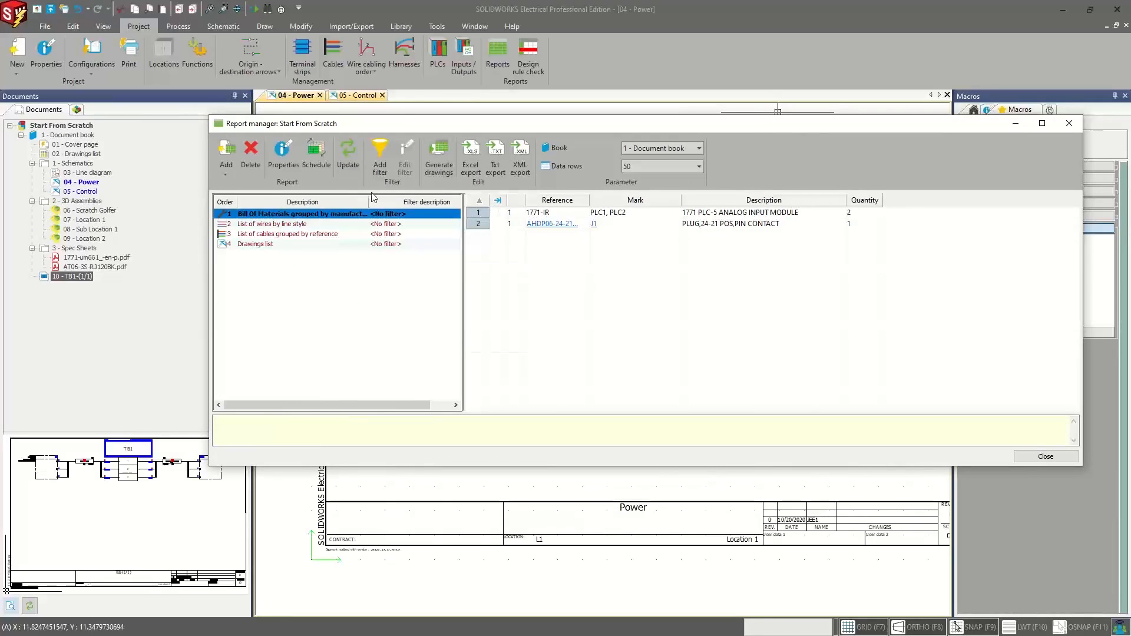
Step: Add the Supplier and Part number columns to the Bill of Materials grouped by manufacturer report configuration and apply it
left_click(475, 172)
right_click(325, 213)
left_click(359, 243)
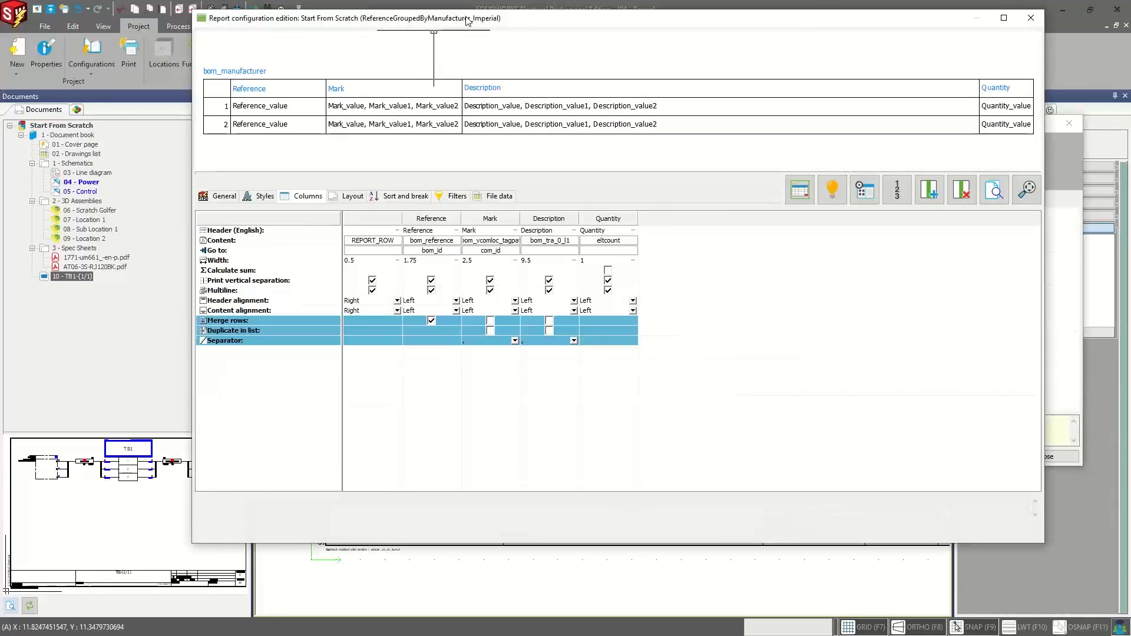
left_click_drag(466, 18, 464, 28)
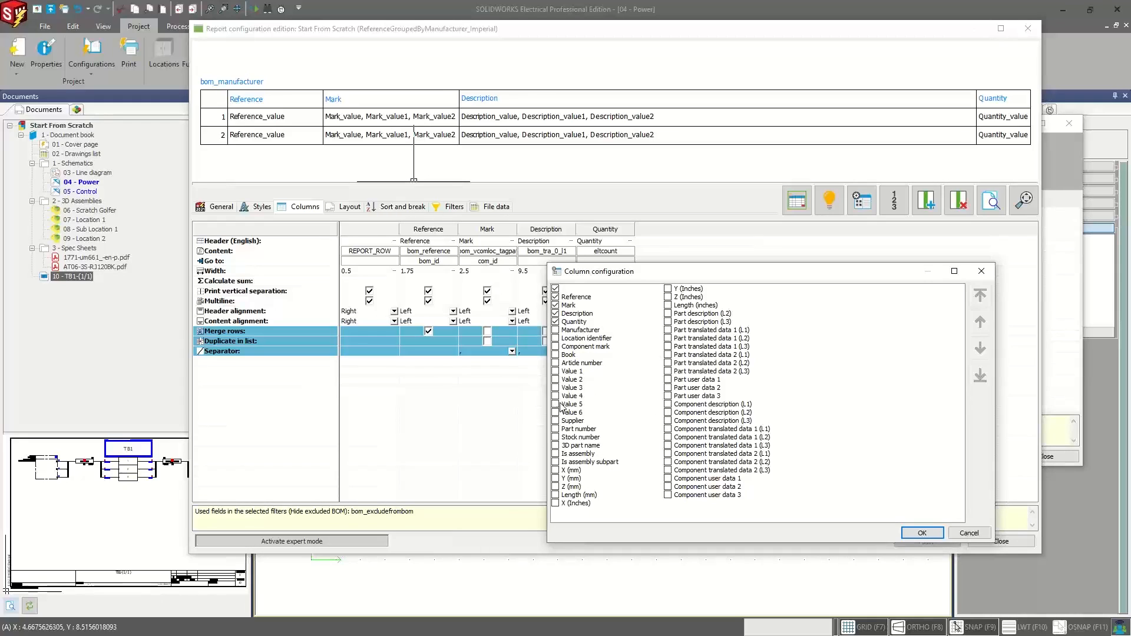
left_click(554, 420)
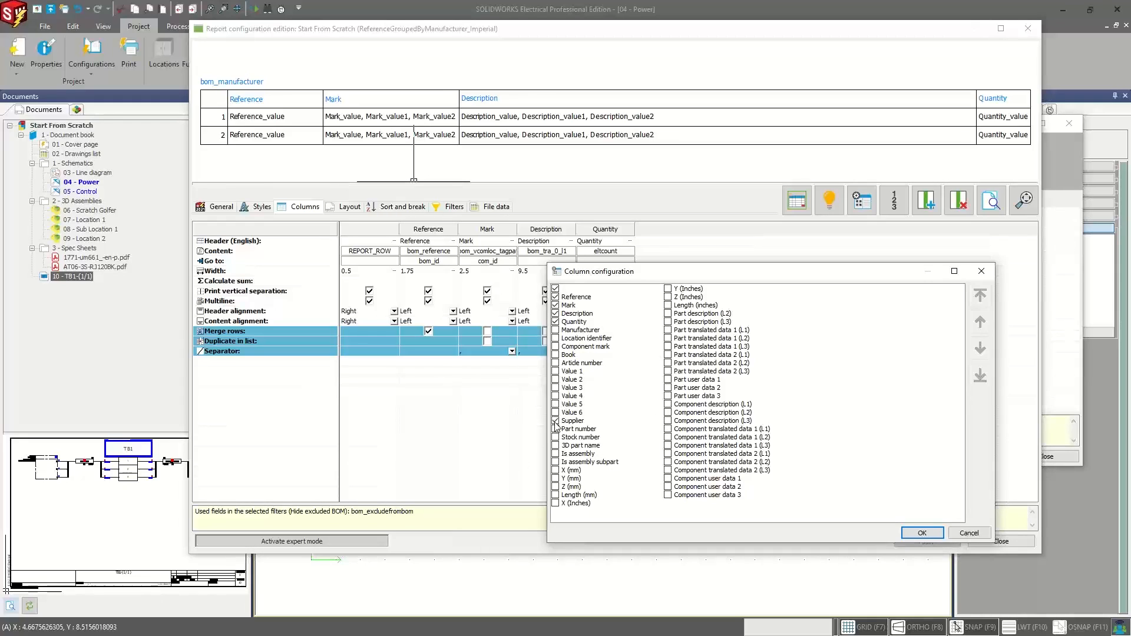
left_click(922, 533)
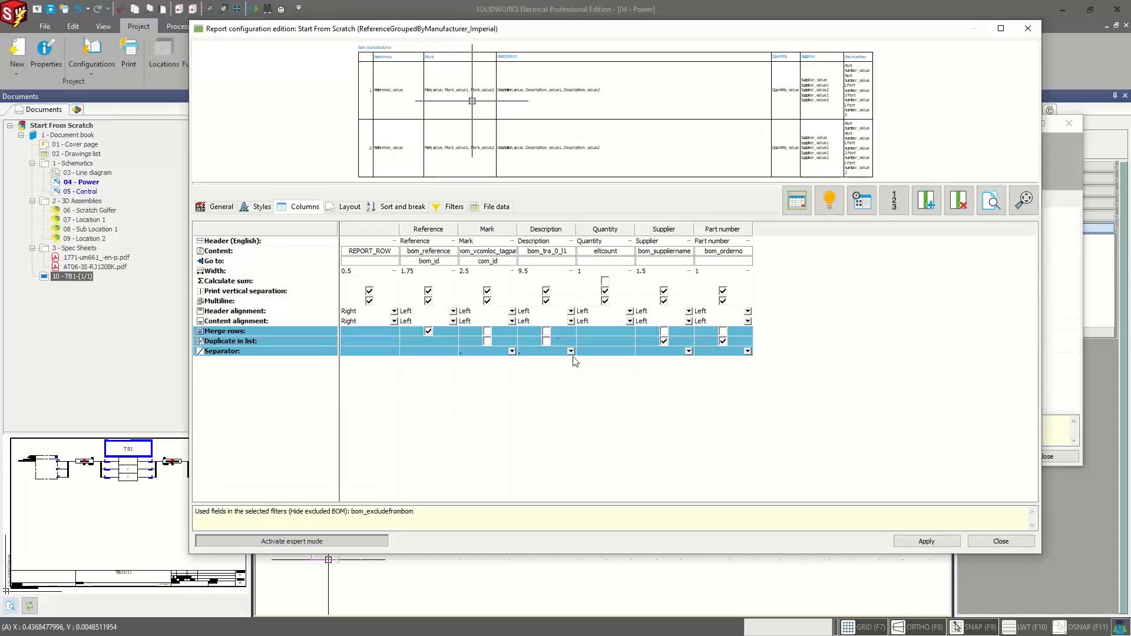
left_click(927, 541)
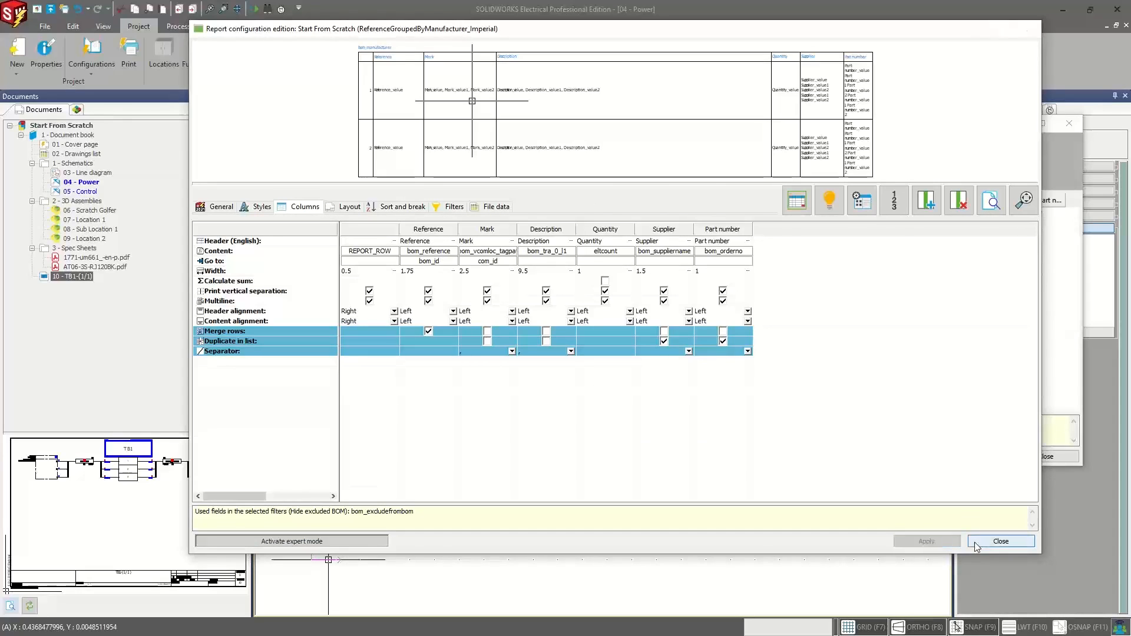
left_click(1000, 541)
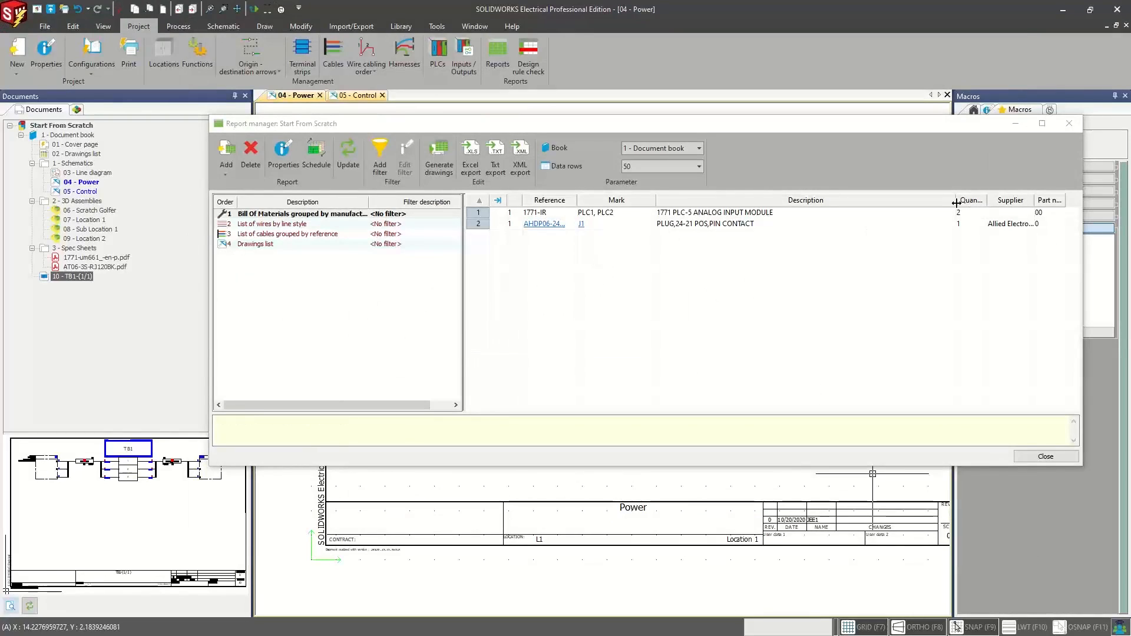
Step: Narrow the Description column and widen the Part number column to review the Bill of Materials supplier and part number entries
left_click_drag(955, 201, 879, 200)
left_click(859, 200)
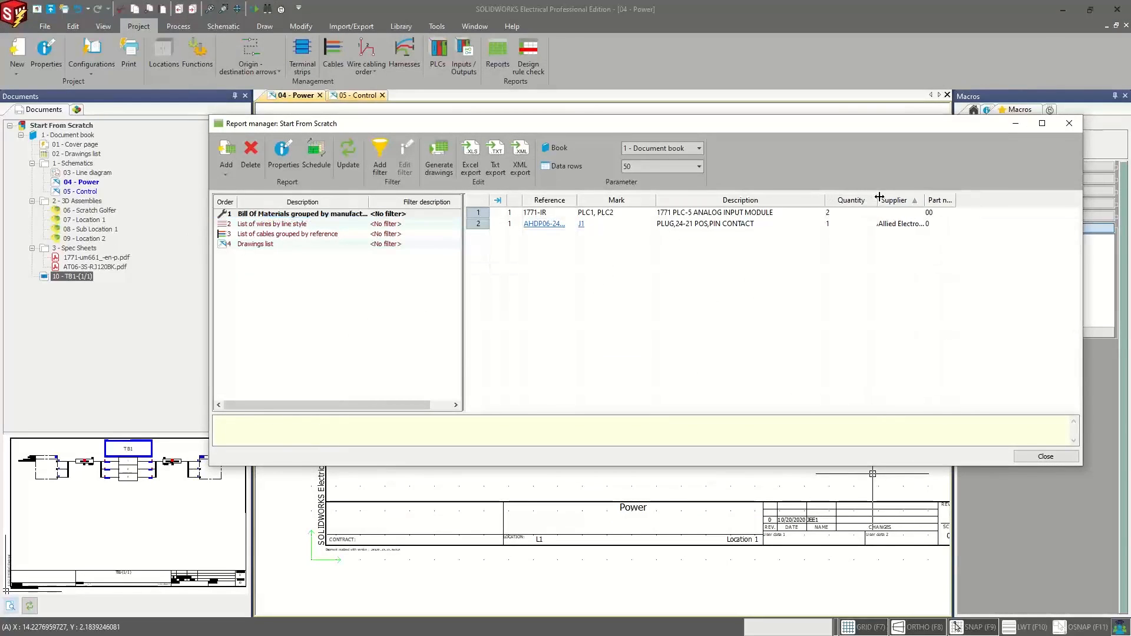
double_click(959, 200)
left_click(938, 225)
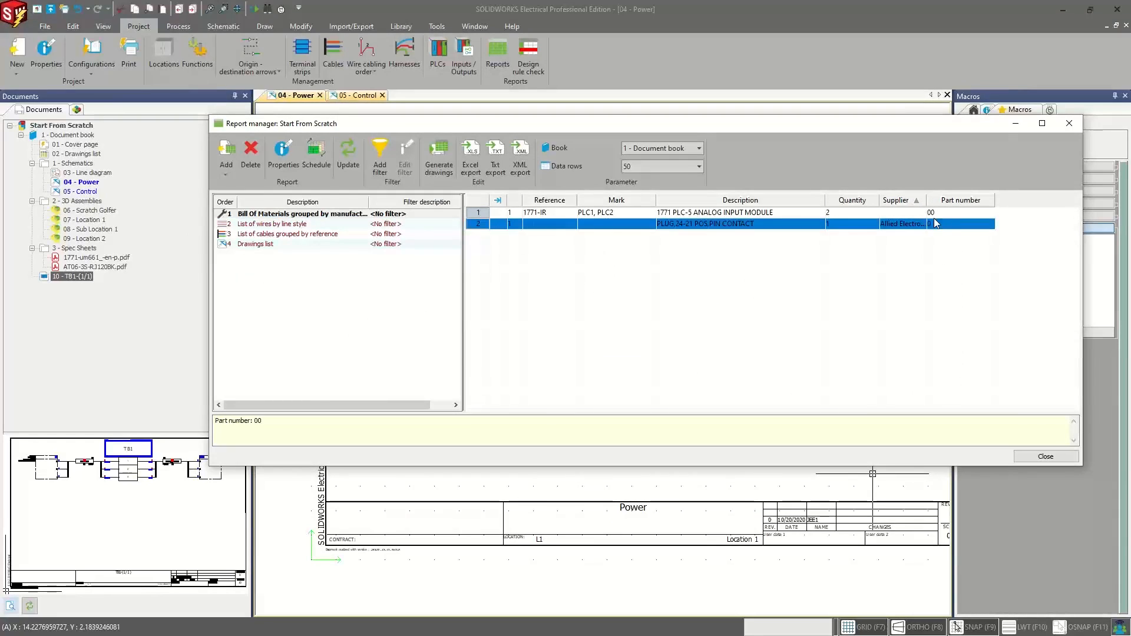
Step: Review the wires by line style, cables grouped by reference and drawings list reports one after another
left_click(287, 227)
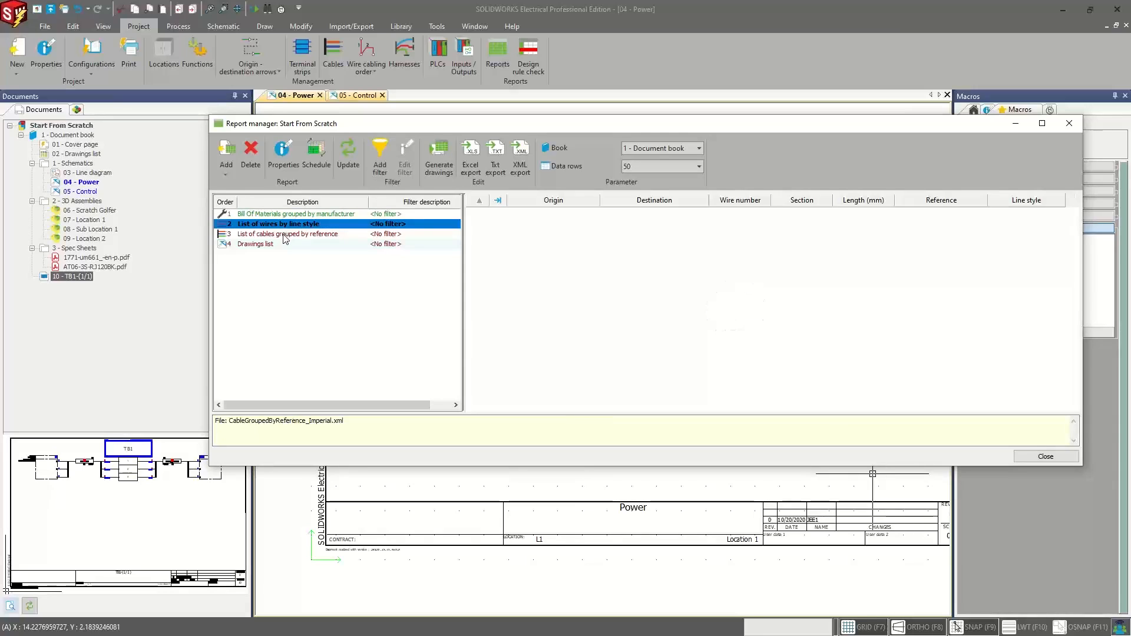
left_click(285, 235)
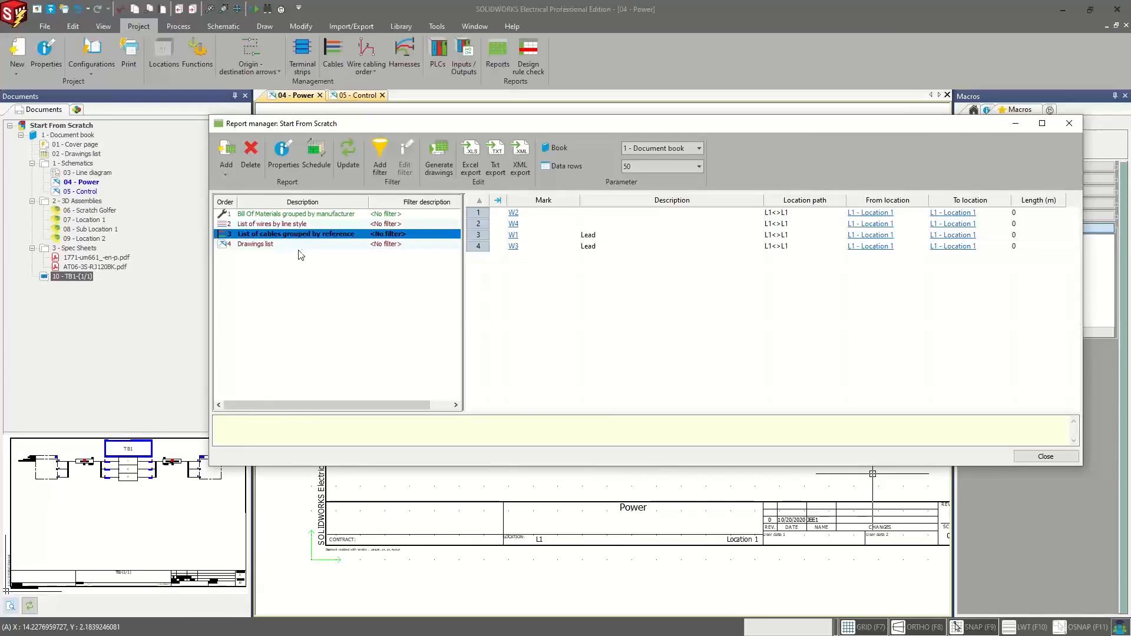
left_click(298, 245)
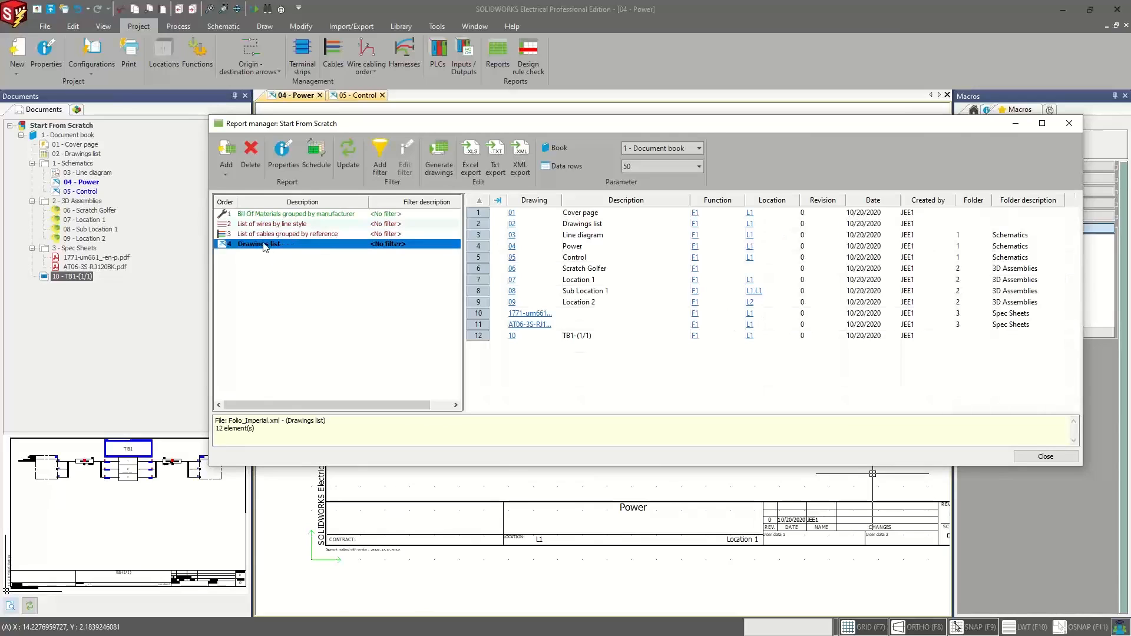
Step: Generate report drawings in document book 1 for the Bill of Materials, wires, cables and drawings list reports
left_click(436, 156)
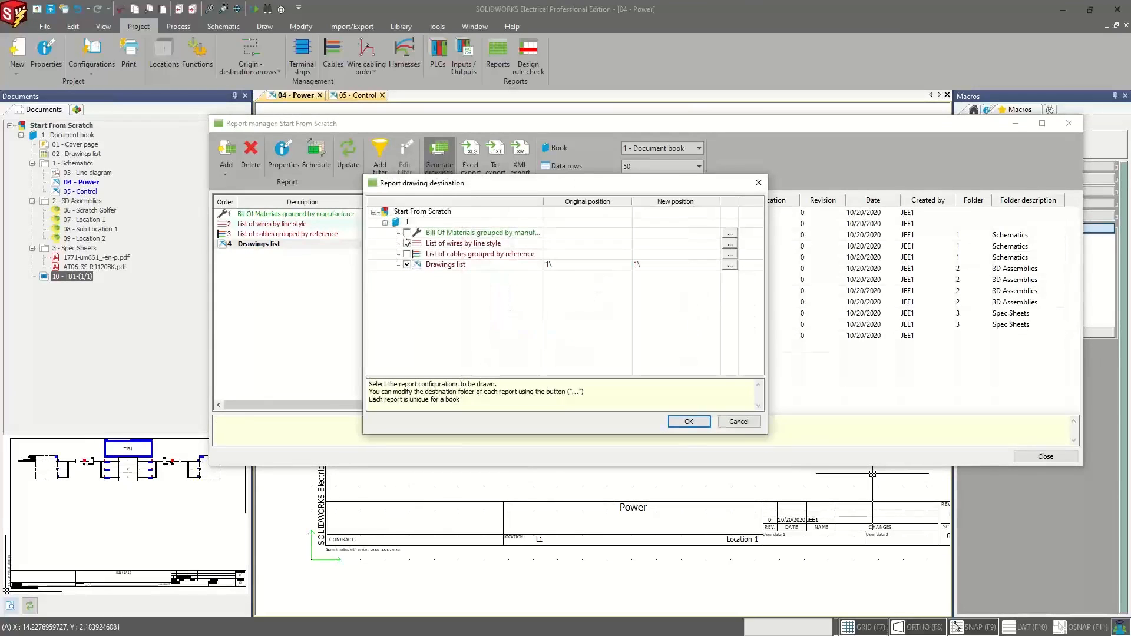
left_click(683, 422)
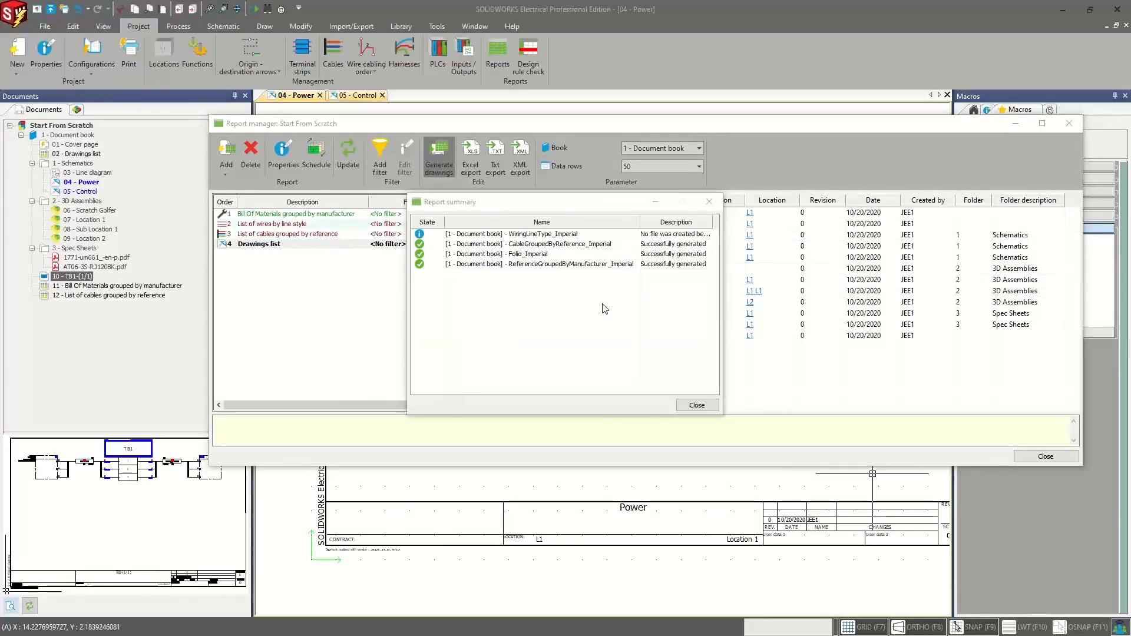
left_click(696, 404)
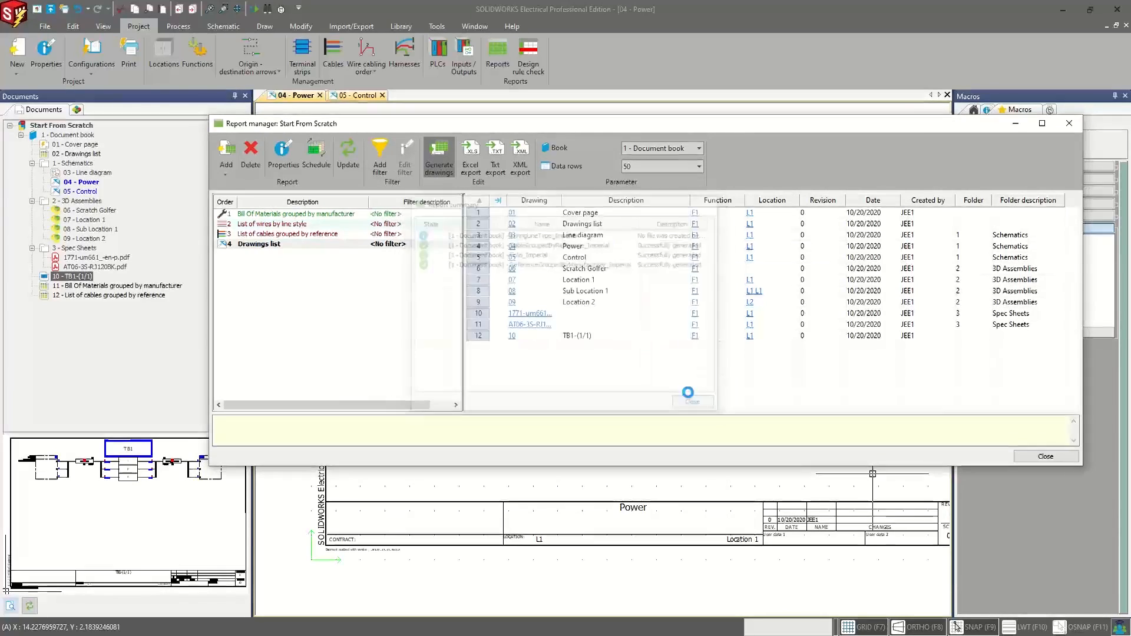
Step: Check the List of wires by line style report for entries and close the report manager
left_click(267, 224)
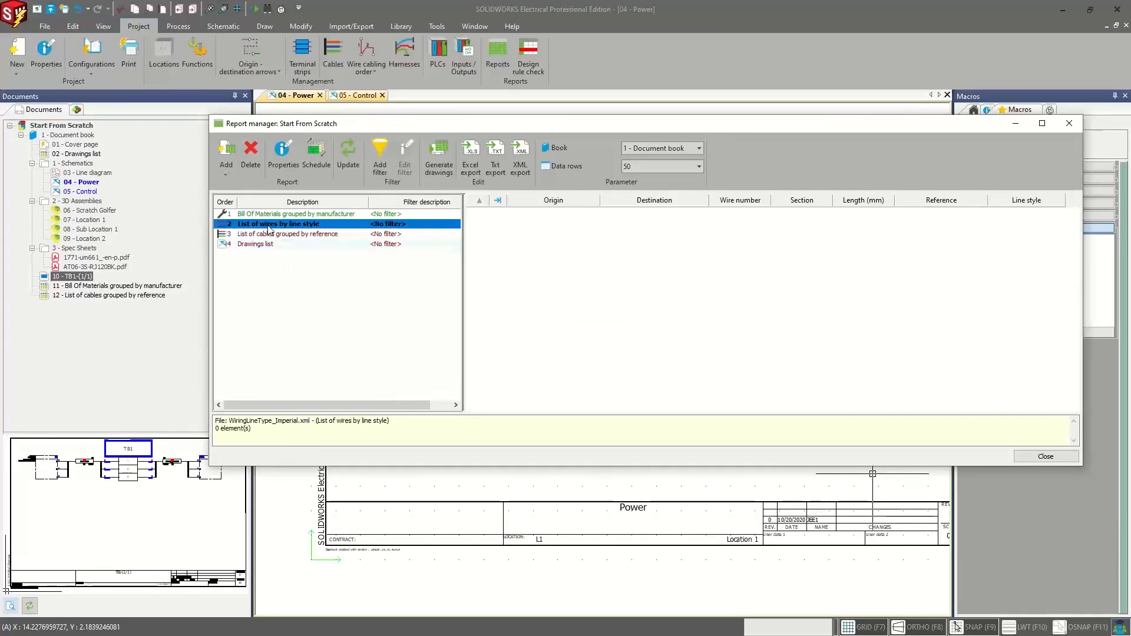
left_click(272, 235)
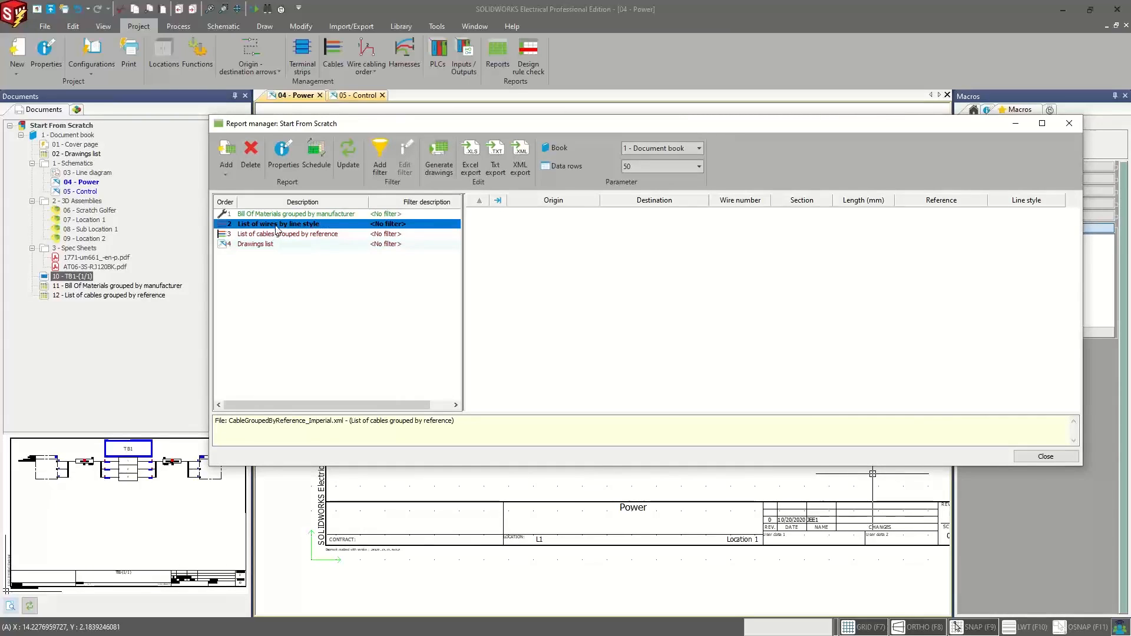
left_click(276, 225)
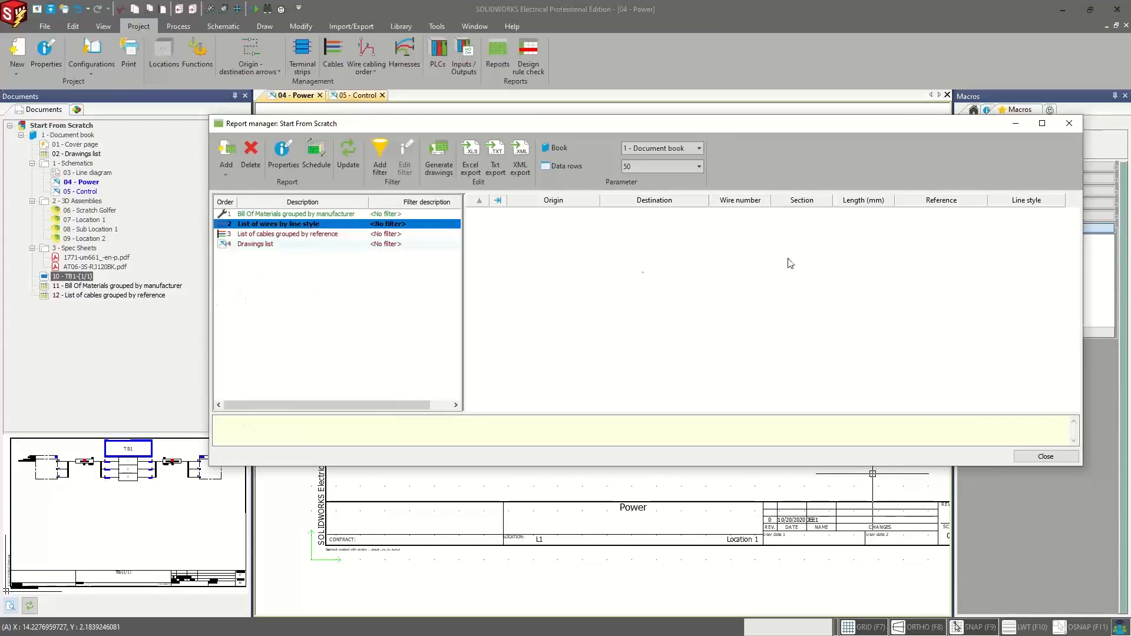
left_click(1069, 123)
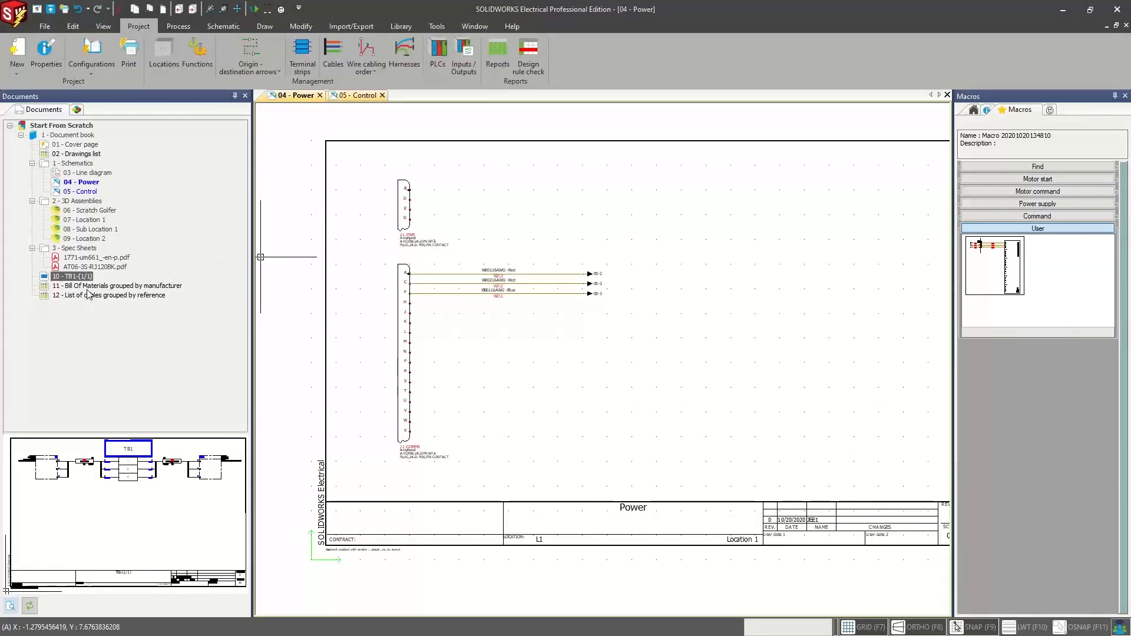
Step: Open the generated Bill of Materials and List of cables grouped by reference drawings to inspect their tables
double_click(88, 286)
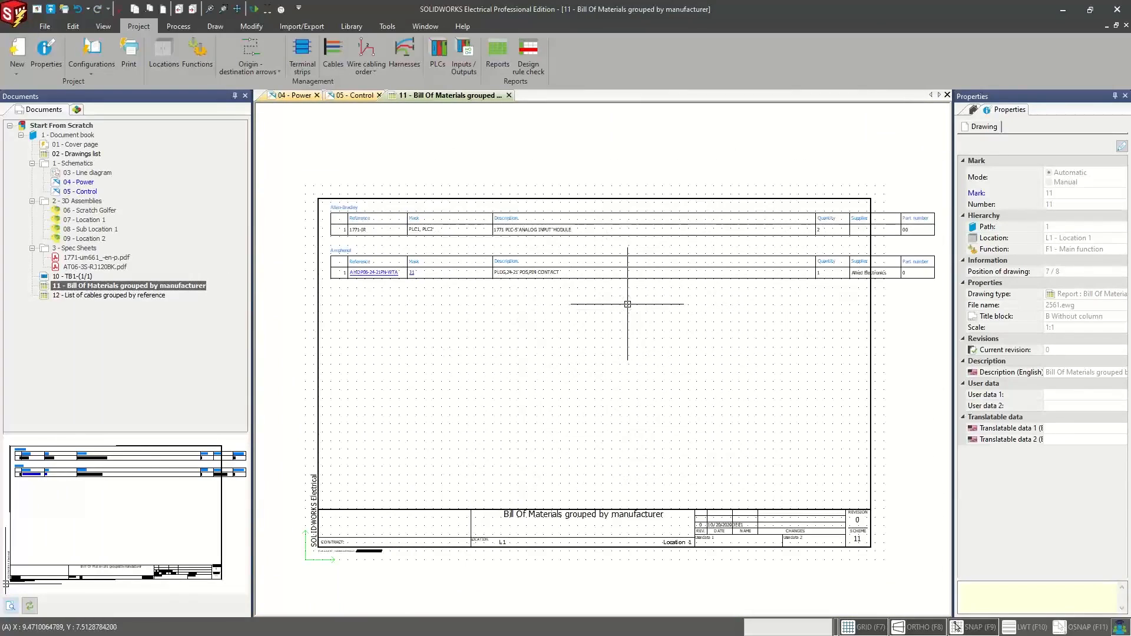
scroll(634, 285, "down", 2)
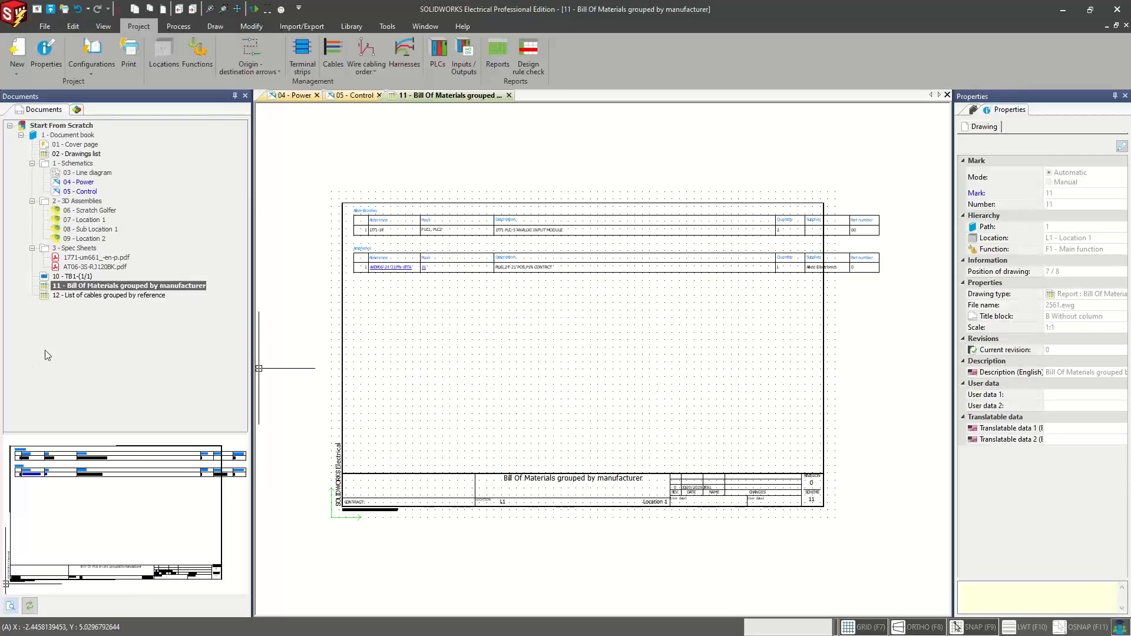
left_click(121, 295)
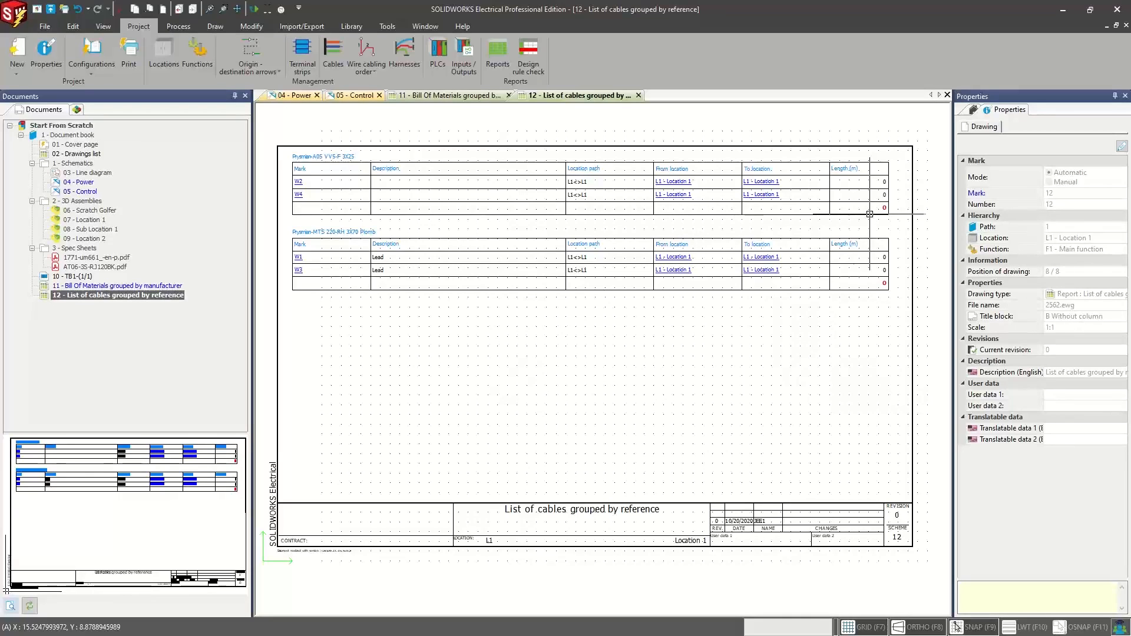
Step: Examine the Length property of cable W1 in the cables manager, leaving its properties without edits
left_click(330, 52)
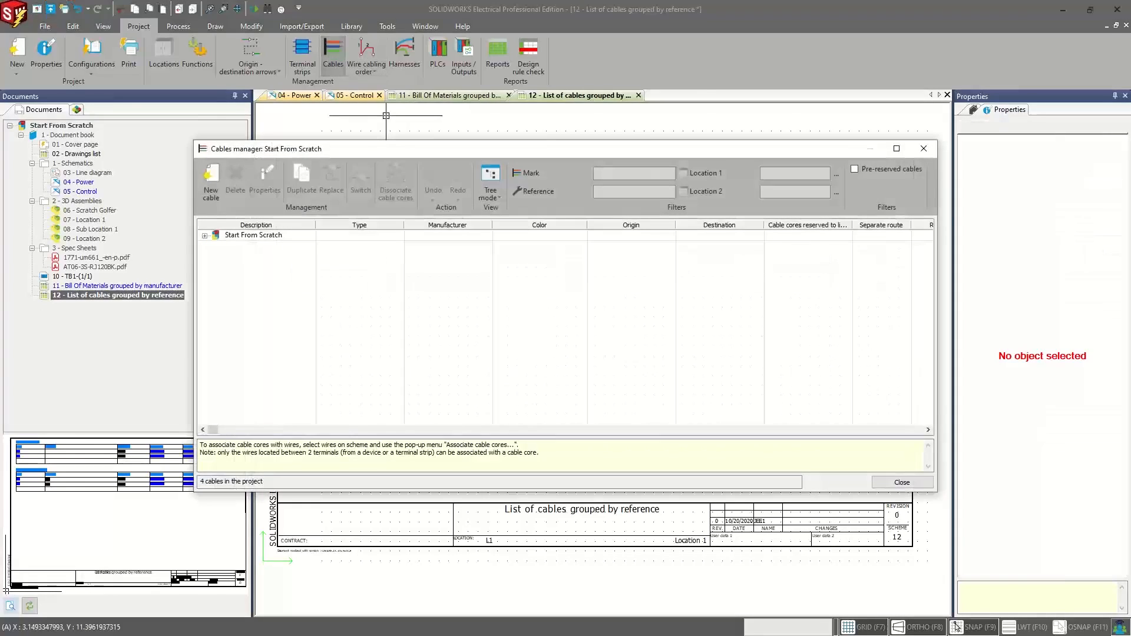
left_click(923, 148)
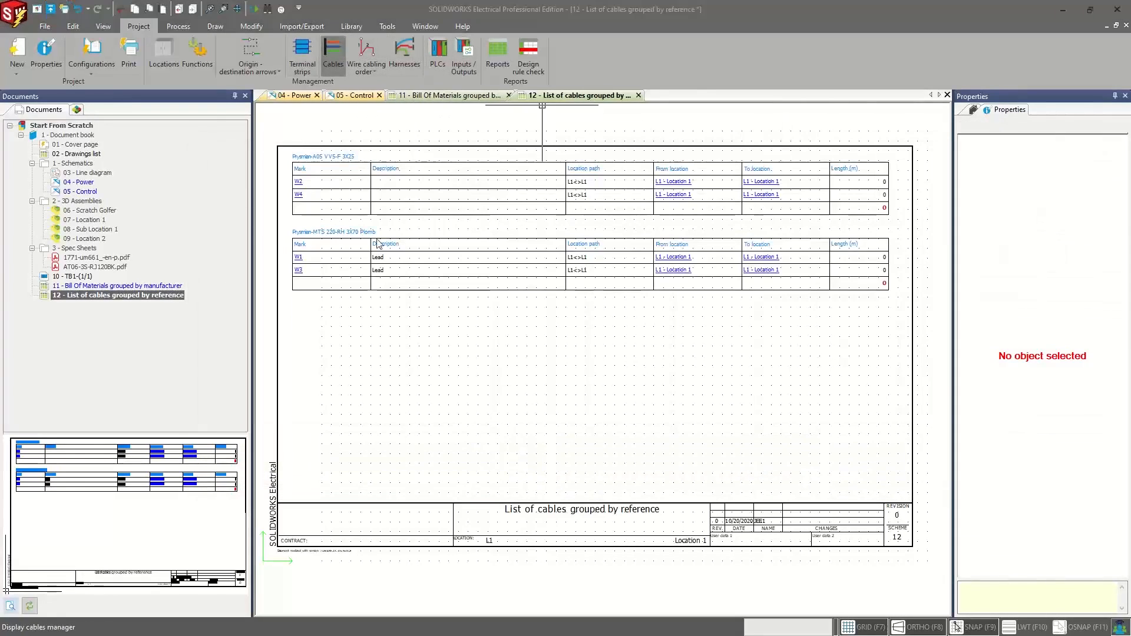
key("Return")
left_click(237, 246)
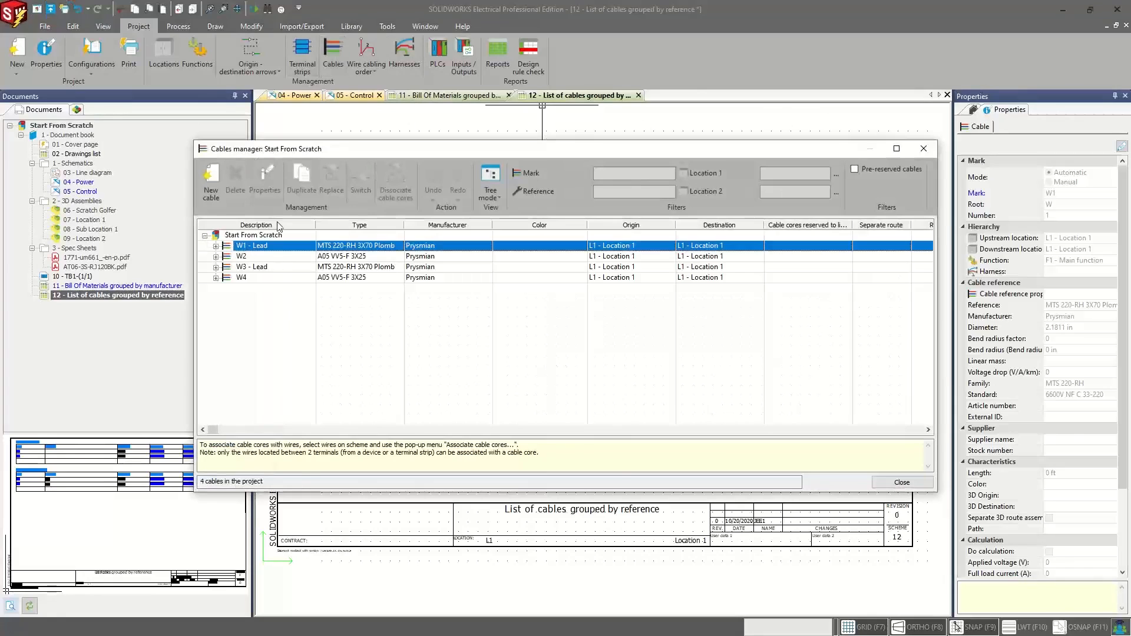
left_click(265, 183)
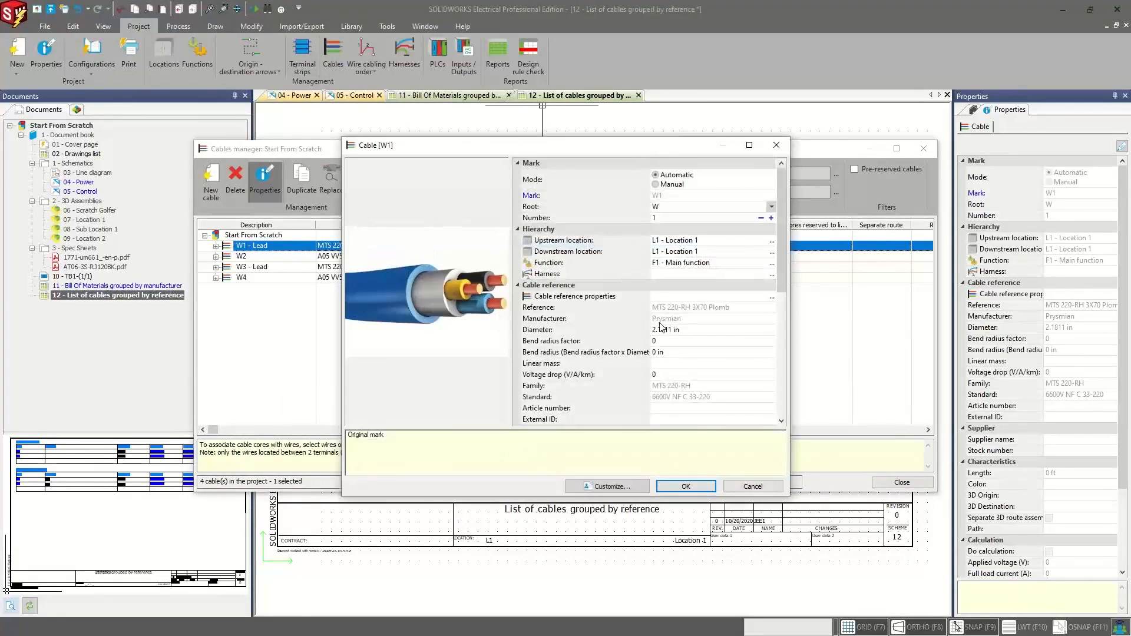
scroll(677, 284, "down", 2)
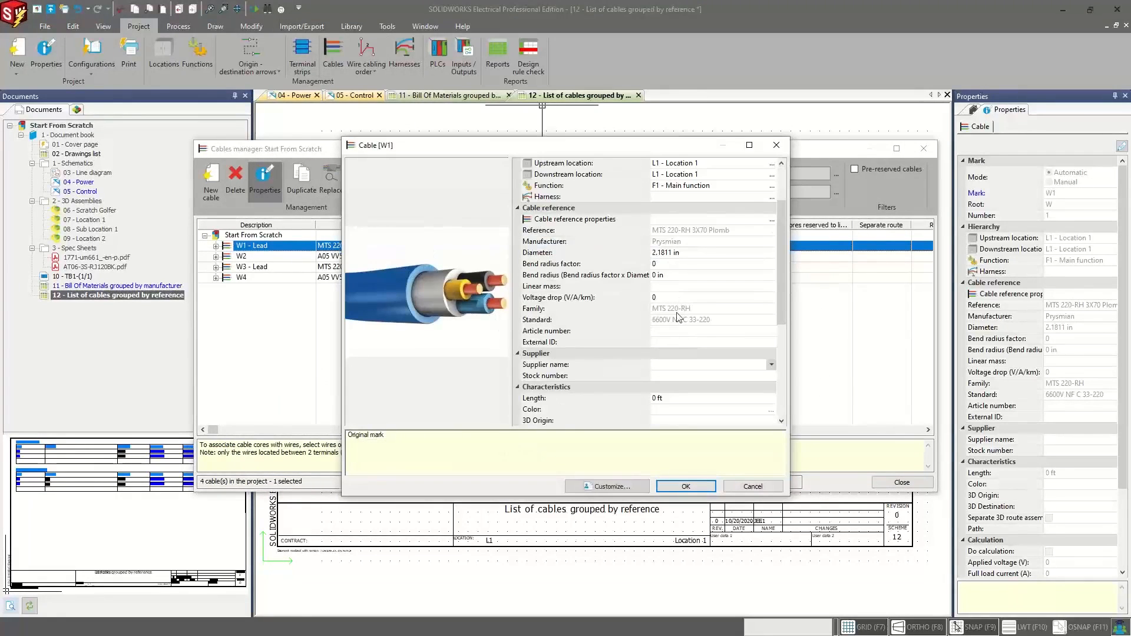
scroll(672, 366, "down", 2)
left_click(680, 332)
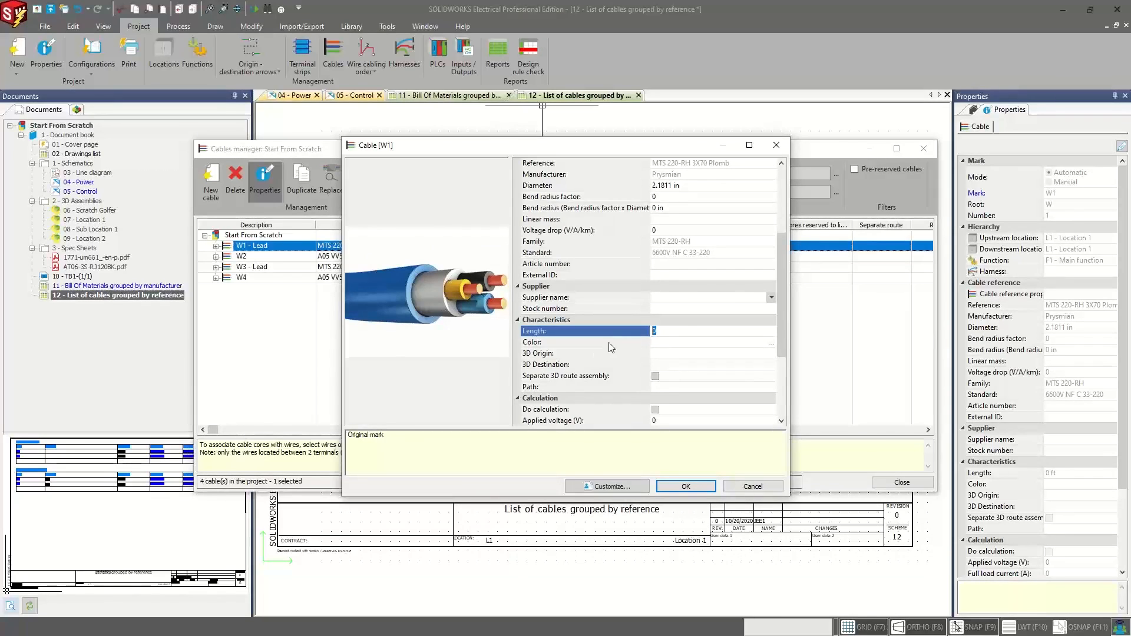
left_click(777, 145)
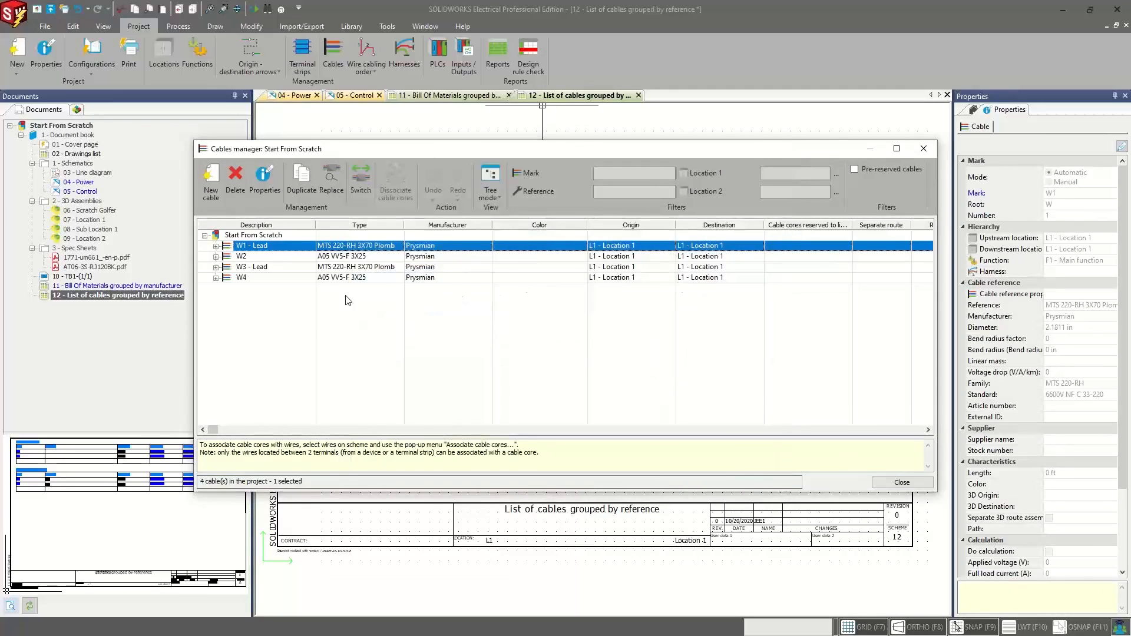
left_click(923, 149)
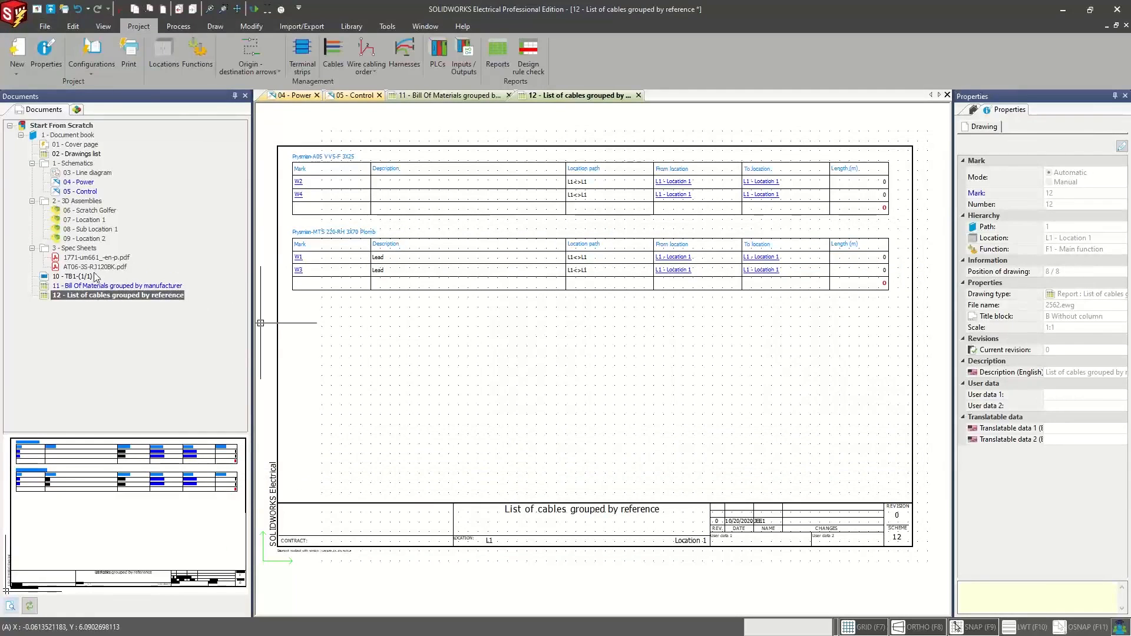
Step: Look through the general, text, symbol and graphic settings of the project configuration and close it
left_click(96, 74)
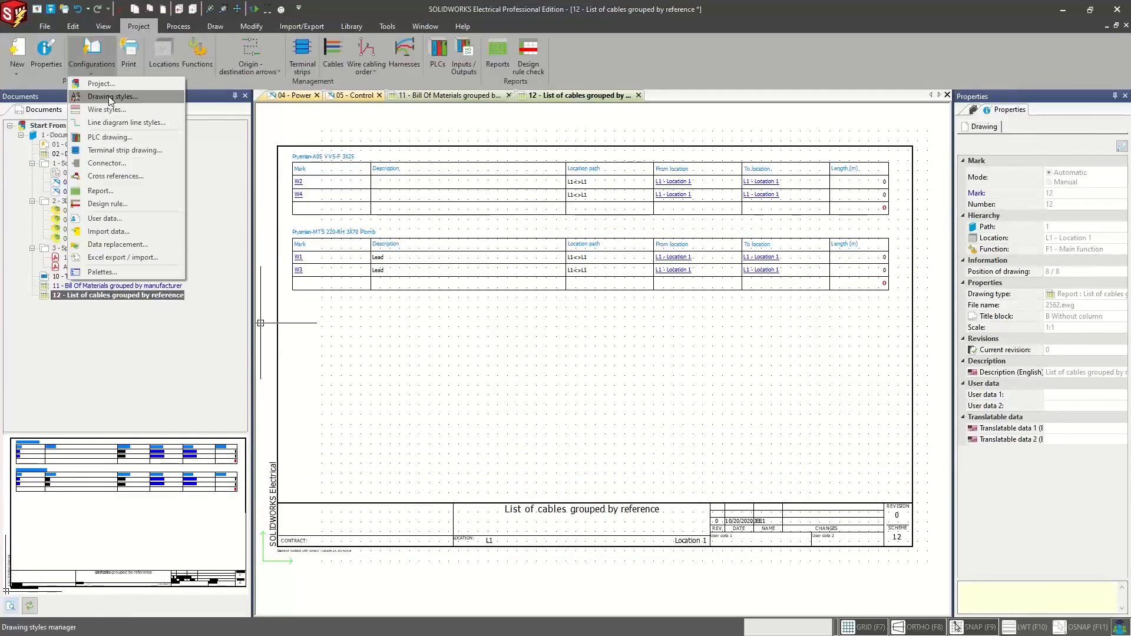
left_click(116, 84)
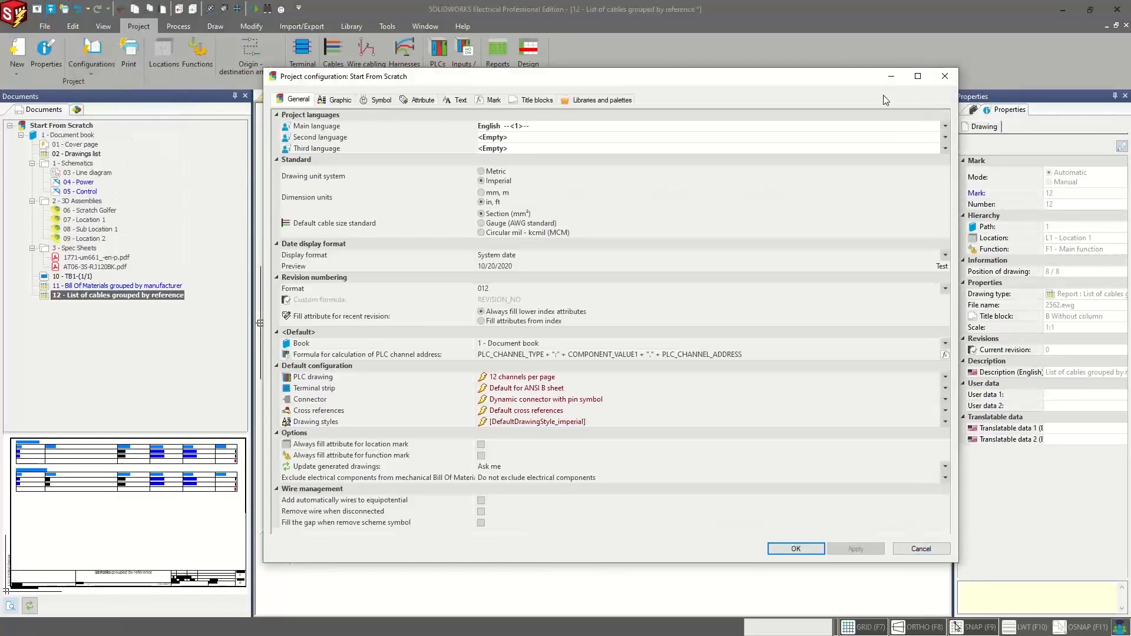
left_click(418, 100)
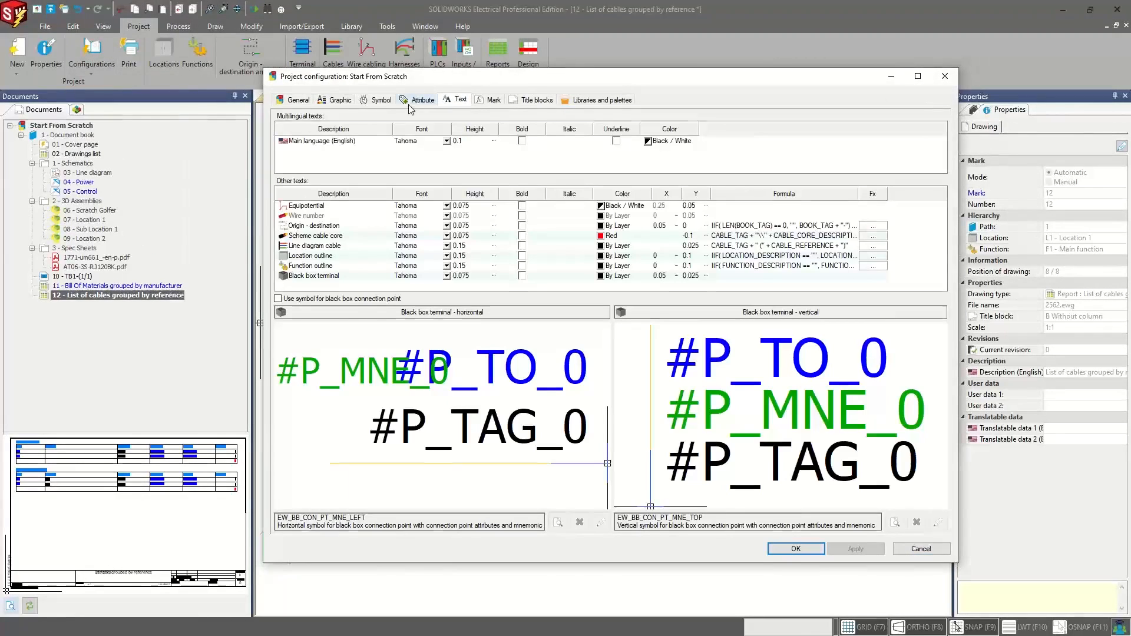
left_click(406, 106)
left_click(381, 103)
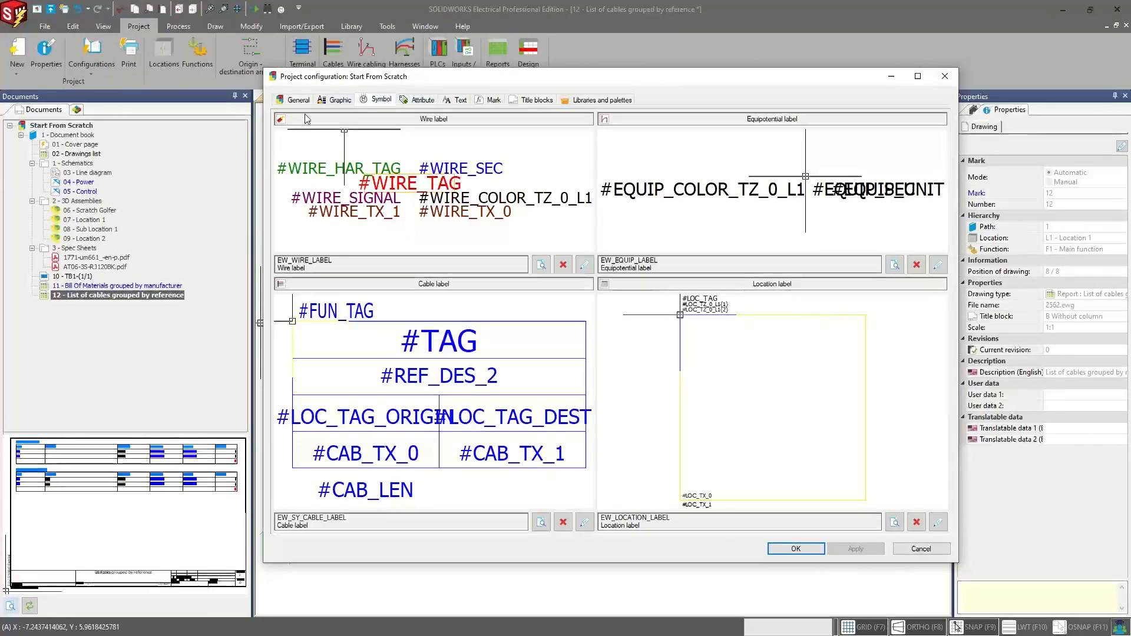
left_click(331, 102)
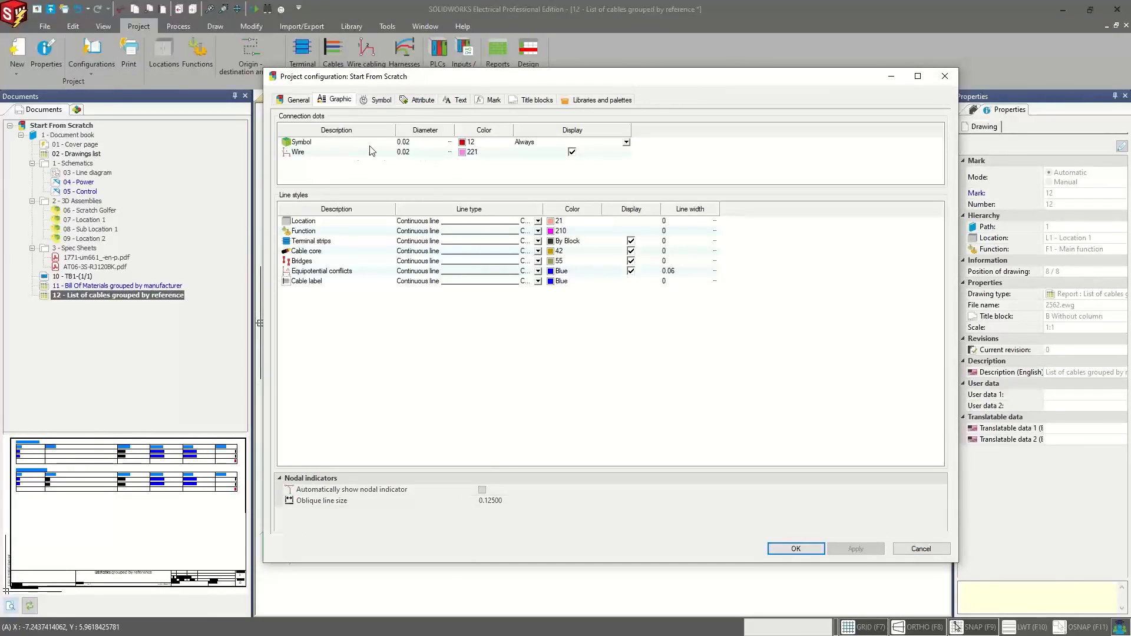
left_click(945, 76)
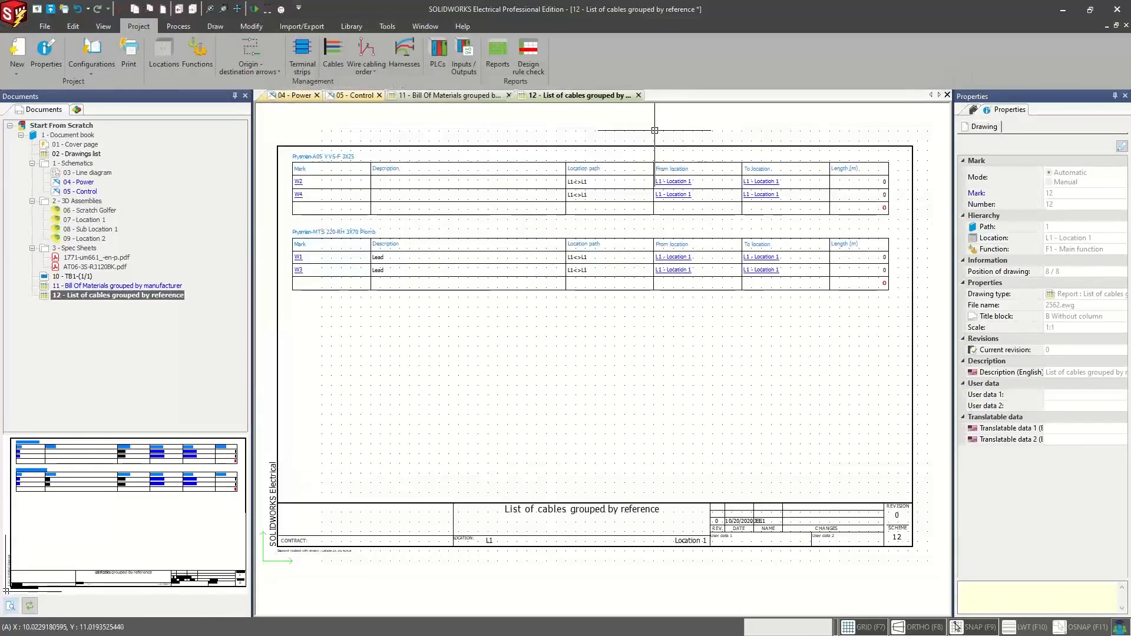
Step: Reopen the project configuration, close it without edits, and look over the other available configuration types
left_click(100, 63)
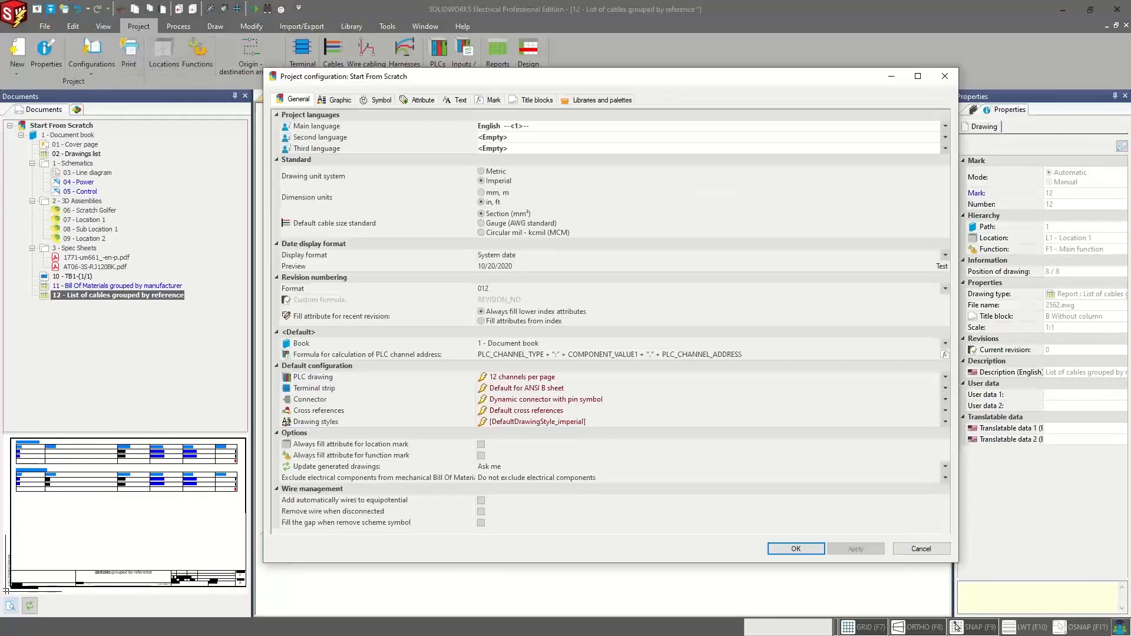
left_click(944, 76)
left_click(80, 68)
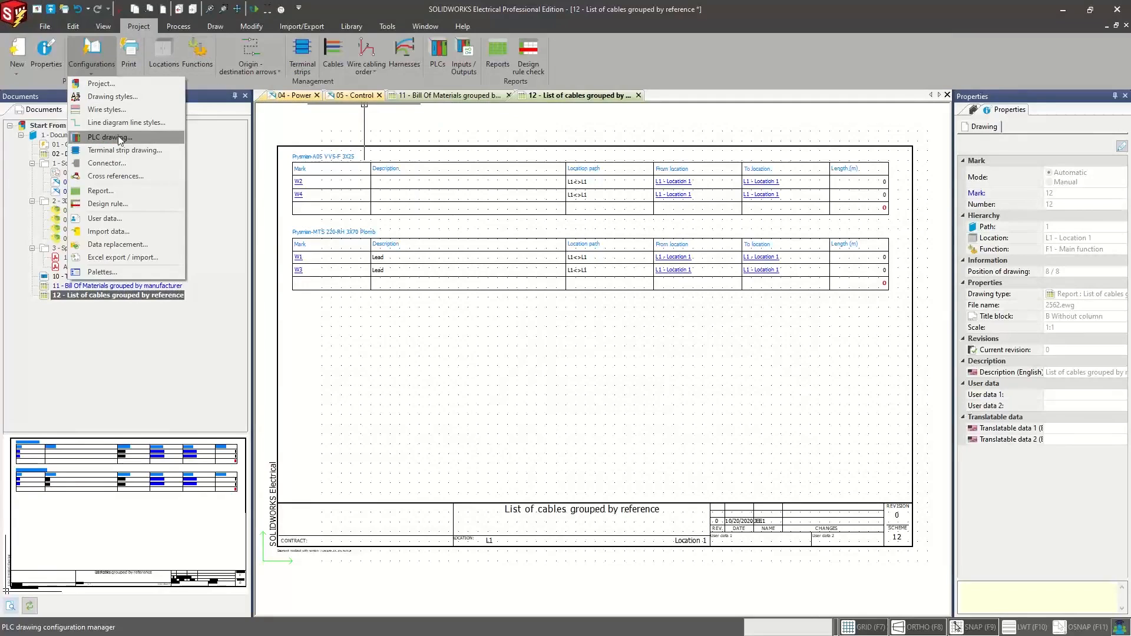
left_click(171, 340)
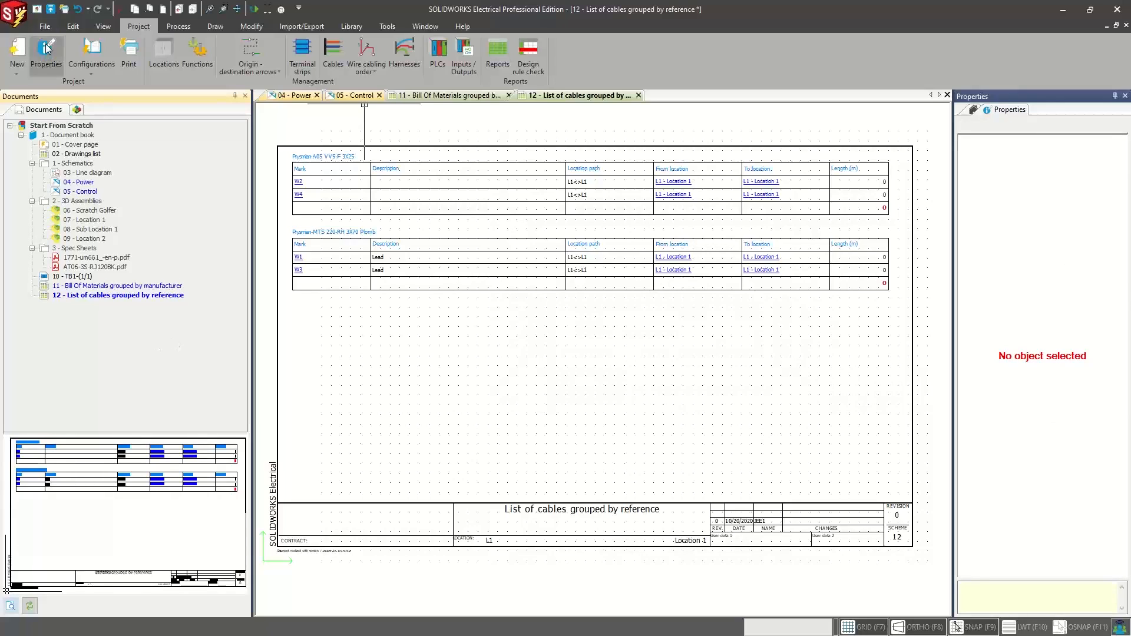
Step: Close the Start From Scratch project from the projects manager
left_click(37, 10)
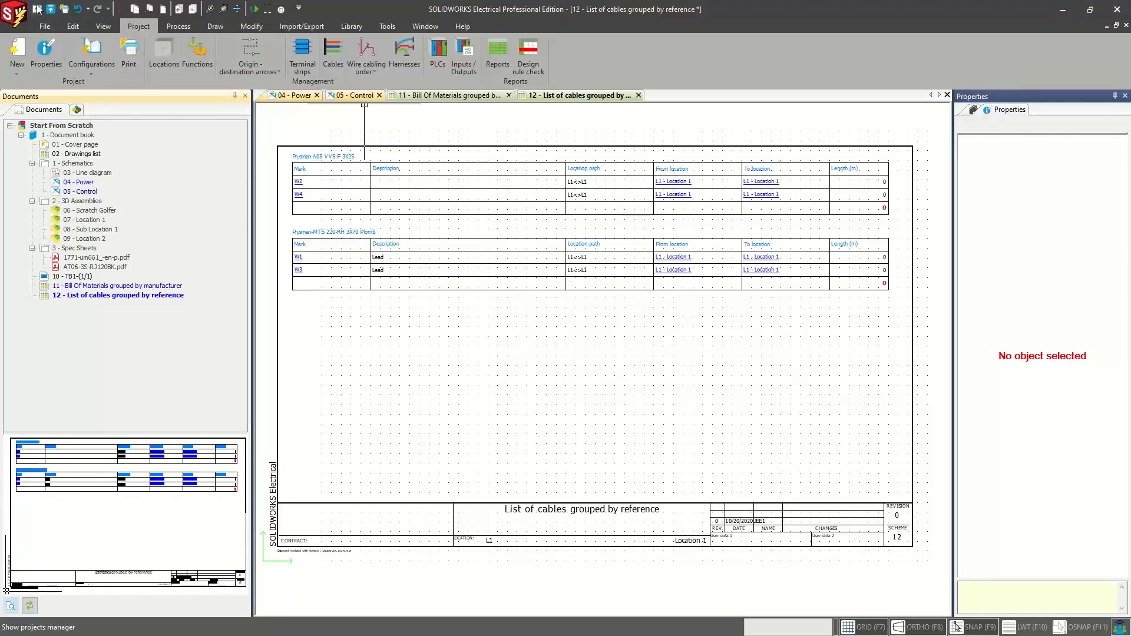
left_click(392, 268)
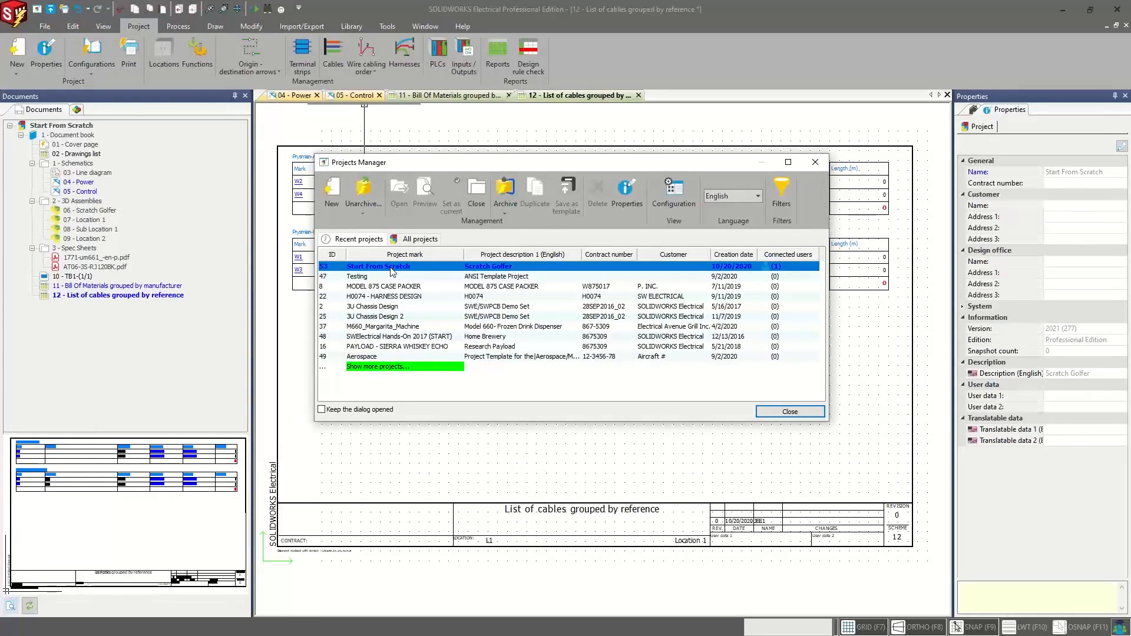
right_click(442, 266)
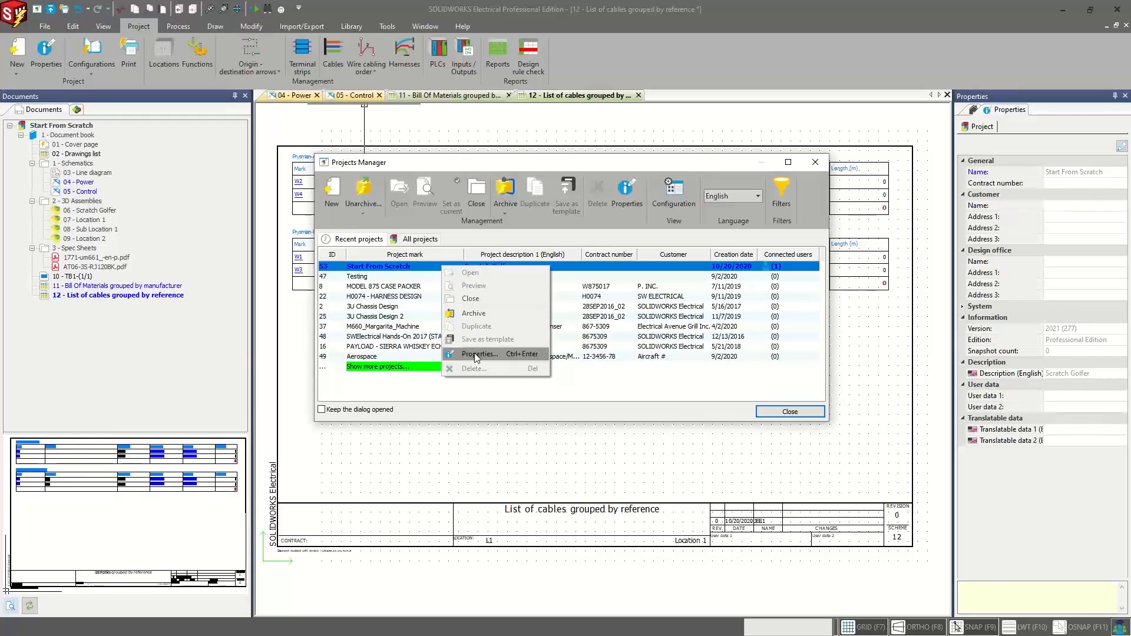
left_click(489, 299)
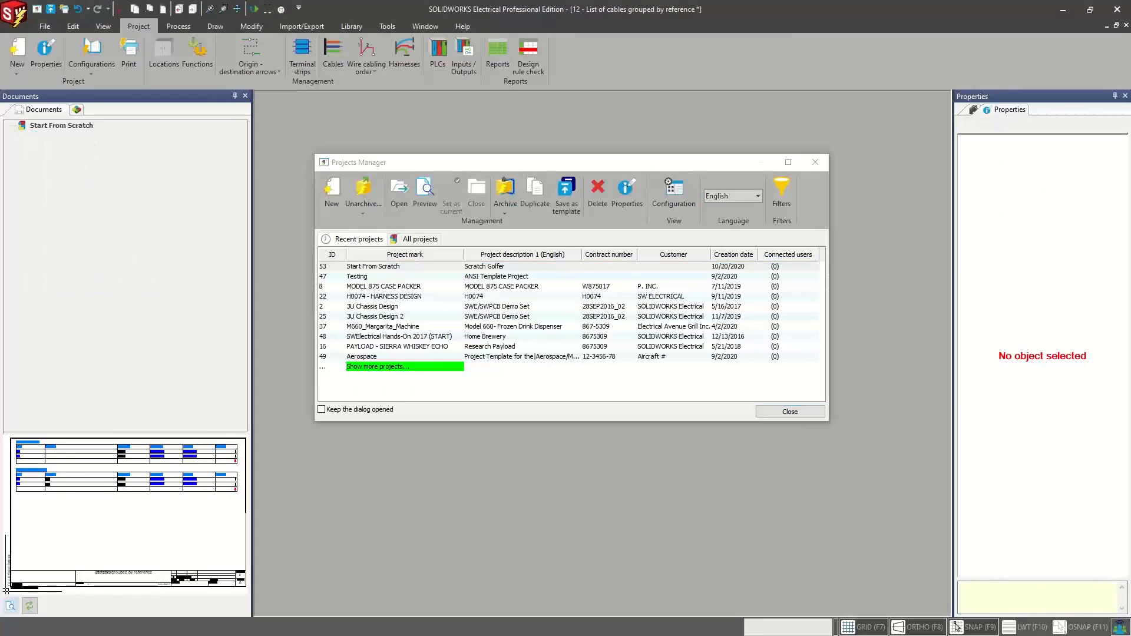
Step: Save the Start From Scratch project as a project template named Start From Scratch 10-20-20
left_click(575, 196)
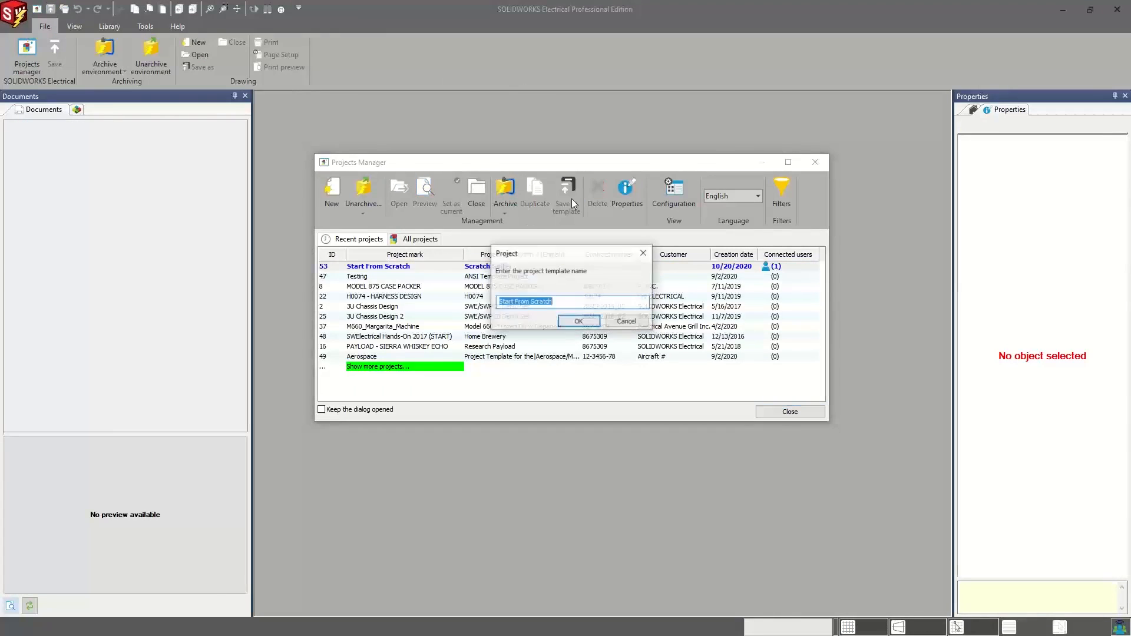
left_click(571, 305)
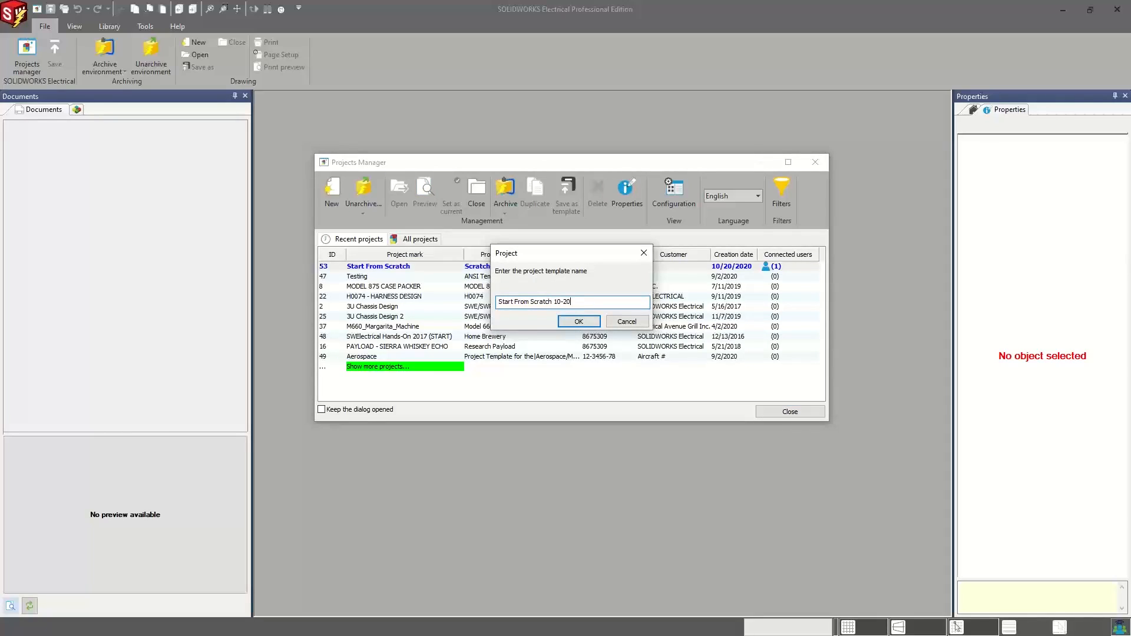
left_click(562, 321)
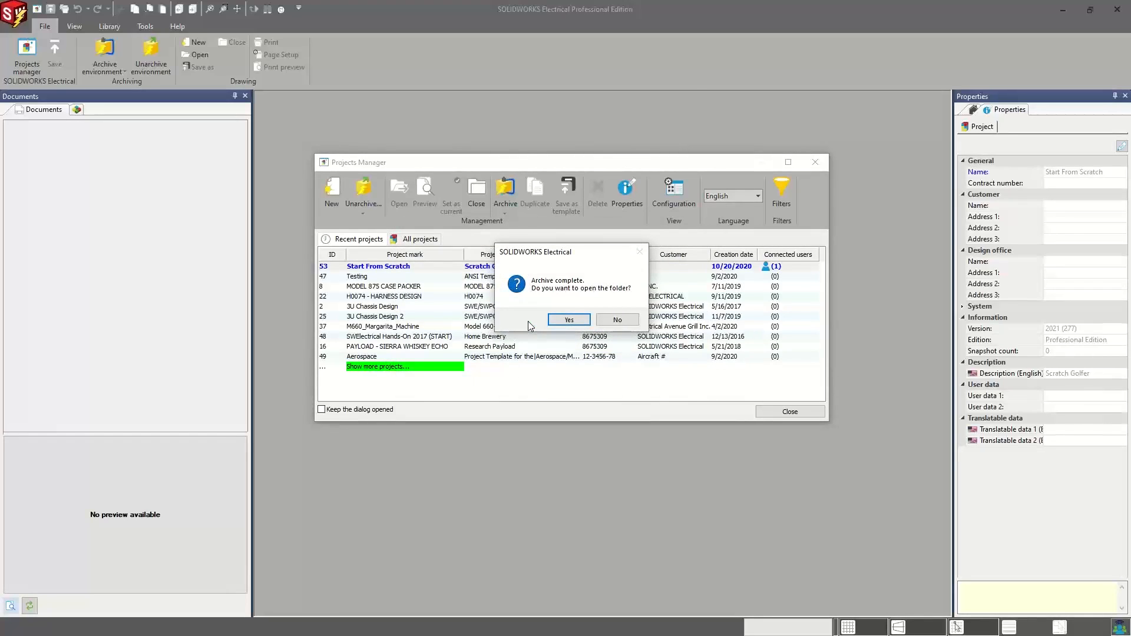
Step: Open the ProjectTemplate folder, locate Start From Scratch 10-20-20.proj.tewzip, and minimise the folder window
left_click(552, 321)
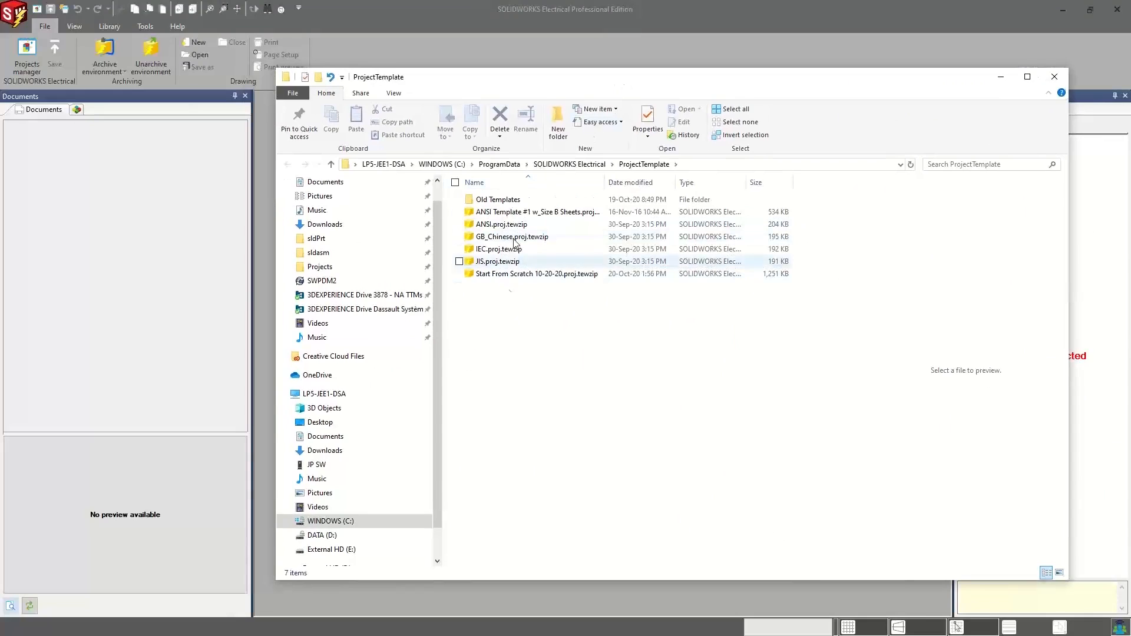
left_click_drag(556, 77, 552, 79)
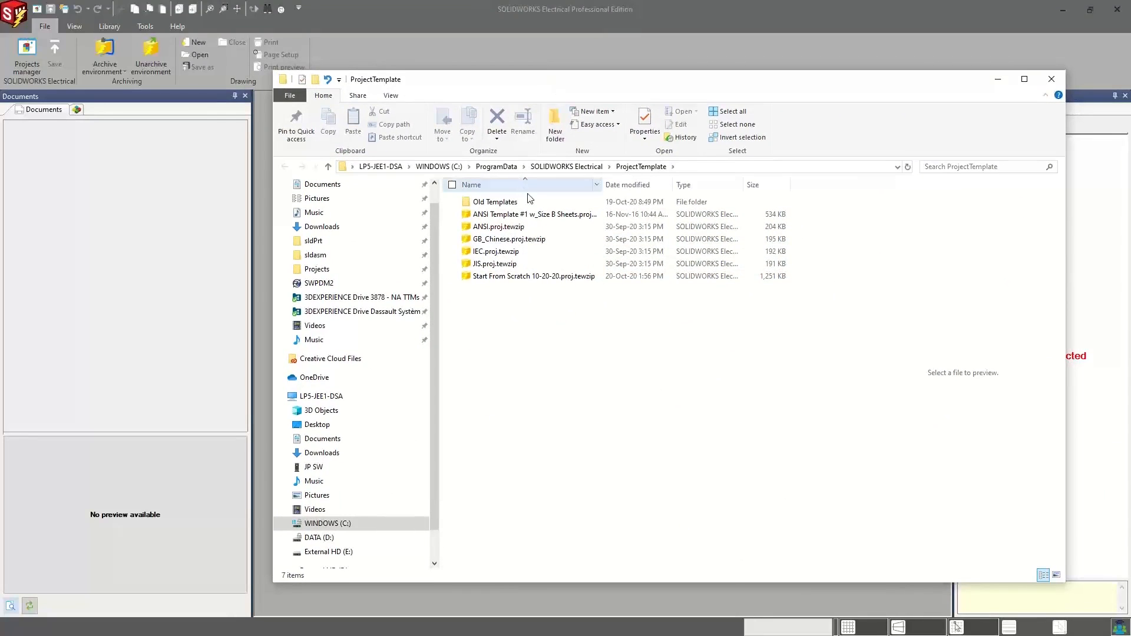
left_click(494, 276)
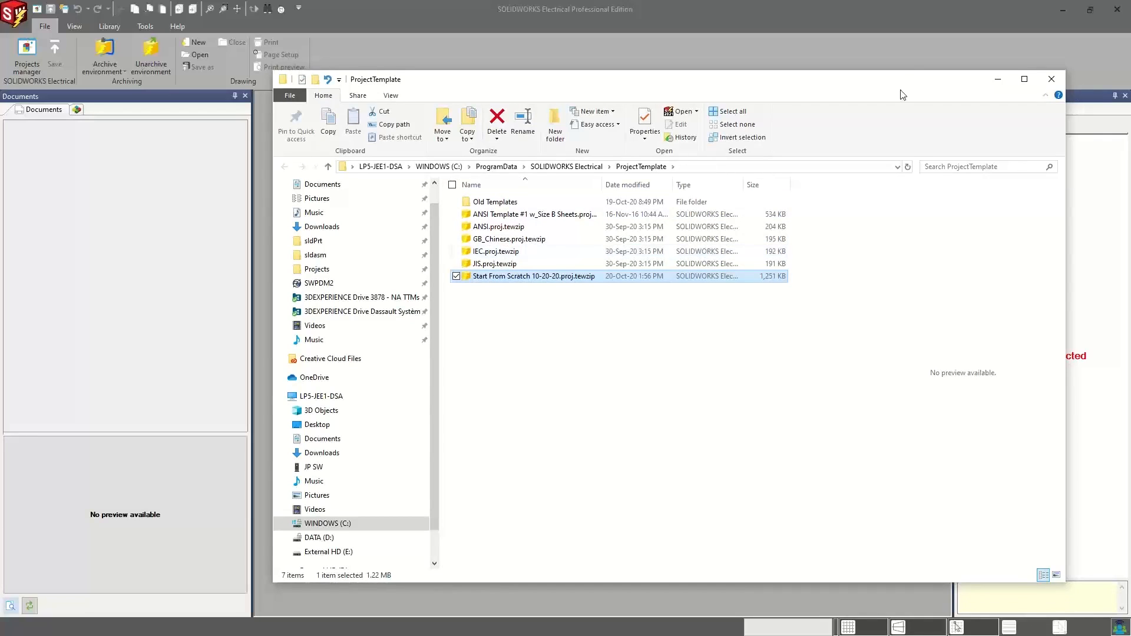
left_click(997, 79)
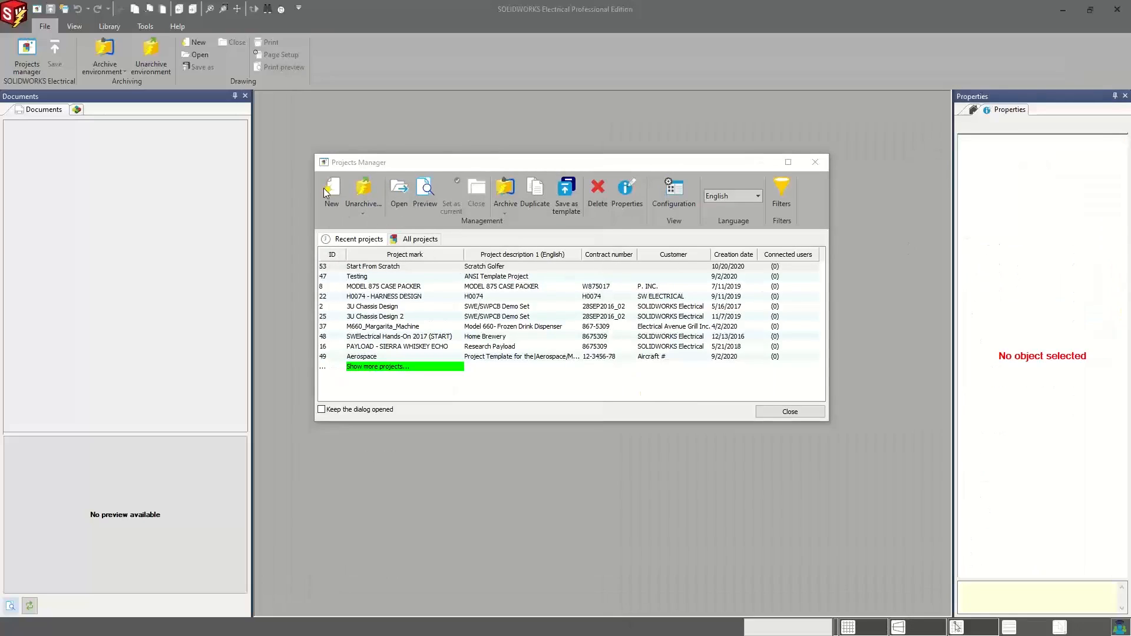
Step: Check which project templates are offered for a new project and cancel its creation
left_click(325, 190)
left_click(546, 294)
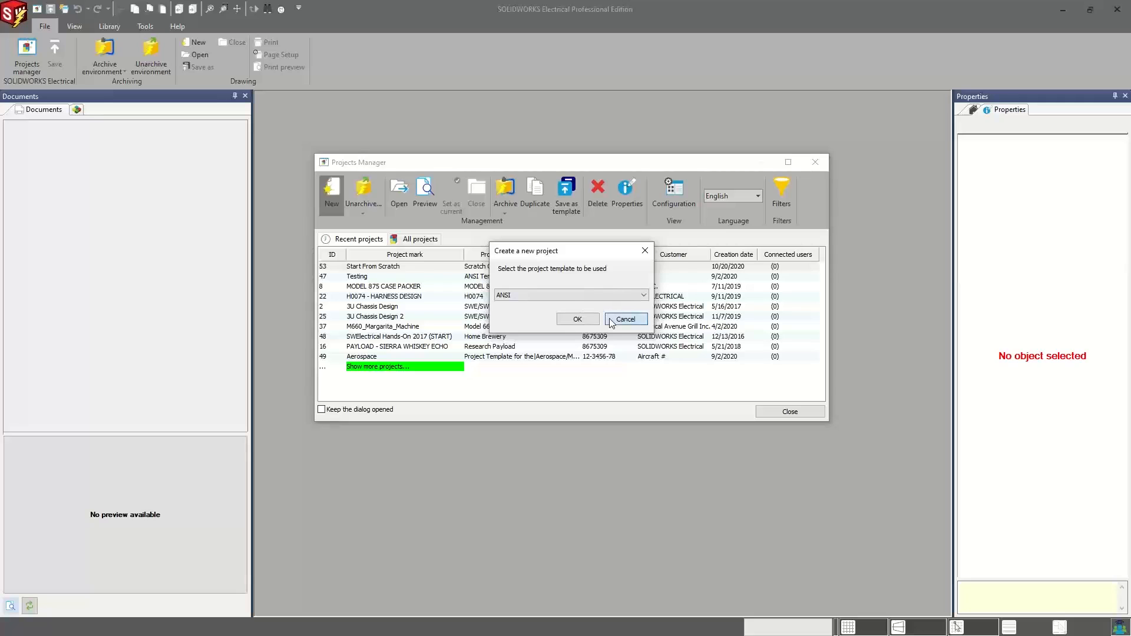
left_click(625, 319)
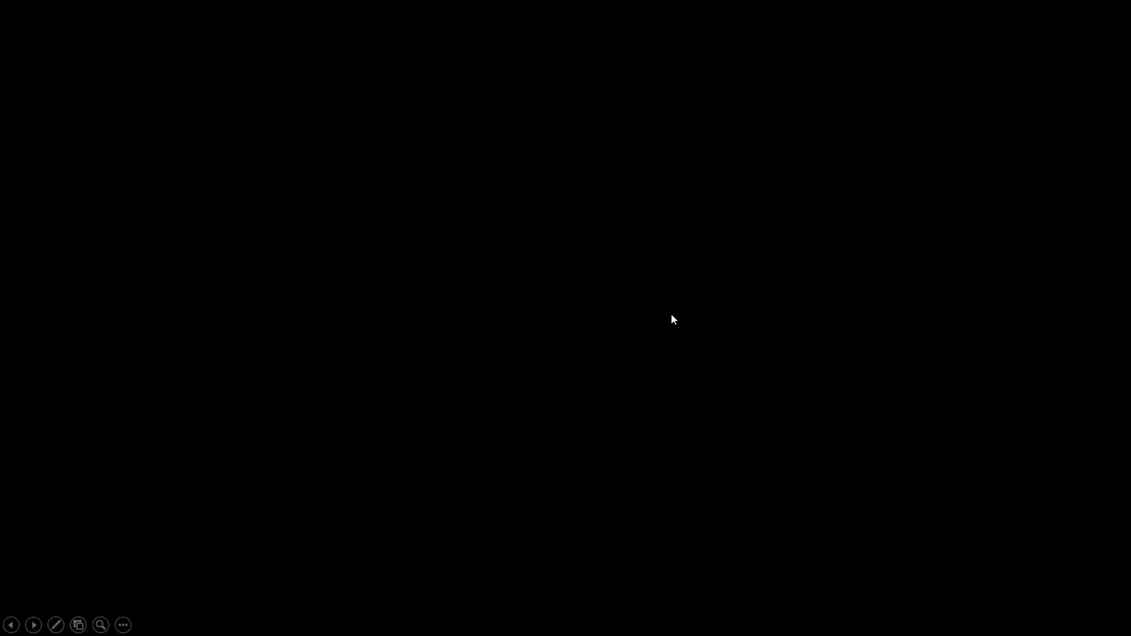
left_click(672, 315)
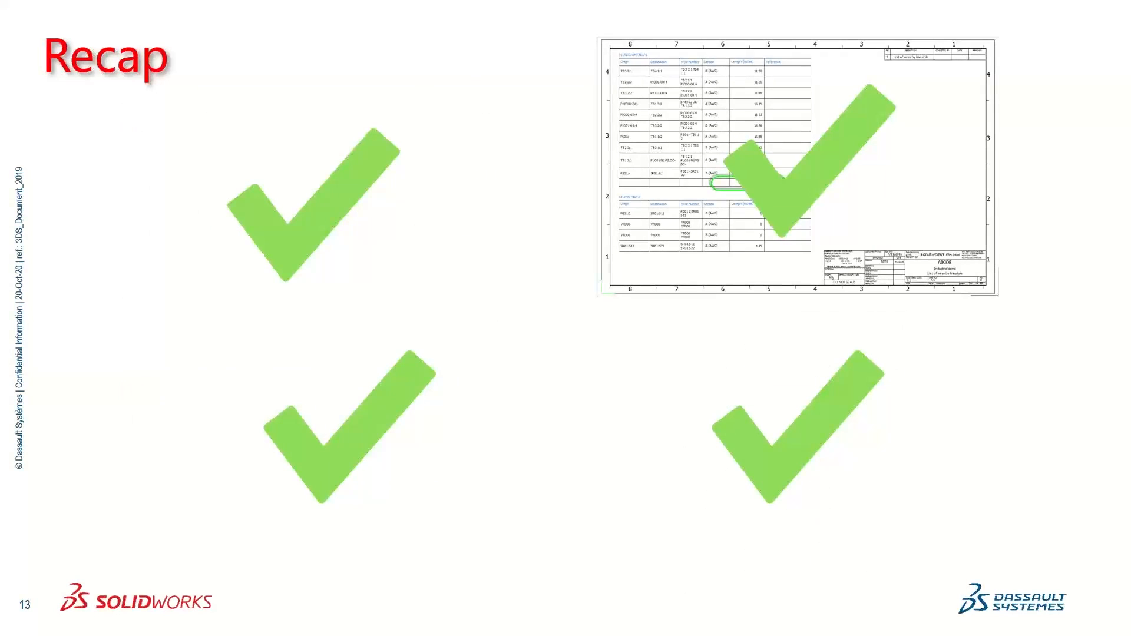
key("Right")
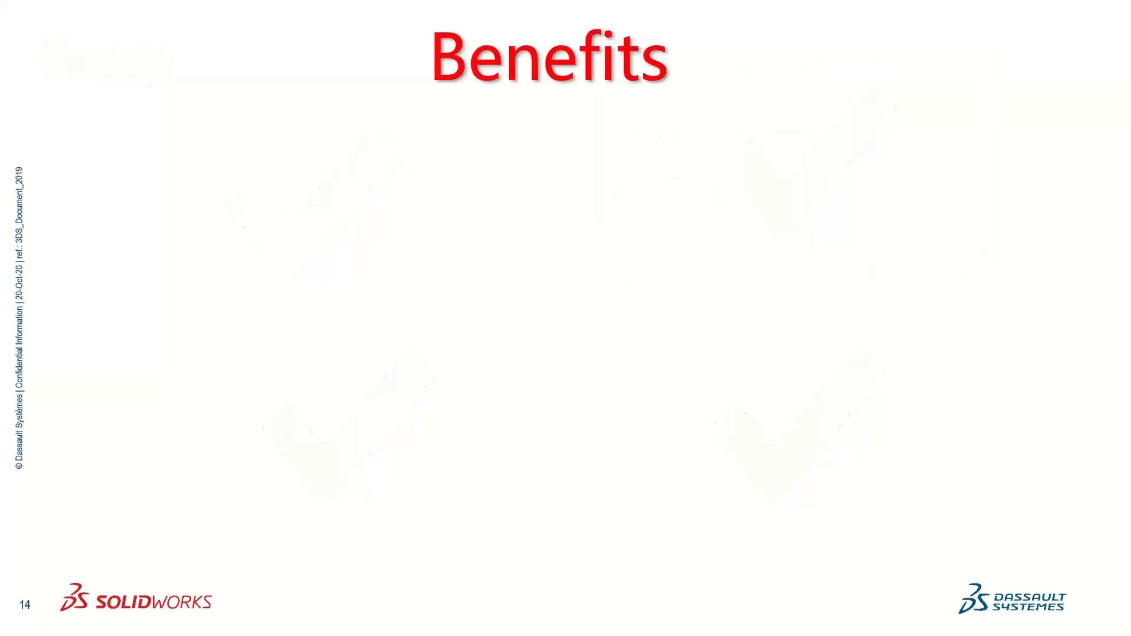
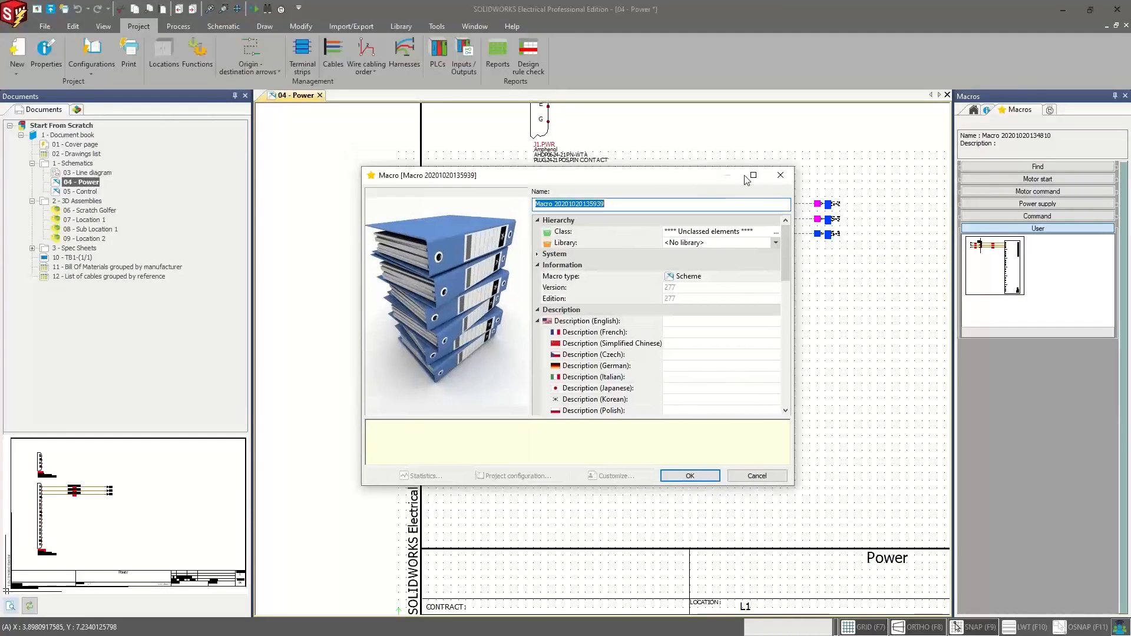
Step: Save the selected J1.COMMS connector and its three wires as a scheme macro in the User group, and clear the selection
left_click(690, 480)
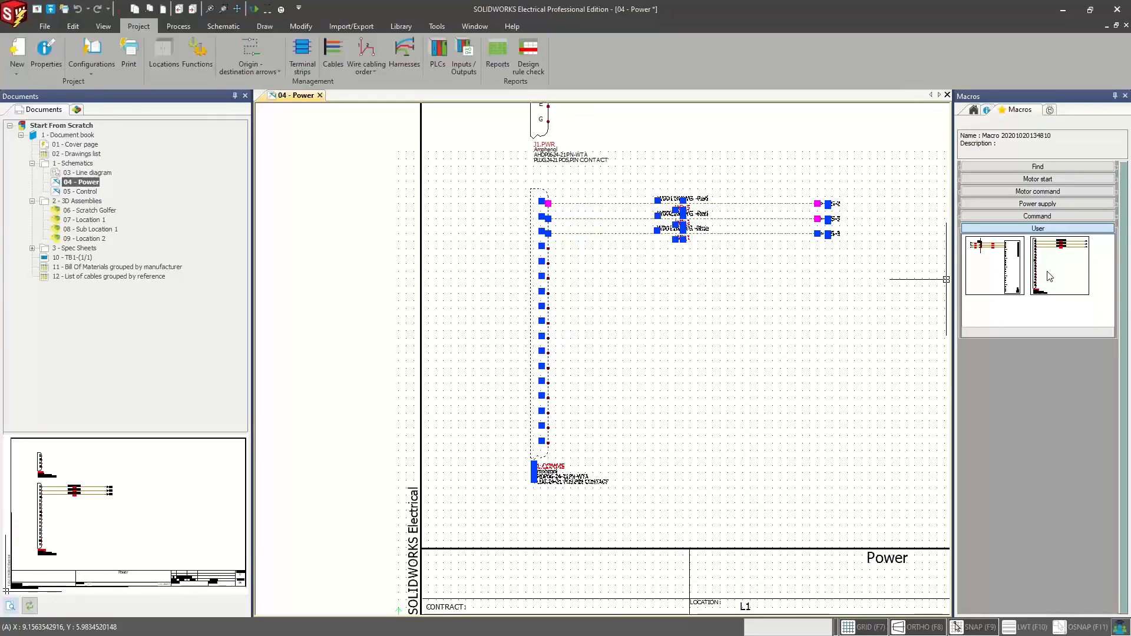
right_click(1049, 276)
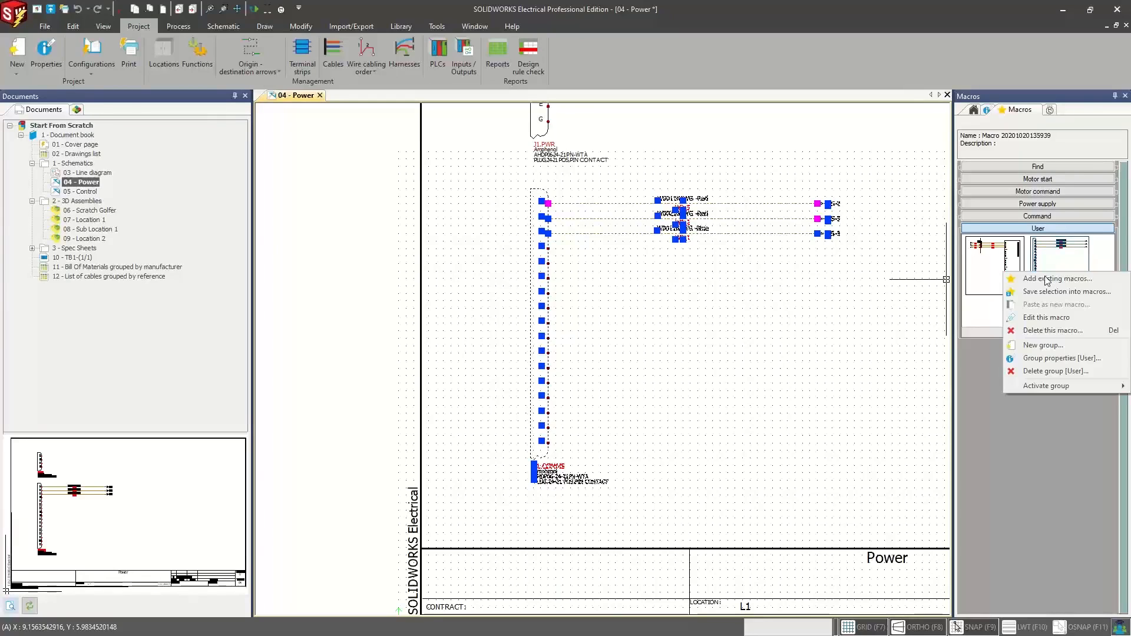
key("Escape")
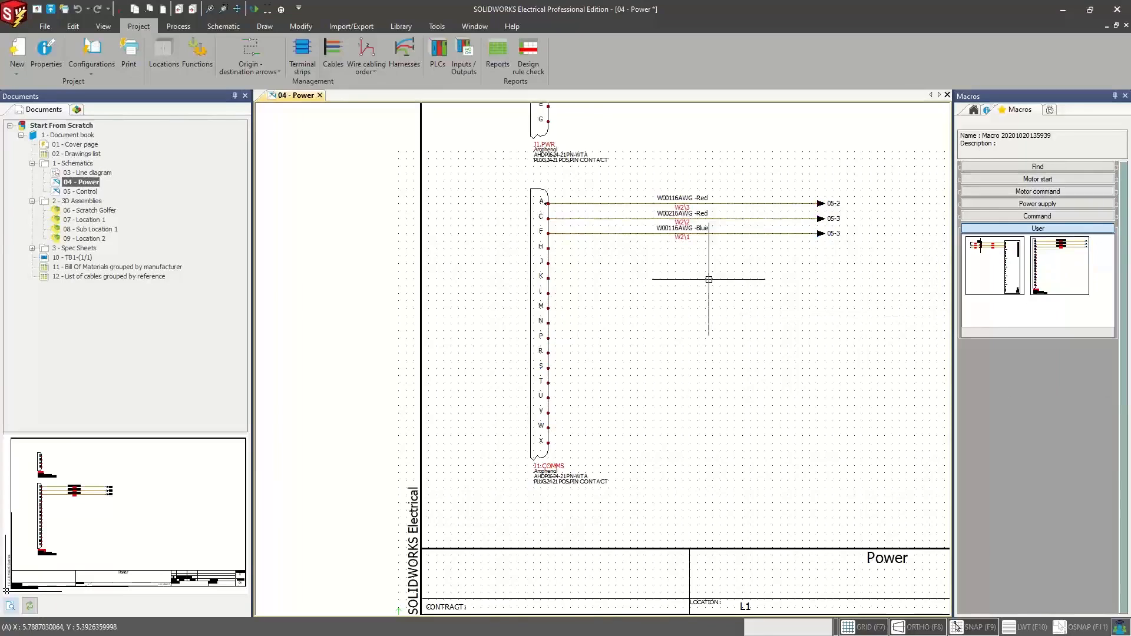
Step: Browse the unclassed macros in the macros manager and close it
left_click(403, 26)
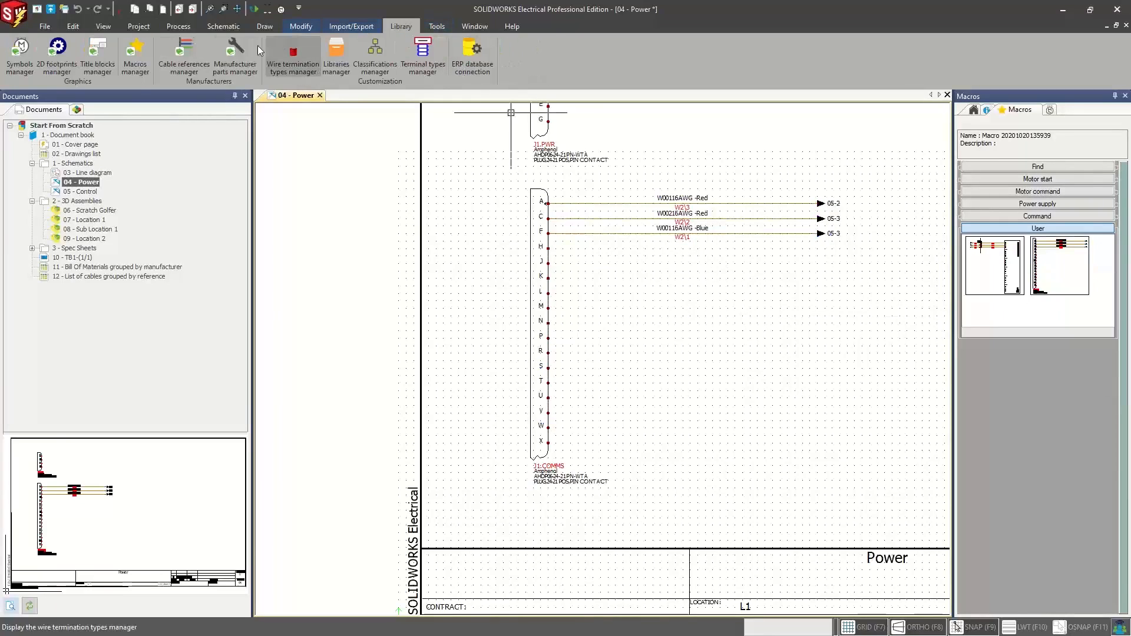
left_click(136, 59)
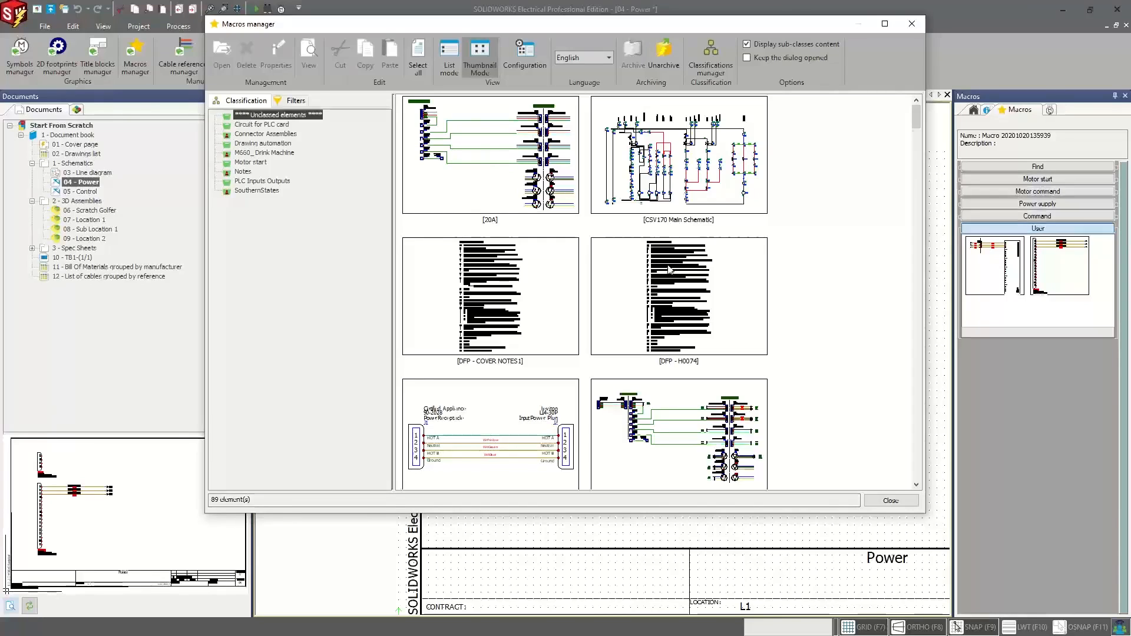
scroll(655, 247, "down", 10)
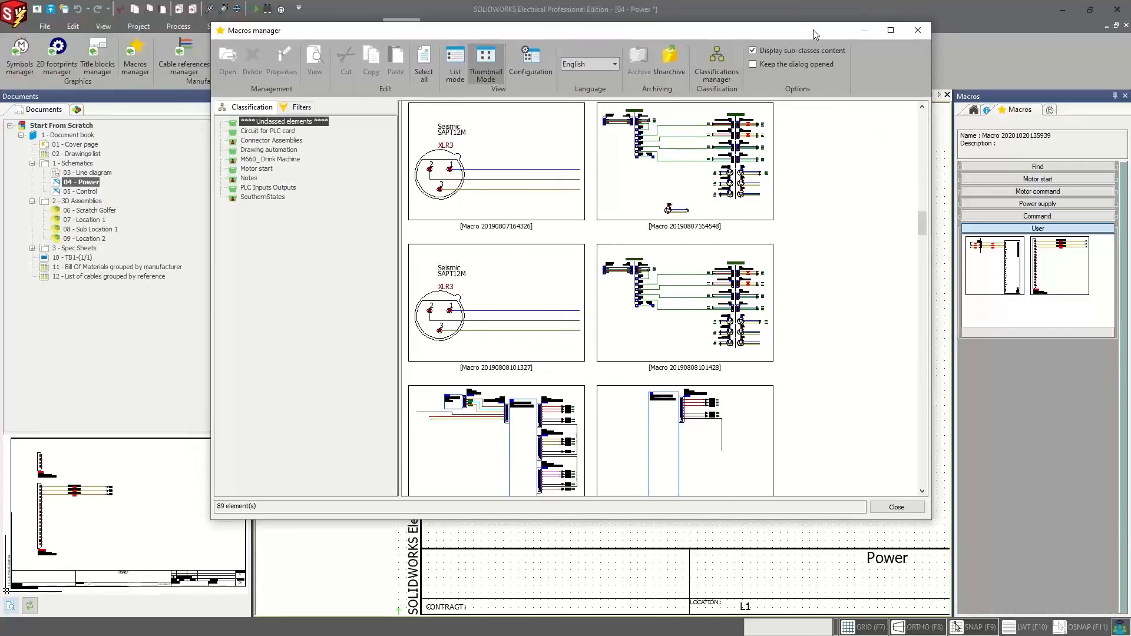
left_click(911, 24)
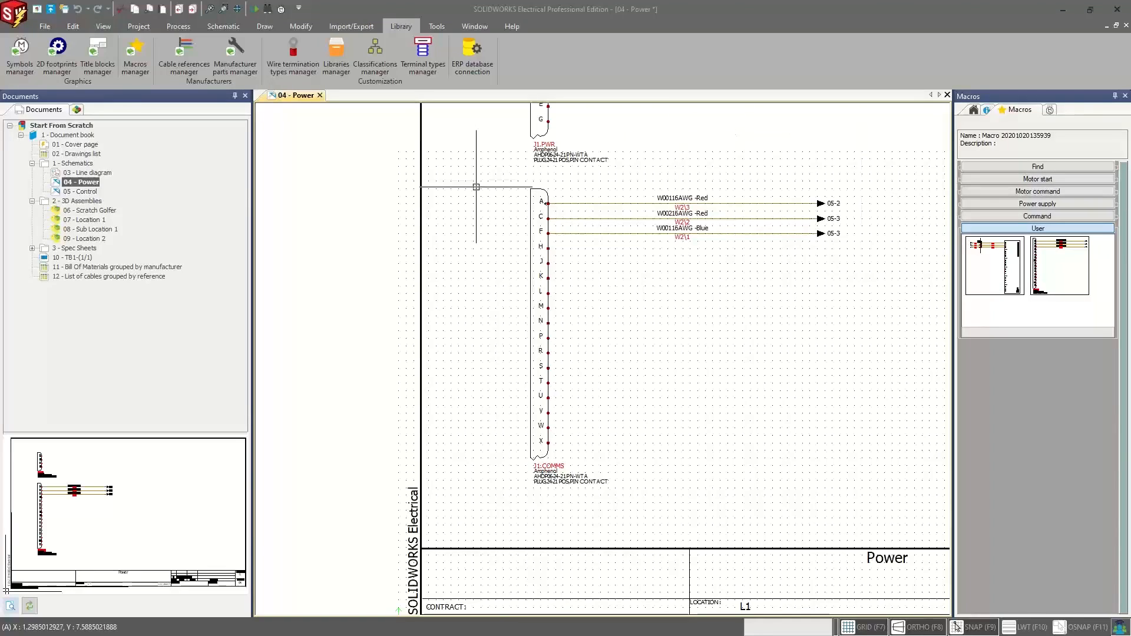
Step: Look through the ANSI B size (17x11 inches) title blocks in the title blocks manager
scroll(475, 245, "down", 4)
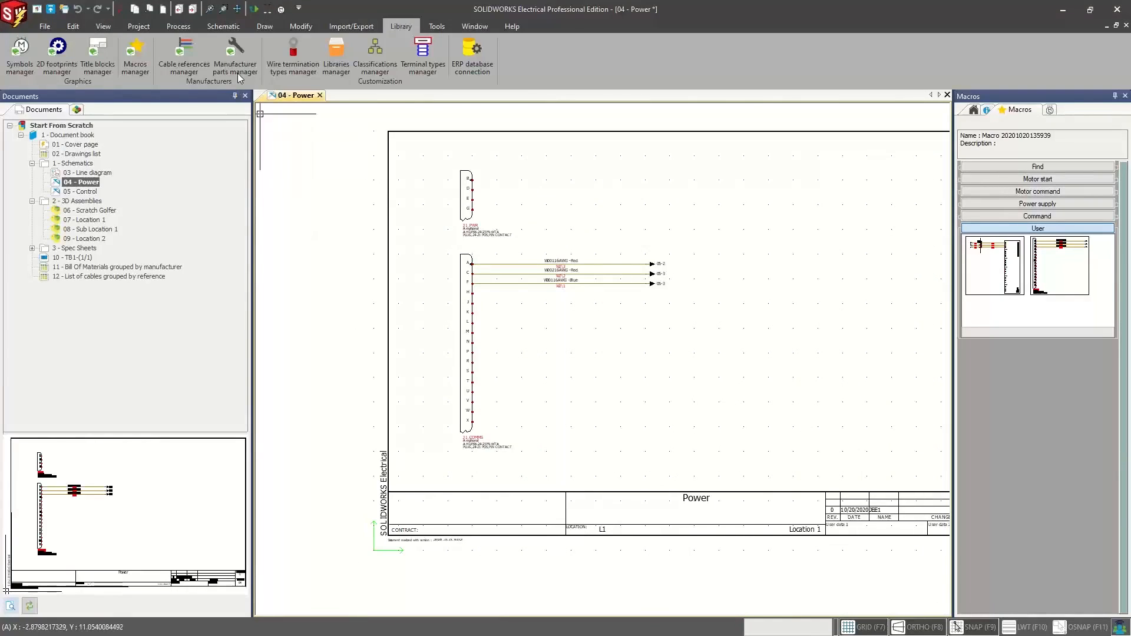
left_click(98, 56)
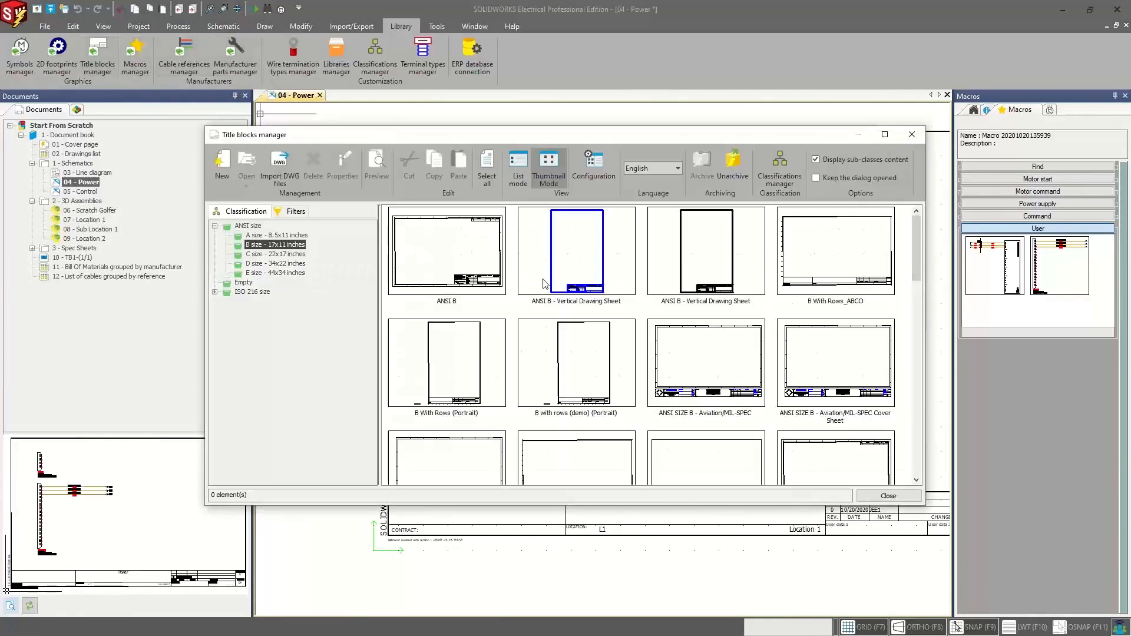
scroll(558, 317, "down", 10)
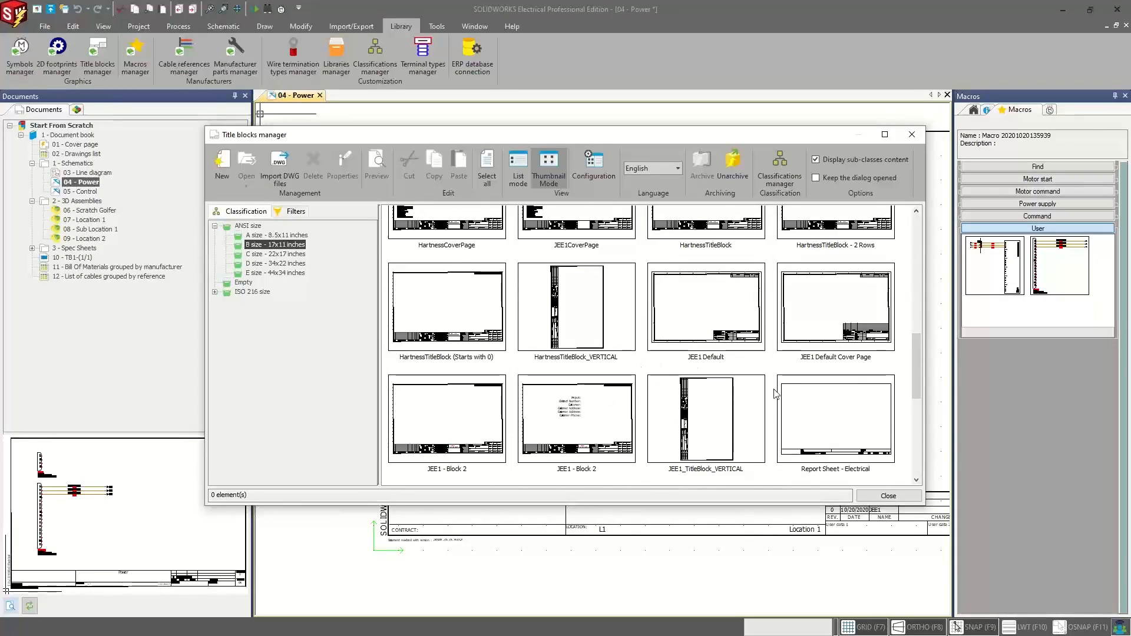
scroll(576, 339, "up", 5)
scroll(575, 339, "up", 3)
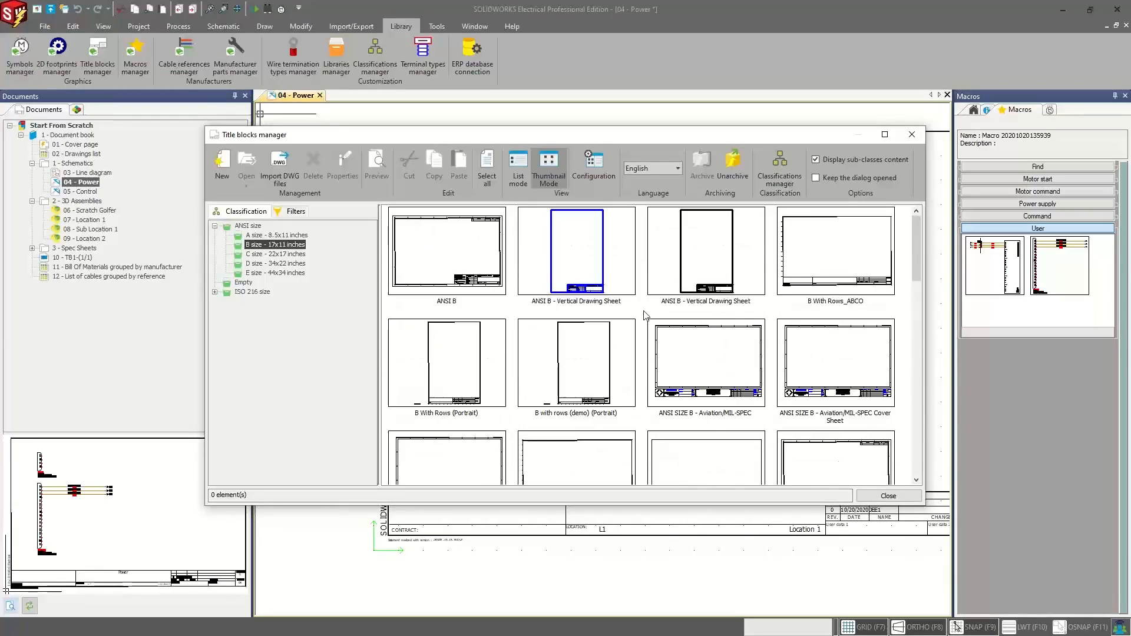
Step: Open the B With Rows (Portrait) title block to inspect its attributes and row settings, and close it without edits
left_click(458, 372)
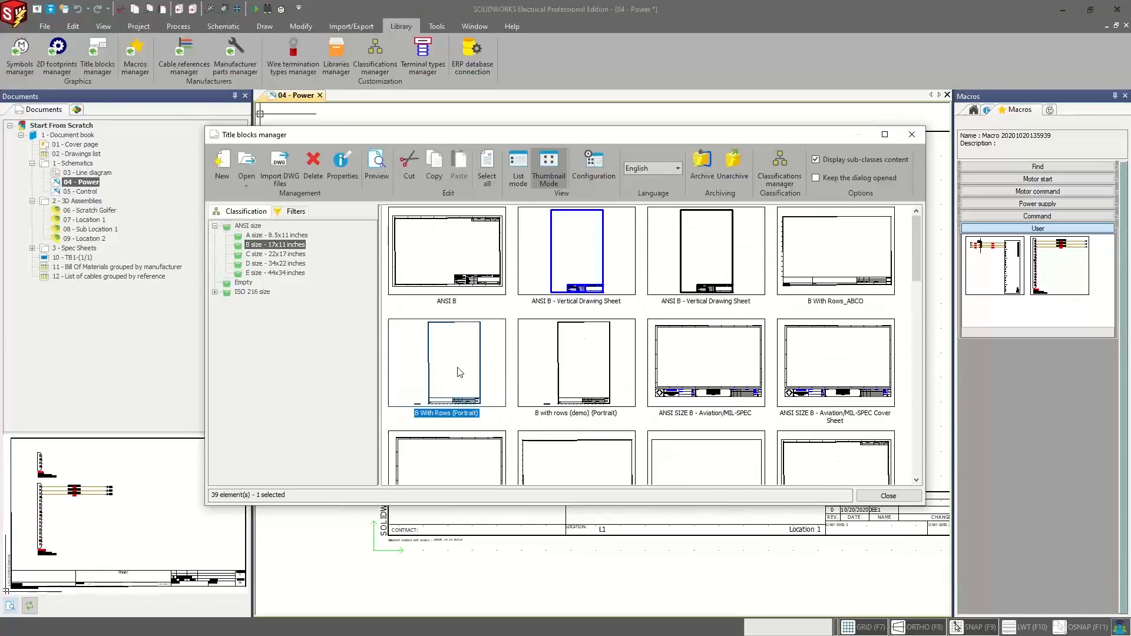
double_click(458, 364)
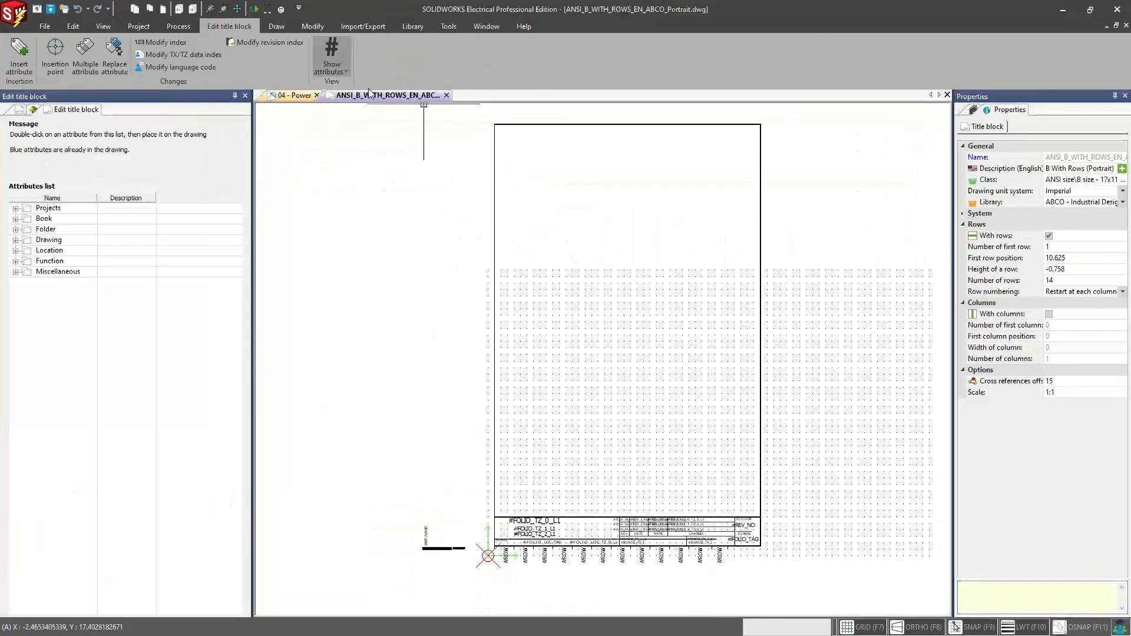
left_click(446, 95)
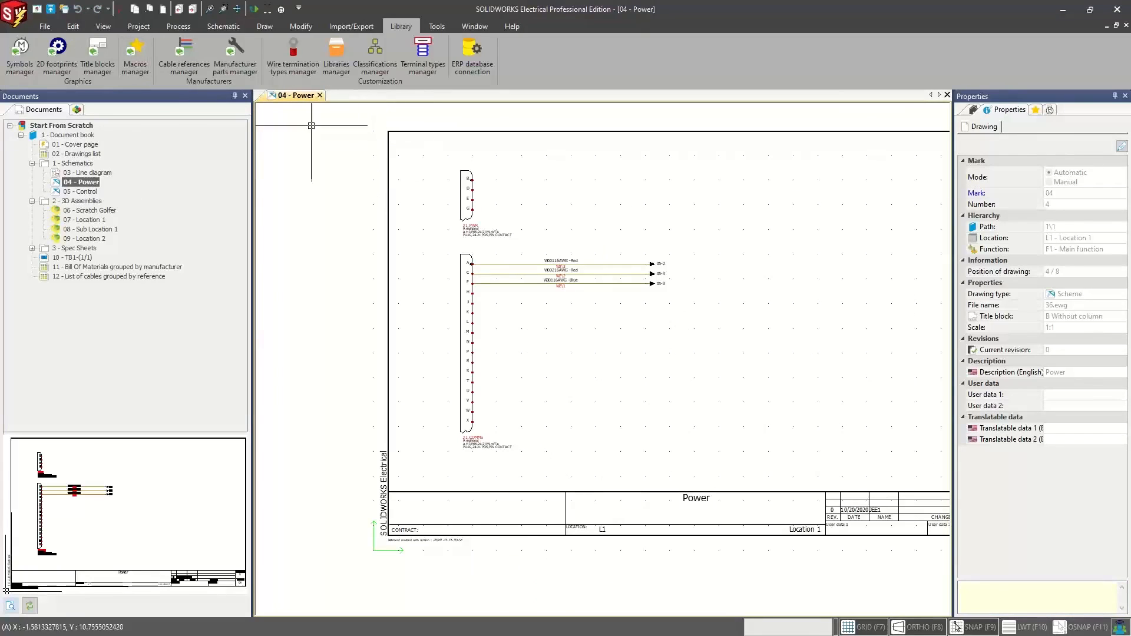
Step: Review the mark formulas in the project configuration, including the row mark, and close it without changes
left_click(138, 26)
left_click(91, 56)
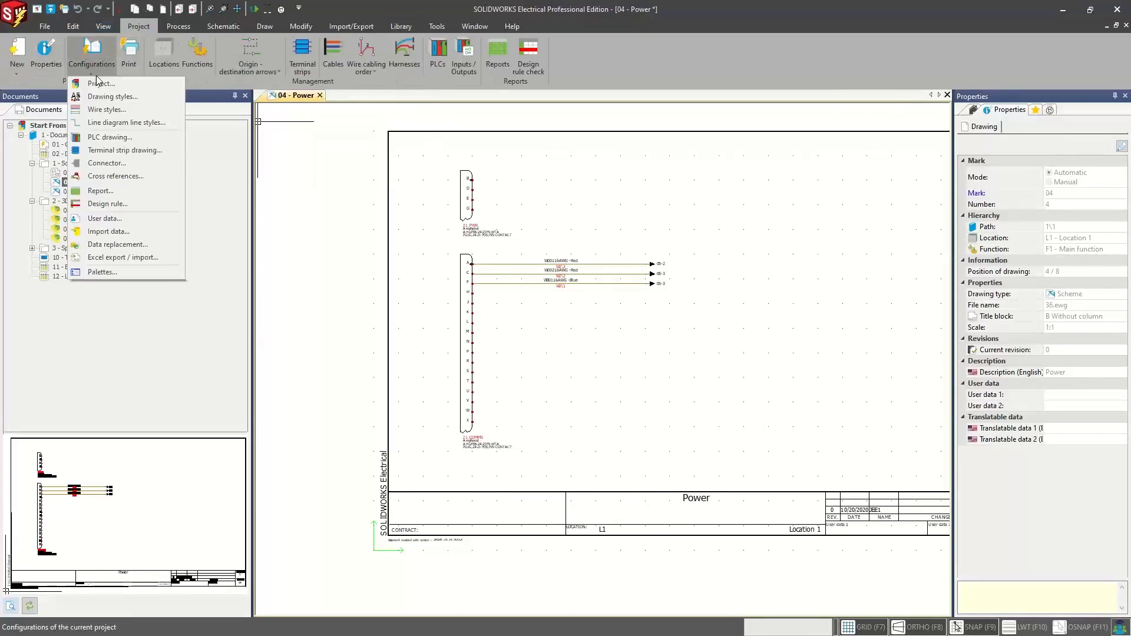
left_click(159, 85)
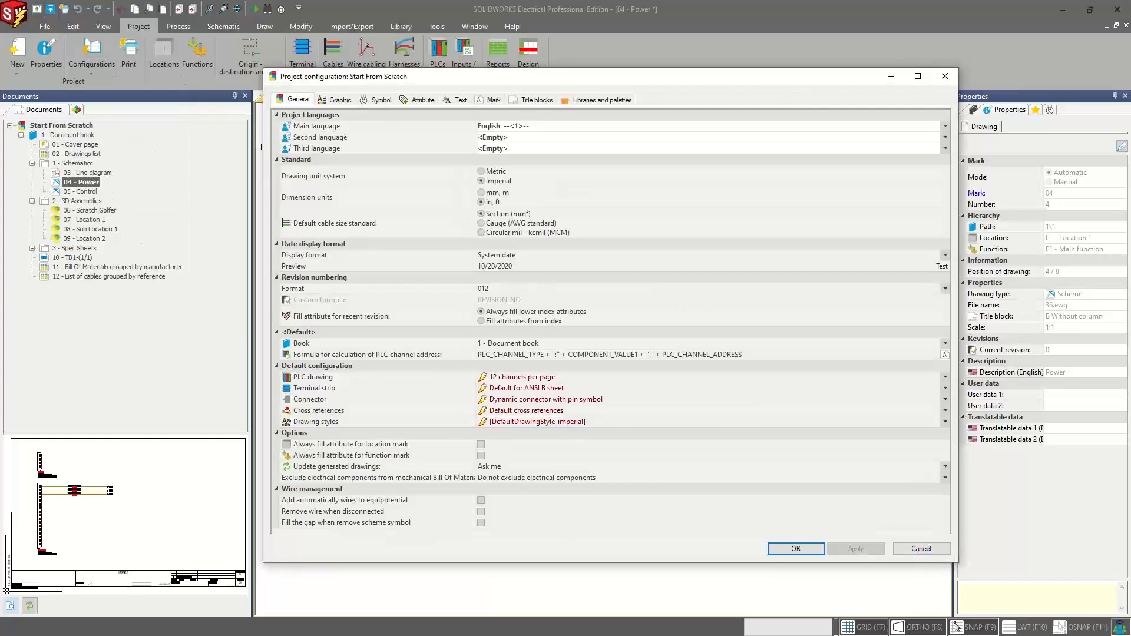
left_click(489, 100)
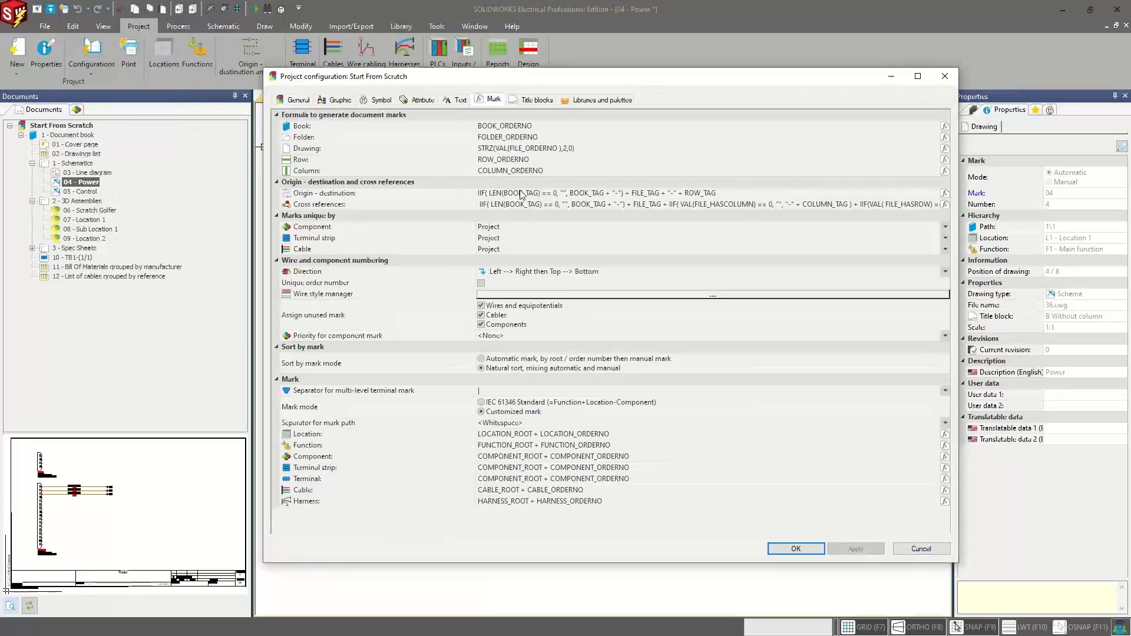
left_click(521, 160)
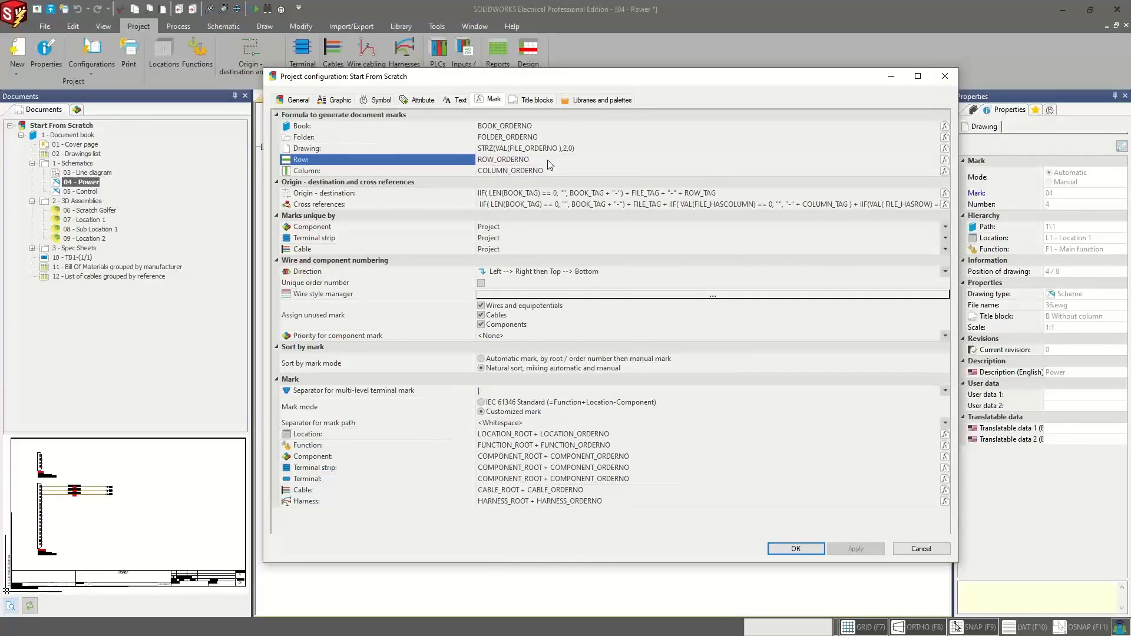
left_click(944, 76)
Step: Look through the ANSI B size (17x11 inches) title blocks for vertical layouts such as JEE1_TitleBlock_VERTICAL
left_click(401, 26)
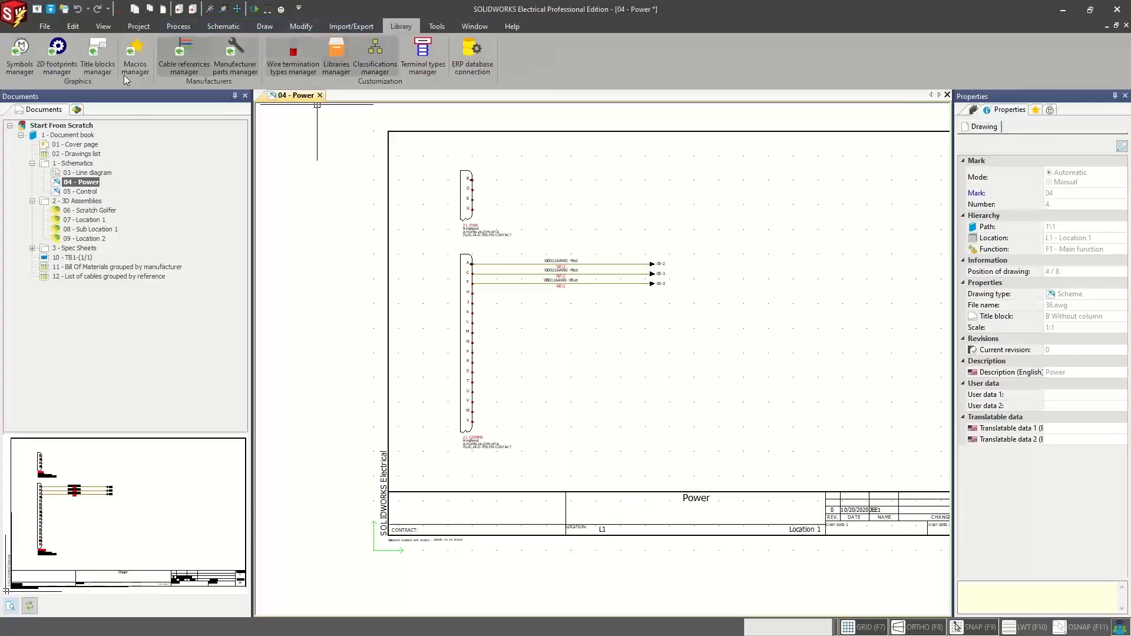
left_click(100, 70)
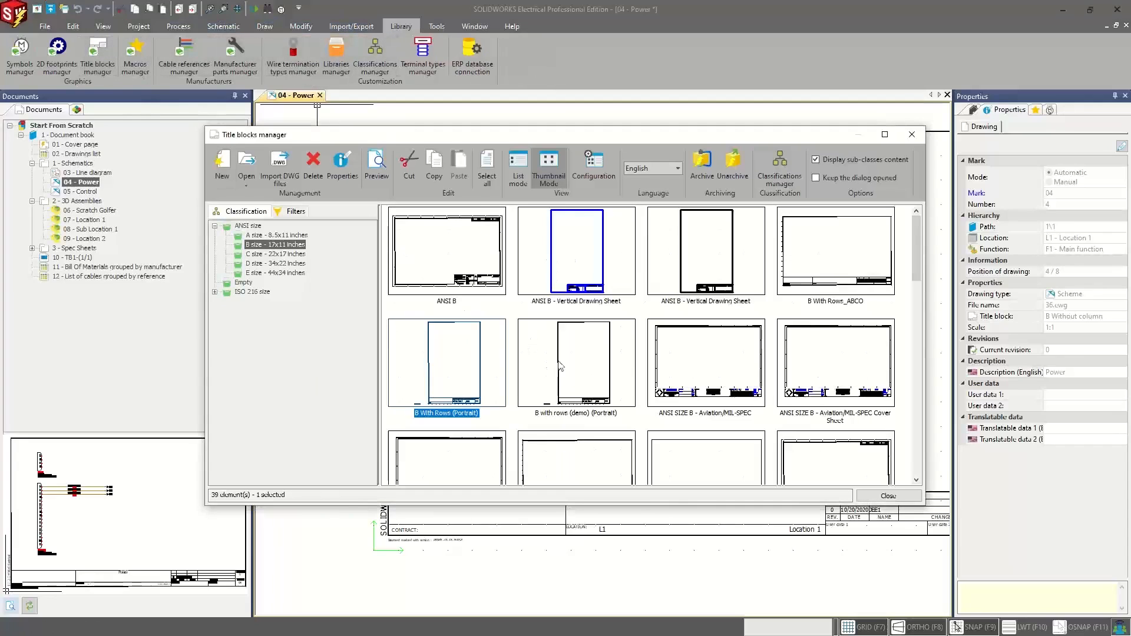
scroll(578, 369, "down", 10)
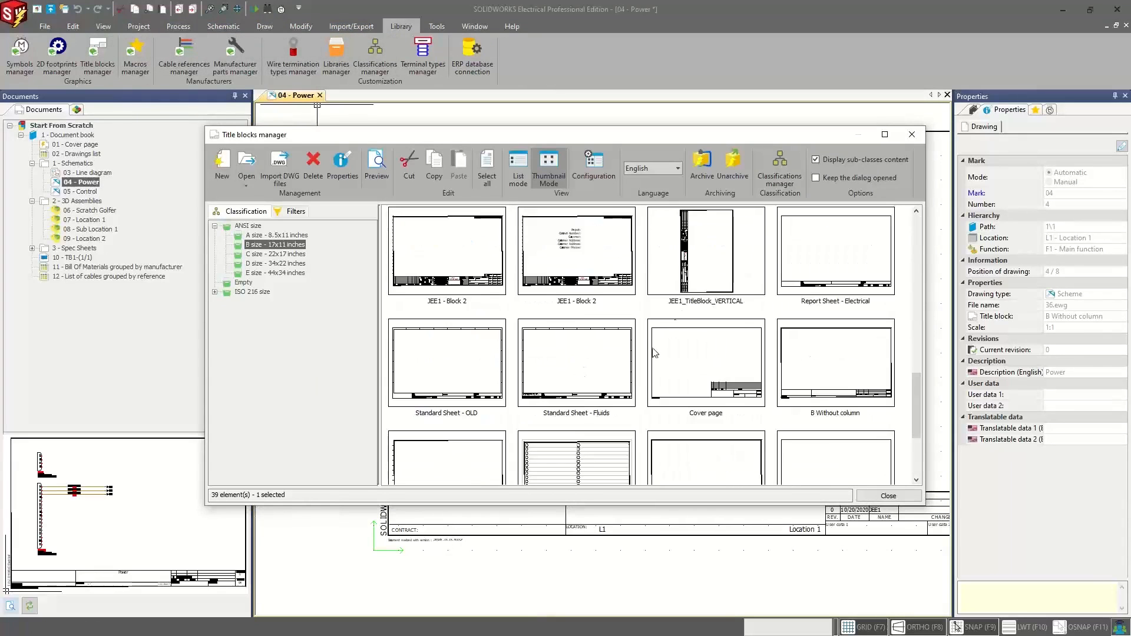
scroll(665, 368, "up", 5)
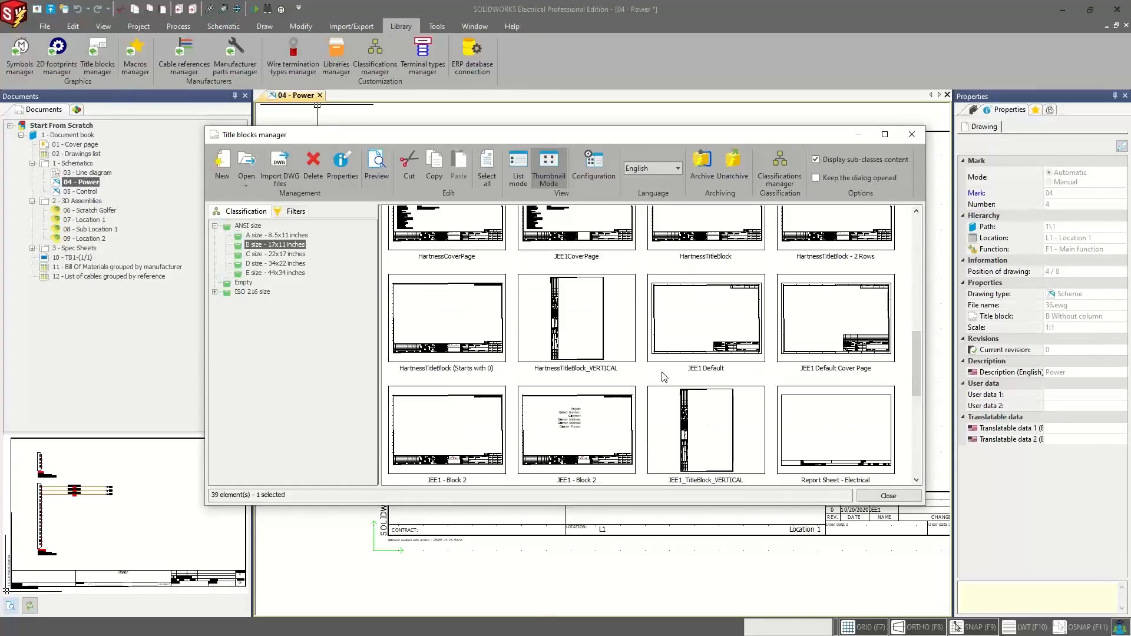
left_click(710, 407)
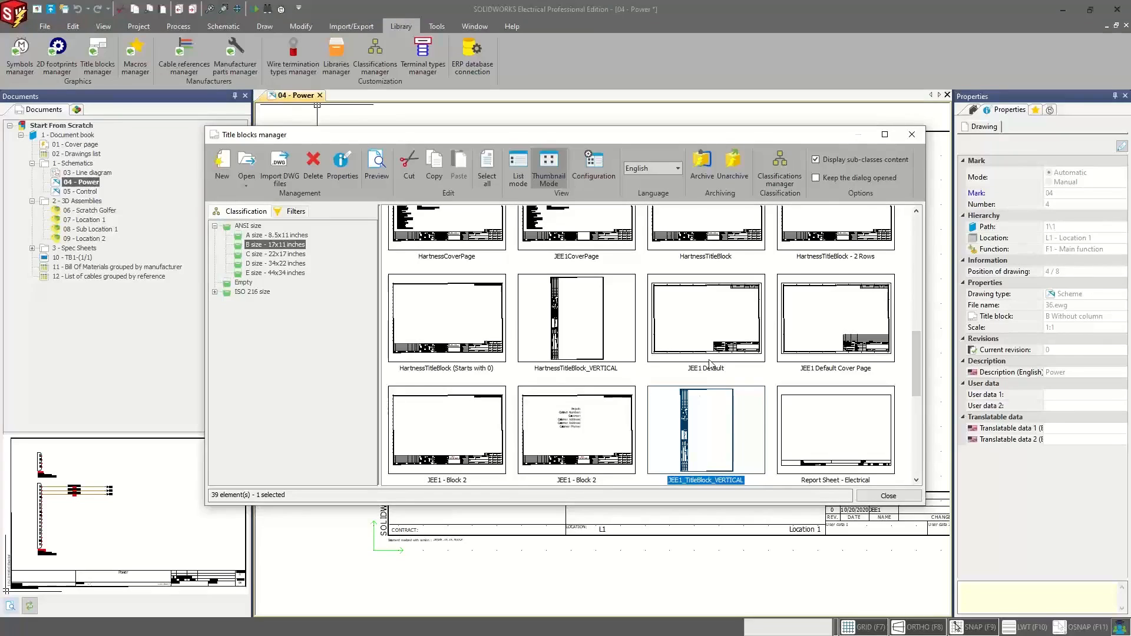
scroll(712, 364, "up", 3)
Step: Check the A size (8.5x11 inches) title blocks and browse the whole ANSI size class
left_click(255, 235)
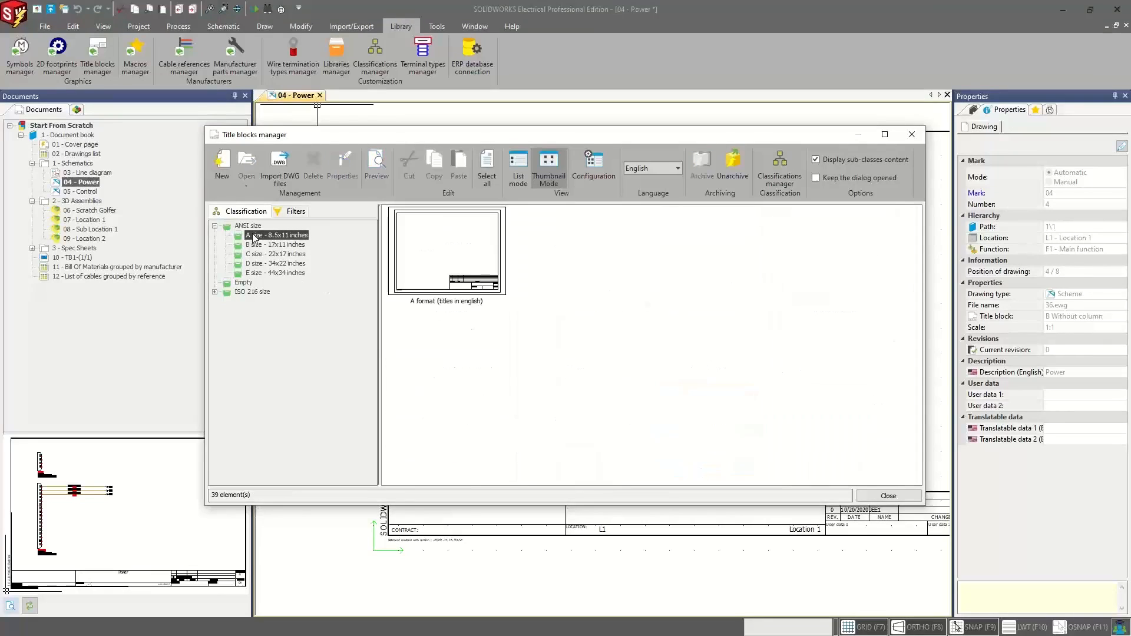
left_click(245, 226)
scroll(713, 344, "down", 5)
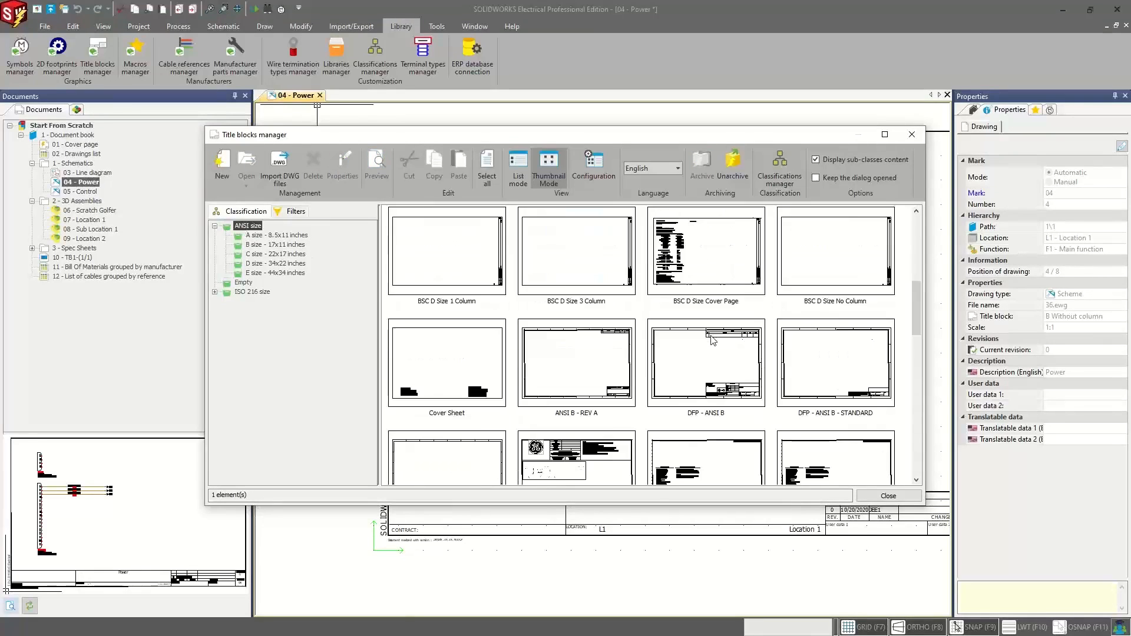
scroll(713, 343, "down", 8)
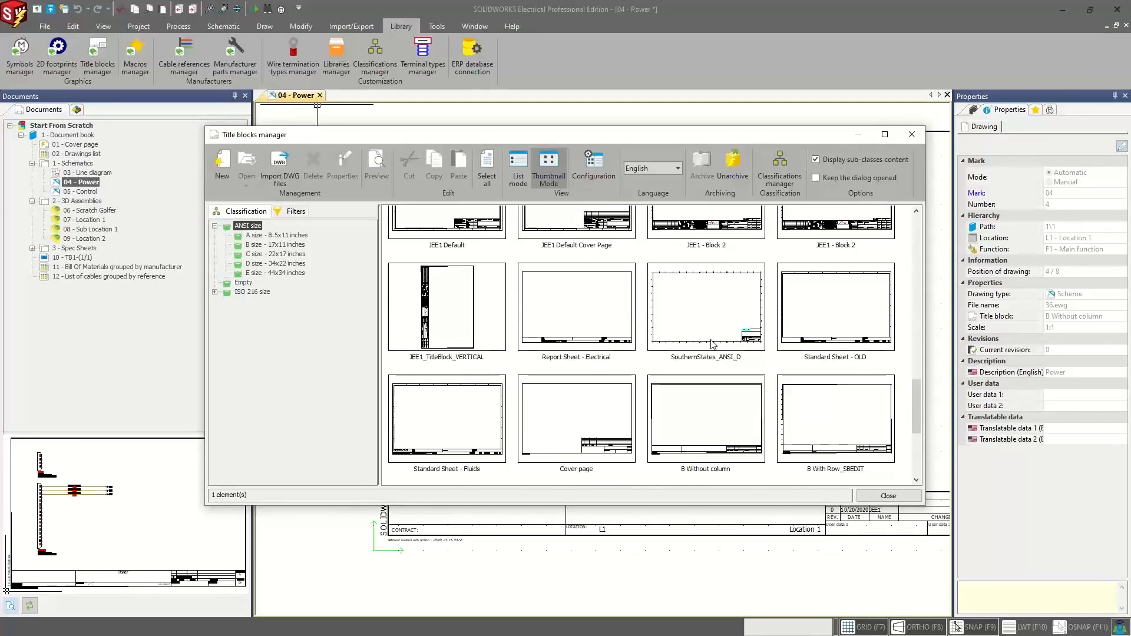
scroll(589, 347, "up", 10)
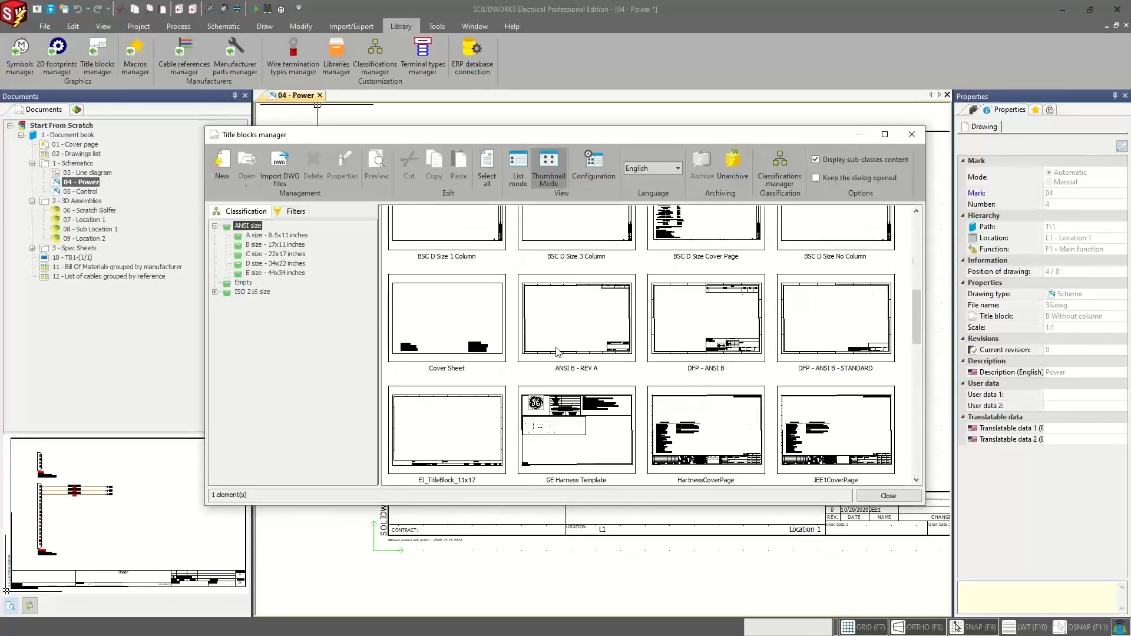
scroll(501, 330, "up", 4)
left_click(574, 277)
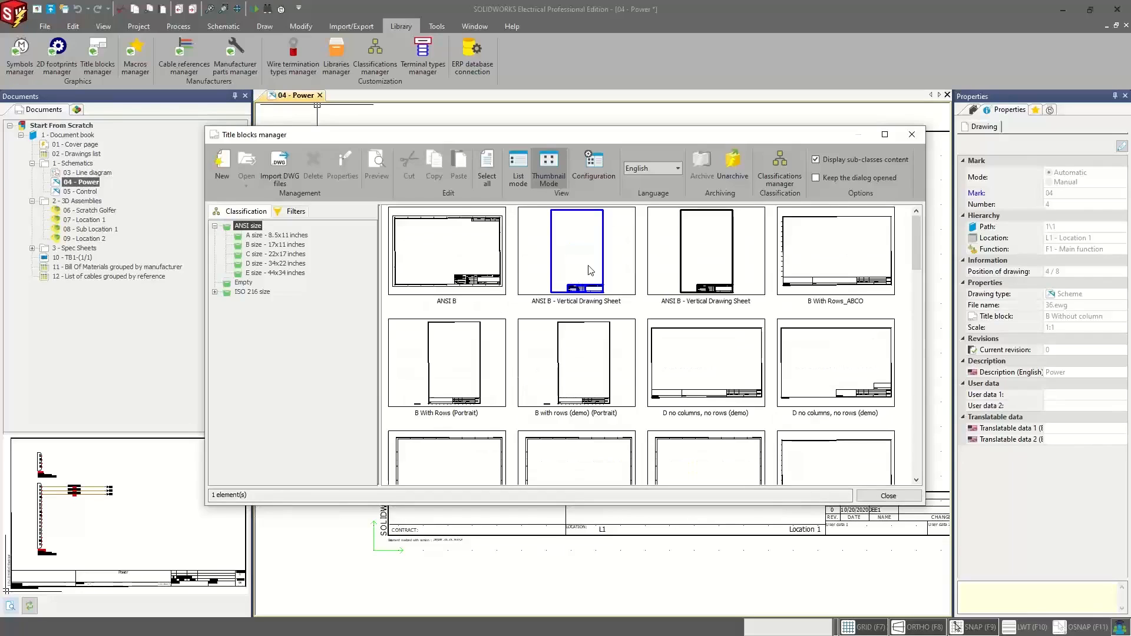
Step: Open the second ANSI B - Vertical Drawing Sheet title block to inspect its row layout, and close it without edits
double_click(704, 254)
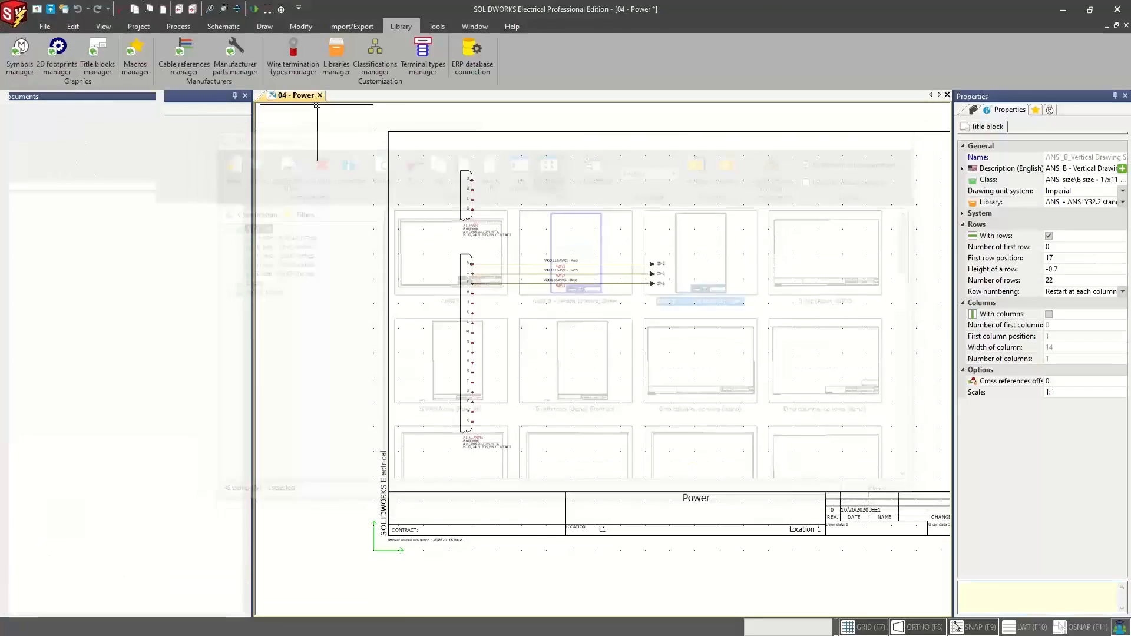
scroll(548, 321, "down", 2)
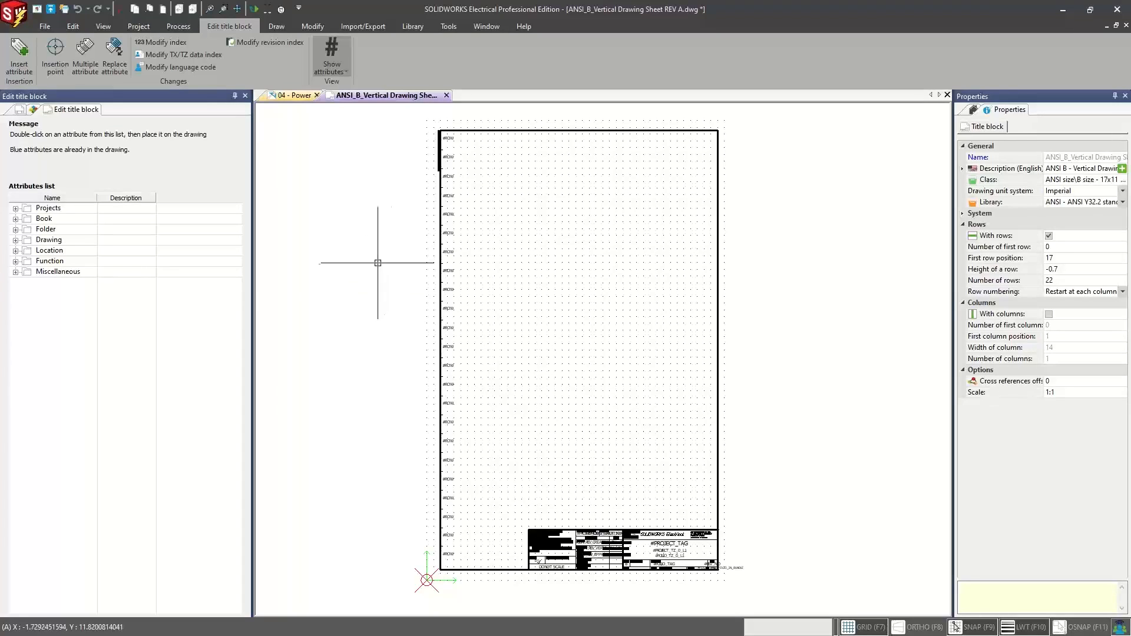
left_click(447, 94)
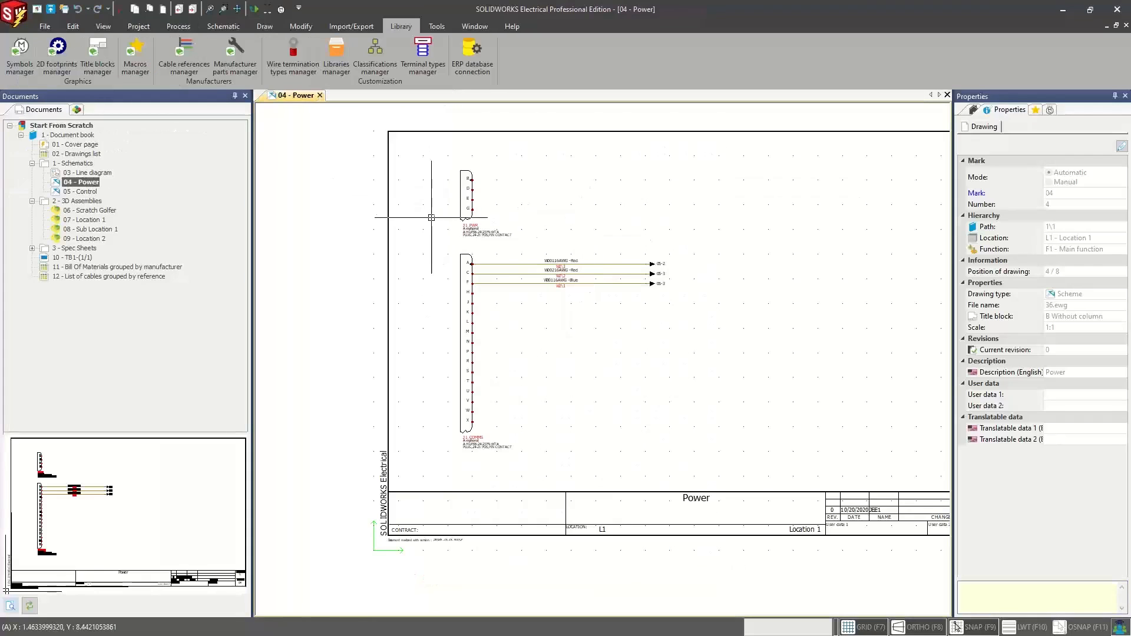
Step: List the parts of the Connectors class in the manufacturer parts manager
scroll(436, 230, "down", 1)
middle_click_drag(428, 234, 362, 229)
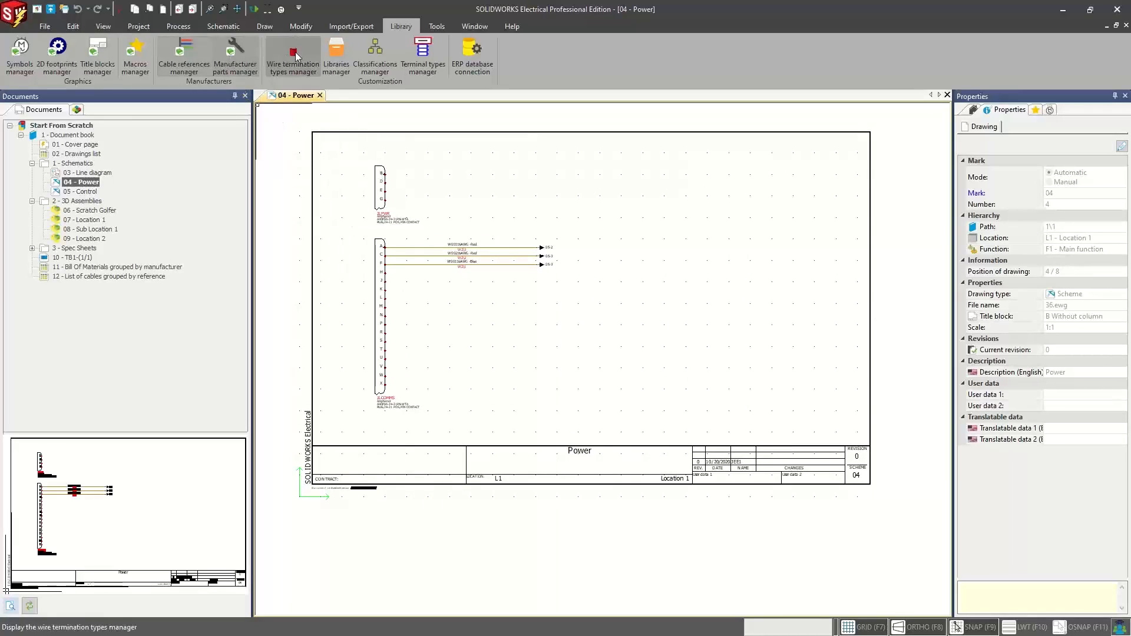
left_click(233, 55)
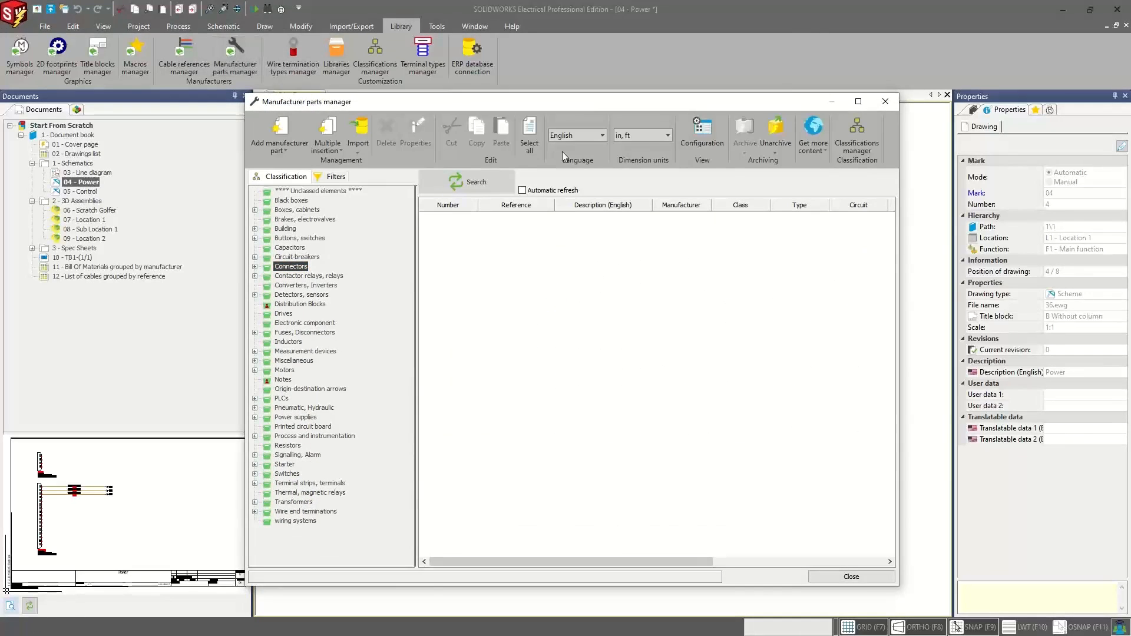
left_click_drag(581, 109, 601, 86)
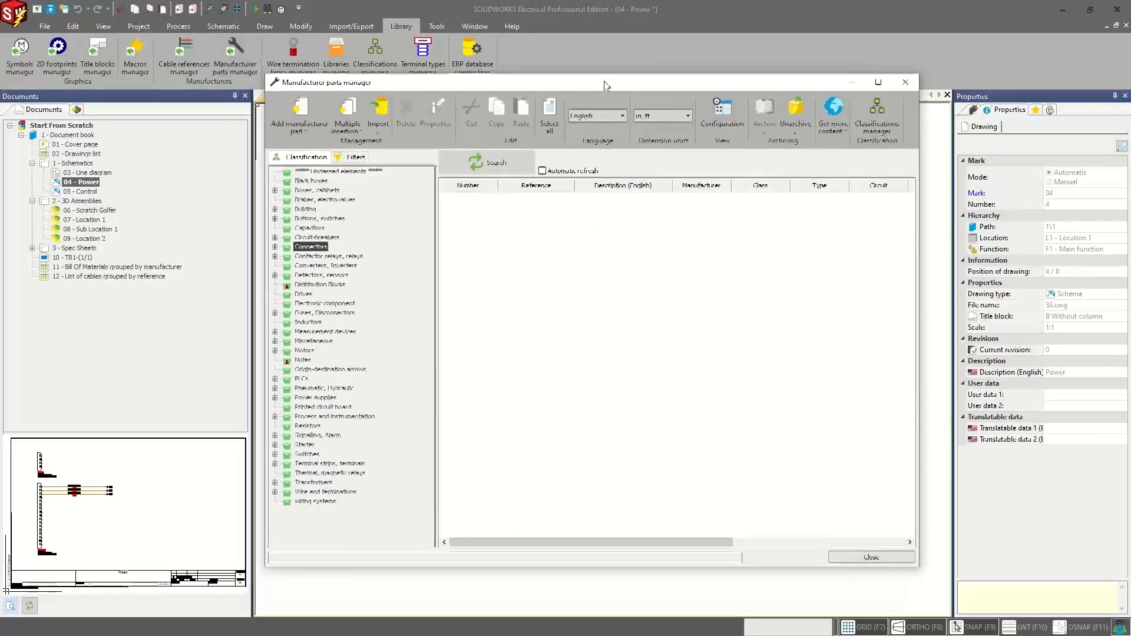
double_click(318, 246)
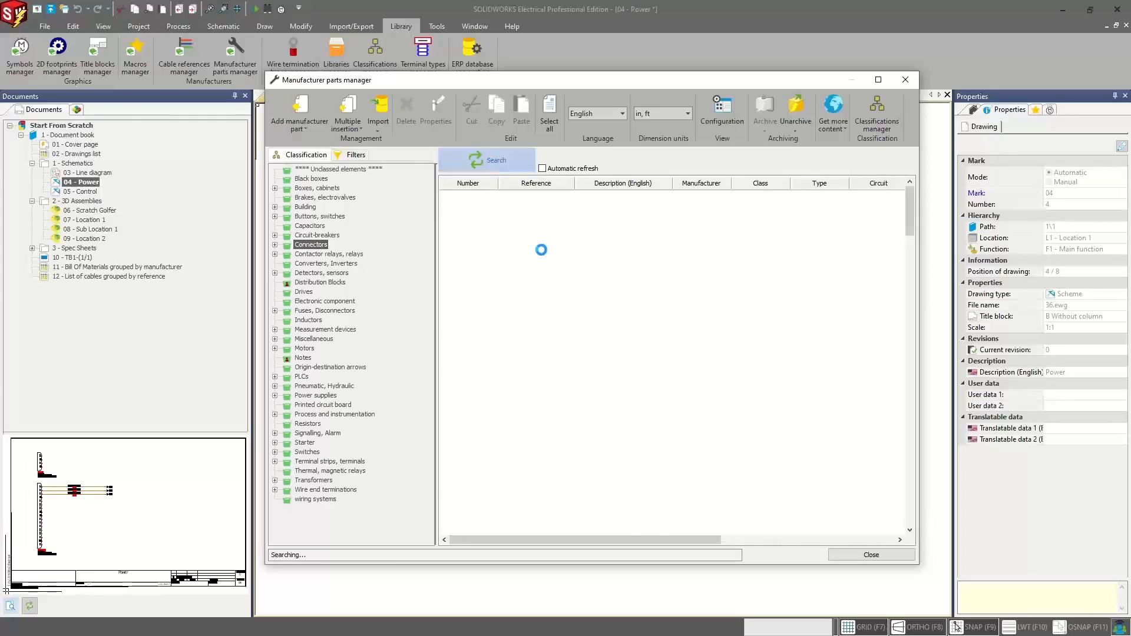
scroll(507, 344, "down", 5)
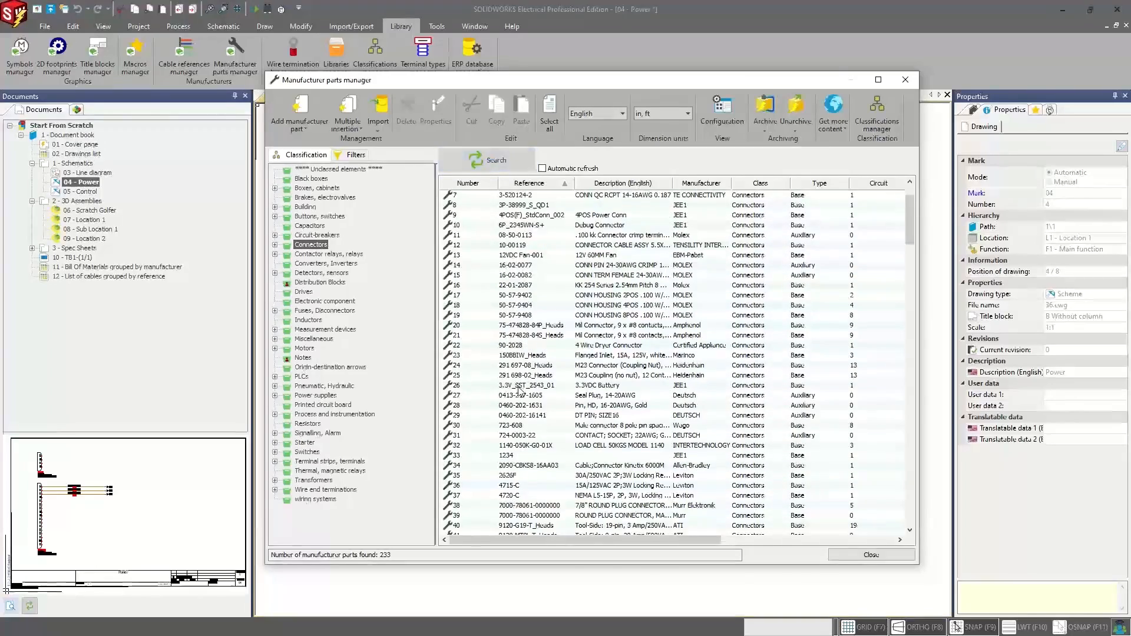
Step: Filter the connector parts by manufacturer AMPHENOL and open the properties of part AHDP06-24-21PN-WTA
left_click(355, 155)
left_click(420, 317)
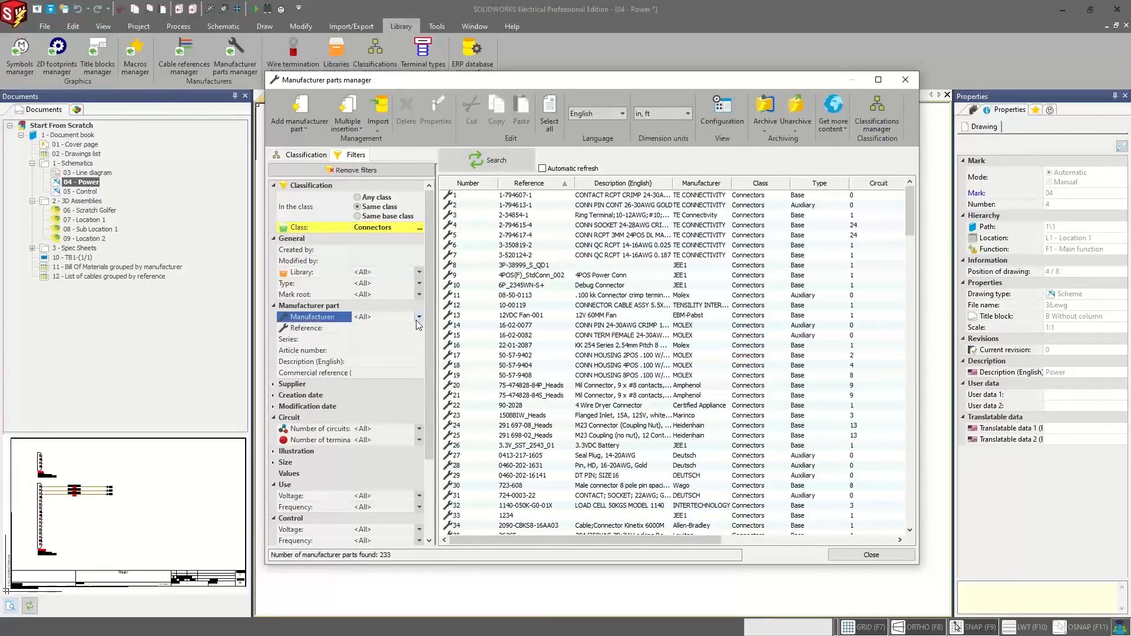
left_click(345, 404)
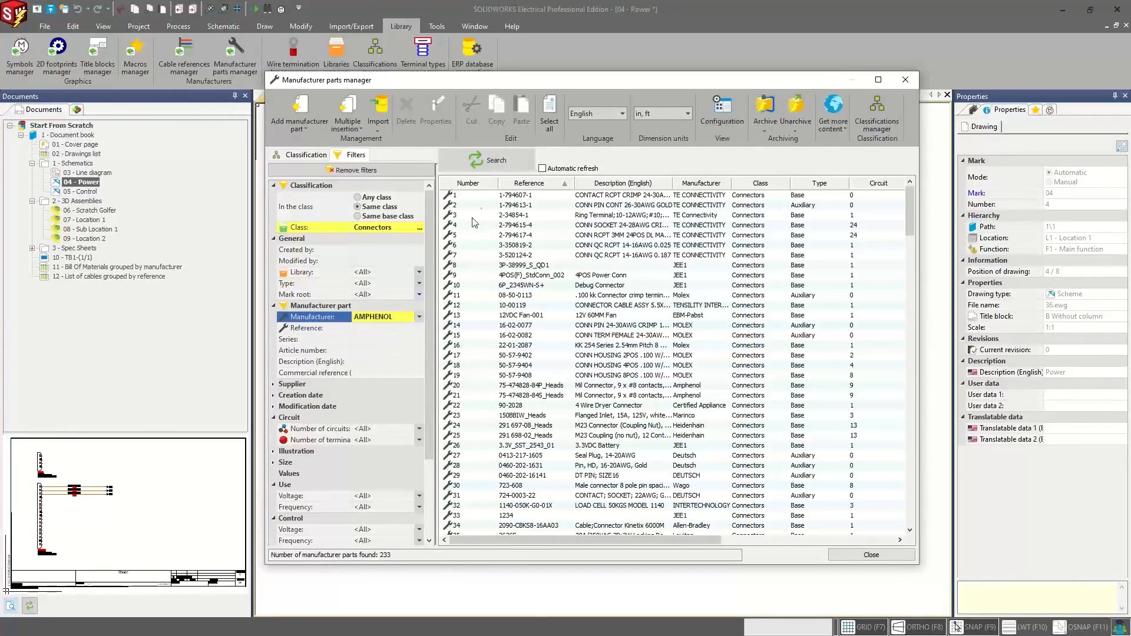
double_click(506, 245)
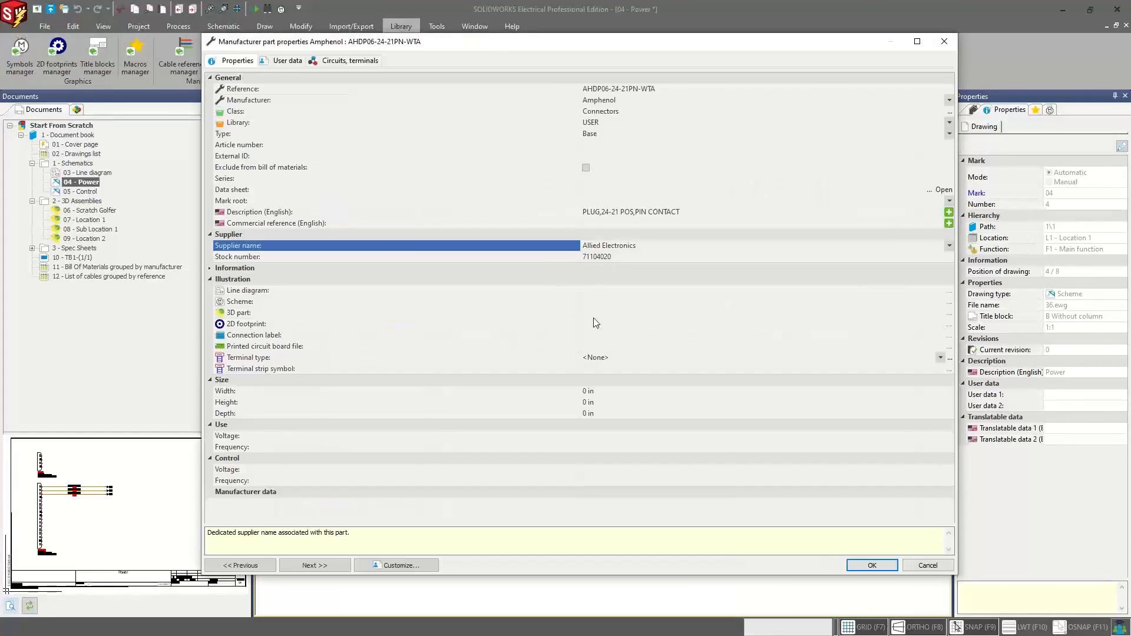
Step: Open the symbol selector for the line diagram illustration of part AHDP06-24-21PN-WTA
left_click(227, 280)
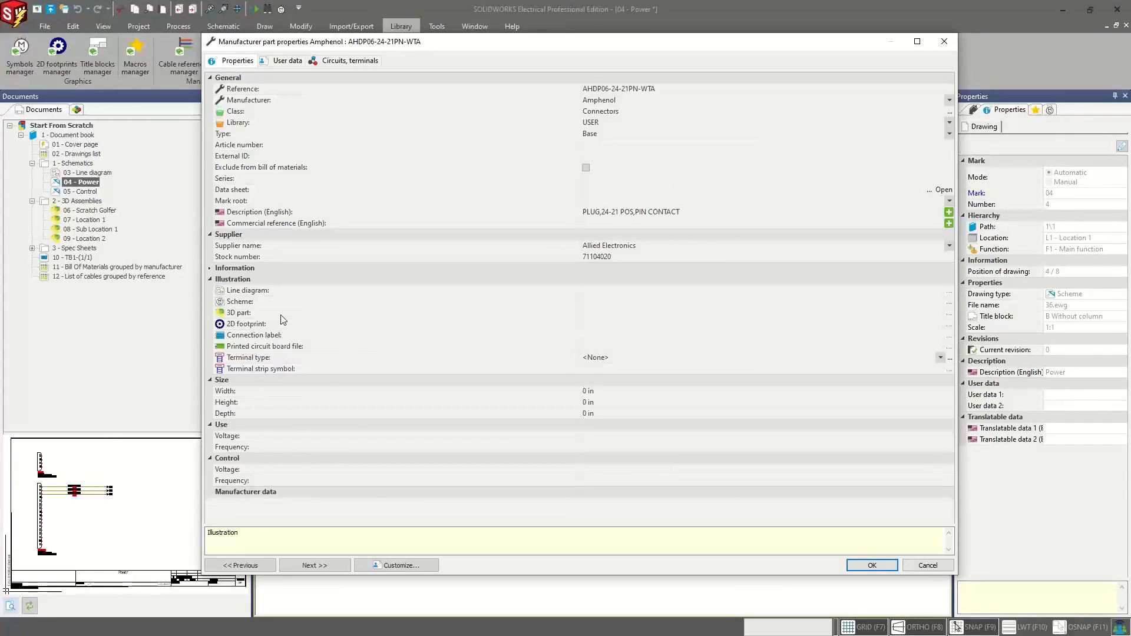
left_click(714, 291)
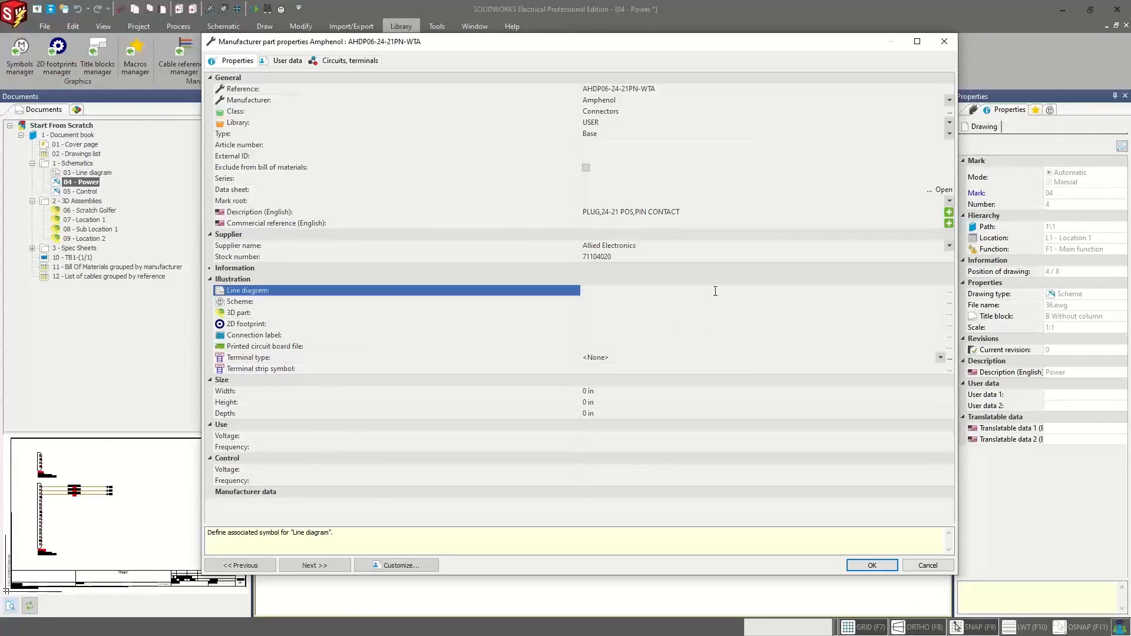
left_click(949, 293)
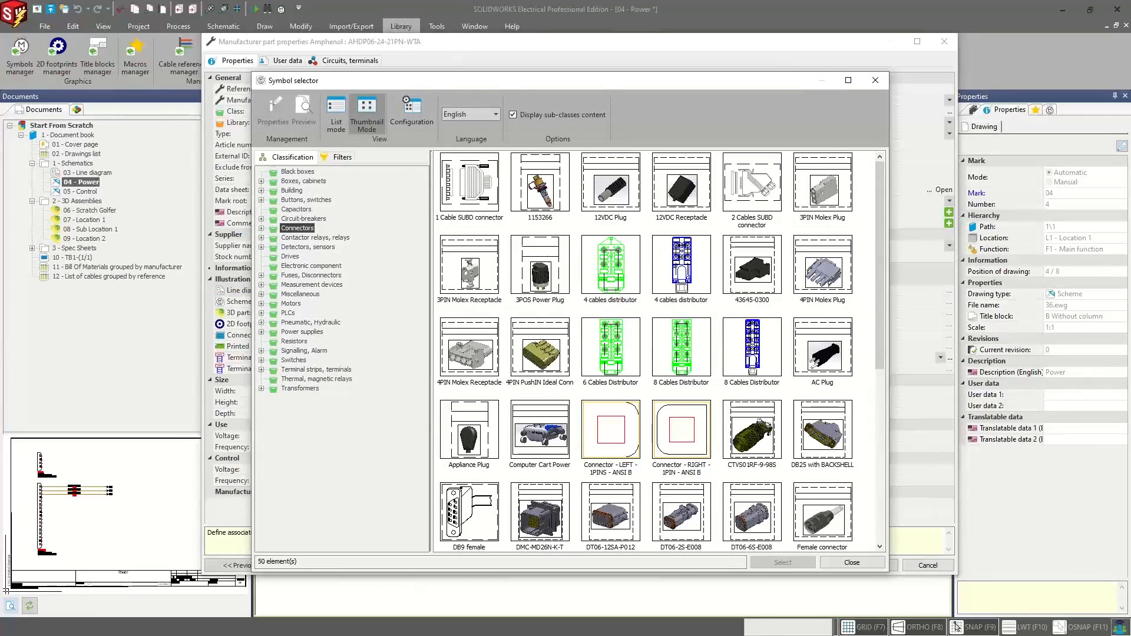
Step: Switch to the browser to check the product page of AHDP06-24-21PN-WTA for its datasheet and 3D model links, and return to the symbol selector
left_click_drag(1130, 36, 178, 39)
left_click(174, 47)
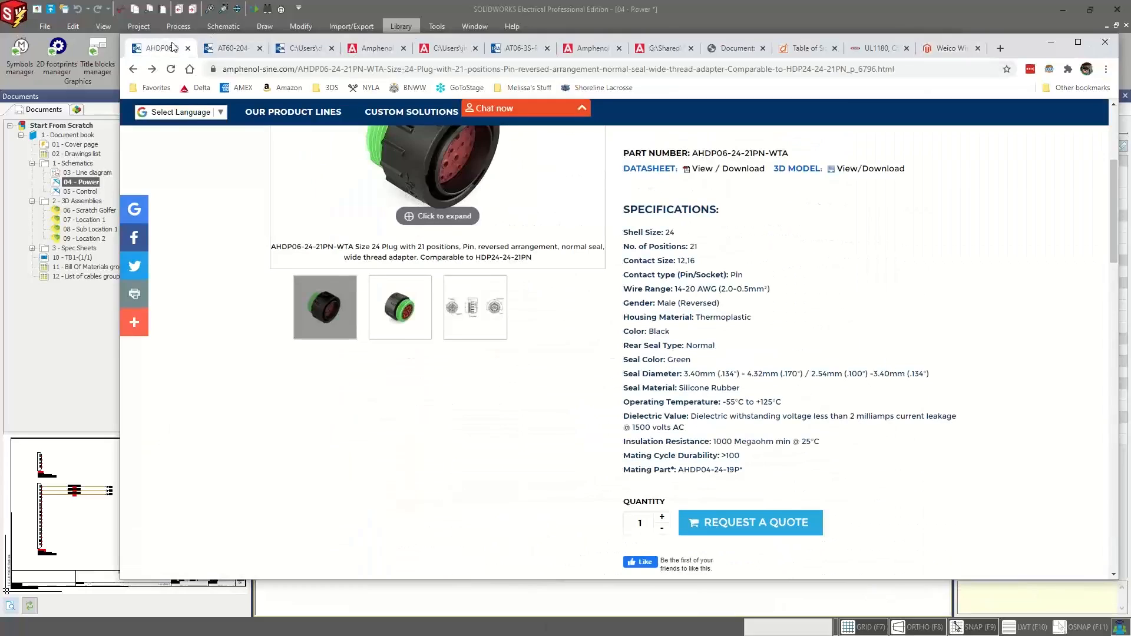
scroll(437, 191, "up", 2)
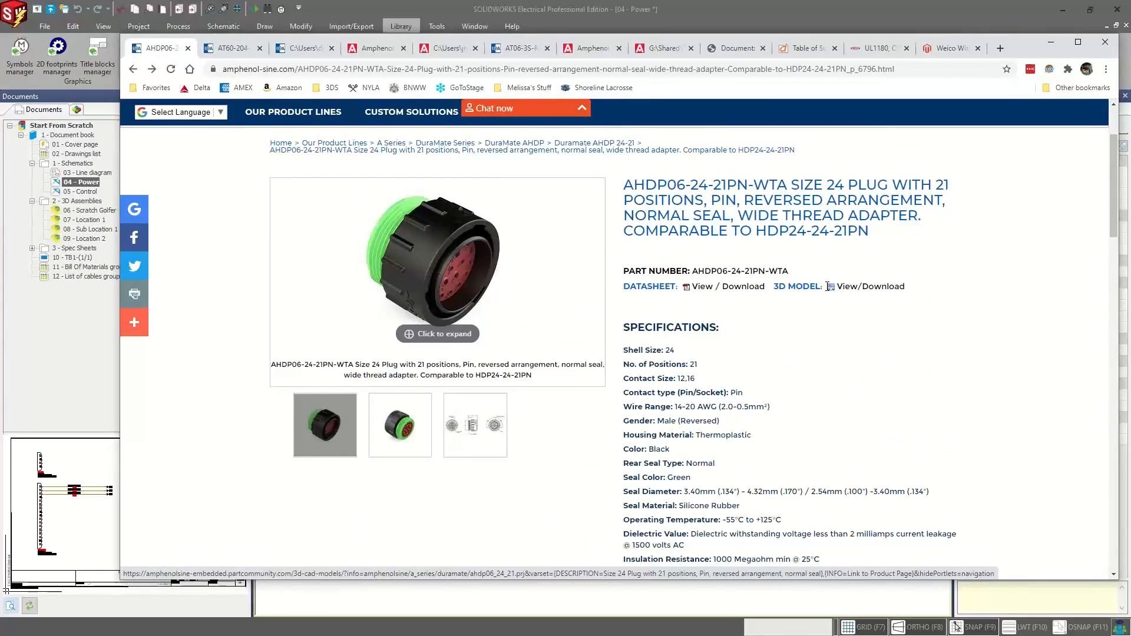
left_click_drag(1023, 47, 1130, 64)
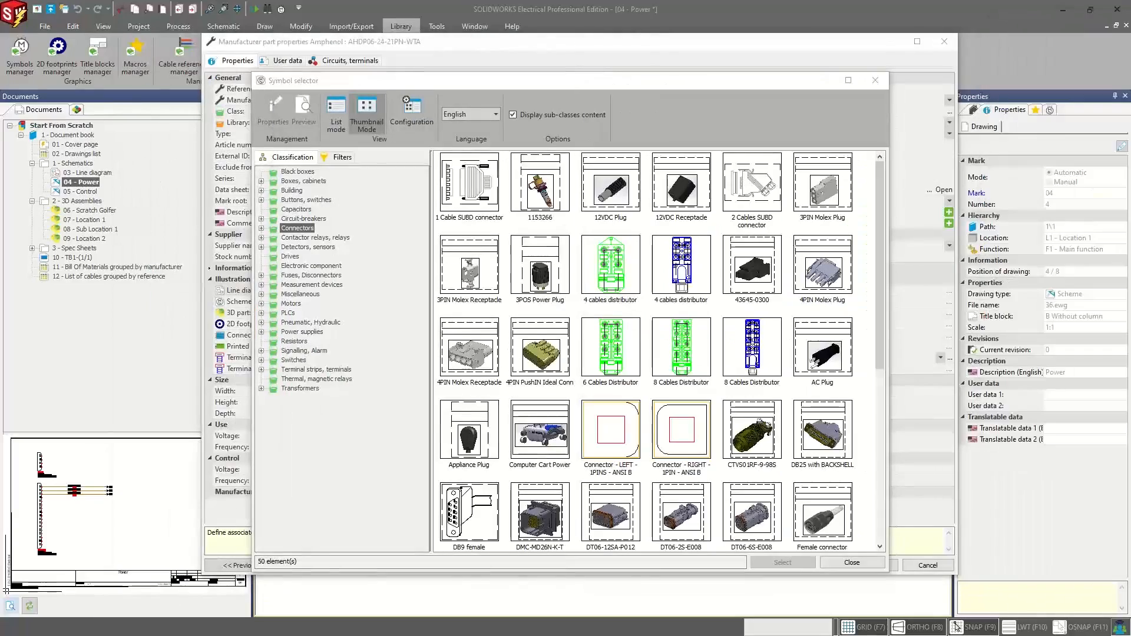
Step: Assign the horizontal Simple plug connector symbol, TR_CONSIMPLEM, as the part's line diagram symbol
scroll(607, 284, "down", 5)
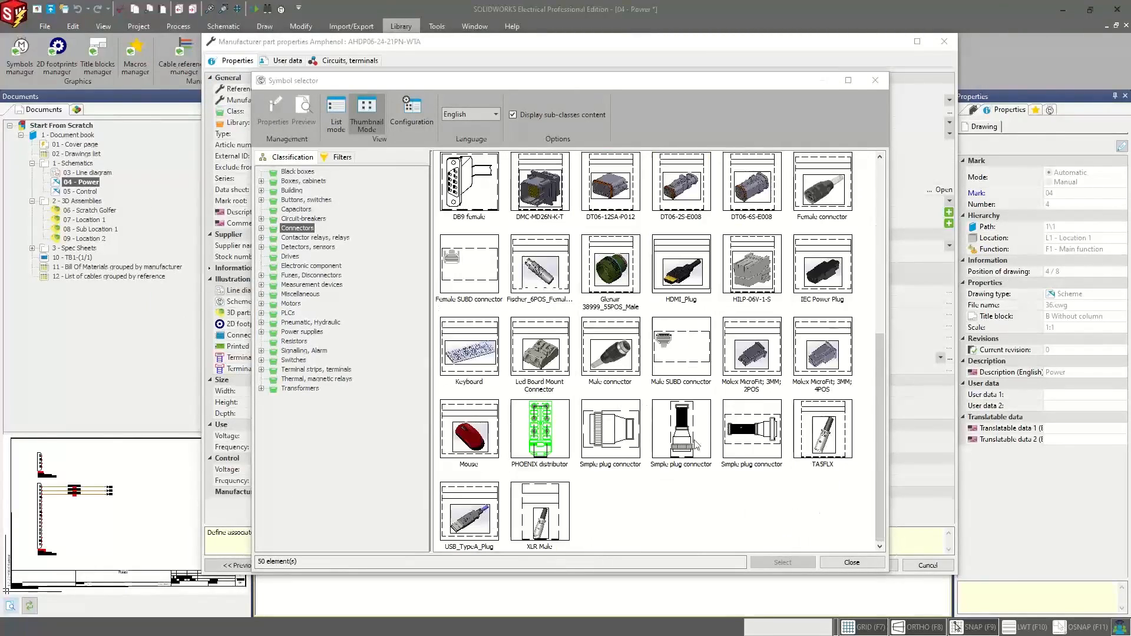
left_click(752, 433)
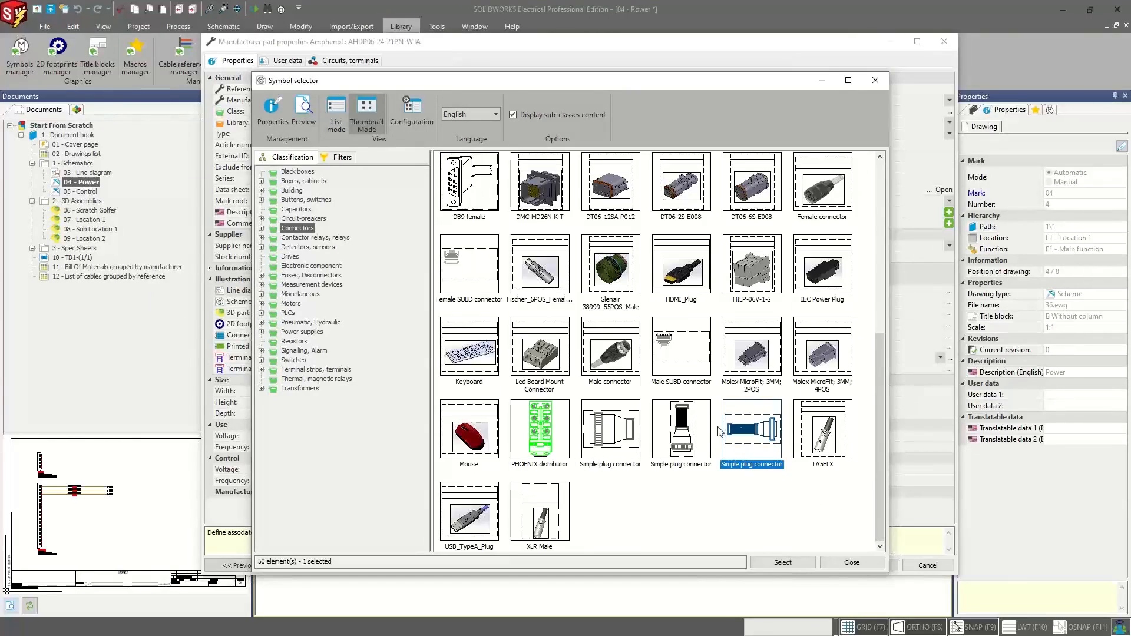
double_click(719, 432)
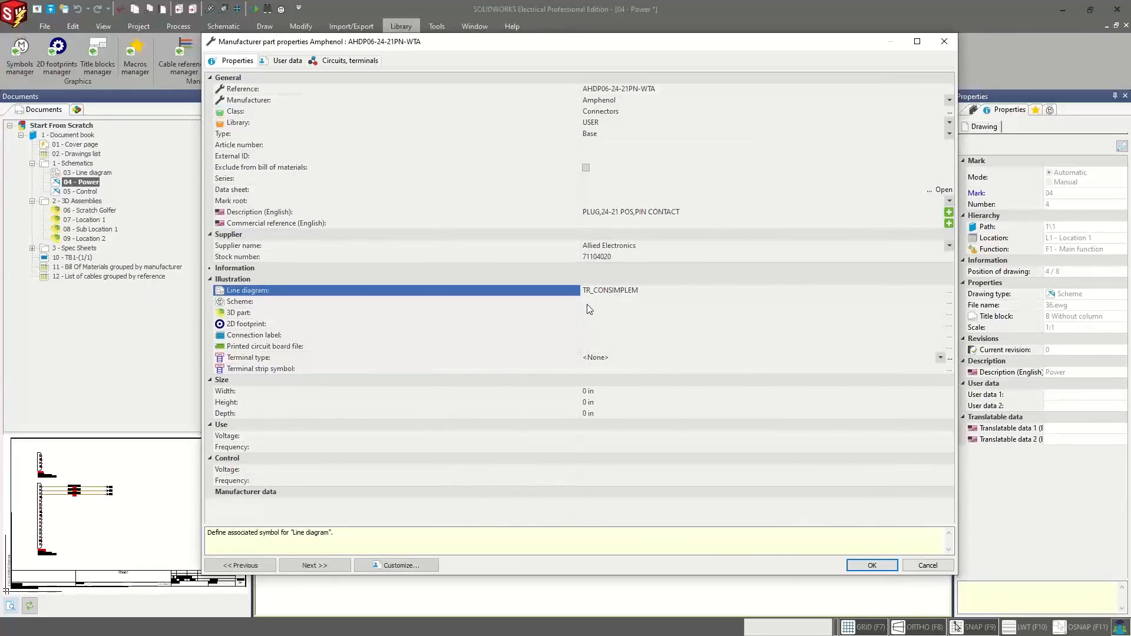
Step: Assign the Socket right 7 pins symbol from the Connectors class as the part's scheme symbol
left_click(589, 302)
left_click(949, 303)
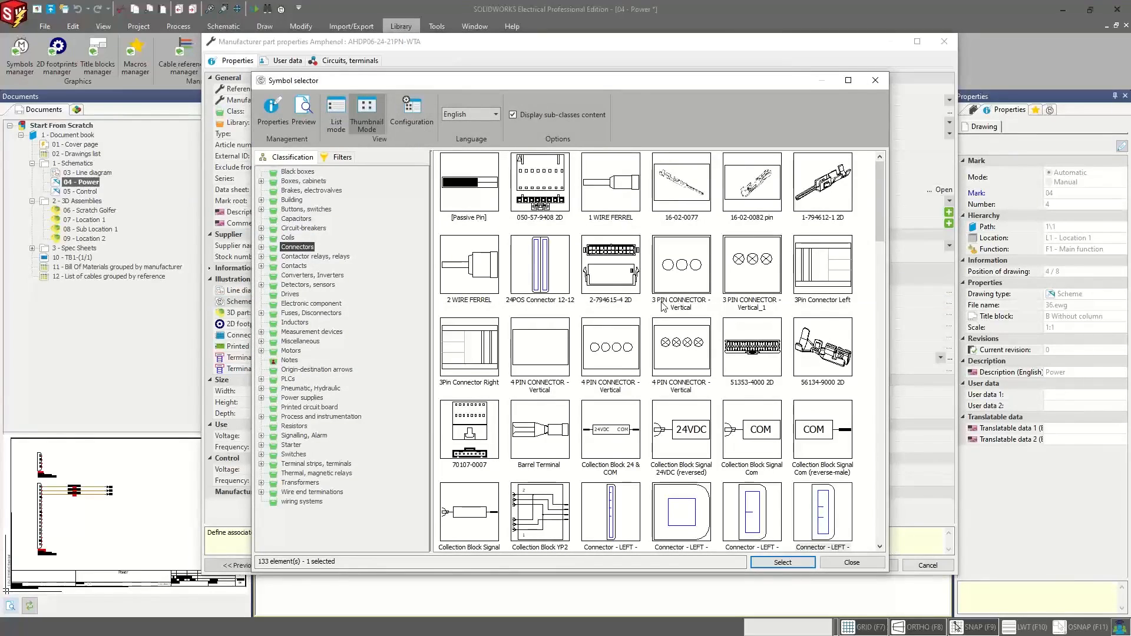
scroll(647, 289, "down", 5)
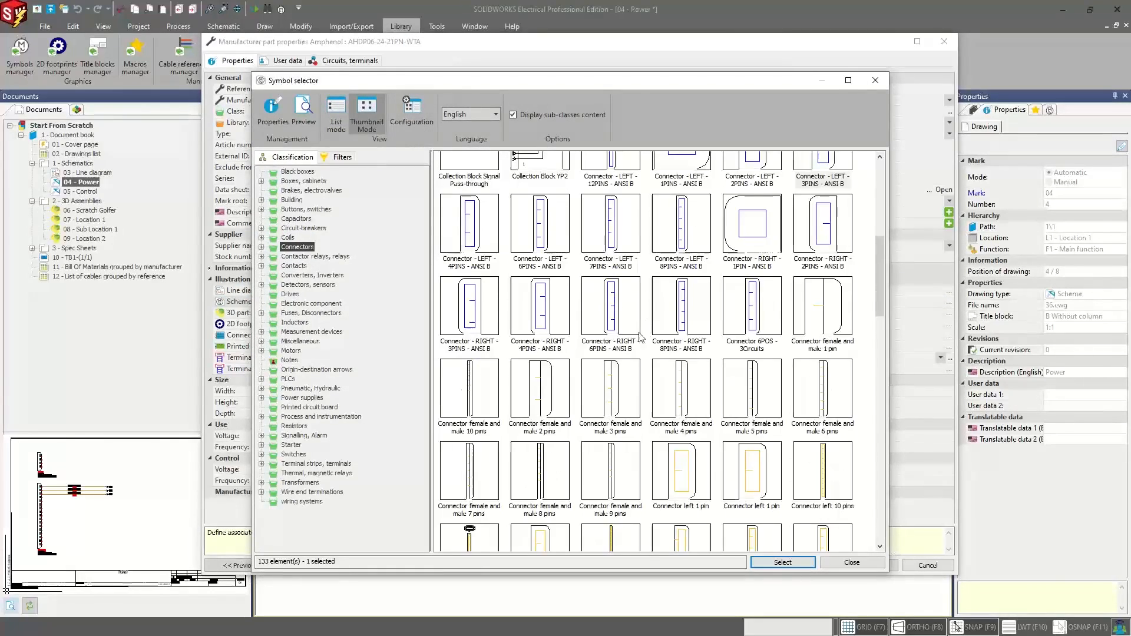
scroll(612, 327, "down", 3)
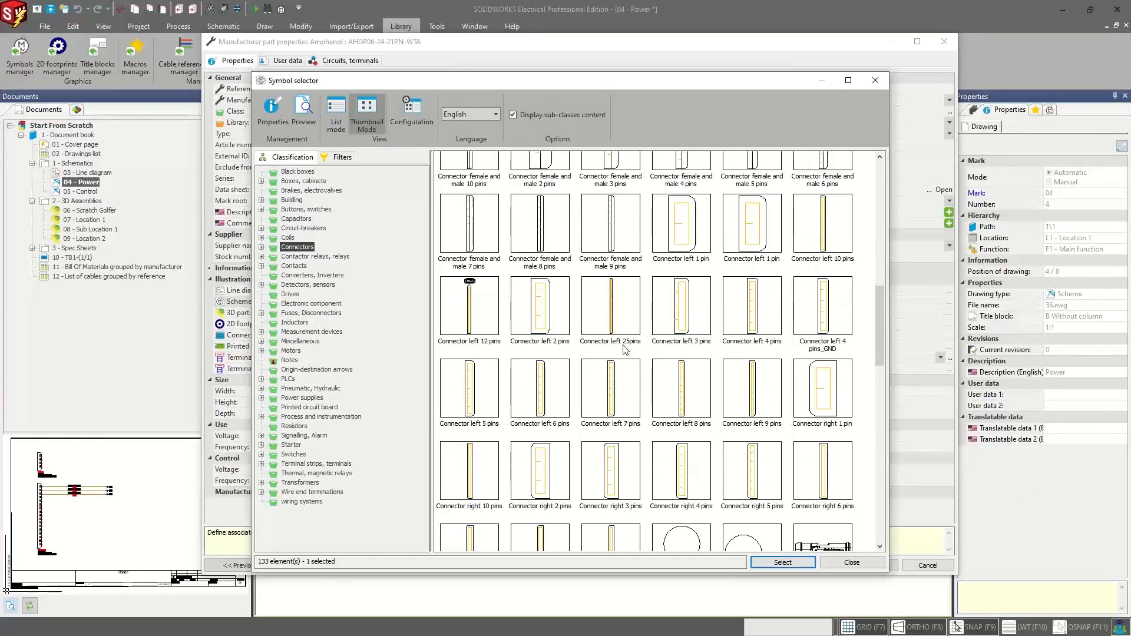
scroll(613, 348, "down", 3)
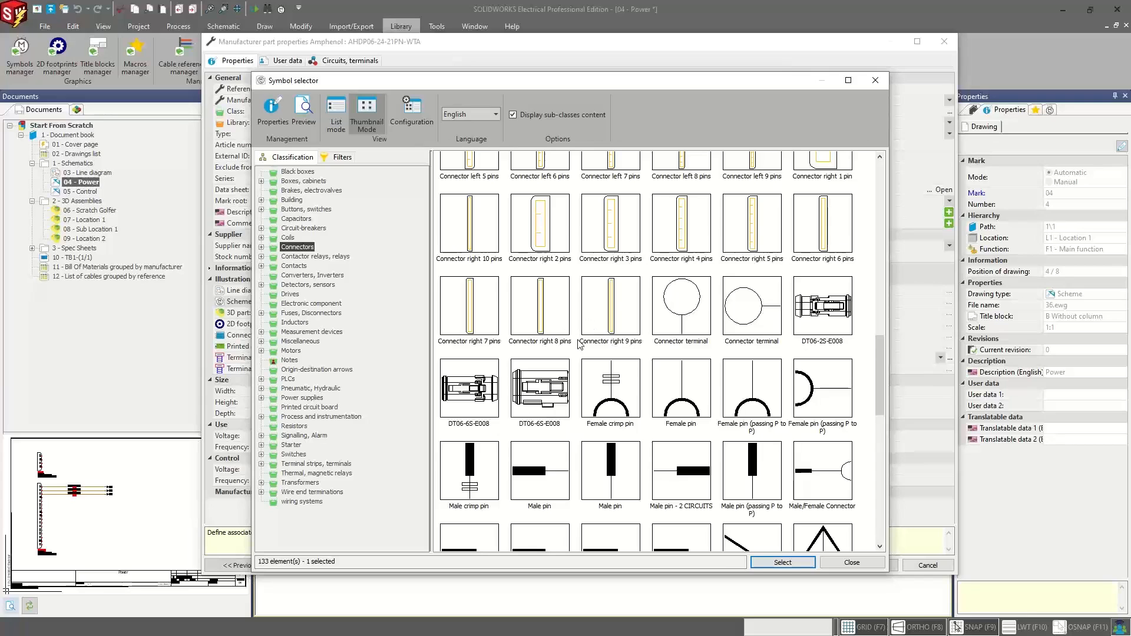
scroll(574, 353, "down", 6)
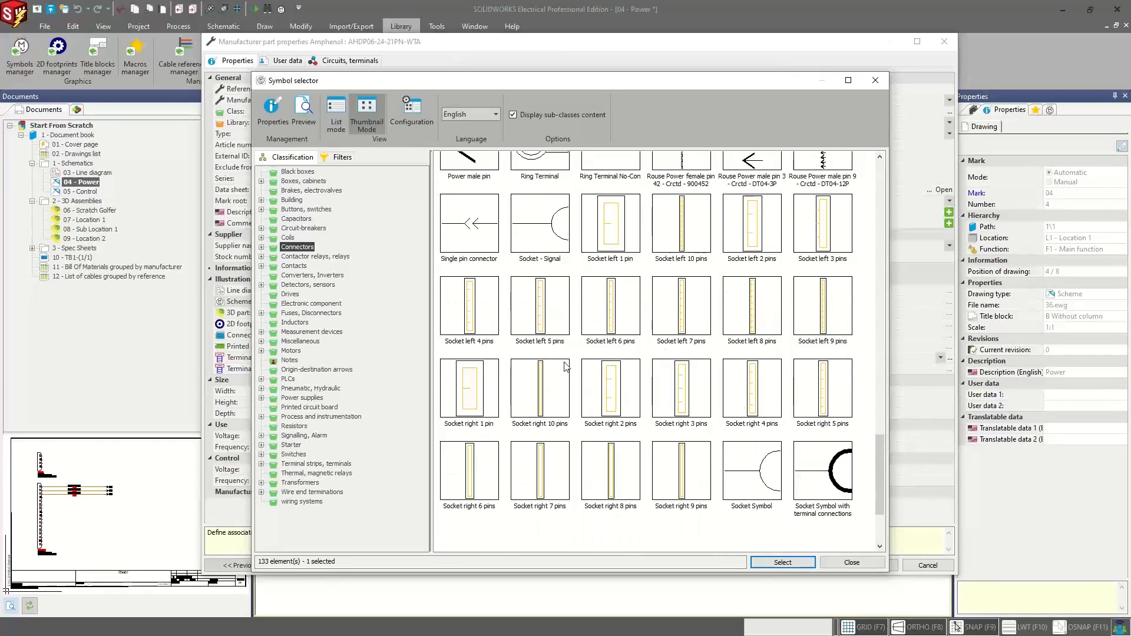
scroll(565, 367, "down", 2)
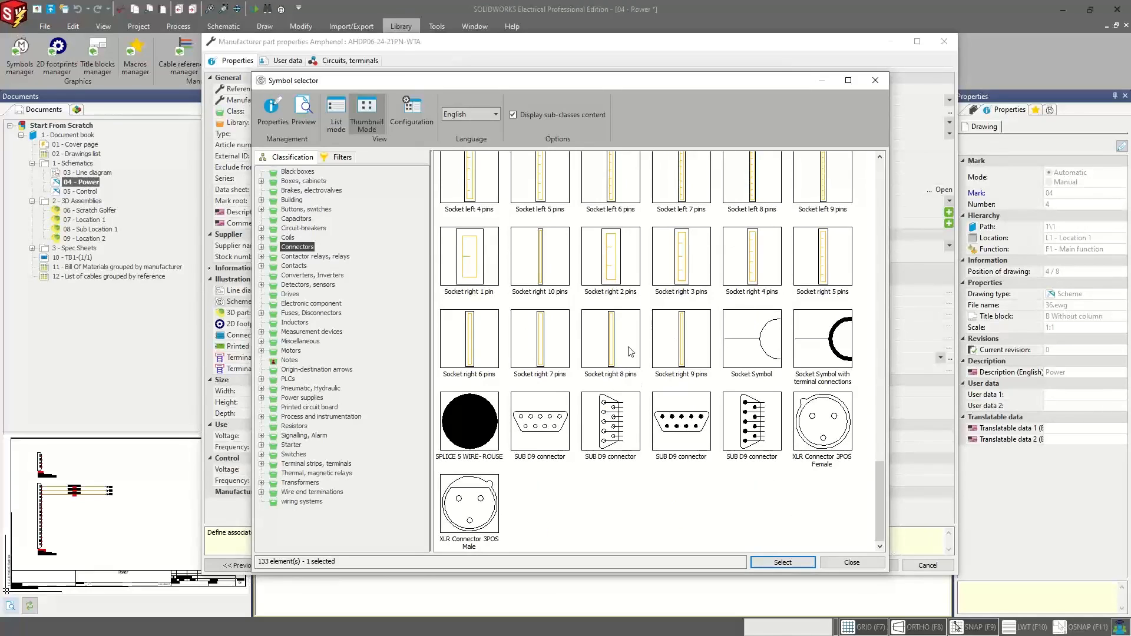
left_click(546, 333)
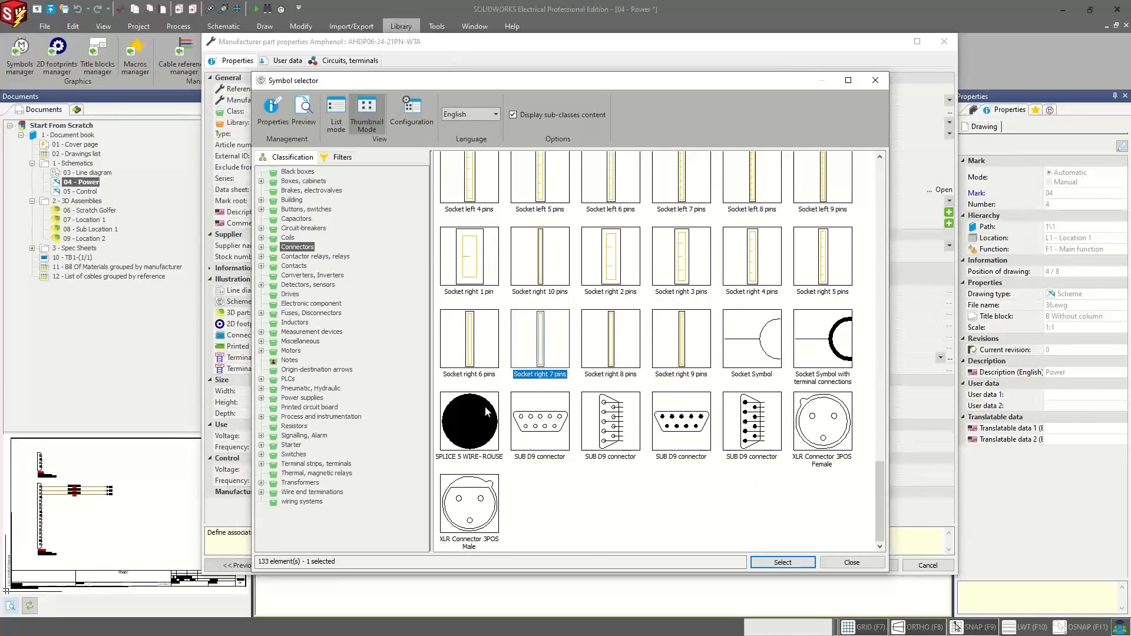
double_click(545, 333)
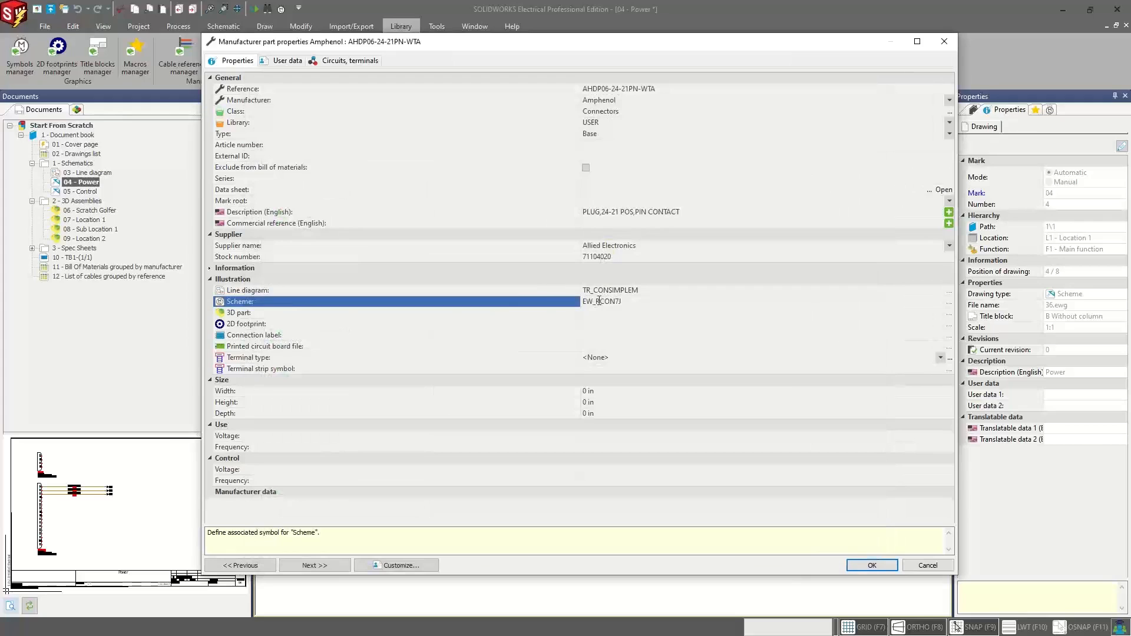
Step: Associate the 3D file AHDP06_24_21PN_WTA.SLDPRT from the Connectors\Amphenol folder with the part
left_click(949, 313)
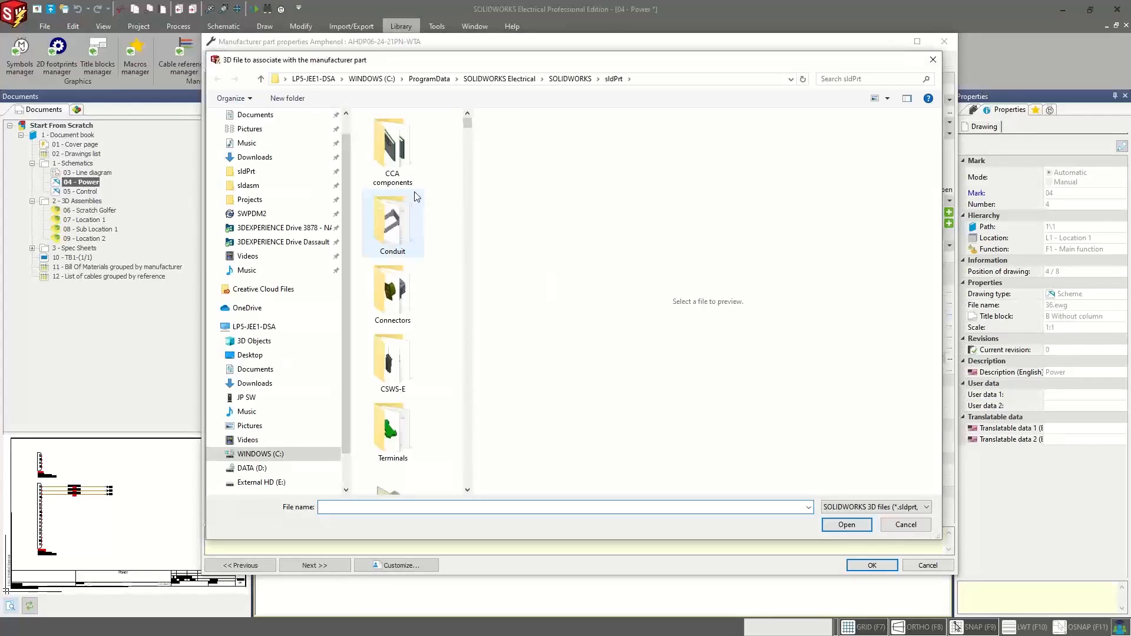
left_click(400, 301)
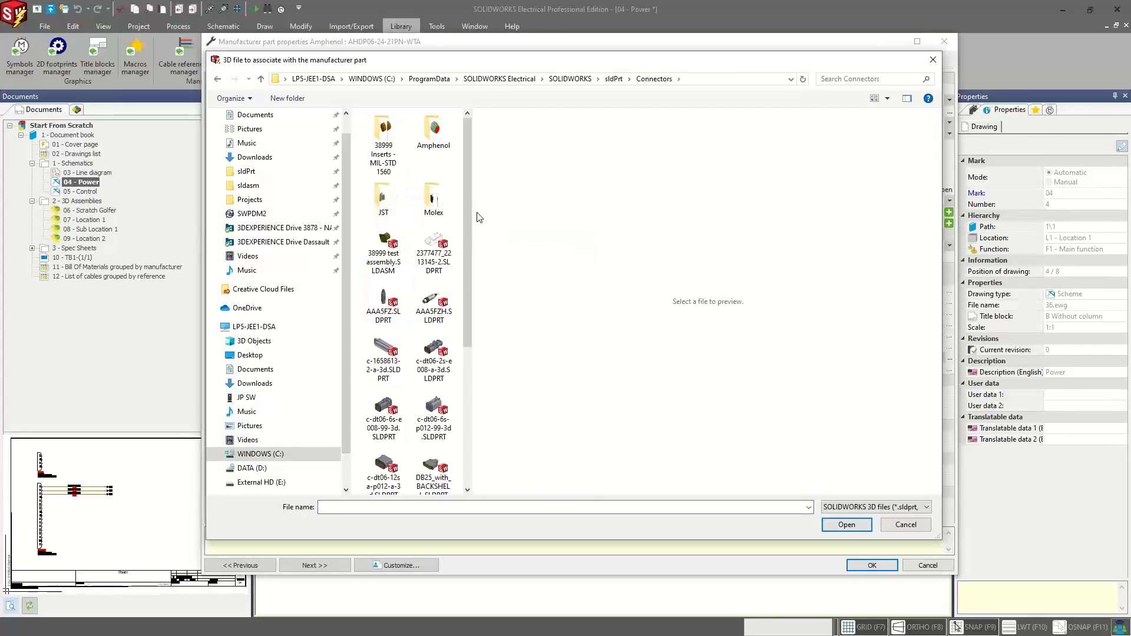
left_click_drag(473, 216, 658, 233)
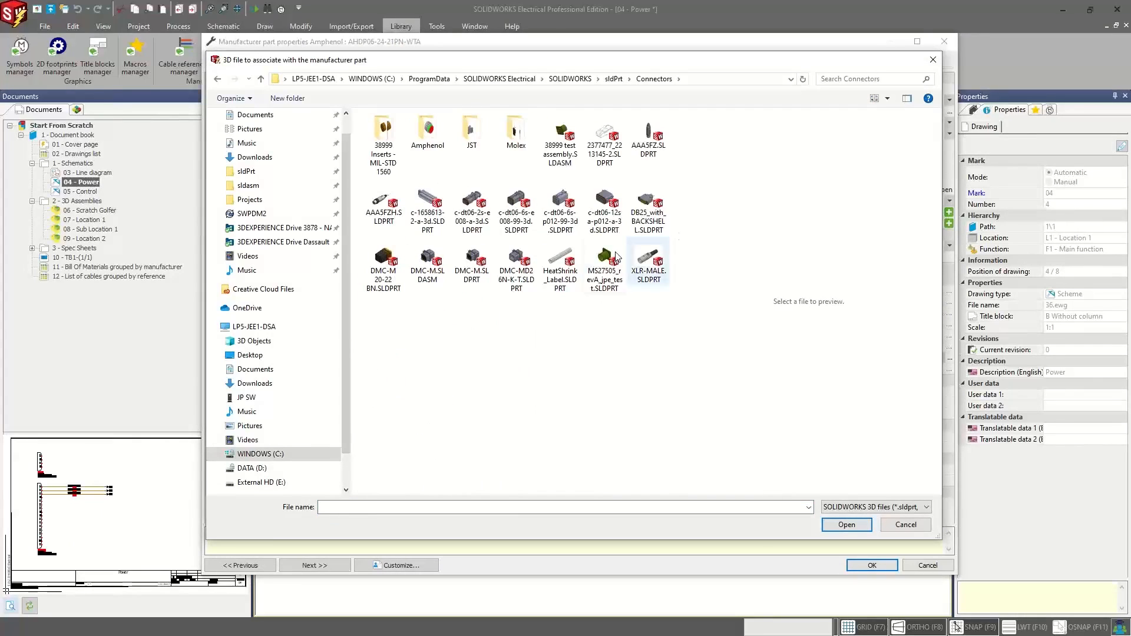
double_click(434, 130)
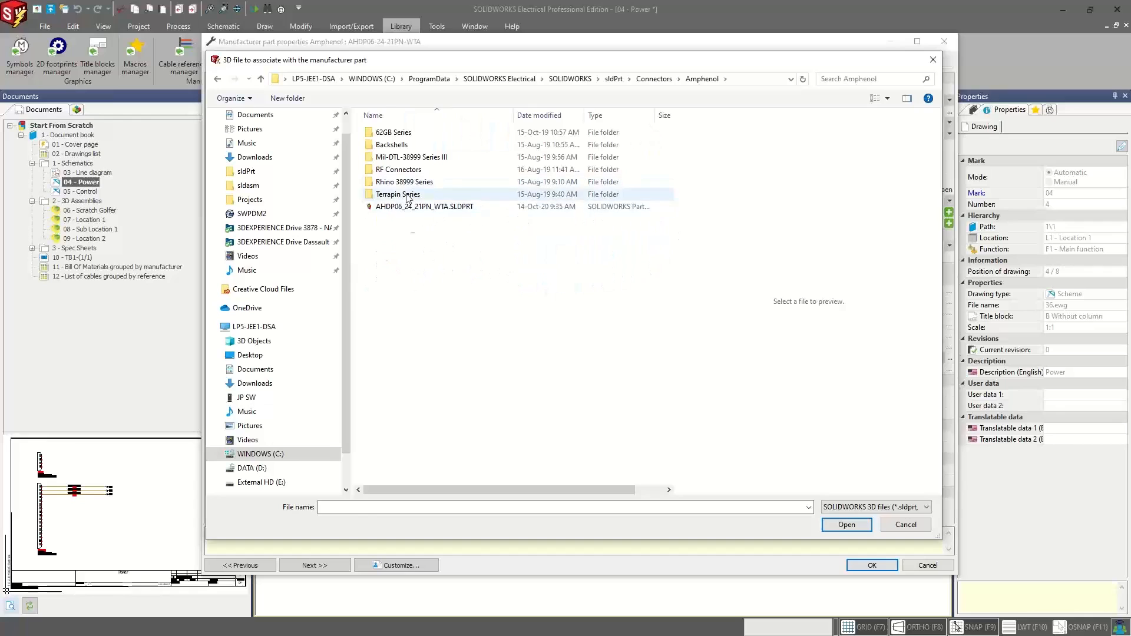
double_click(424, 207)
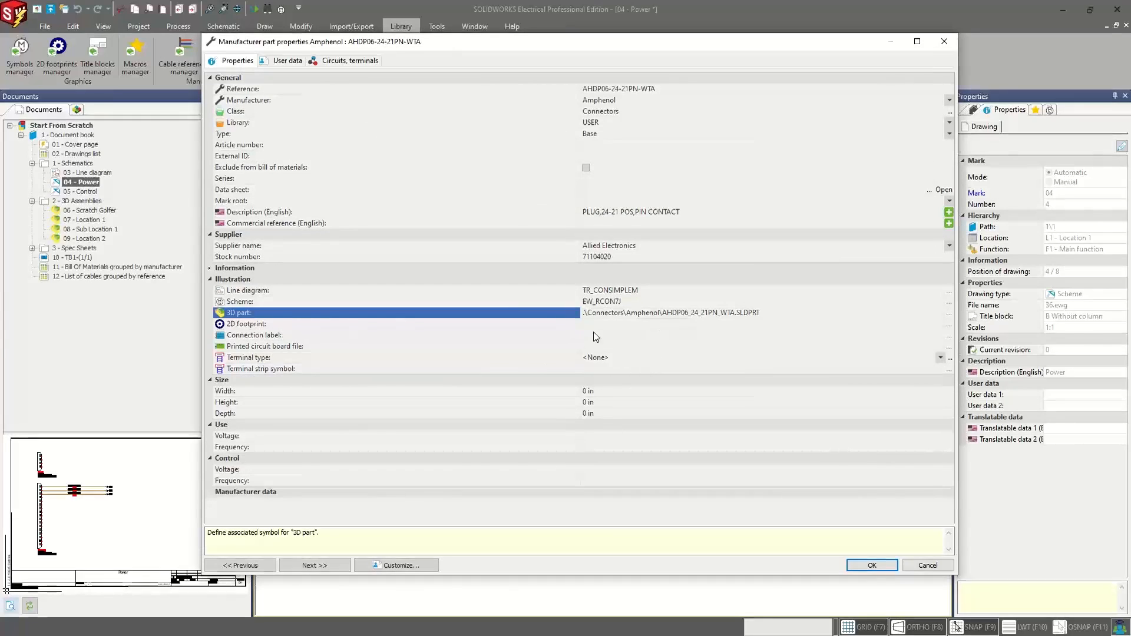
Step: Review the part's empty 2D footprint and connection label fields, accept its properties and close the manufacturer parts manager
left_click(595, 325)
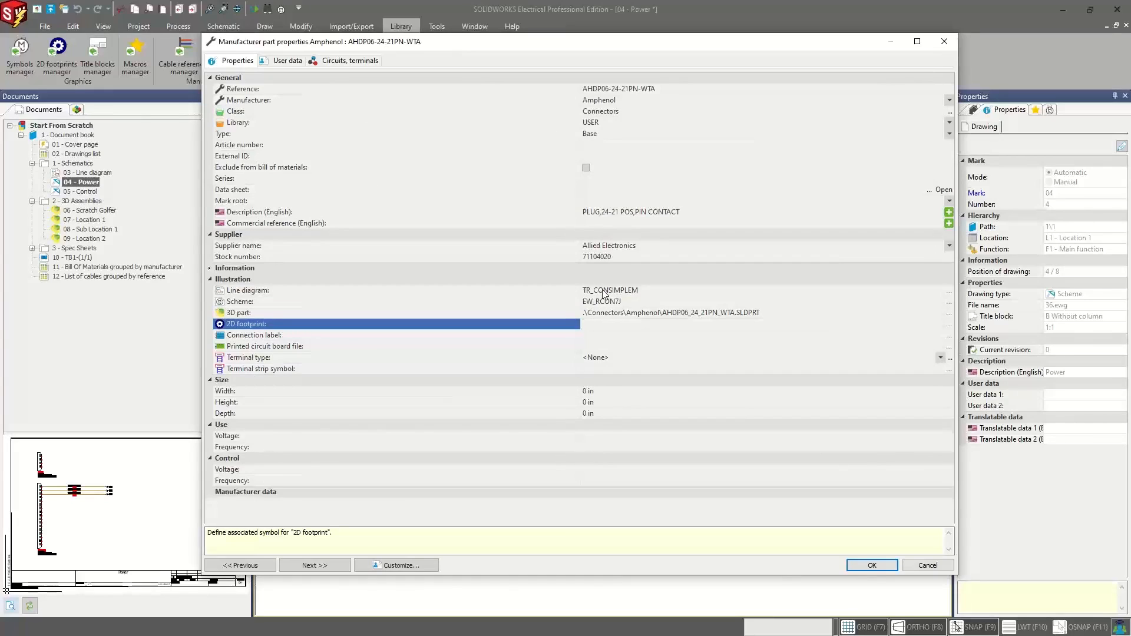
left_click(585, 338)
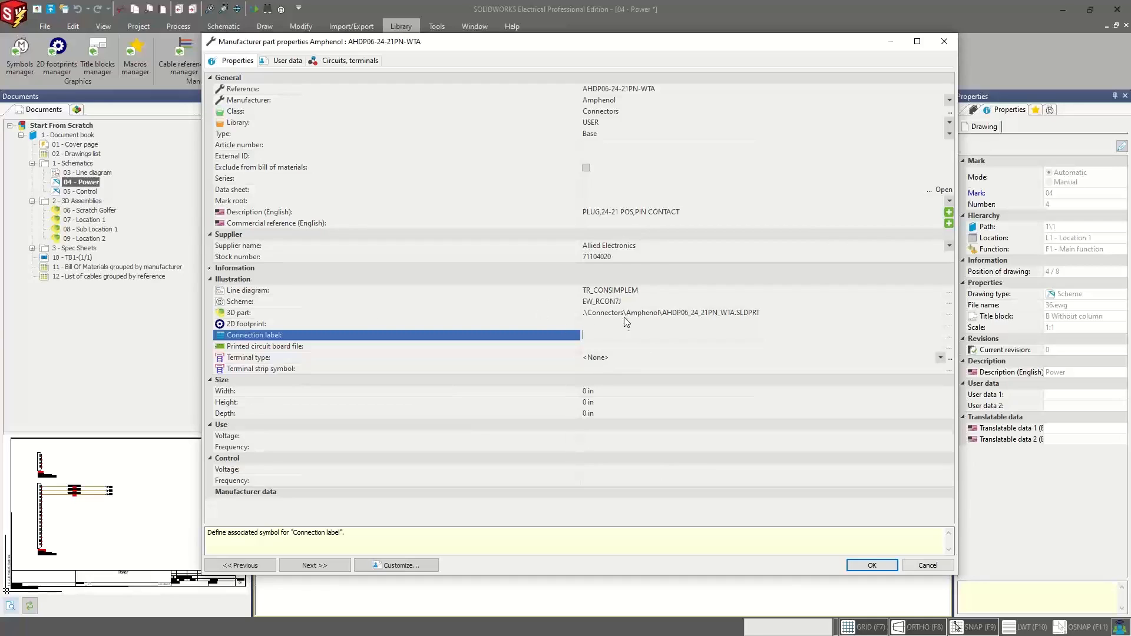
left_click(871, 564)
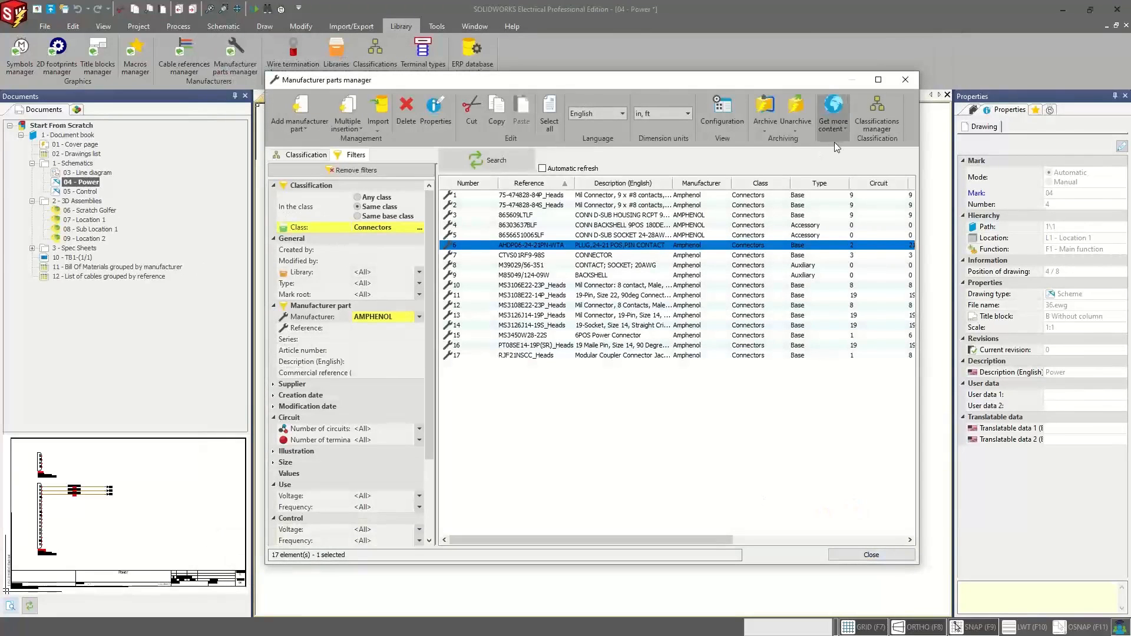
left_click(905, 79)
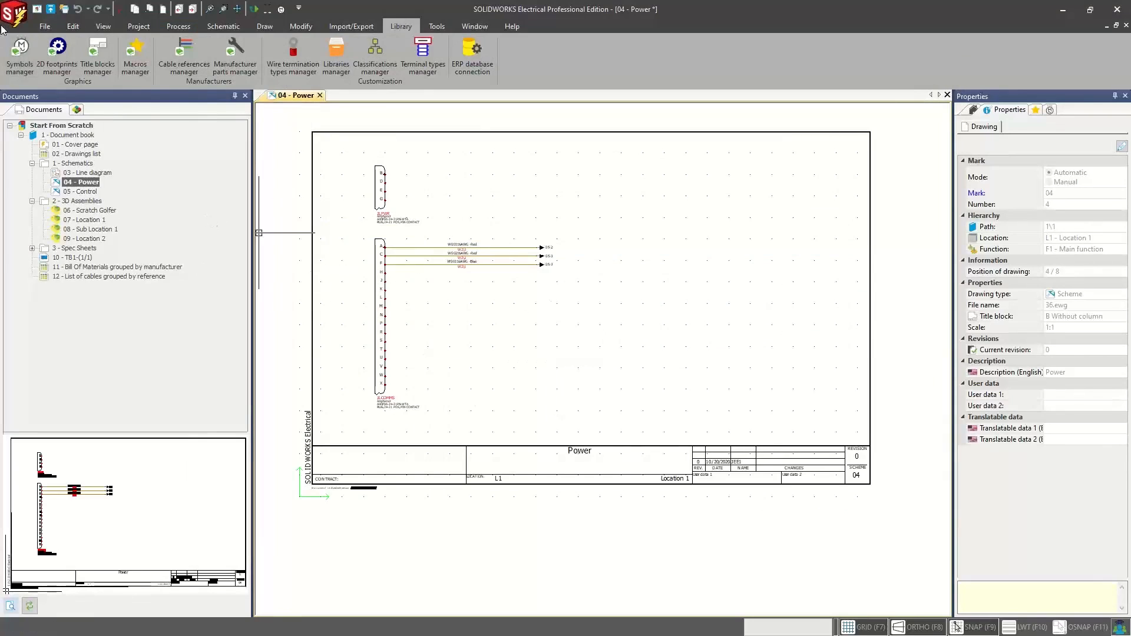
Step: Open the Connector right 7 pins symbol from the symbols manager's Connectors class for editing
left_click(21, 62)
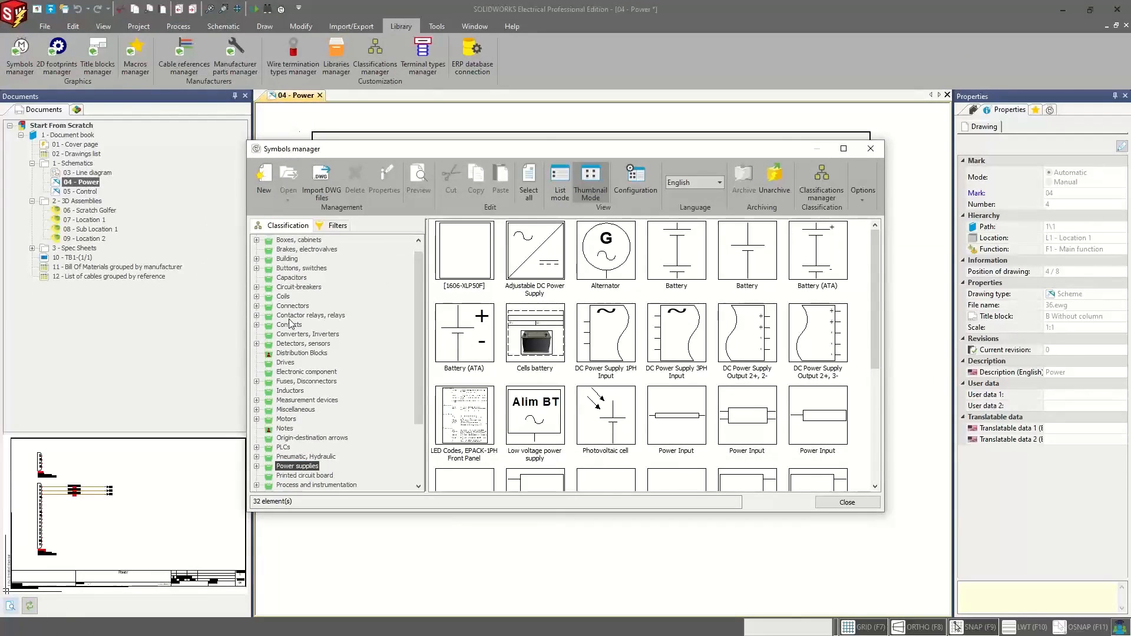
left_click(289, 307)
scroll(518, 353, "down", 10)
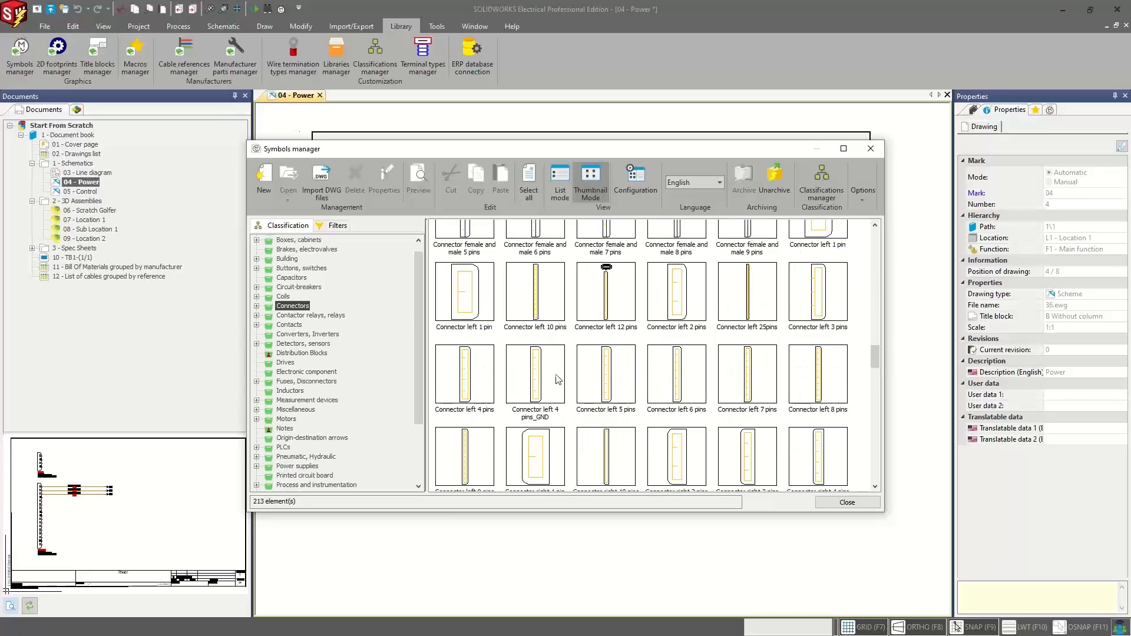
left_click(747, 379)
scroll(561, 400, "down", 3)
scroll(563, 405, "down", 3)
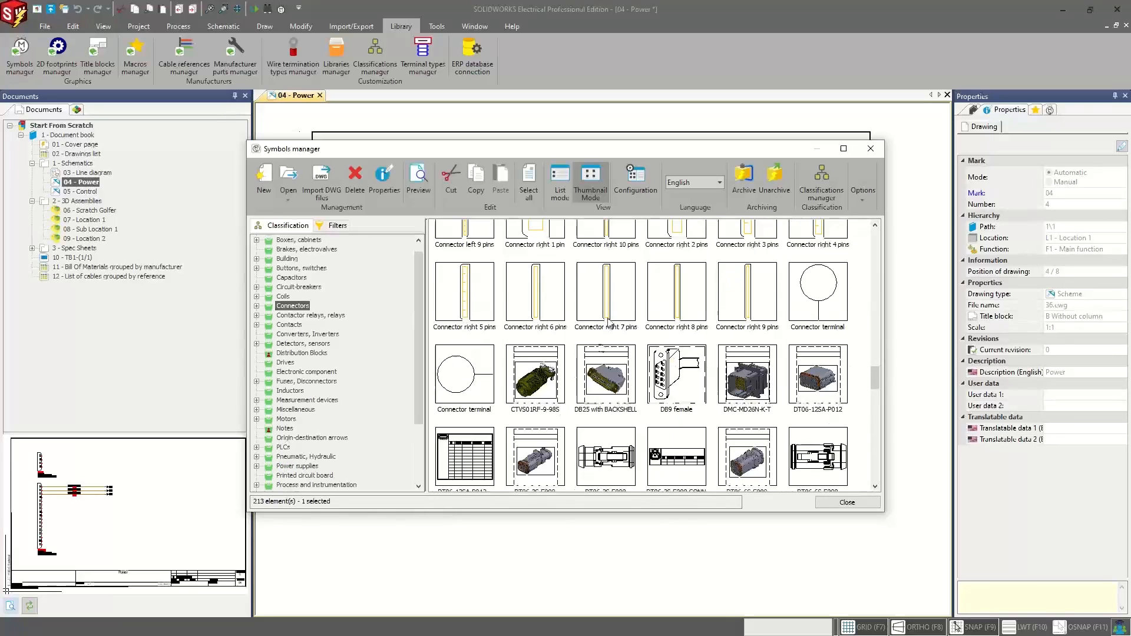
left_click(618, 293)
double_click(617, 297)
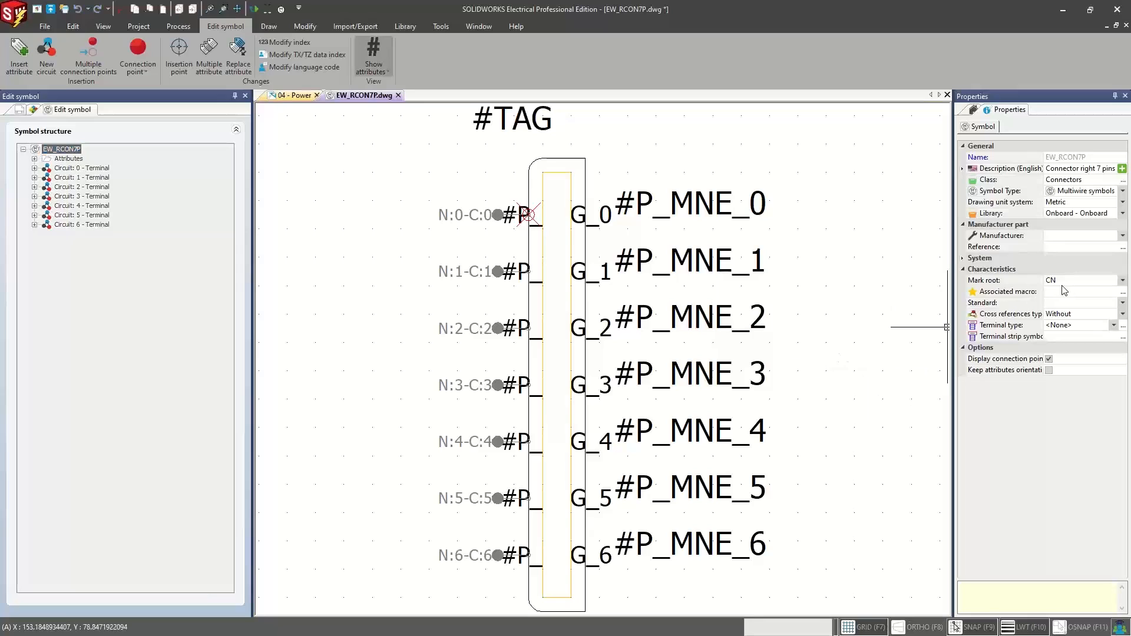
Step: Set the connector symbol's manufacturer to Allen-Bradley
left_click(1072, 235)
left_click(1122, 236)
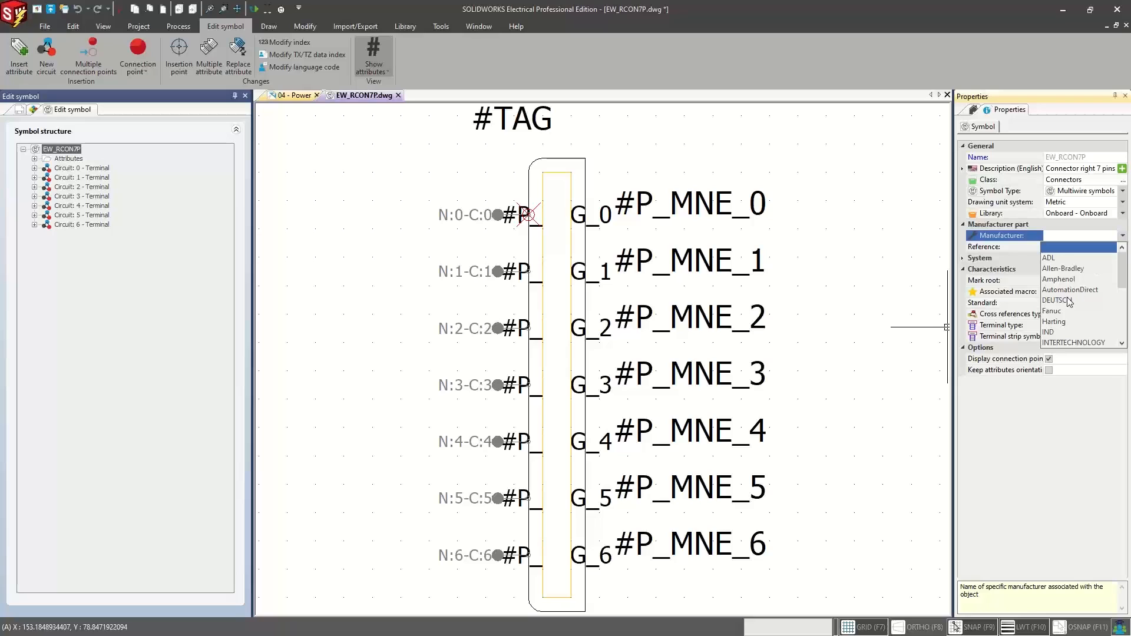
left_click(1072, 269)
Step: Search the manufacturer parts for the symbol's reference, first for Allen-Bradley connectors and again without filters, and close the selection without choosing one
left_click(1096, 247)
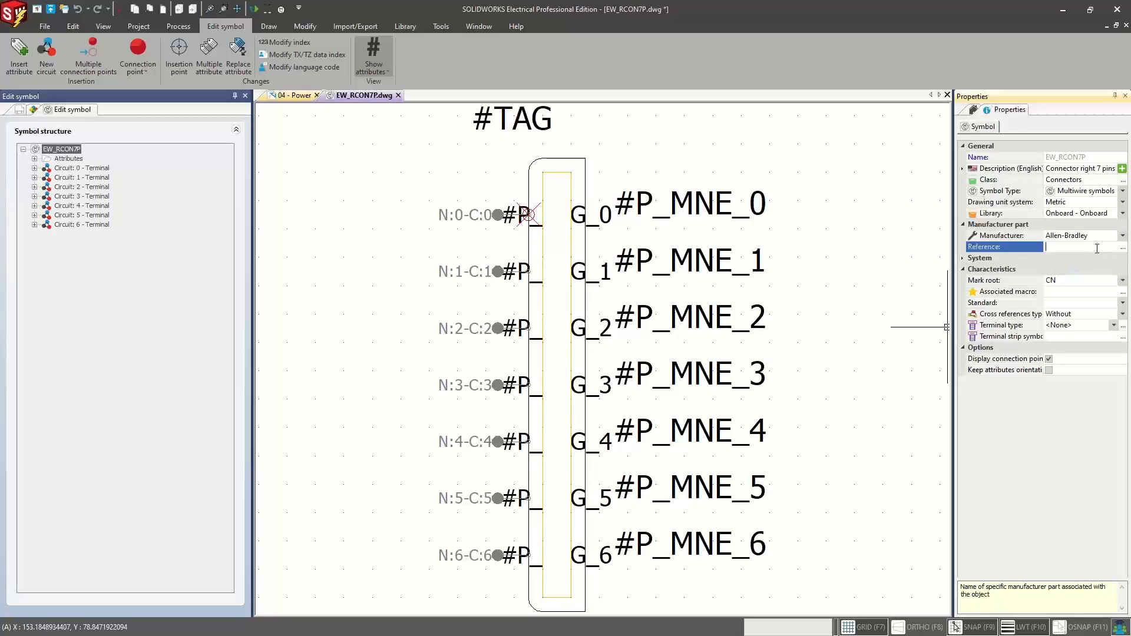
left_click(1122, 246)
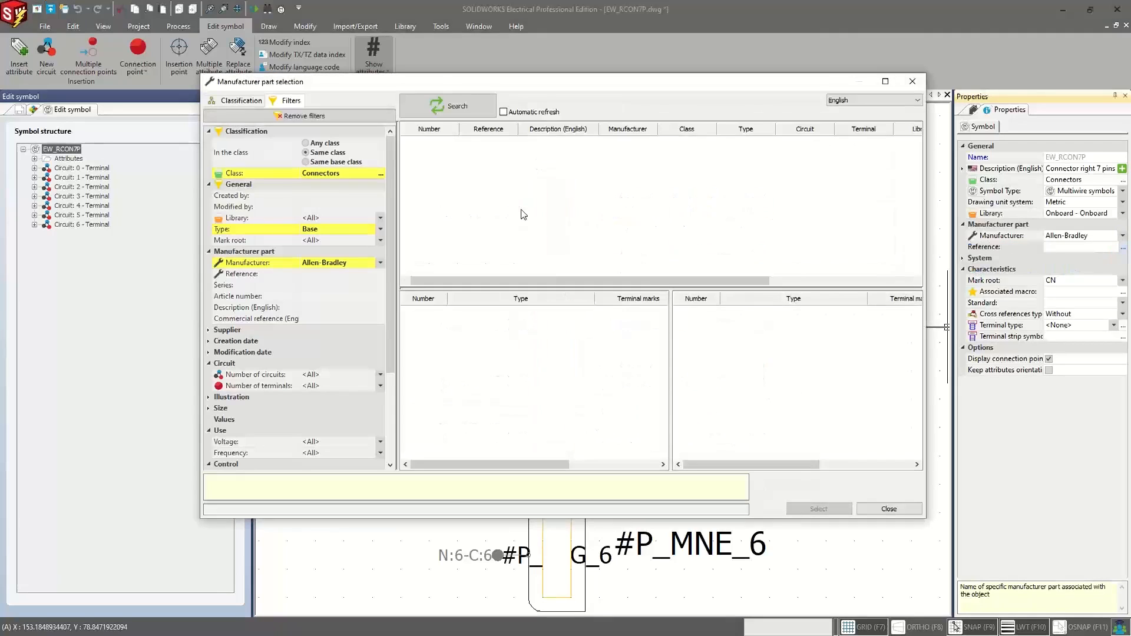
left_click(485, 111)
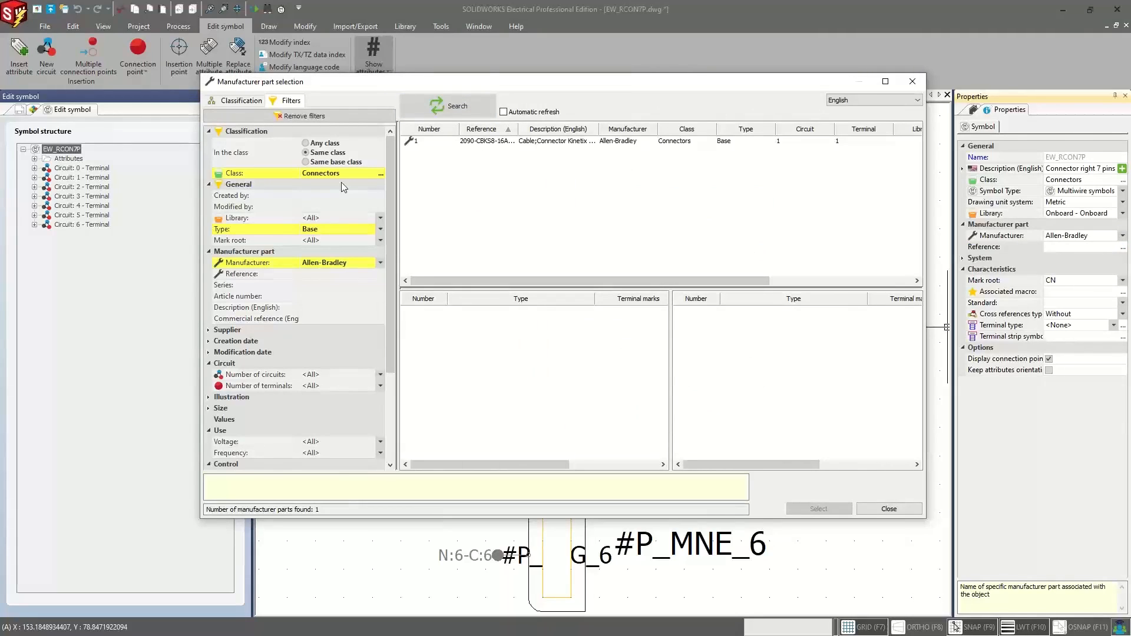
left_click(305, 143)
left_click(326, 114)
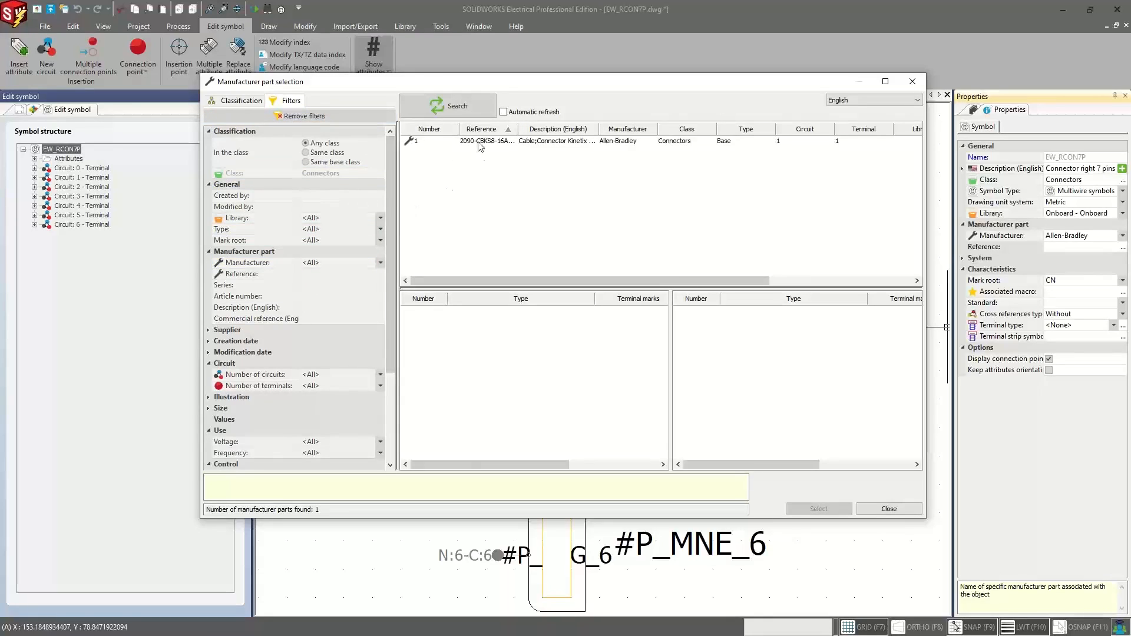
left_click(446, 106)
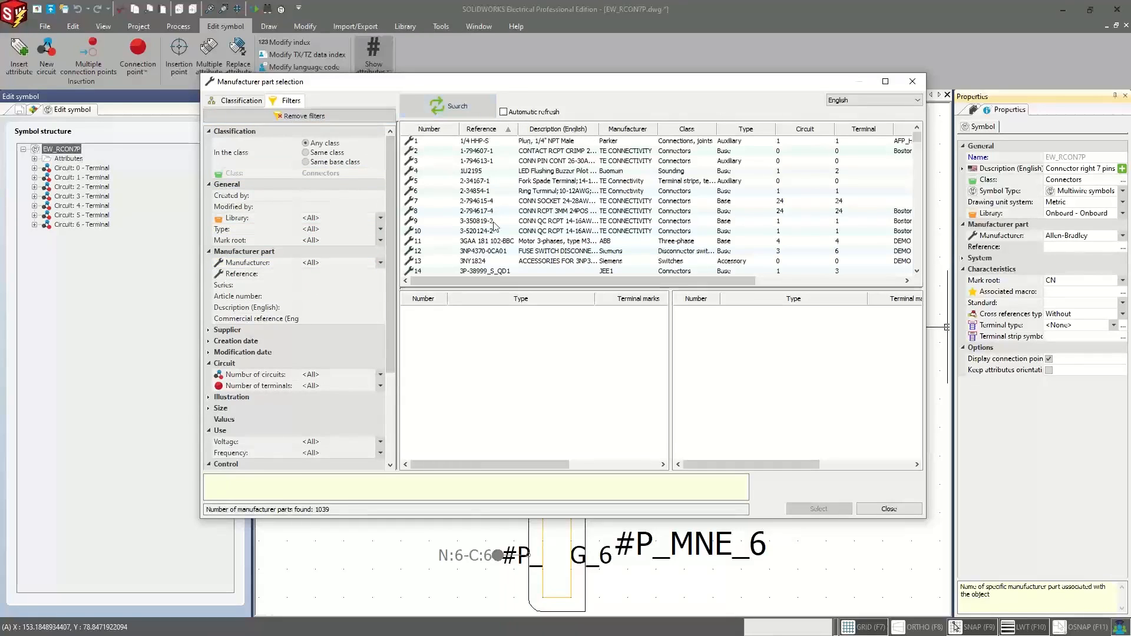
scroll(500, 218, "down", 15)
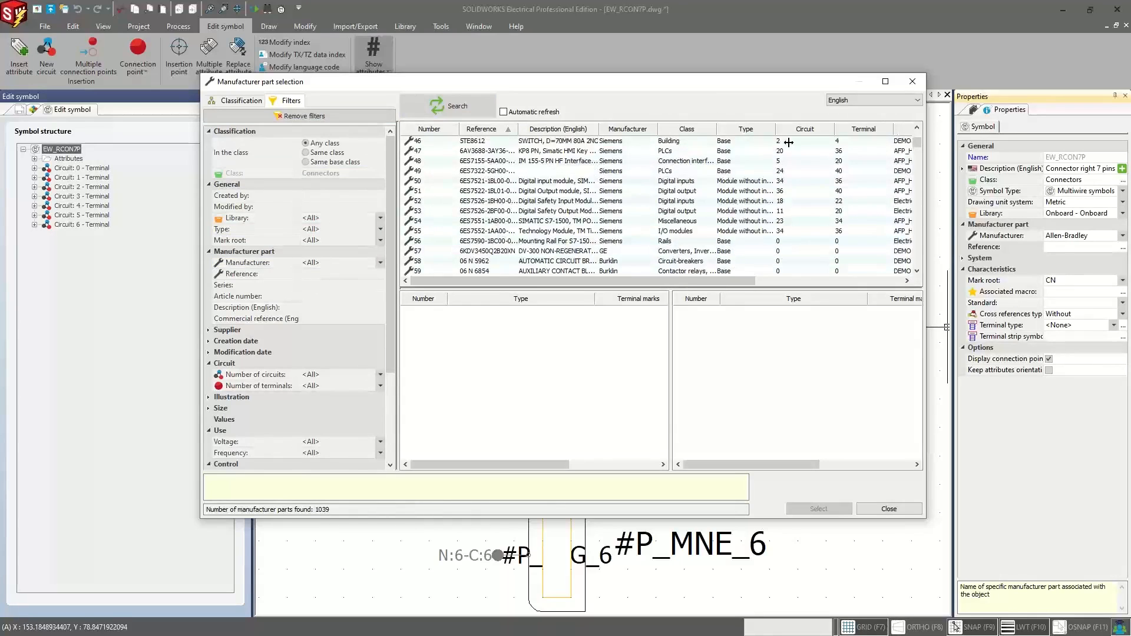
left_click(912, 81)
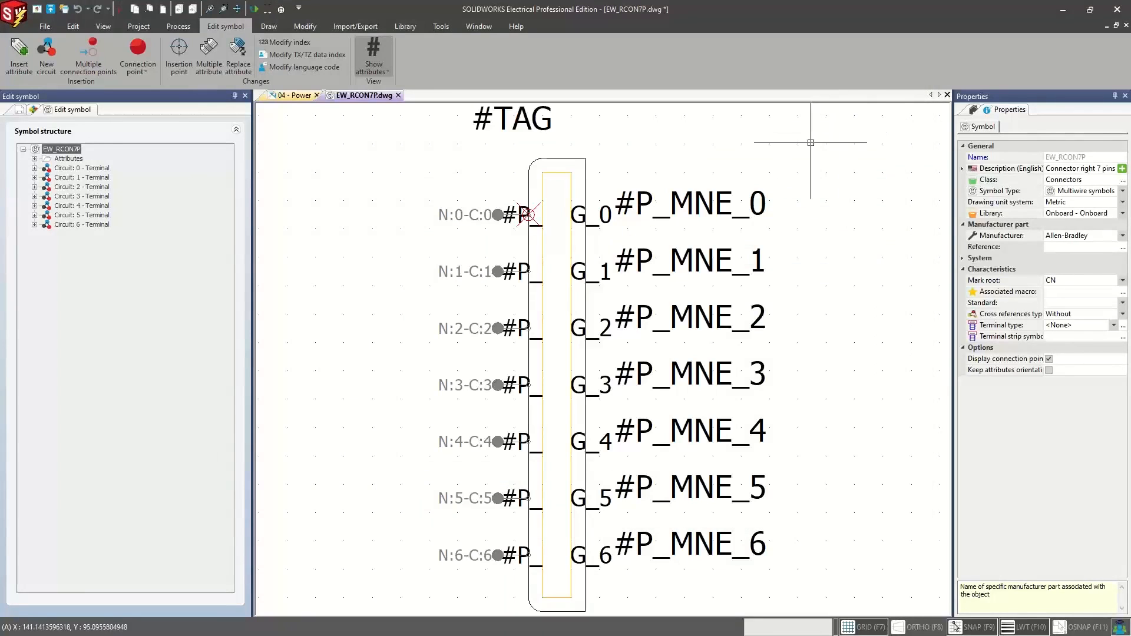